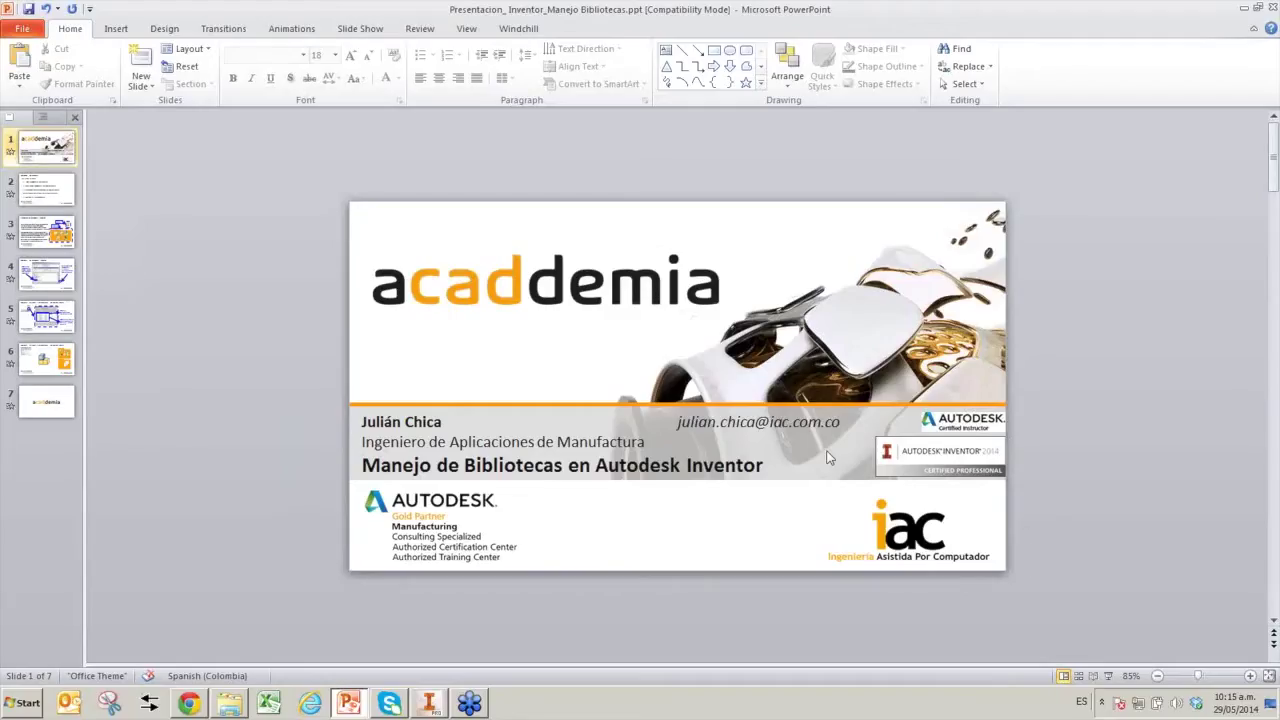
Widen the slide view and advance past the Contenido del Webcast slide to slide 3.
scroll(826, 457, "up", 2, "ctrl")
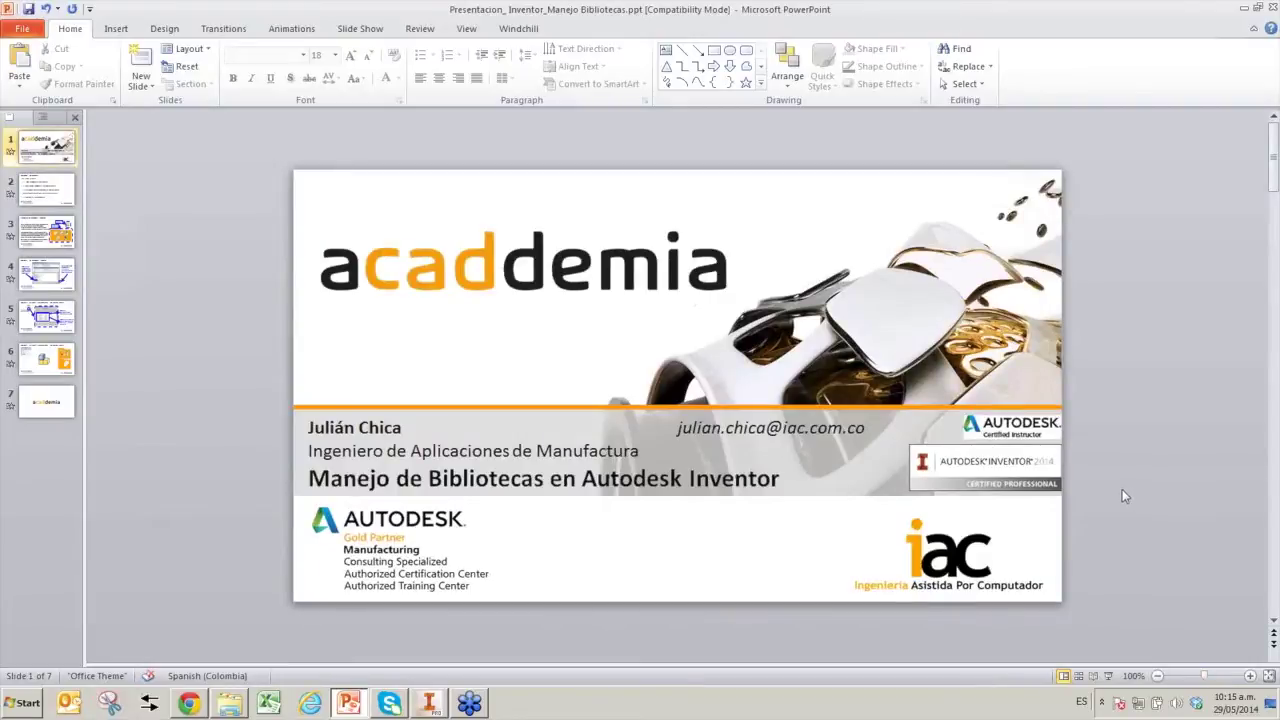
left_click_drag(1205, 679, 1209, 679)
left_click_drag(1209, 679, 1210, 679)
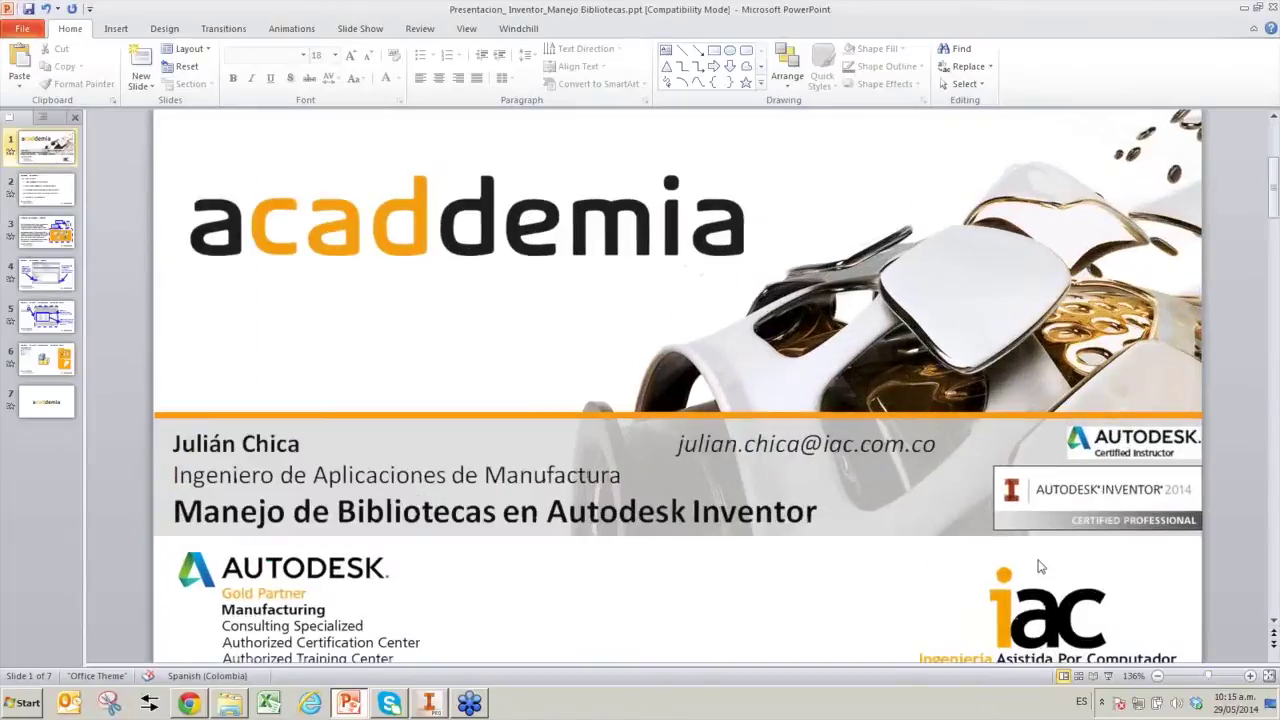
scroll(757, 497, "down", 1, "ctrl")
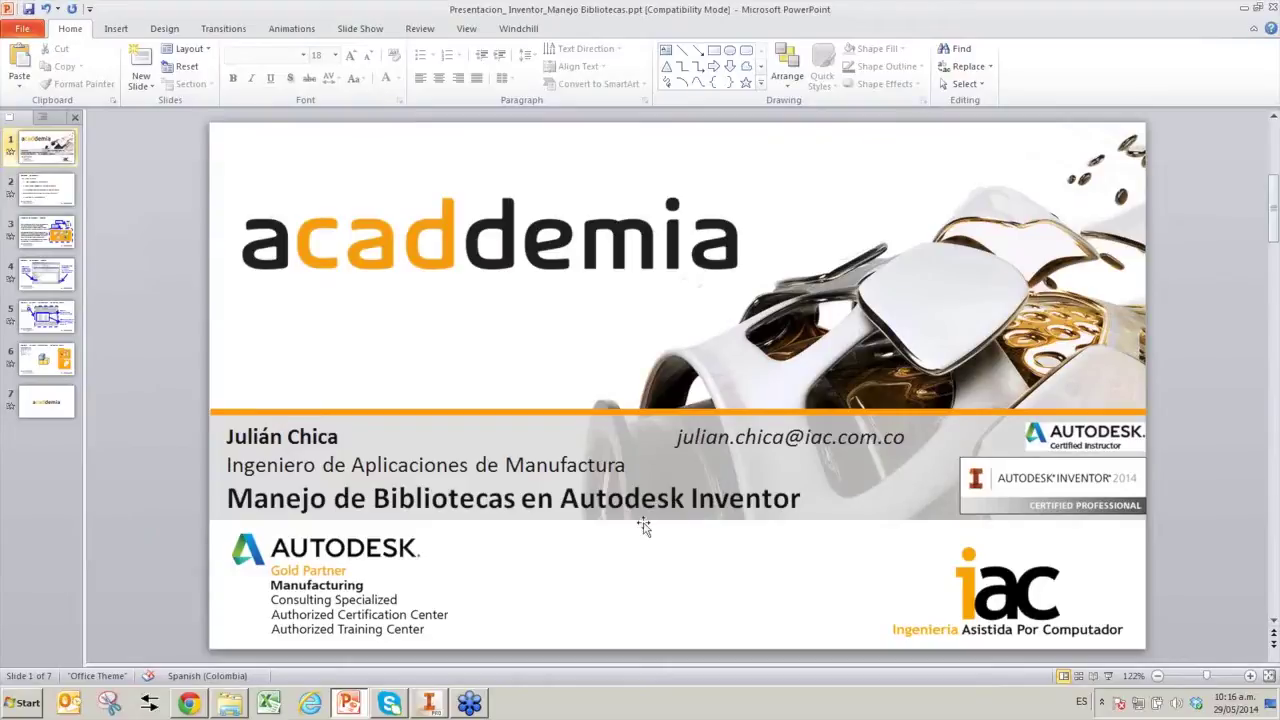
left_click(42, 208)
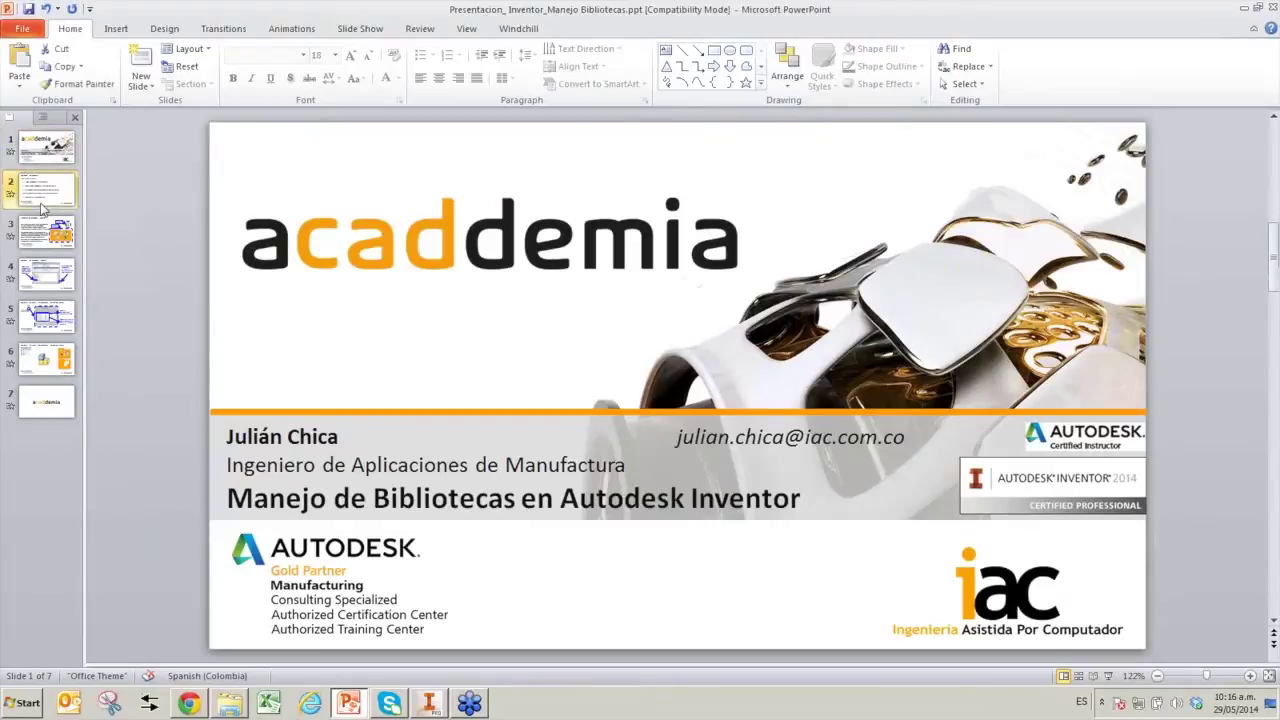
left_click(42, 208)
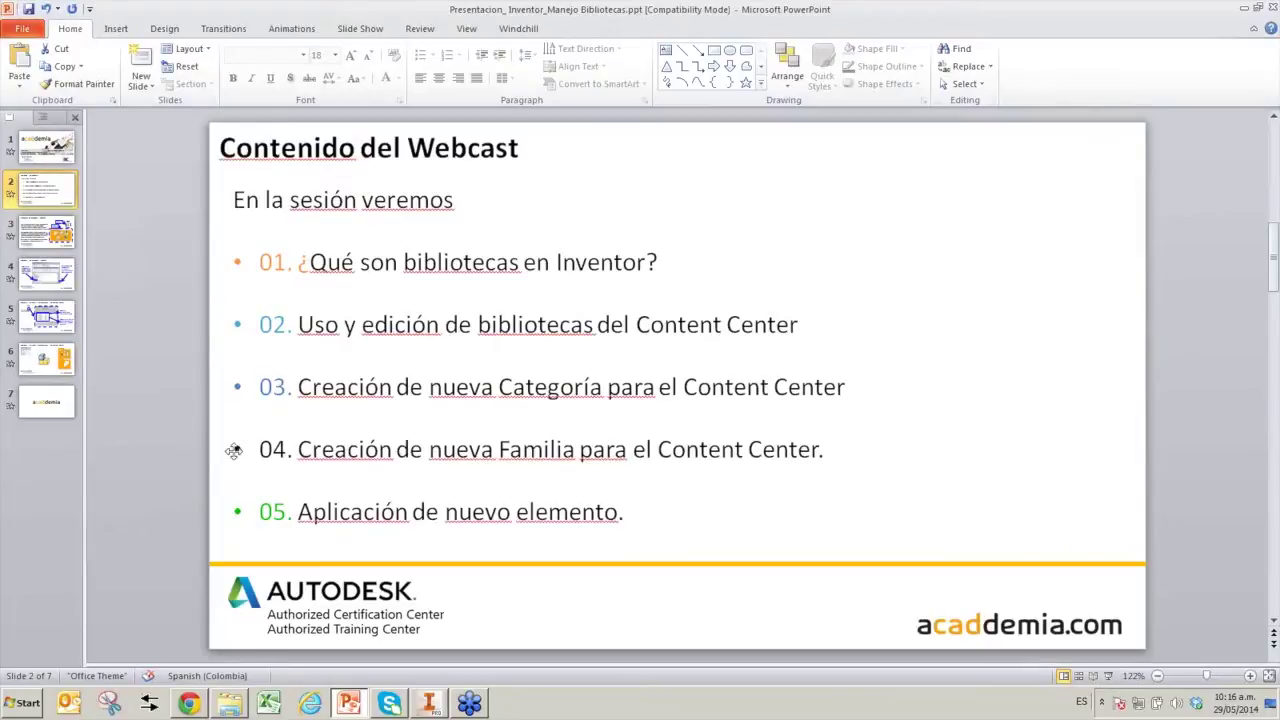
left_click(52, 236)
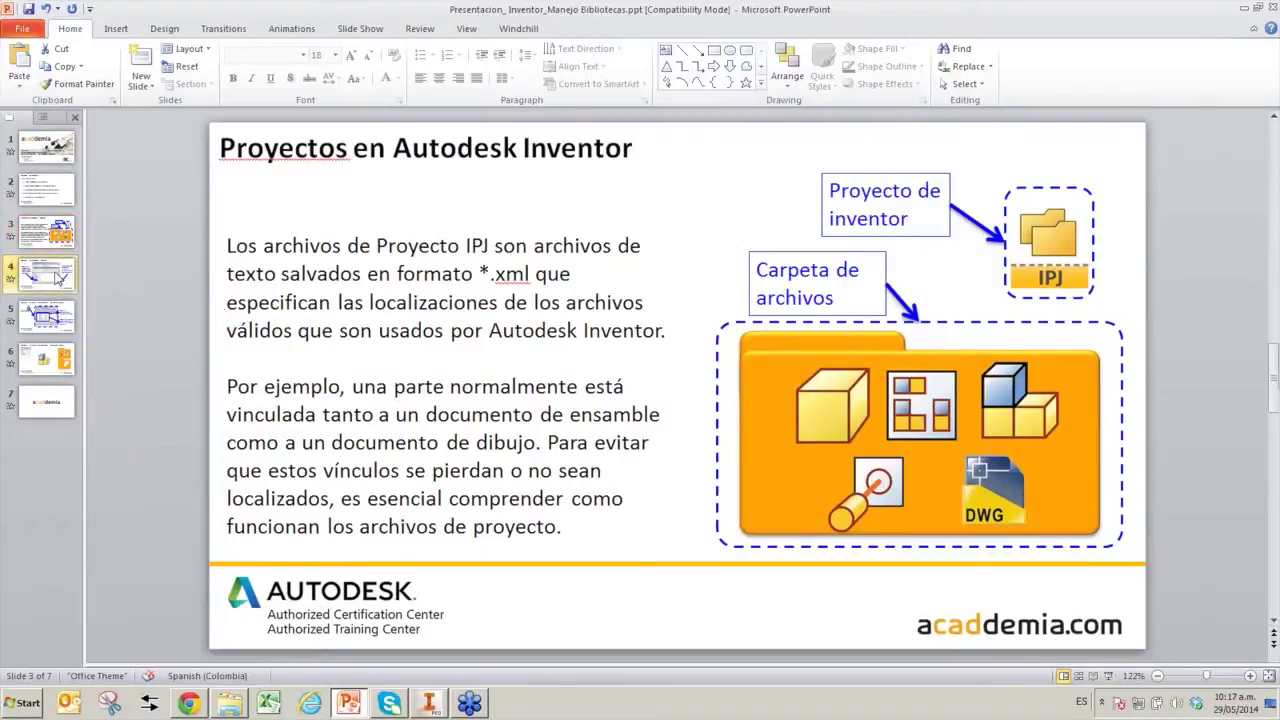
Show slide 4, Bibliotecas en Autodesk Inventor, then switch to Inventor's Projects dialog.
left_click(57, 278)
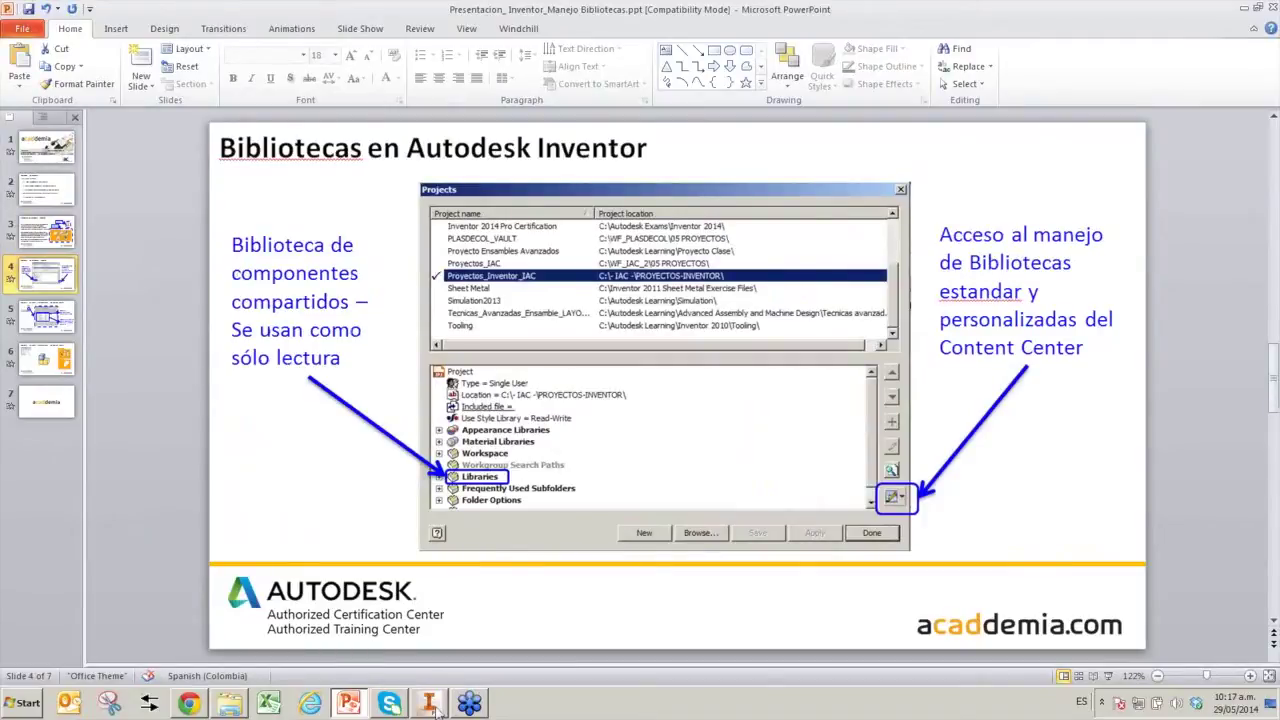
left_click(432, 705)
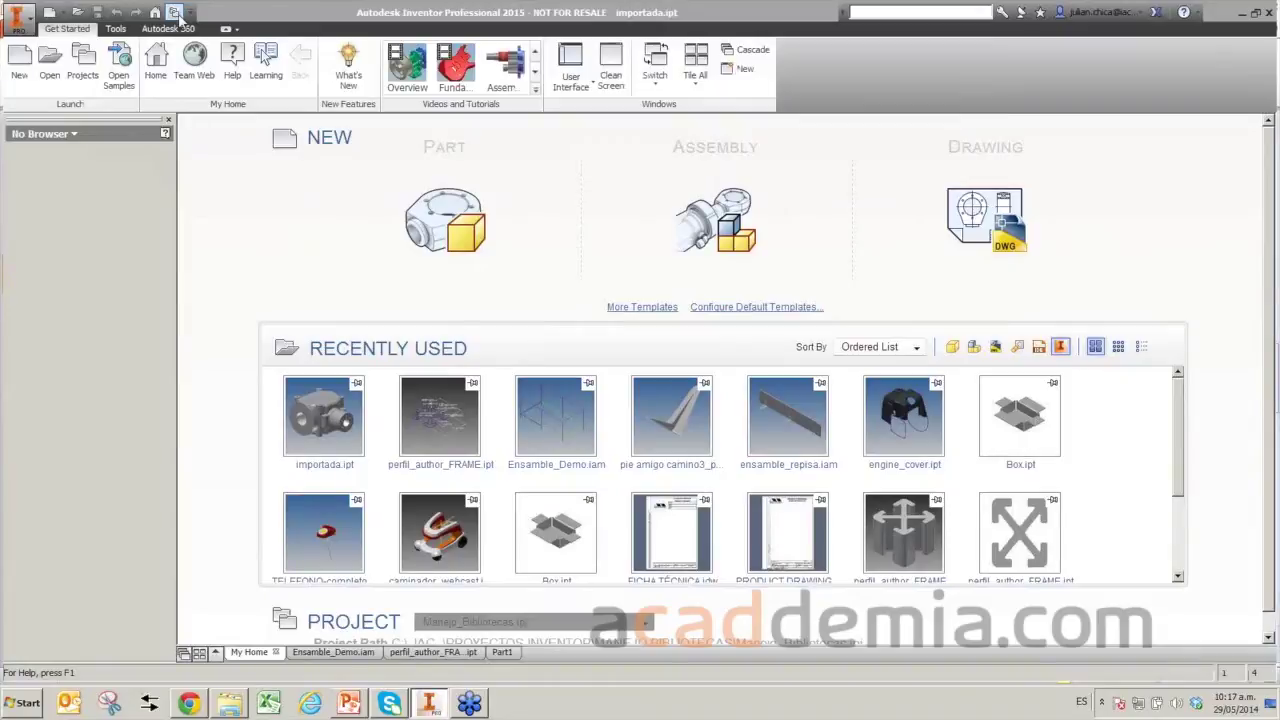
left_click(174, 12)
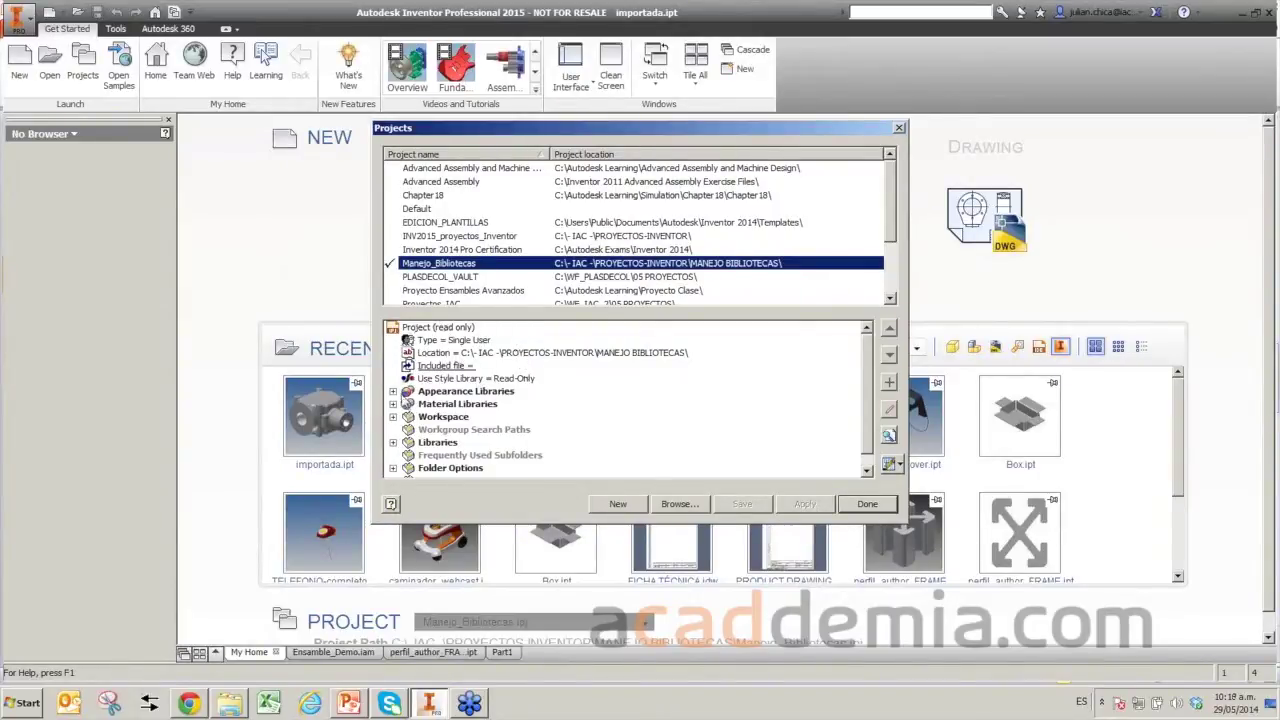
Expand the Biblioteca-IAC library entry and Folder Options in the Manejo_Bibliotecas project settings.
left_click(393, 392)
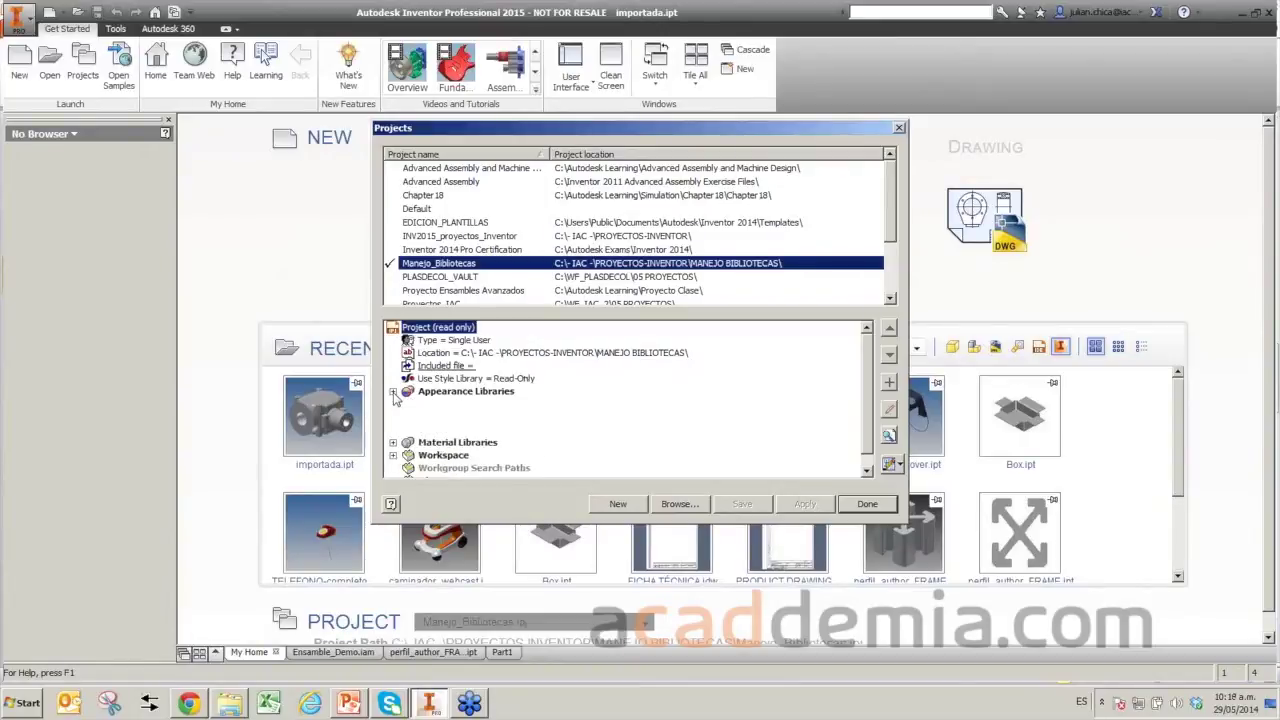
left_click(393, 392)
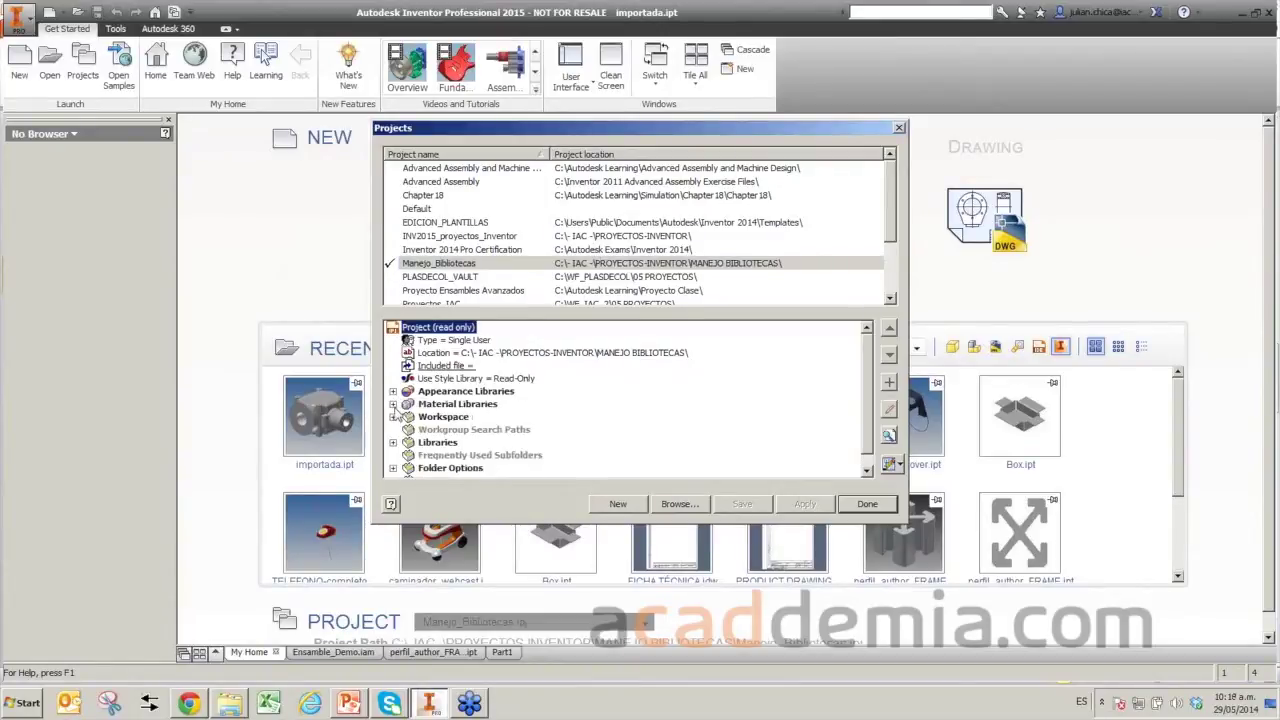
left_click(393, 404)
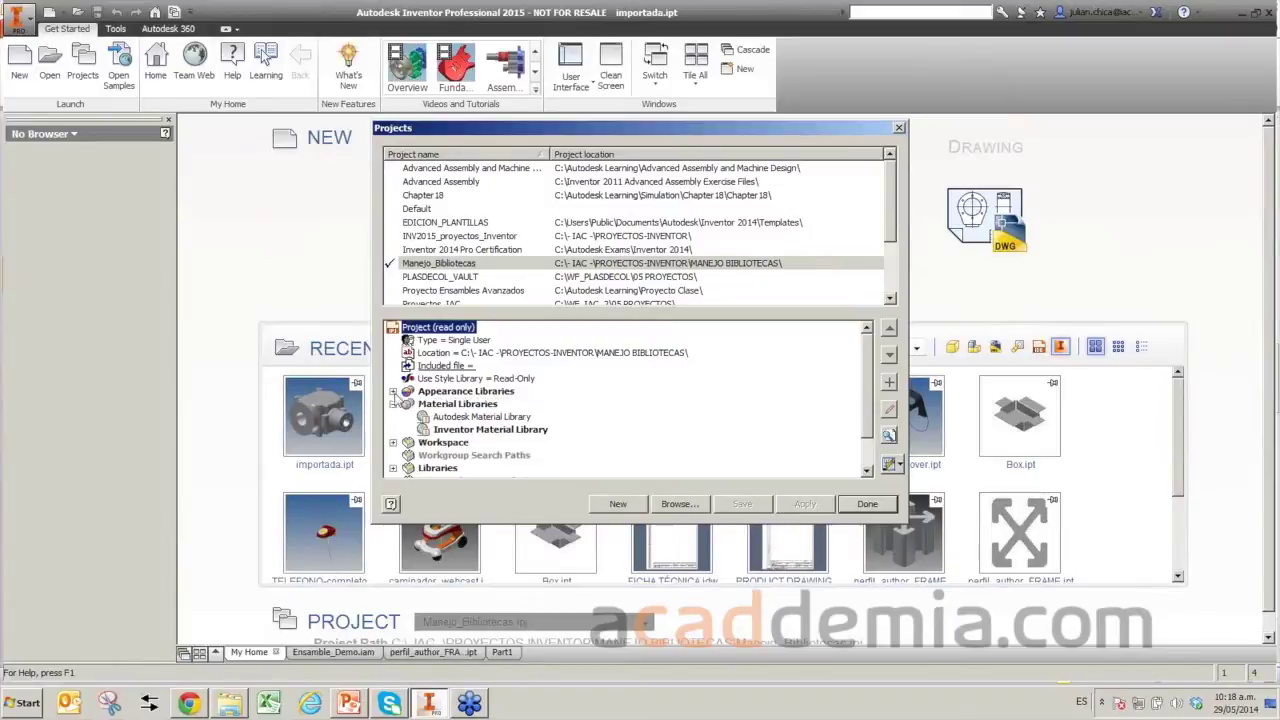
left_click(393, 404)
scroll(493, 424, "down", 1)
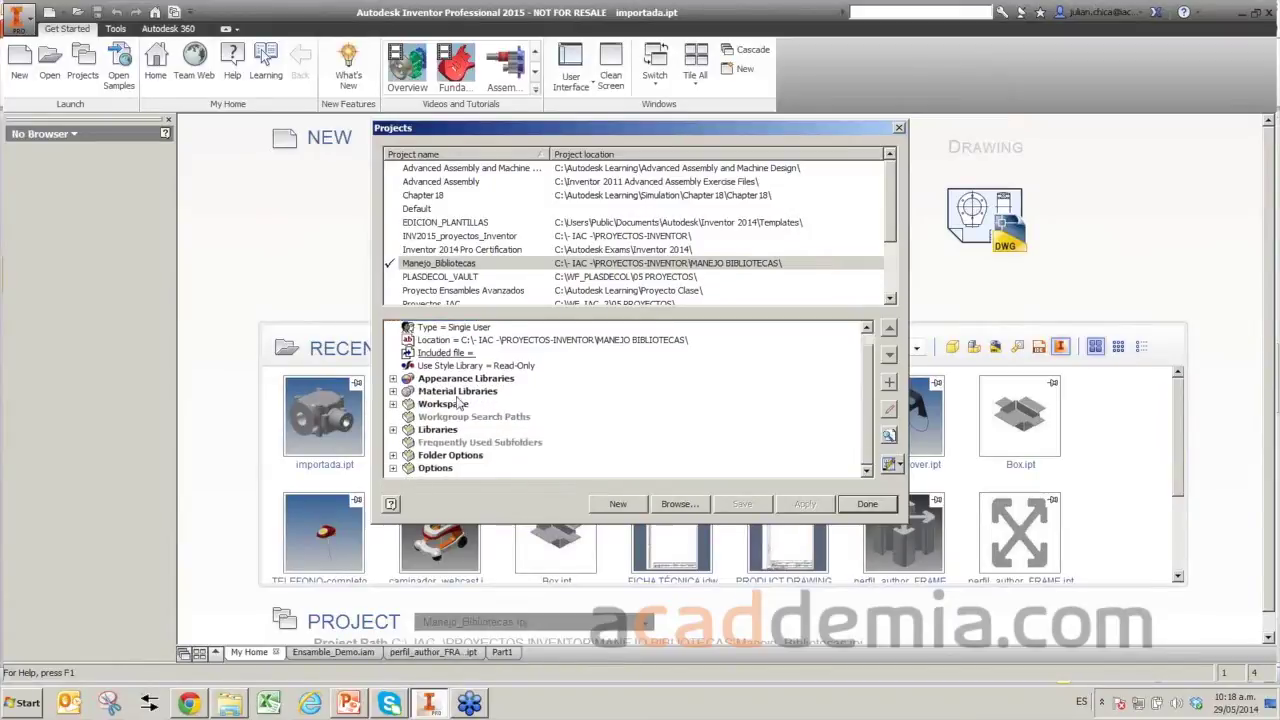
left_click(393, 429)
scroll(522, 436, "down", 1)
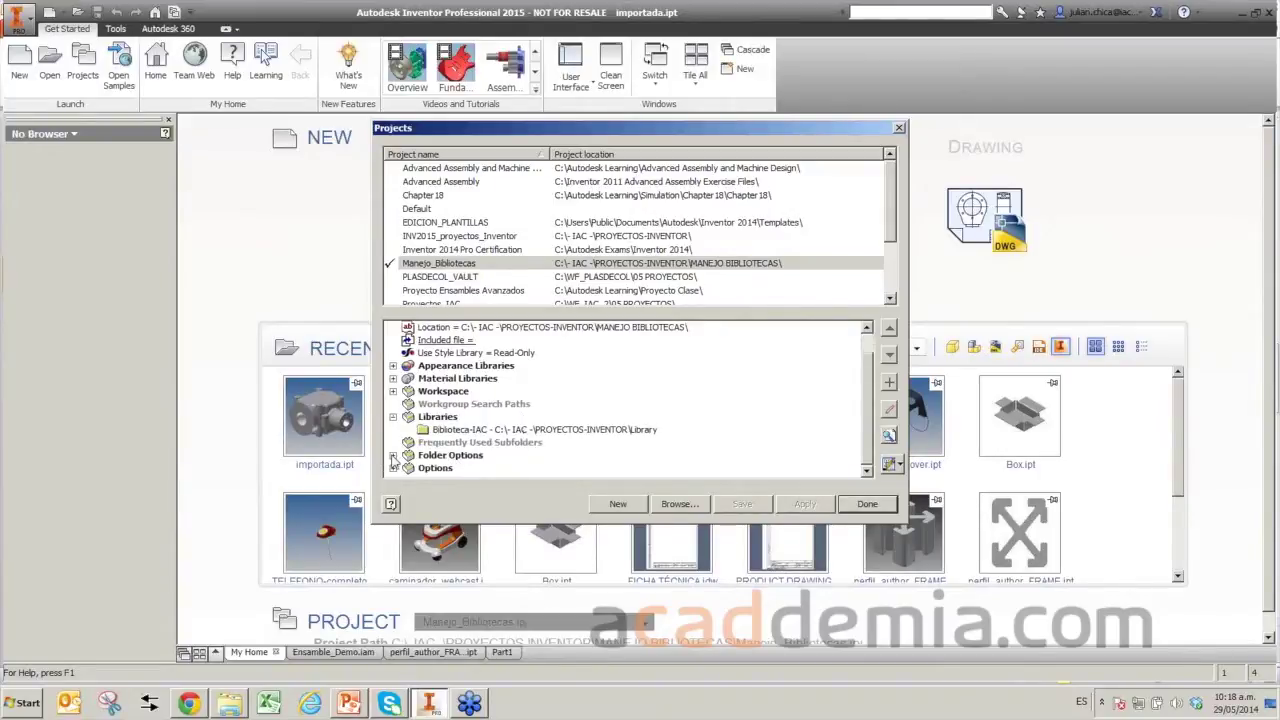
left_click(393, 455)
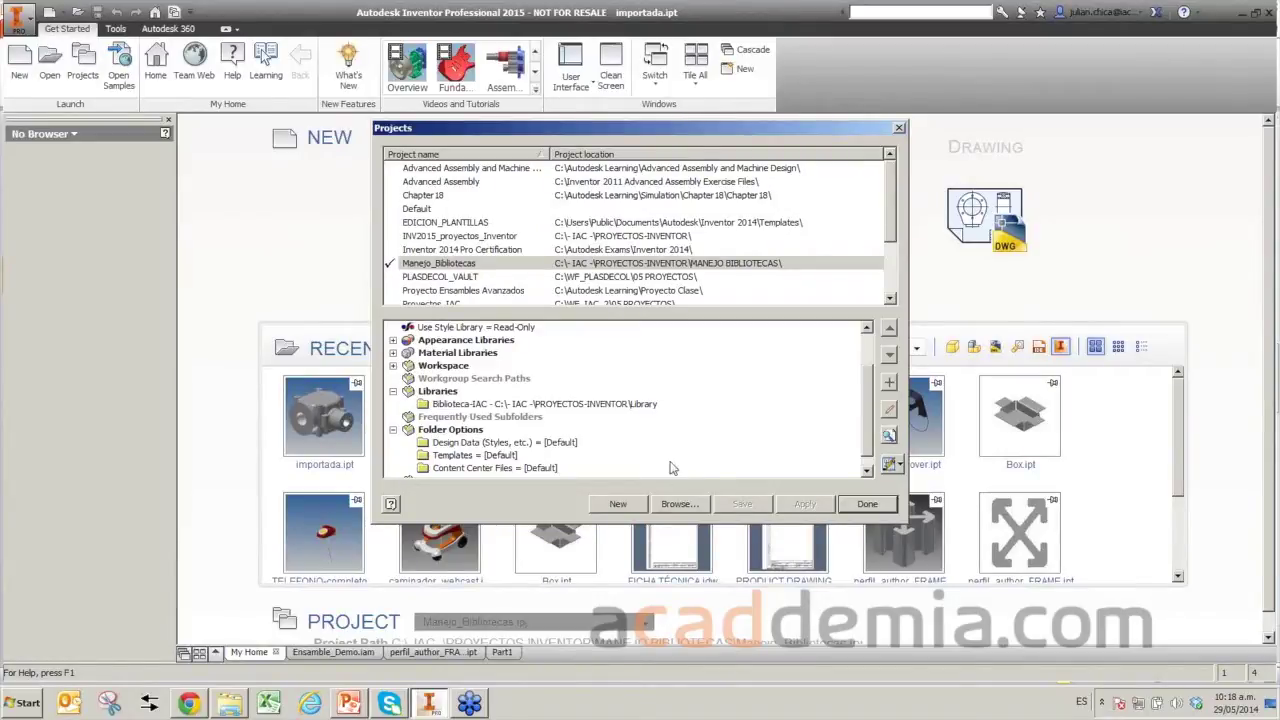
Return to the PowerPoint presentation on the Bibliotecas en Autodesk Inventor slide.
left_click(349, 703)
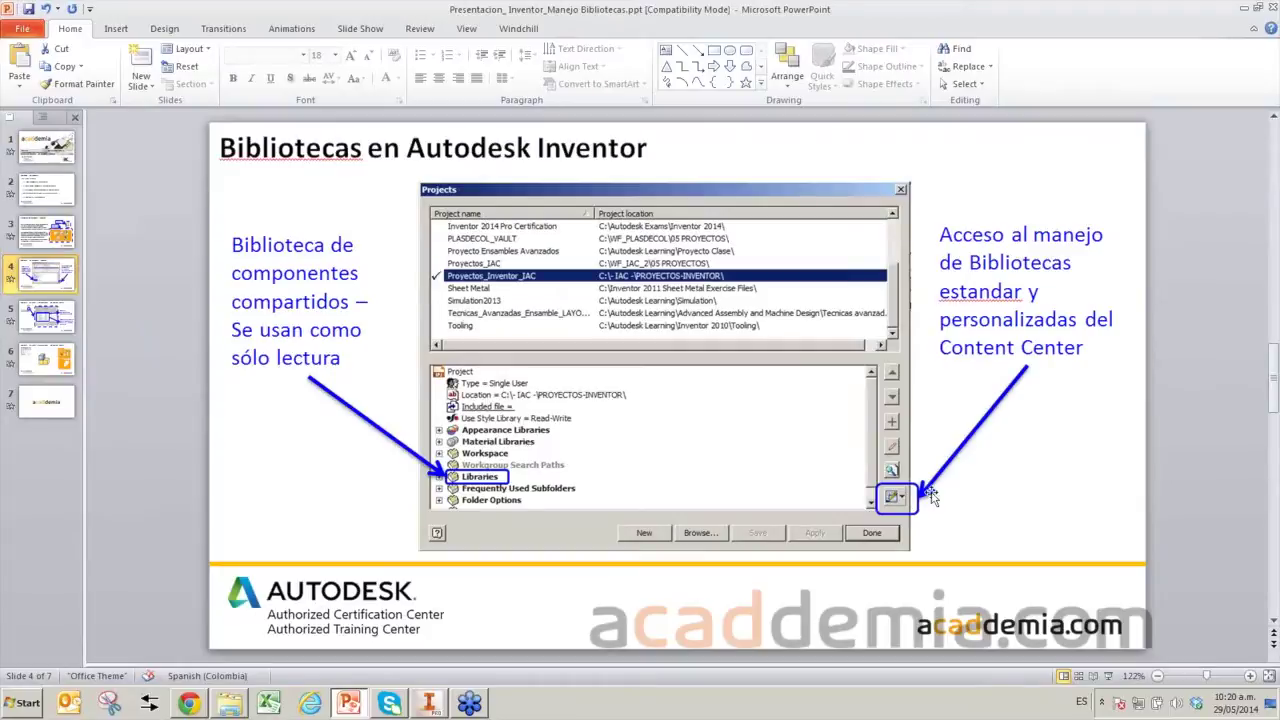
Move and enlarge Inventor's Content Center library list to show My Library, then return to PowerPoint.
left_click(430, 706)
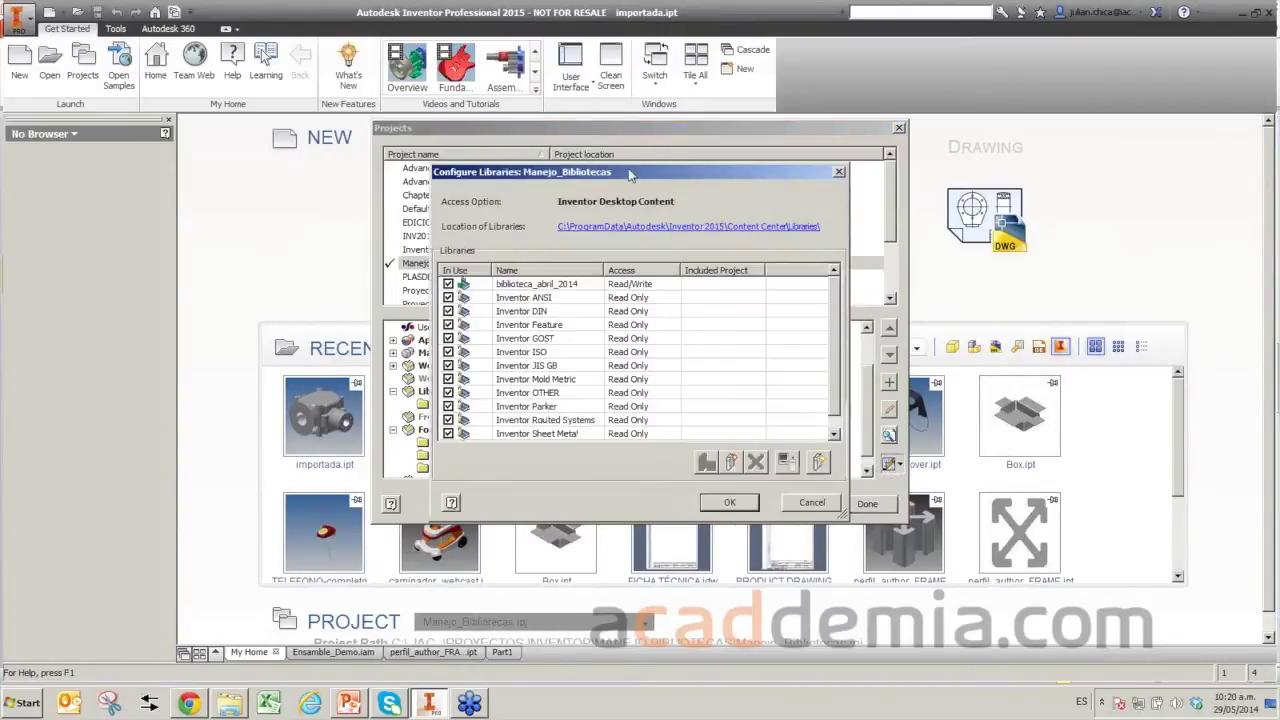
left_click_drag(627, 174, 550, 118)
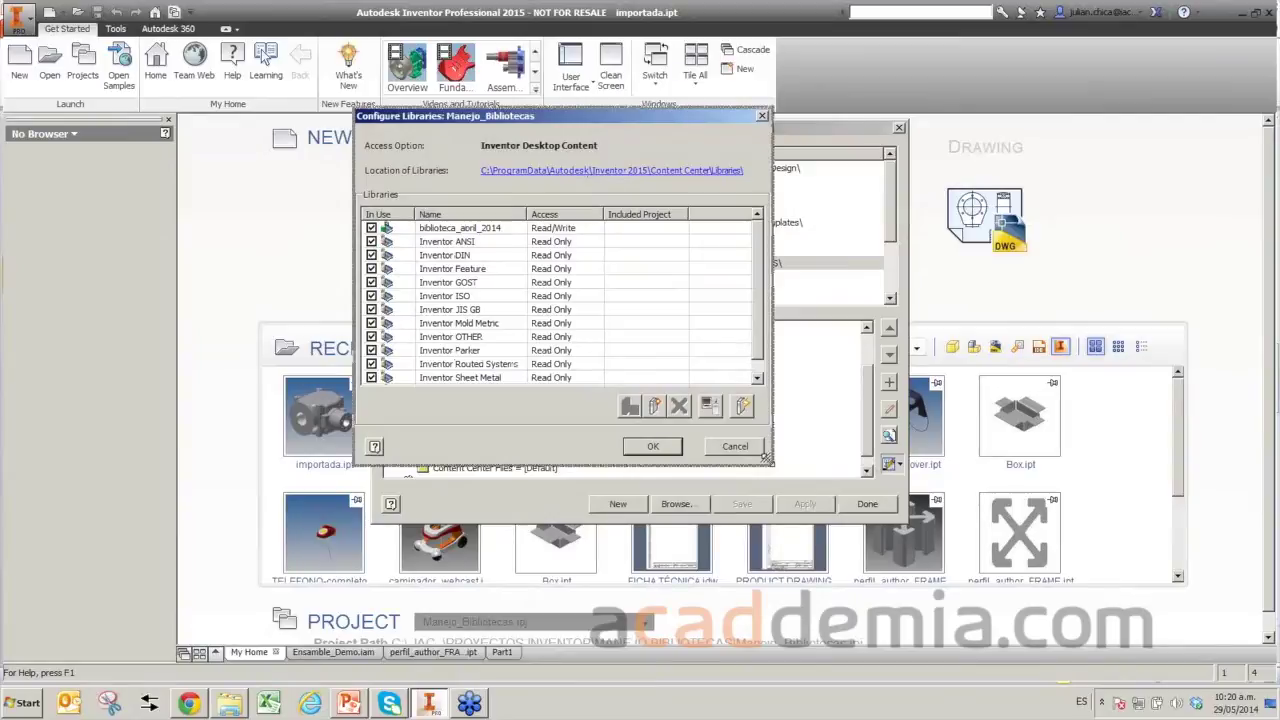
left_click_drag(766, 458, 838, 518)
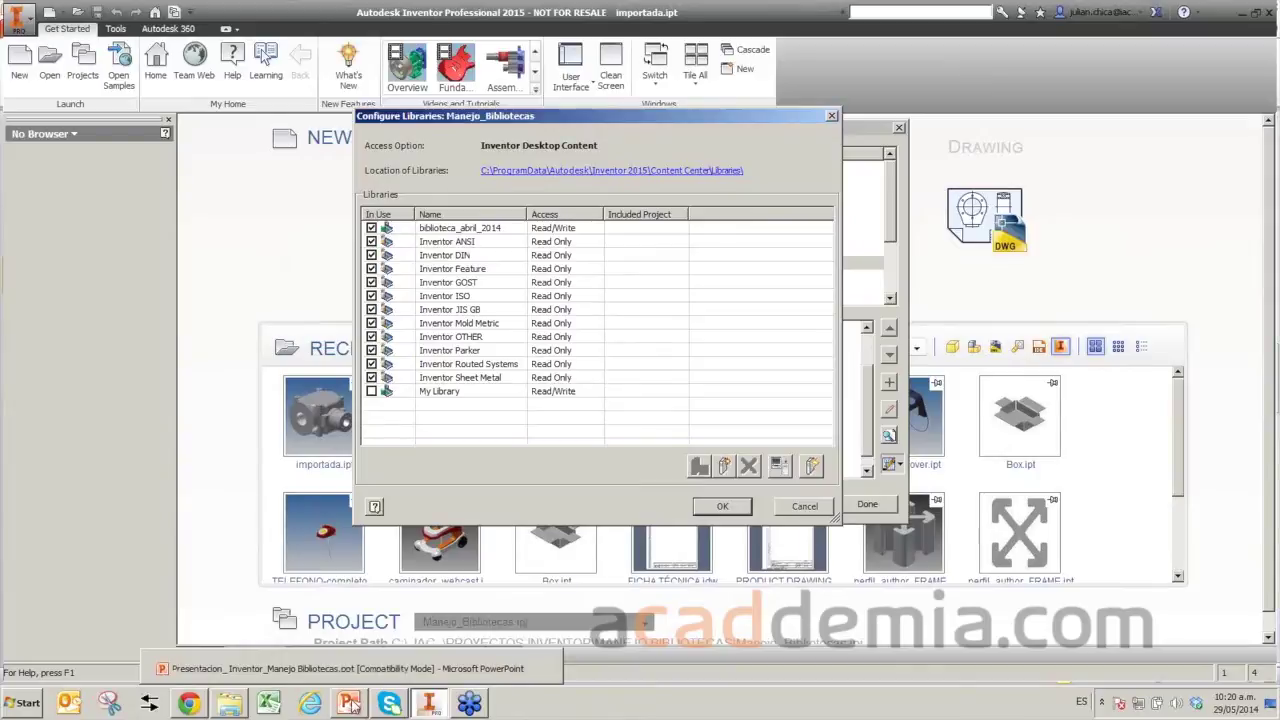
left_click(350, 706)
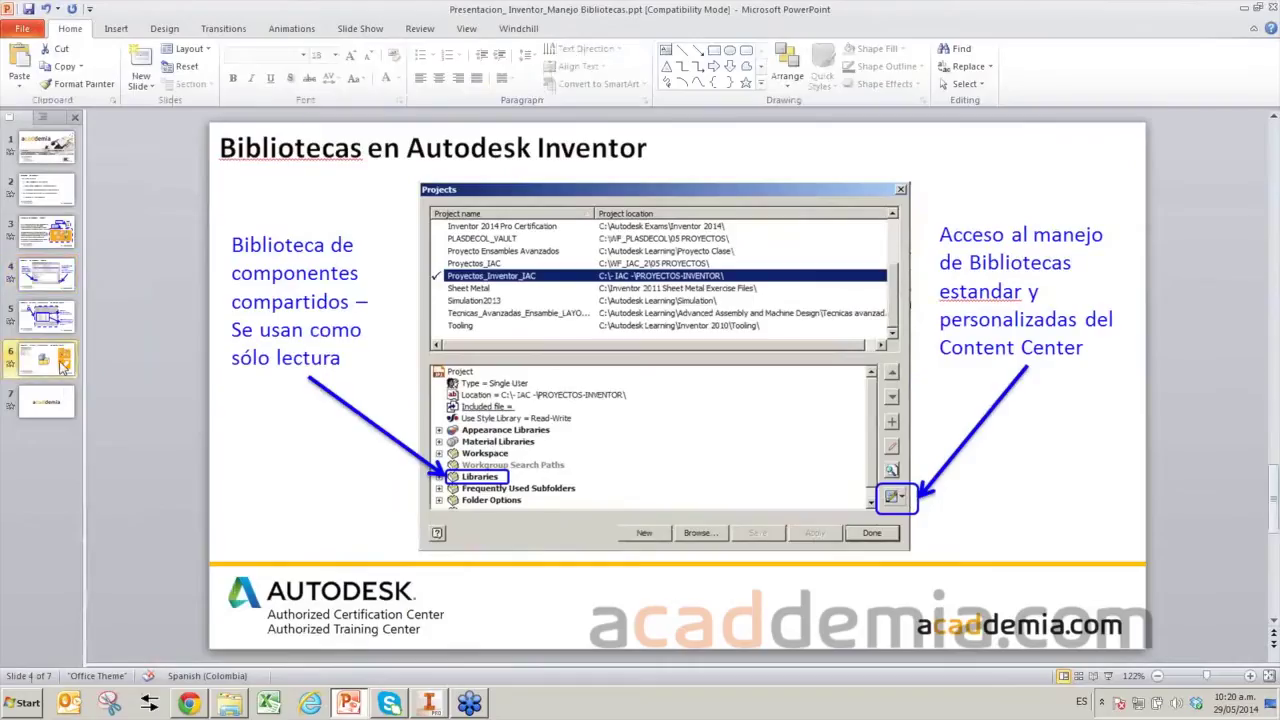
On slide 6, pick up the bolt picture and make it smaller.
left_click(62, 368)
left_click(597, 398)
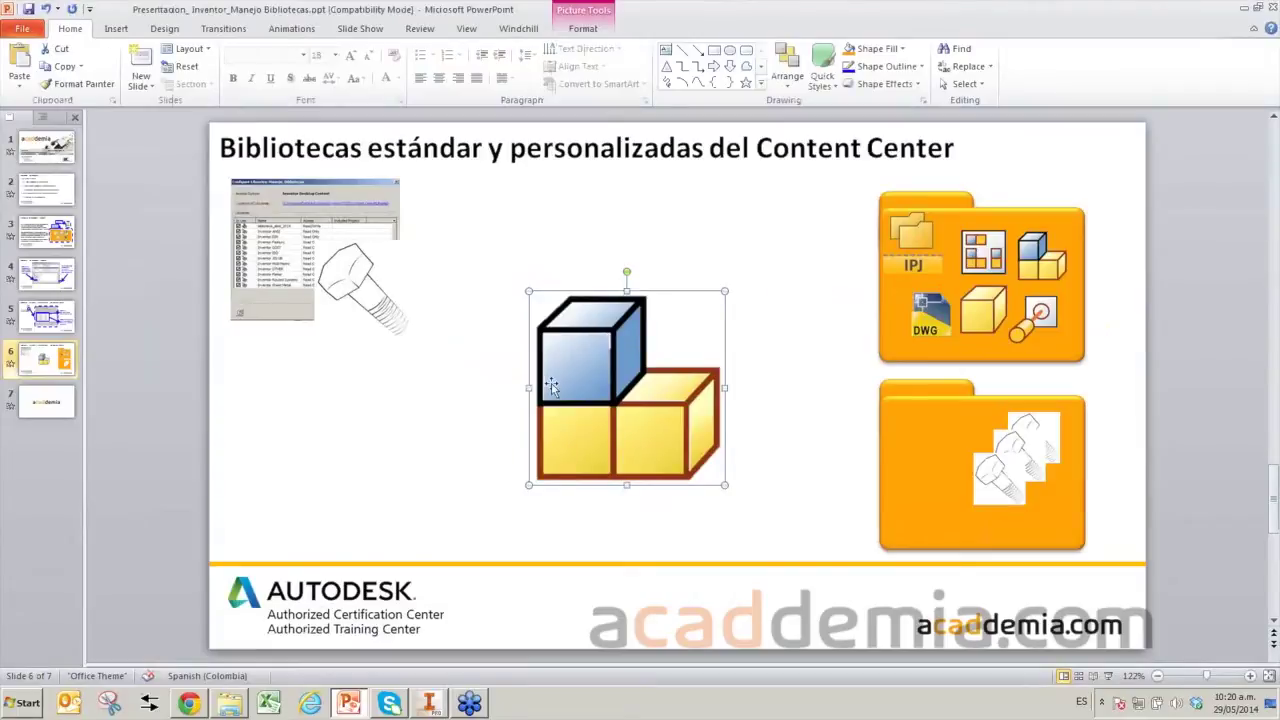
left_click_drag(367, 285, 437, 245)
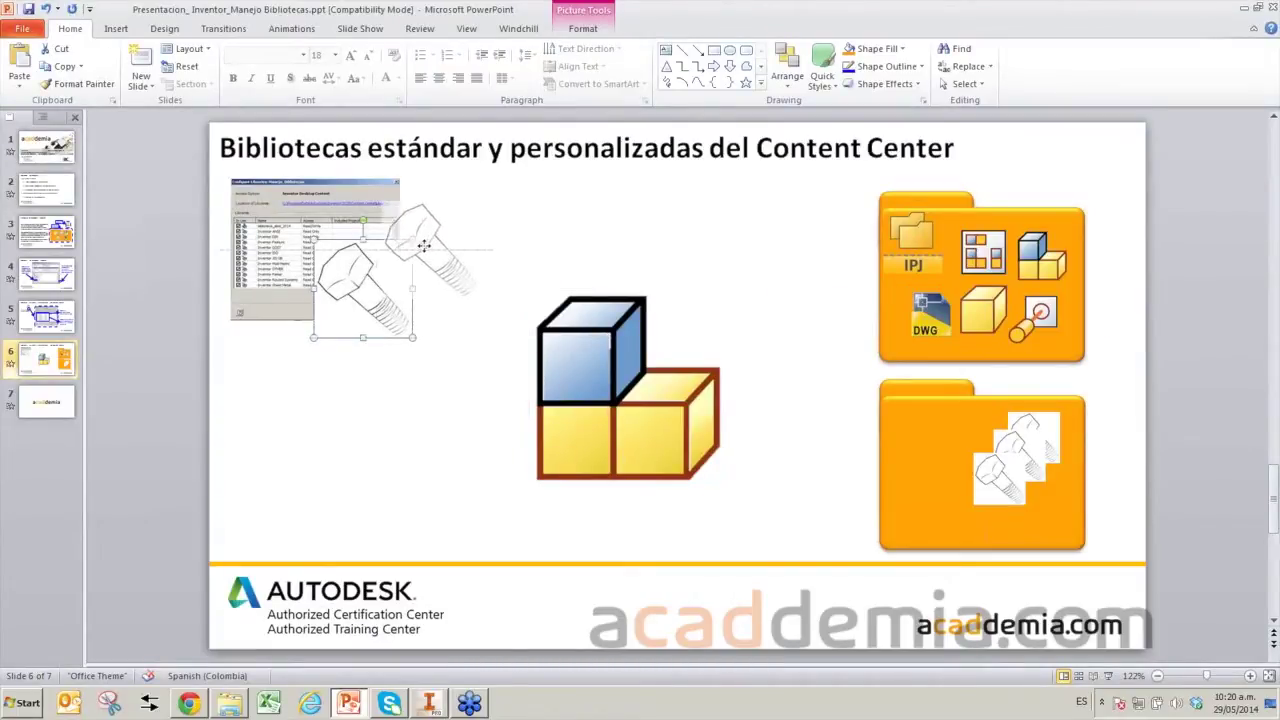
left_click_drag(437, 245, 392, 267)
left_click_drag(428, 316, 412, 299)
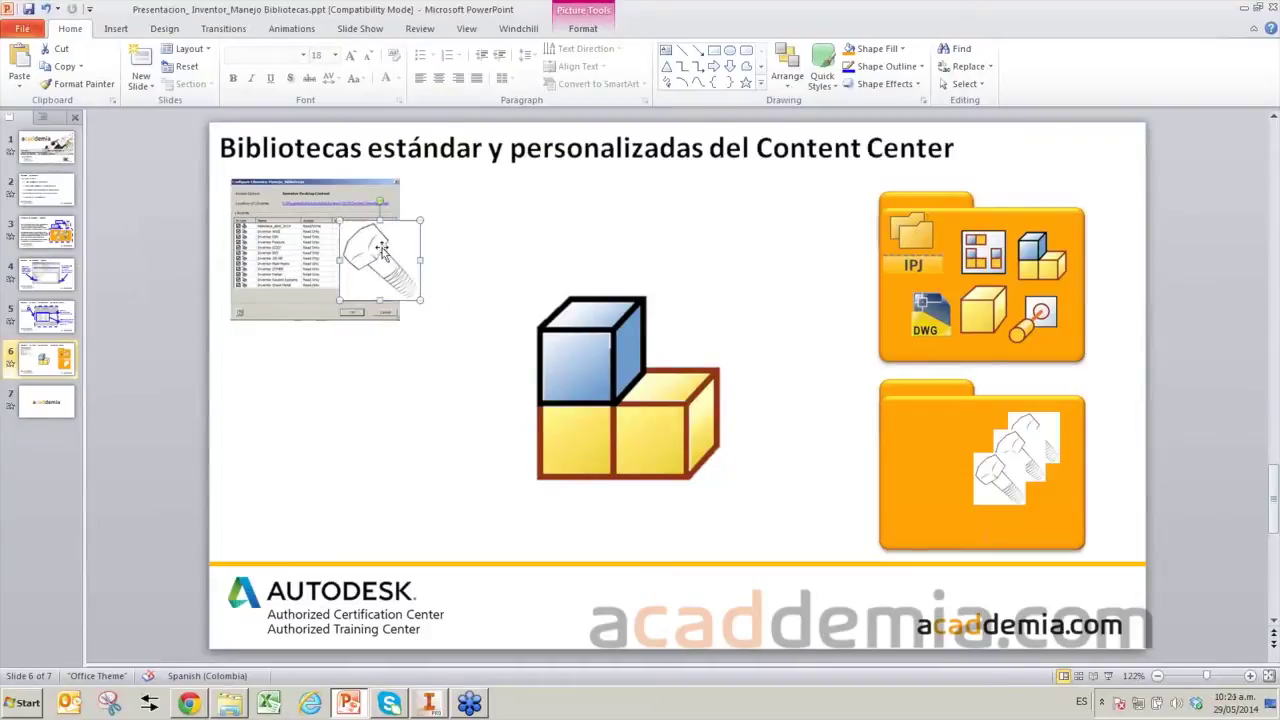
Place the bolt picture over the cube, then check Inventor's Content Center Files folder path.
left_click_drag(373, 256, 368, 300)
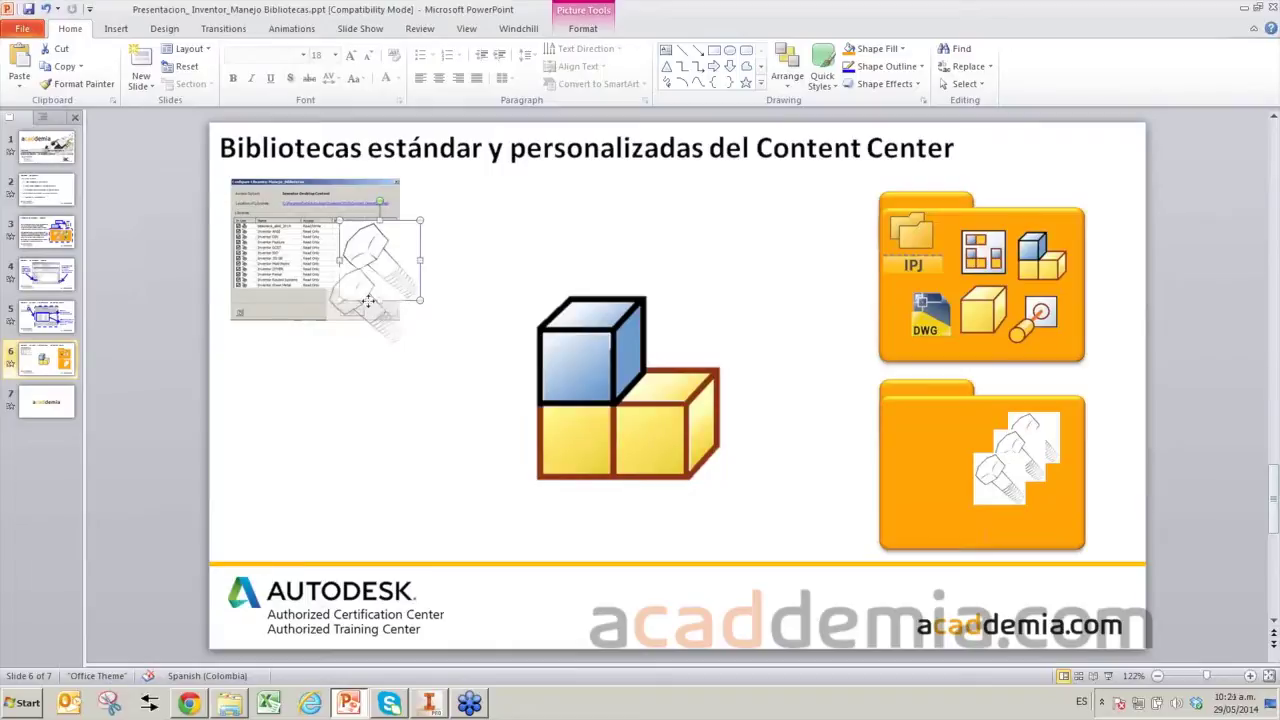
left_click_drag(368, 300, 616, 398)
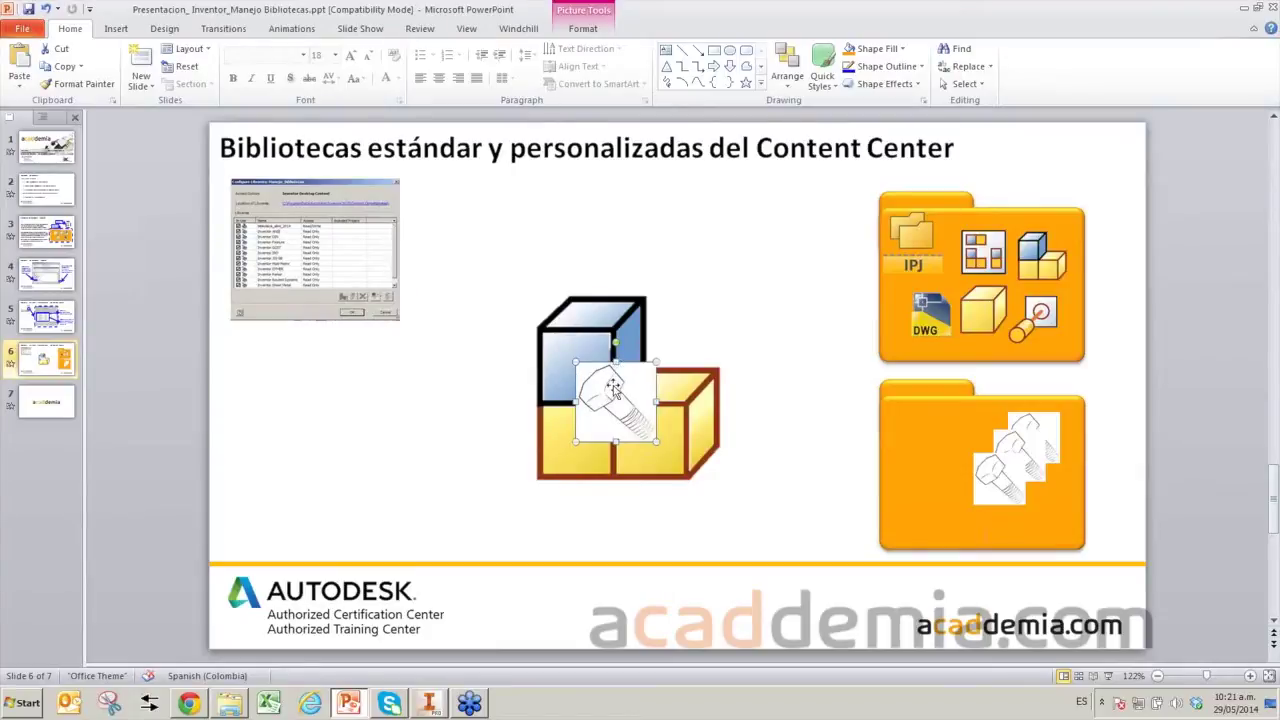
left_click_drag(614, 388, 930, 458)
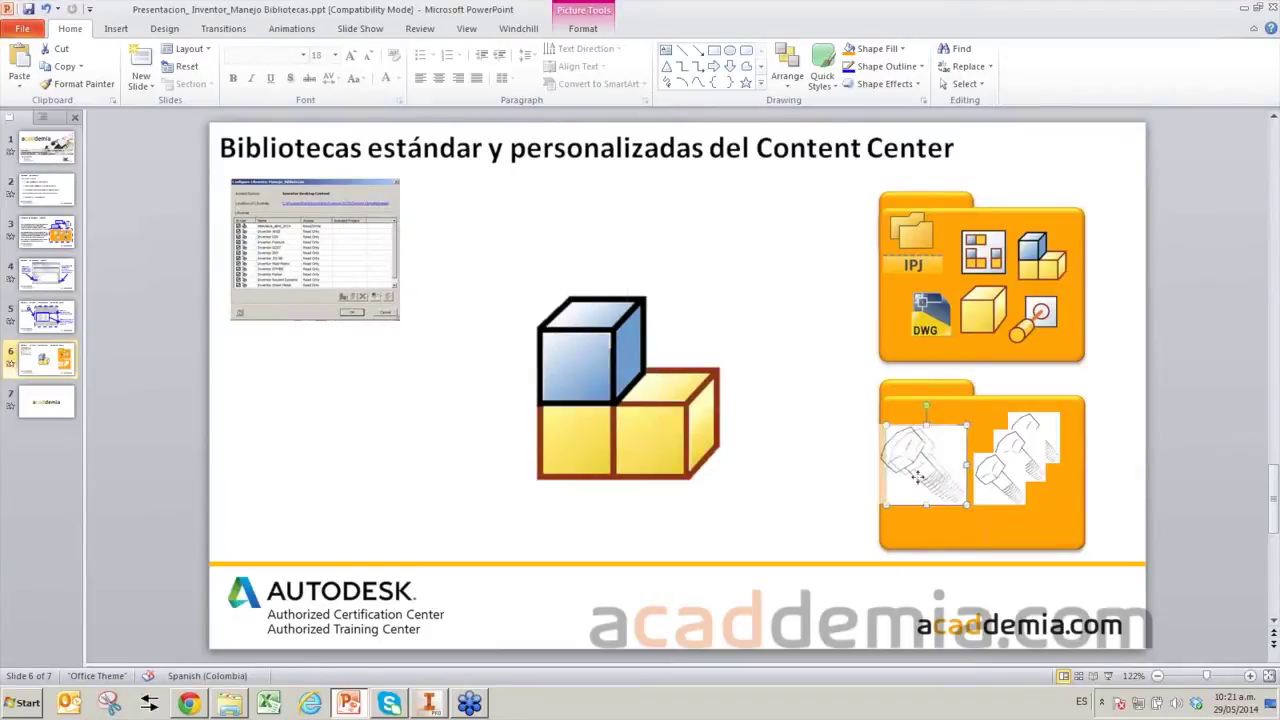
left_click_drag(918, 478, 620, 410)
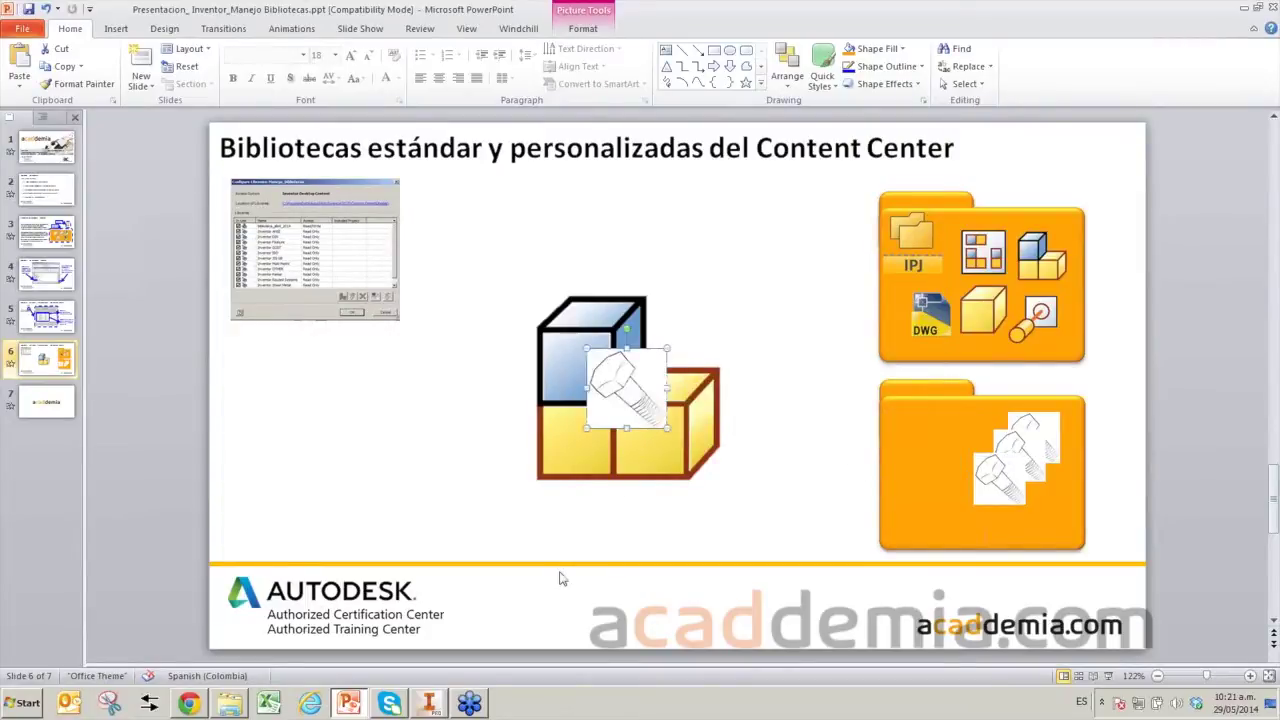
left_click(431, 704)
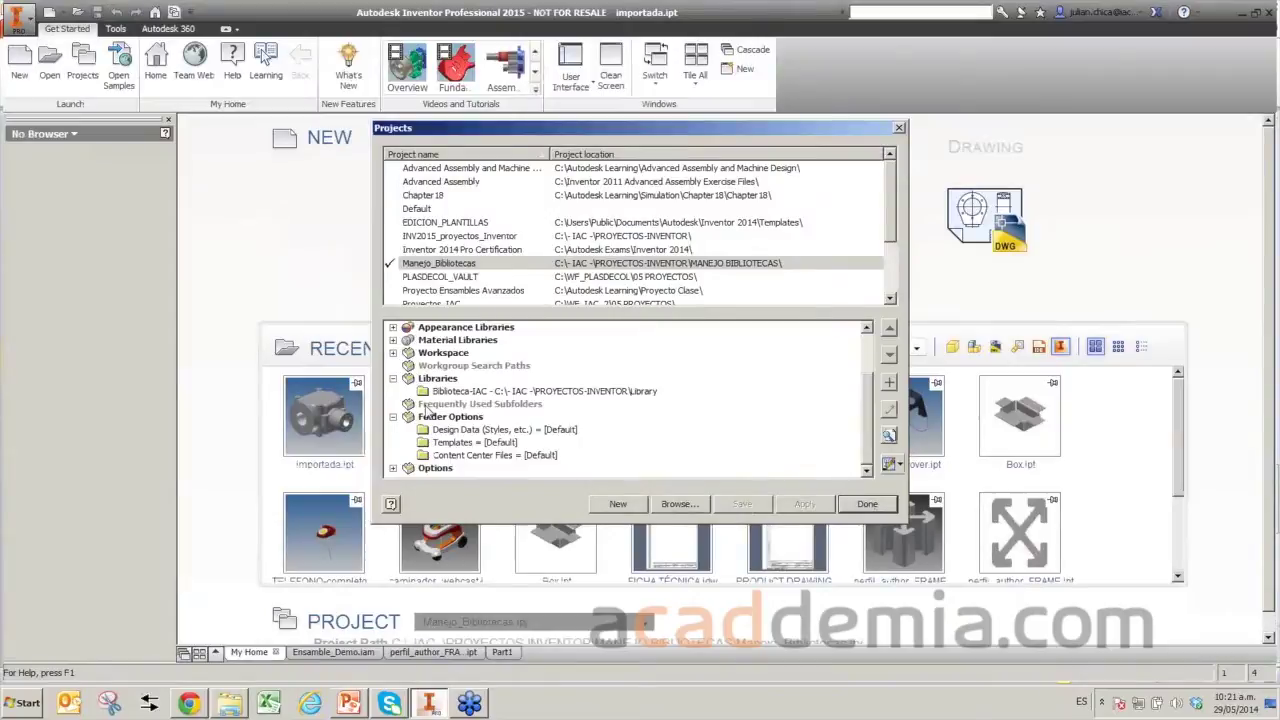
left_click(456, 456)
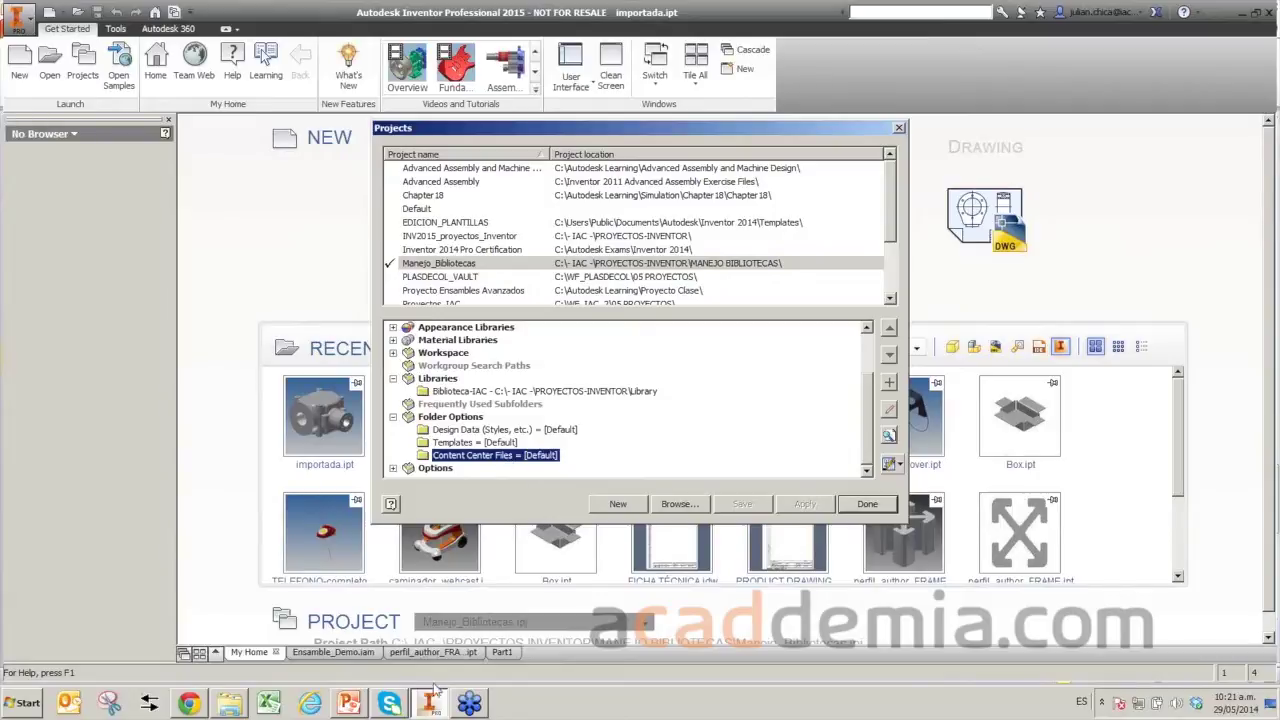
Bring PowerPoint's slide 6 back in front, with the bolt picture on the cube.
left_click(352, 705)
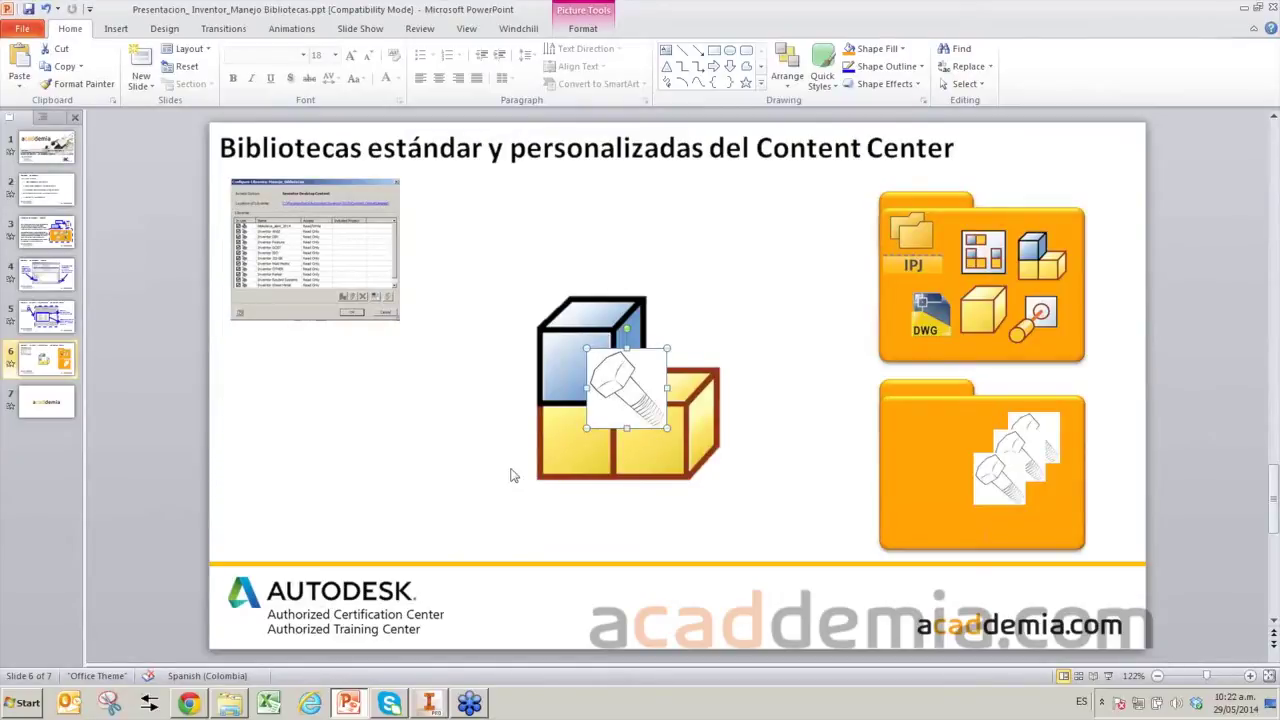
Move the bolt picture from the cube into the lower orange folder, then return to Inventor.
mouse_move(588, 370)
left_mouse_down()
mouse_move(365, 297)
mouse_move(630, 418)
left_mouse_up()
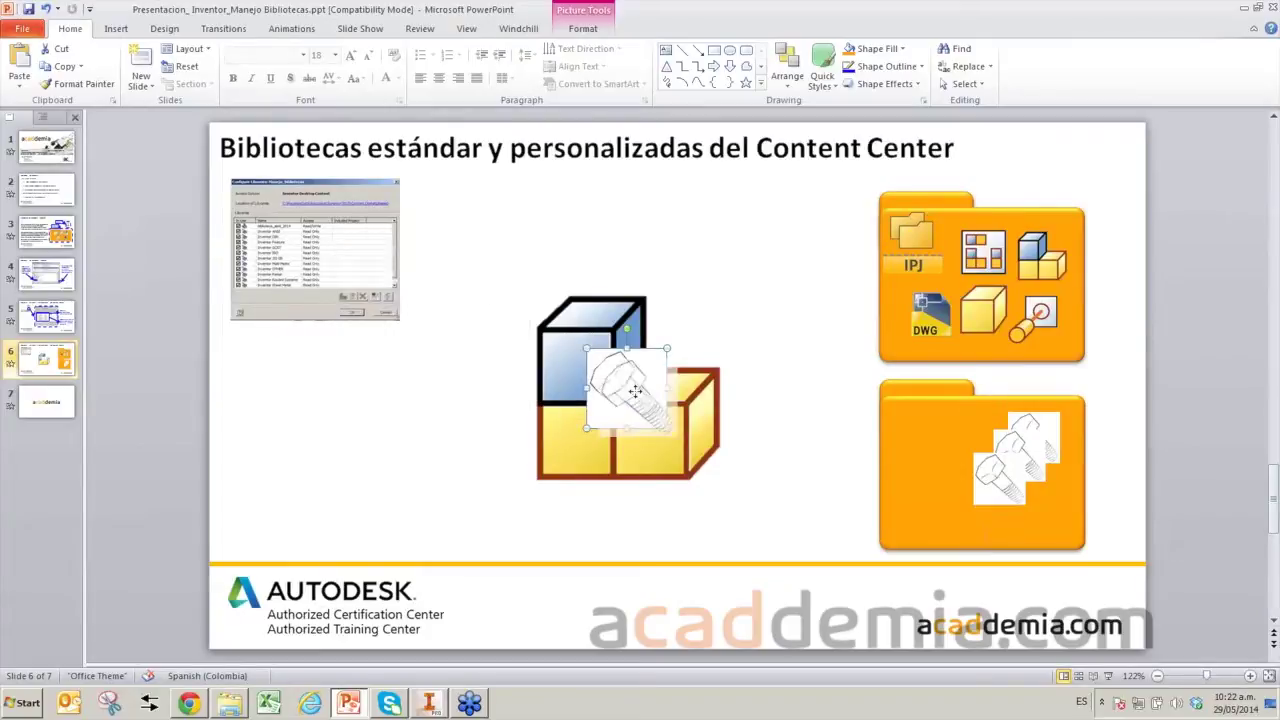
left_click_drag(630, 418, 628, 392)
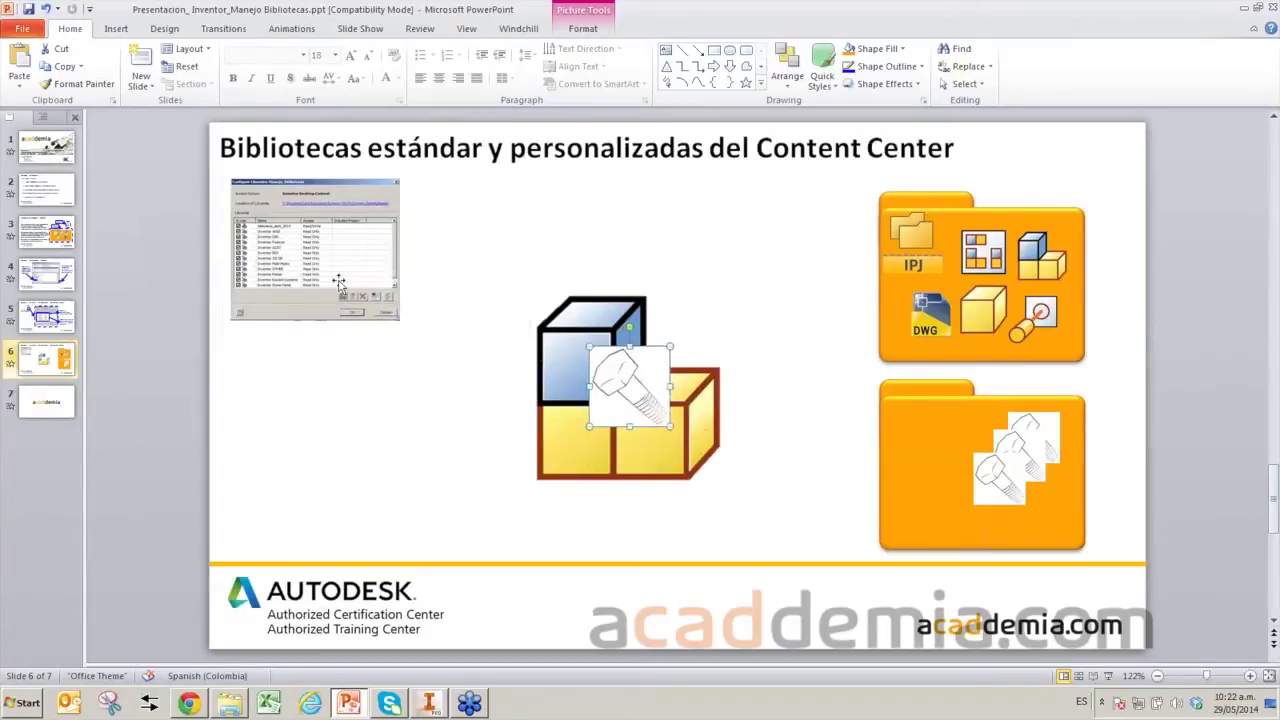
left_click_drag(628, 392, 538, 341)
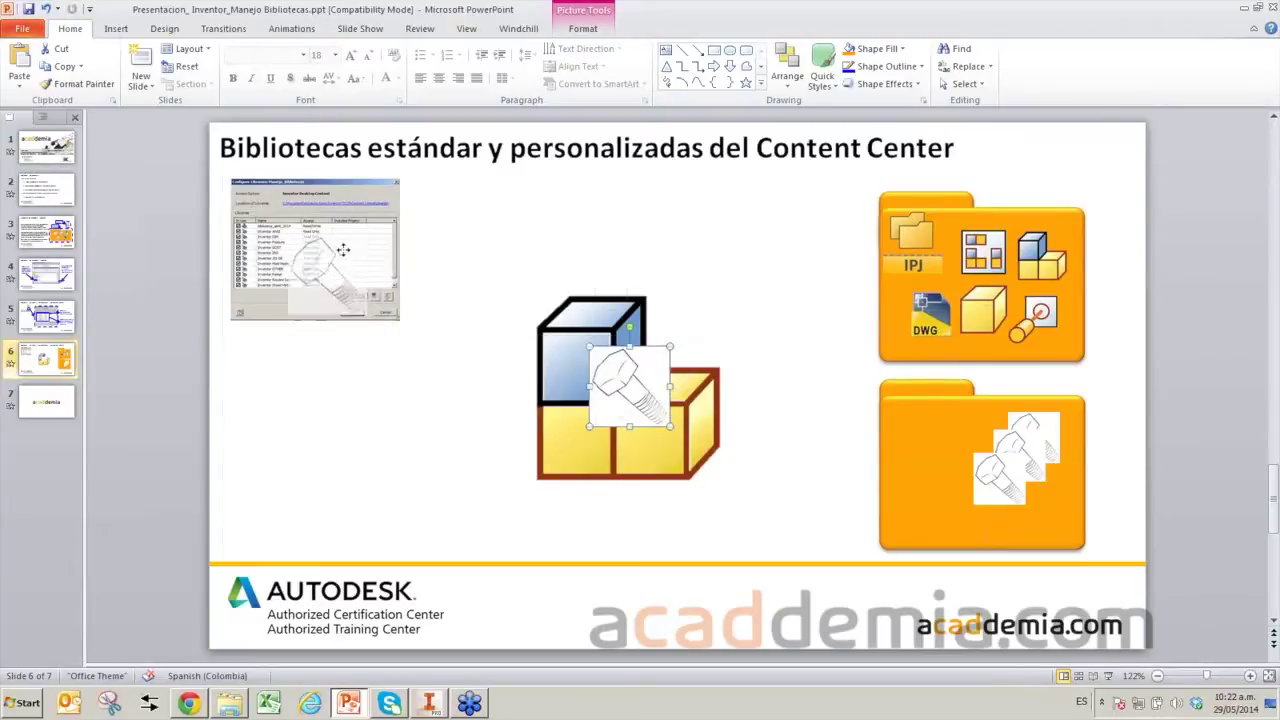
mouse_move(538, 341)
left_mouse_down()
mouse_move(315, 395)
mouse_move(475, 290)
mouse_move(592, 392)
left_mouse_up()
left_click(301, 251)
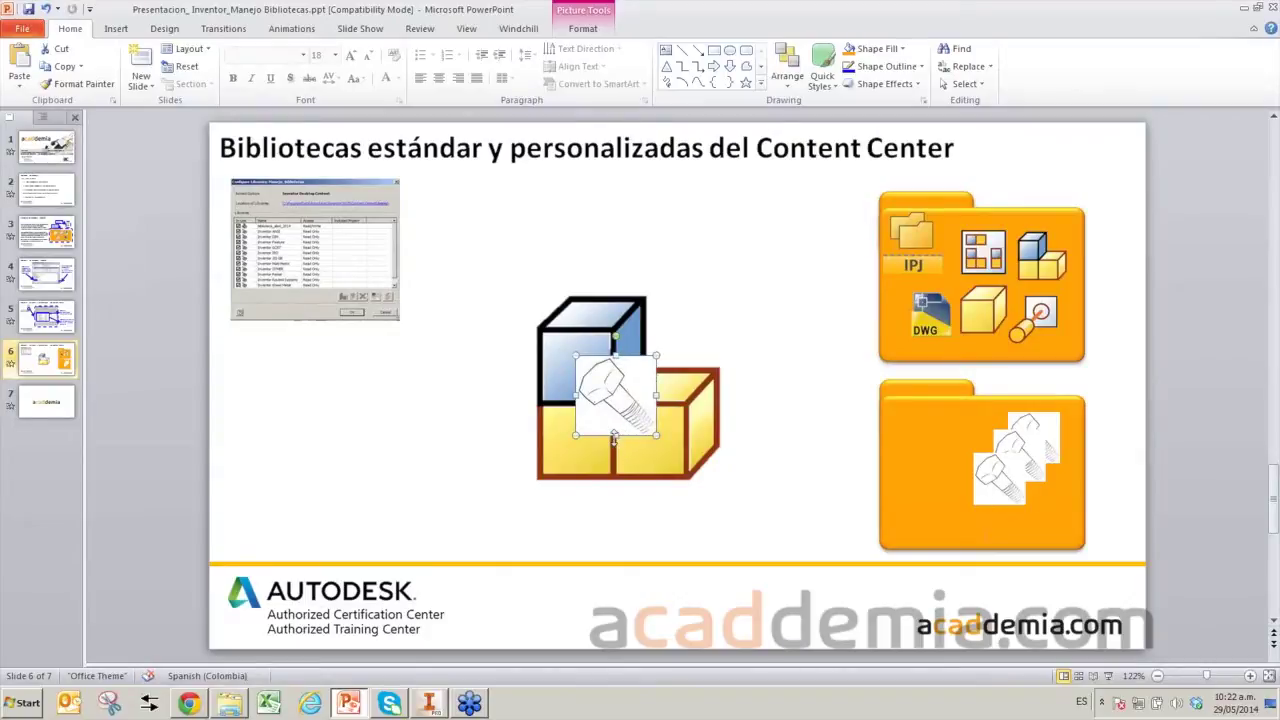
left_click_drag(612, 390, 610, 378)
left_click_drag(612, 388, 953, 464)
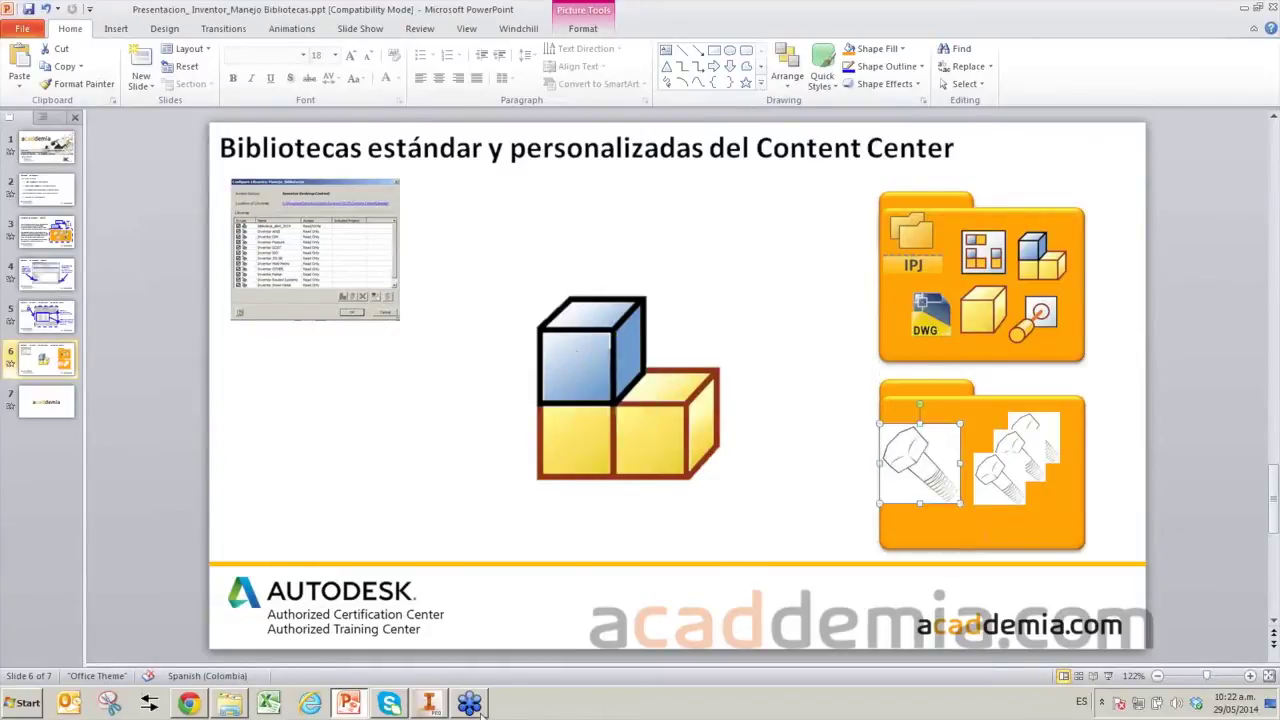
left_click(431, 702)
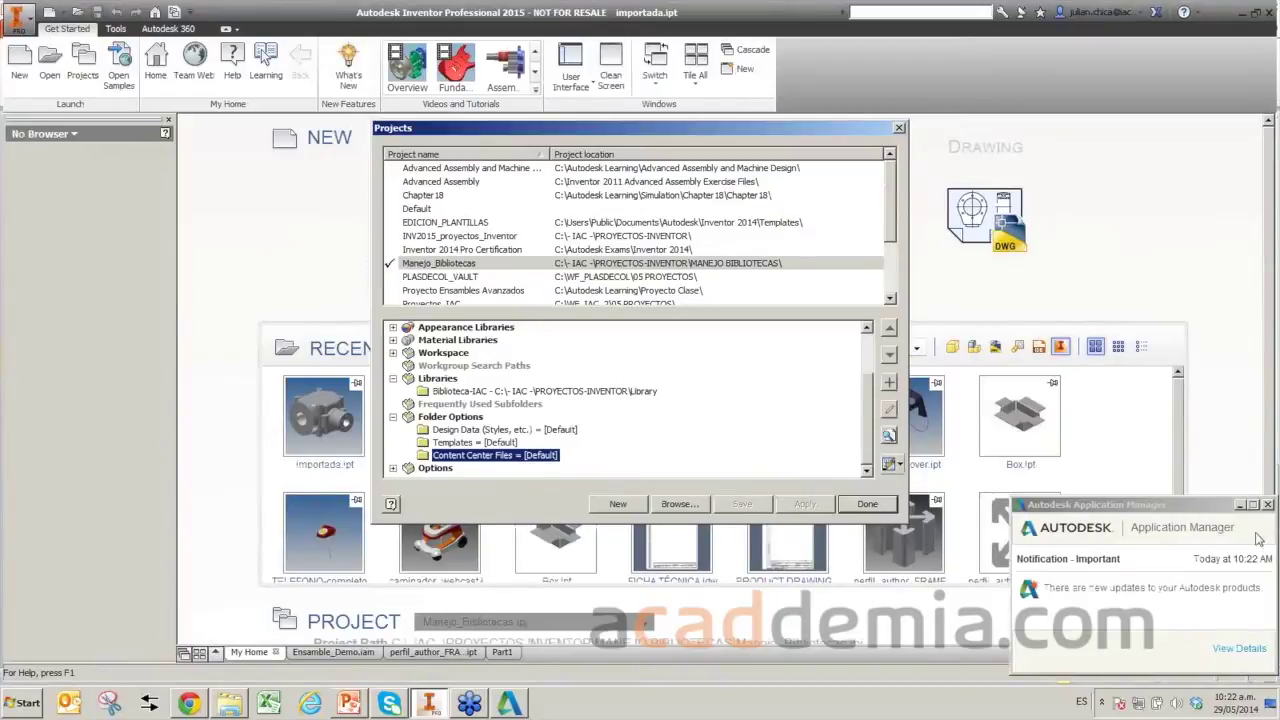
Dismiss the software update notification beside Inventor's Projects dialog.
left_click(1267, 504)
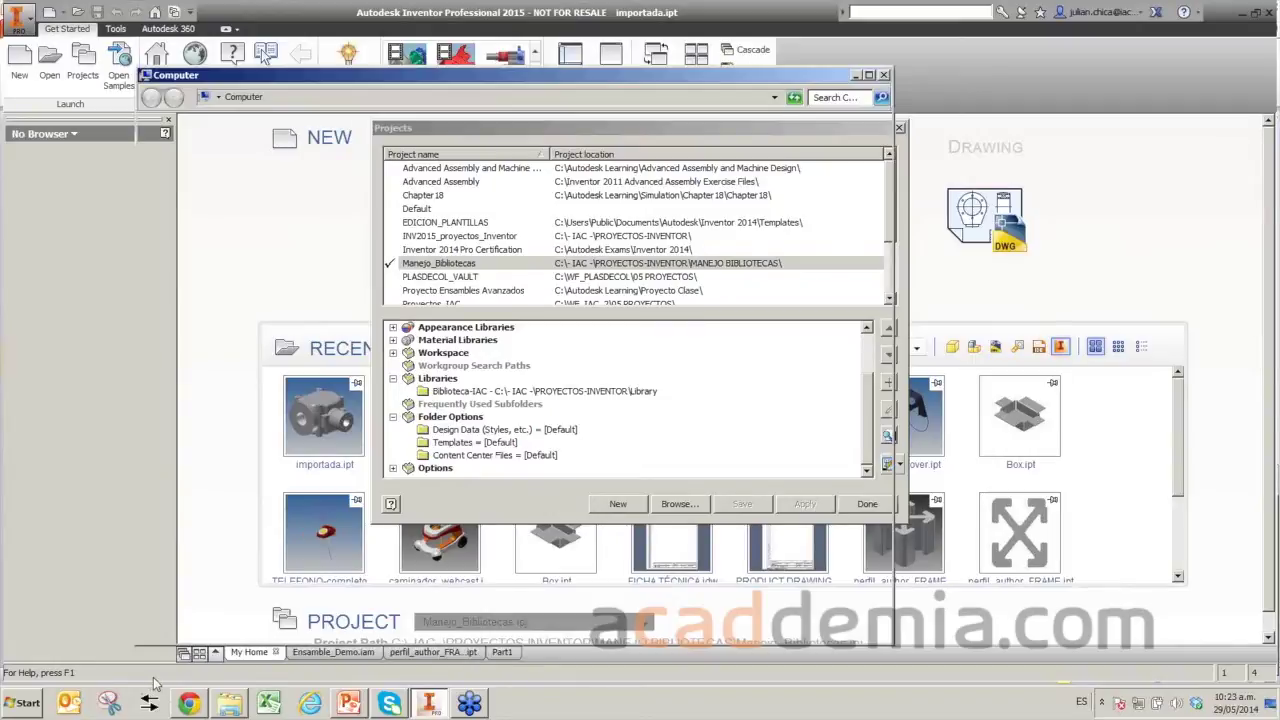
Open the local C: drive in a Windows Explorer window.
left_click(390, 190)
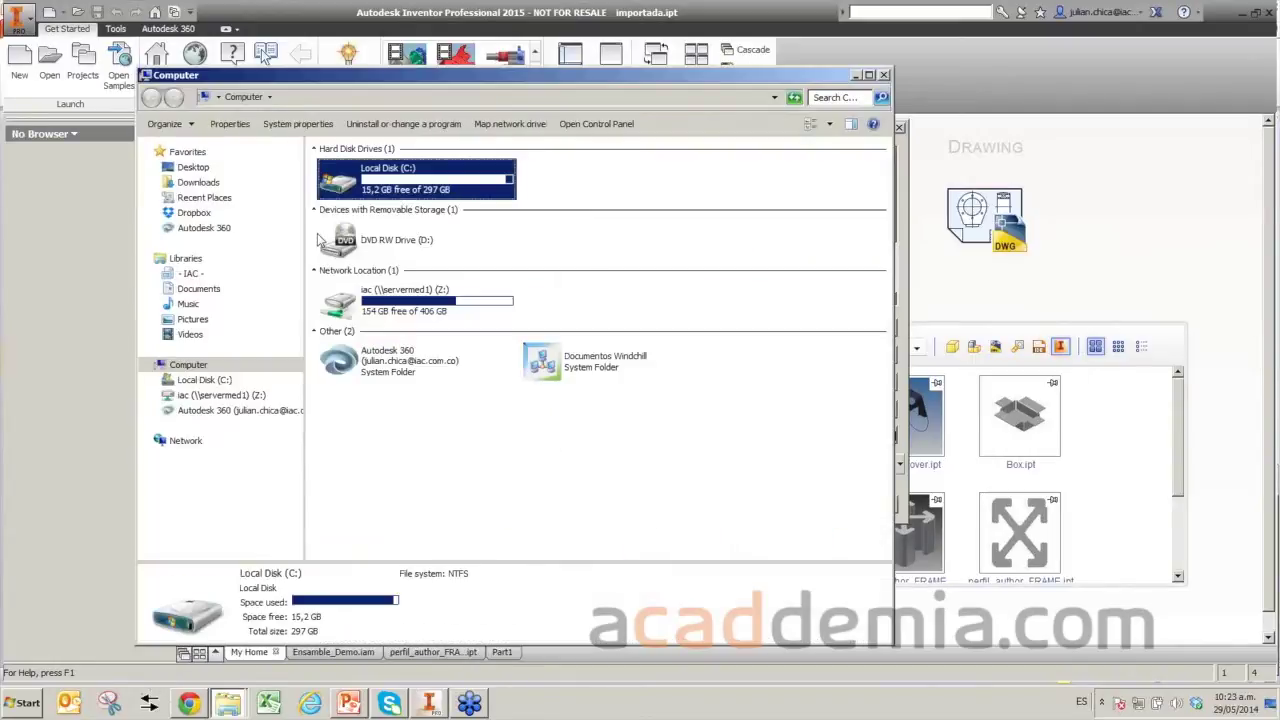
left_click(218, 381)
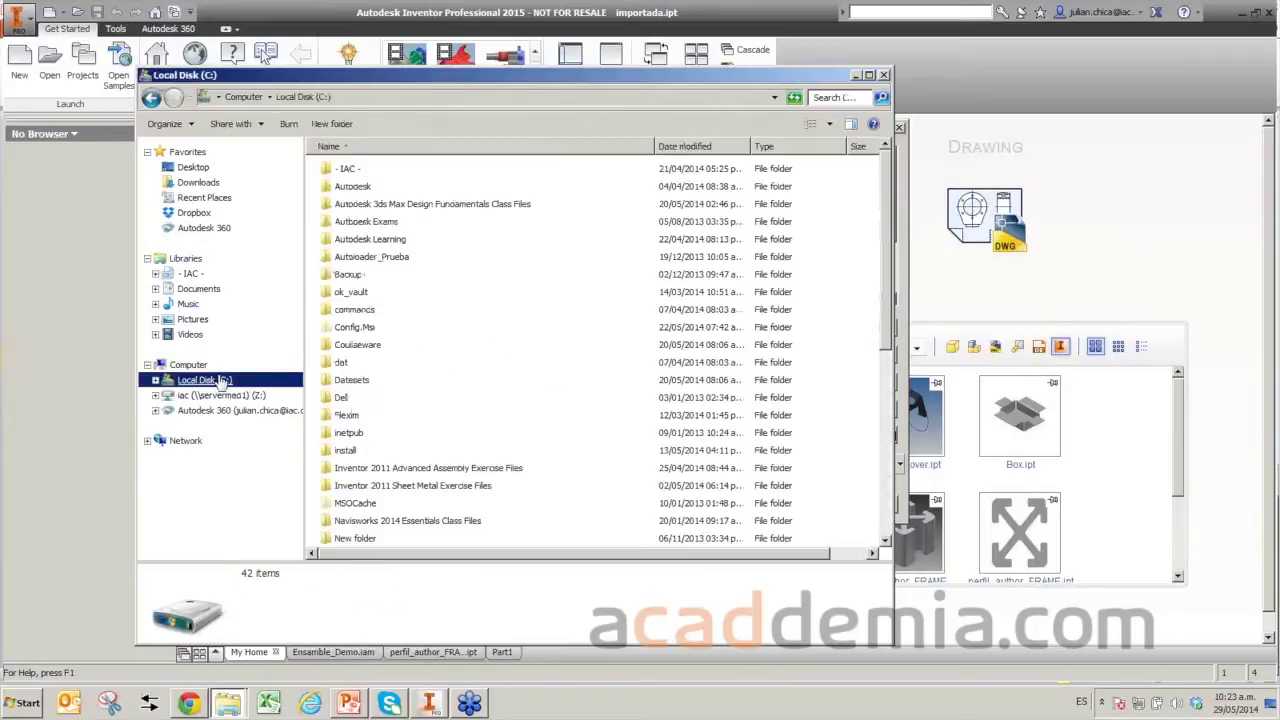
left_click(430, 706)
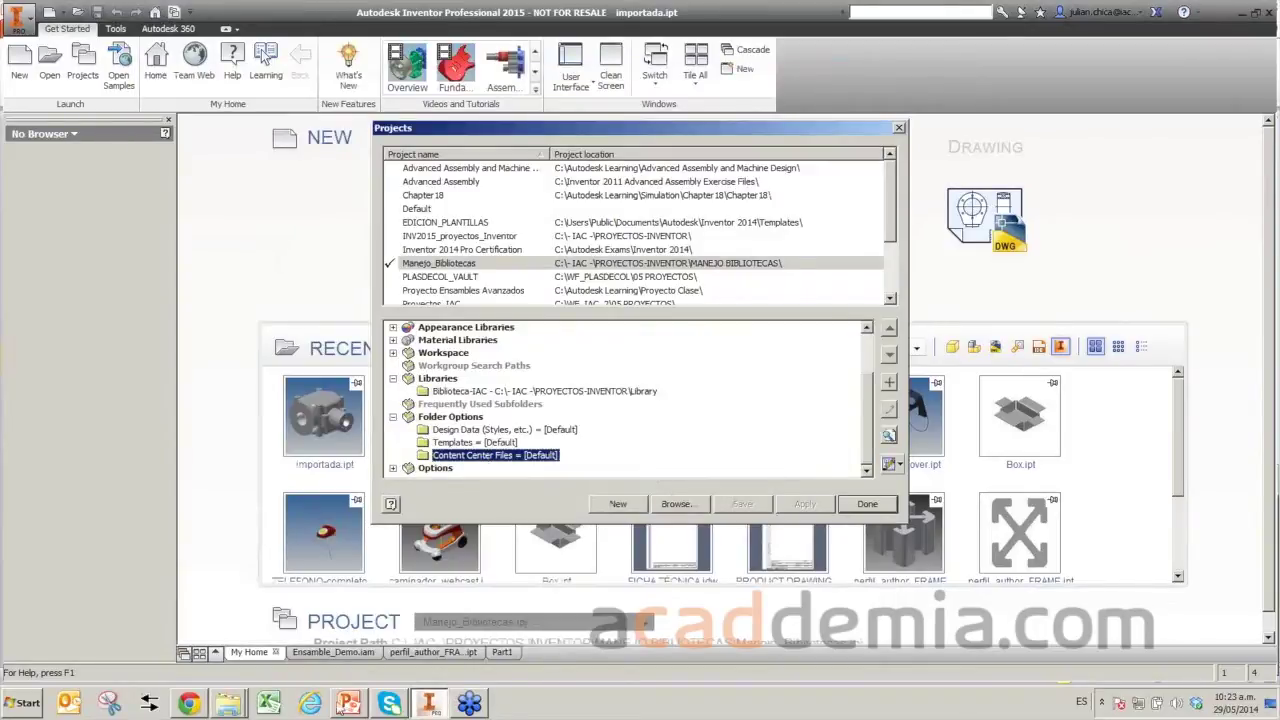
left_click(232, 705)
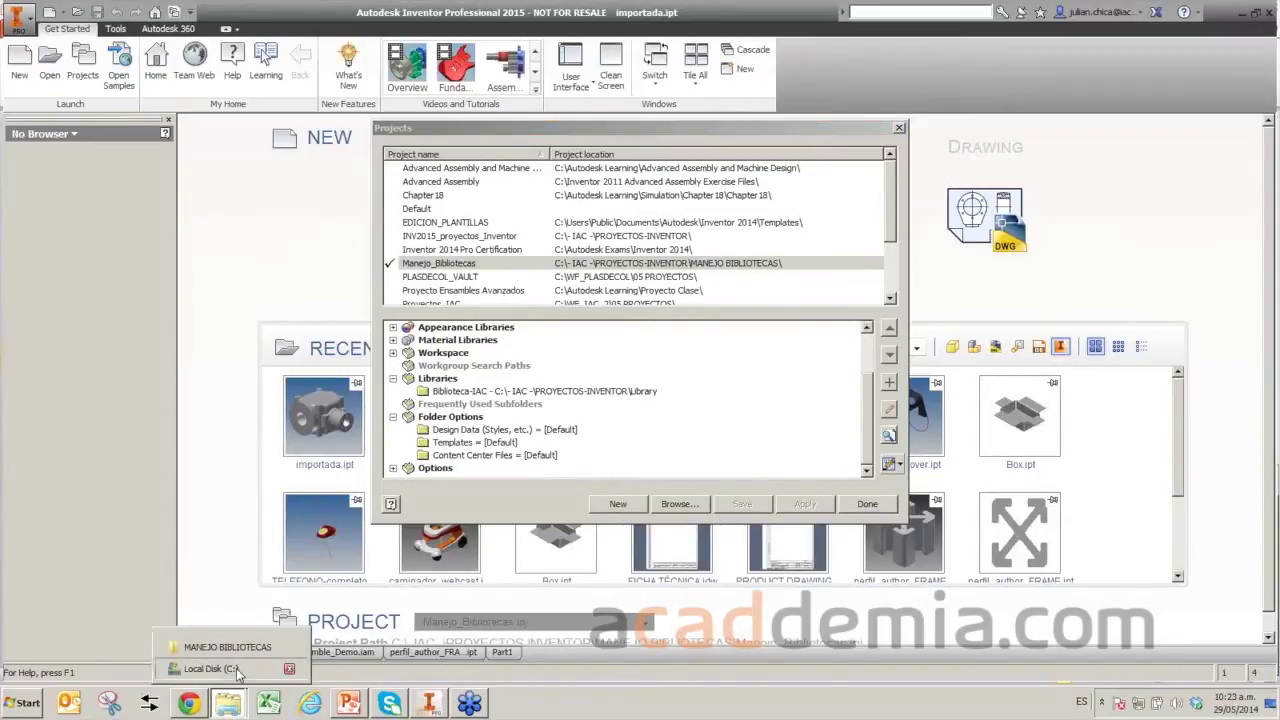
left_click(210, 668)
Browse from C: through Users and the user's My Documents to the Inventor folder.
left_click(380, 485)
scroll(378, 510, "down", 3)
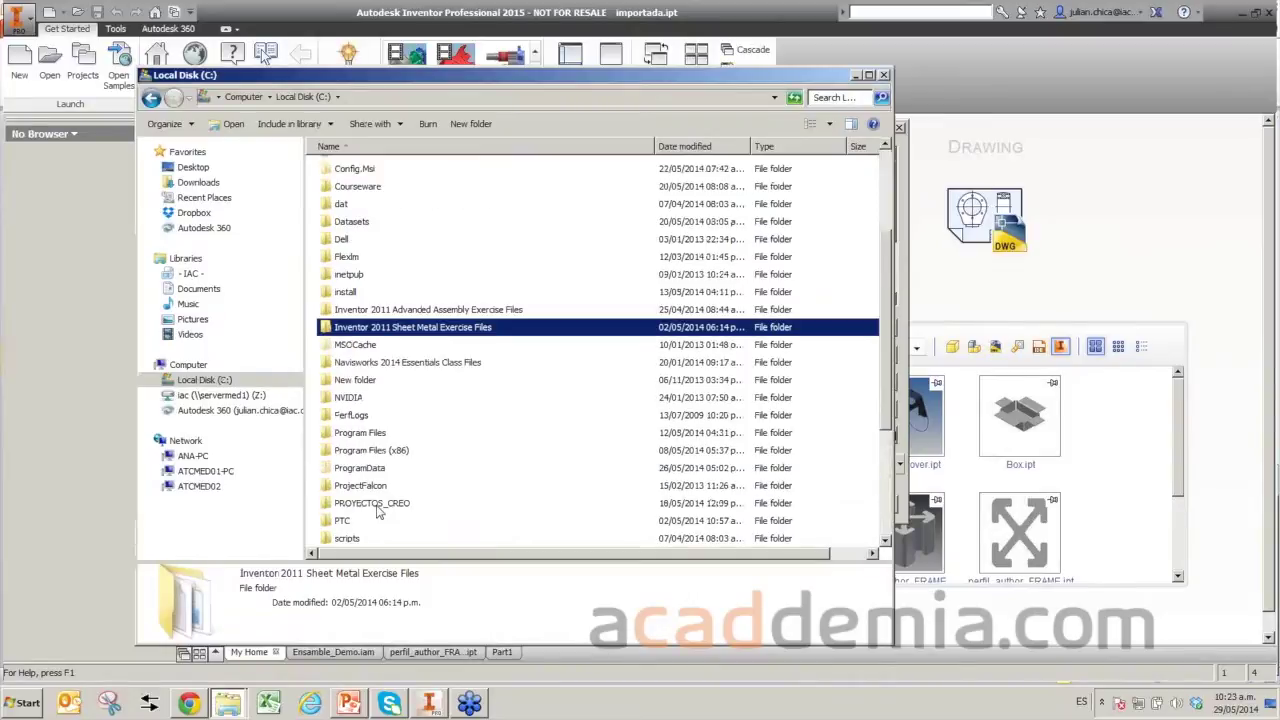
scroll(375, 512, "up", 7)
left_click(377, 520)
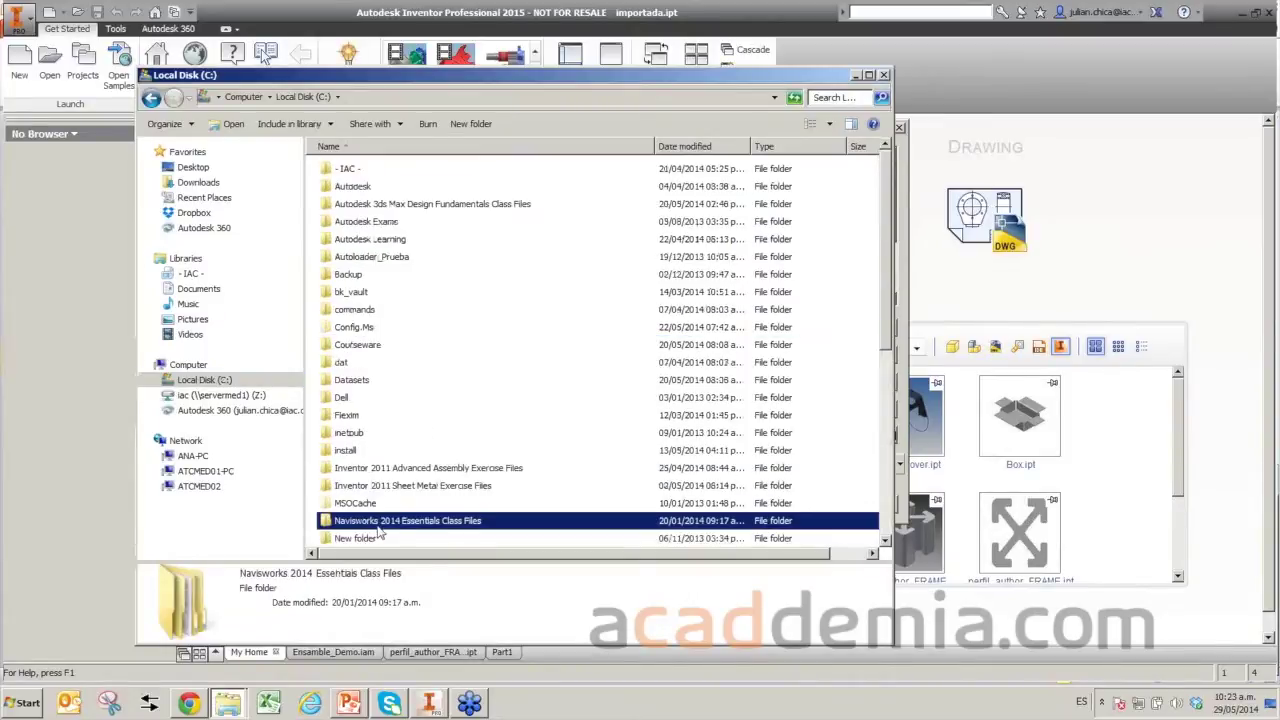
scroll(377, 533, "down", 2)
scroll(347, 425, "down", 5)
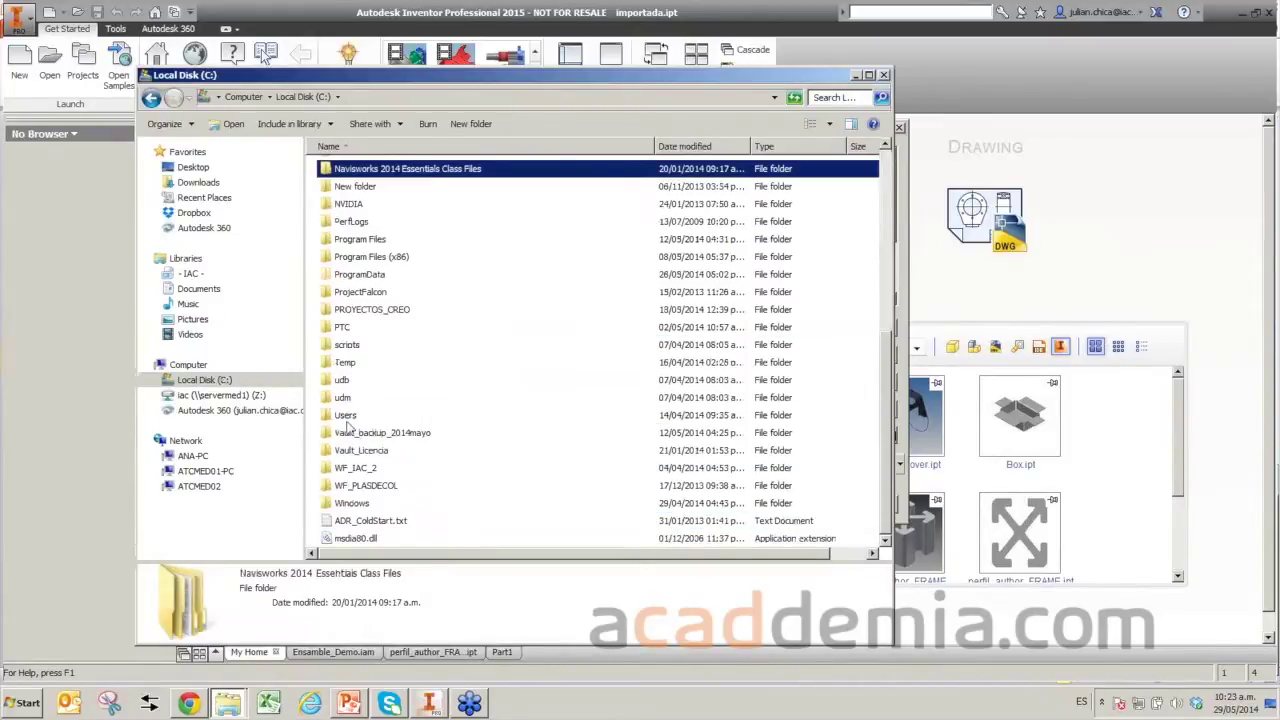
double_click(347, 416)
left_click(352, 310)
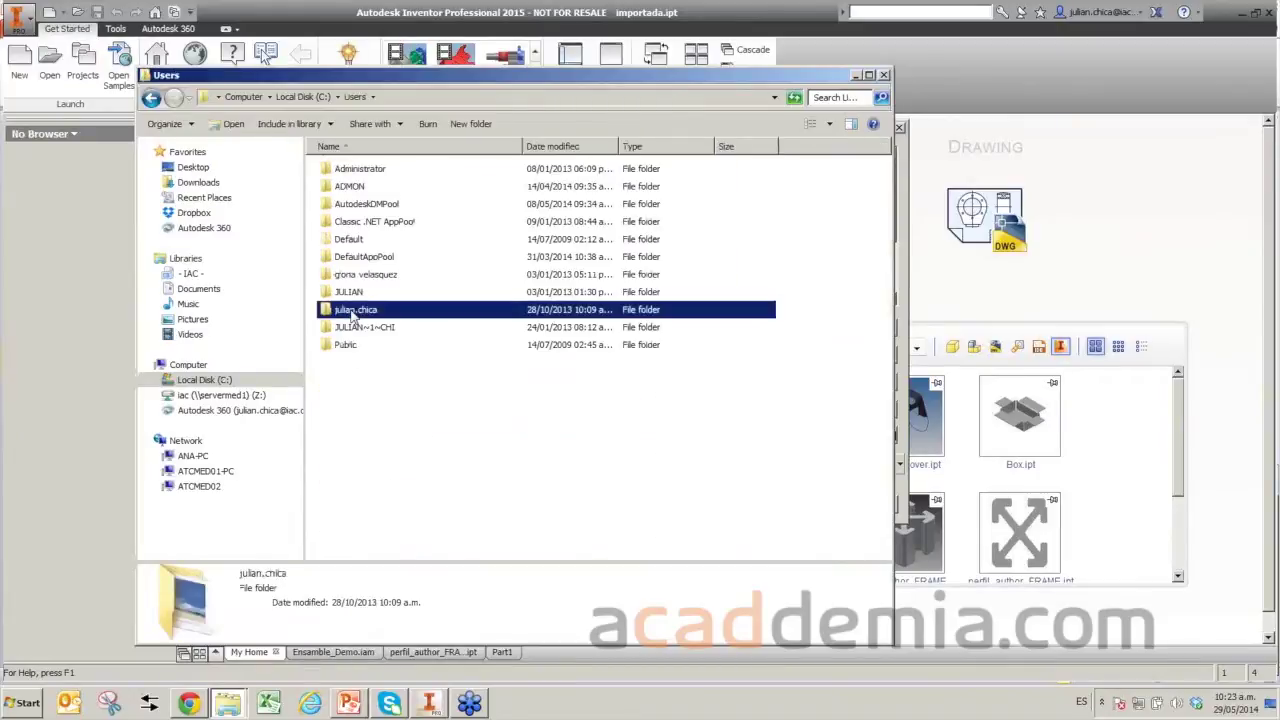
double_click(352, 313)
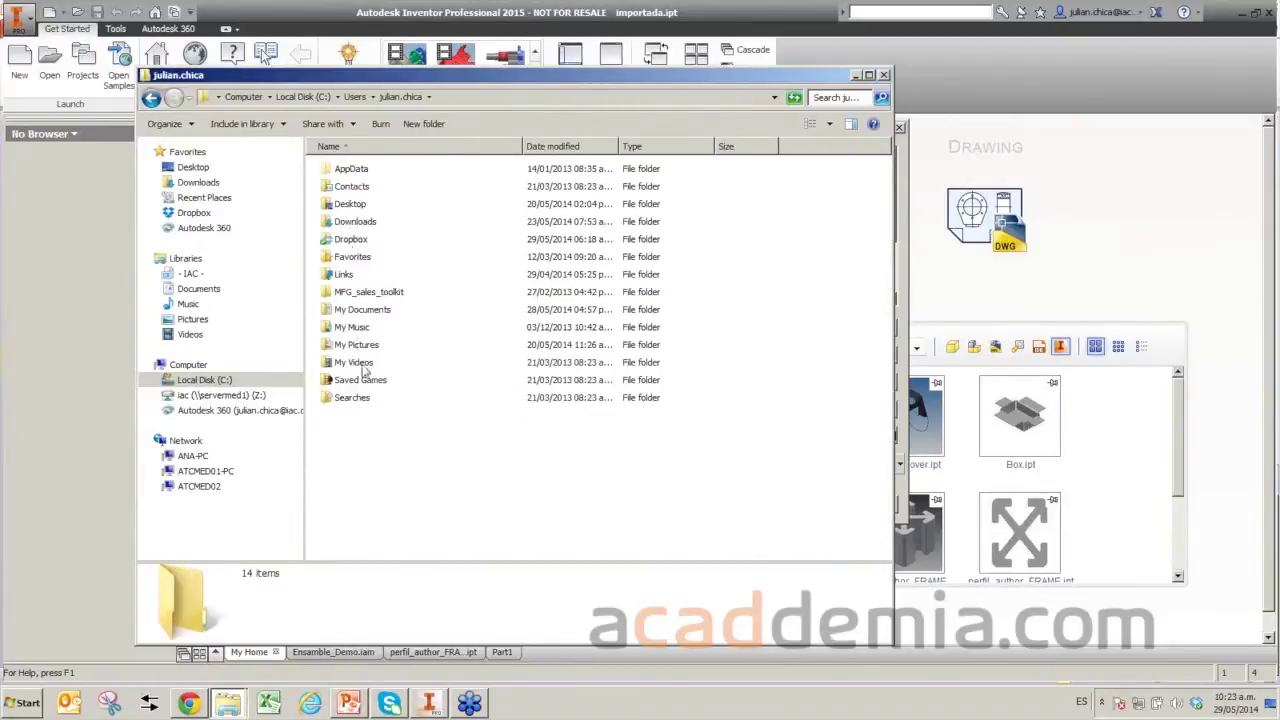
double_click(366, 311)
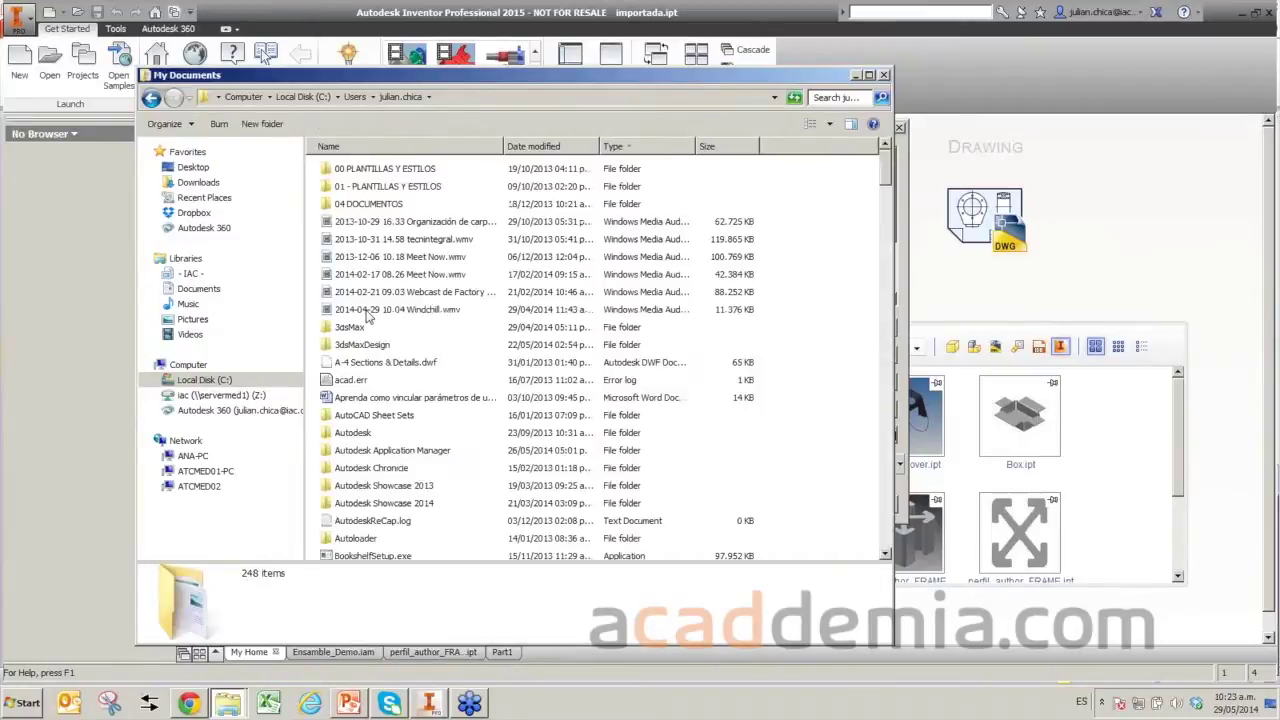
scroll(367, 315, "down", 7)
left_click(362, 323)
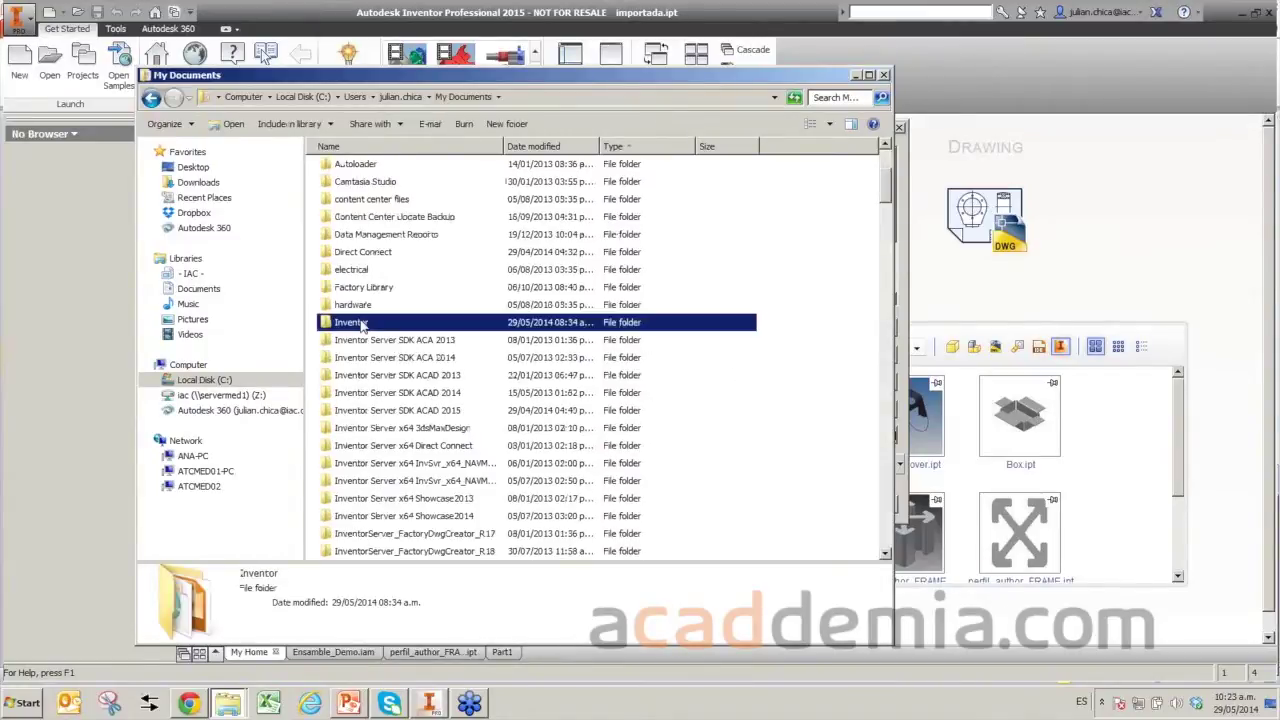
double_click(362, 323)
Look at the Libraries Update log in the Content Center R2015 folder, then go back up.
left_click(357, 187)
double_click(357, 187)
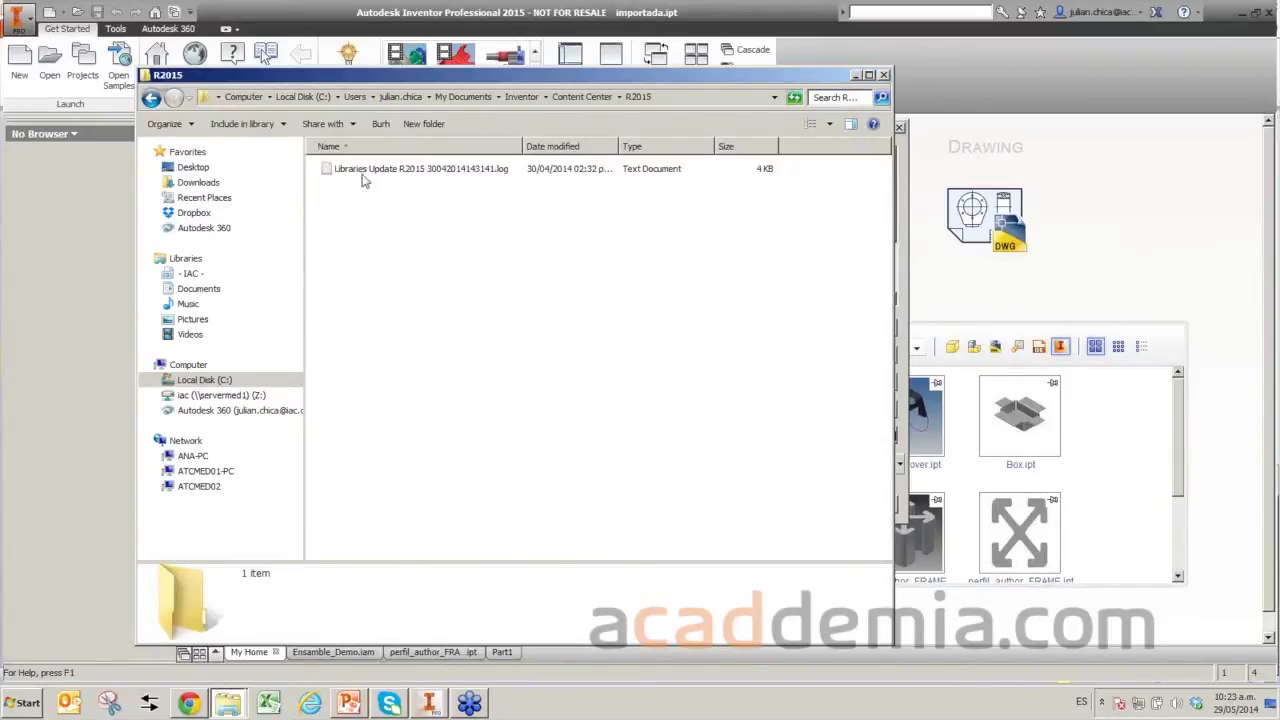
left_click(371, 172)
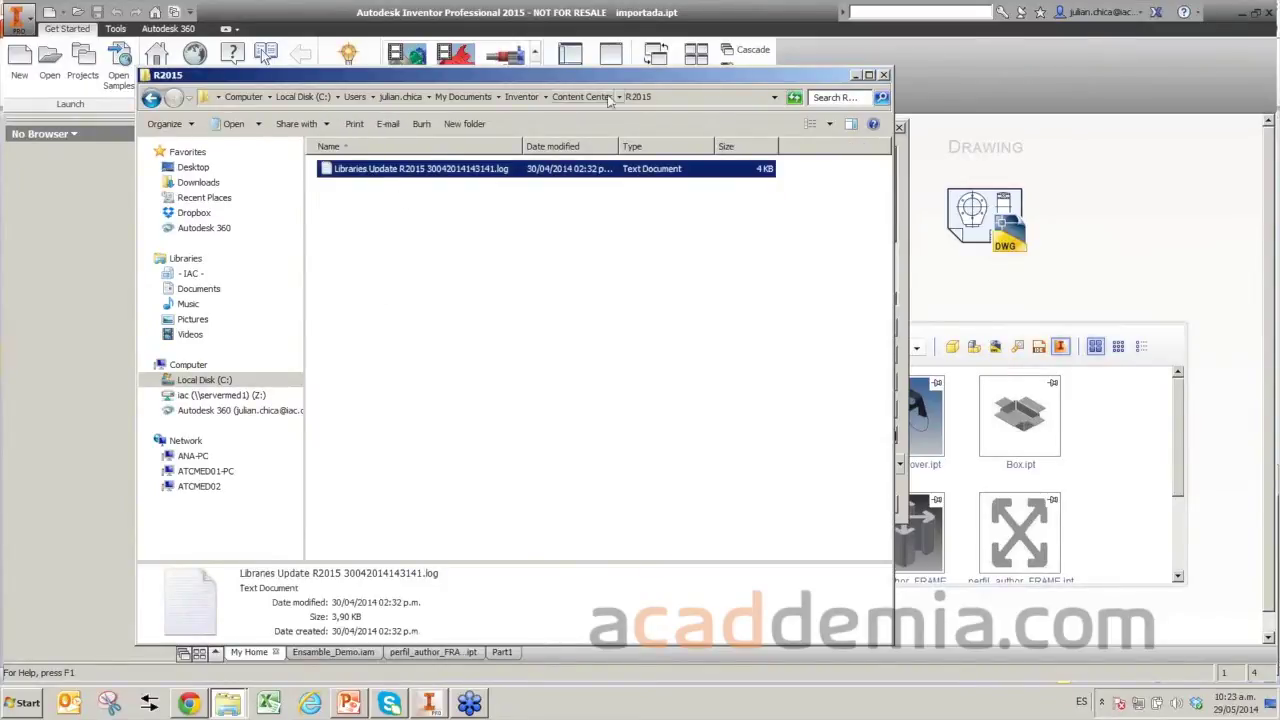
left_click(151, 97)
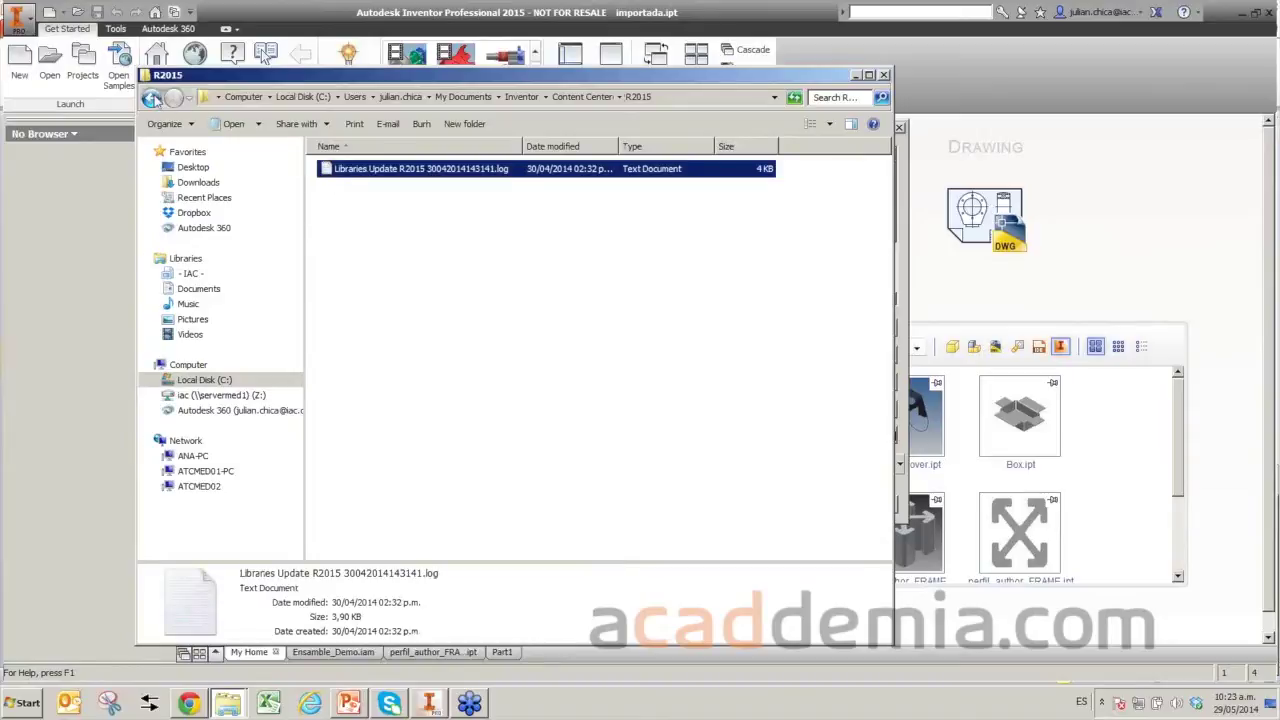
left_click(151, 97)
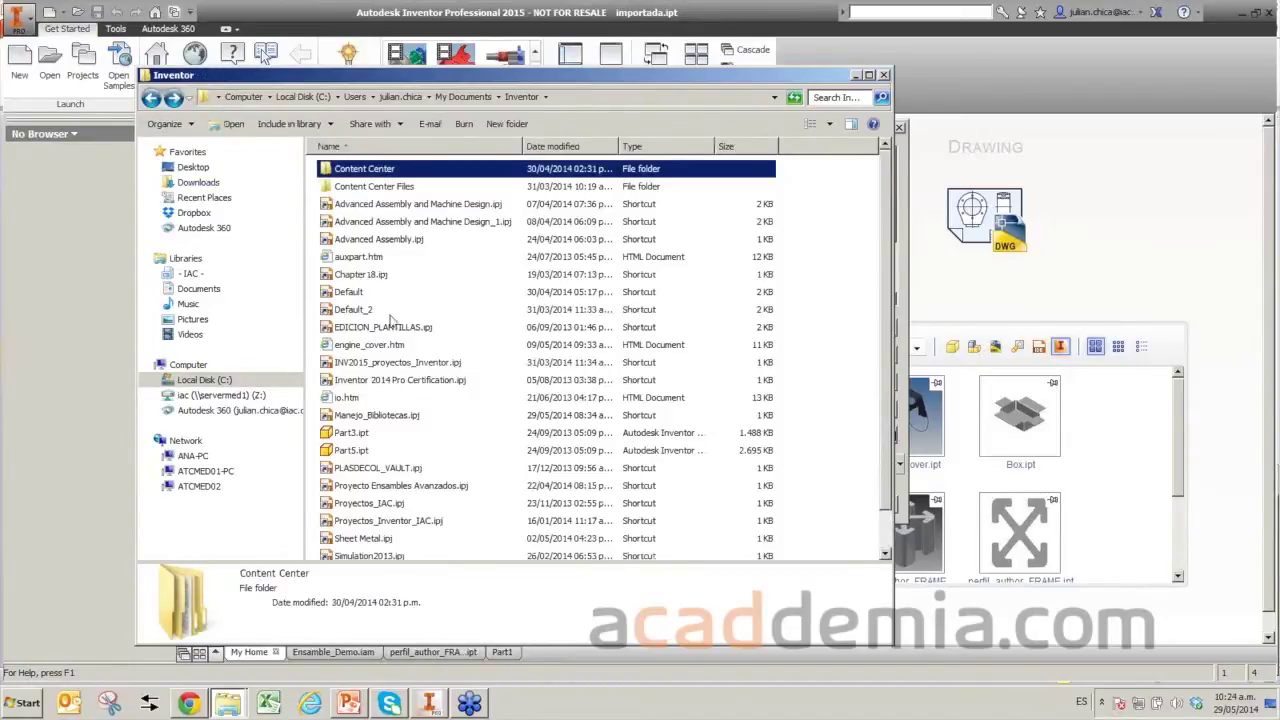
Inspect Content Center Files' R2015 and R2014 (es-ES, en-US) folders, then return to Inventor.
double_click(388, 186)
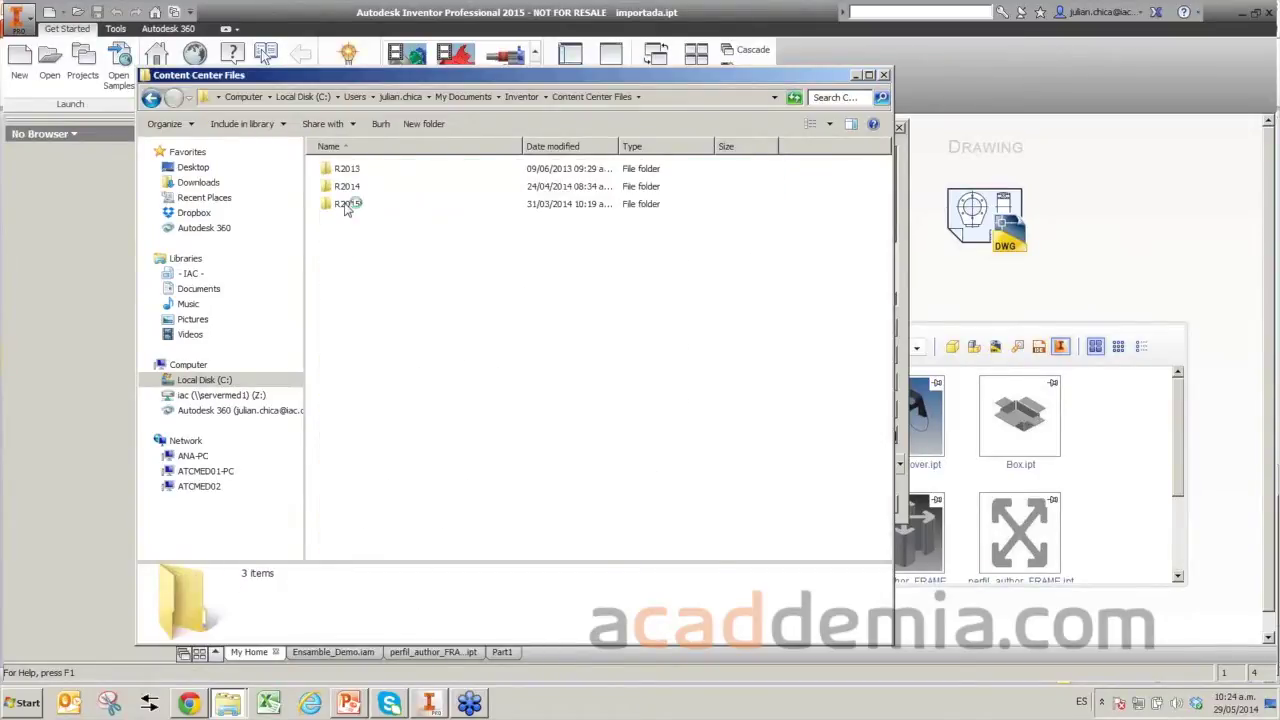
double_click(345, 204)
left_click(151, 97)
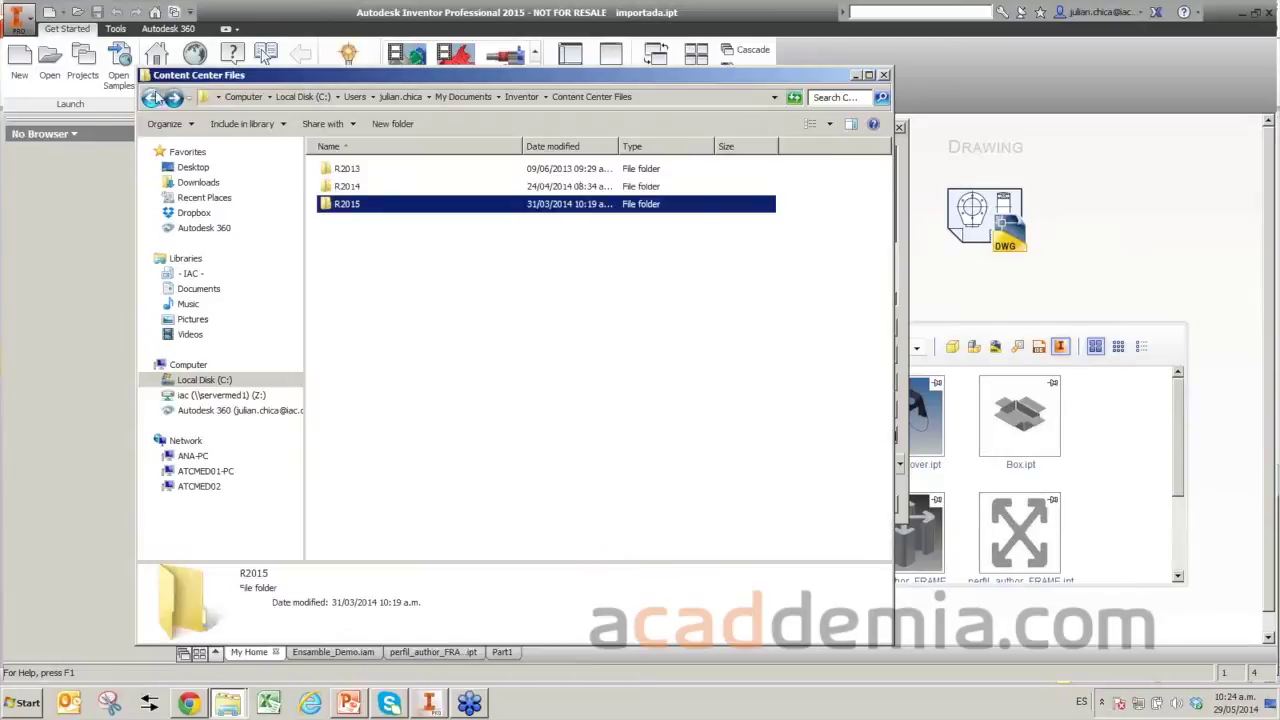
double_click(338, 187)
double_click(343, 187)
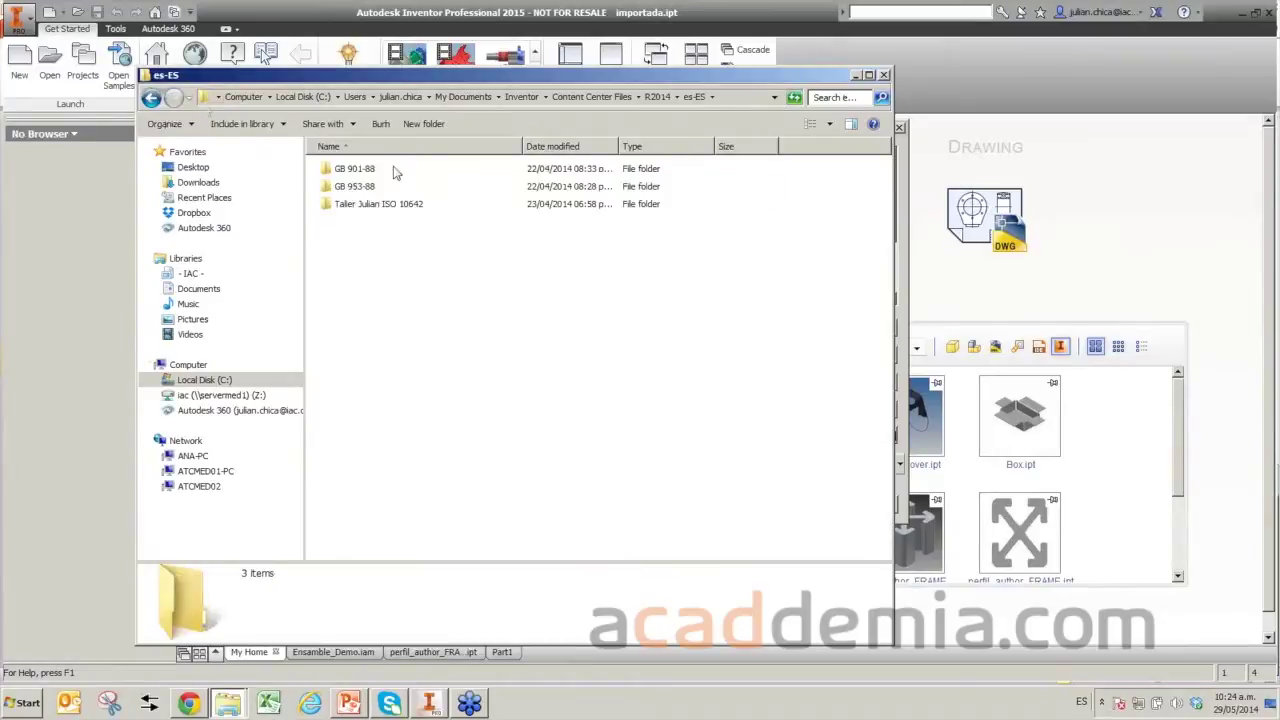
left_click(151, 97)
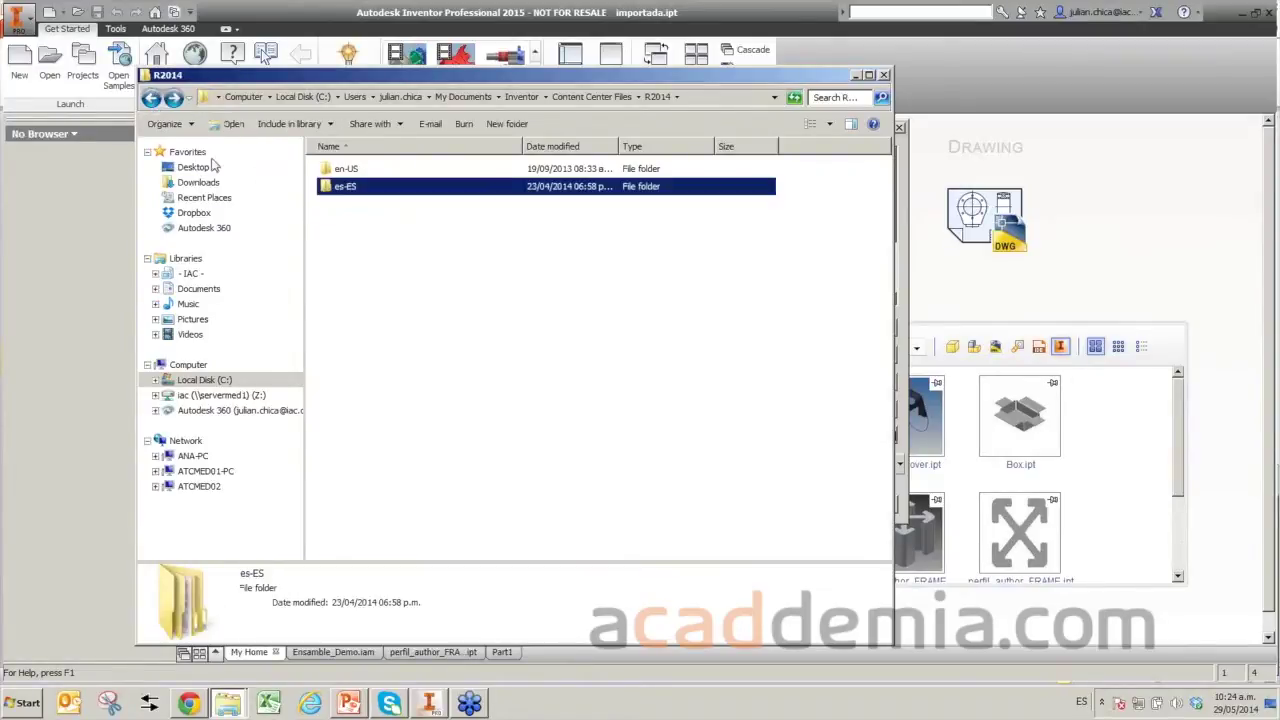
double_click(343, 169)
key("BackSpace")
key("BackSpace")
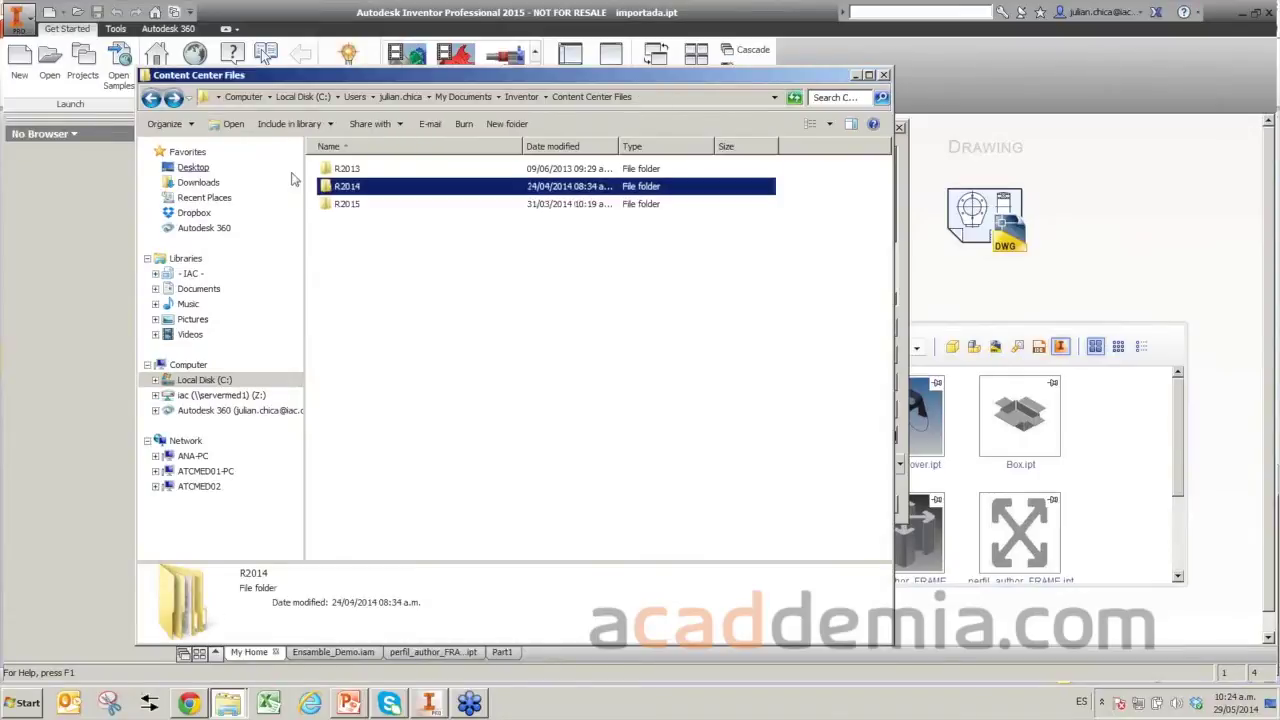
left_click(355, 206)
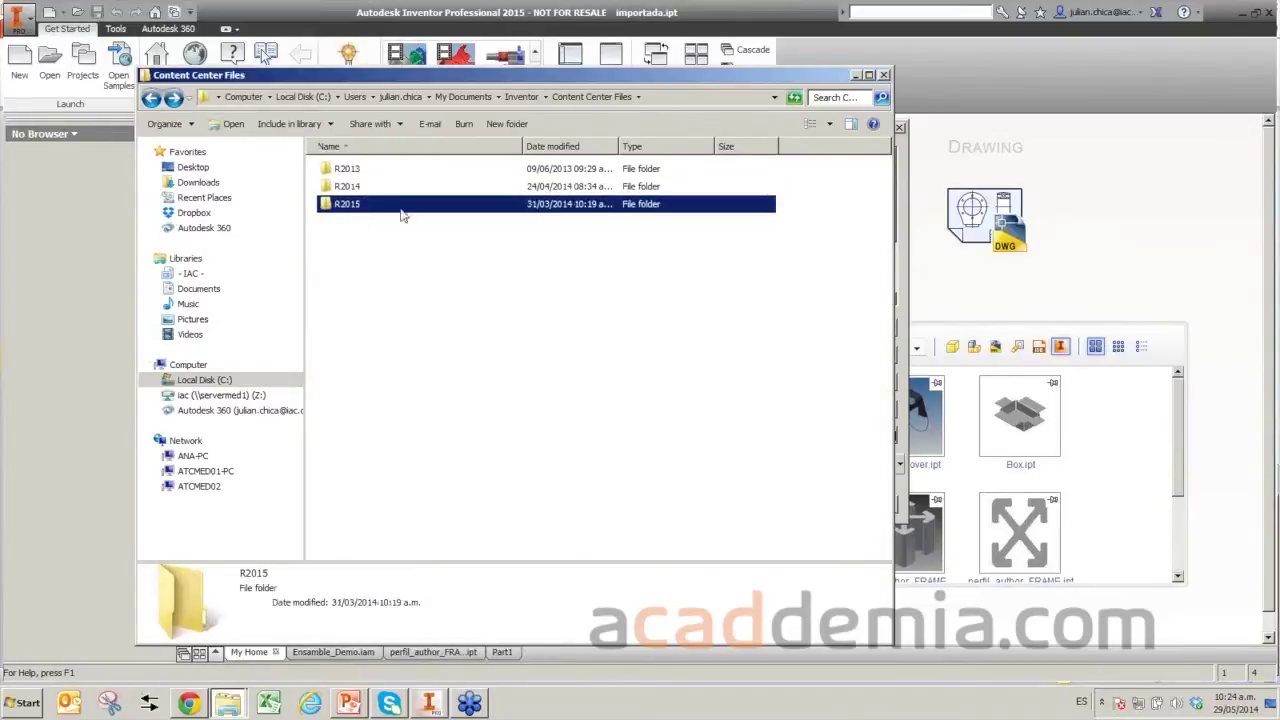
mouse_move(187, 152)
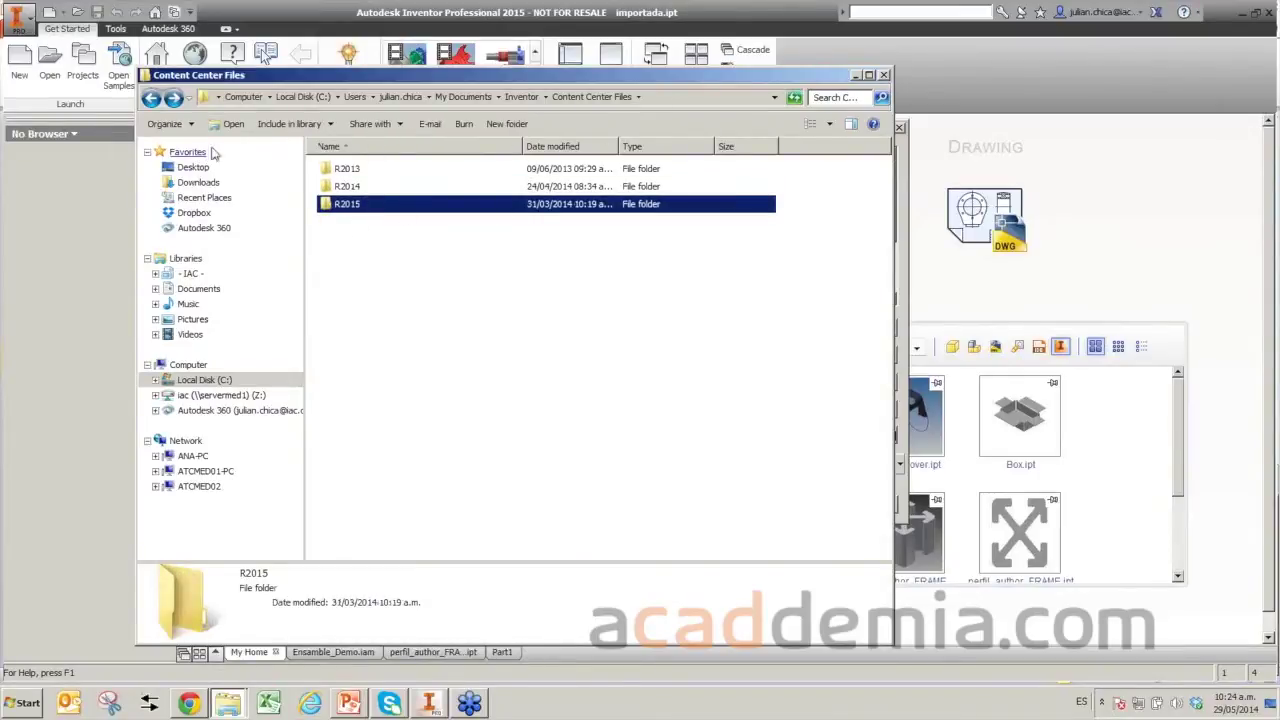
left_click(432, 703)
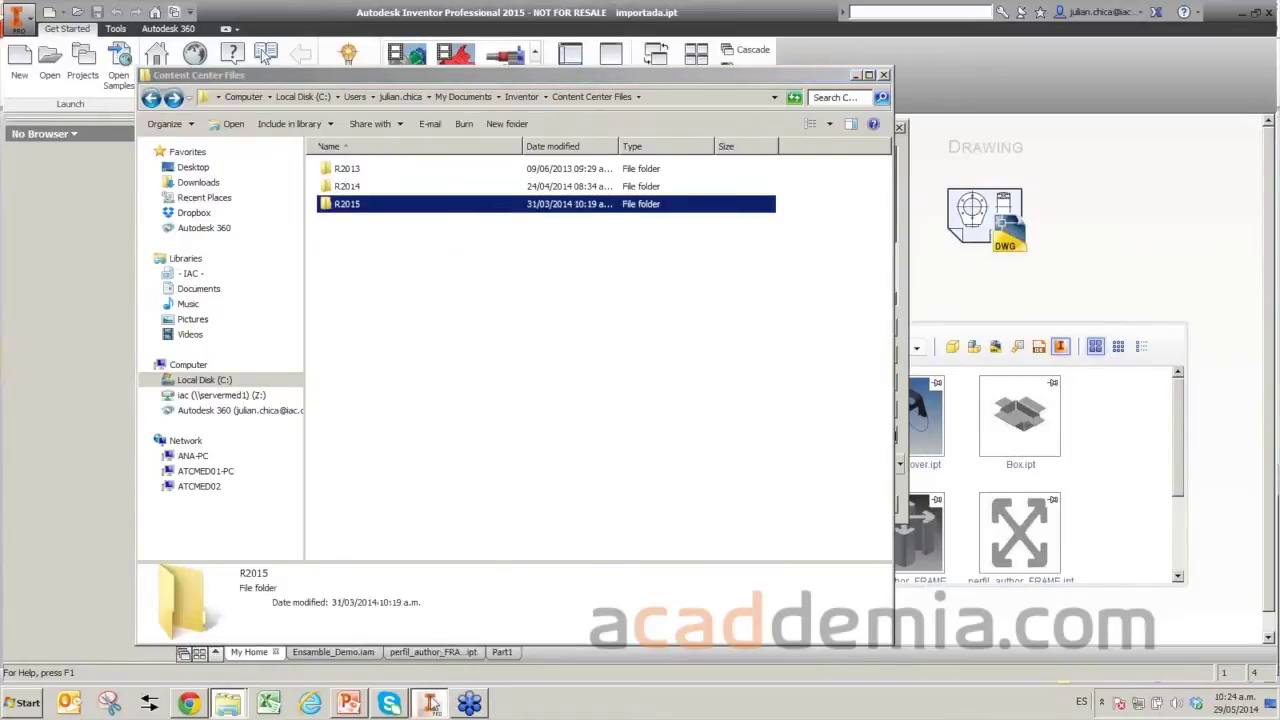
Show the PowerPoint slide 'Bibliotecas en Autodesk Inventor', then return to Inventor's Projects dialog.
left_click(351, 705)
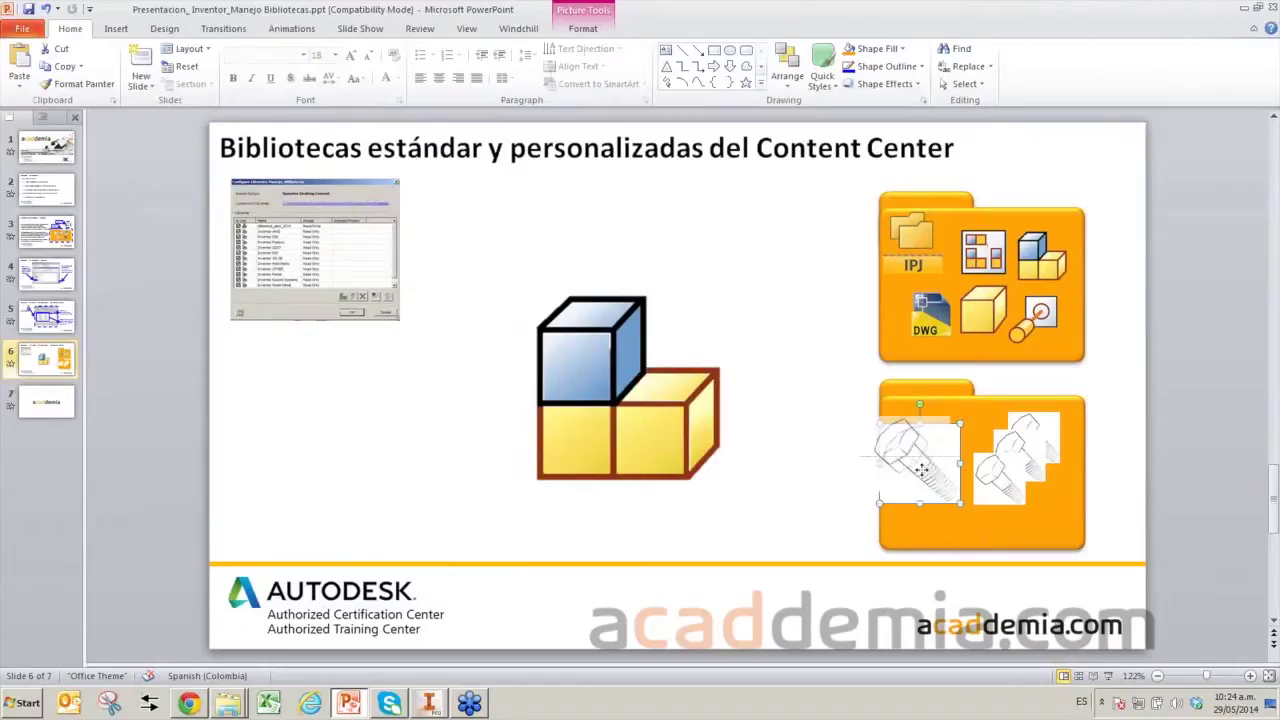
left_click(953, 484)
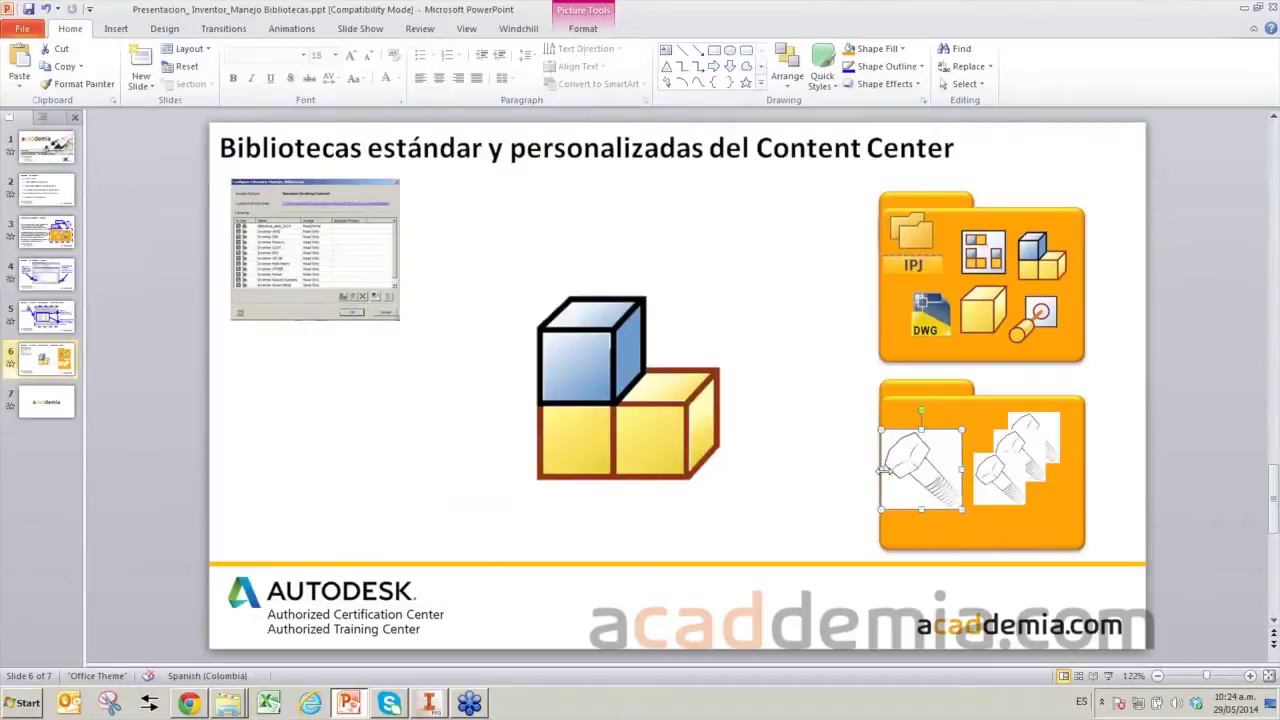
key("Escape")
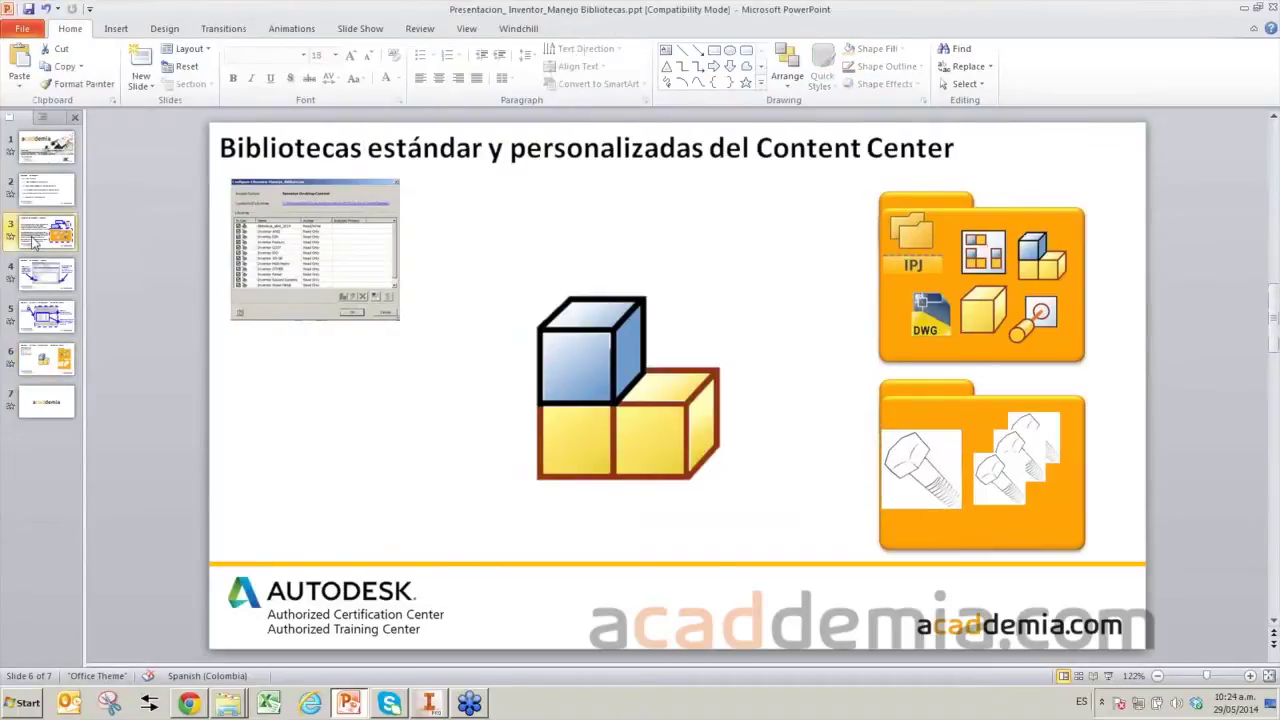
left_click(35, 240)
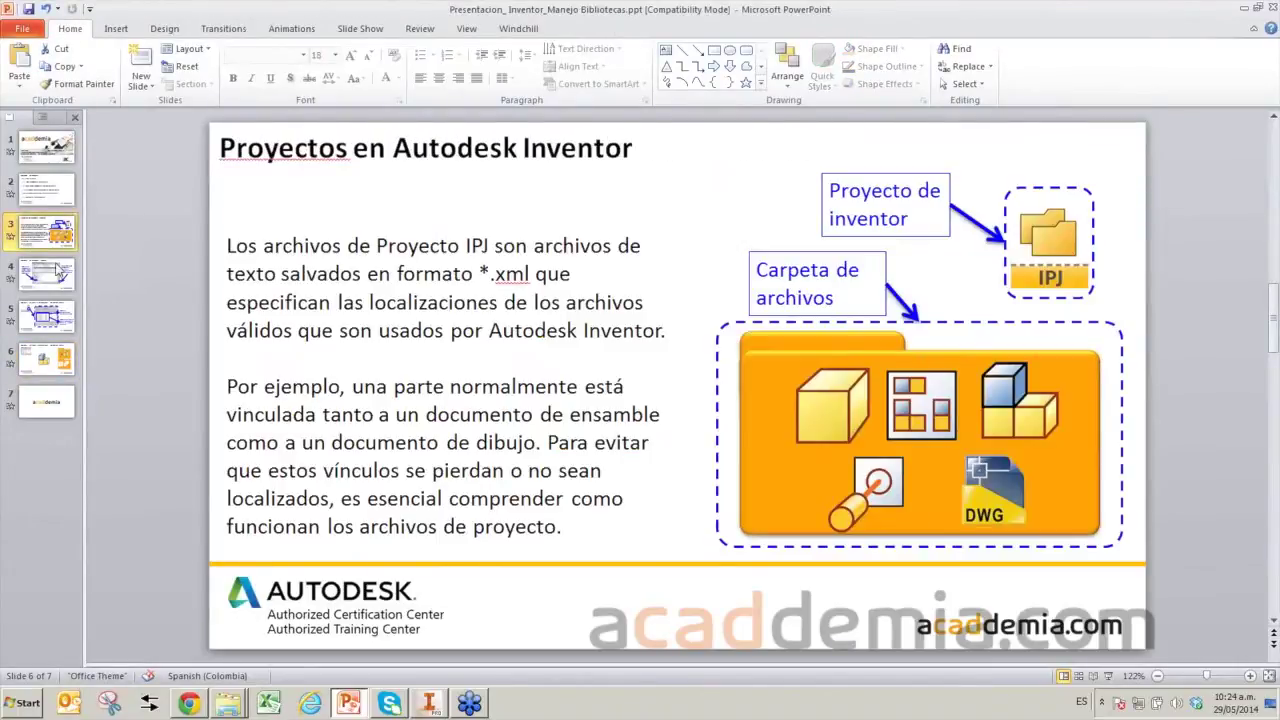
left_click(58, 272)
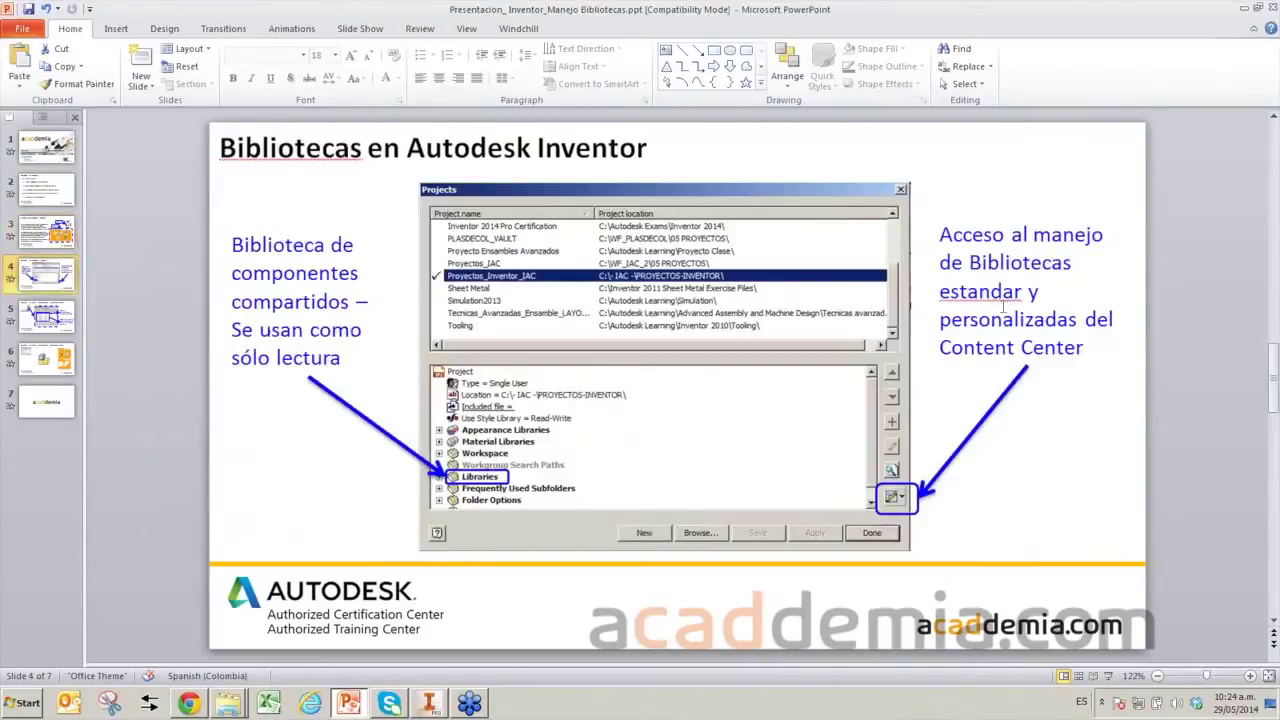
left_click(431, 703)
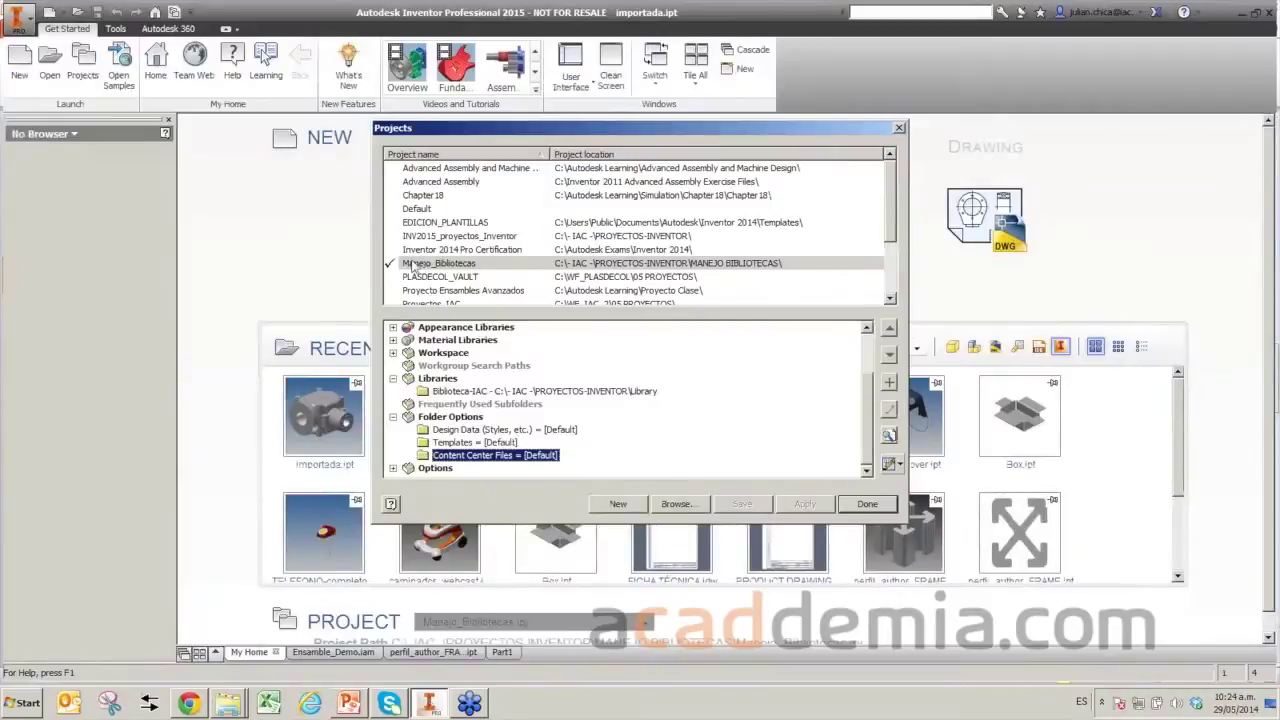
Open Configure Libraries and mark biblioteca_abril_2014 as In Use, leaving My Library off.
left_click(885, 488)
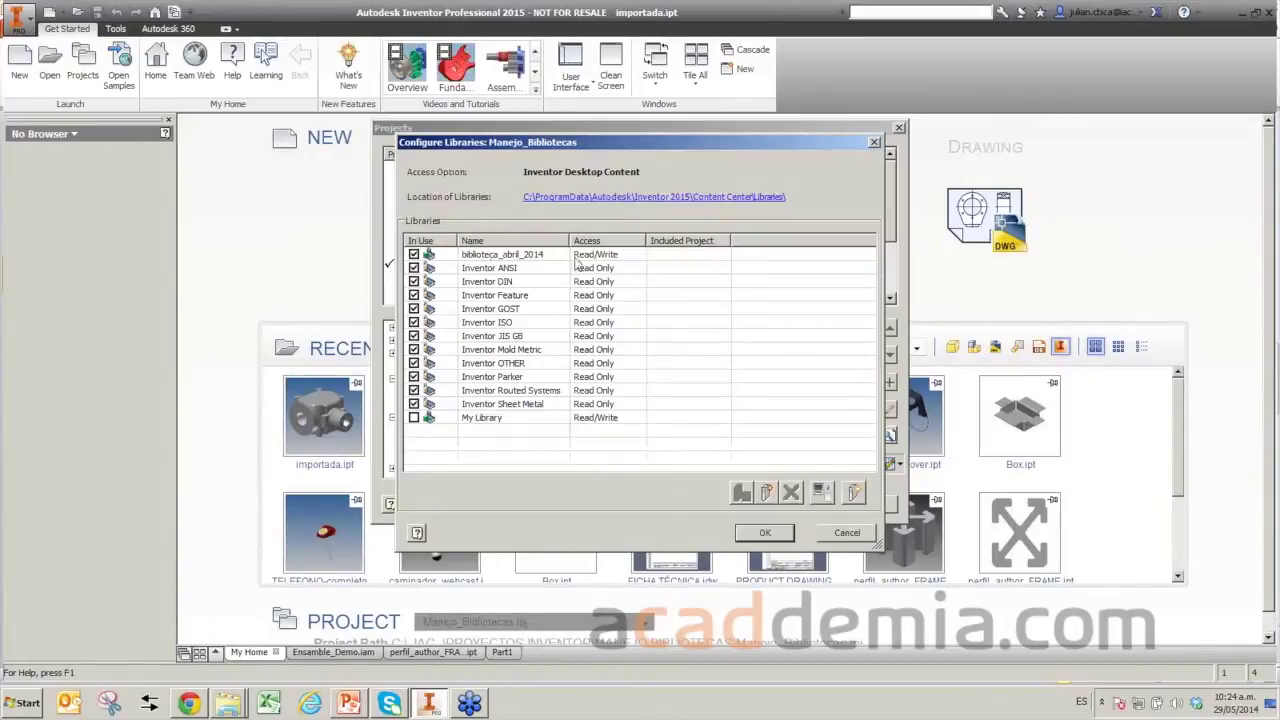
left_click(414, 254)
left_click(414, 254)
left_click(504, 258)
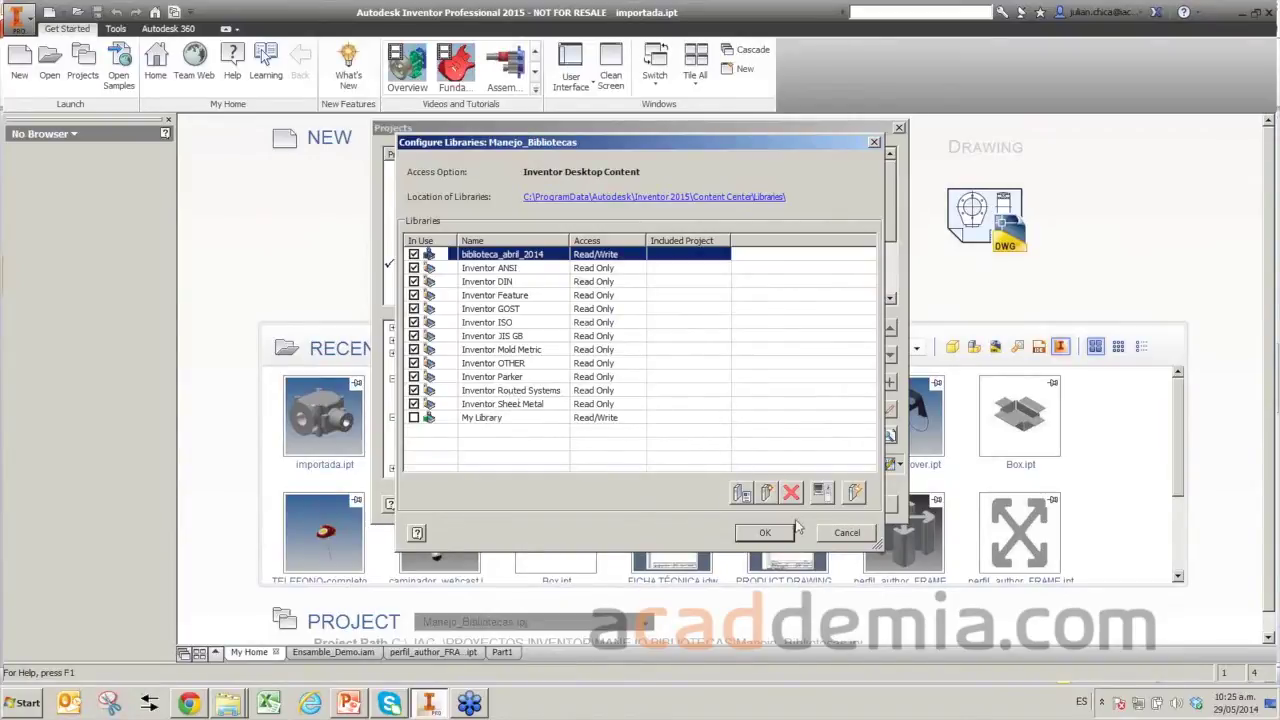
left_click(716, 419)
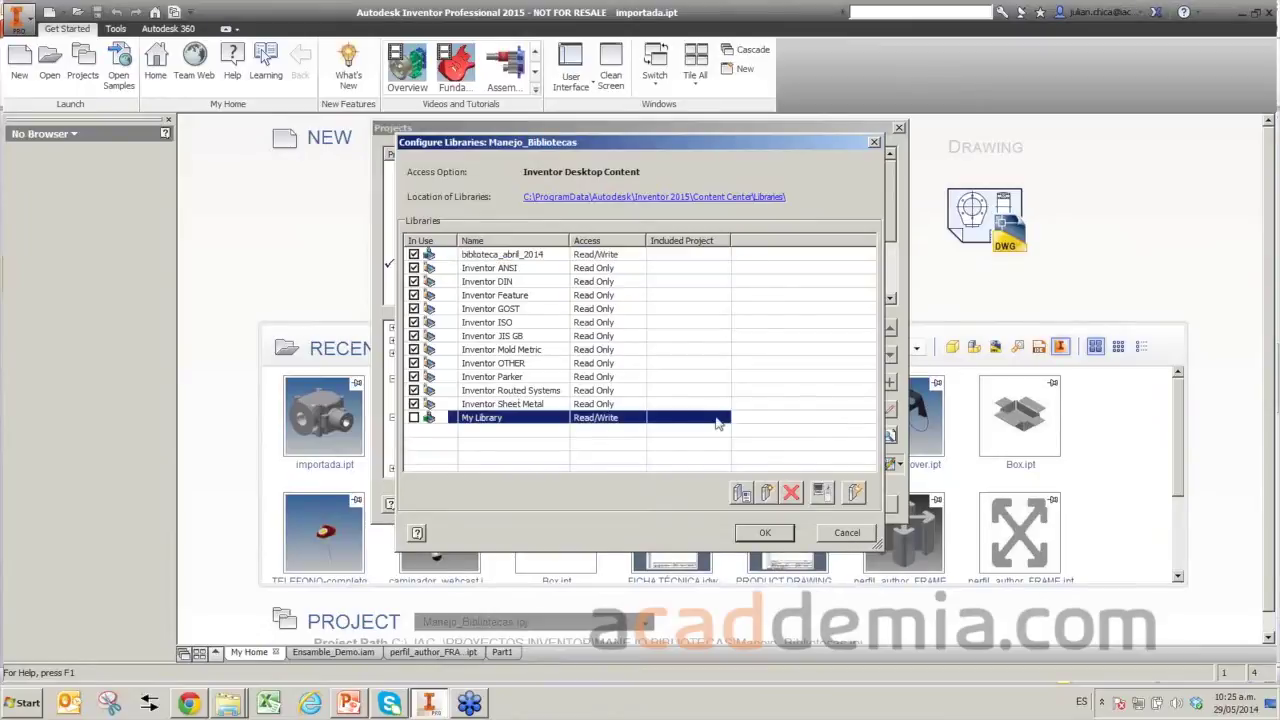
left_click(845, 535)
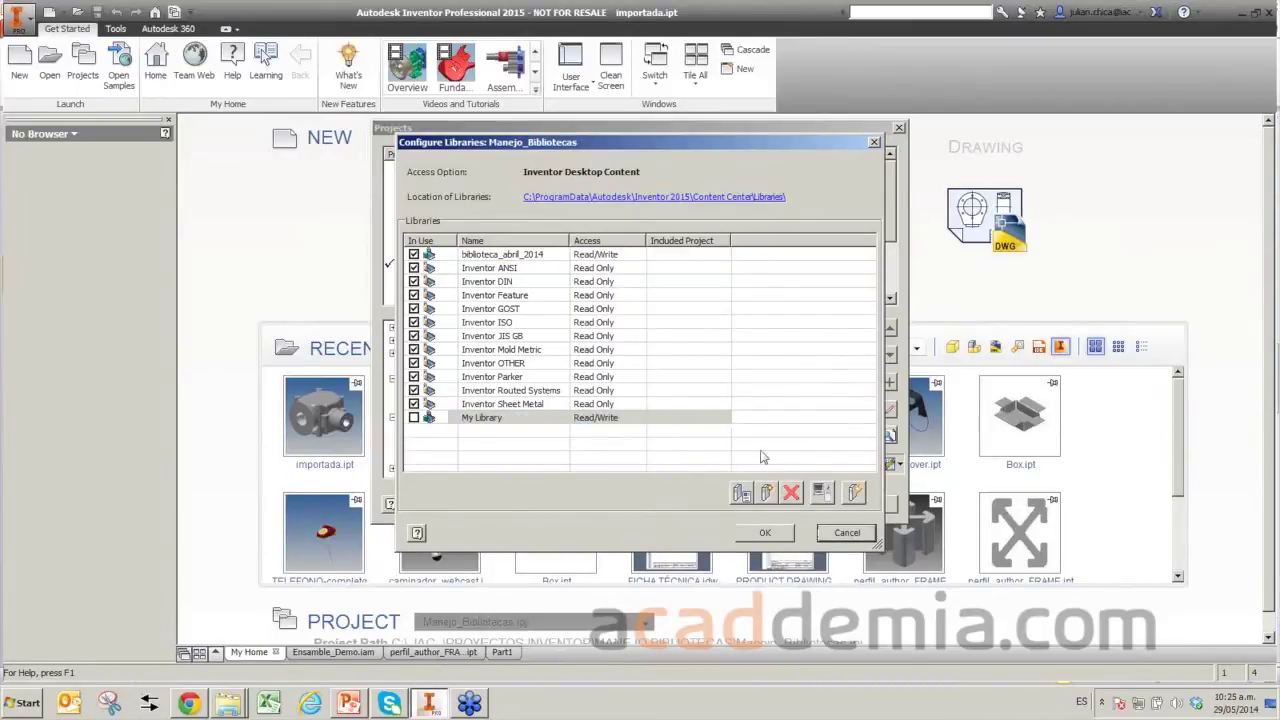
left_click(729, 392)
left_click(483, 258)
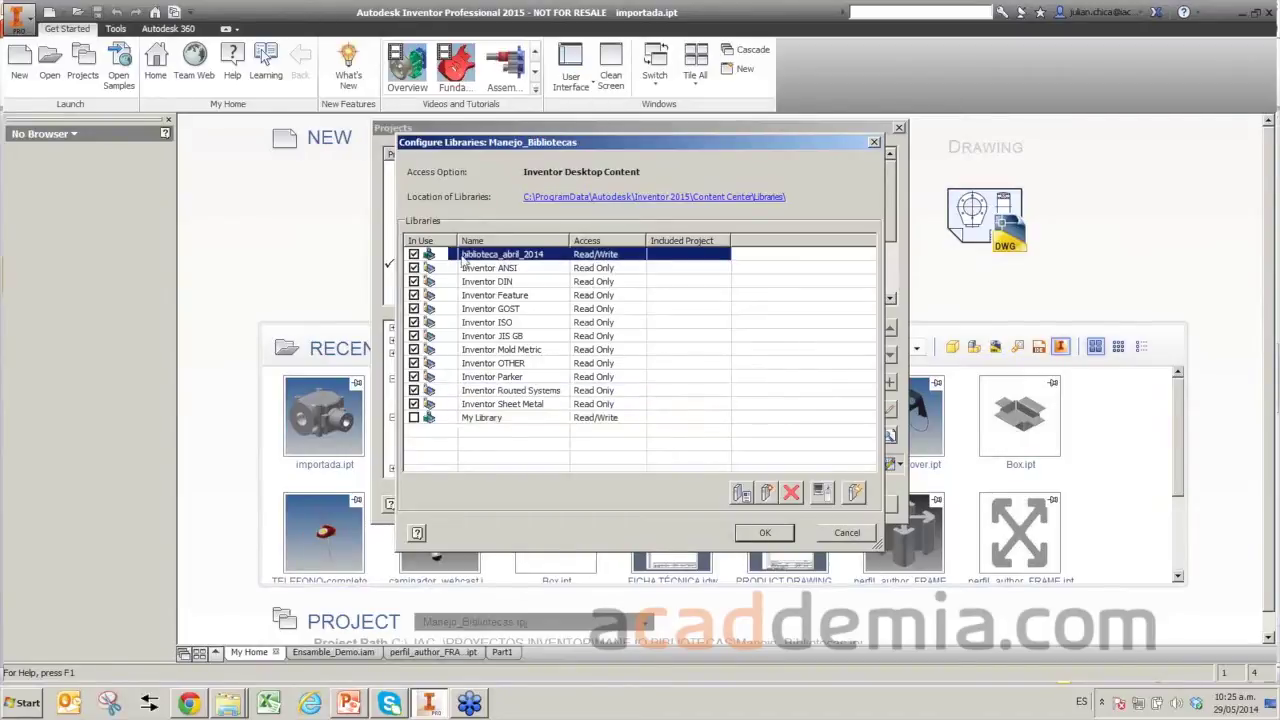
left_click(482, 420)
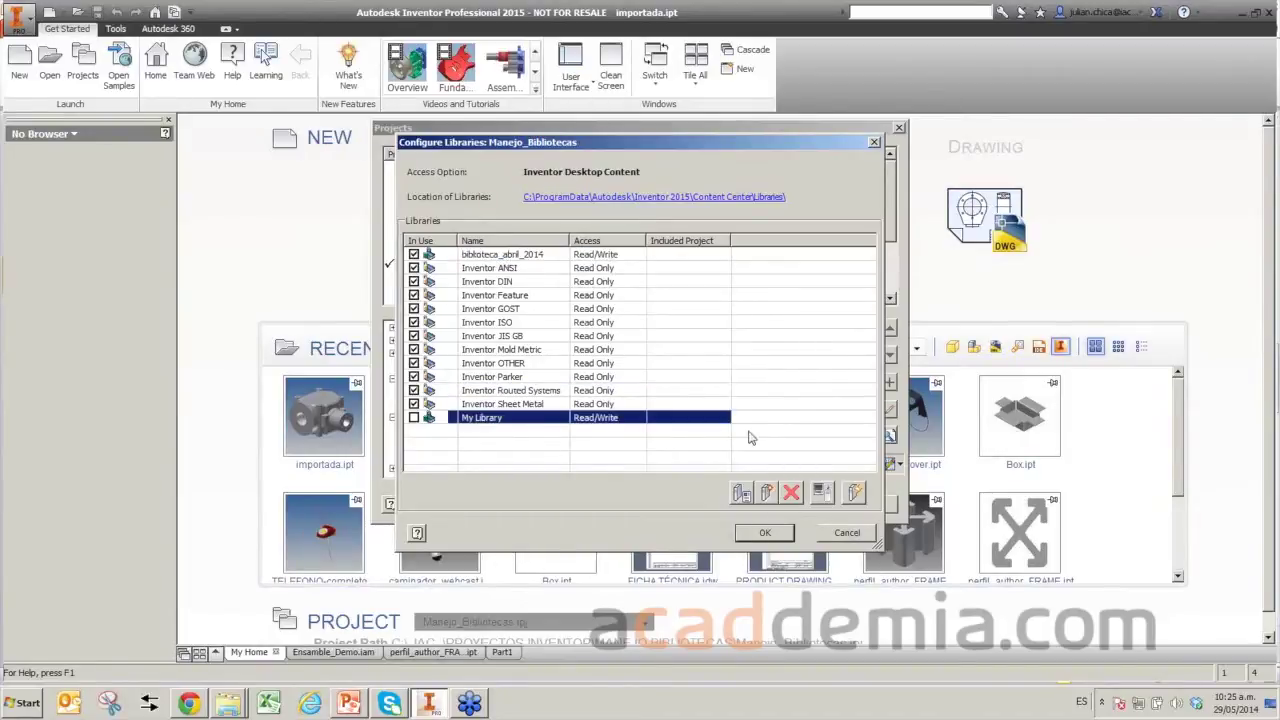
left_click(456, 257)
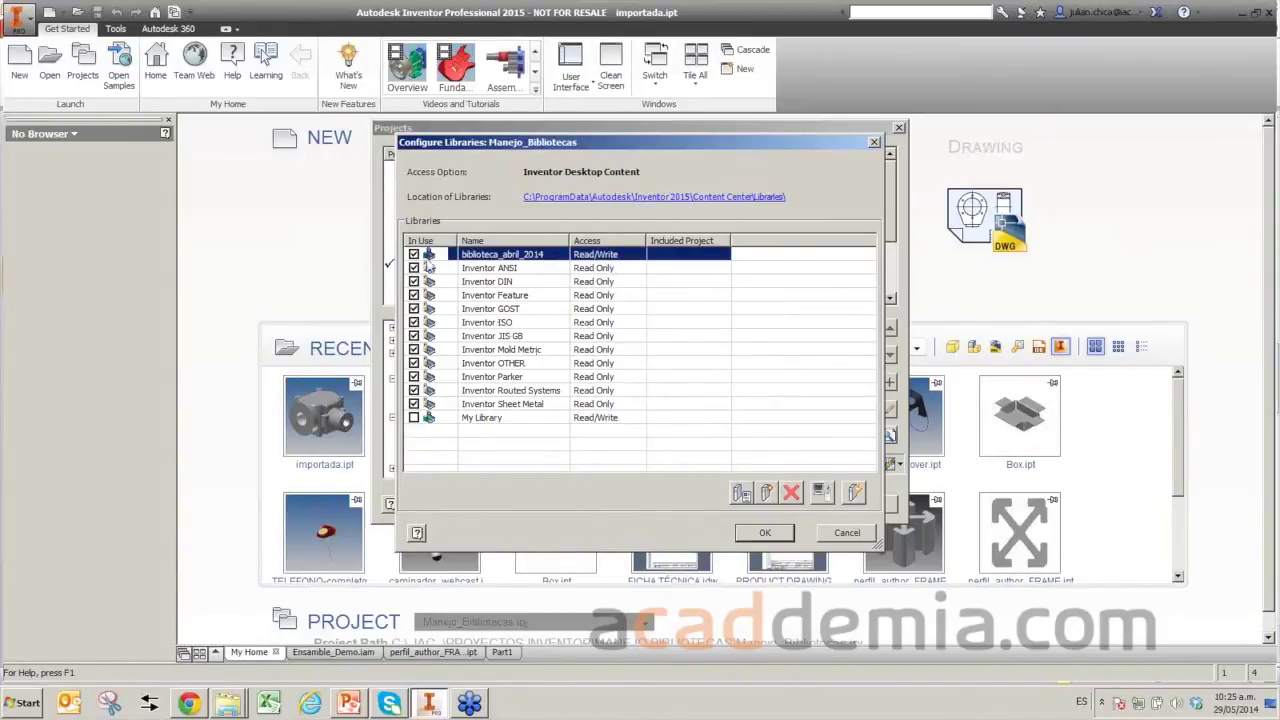
Create a read/write library named webcast and accept the library configuration with it in use.
left_click(768, 493)
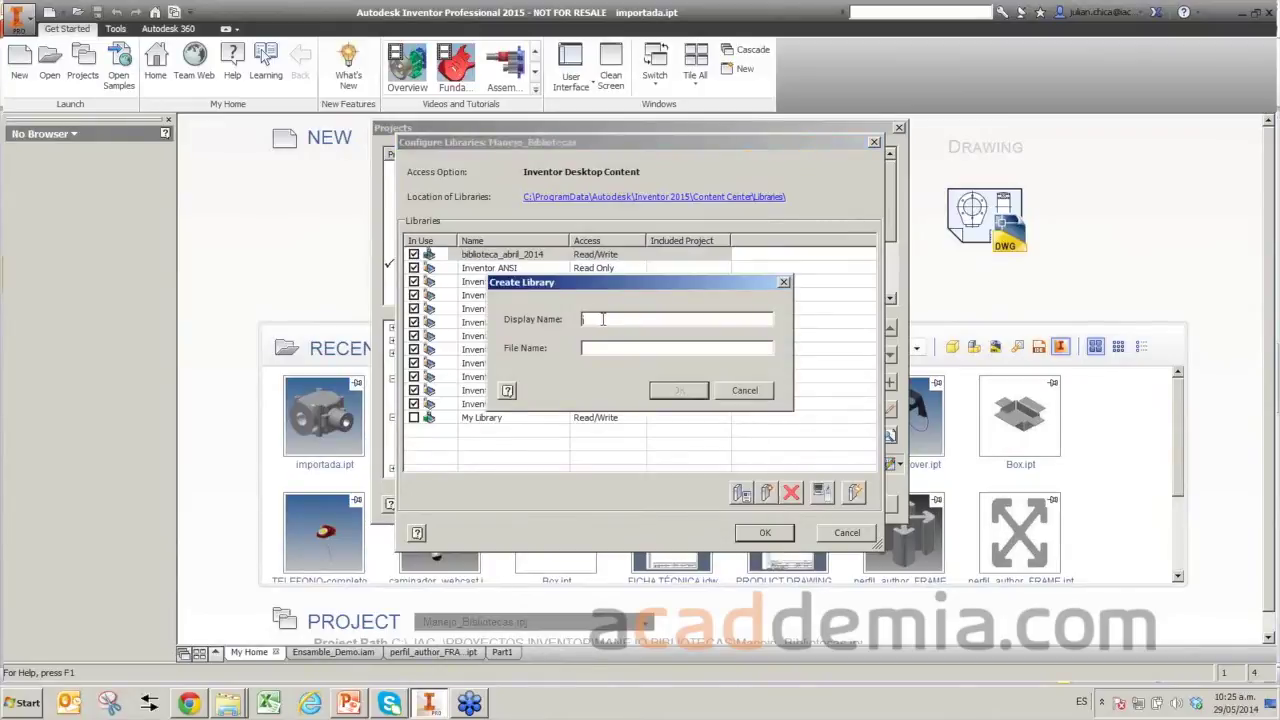
type("webcast")
left_click(676, 392)
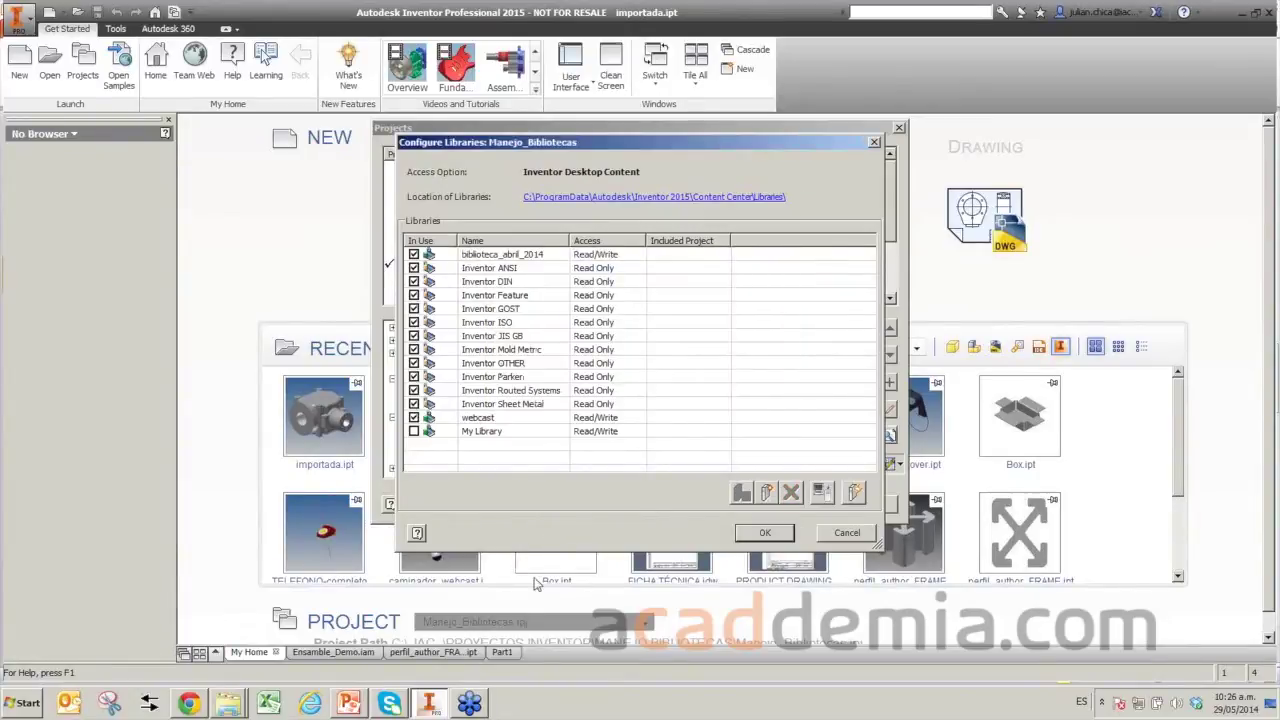
left_click(478, 420)
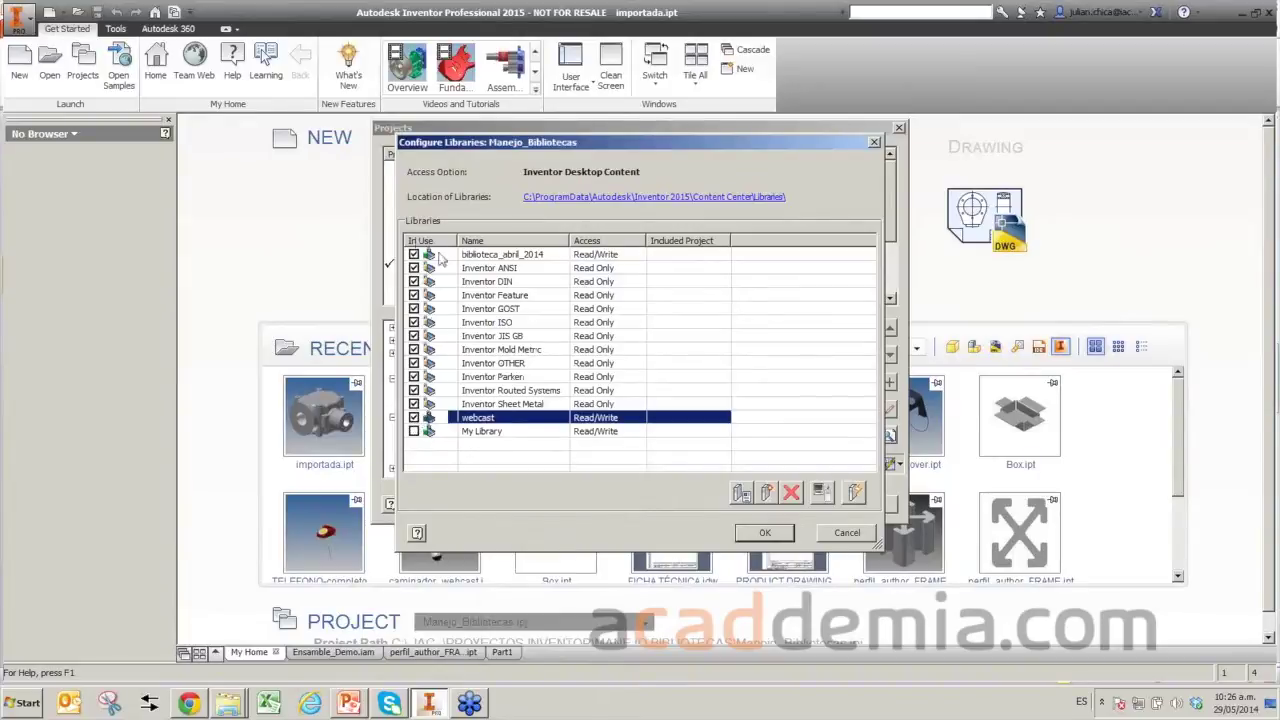
left_click(771, 535)
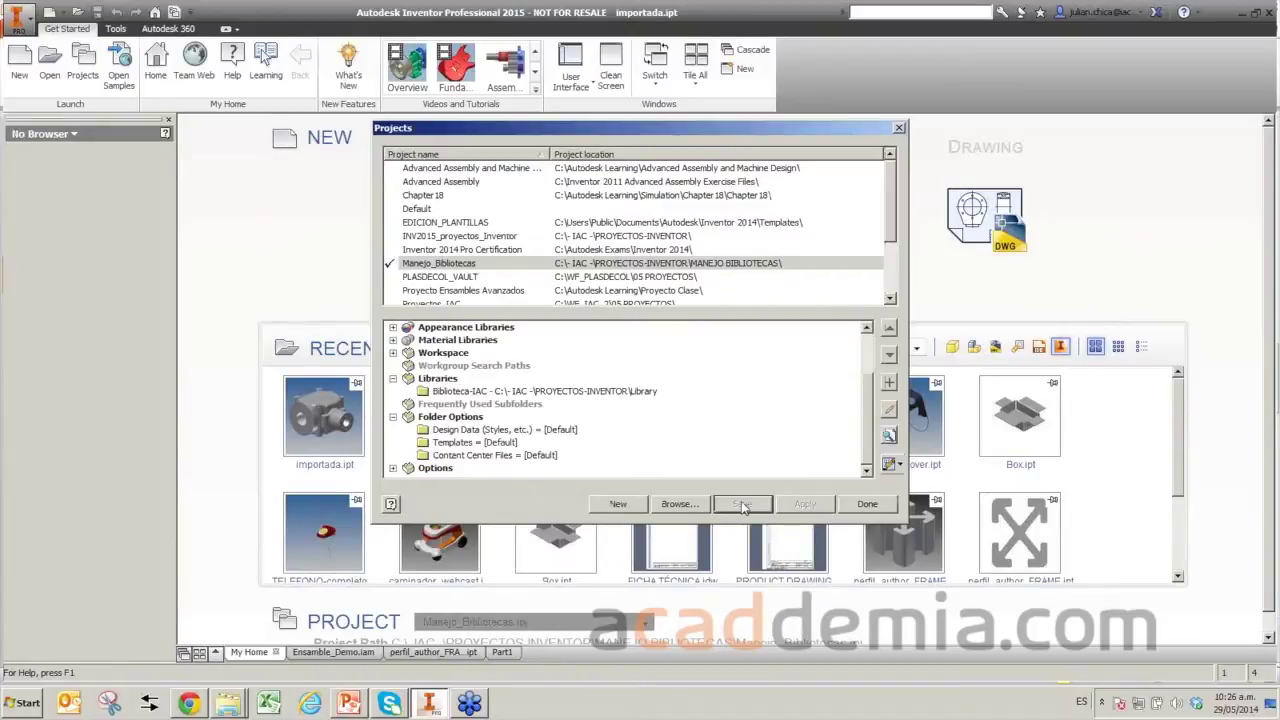
left_click(899, 466)
Cancel the reopened Configure Libraries dialog and close the Projects dialog with Done.
left_click(898, 470)
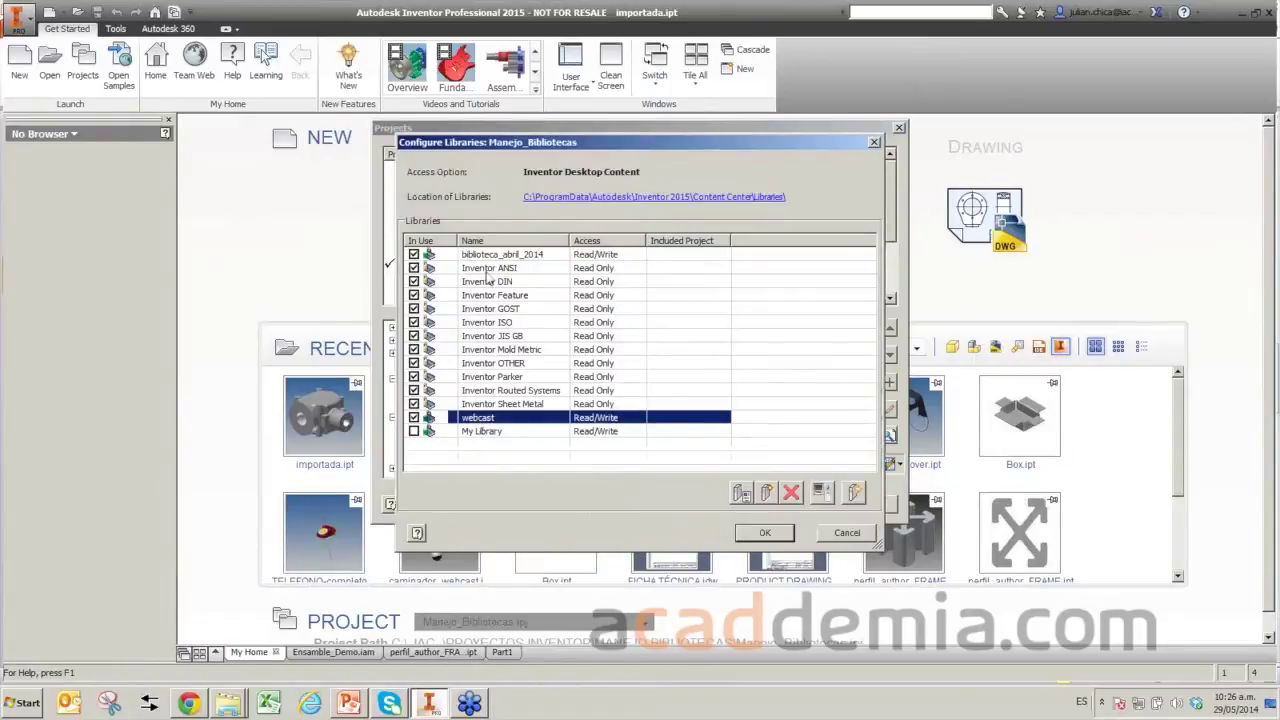
left_click(845, 533)
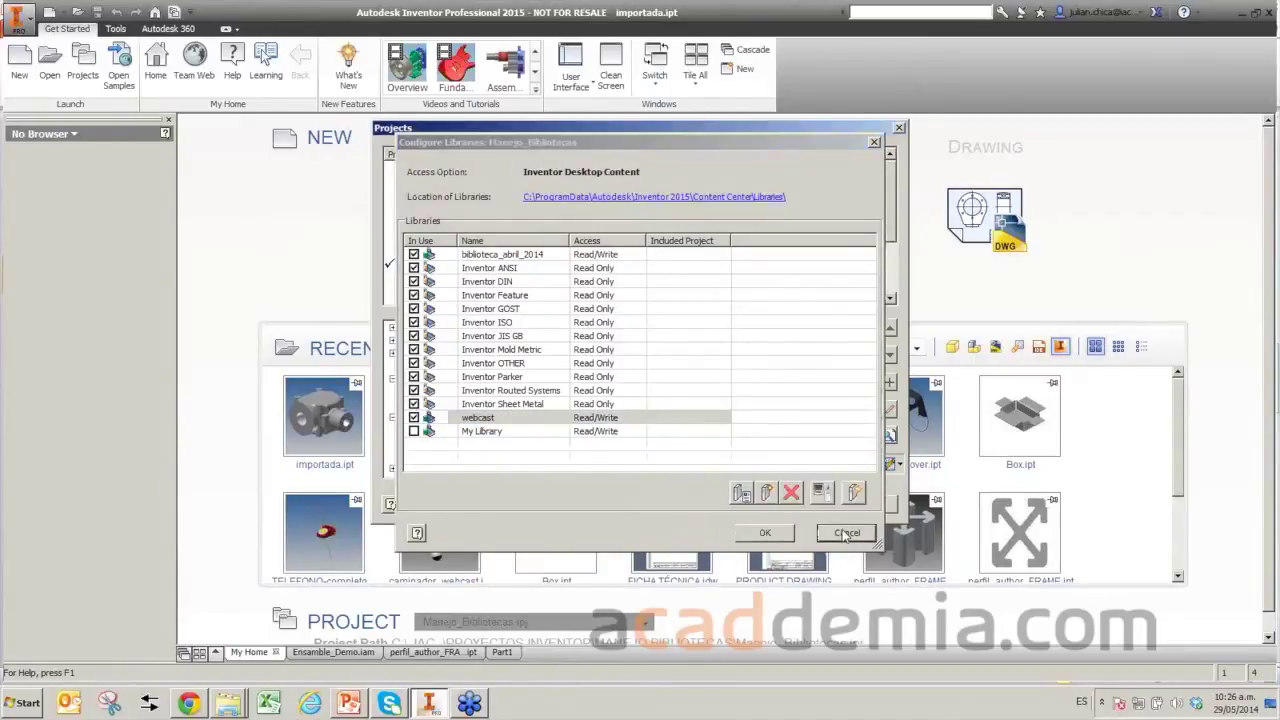
left_click(868, 505)
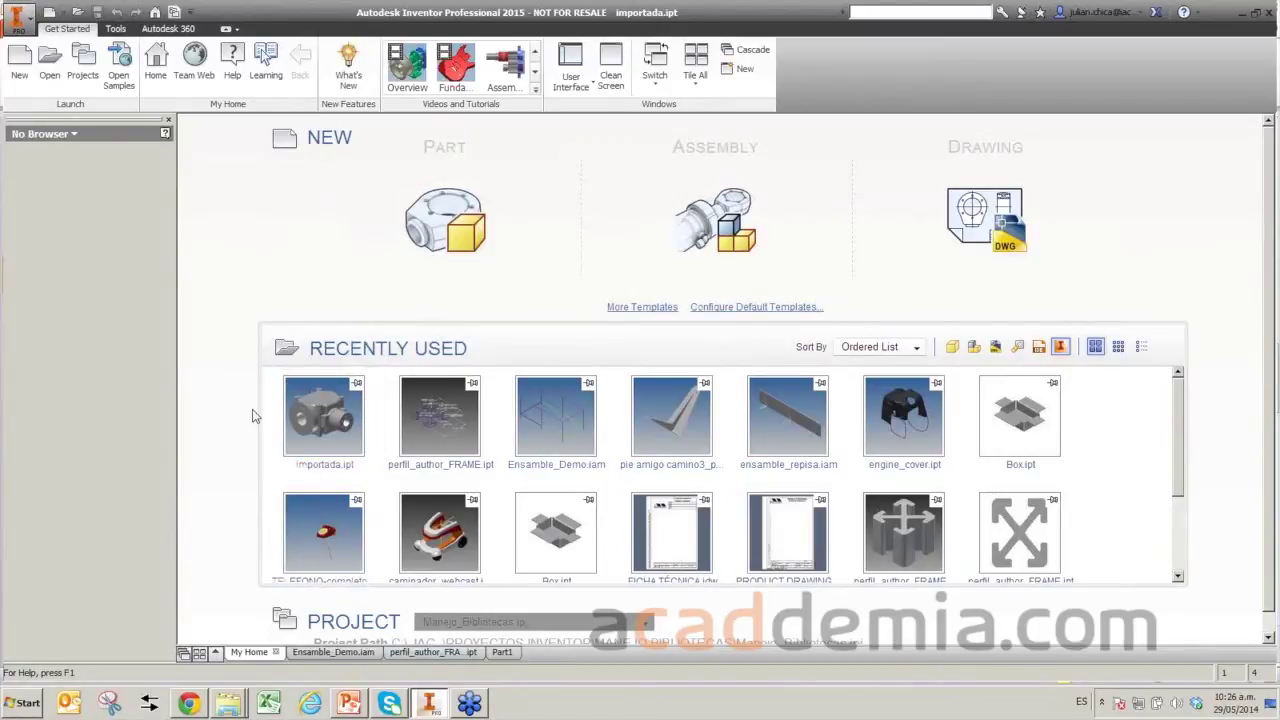
Switch to the Ensamble_Demo.iam assembly and pan its Basic_frame up into view.
left_click(345, 655)
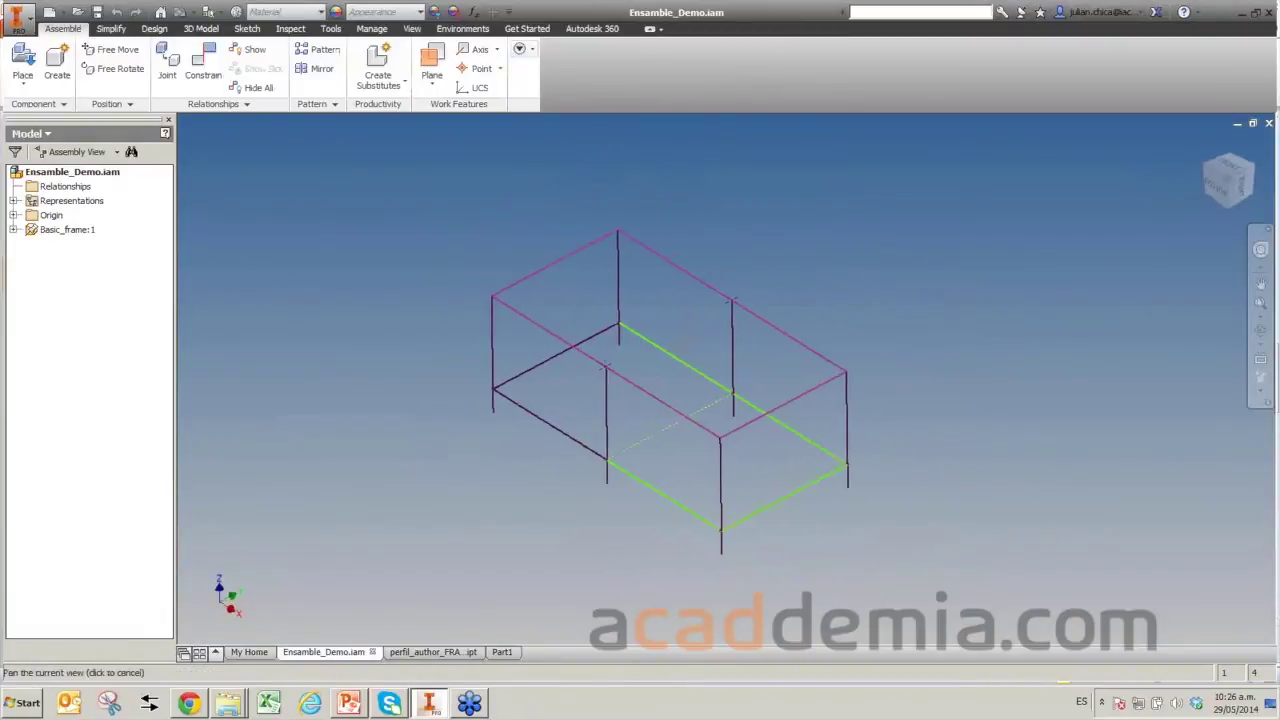
left_click_drag(681, 344, 681, 327)
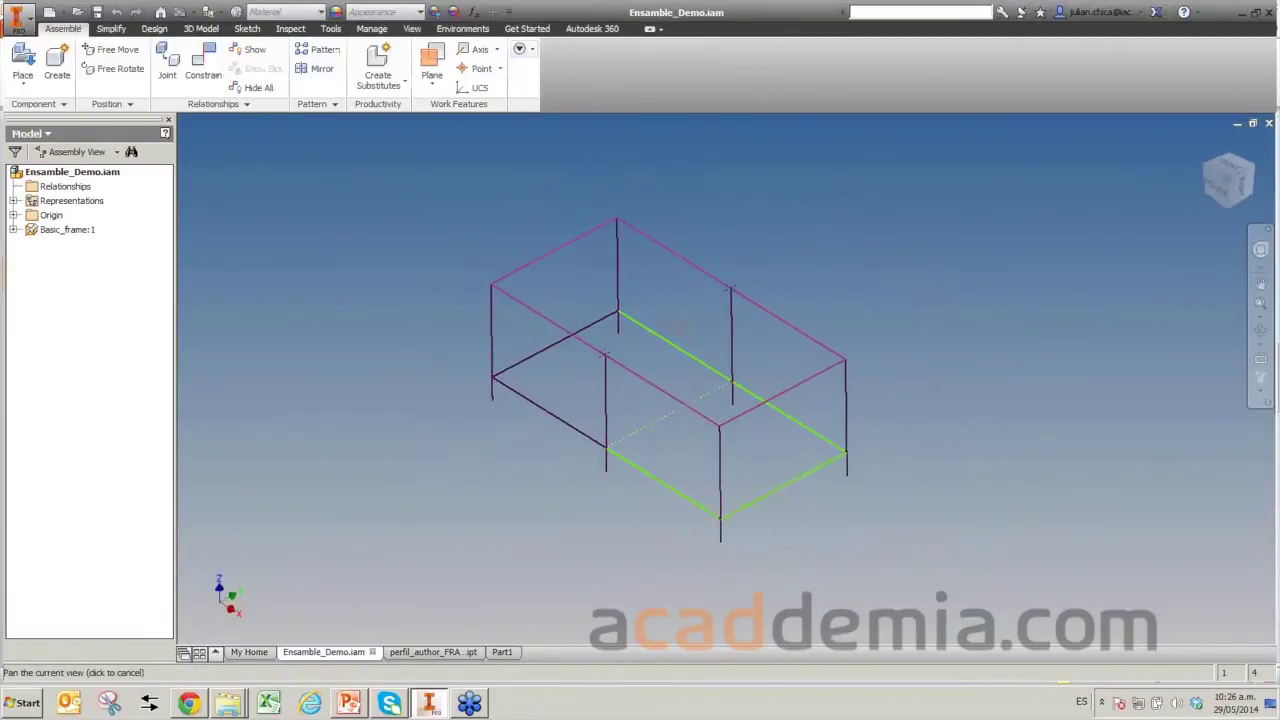
mouse_move(683, 322)
left_mouse_down()
mouse_move(683, 295)
mouse_move(694, 340)
left_mouse_up()
key("F4")
Launch Place from Content Center from the graphics window's right-click menu.
left_click(22, 84)
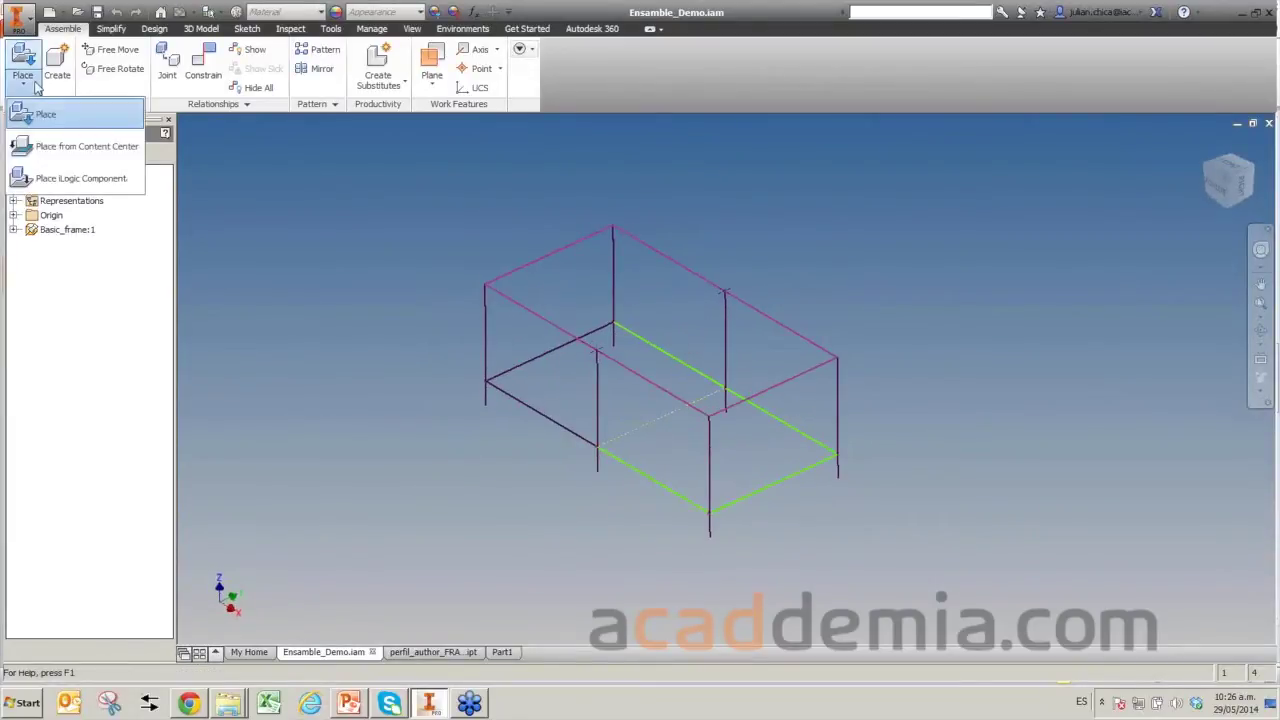
left_click(369, 240)
right_click(369, 240)
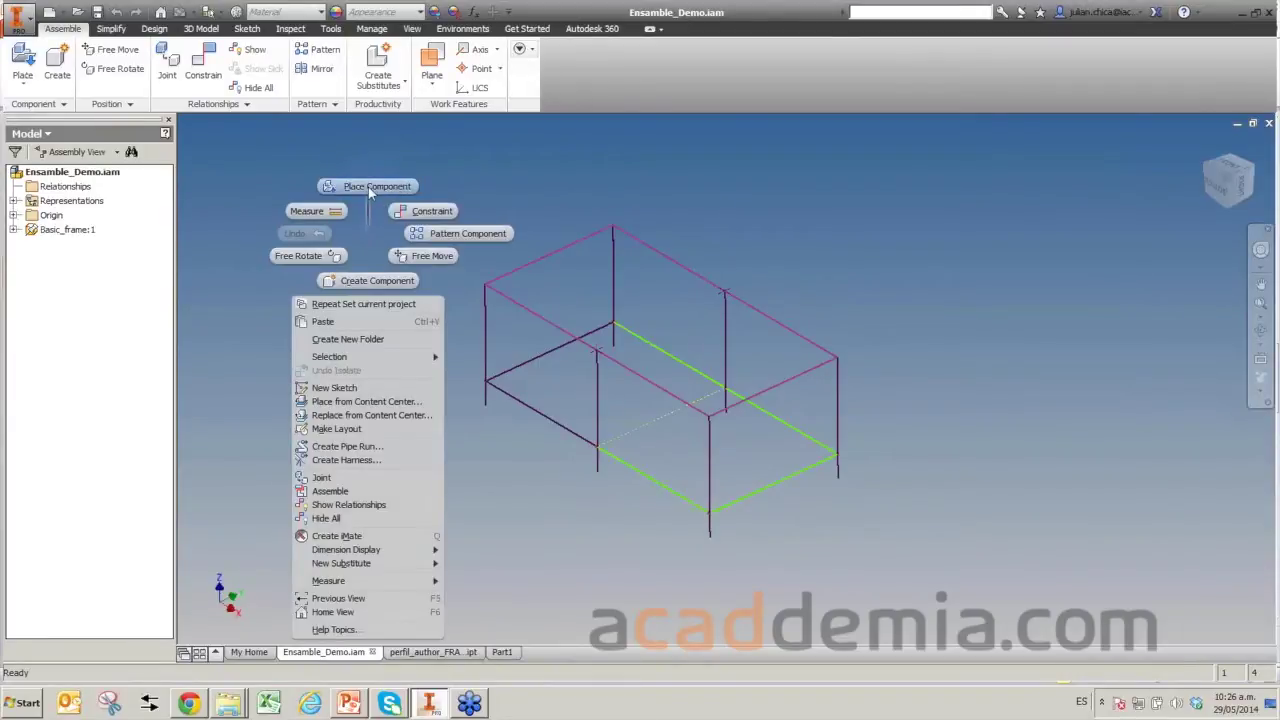
left_click(369, 188)
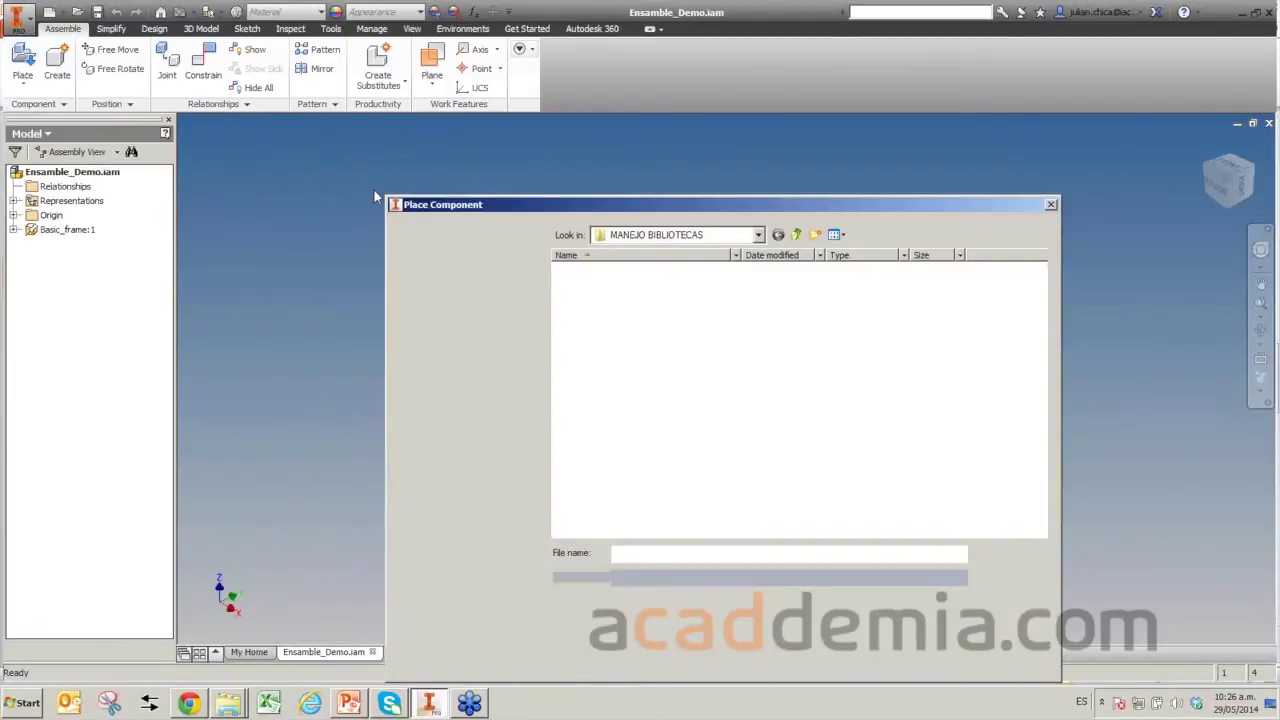
key("Escape")
right_click(376, 274)
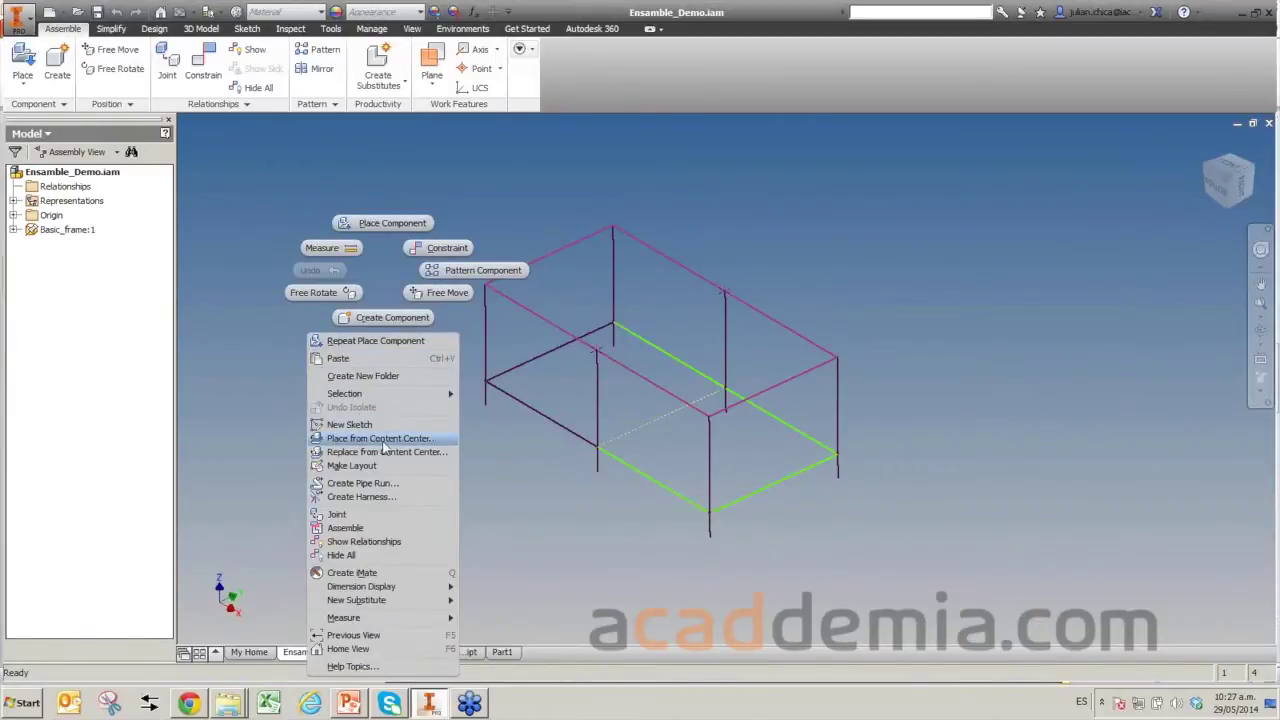
left_click(382, 440)
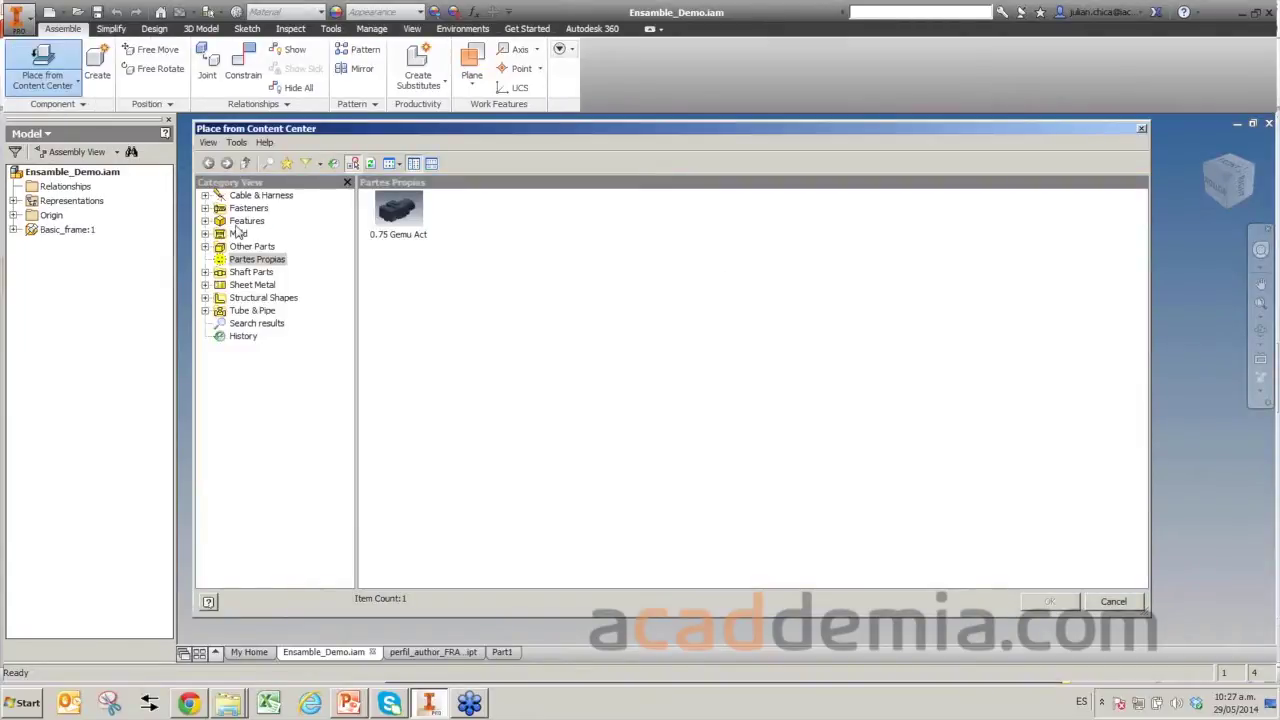
left_click(240, 223)
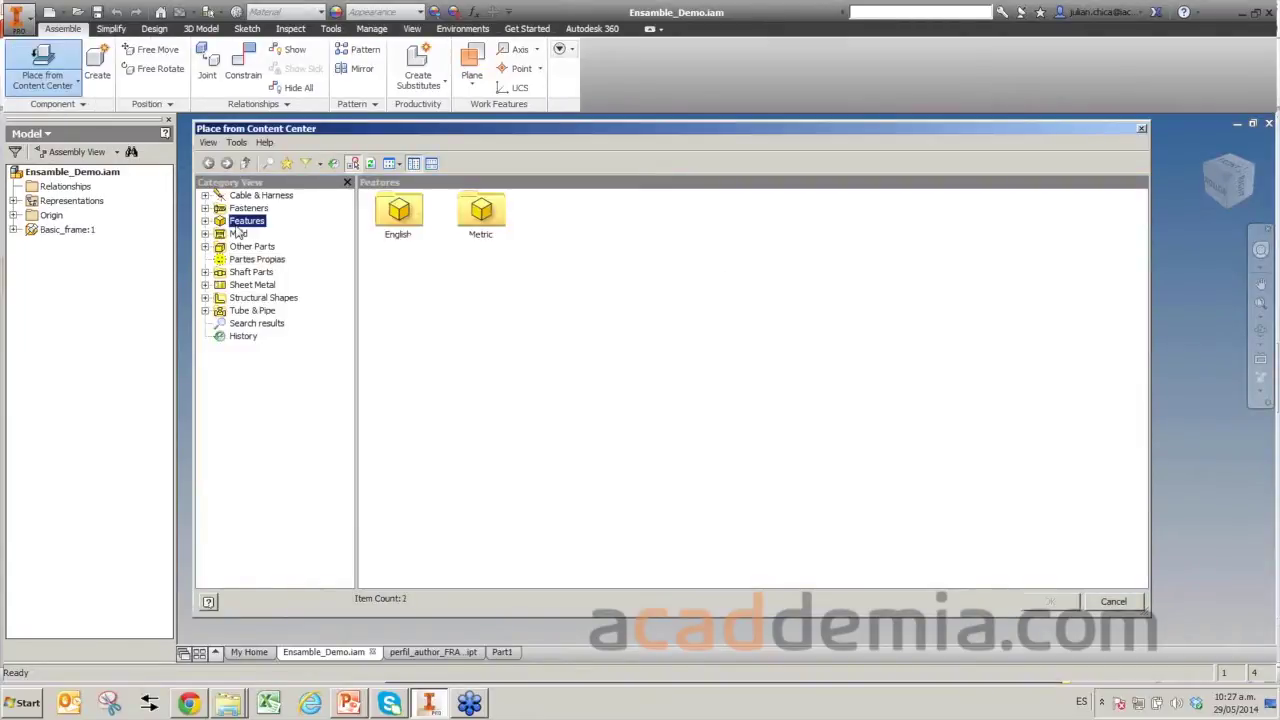
Browse Fasteners > Bolts > Countersunk and start placing the AS 1427 H - Metric bolt.
left_click(245, 208)
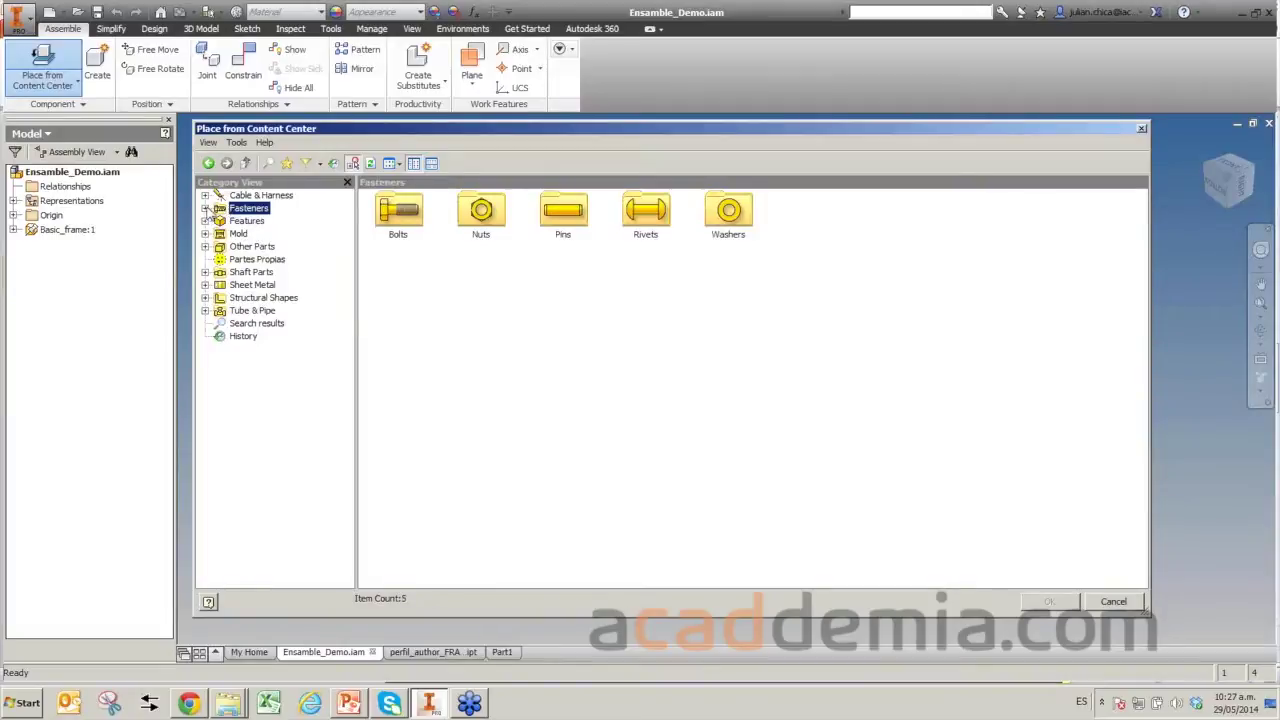
left_click(205, 208)
left_click(236, 221)
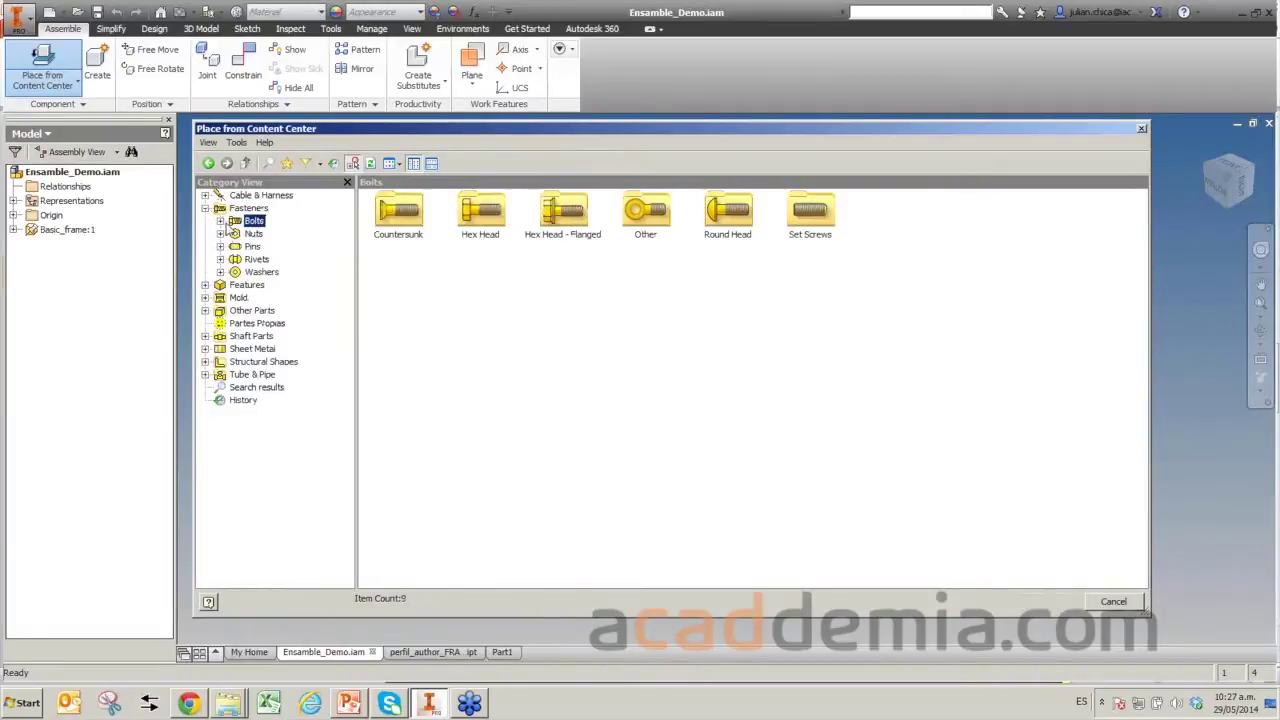
double_click(398, 210)
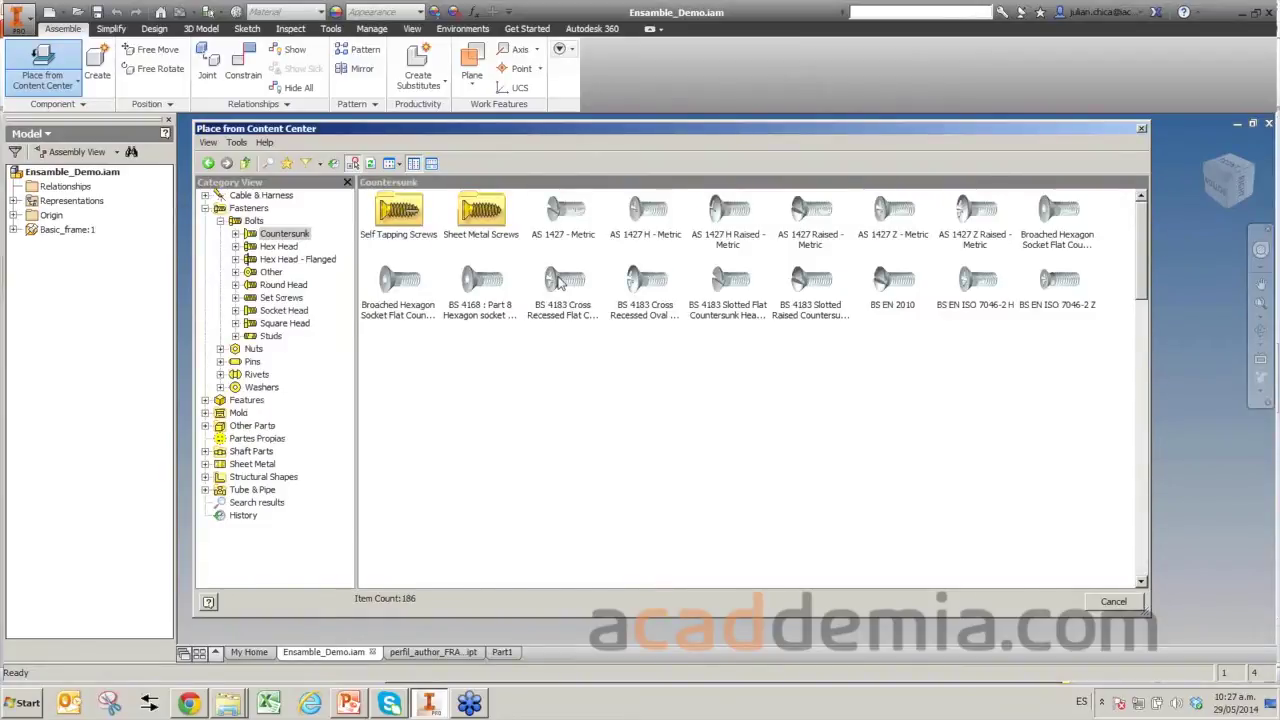
left_click(647, 210)
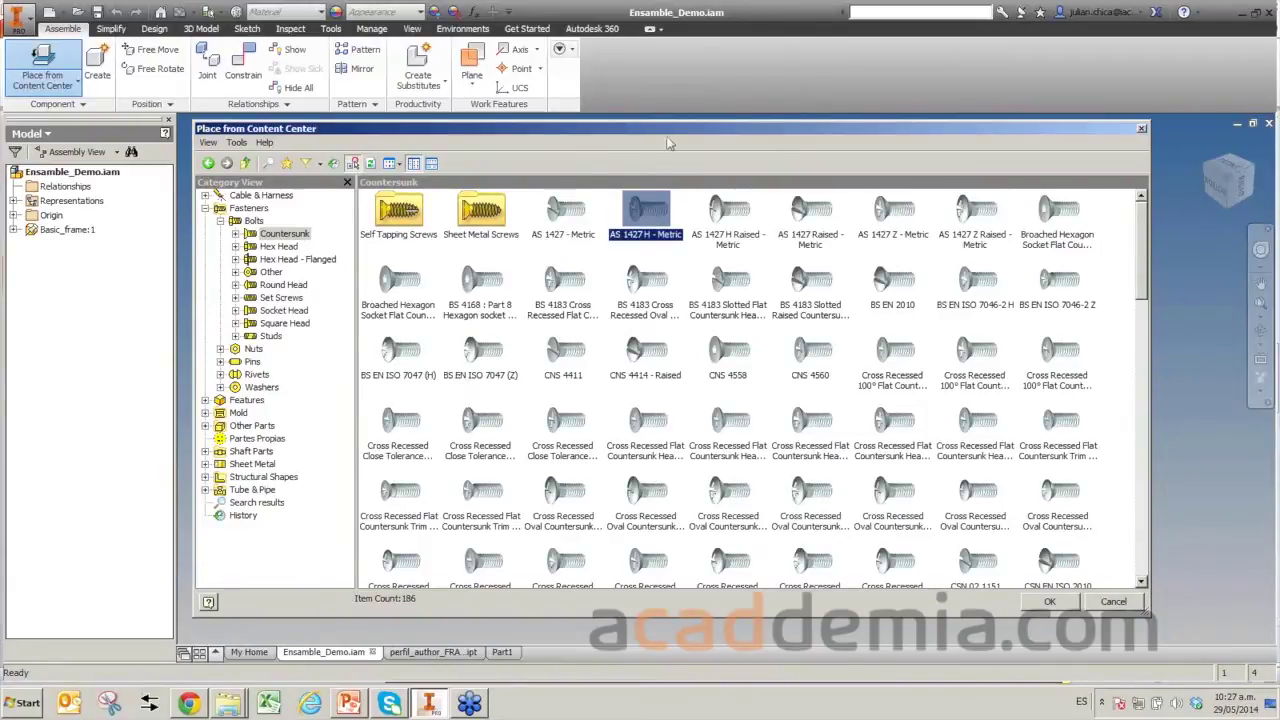
left_click_drag(666, 137, 380, 162)
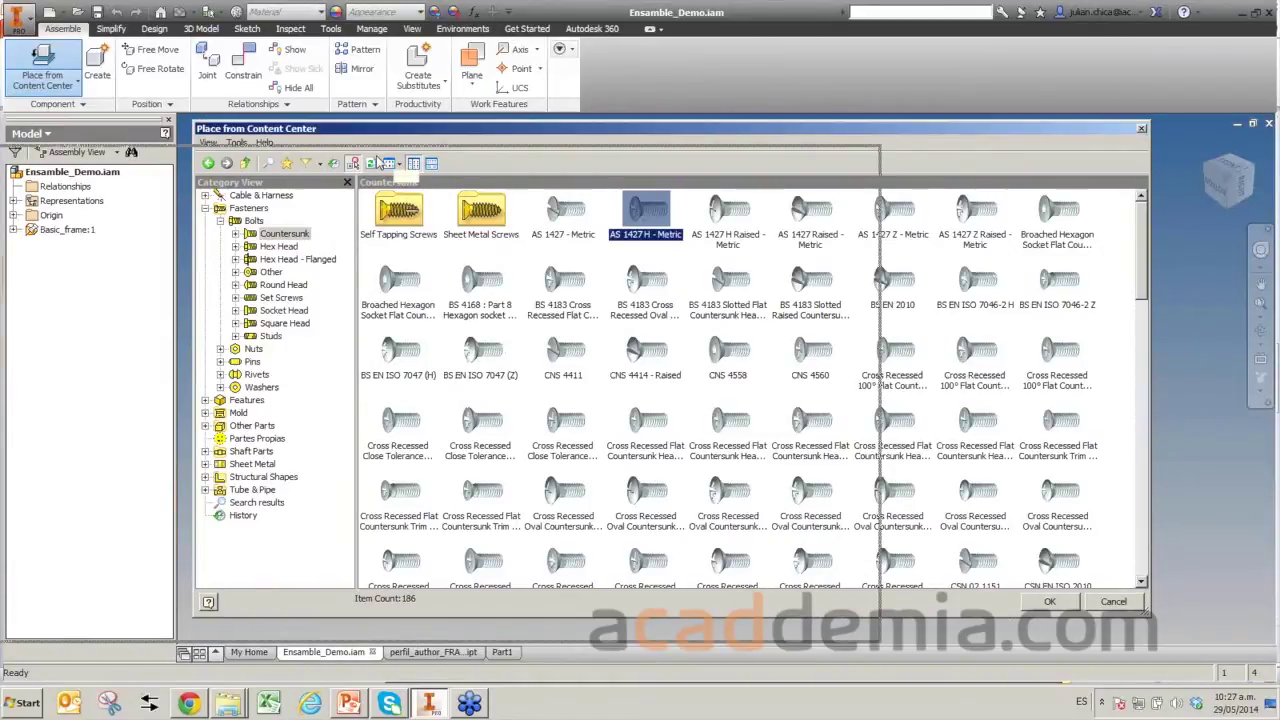
left_click_drag(378, 162, 258, 159)
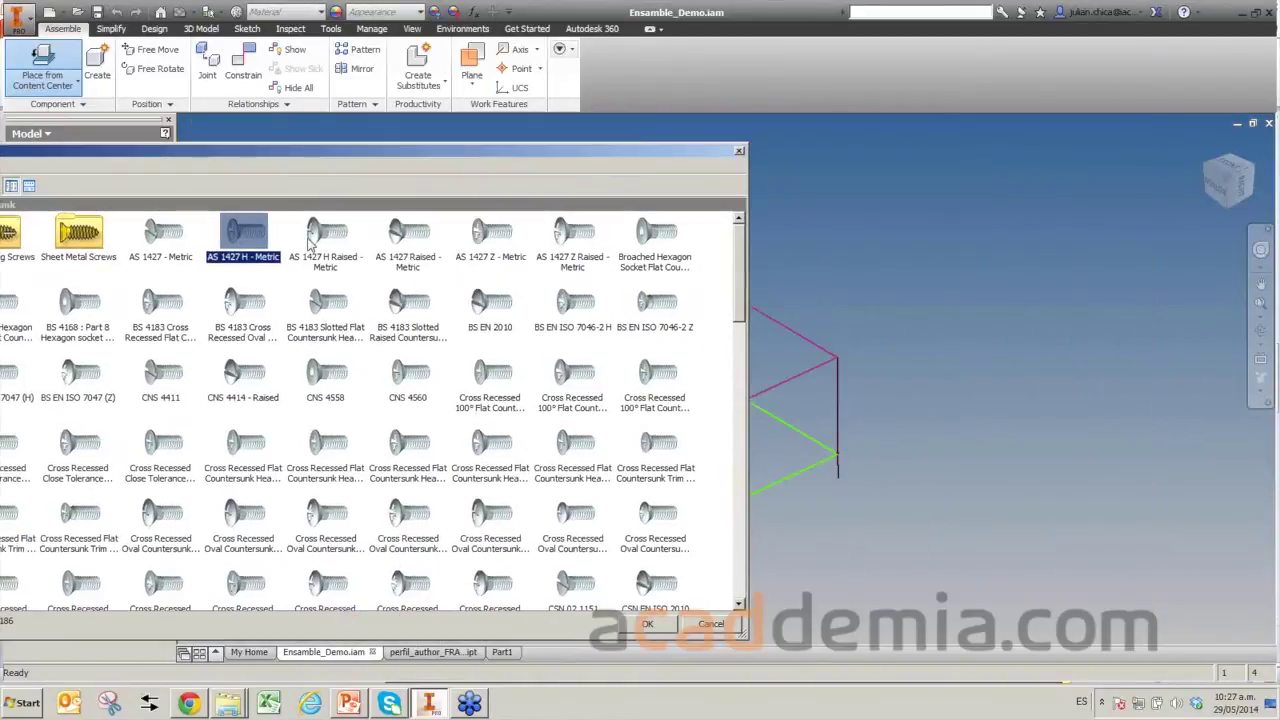
double_click(310, 243)
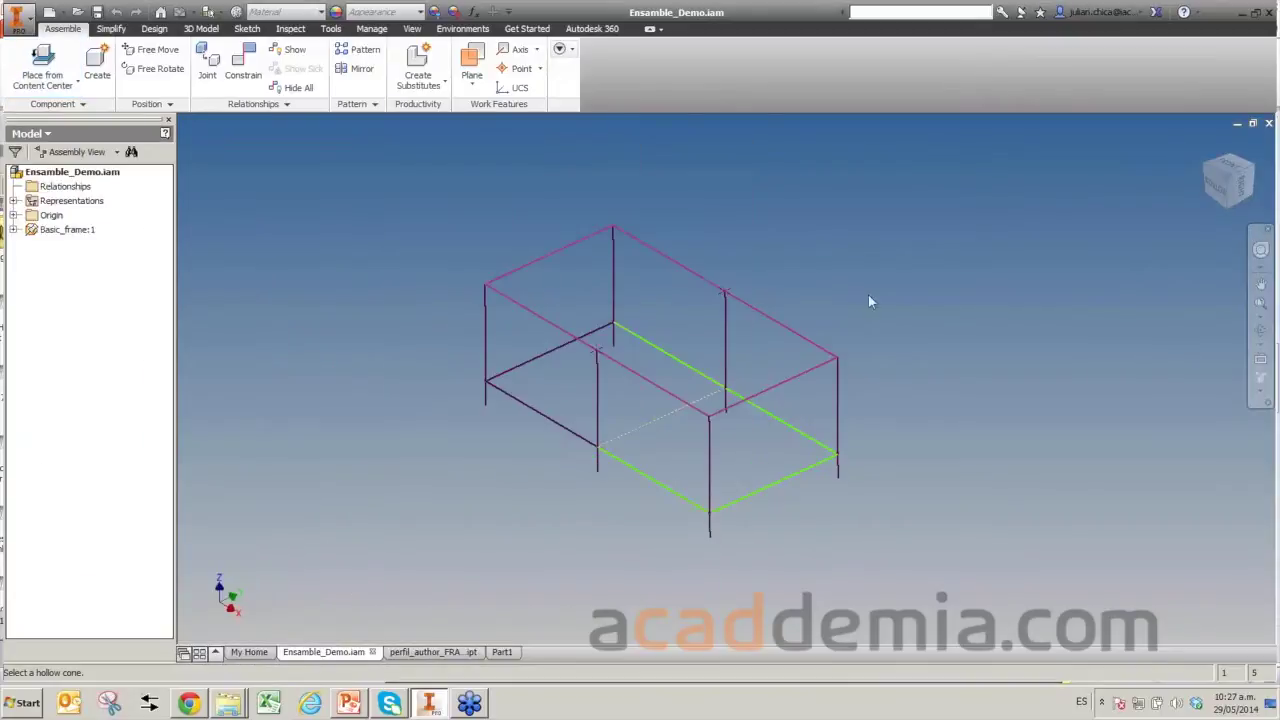
Size the AS 1427 H - Metric screw to thread M10 and nominal length 25.
left_click(856, 242)
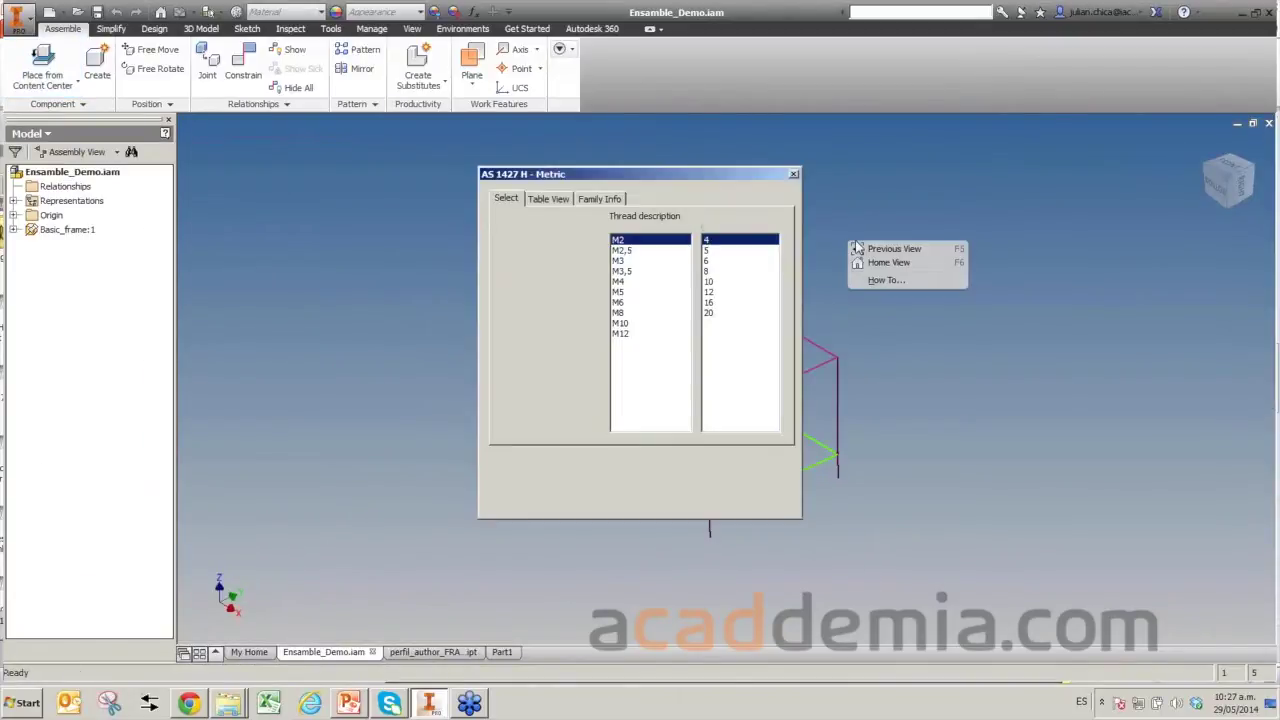
left_click(620, 303)
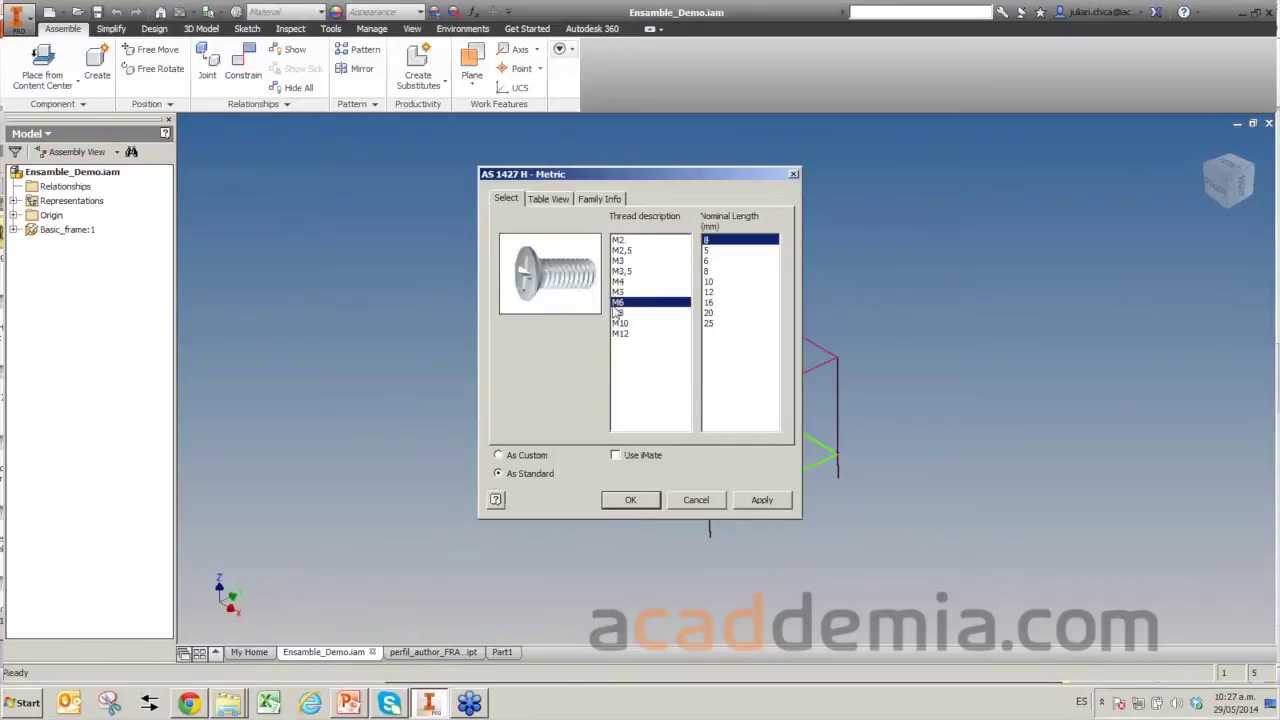
left_click(626, 324)
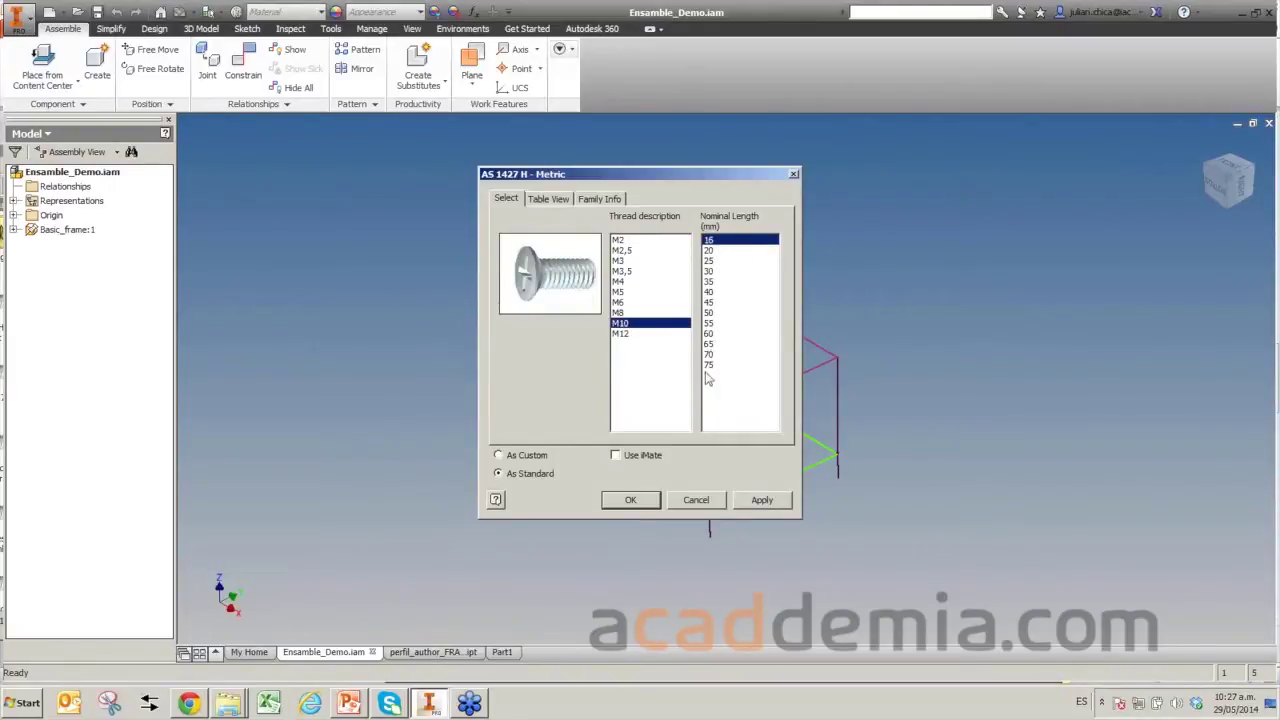
left_click(710, 262)
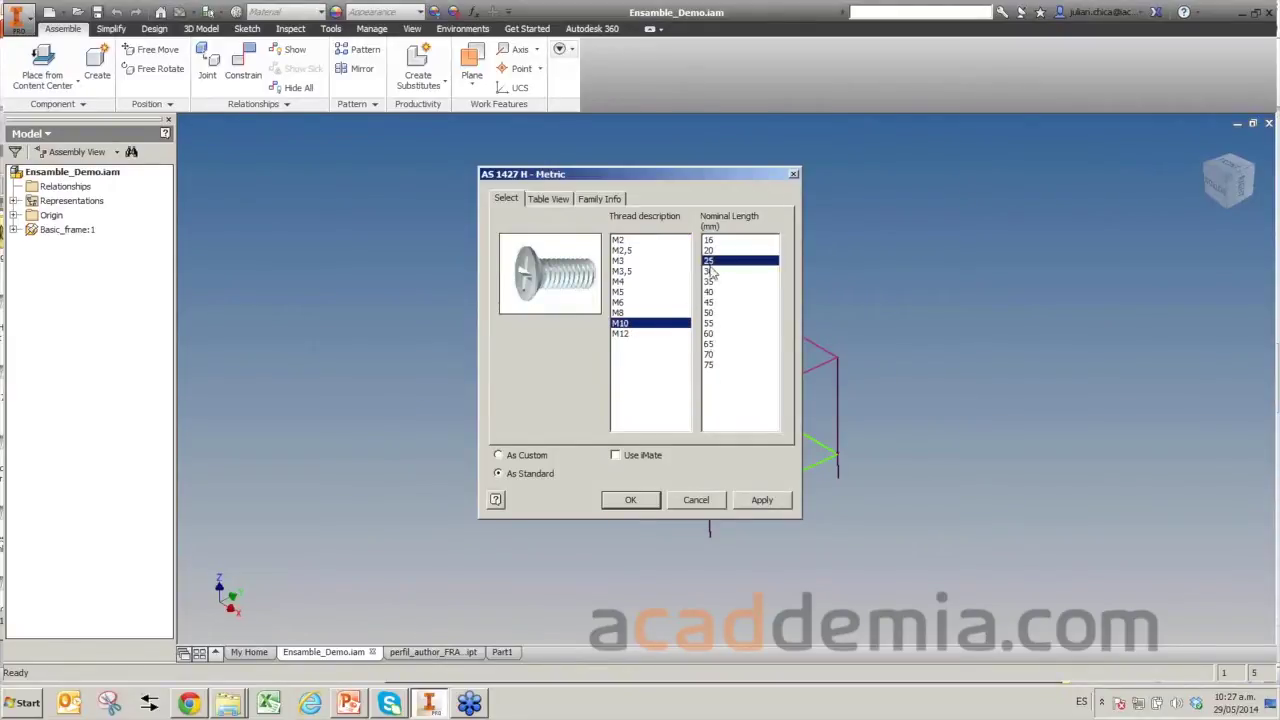
left_click(724, 503)
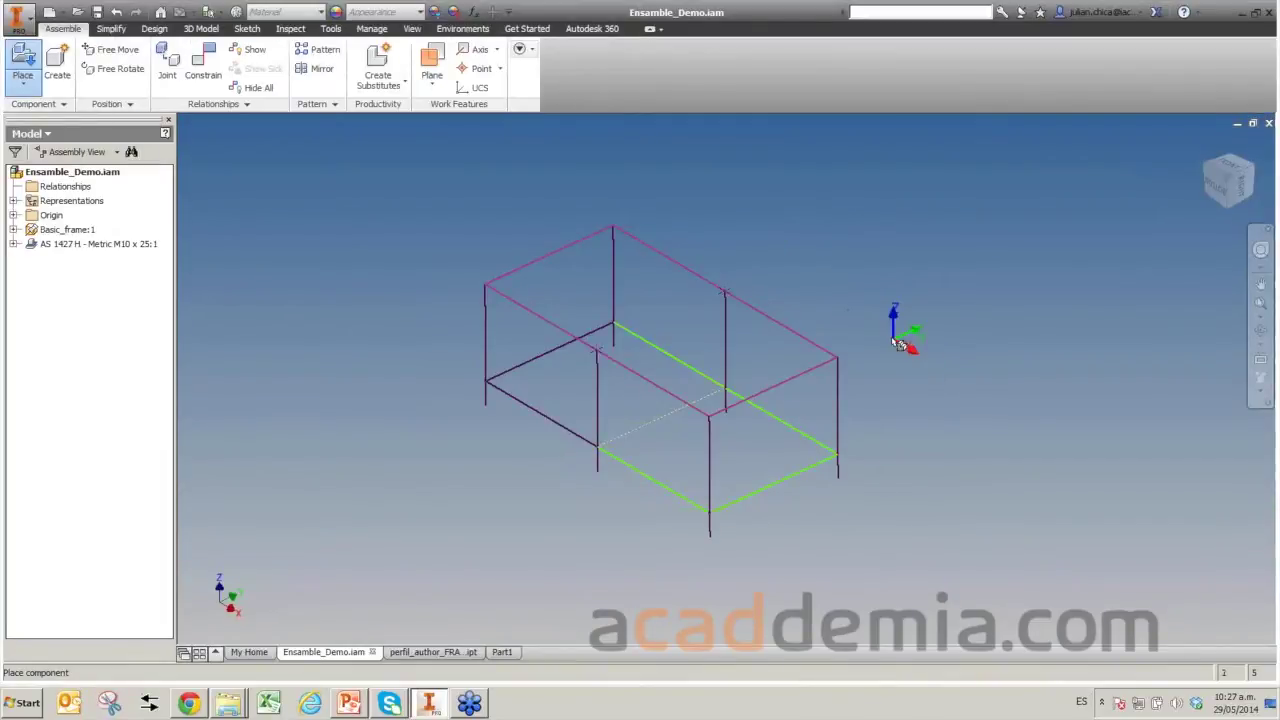
Finish placing the screw and zoom in so it fills the view.
right_click(898, 343)
left_click(864, 315)
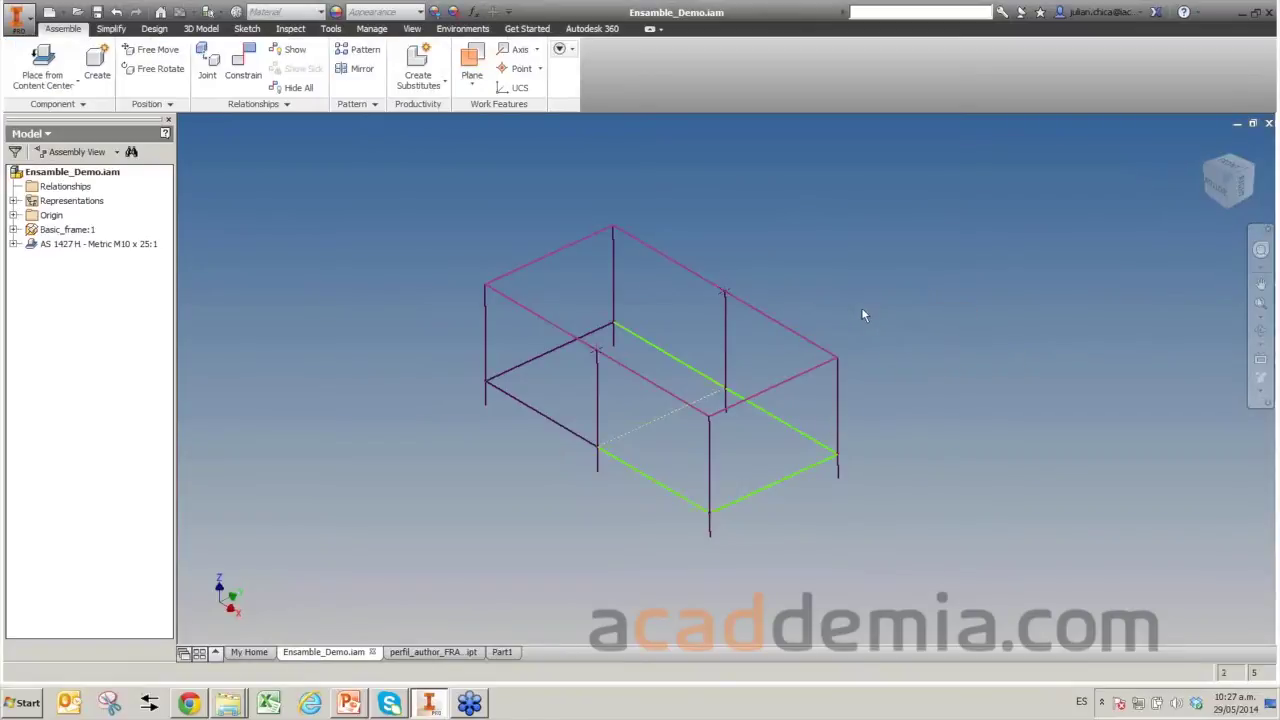
scroll(864, 315, "up", 2)
key("End")
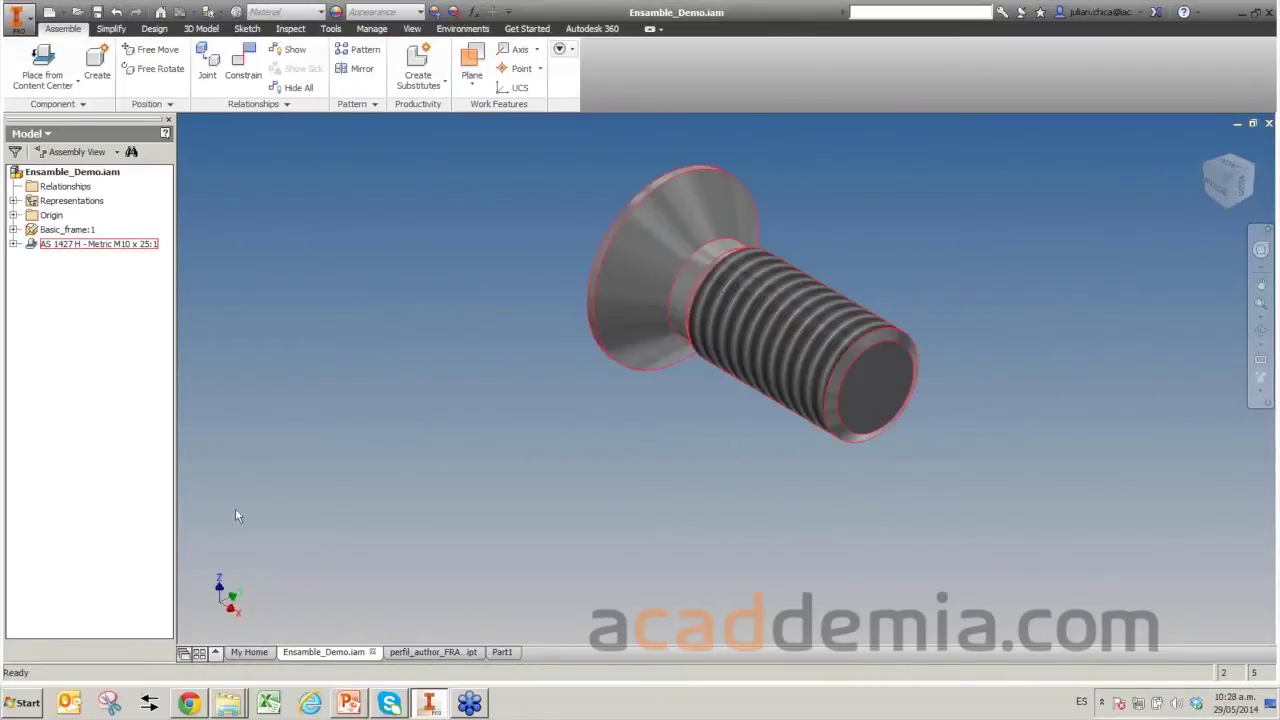
left_click(229, 705)
Locate AS 1427 - M10 x 25(S) 1.ipt under R2015 > en-US > AS 1427(04), then minimize Explorer.
left_click(238, 676)
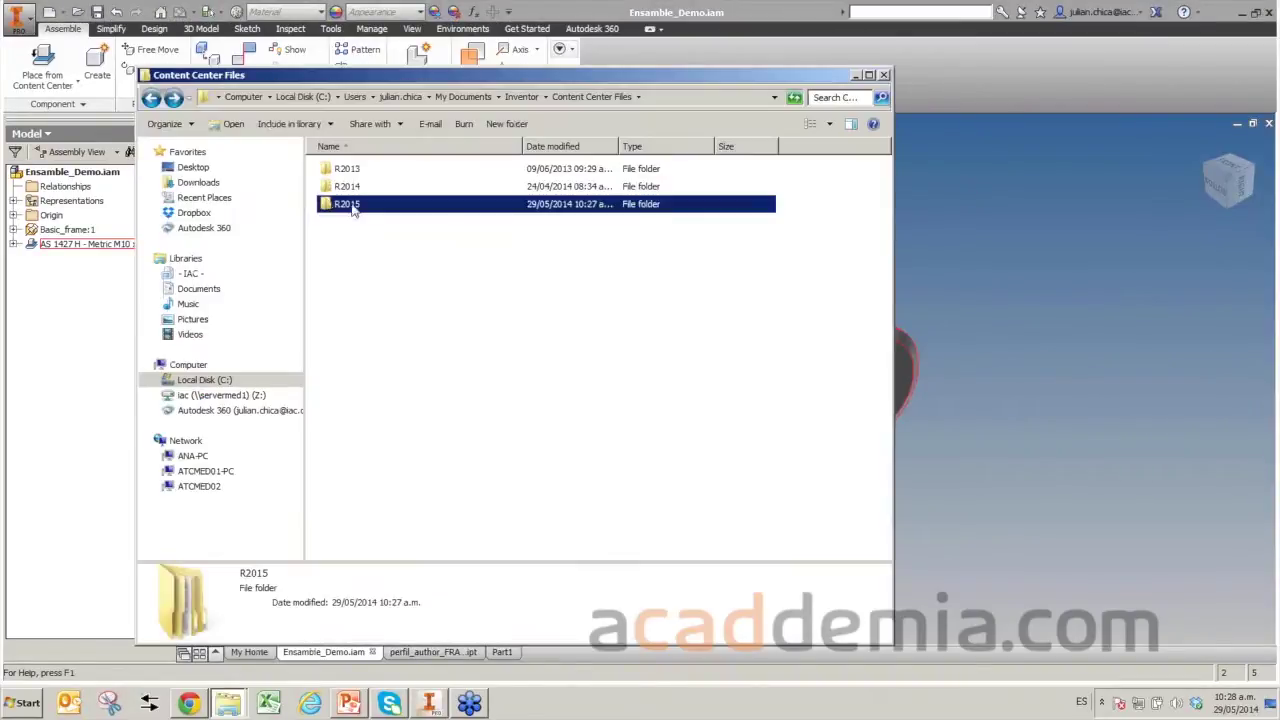
double_click(354, 209)
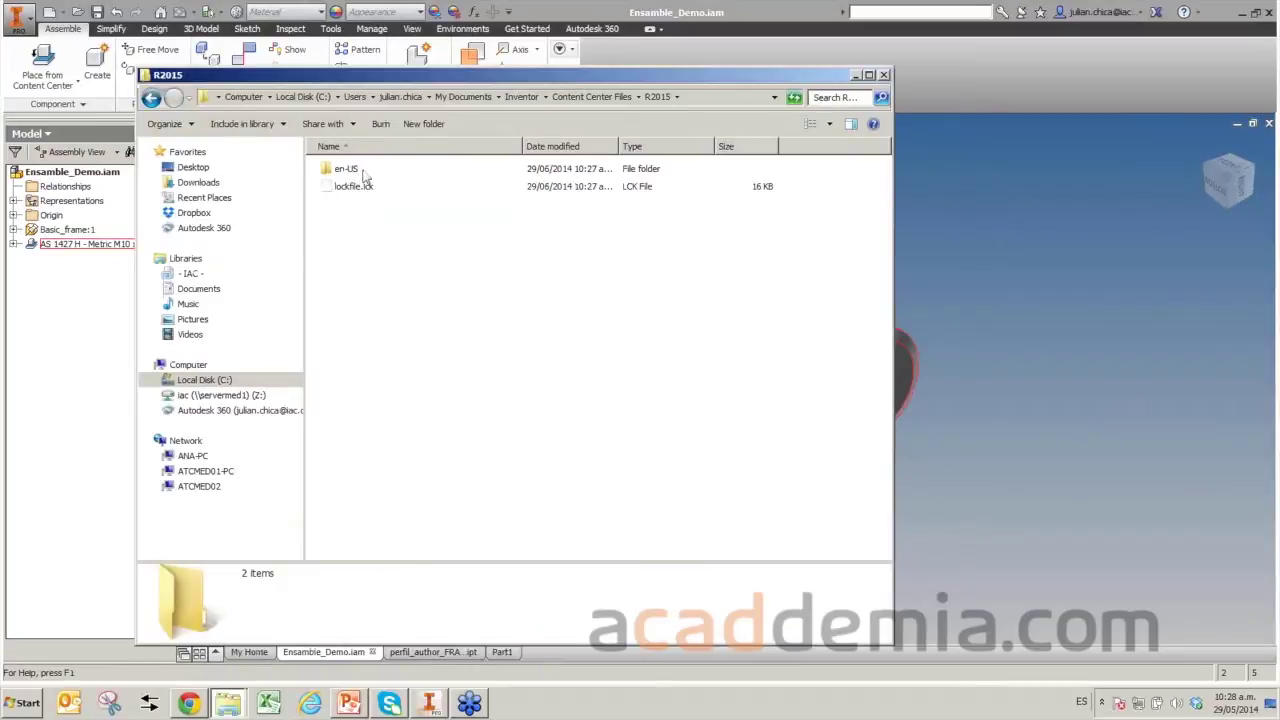
left_click(351, 172)
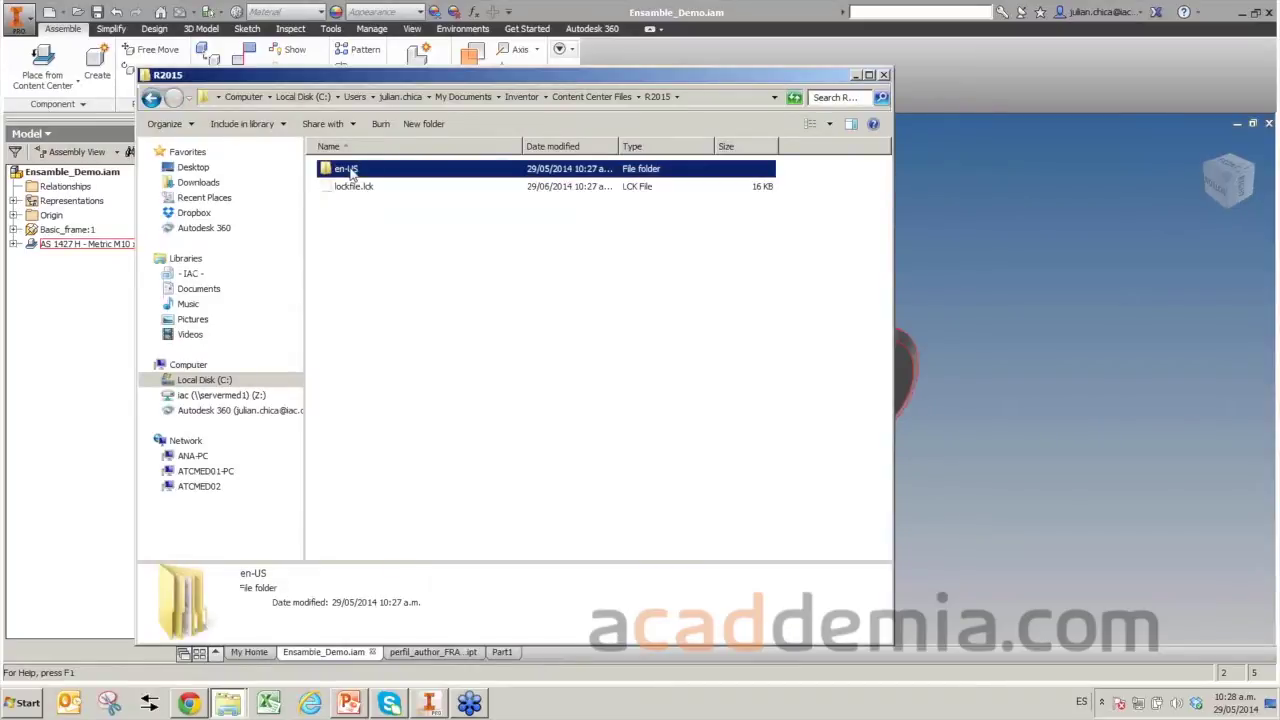
double_click(351, 172)
left_click(351, 172)
double_click(351, 172)
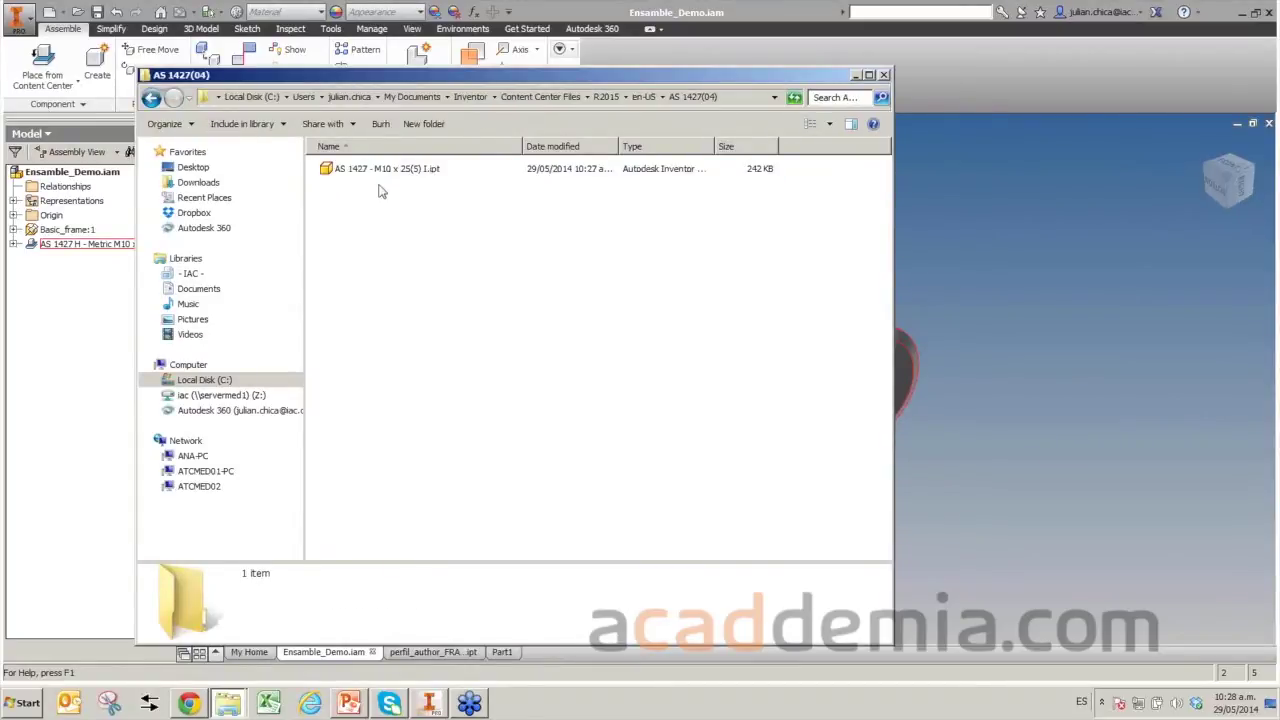
left_click(351, 172)
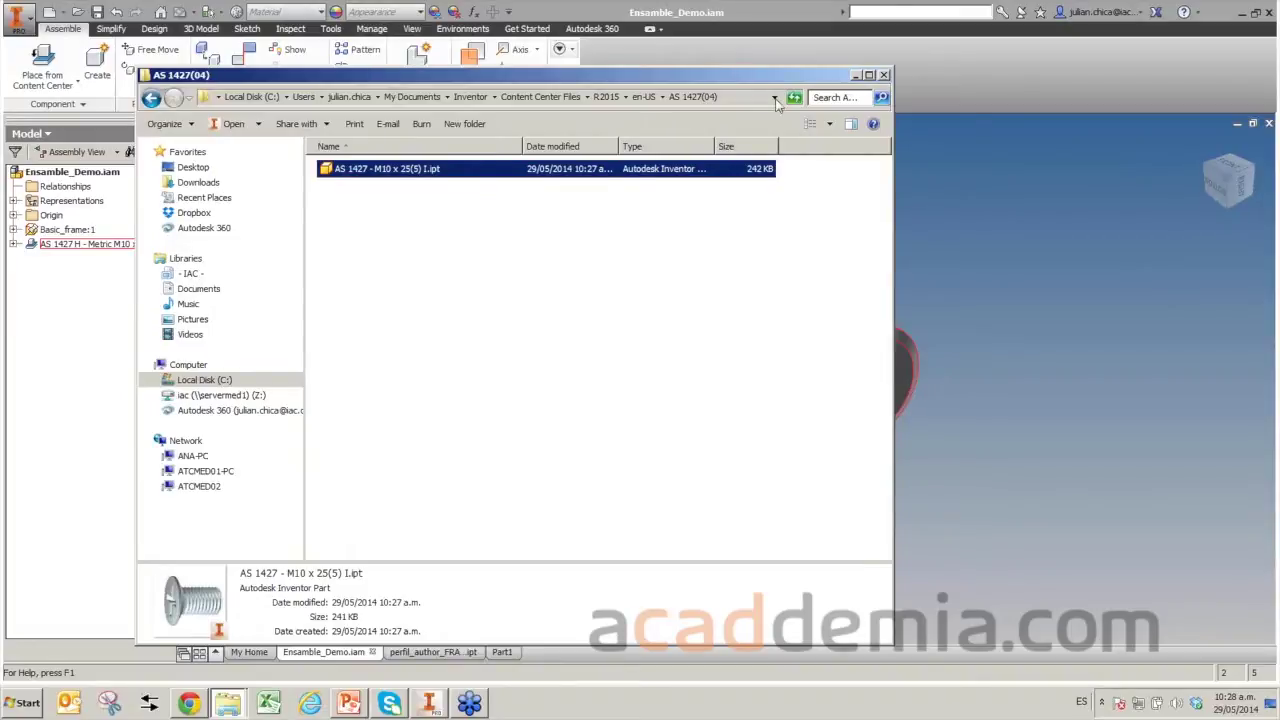
left_click(856, 78)
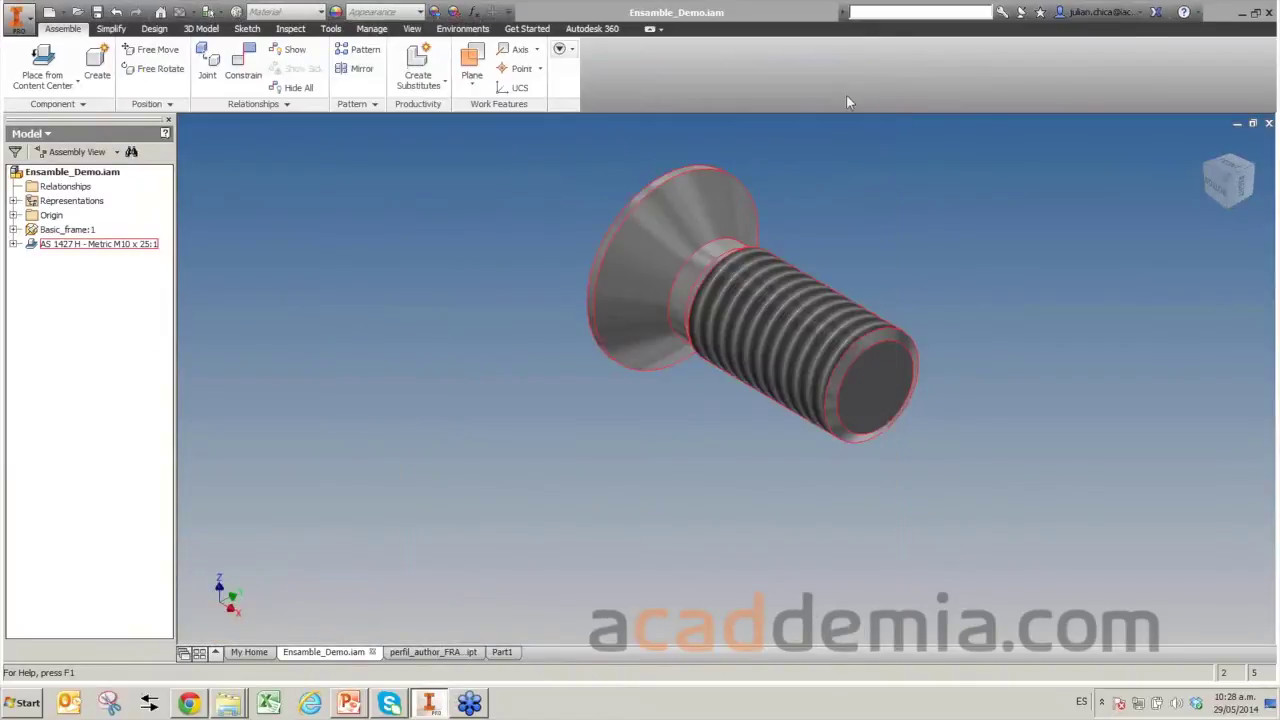
Orbit, zoom out and pan back to the frame, then return to the PowerPoint presentation.
mouse_move(912, 181)
middle_mouse_down("shift")
mouse_move(883, 181)
mouse_move(863, 220)
middle_mouse_up("shift")
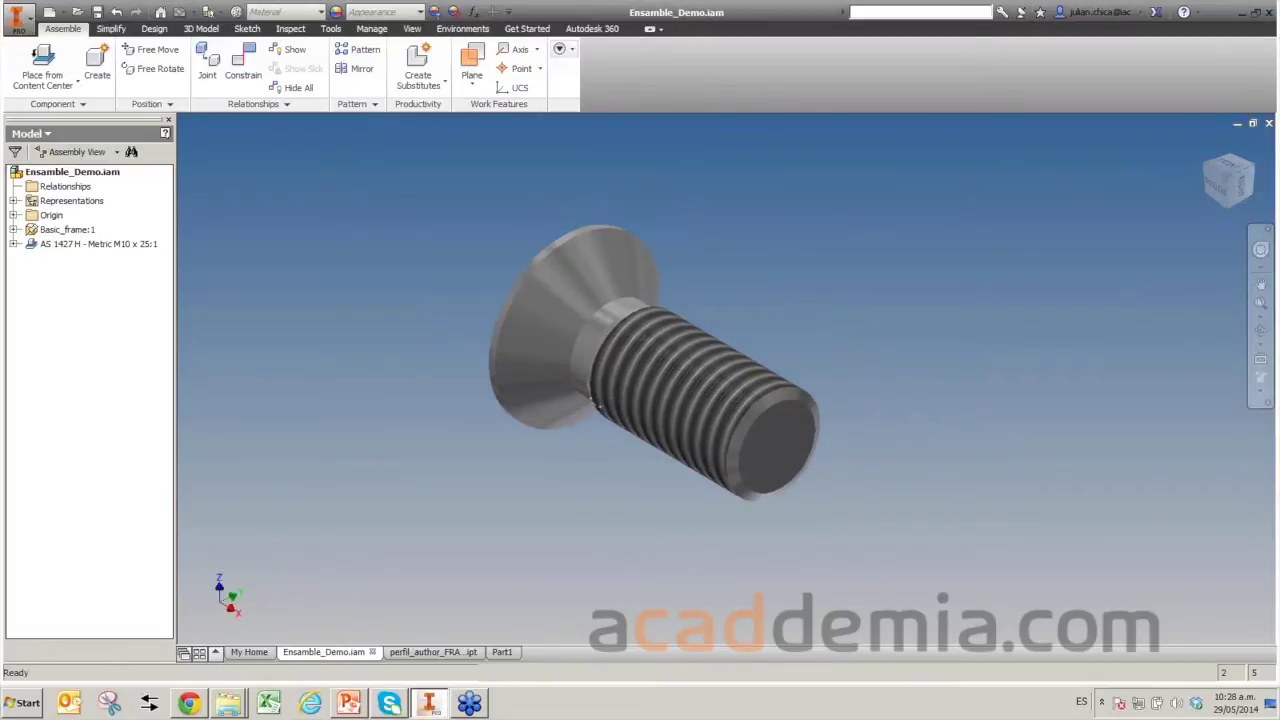
scroll(648, 338, "down", 5)
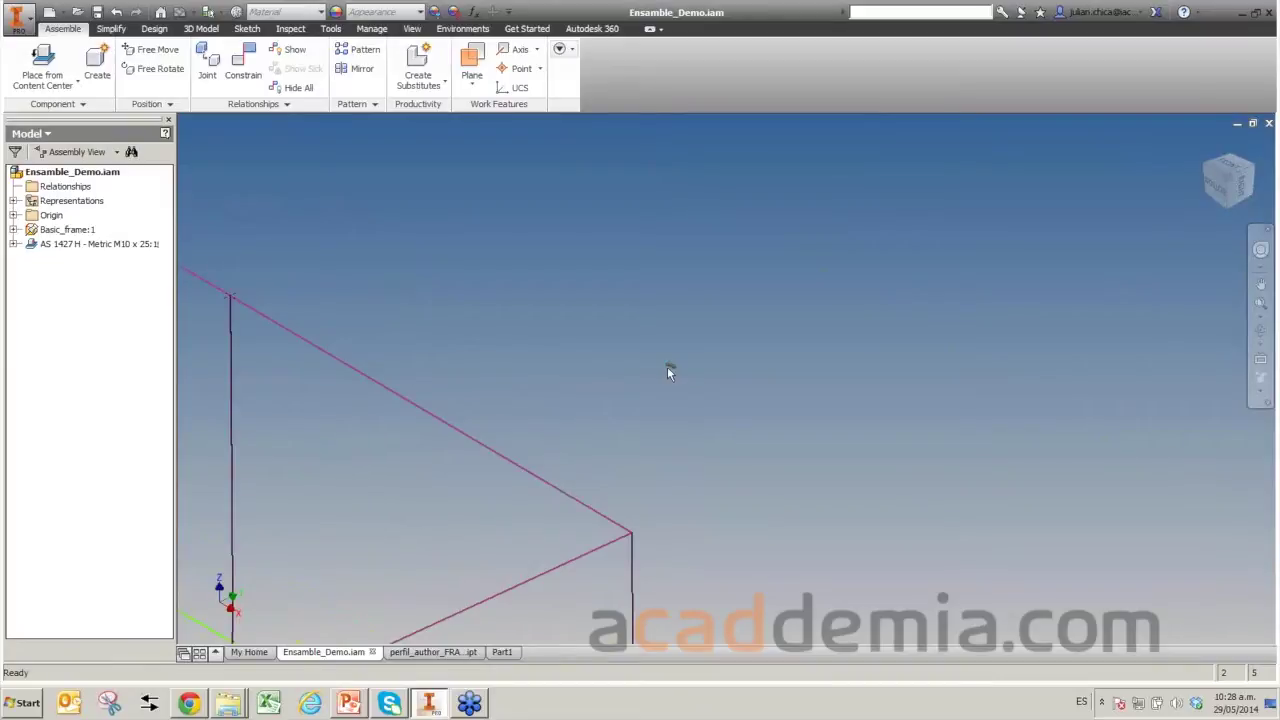
middle_click_drag(667, 370, 771, 320)
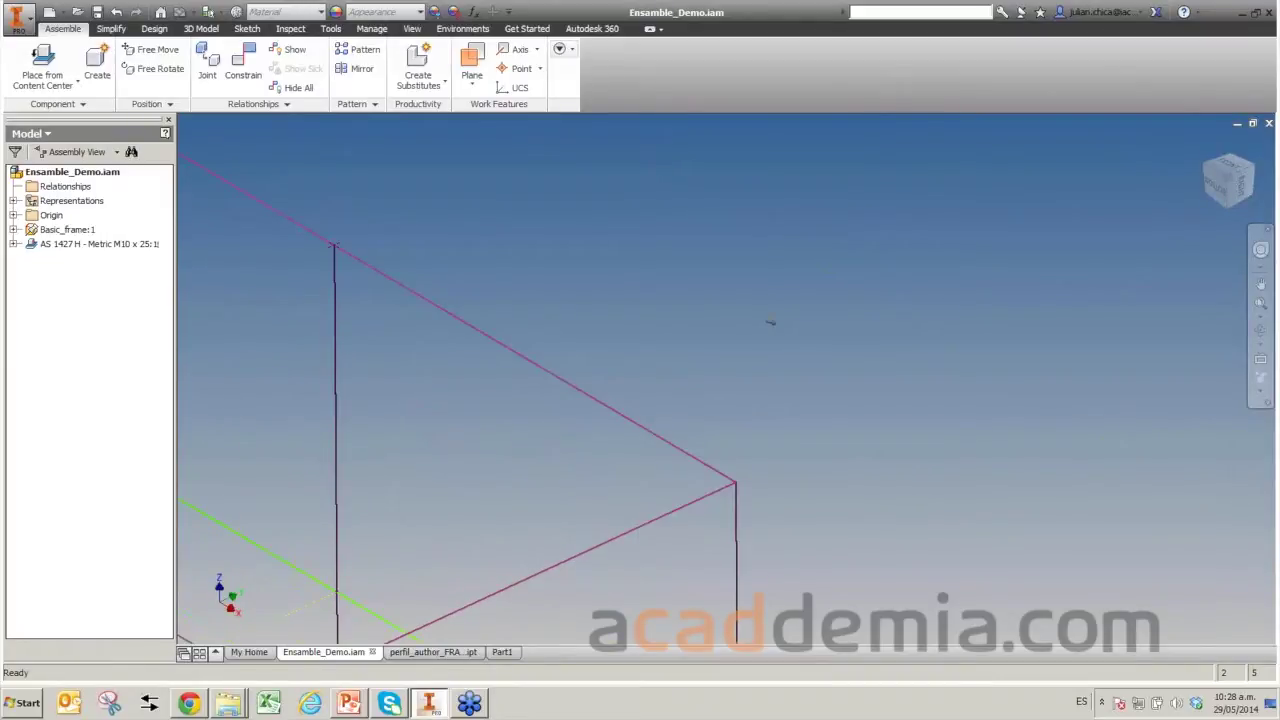
left_click(349, 704)
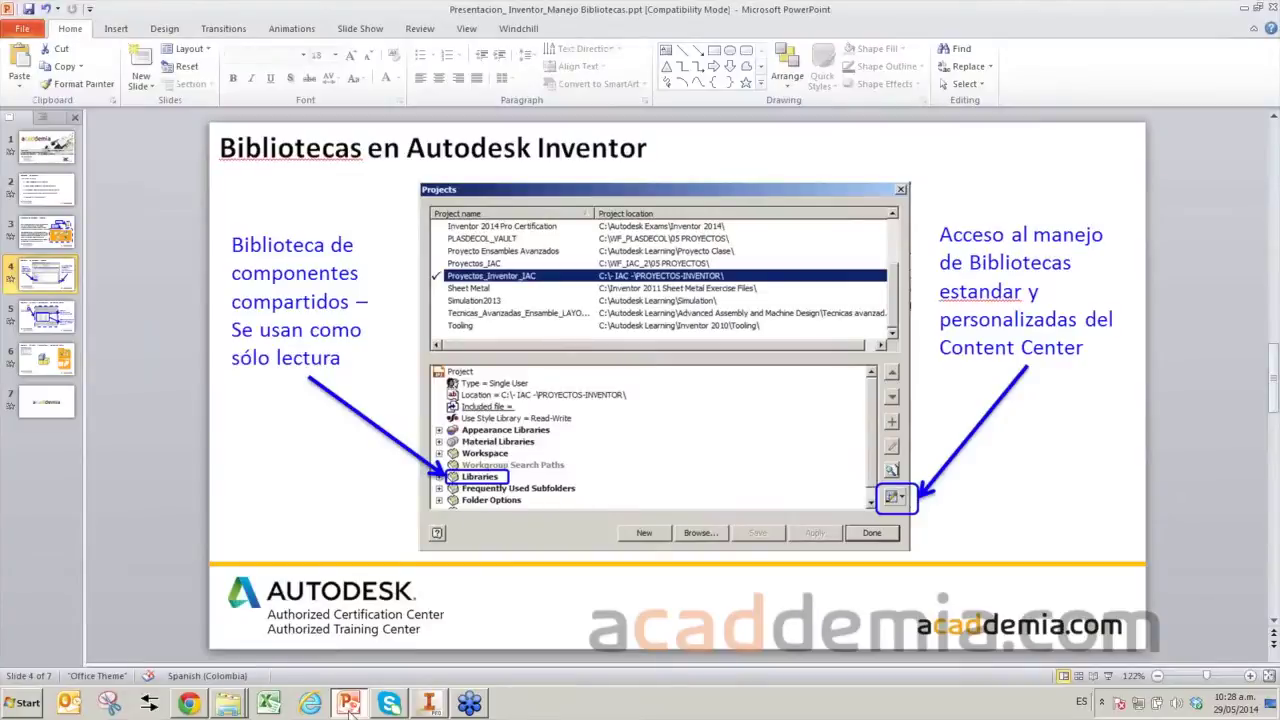
Drag the bolt picture on slide 6 onto the blue cube and deselect it.
mouse_move(474, 275)
left_mouse_down()
mouse_move(678, 388)
mouse_move(929, 454)
left_mouse_up()
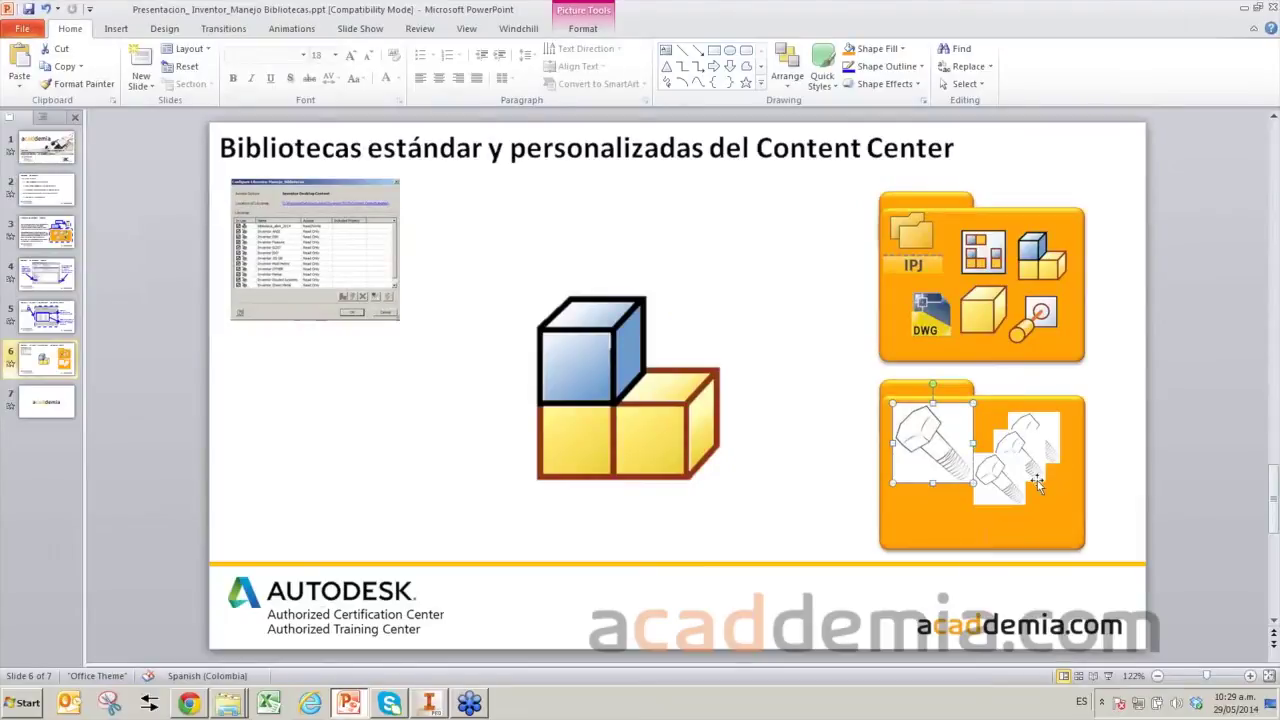
left_click_drag(956, 452, 555, 333)
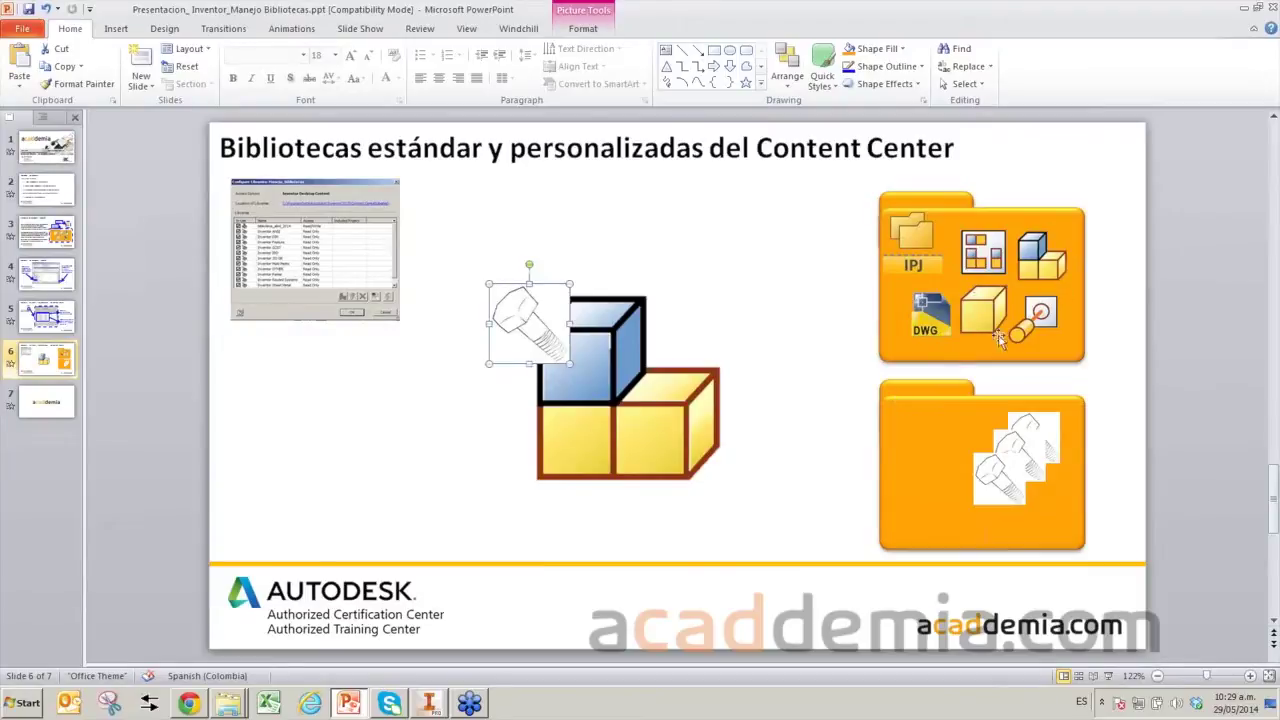
left_click(694, 295)
left_click_drag(517, 320, 572, 362)
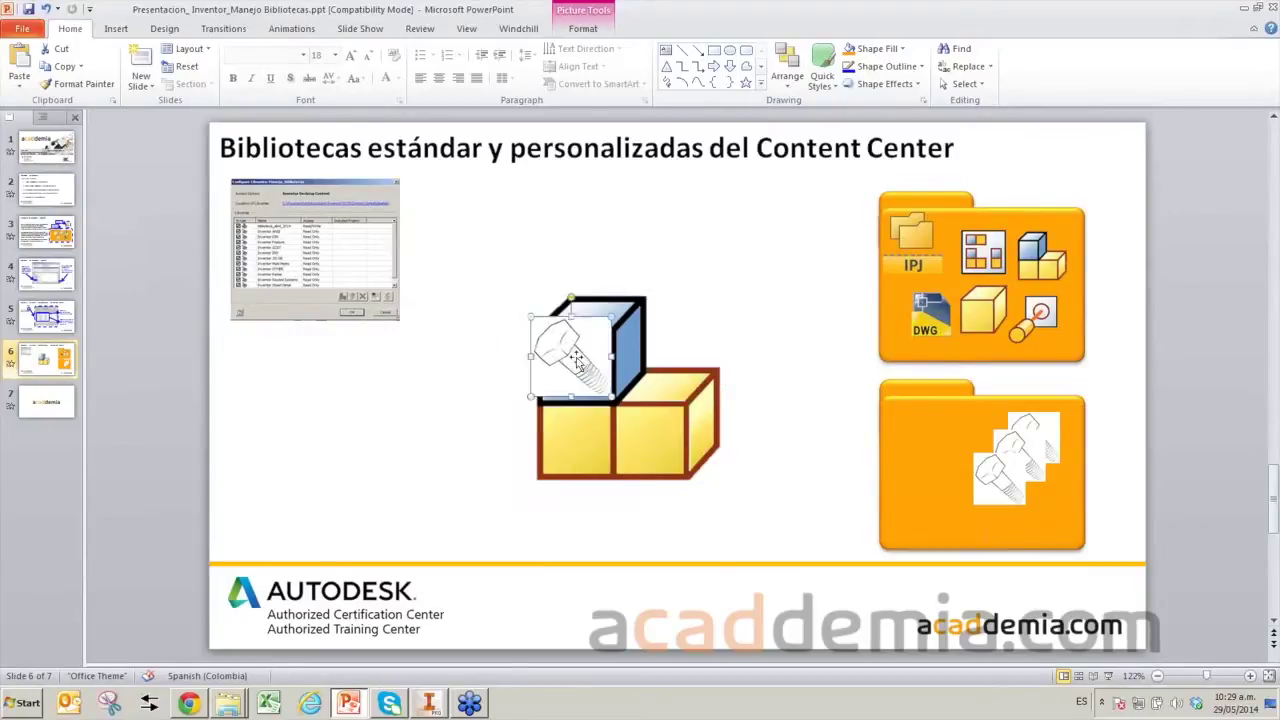
left_click(57, 322)
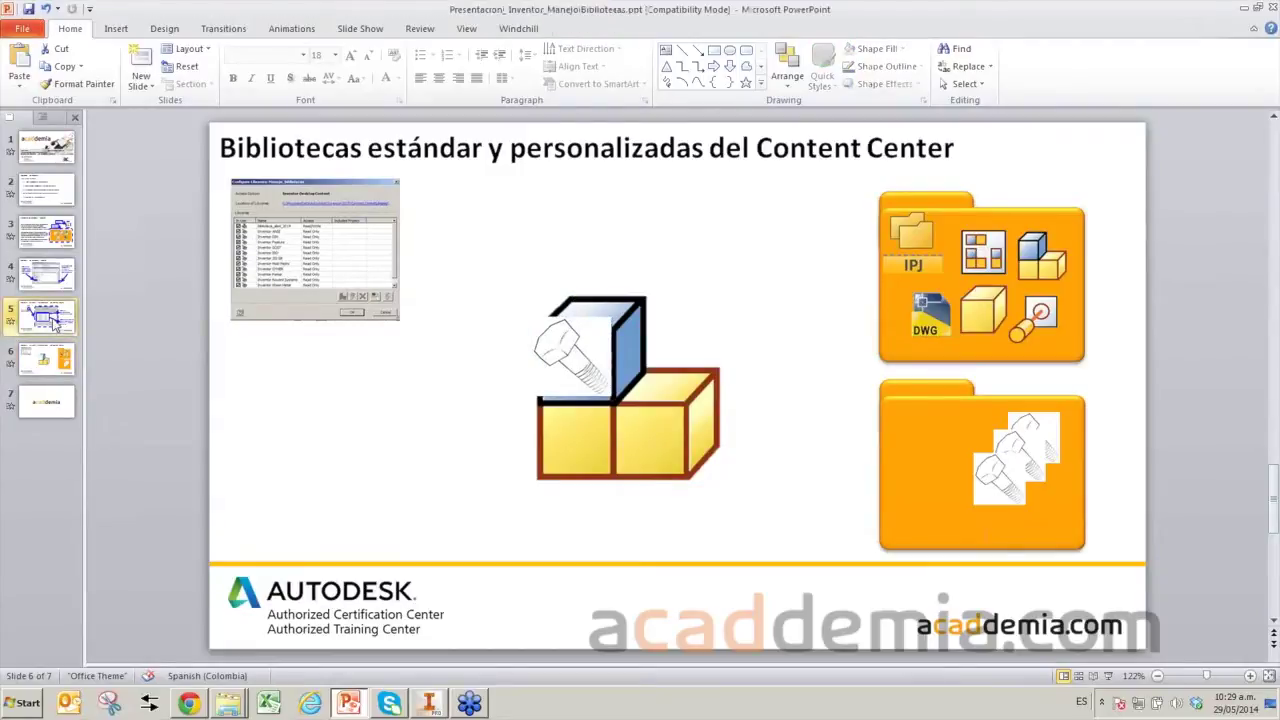
Page back to earlier slides and return to Inventor.
key("Up")
key("Up")
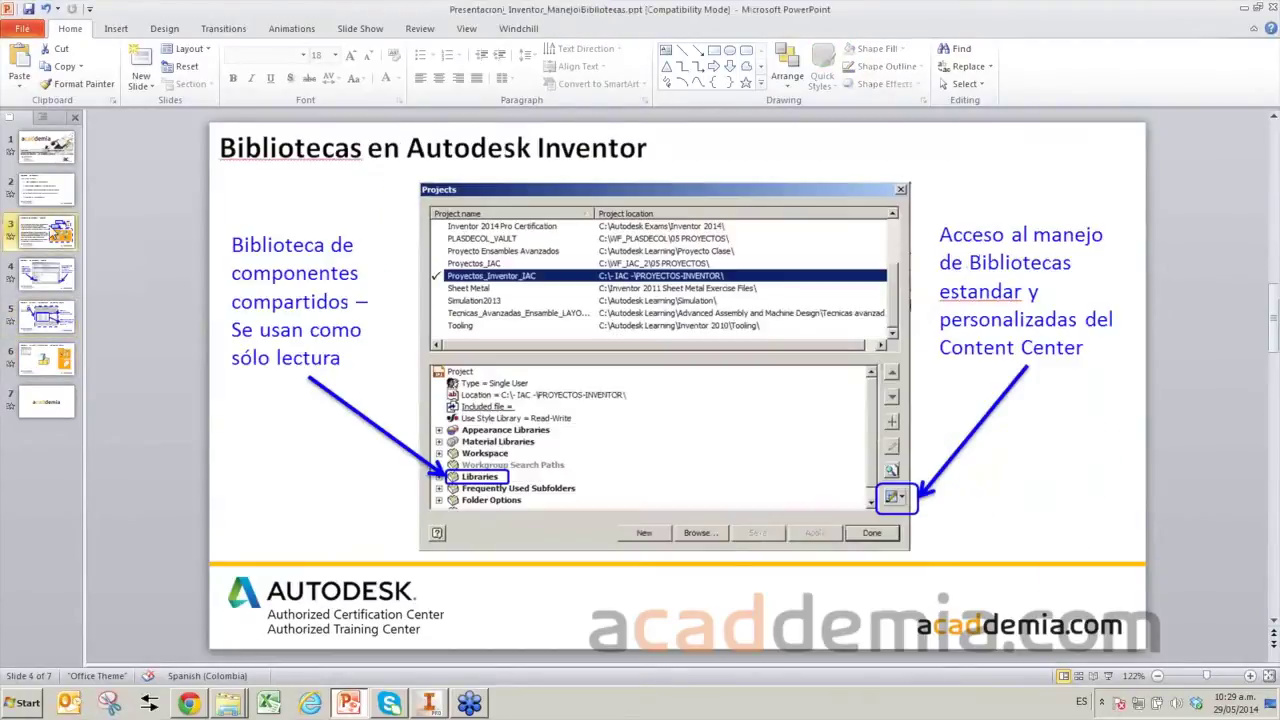
key("Up")
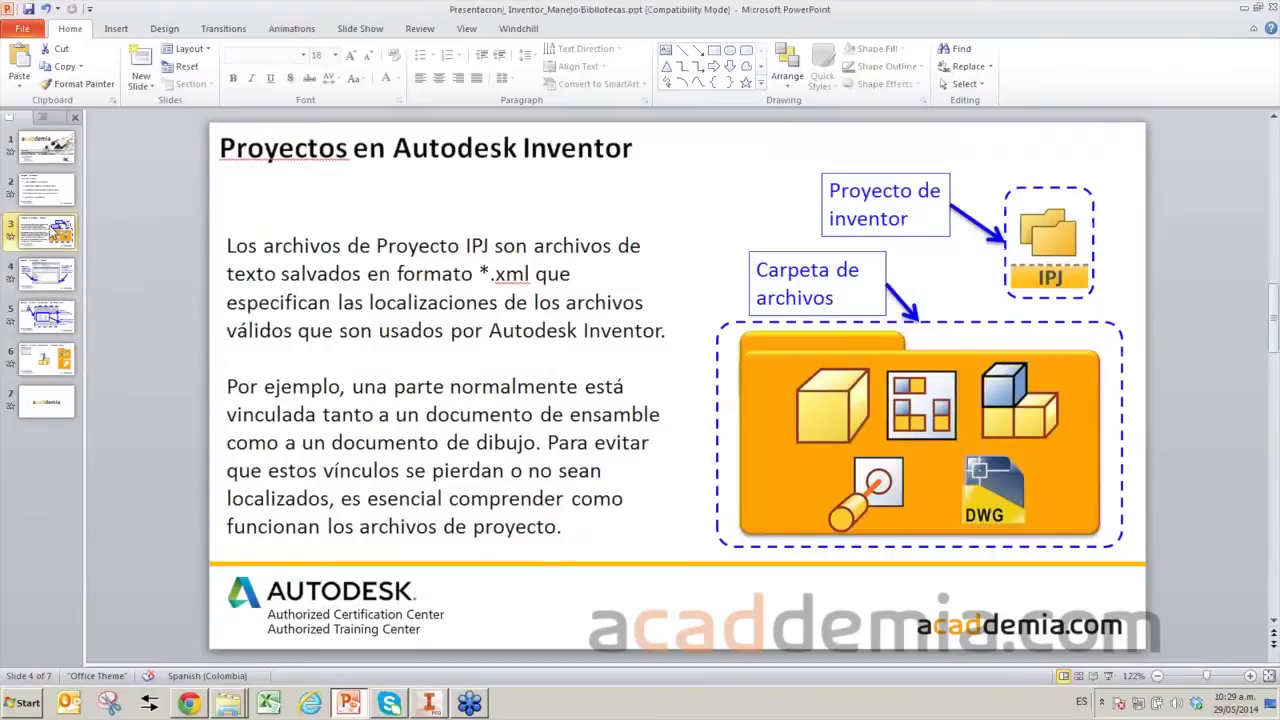
left_click(429, 703)
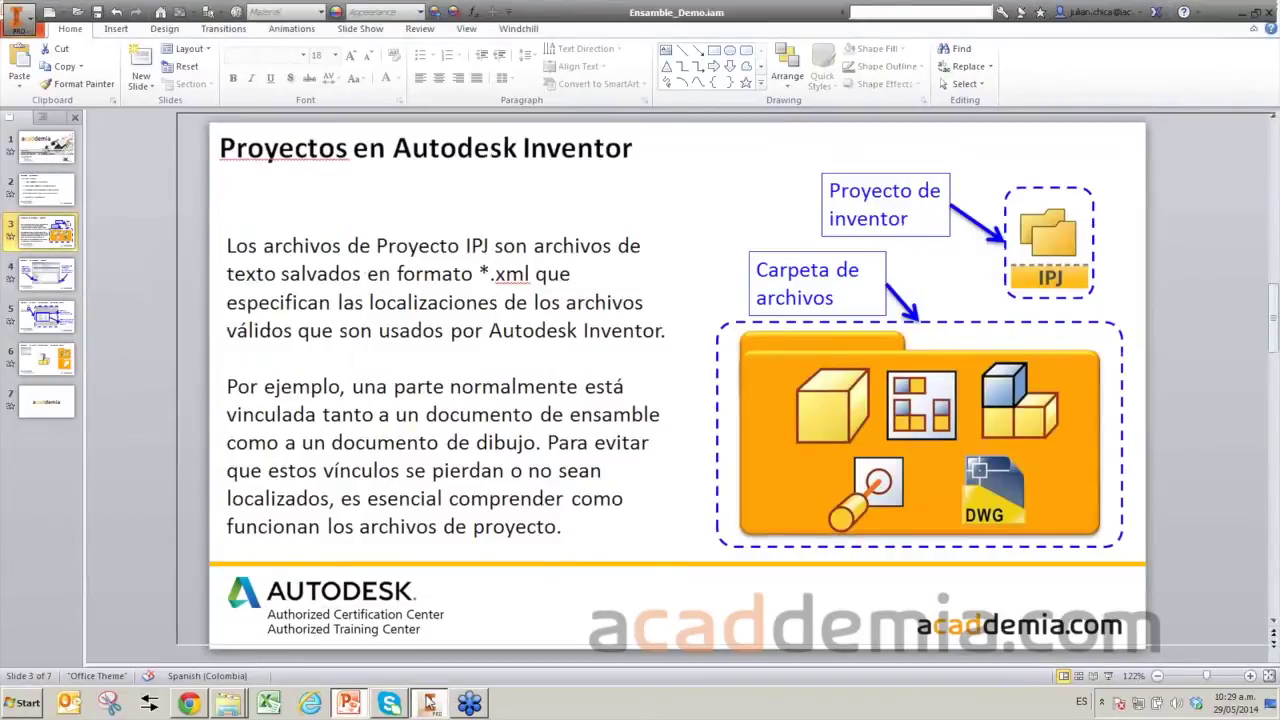
Frame the assembly and open Place from Content Center.
scroll(742, 353, "up", 3)
scroll(745, 302, "down", 5)
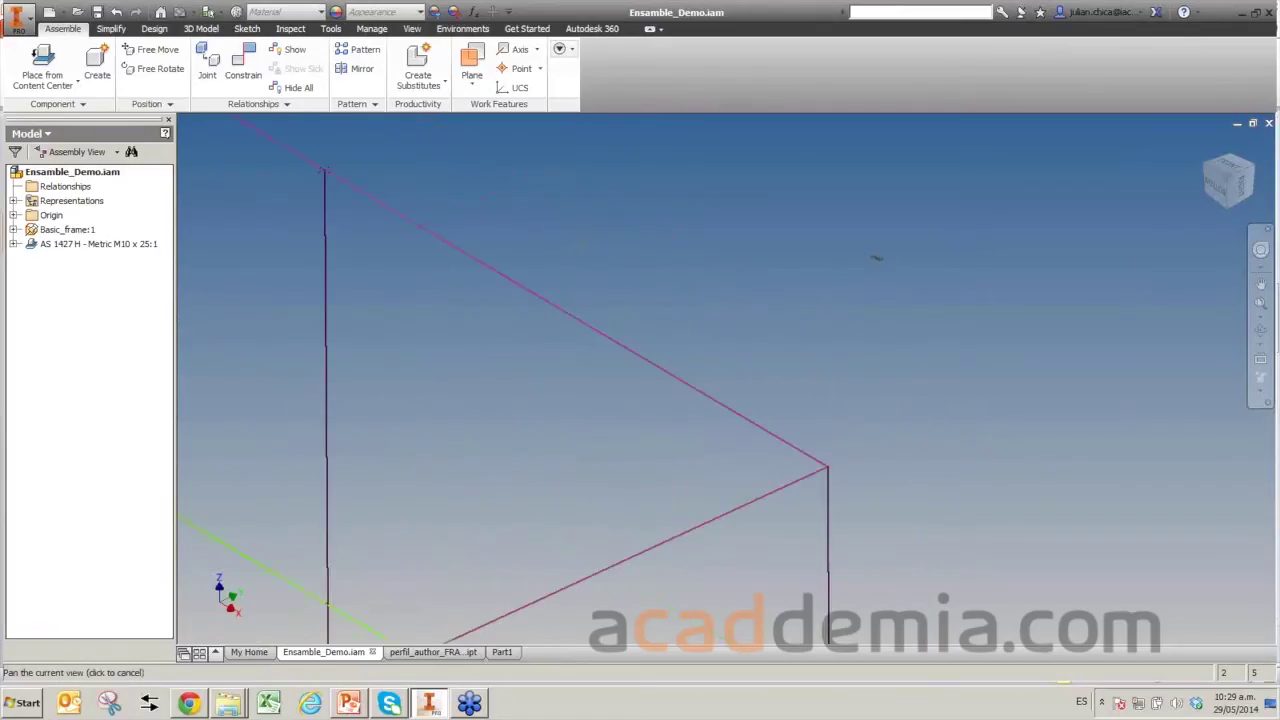
left_click_drag(565, 236, 693, 256)
scroll(693, 256, "up", 4)
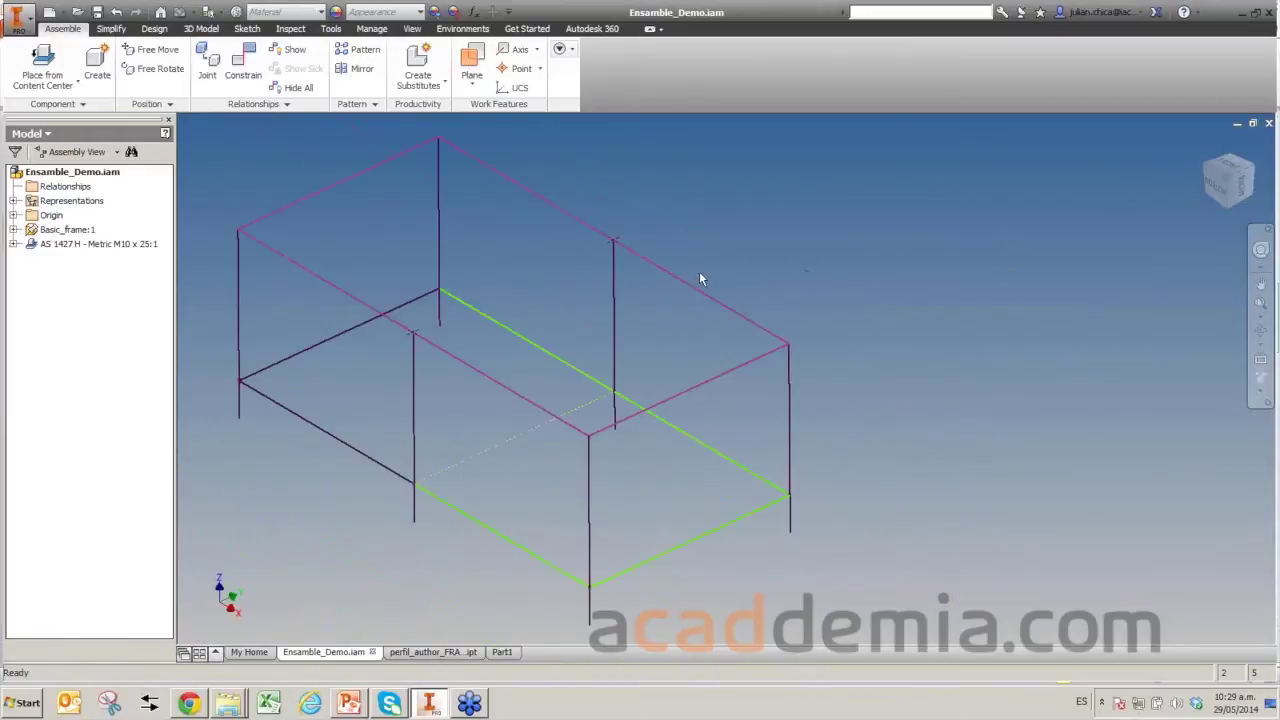
middle_click_drag(699, 271, 766, 306)
left_click(50, 80)
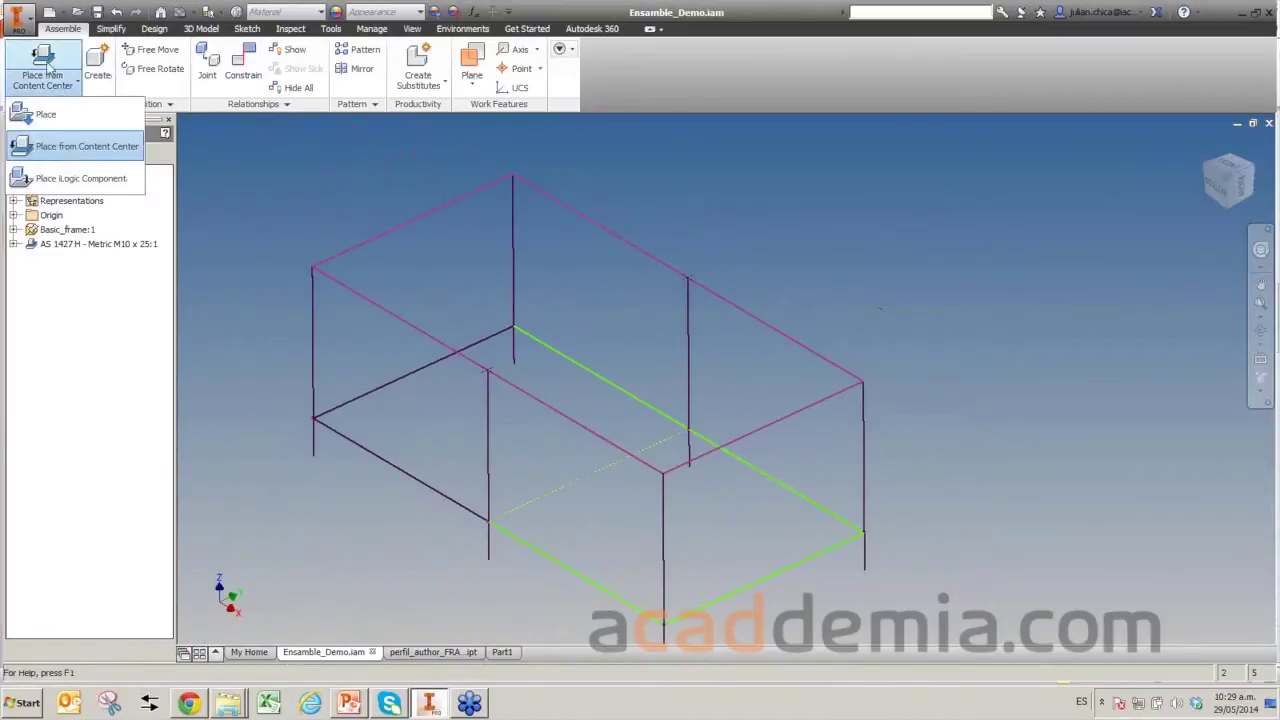
left_click(50, 150)
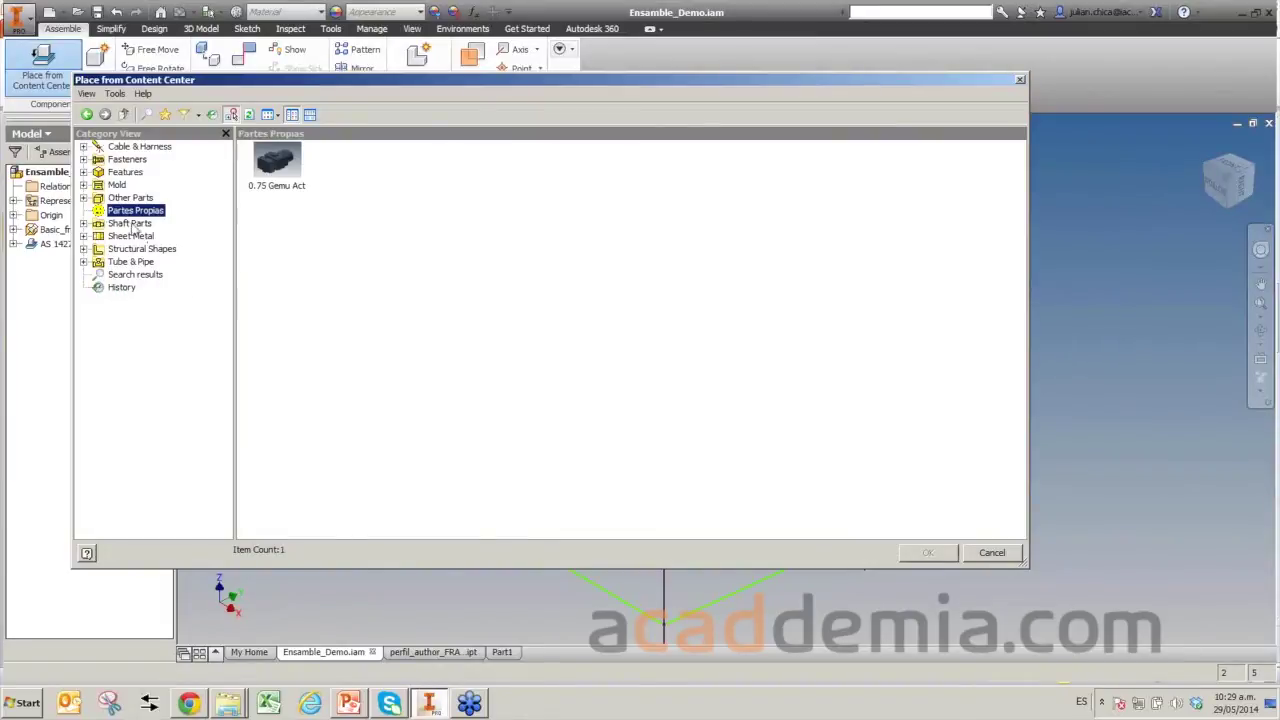
Browse Fasteners > Bolts > Countersunk, select BS 4183, then show Fasteners' subfolders.
left_click(84, 185)
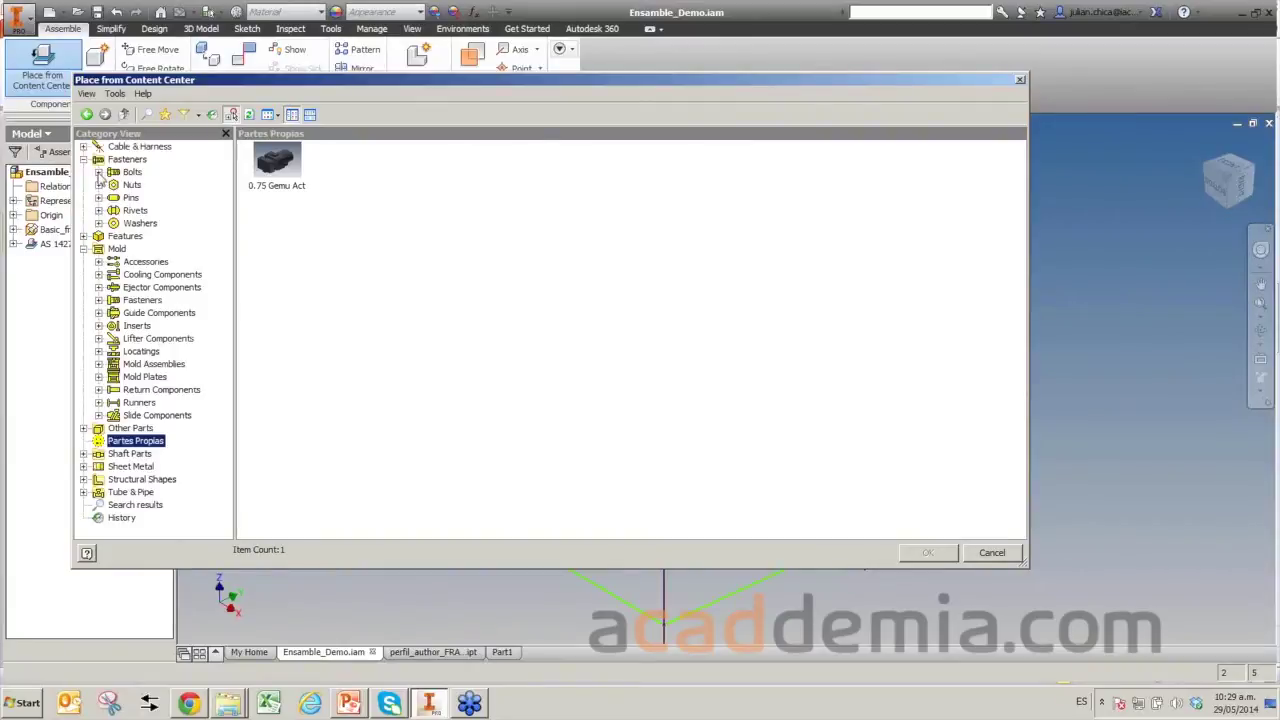
left_click(99, 172)
left_click(162, 185)
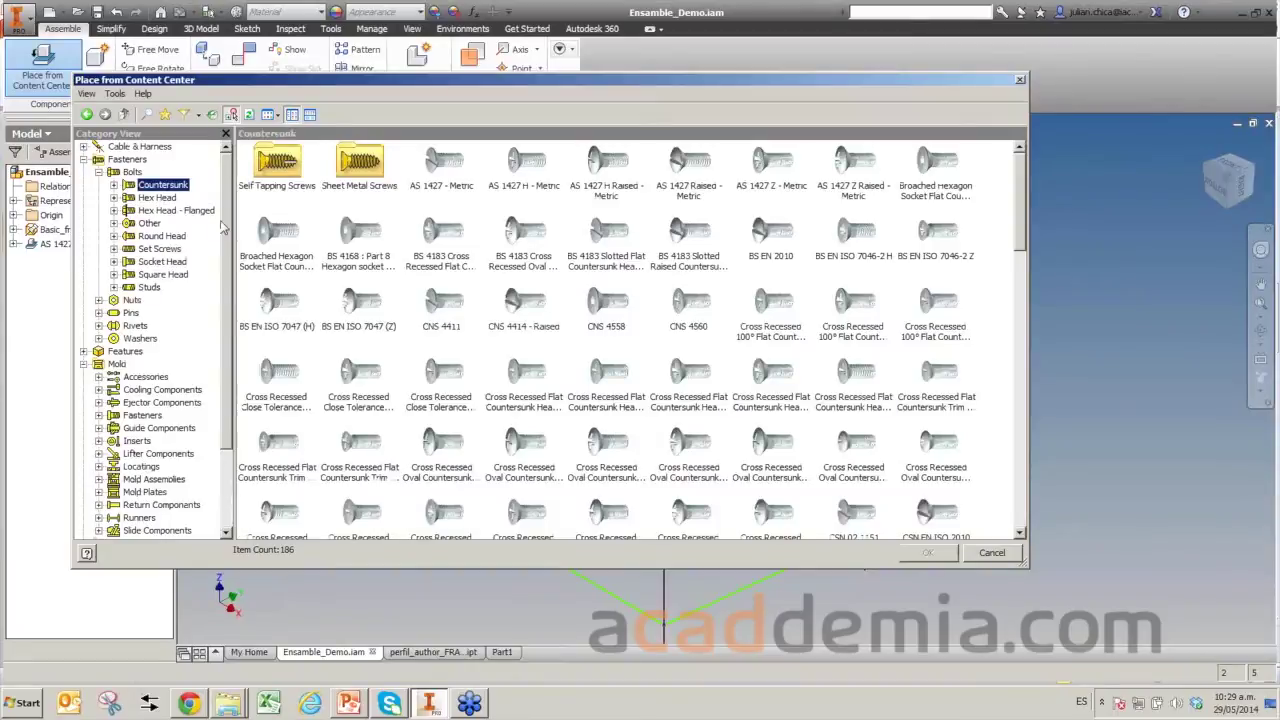
left_click(522, 275)
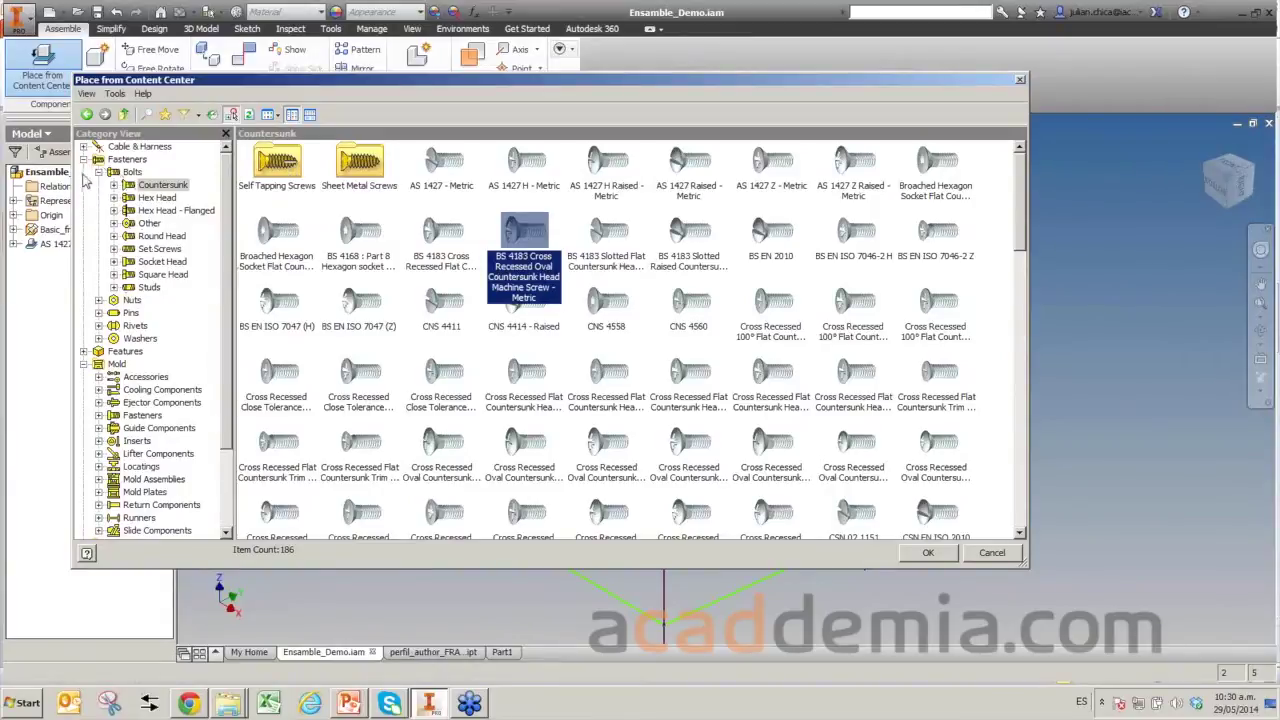
left_click(84, 159)
left_click(84, 185)
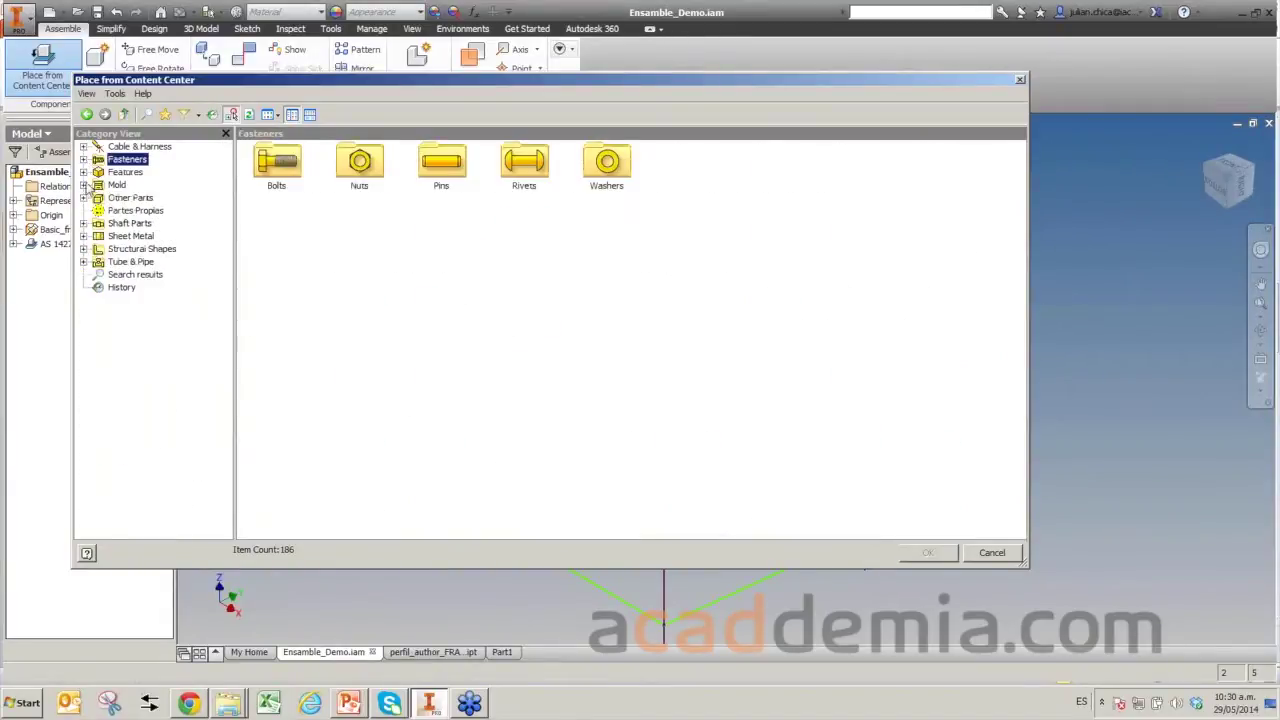
Browse Partes Propias to Structural Shapes > Tubos en X, view its X-profile family, then close.
left_click(134, 212)
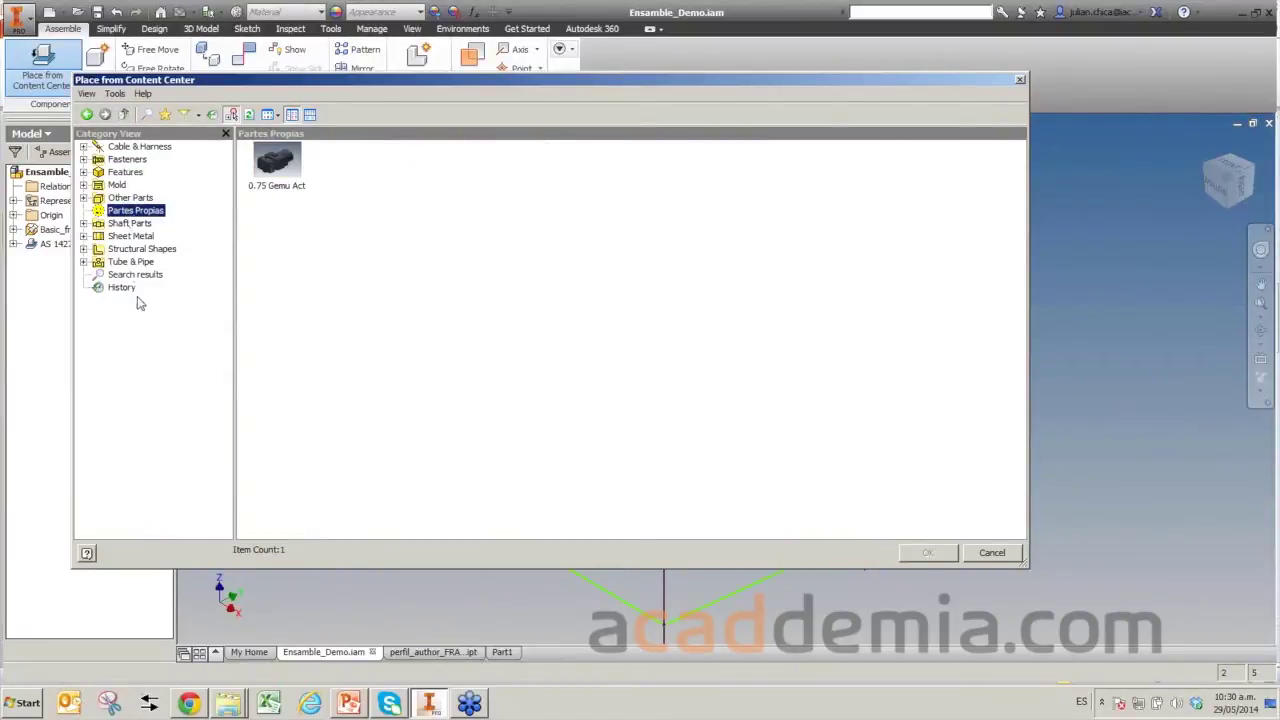
left_click(84, 249)
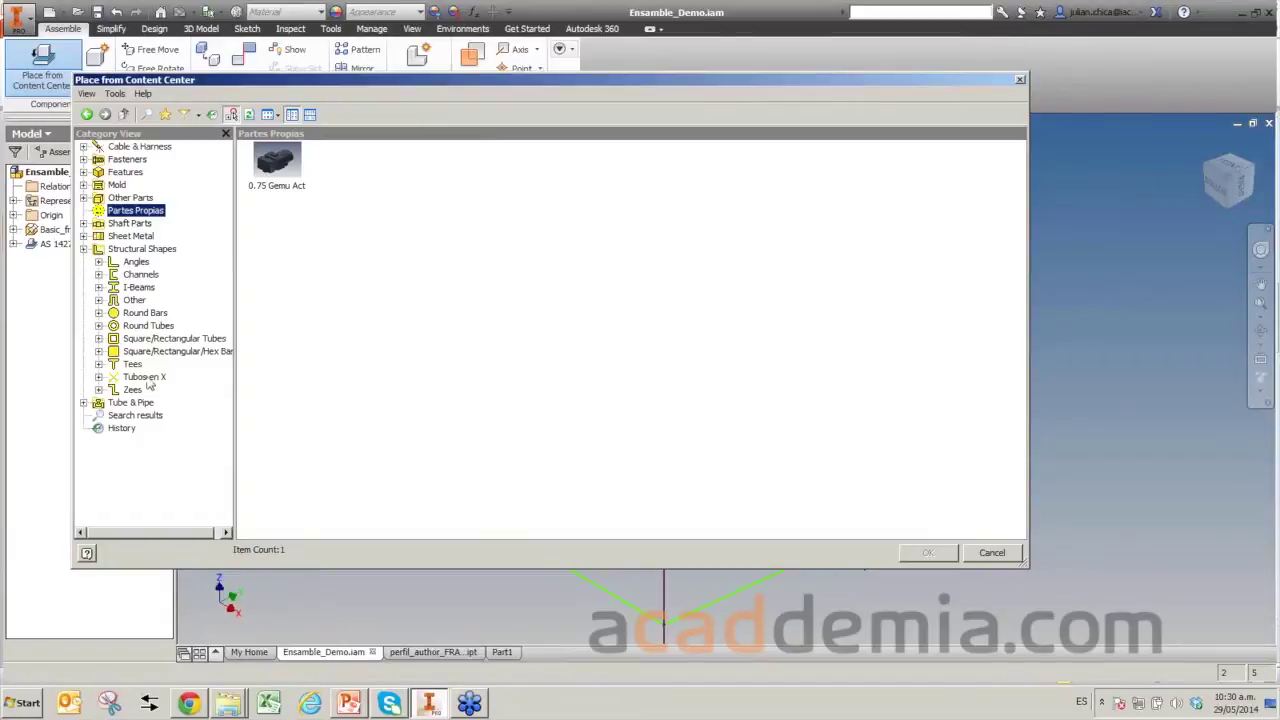
left_click(145, 378)
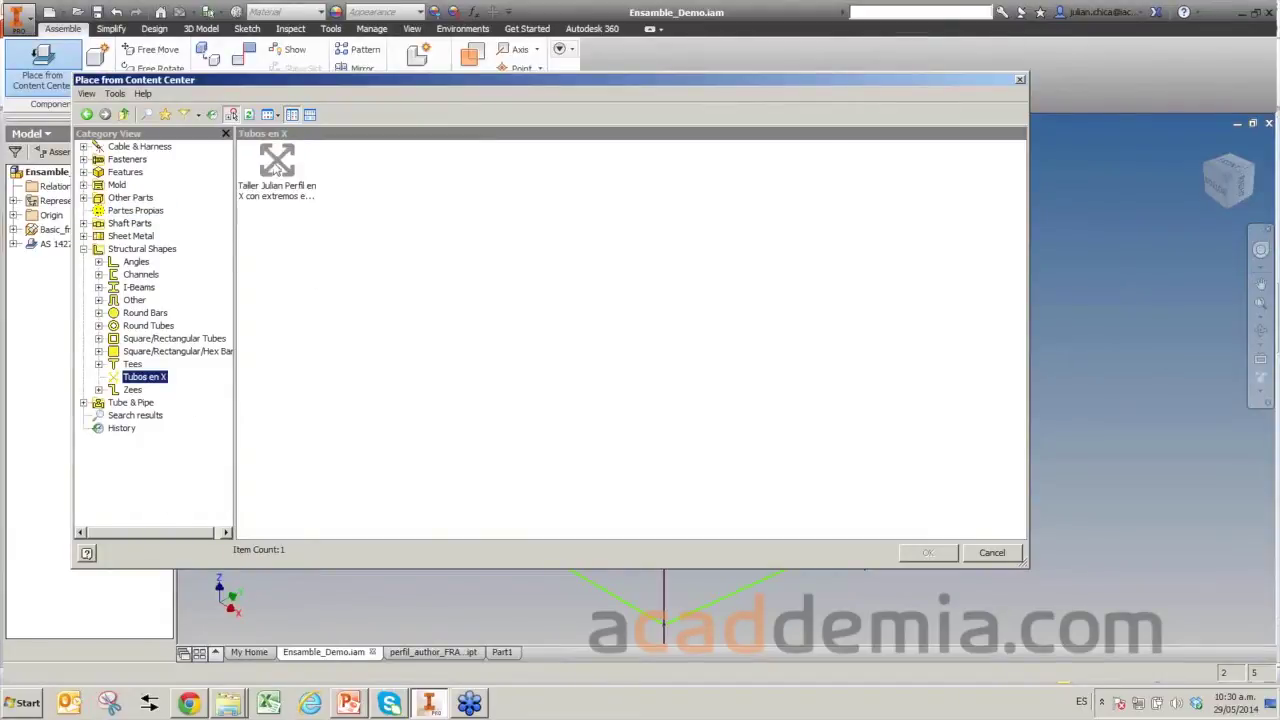
left_click(276, 165)
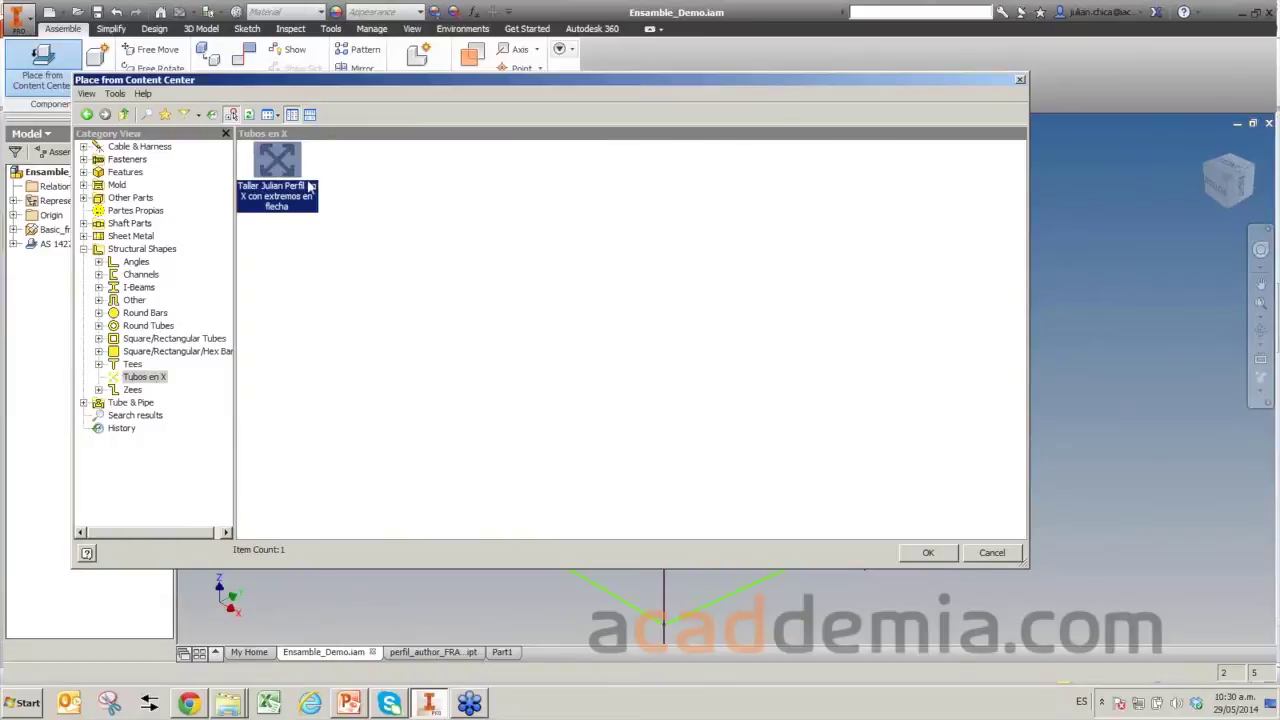
left_click(922, 197)
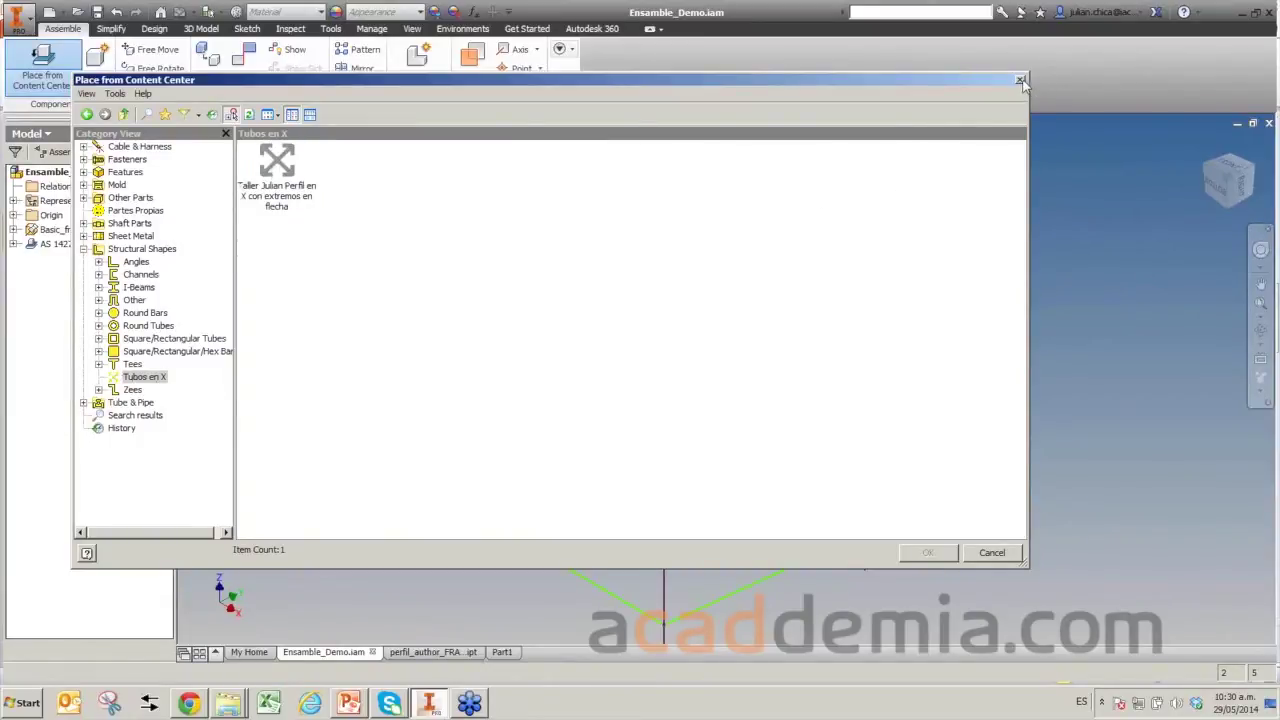
left_click(1020, 80)
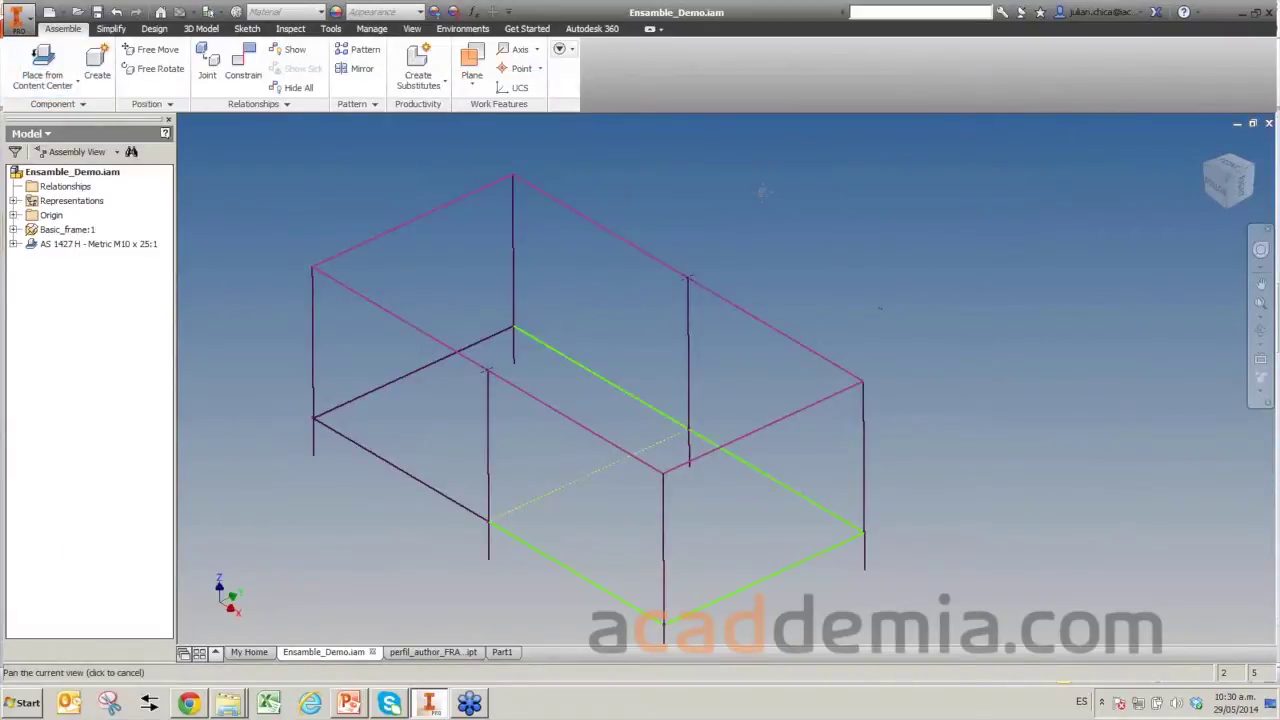
Launch the Content Center Editor from Manage and set Library View to Merged View.
middle_click_drag(779, 191, 865, 176)
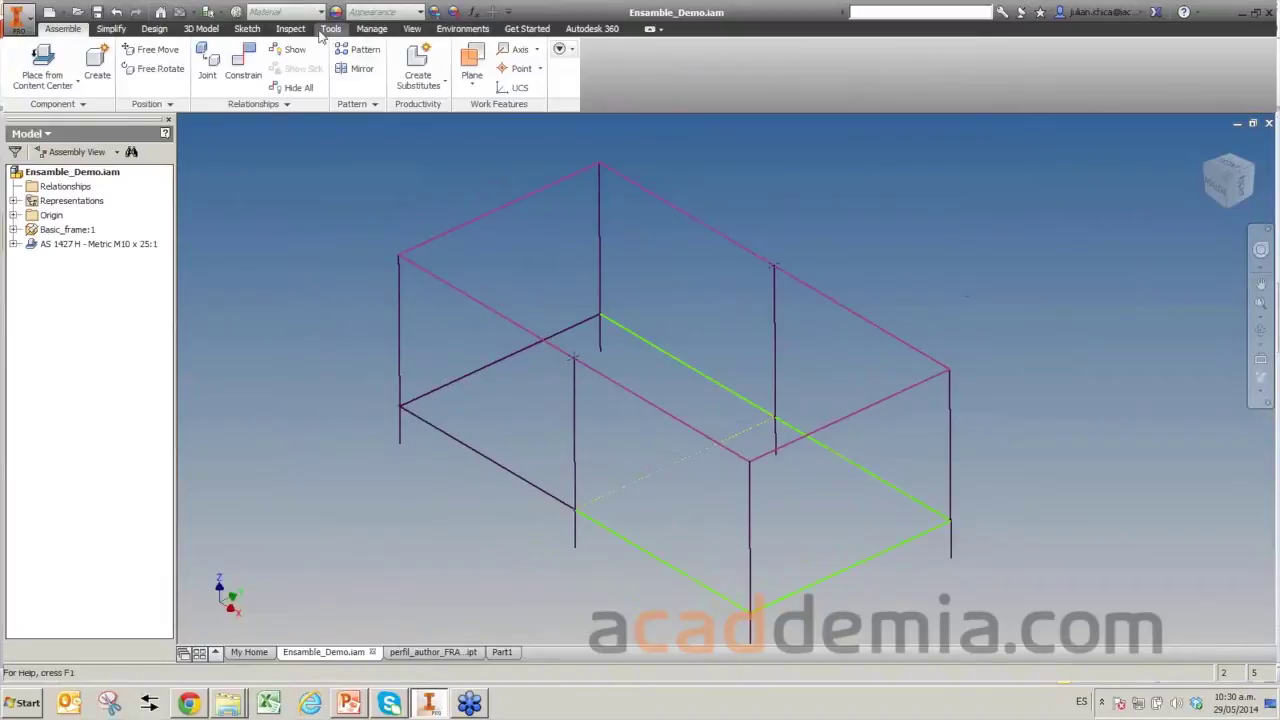
left_click(380, 32)
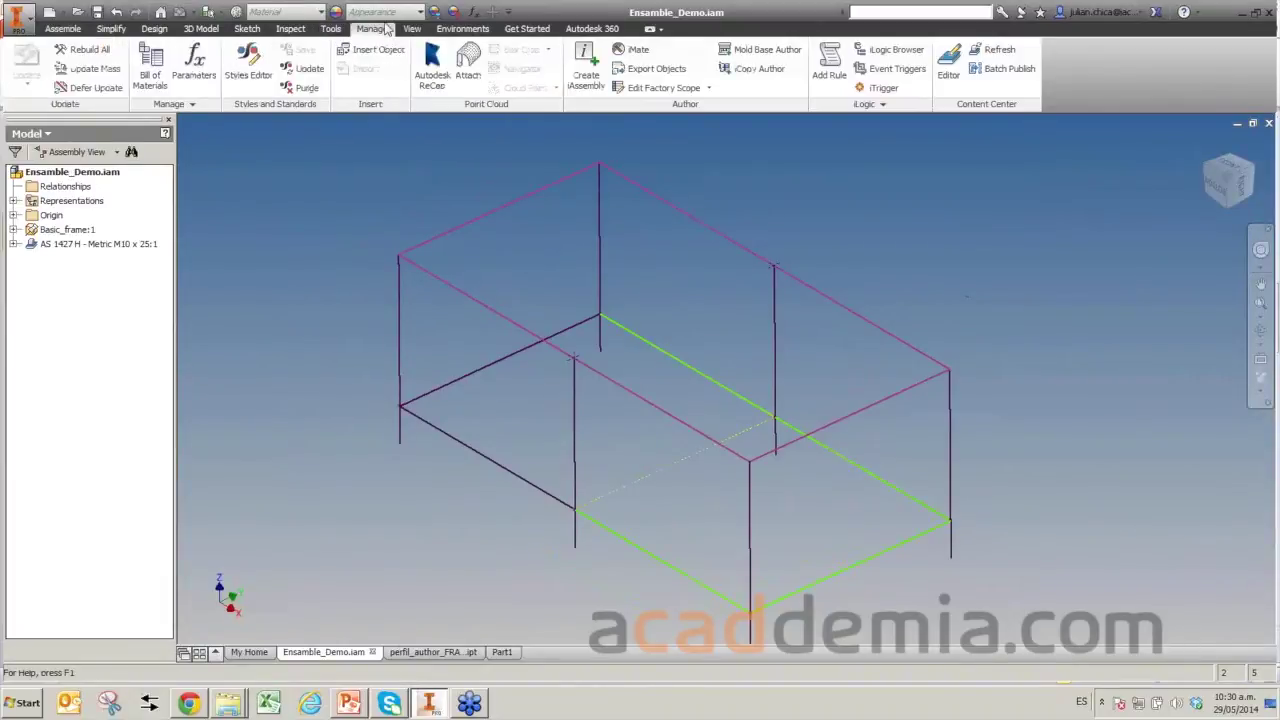
left_click(950, 66)
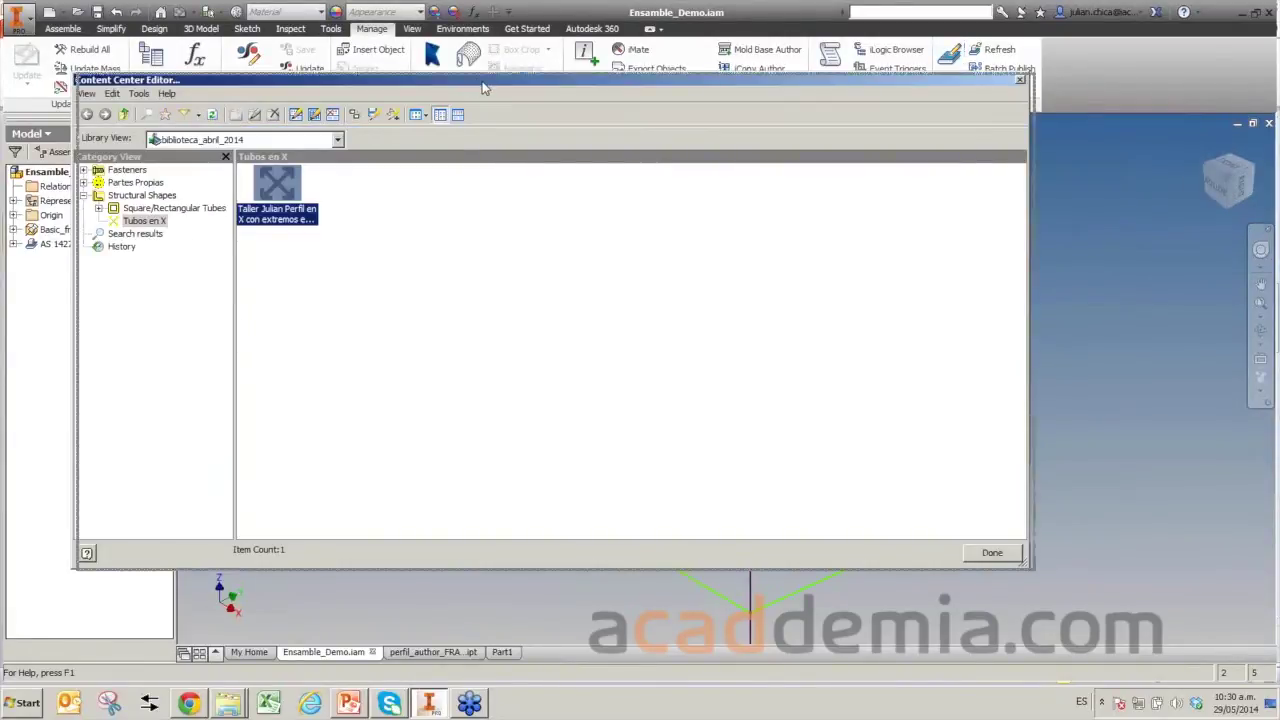
mouse_move(478, 87)
left_mouse_down()
mouse_move(616, 100)
mouse_move(596, 99)
left_mouse_up()
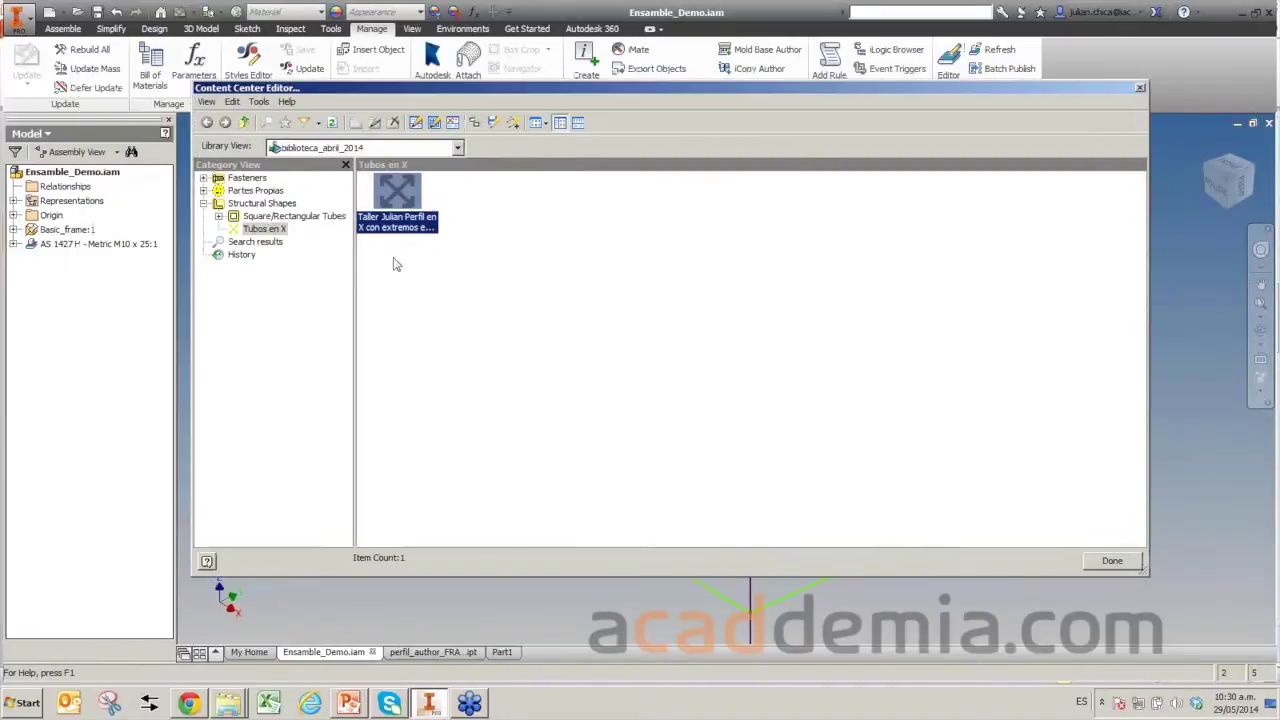
left_click(457, 147)
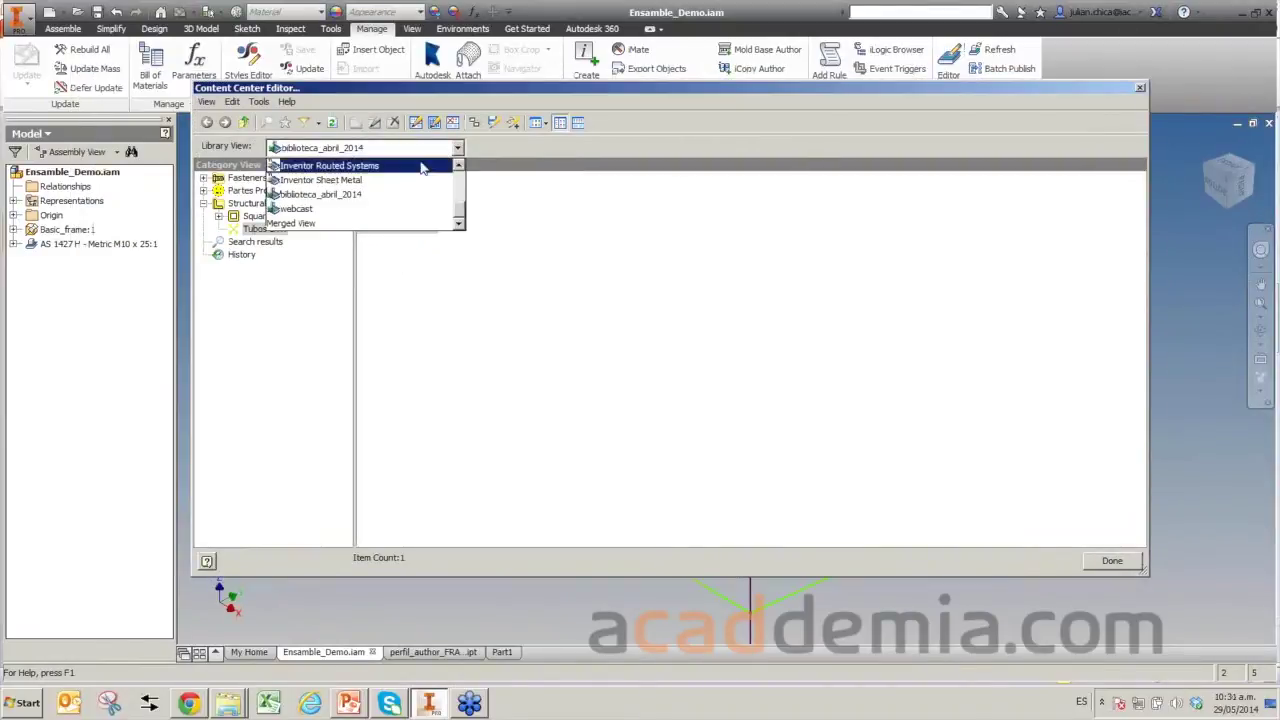
left_click(294, 224)
Browse Fasteners, Structural Shapes and Washers, then switch Library View to biblioteca_abril_2014.
left_click(457, 148)
left_click(457, 148)
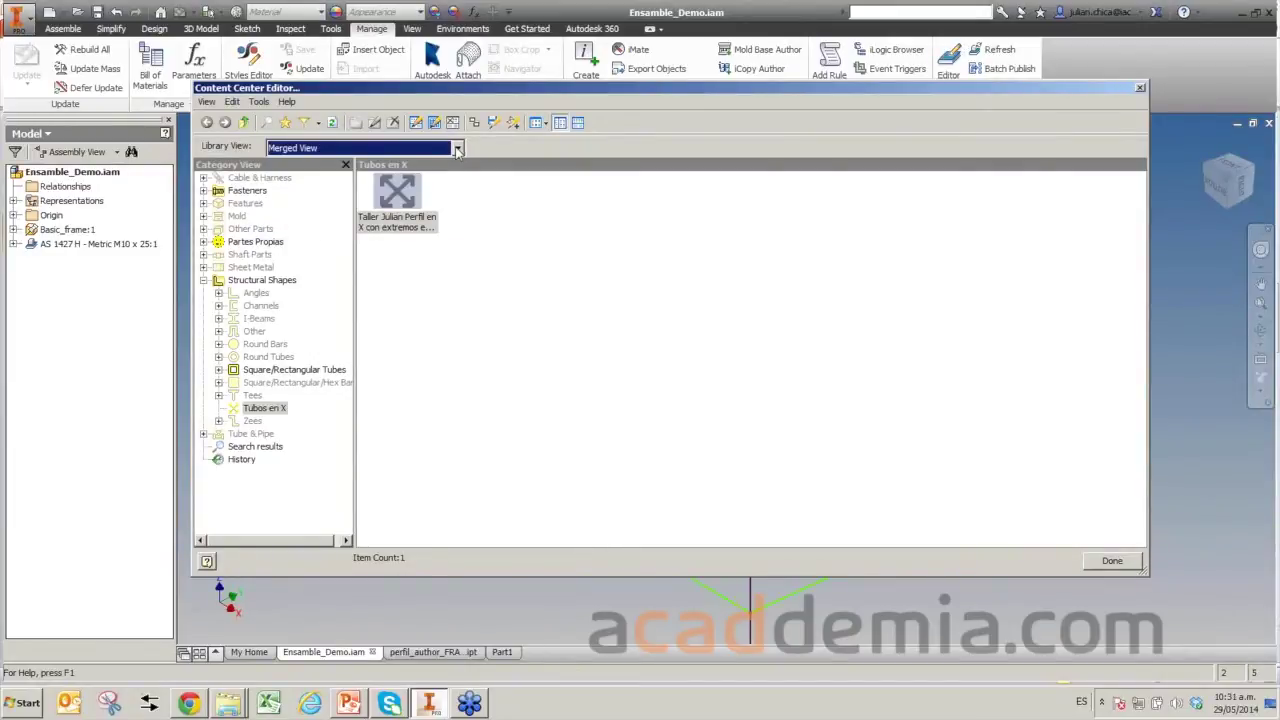
left_click(204, 190)
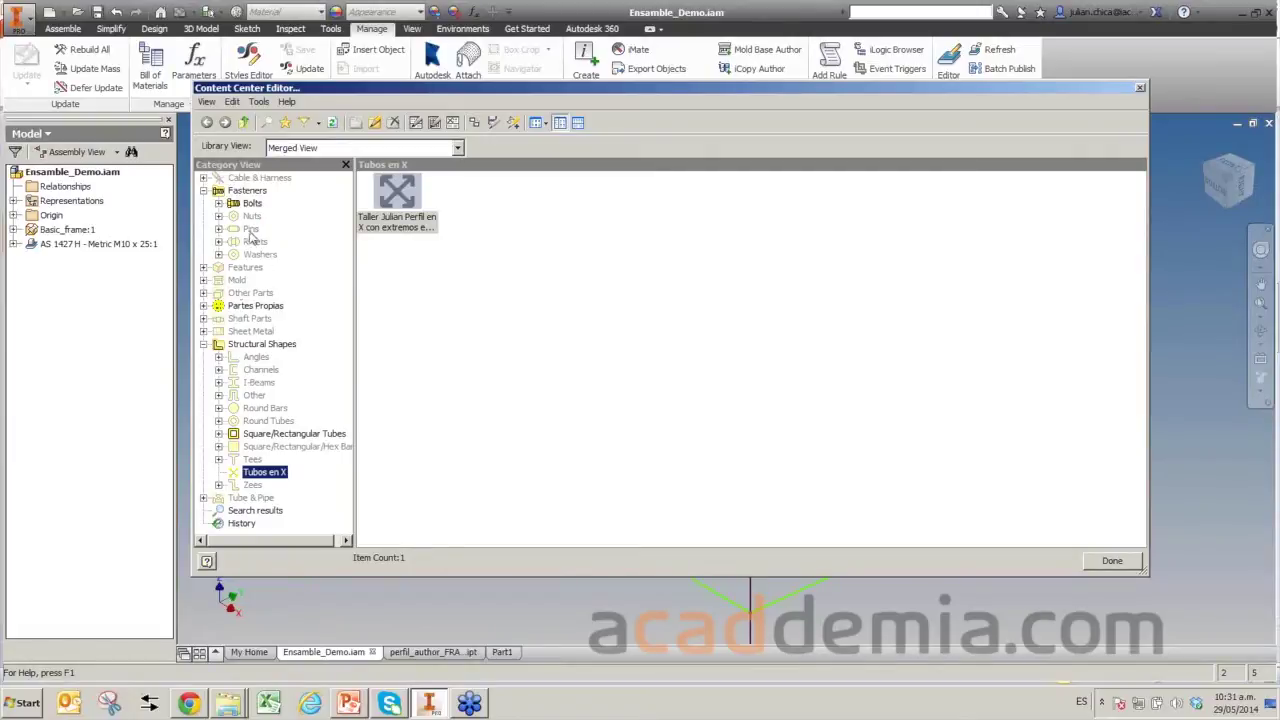
left_click(236, 344)
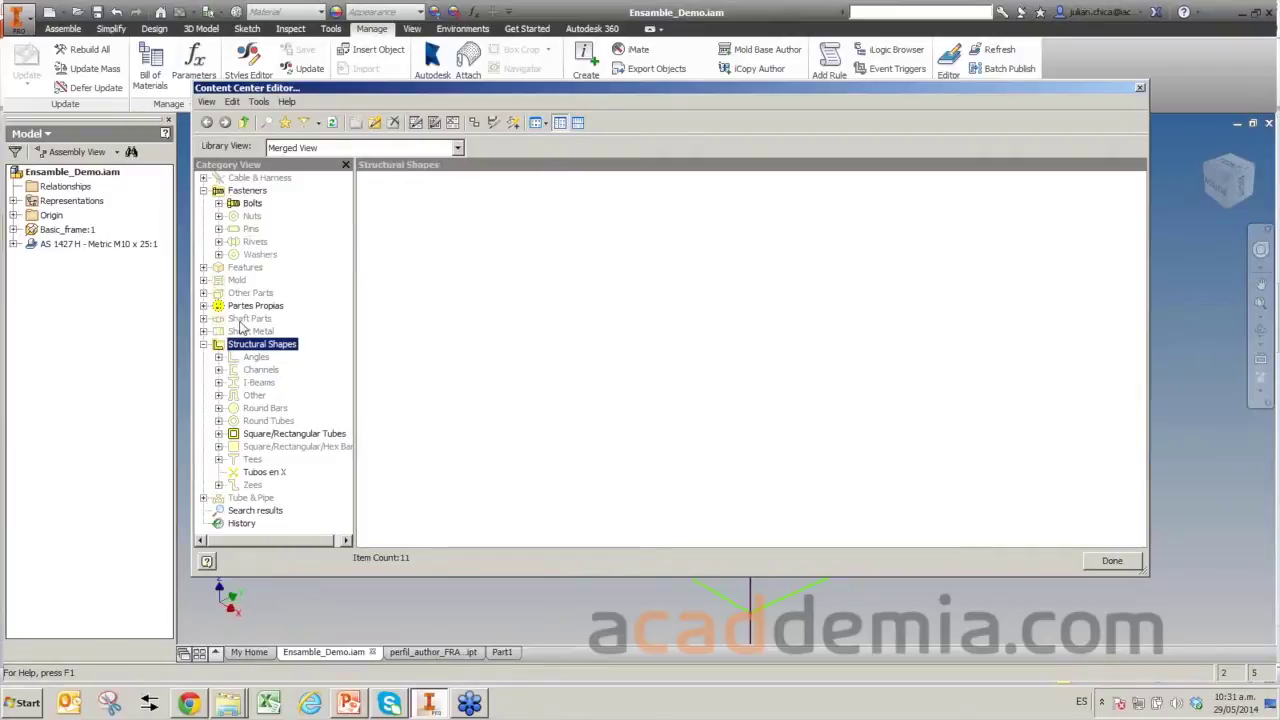
left_click(247, 190)
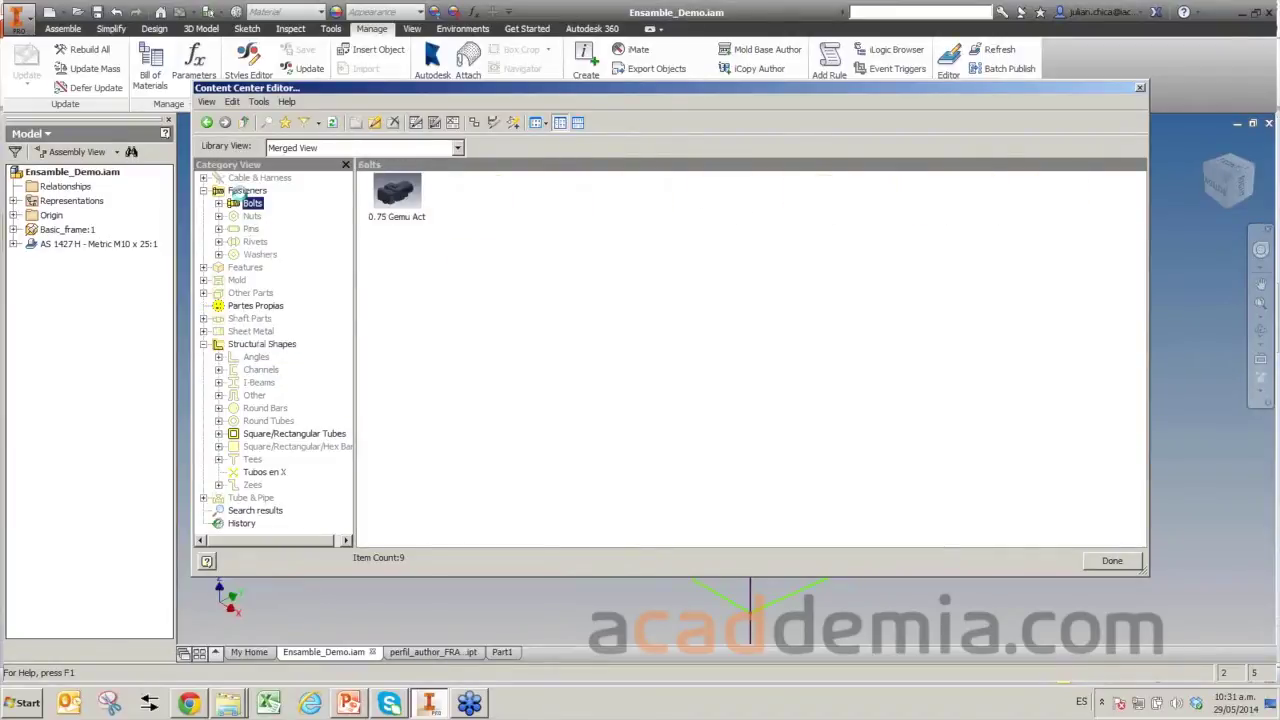
left_click(251, 216)
left_click(259, 254)
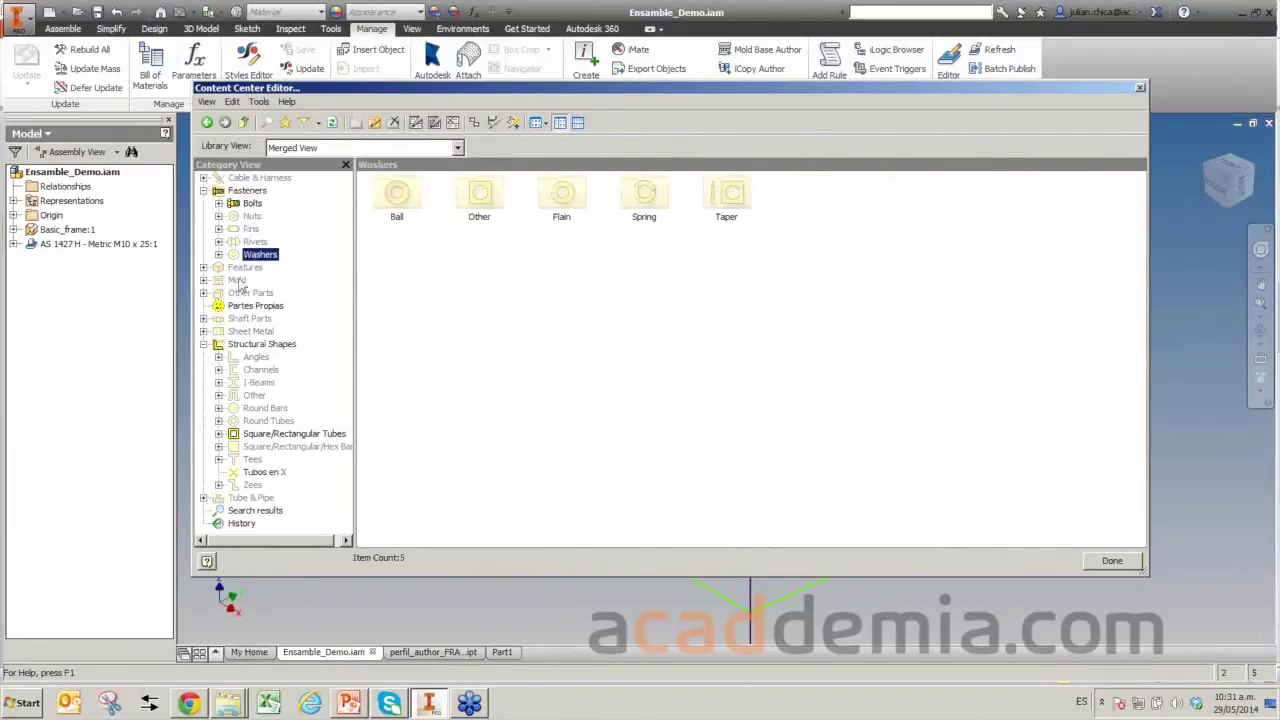
left_click(457, 148)
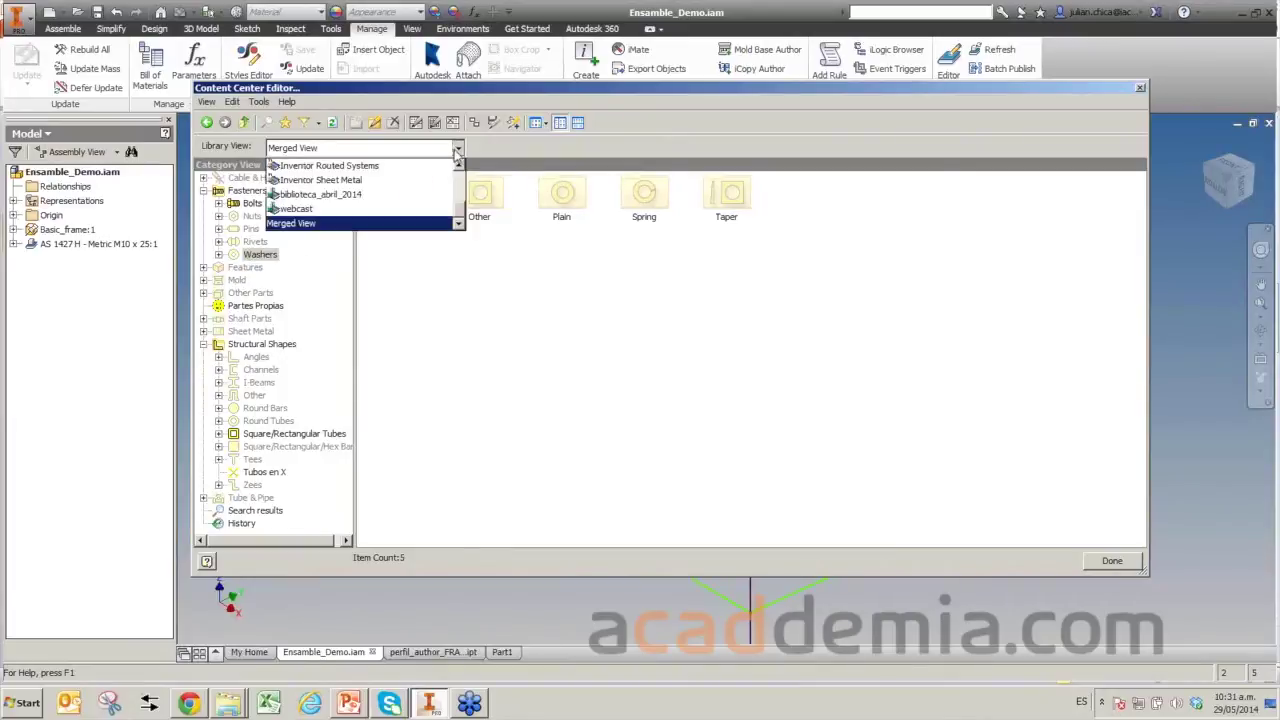
left_click(318, 194)
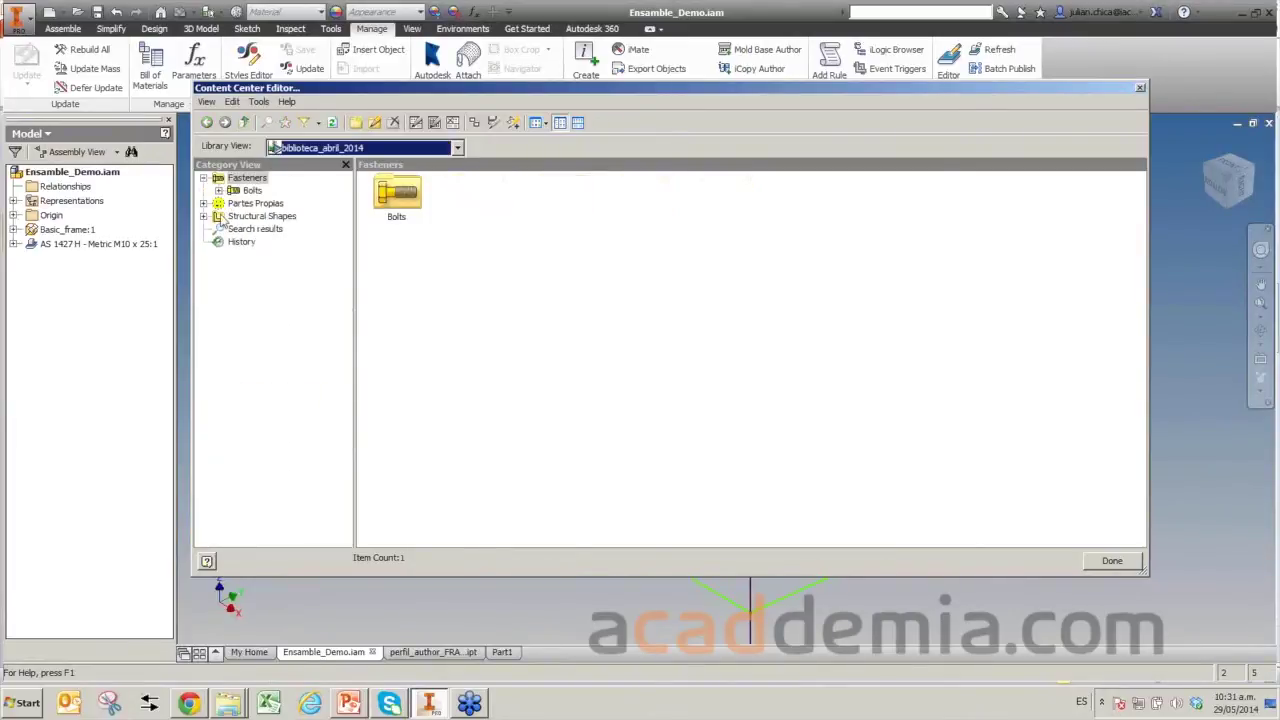
In biblioteca_abril_2014, view Partes Propias, Structural Shapes > Tubos en X, and expanded Bolts.
left_click(254, 204)
left_click(205, 217)
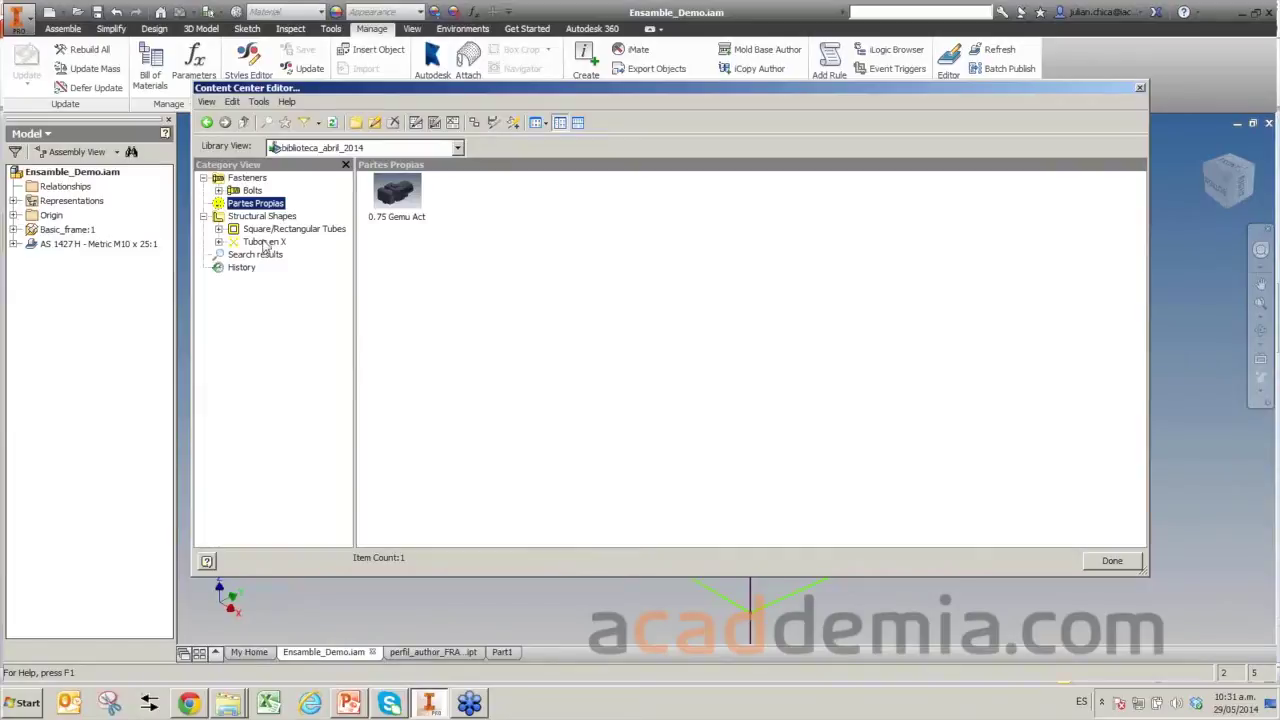
left_click(264, 242)
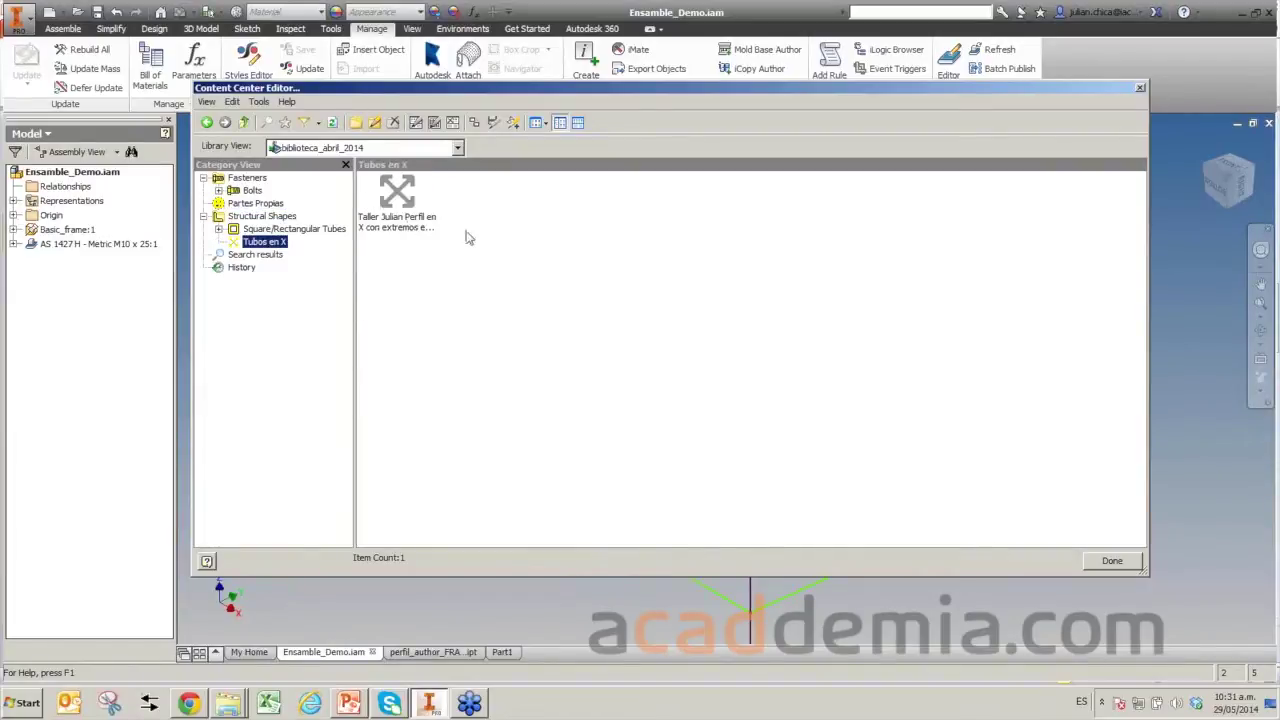
left_click(517, 238)
left_click(219, 190)
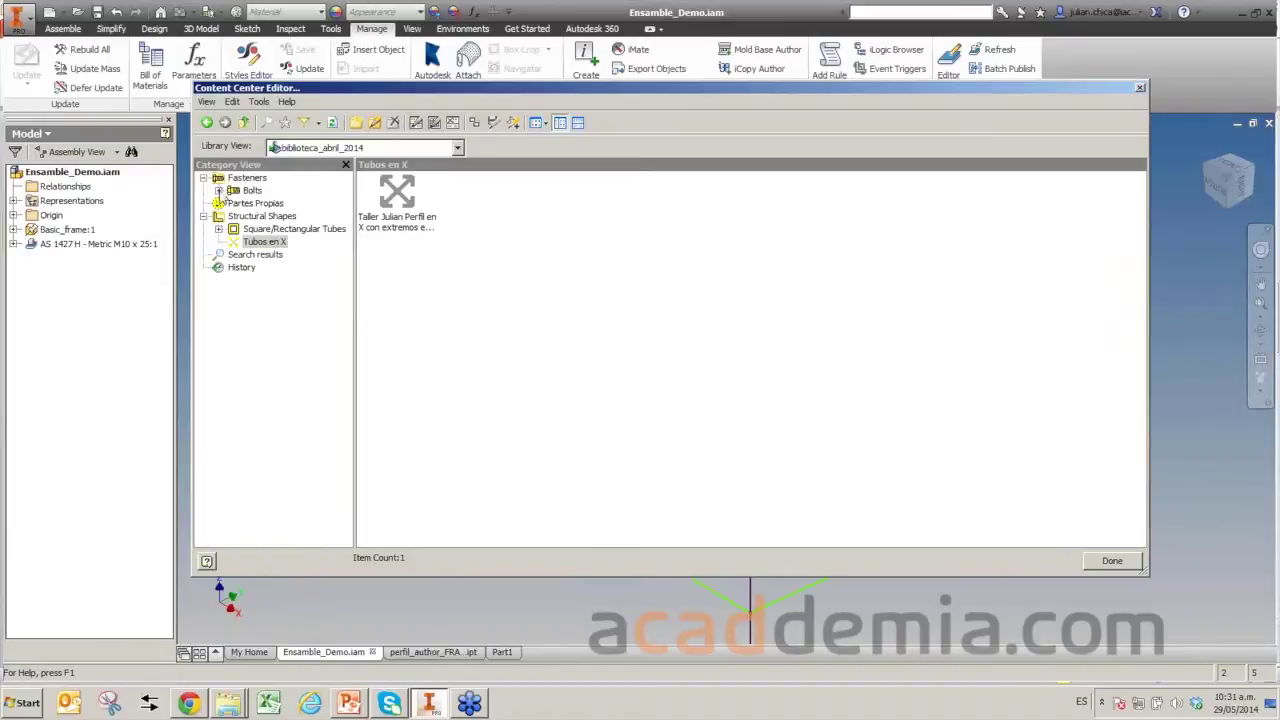
left_click(457, 148)
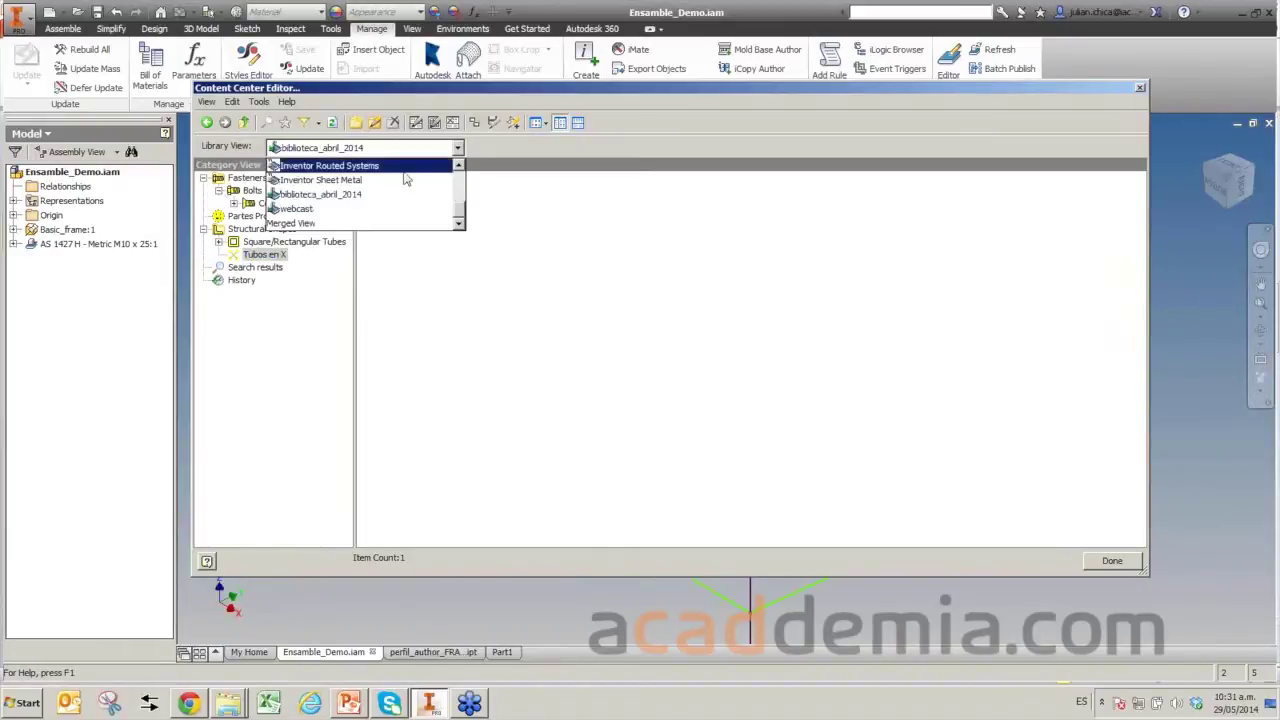
Return to Merged View, browse Fasteners > Nuts > Hex, and right-click the ANSI B18.2.4.2M family.
left_click(312, 223)
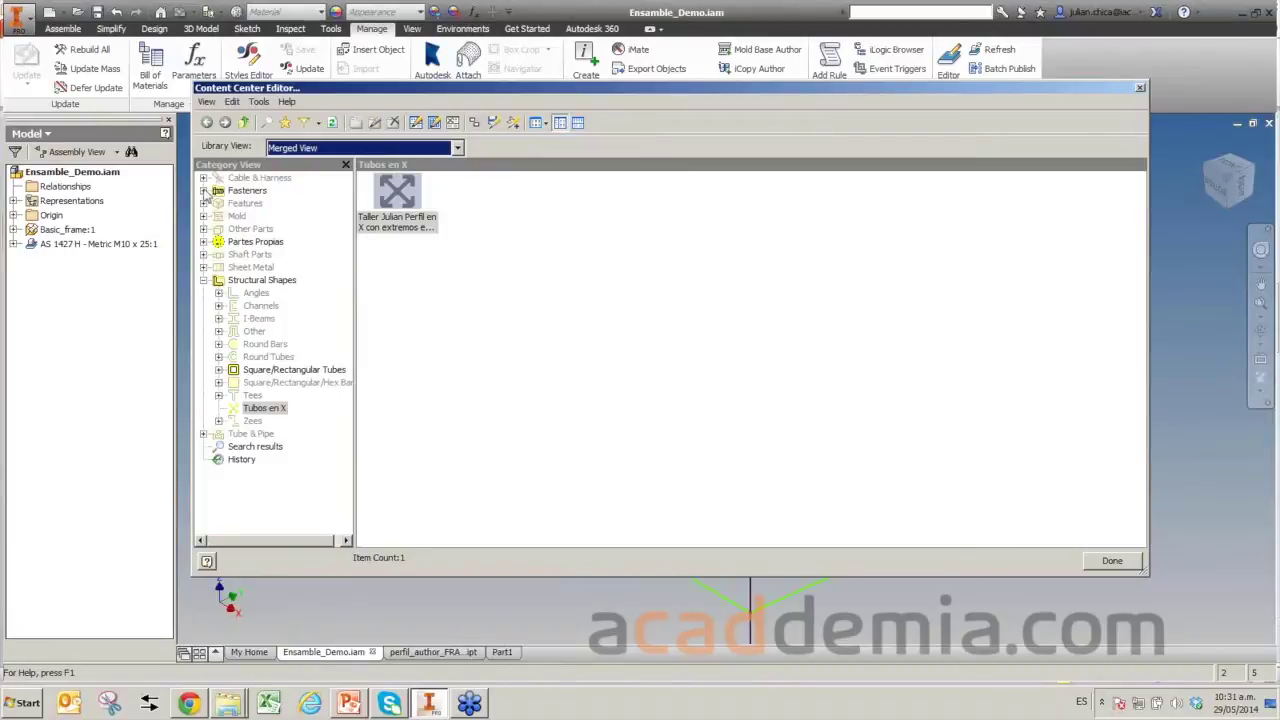
left_click(203, 190)
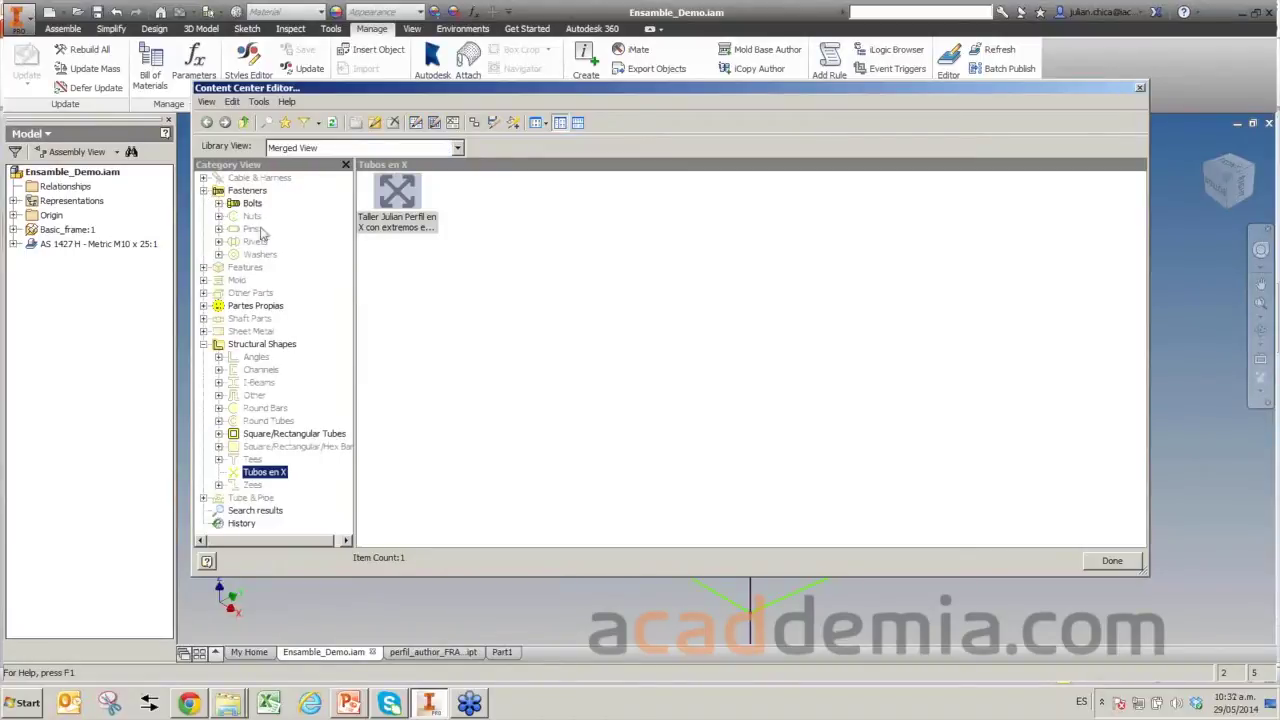
left_click(219, 216)
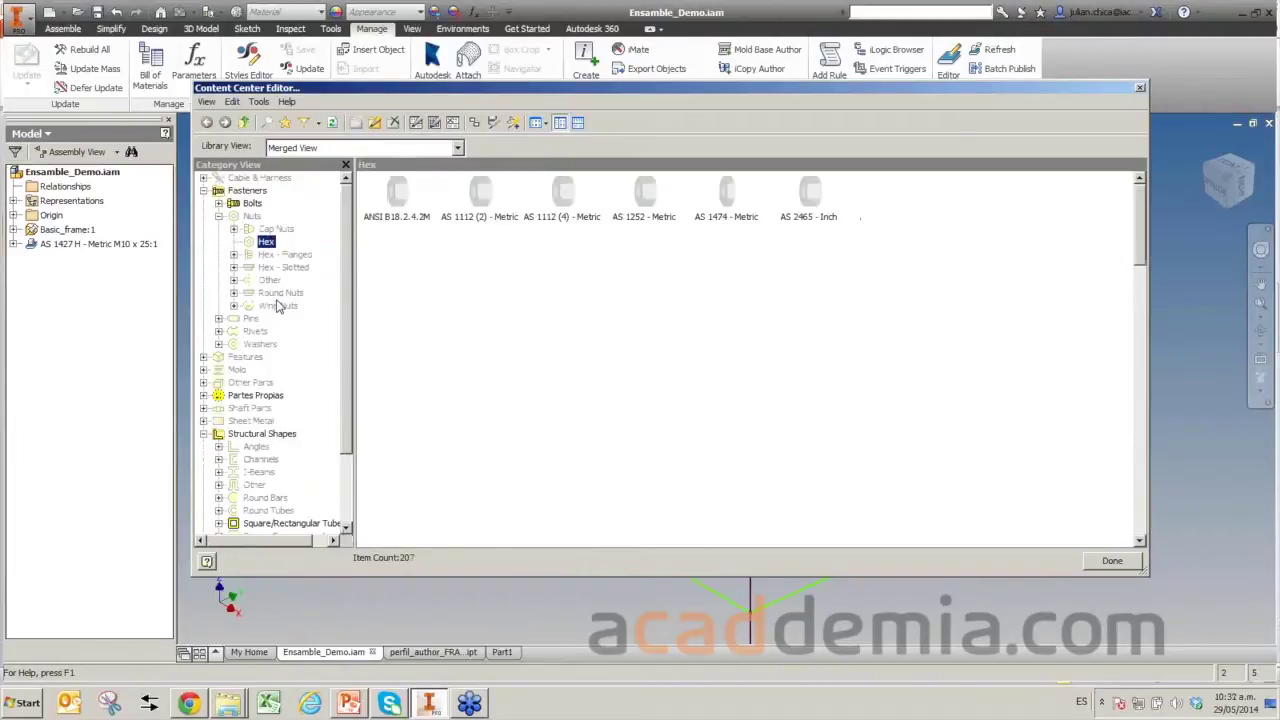
left_click(396, 198)
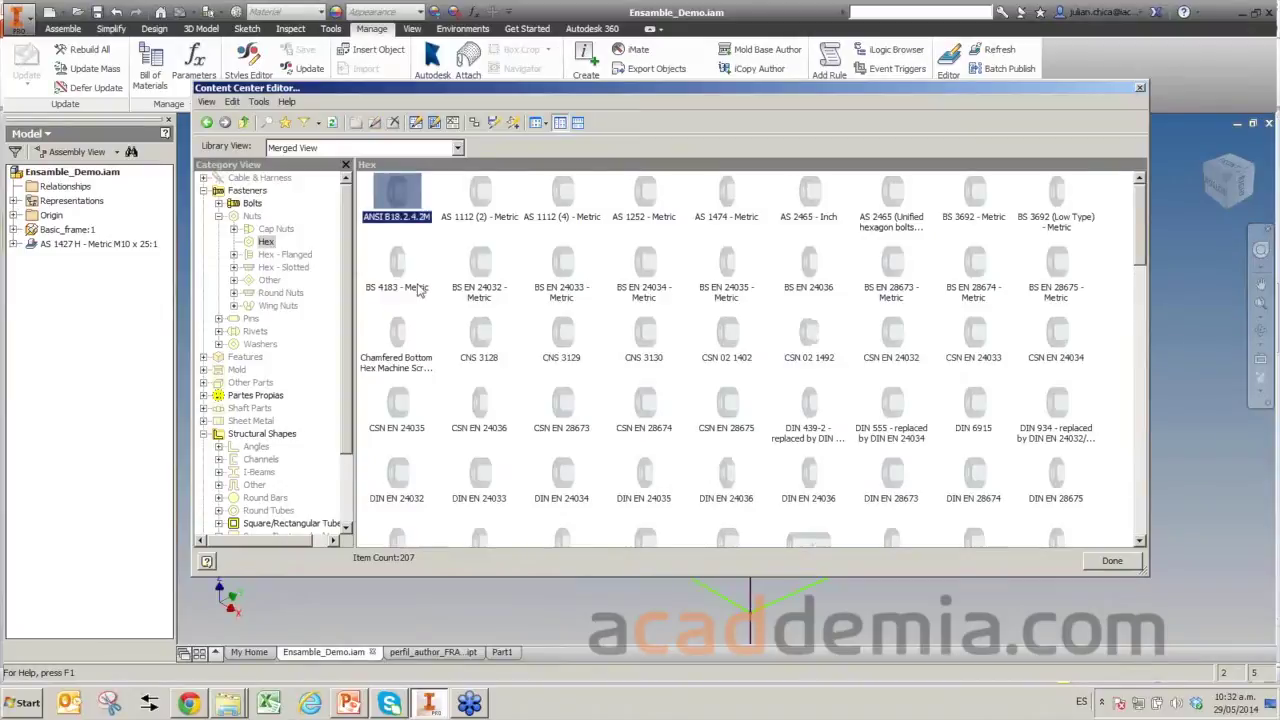
right_click(397, 193)
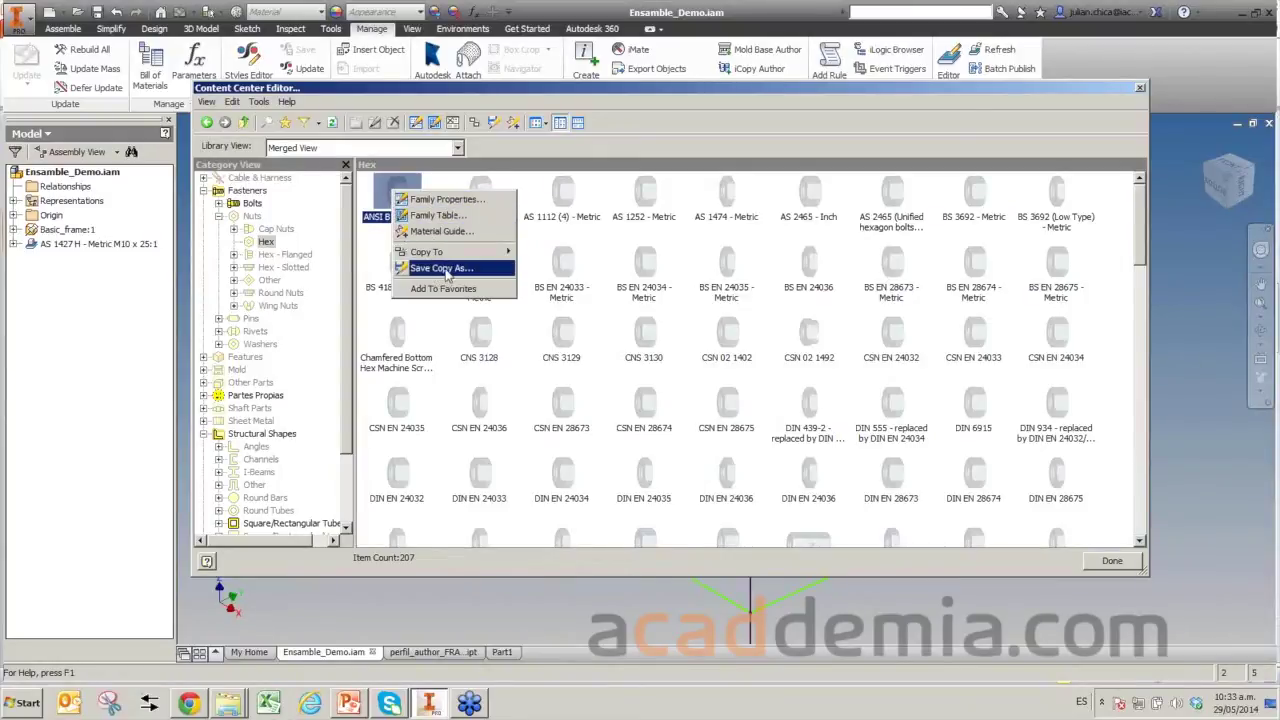
Choose Save Copy As for ANSI B18.2.4.2M and open the destination library list.
left_click(443, 270)
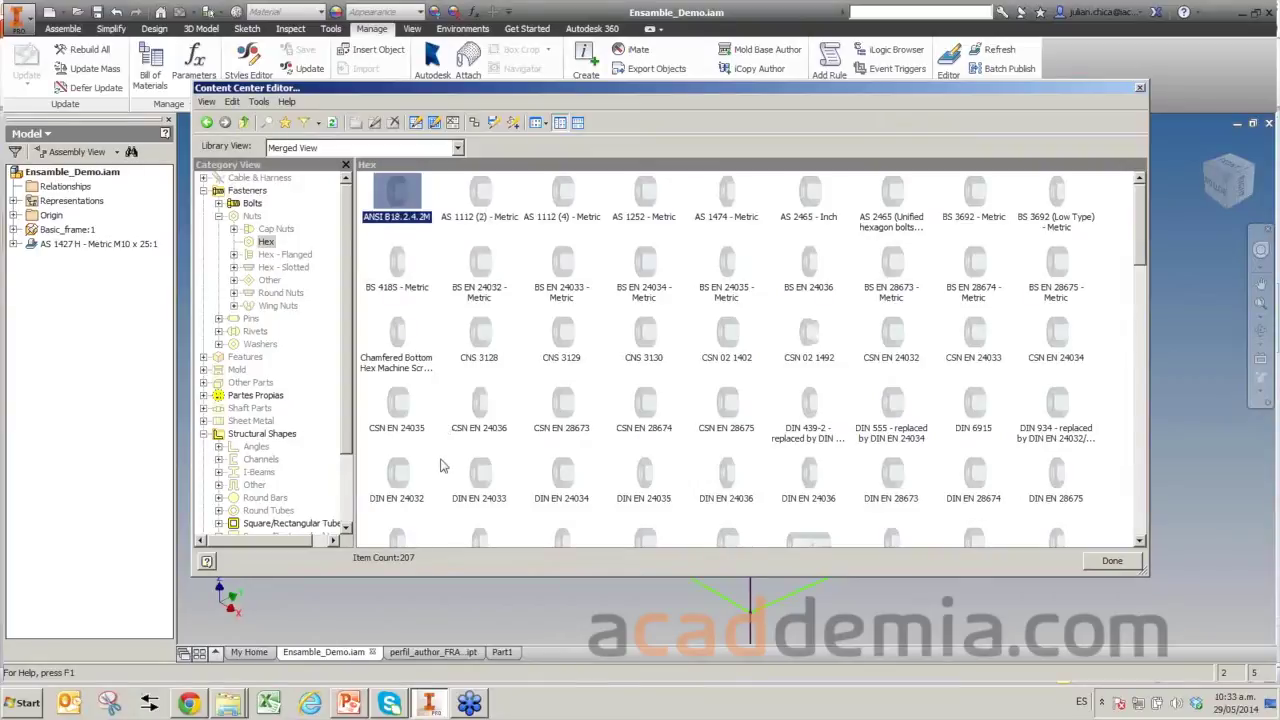
left_click(684, 191)
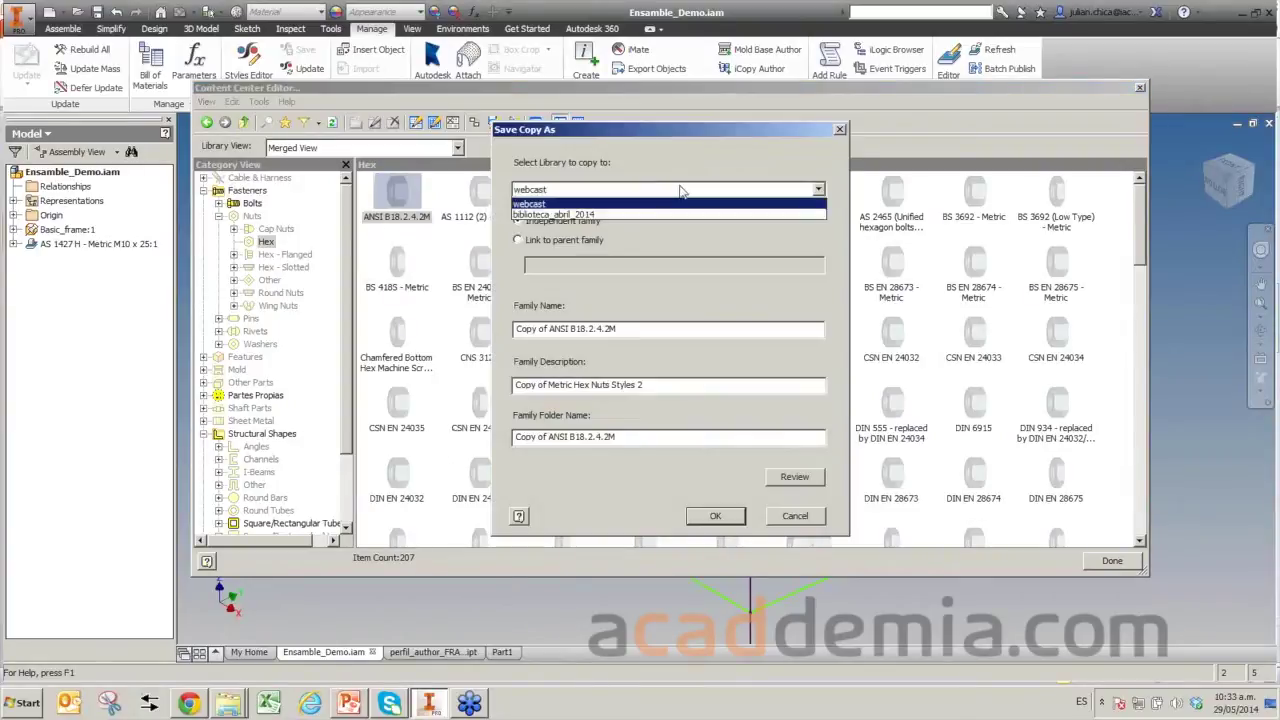
Target biblioteca_abril_2014, rename the family 'Webcast ANSI B18.2.4.2M', and edit its description.
left_click(603, 218)
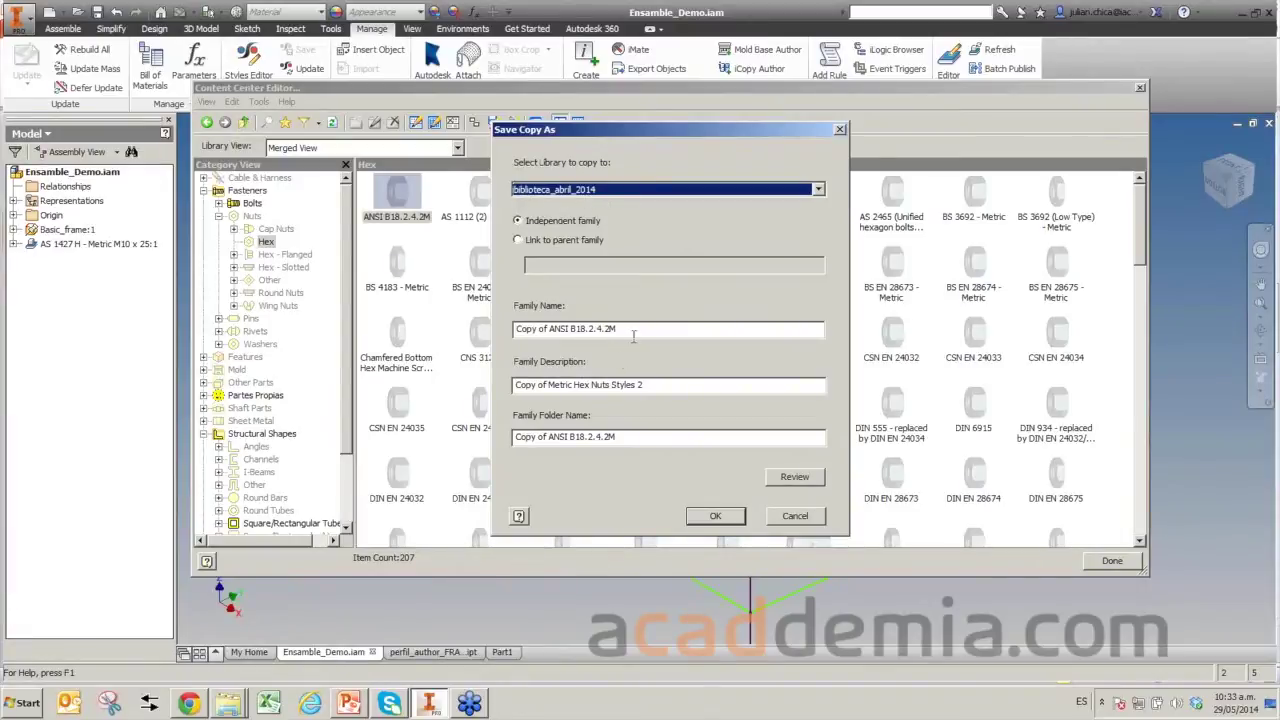
left_click_drag(549, 331, 424, 328)
key("BackSpace")
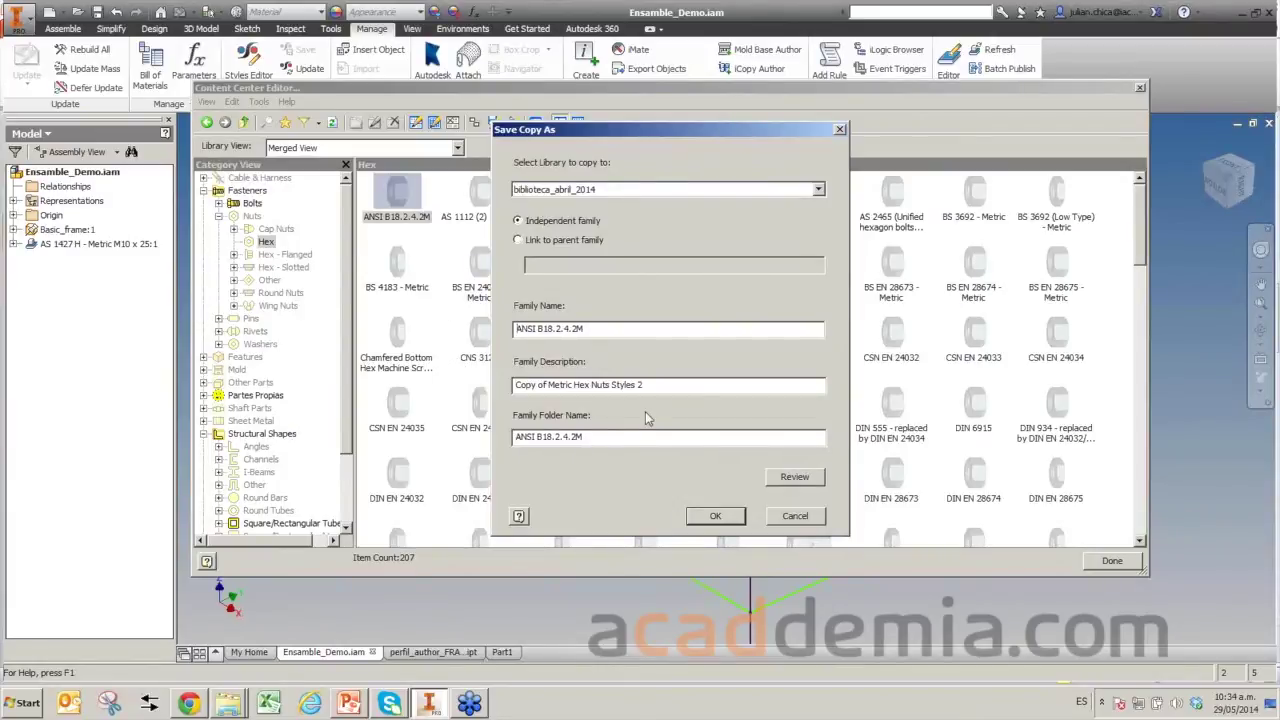
type("Webc")
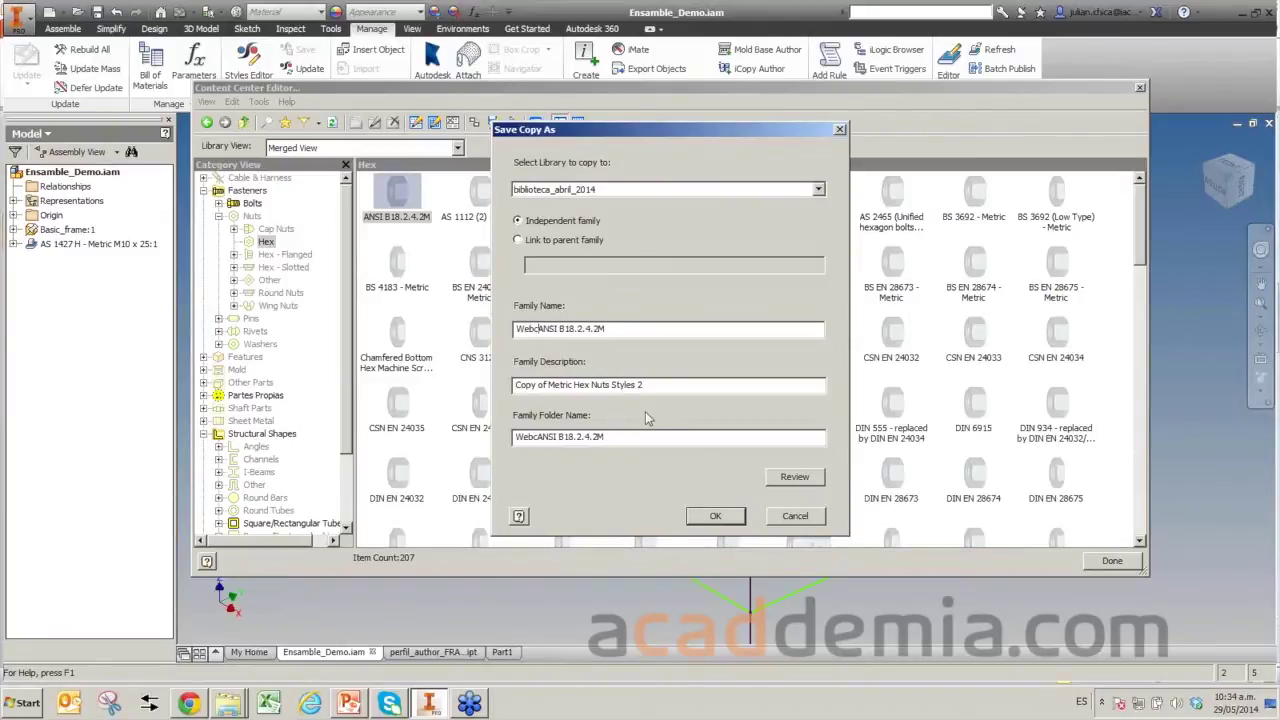
type("ast")
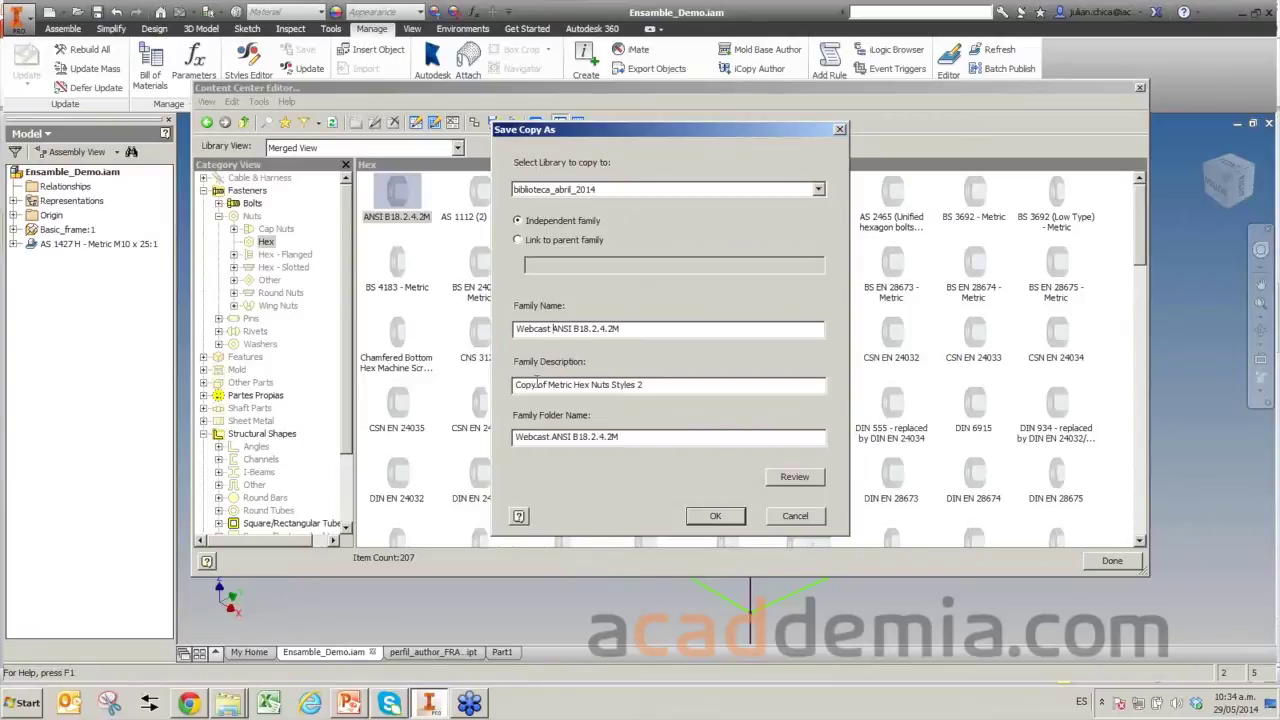
left_click_drag(549, 385, 516, 385)
key("BackSpace")
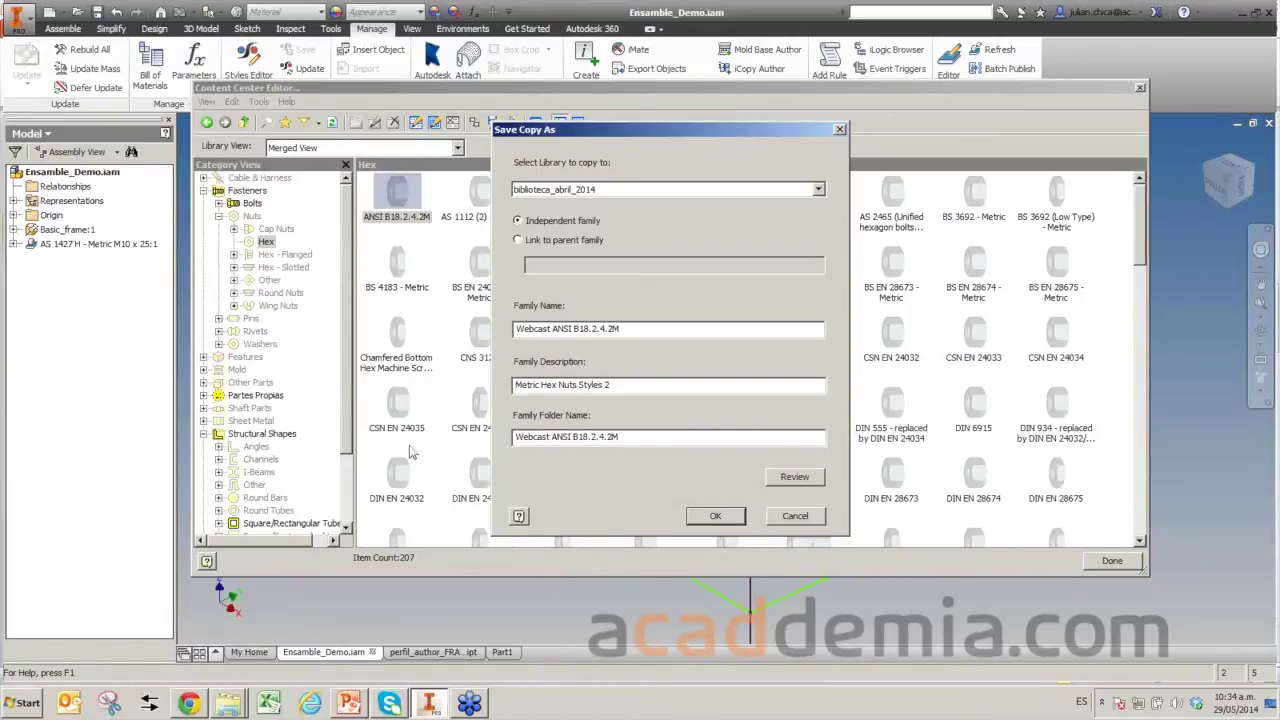
type("w")
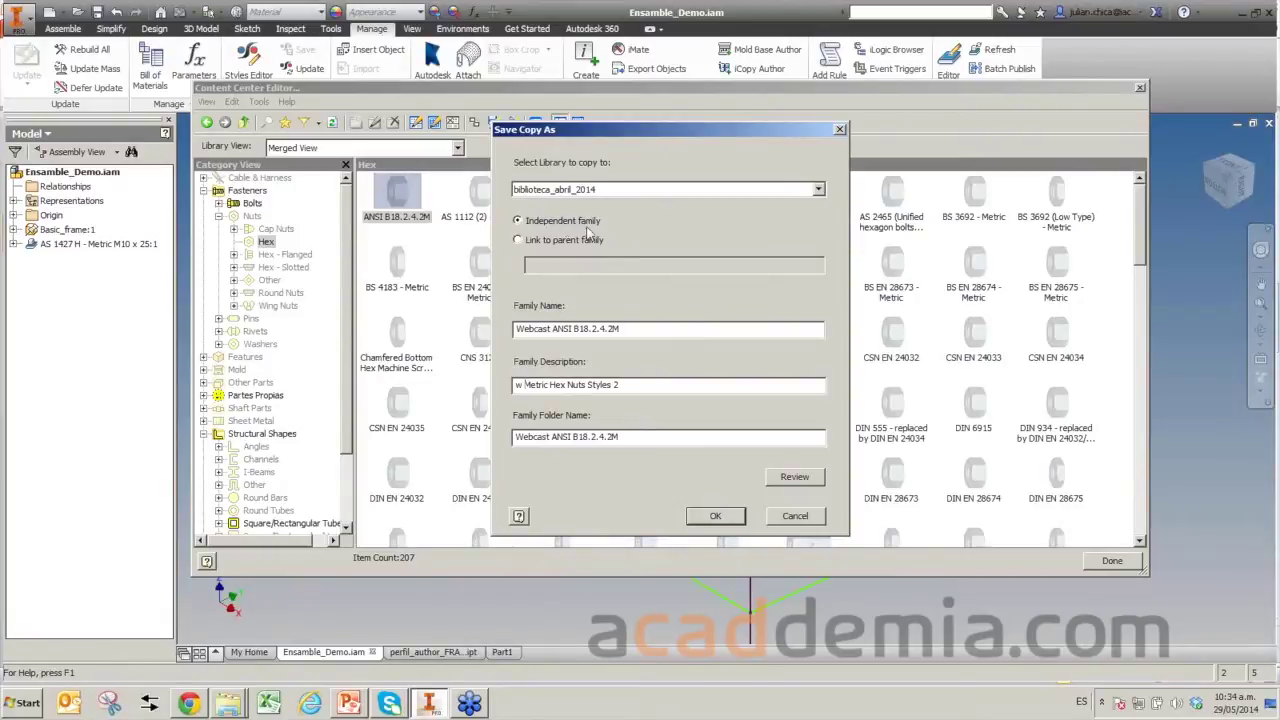
Keep the copy an Independent family and confirm the save.
left_click(518, 242)
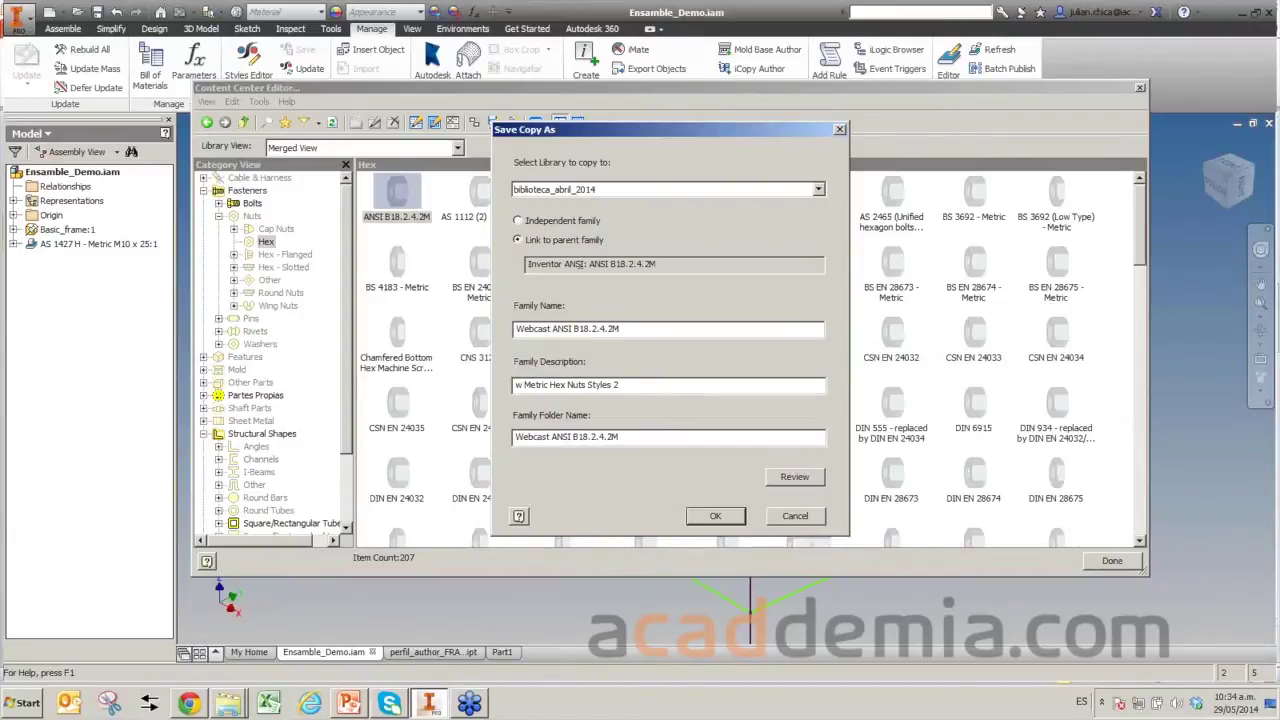
left_click_drag(651, 266, 493, 268)
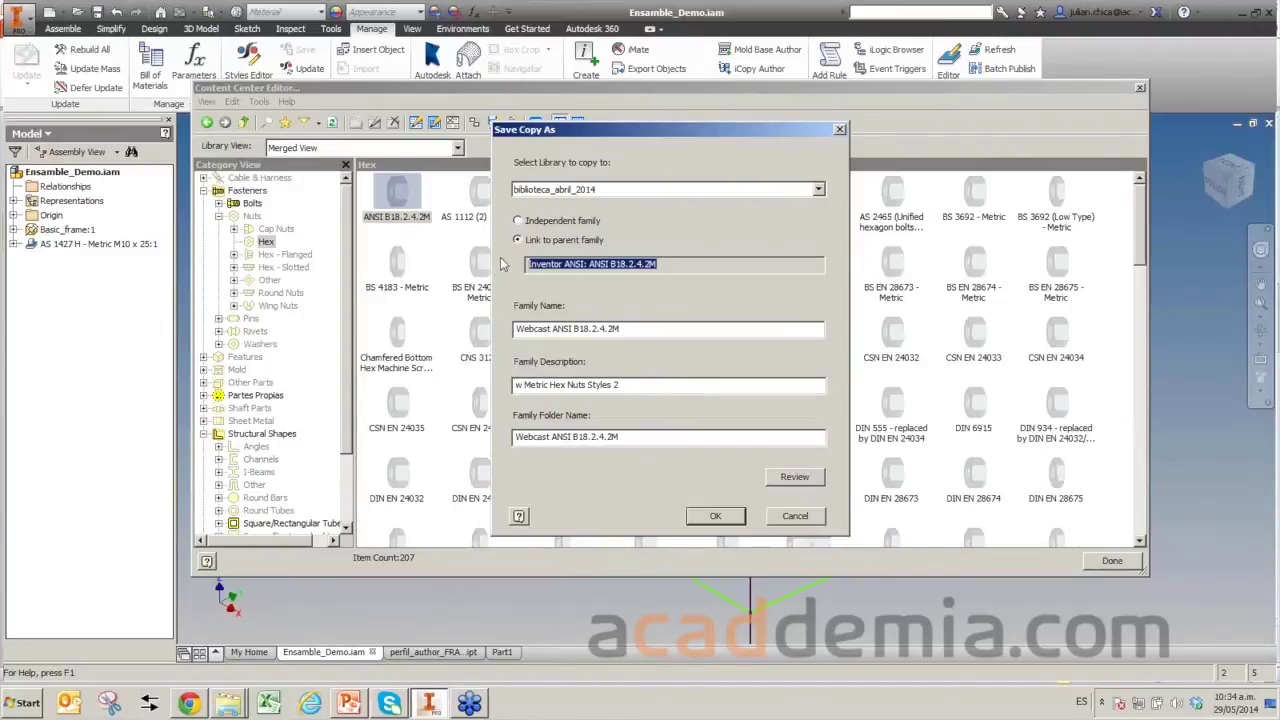
left_click(517, 220)
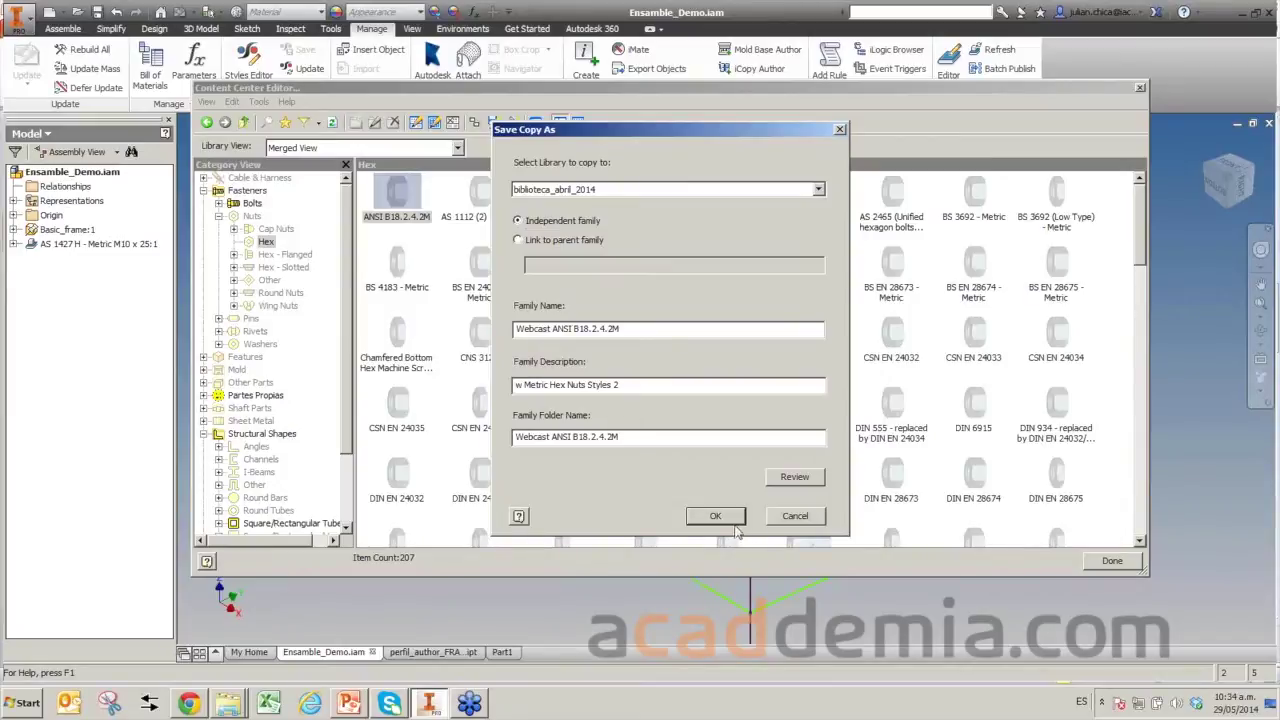
left_click(724, 524)
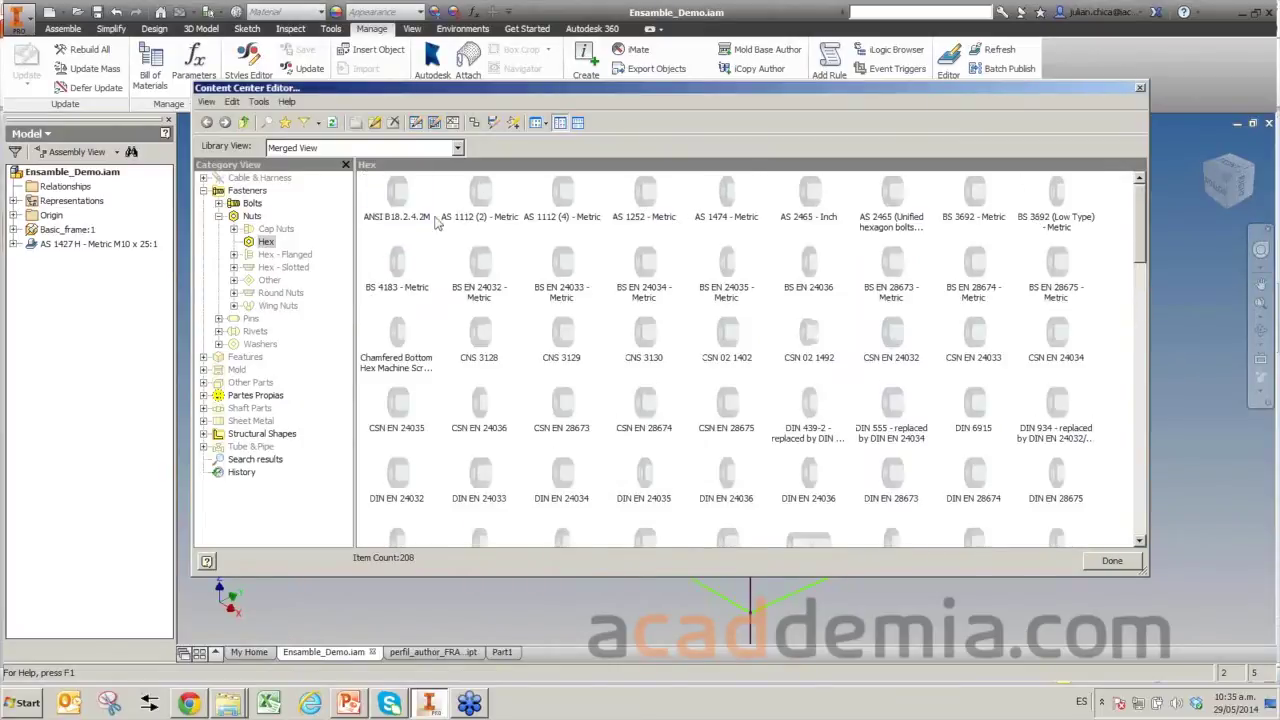
Show only biblioteca_abril_2014 and open the Webcast ANSI B18.2.4.2M family table.
left_click(460, 150)
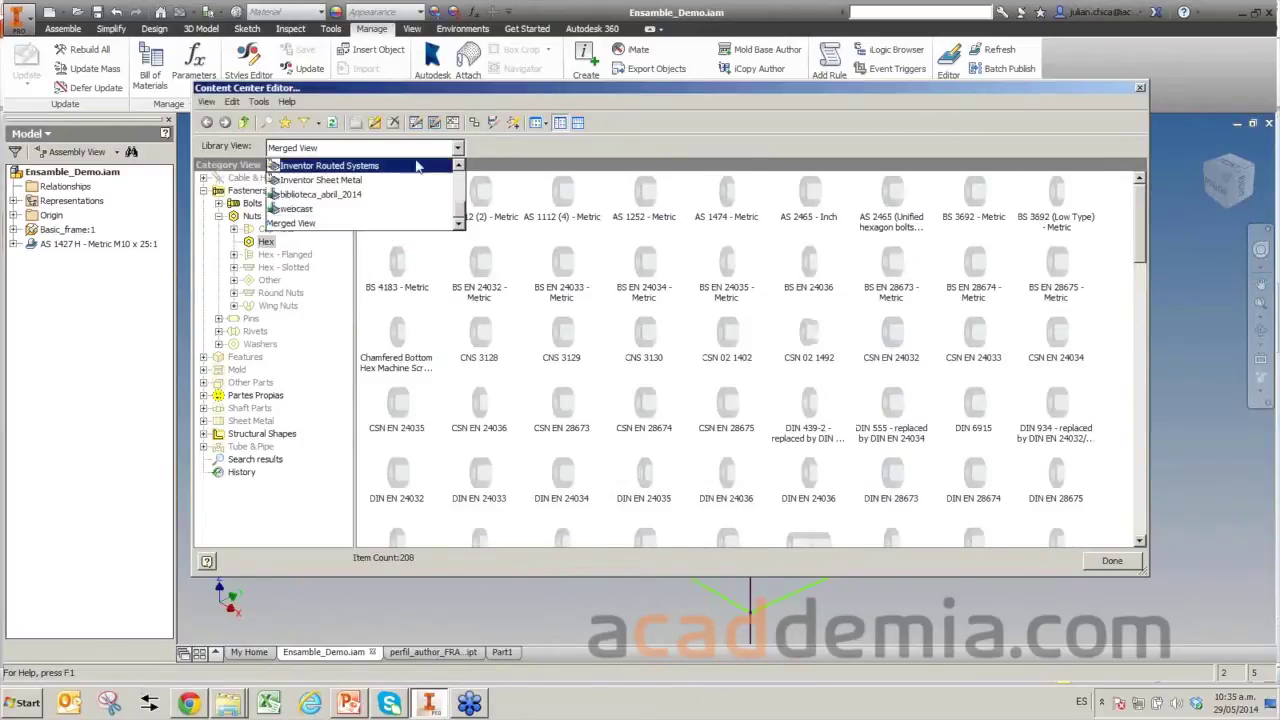
left_click(303, 194)
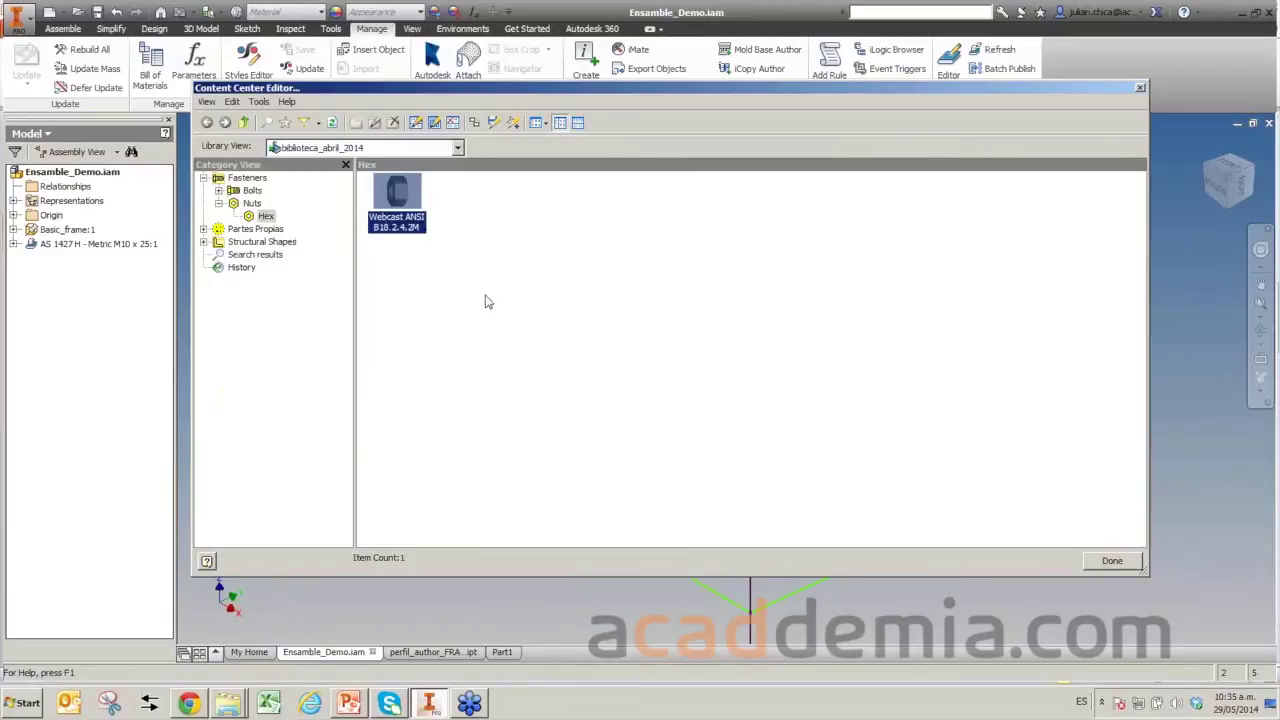
right_click(408, 193)
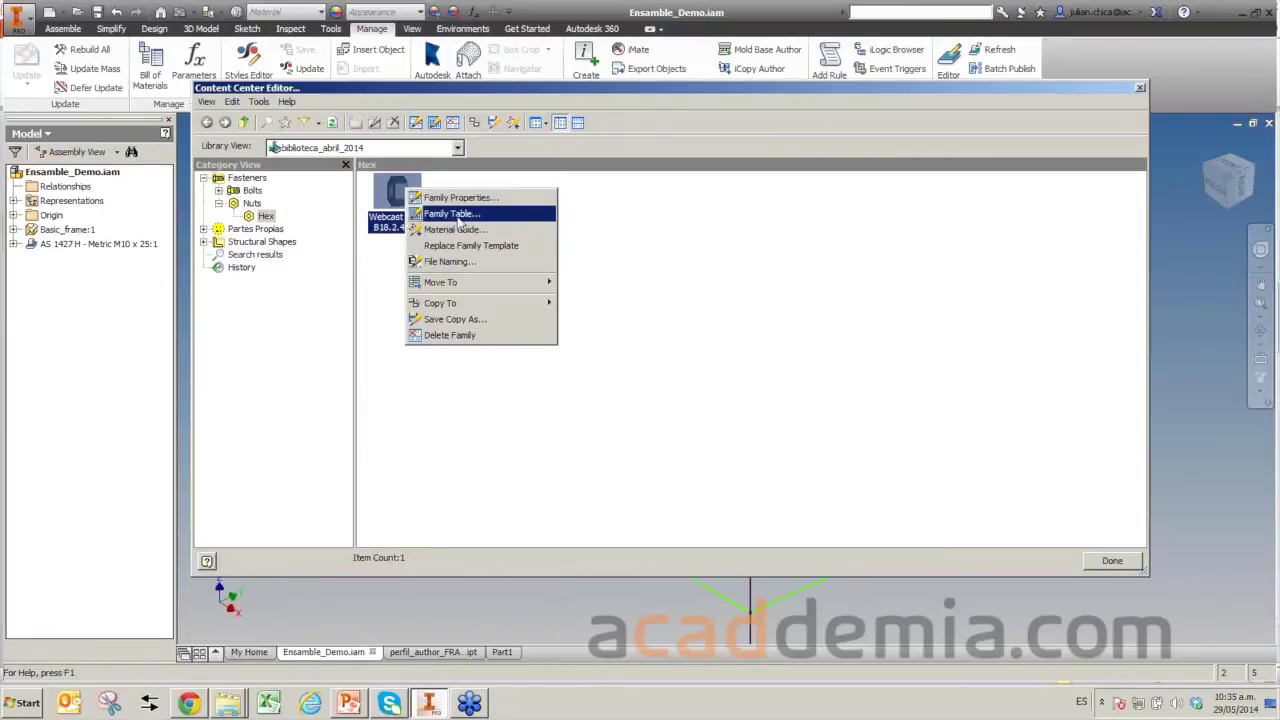
left_click(445, 214)
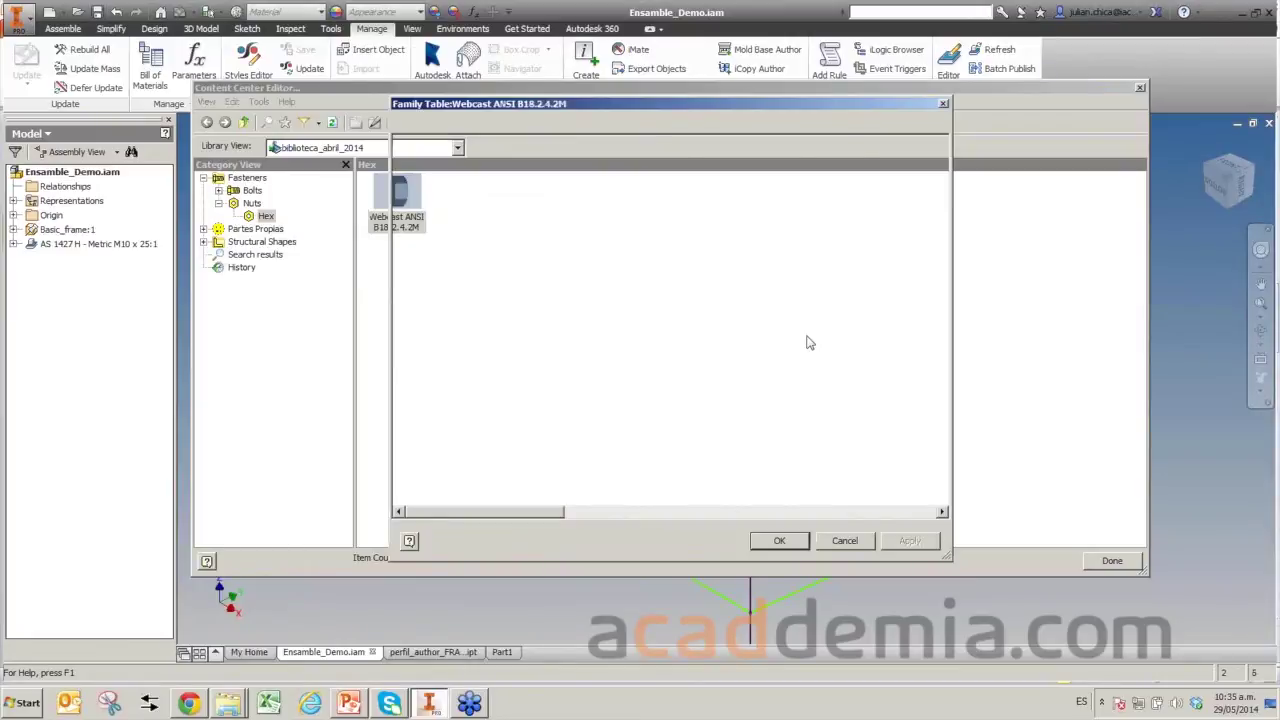
Enlarge and reposition the Family Table, widening the File Name column to show full names.
left_click_drag(953, 286, 1192, 282)
left_click_drag(884, 106, 781, 111)
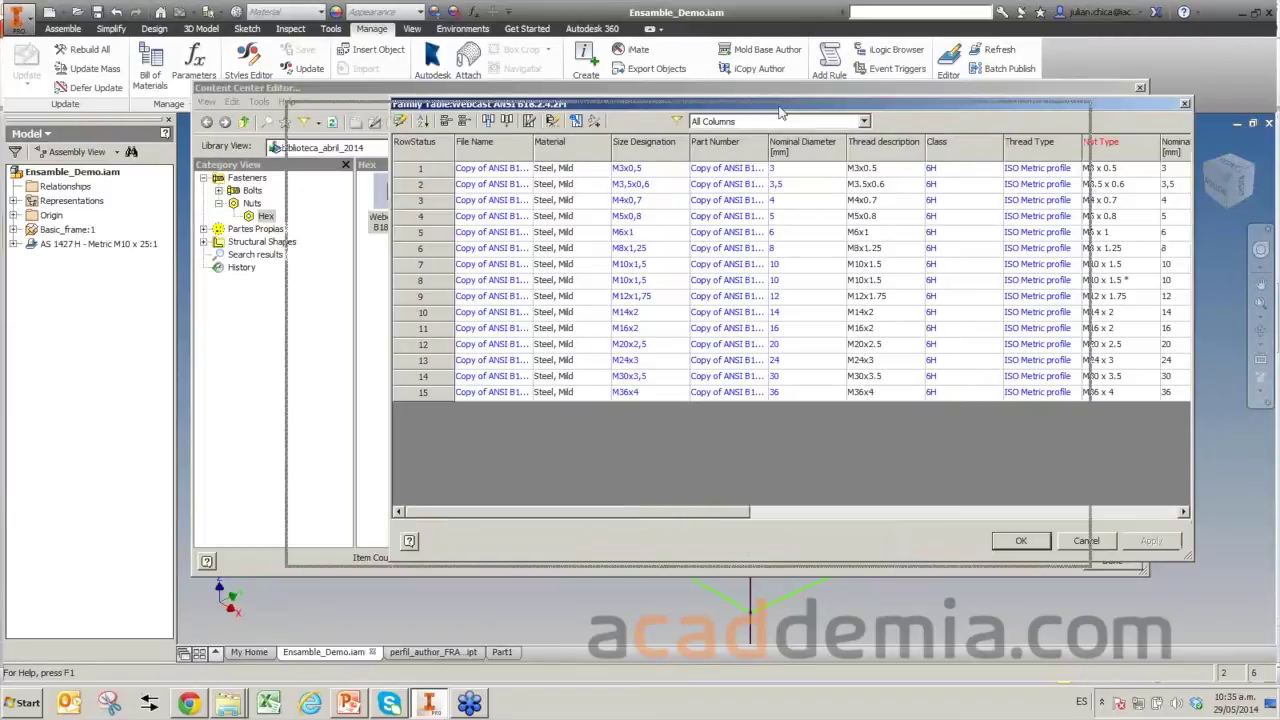
left_click_drag(781, 111, 598, 86)
left_click_drag(1014, 300, 1182, 300)
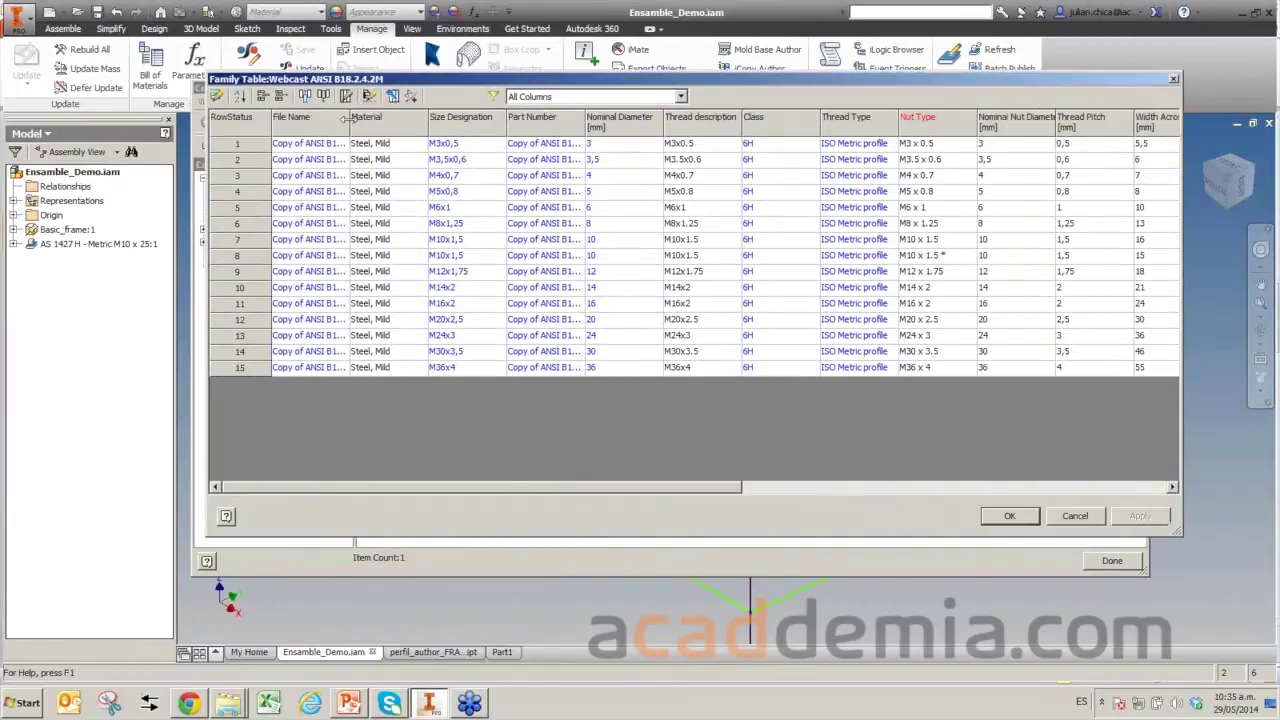
left_click_drag(346, 118, 424, 122)
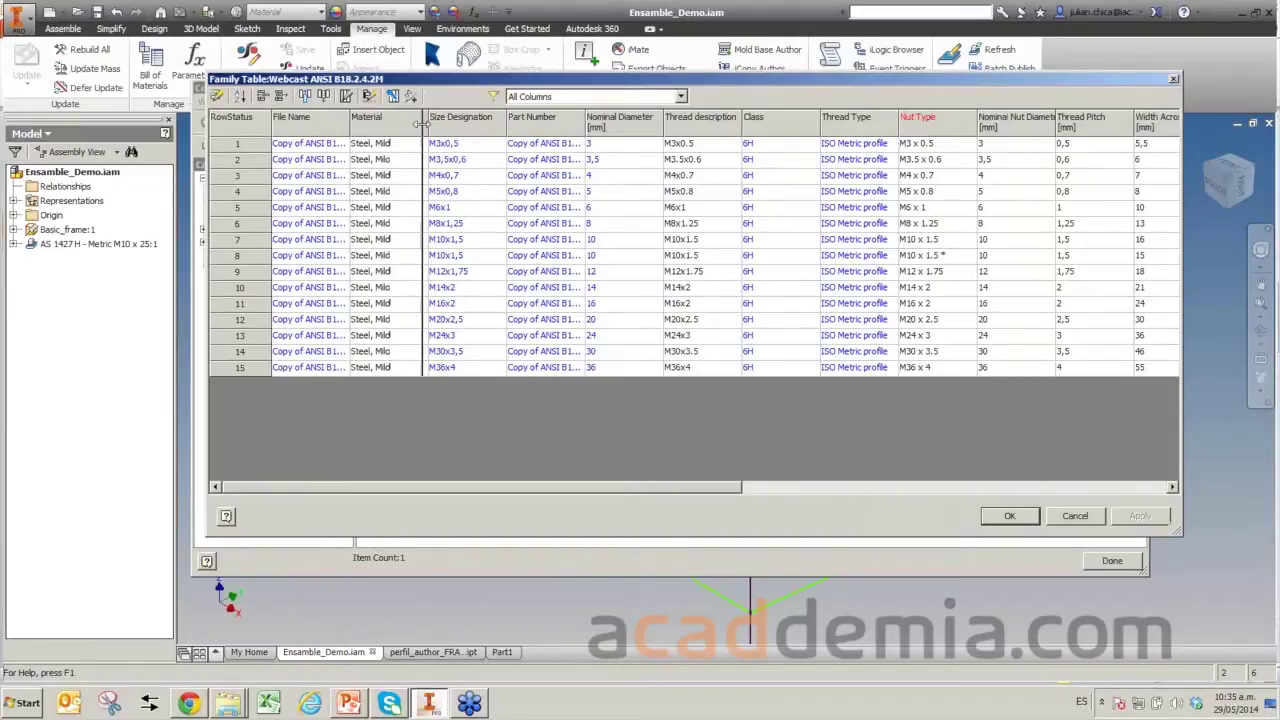
left_click_drag(421, 122, 423, 122)
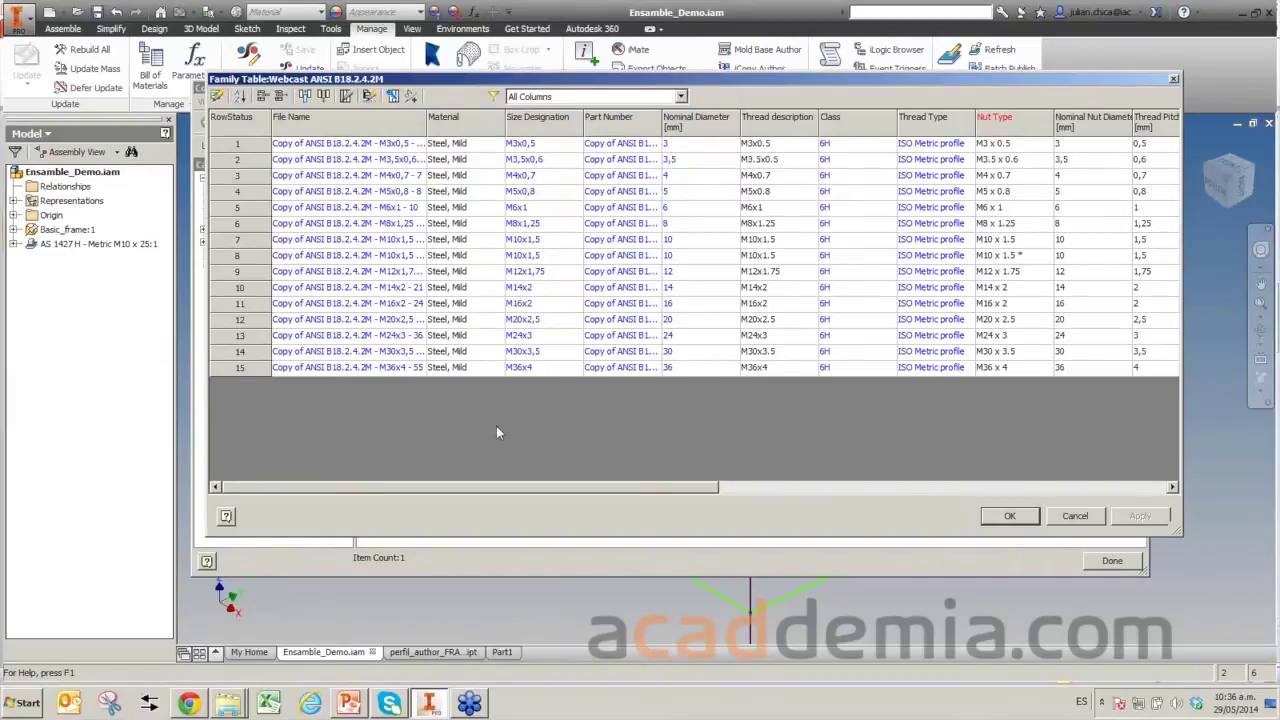
Check row 15's actions without changes, then switch to the family table in Excel.
right_click(235, 369)
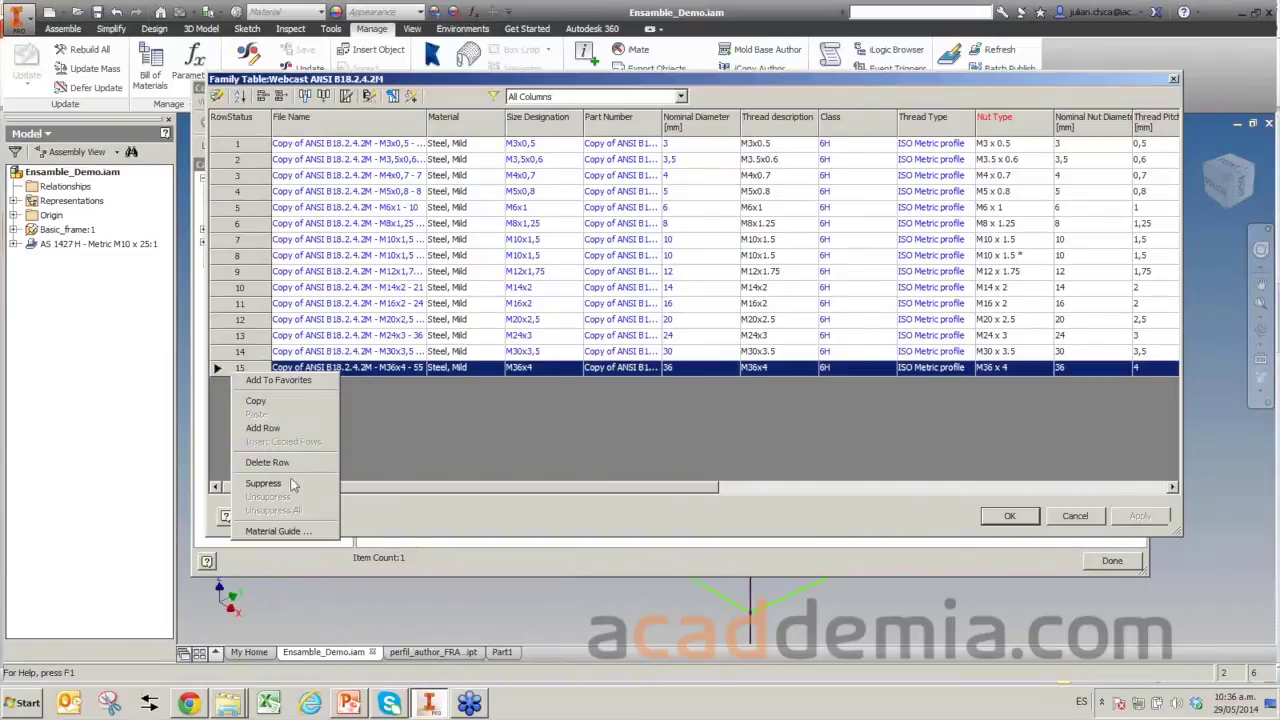
left_click(391, 425)
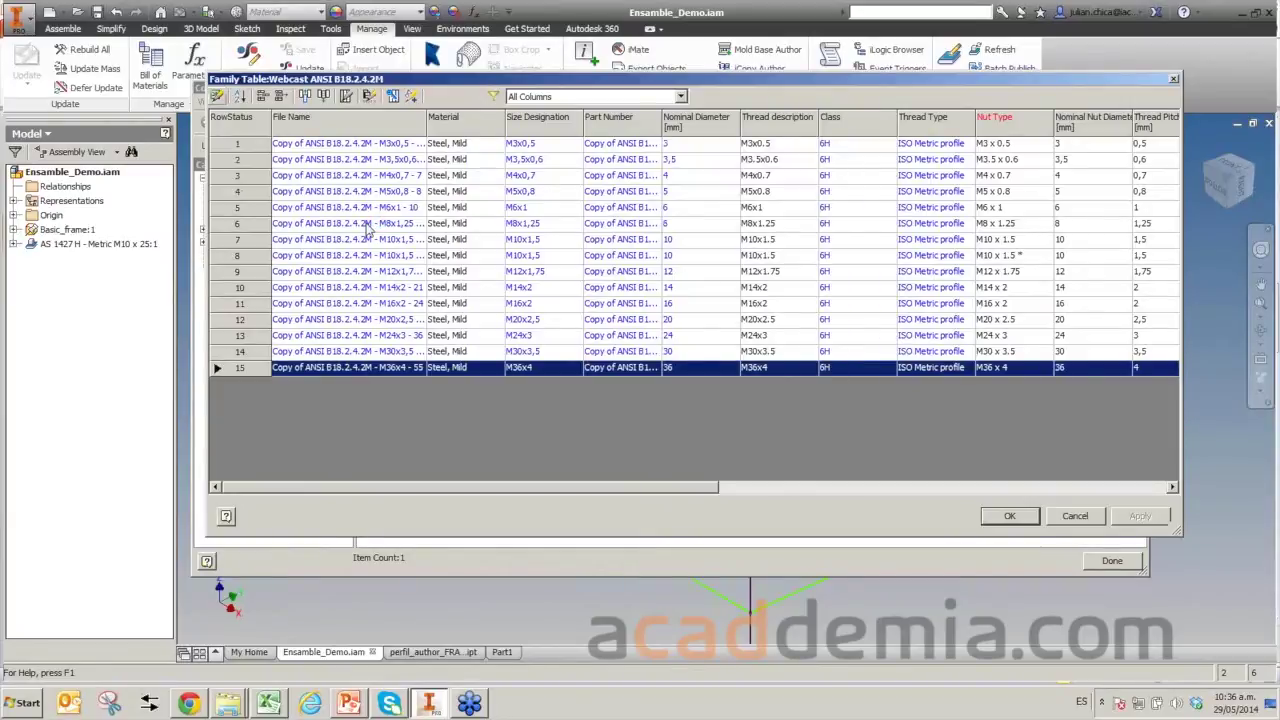
left_click(281, 707)
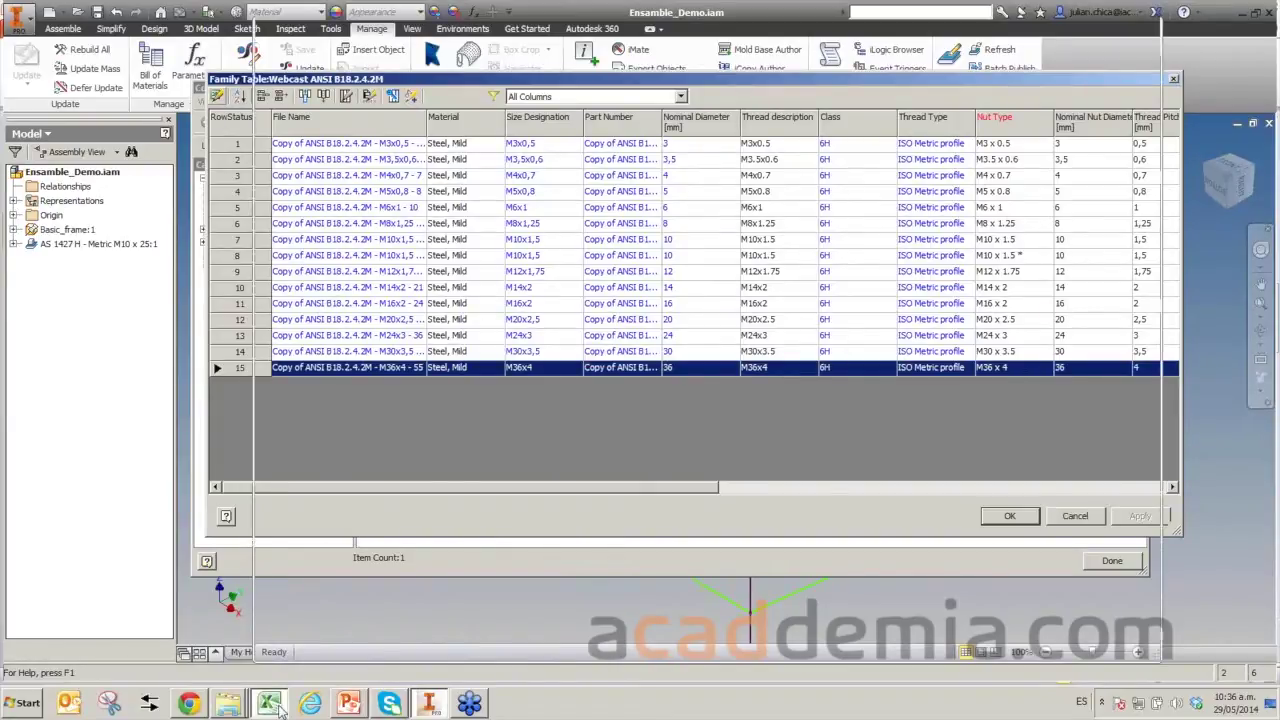
Replace 'Copy of' with 'acaddemia' in all 30 File Name and Part Number cells.
left_click(281, 707)
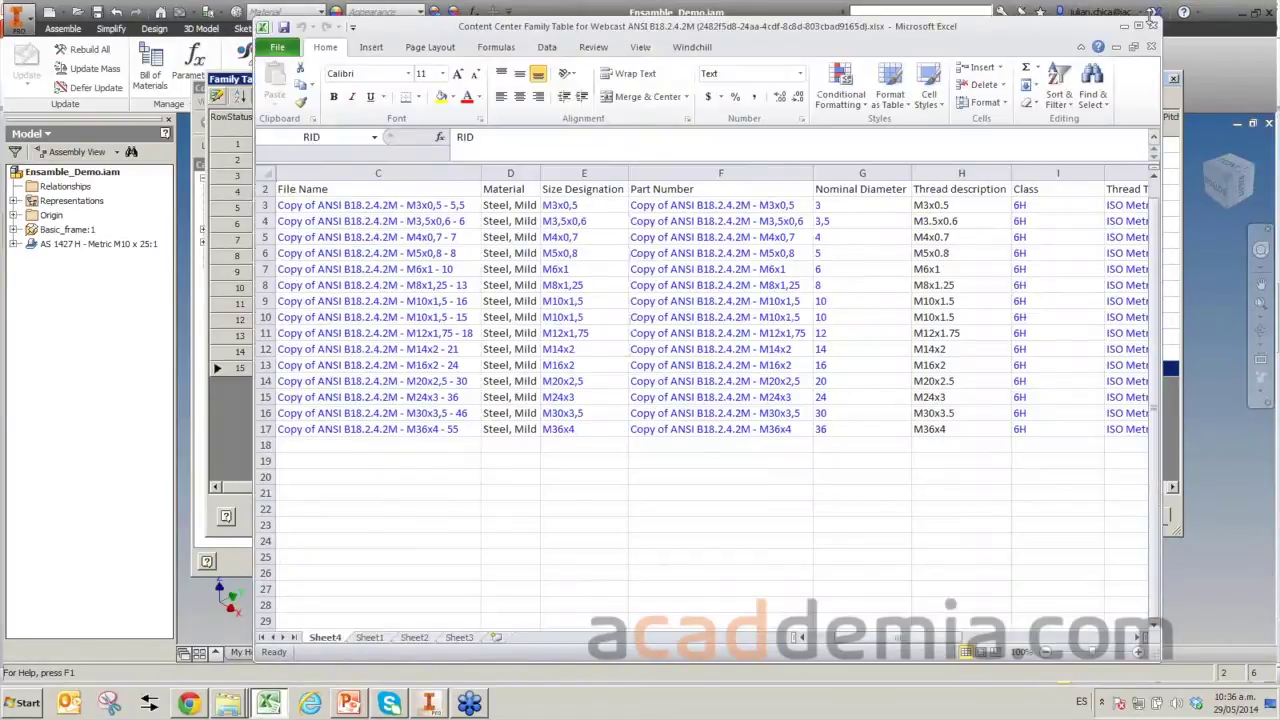
left_click(1137, 26)
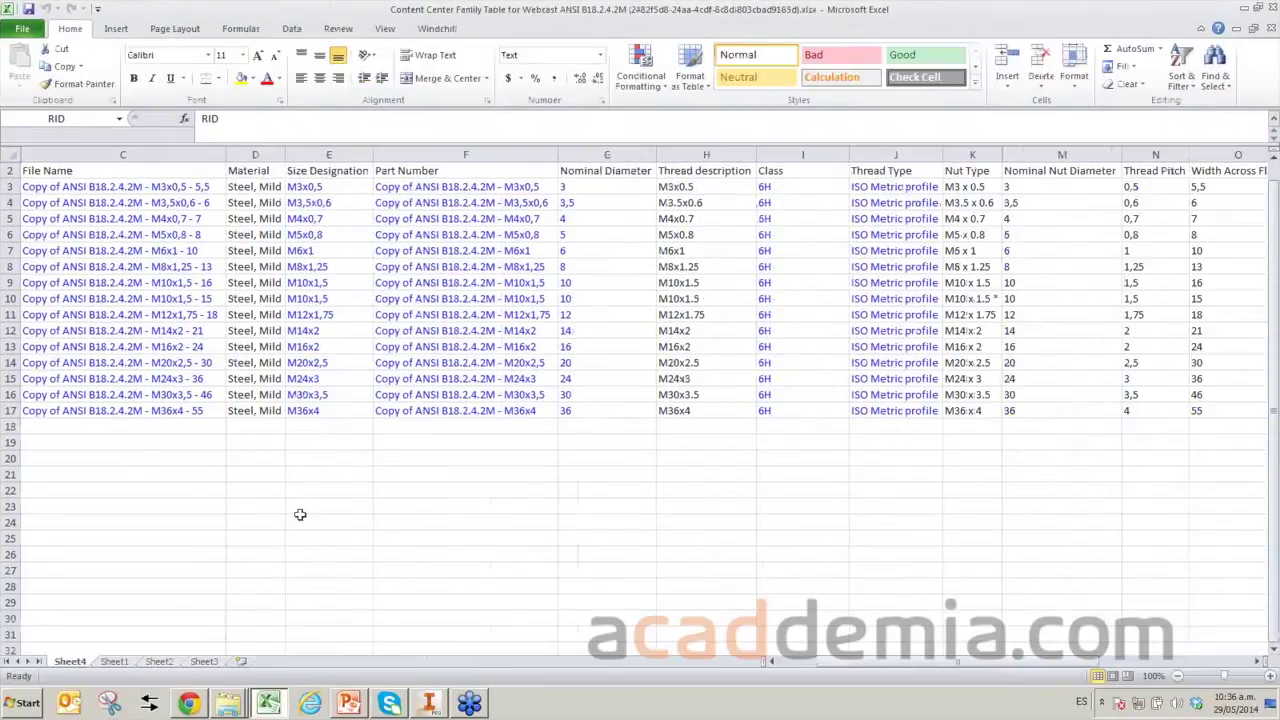
key("ctrl+h")
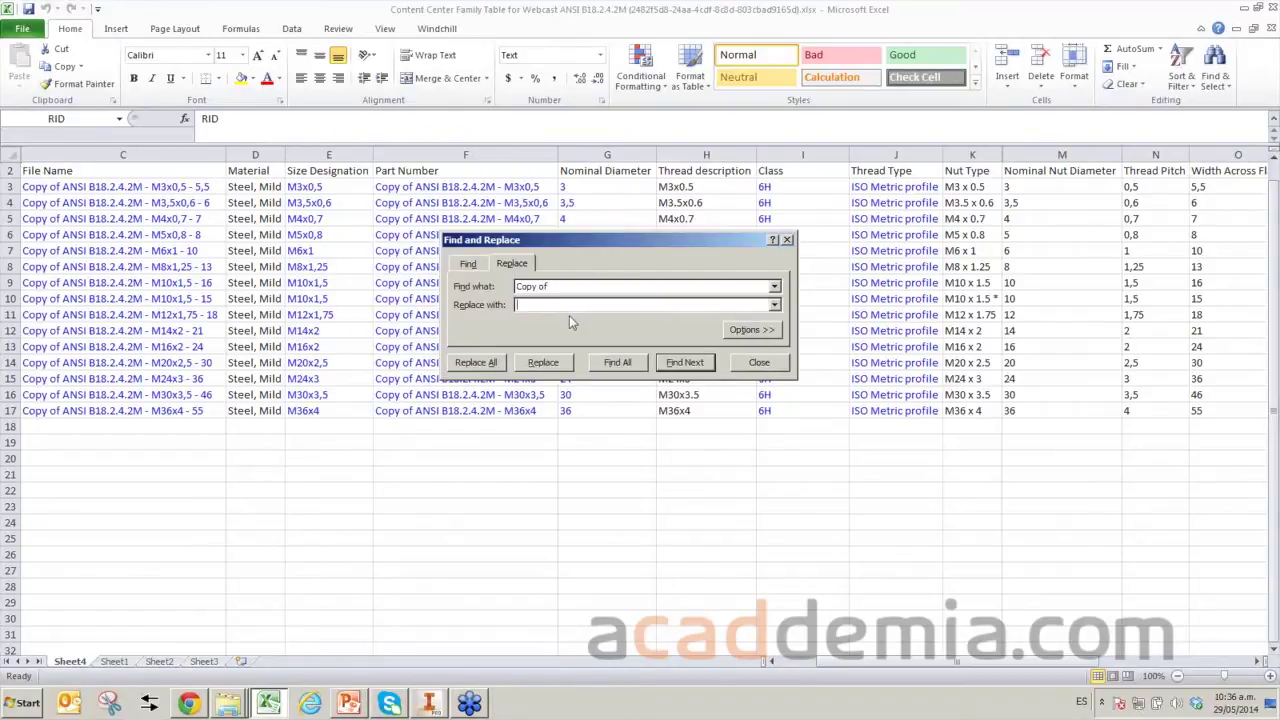
type("W")
double_click(553, 306)
key("BackSpace")
left_click(478, 365)
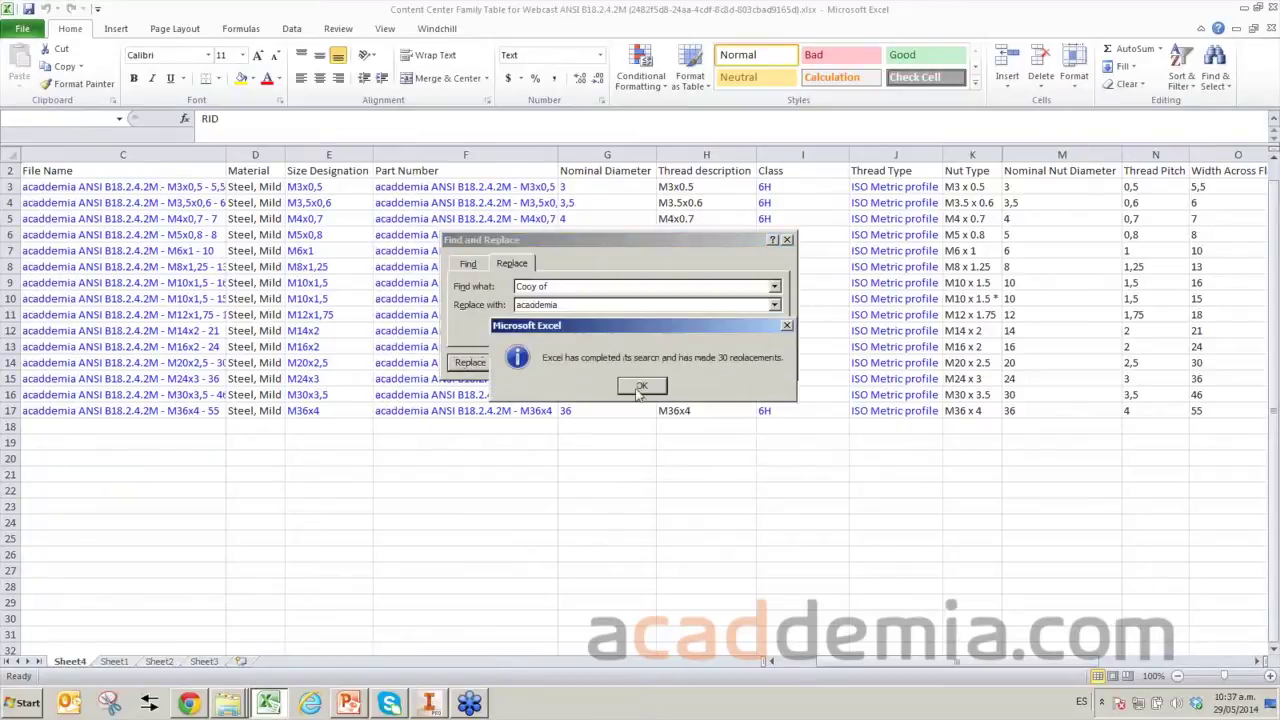
left_click(641, 388)
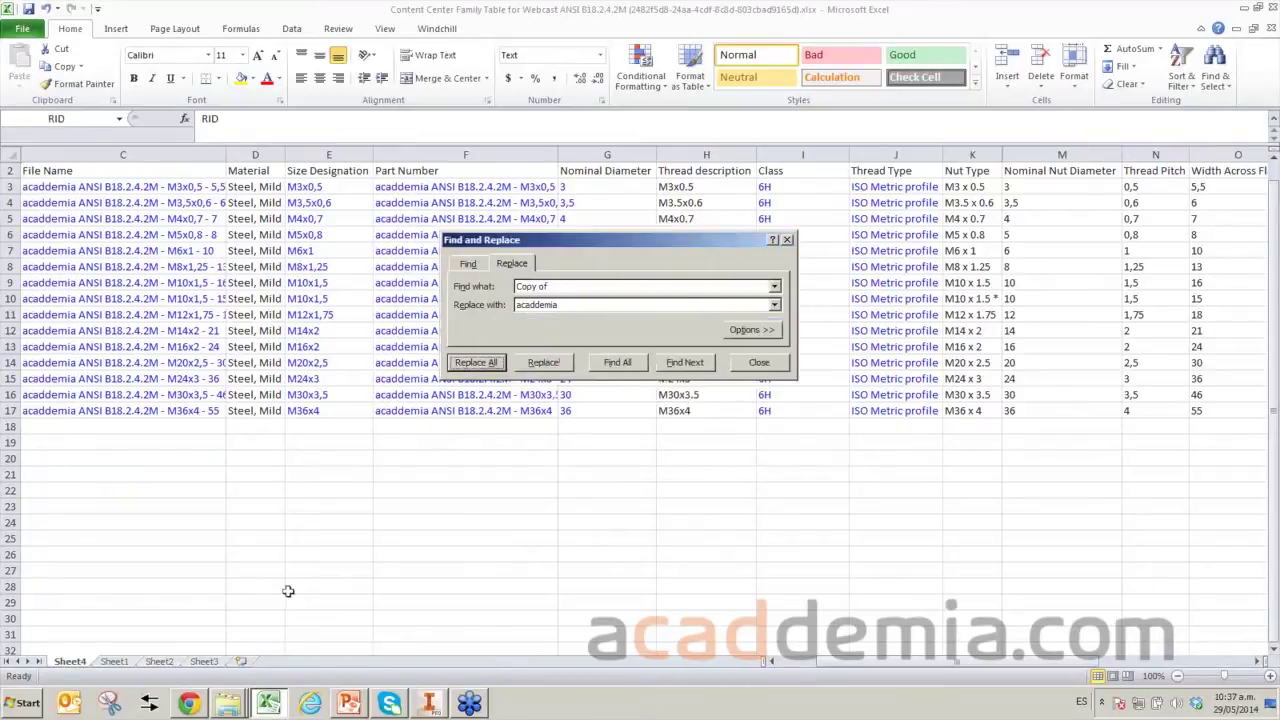
left_click(760, 364)
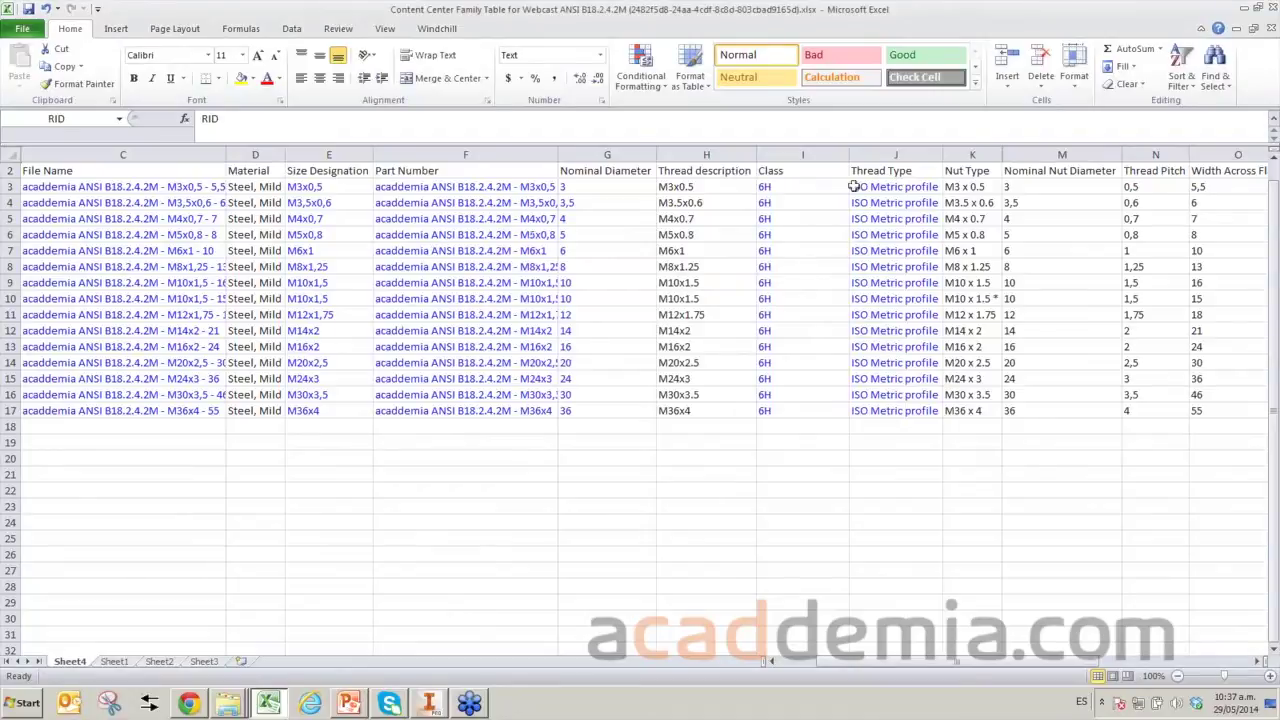
Widen column C and extend the file name series into C18, ending it in 8.
left_click_drag(861, 664, 860, 665)
left_click_drag(860, 670, 878, 665)
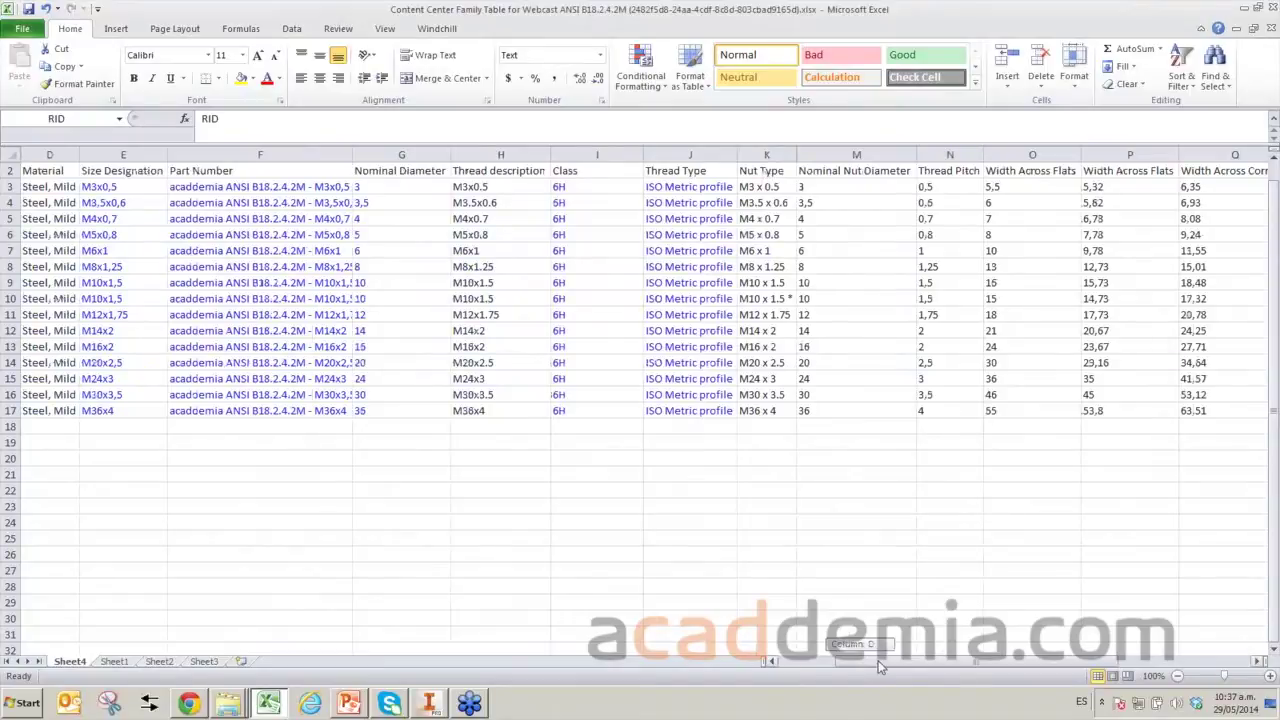
left_click_drag(878, 660, 10, 411)
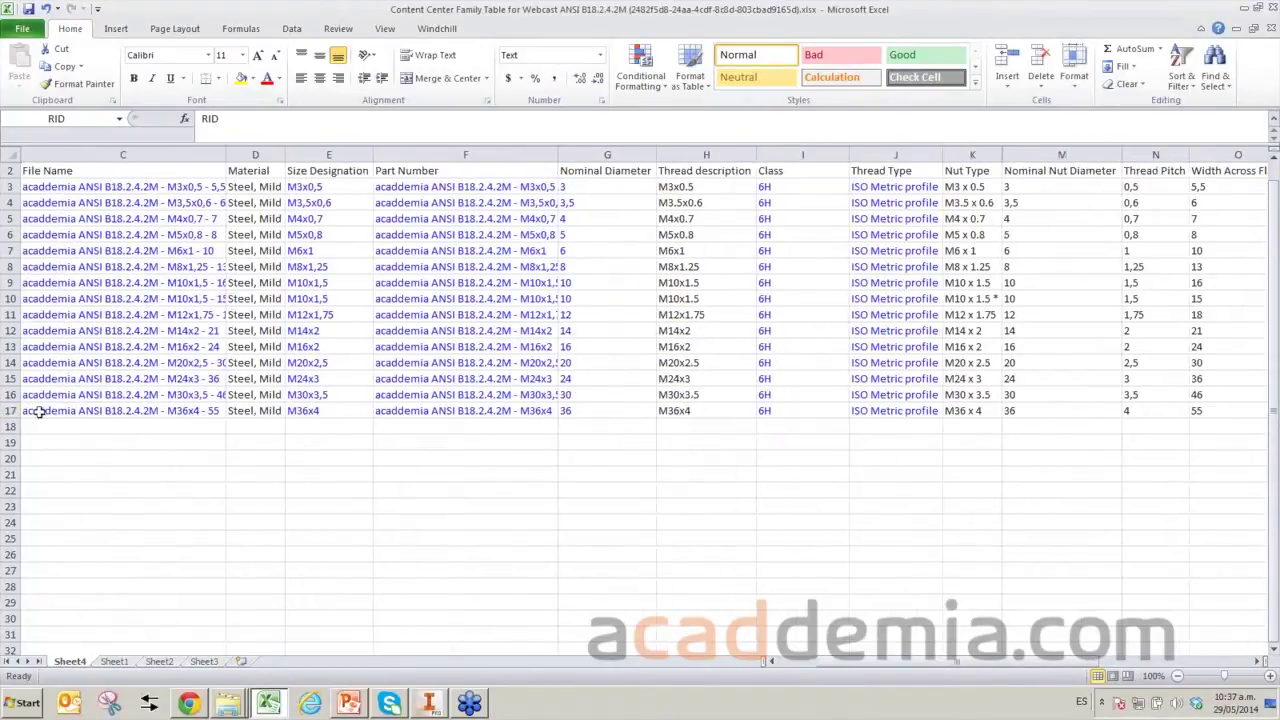
left_click(38, 411)
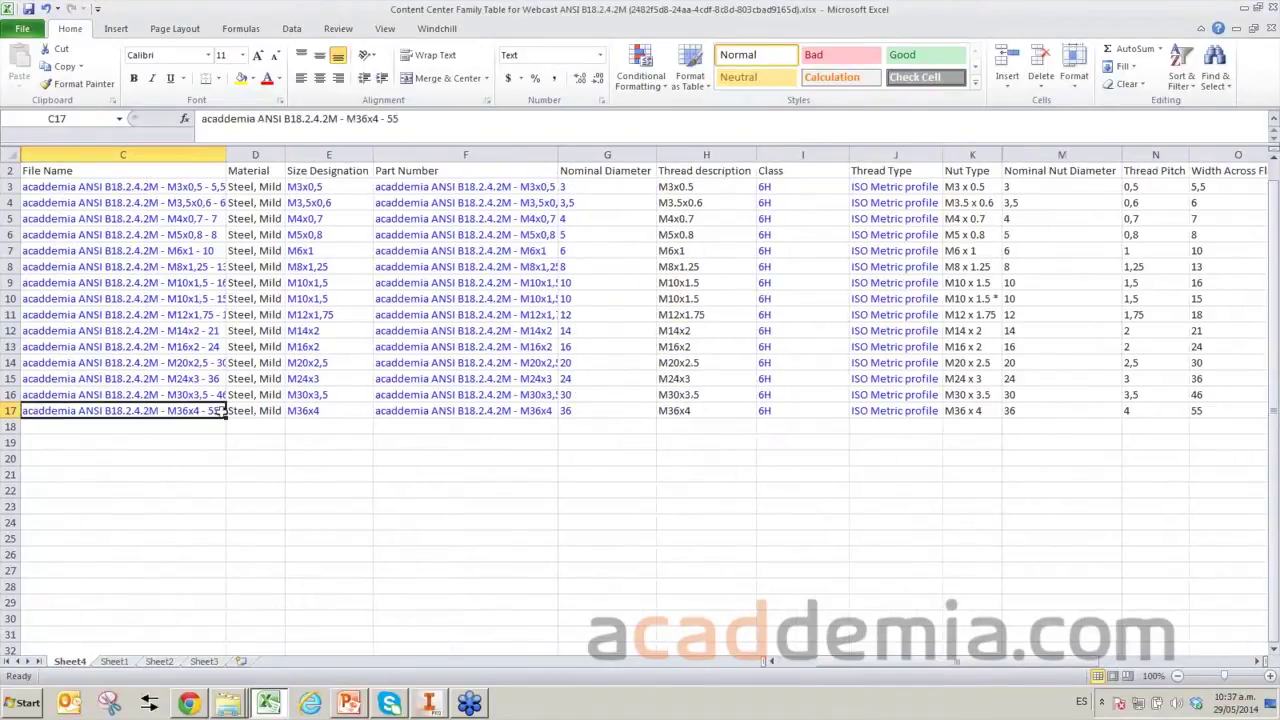
left_click_drag(230, 150, 276, 155)
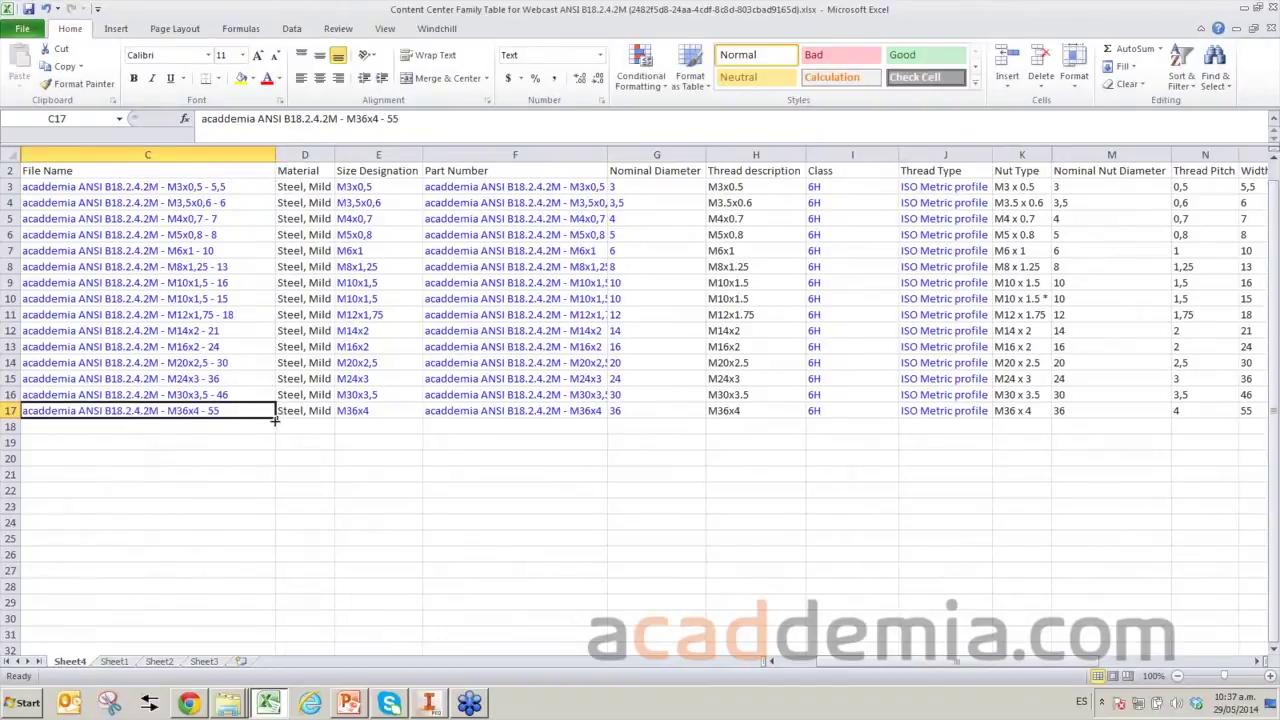
left_click_drag(276, 418, 183, 425)
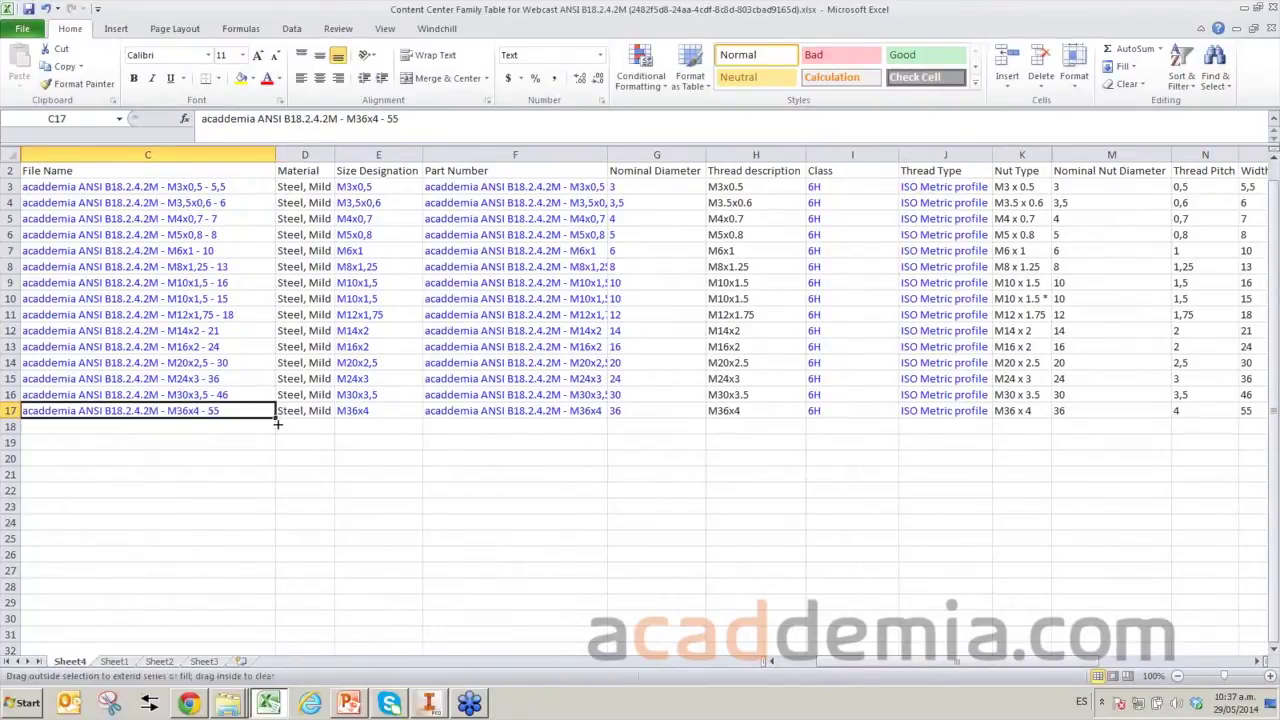
double_click(185, 425)
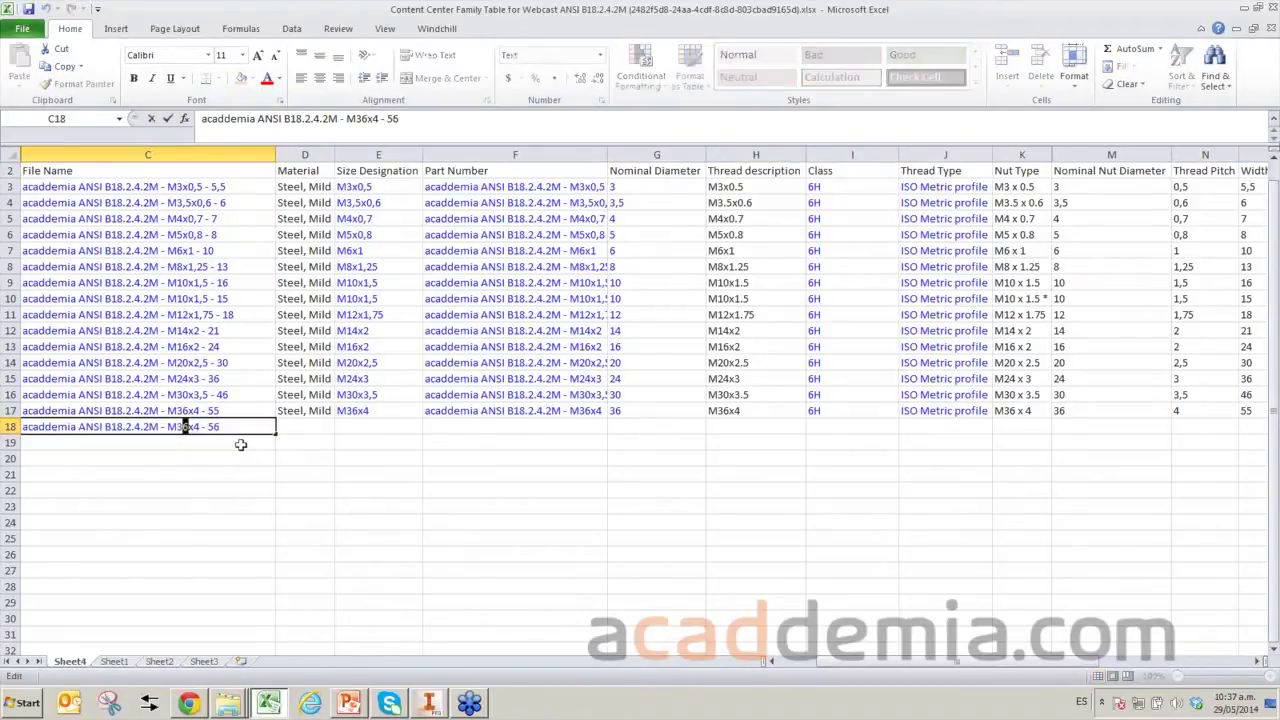
key("BackSpace")
type("8")
left_click(290, 428)
left_click(322, 411)
Fill row 18's material with Steel, Mild and set its size designation to M38x4.
left_click_drag(322, 411, 335, 430)
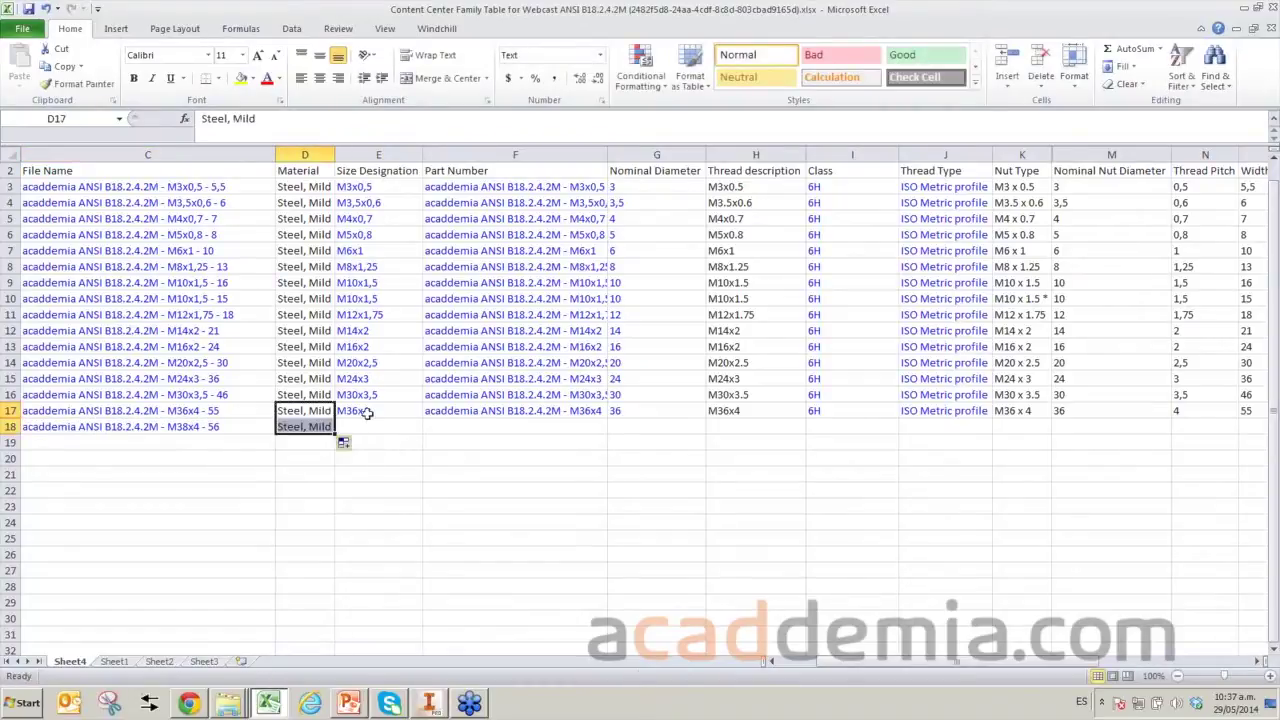
left_click(368, 413)
left_click_drag(422, 418, 422, 434)
double_click(356, 427)
double_click(356, 427)
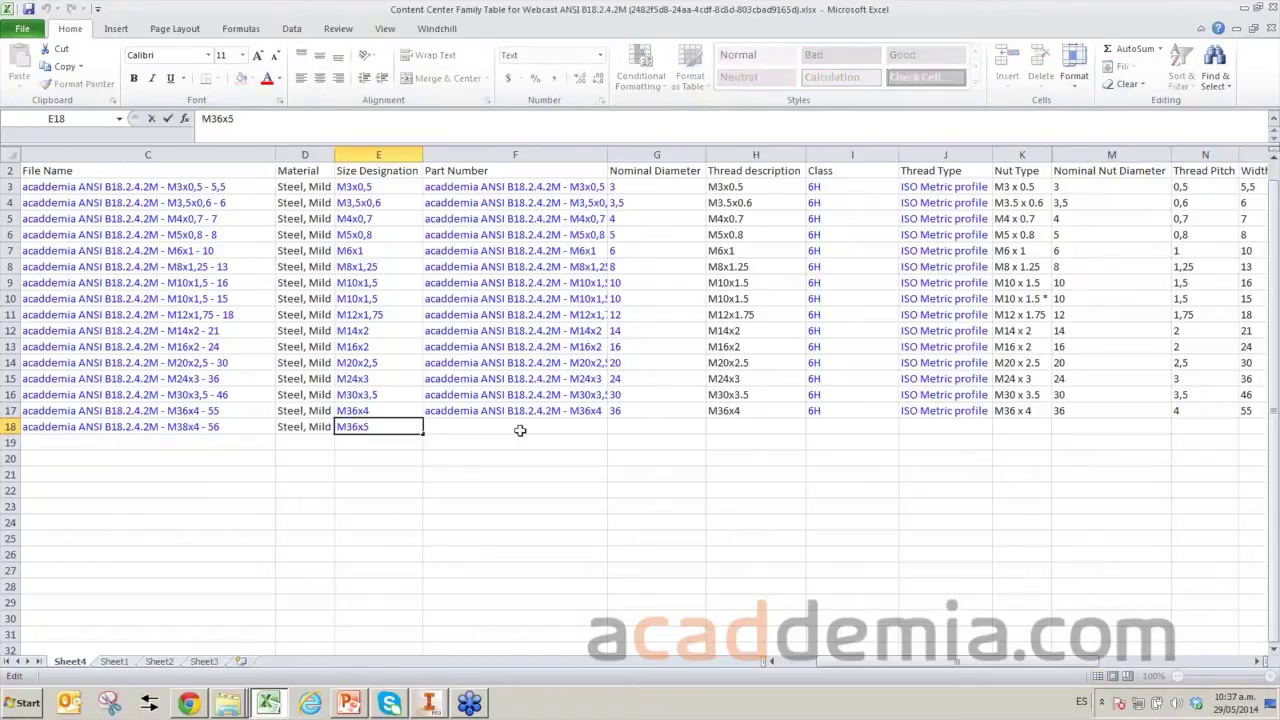
key("BackSpace")
type("8")
key("BackSpace")
left_click(471, 429)
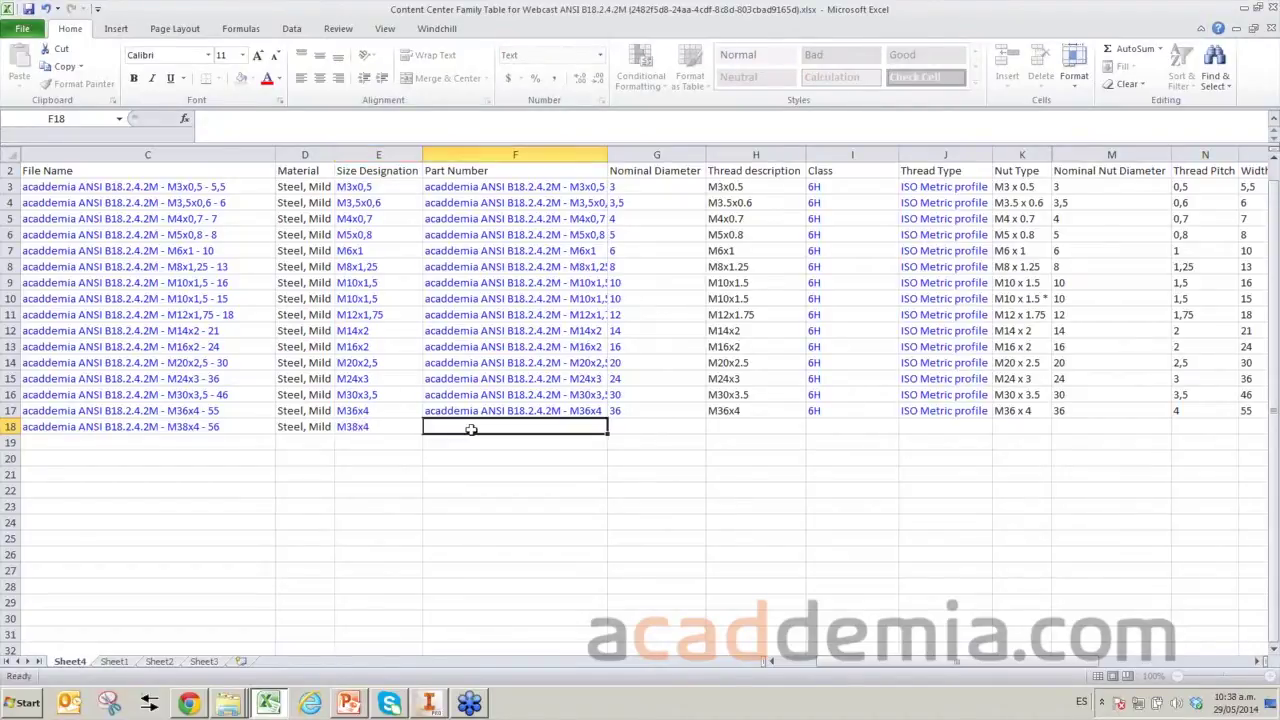
Copy the part number into F18 and change it to end in M38x4.
left_click(509, 411)
left_click_drag(607, 418, 535, 427)
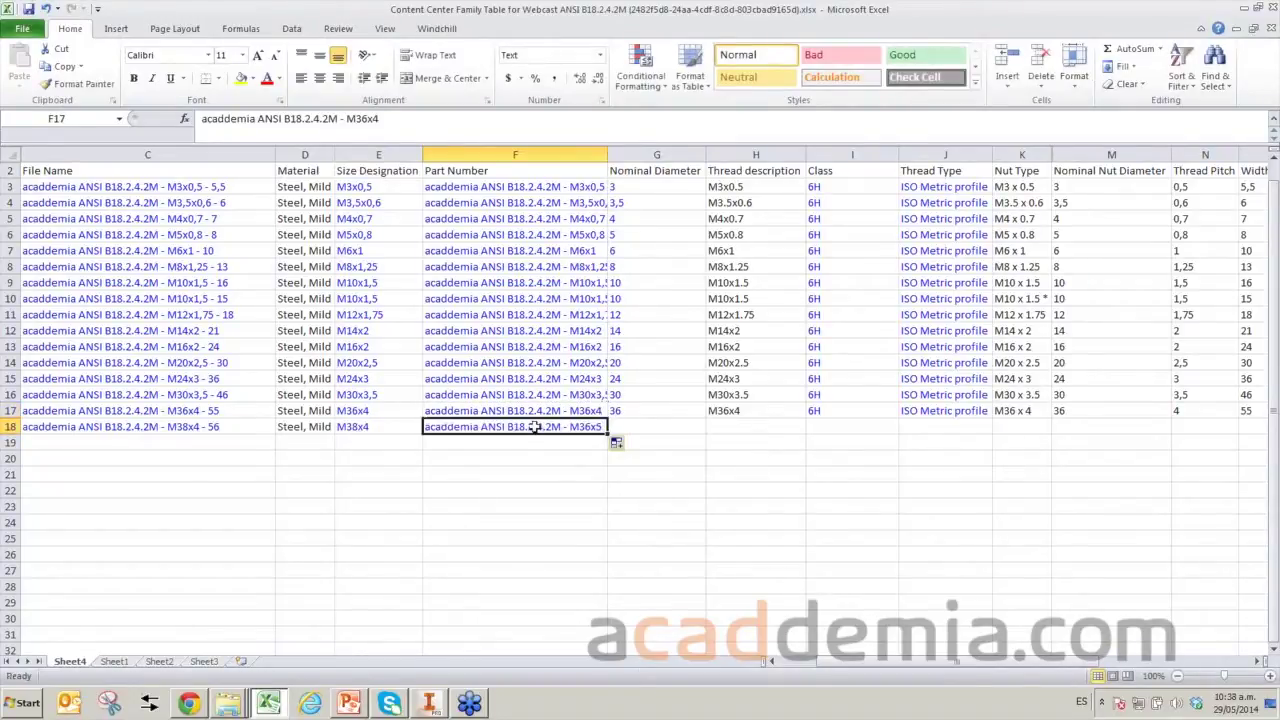
double_click(535, 427)
key("BackSpace")
type("8x")
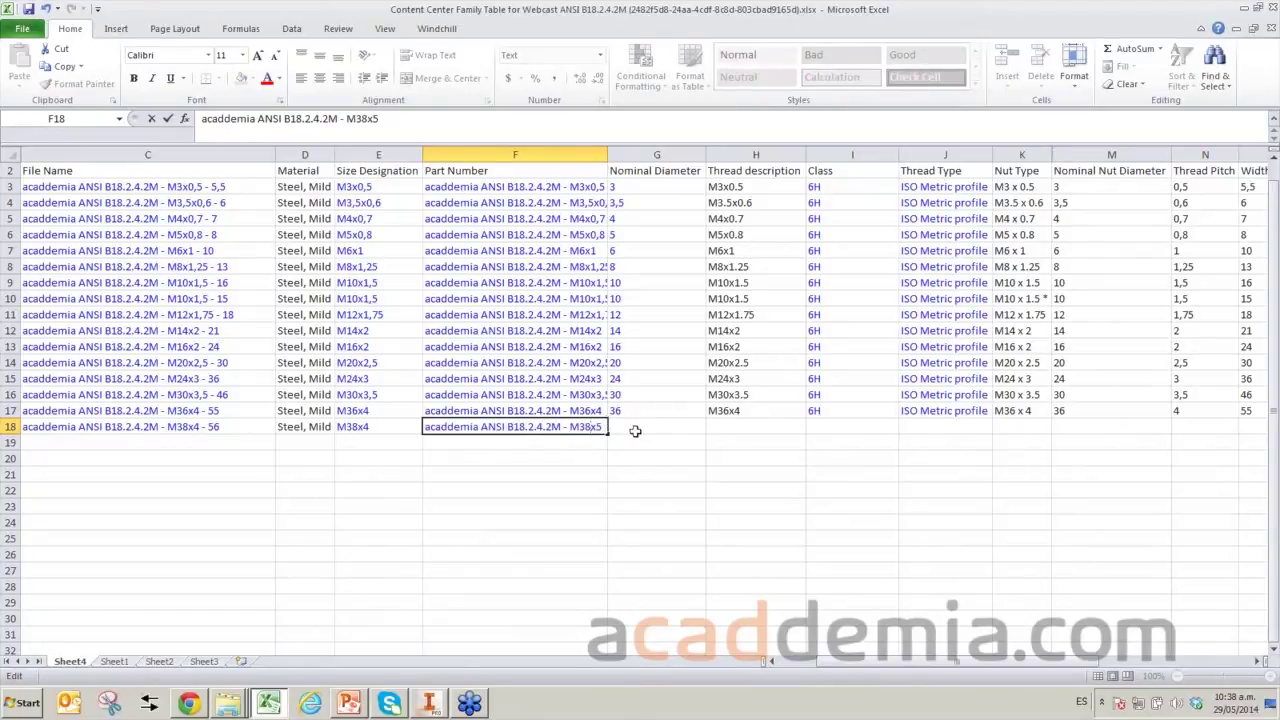
type("4")
left_click(594, 470)
Enter nominal diameter 38 in G18 and set the H18 thread description to M38x4.
left_click(637, 424)
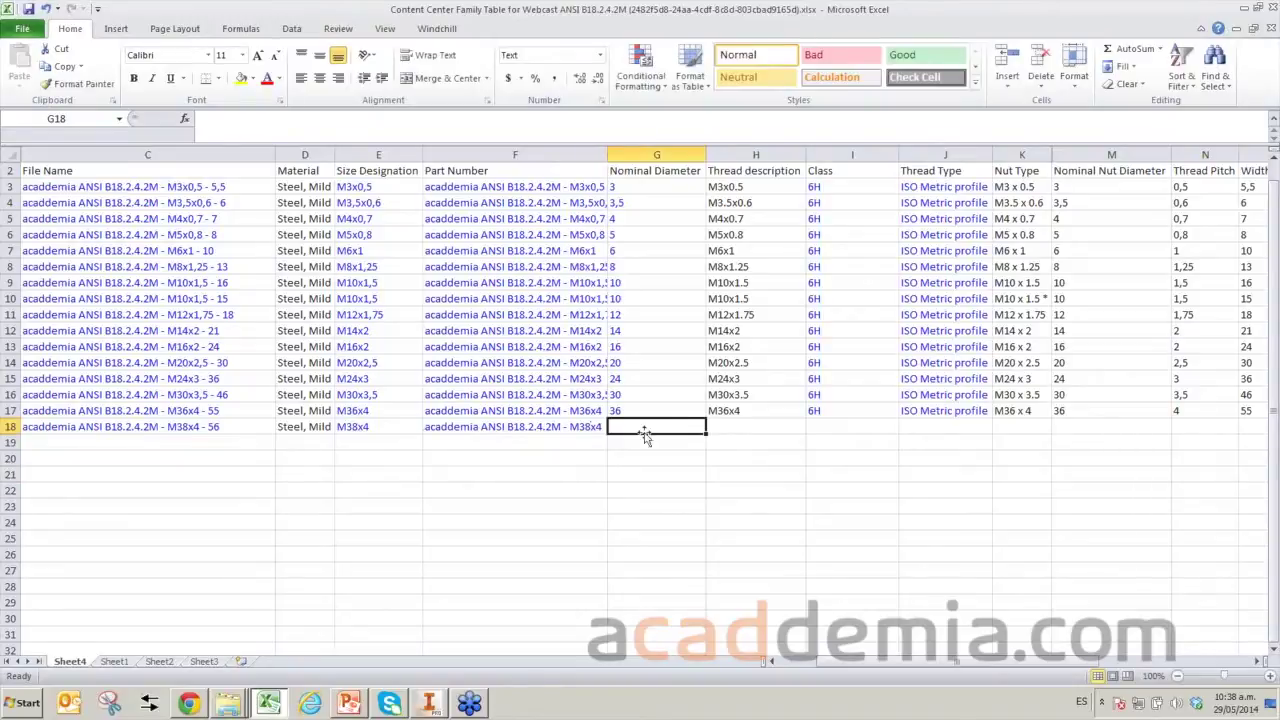
type("38")
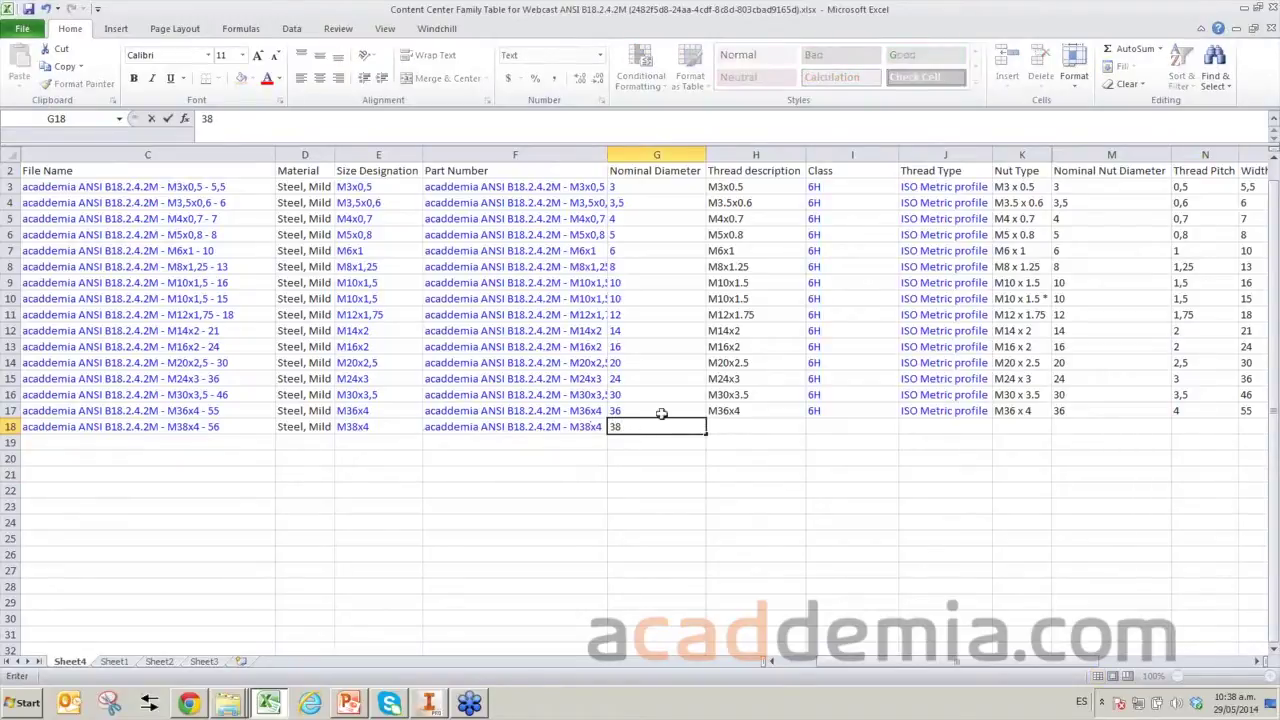
left_click(758, 428)
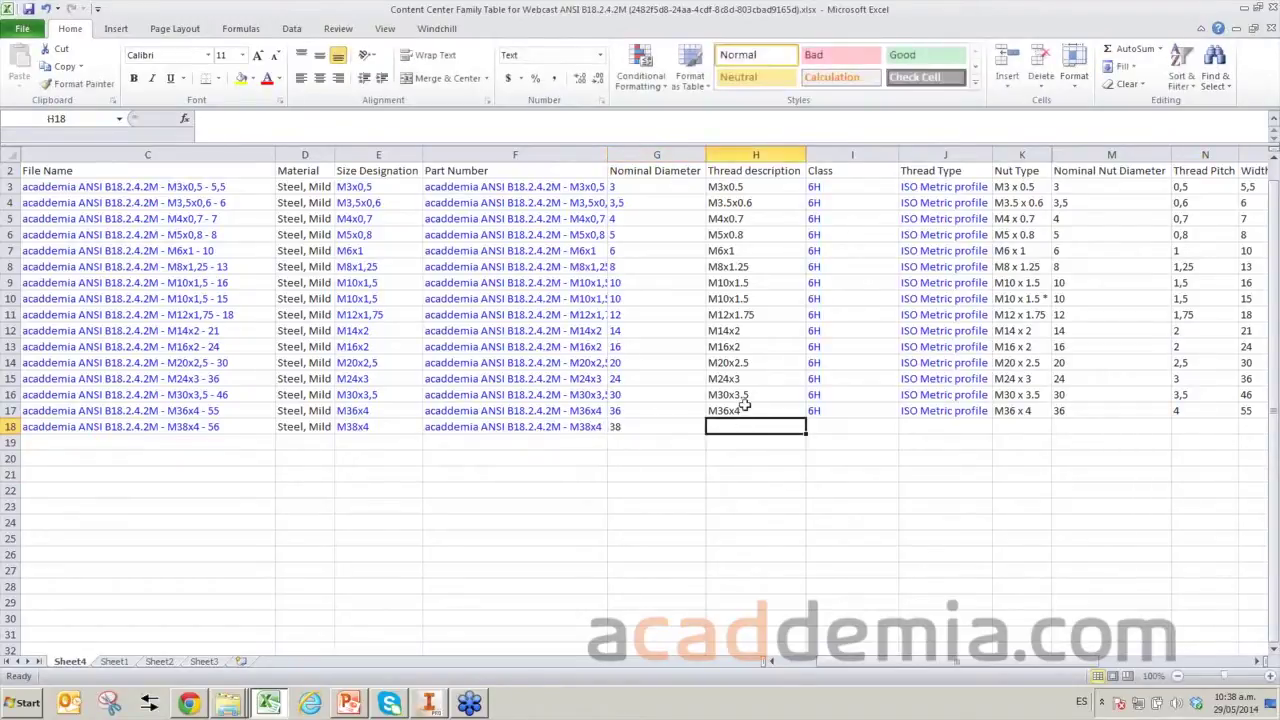
left_click(785, 411)
left_click_drag(798, 418, 800, 430)
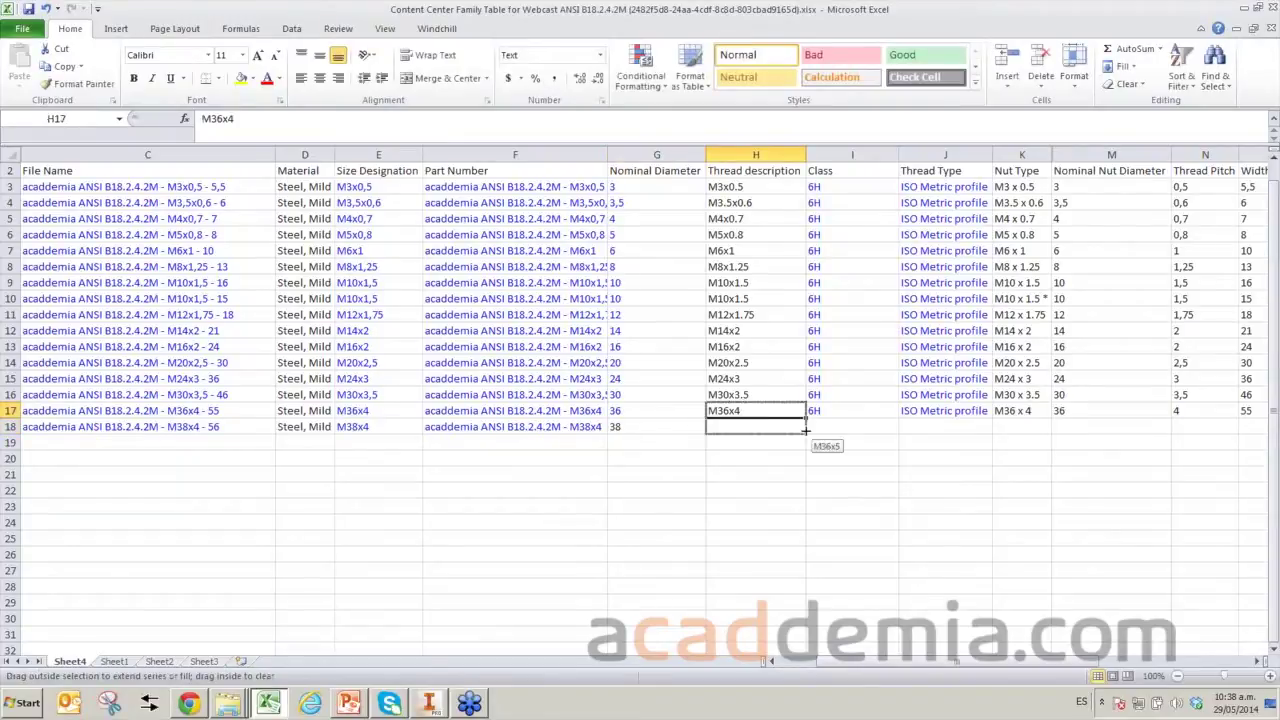
double_click(728, 427)
key("BackSpace")
type("8x5")
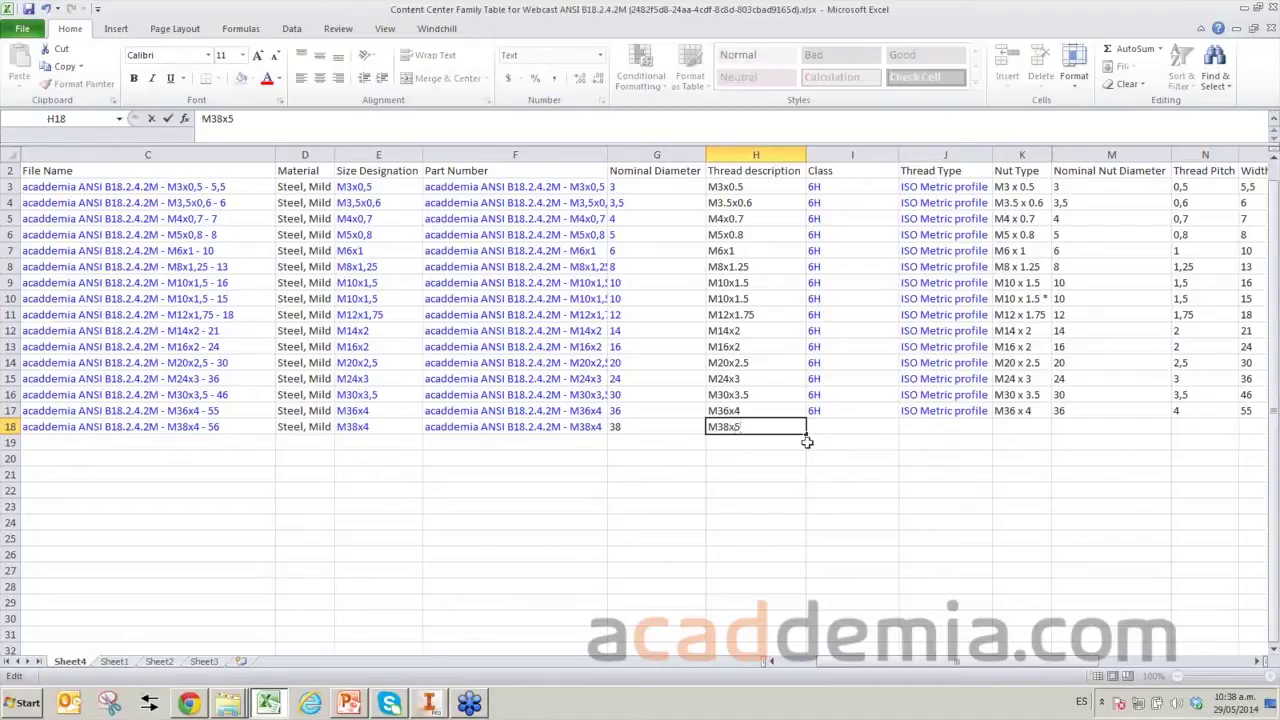
key("BackSpace")
type("4")
Change the row 18 file name so it ends in 55.
left_click(240, 426)
key("BackSpace")
type("5")
left_click(771, 443)
Fill class 6H and the ISO Metric profile thread type down into row 18.
left_click(826, 426)
left_click(818, 412)
left_click_drag(897, 418, 898, 428)
left_click(905, 428)
left_click(960, 415)
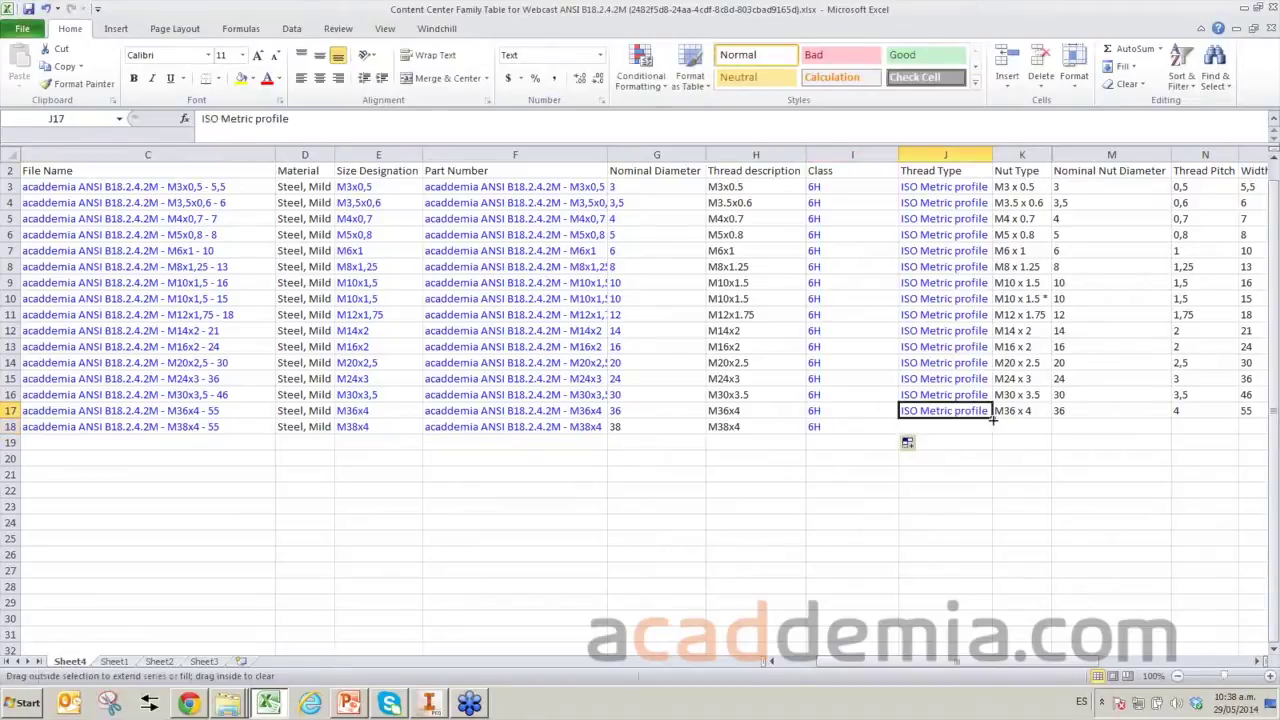
left_click(1010, 411)
left_click_drag(993, 421, 1045, 438)
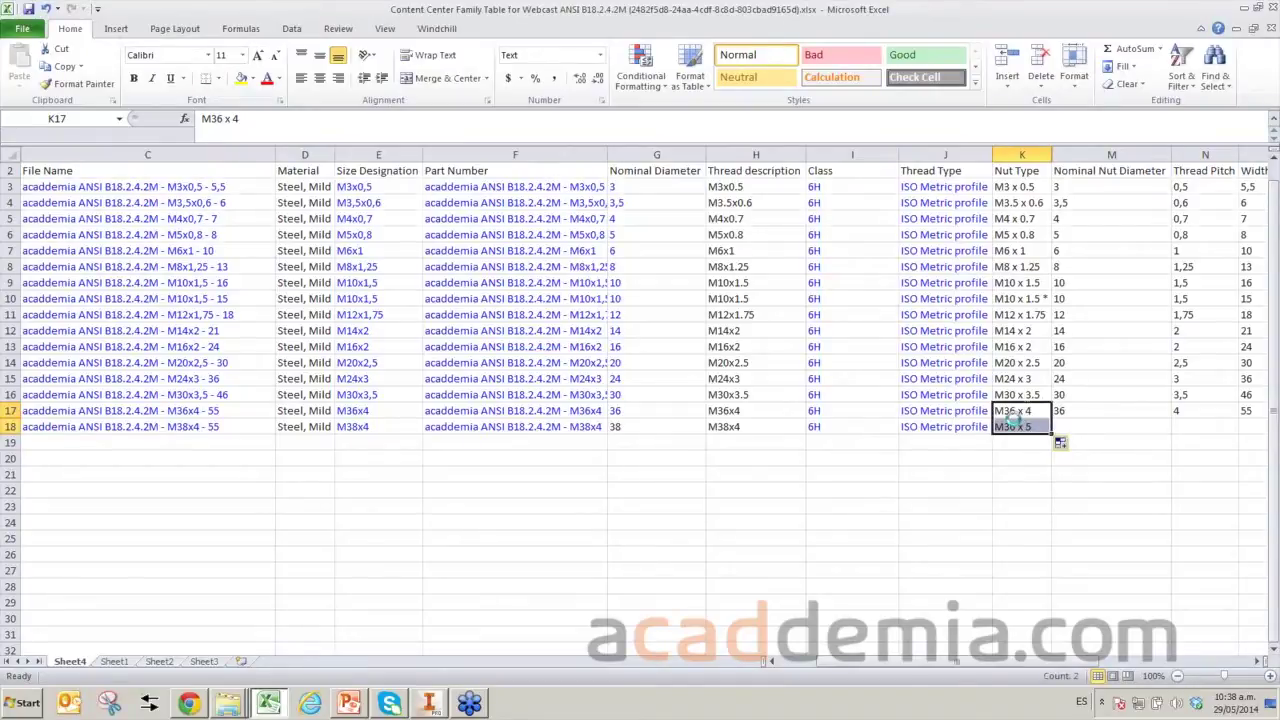
Set the row 18 nut type in K18 to M38 x 4.
key("ctrl+z")
left_click(765, 428)
key("ctrl+c")
left_click(1015, 426)
key("ctrl+v")
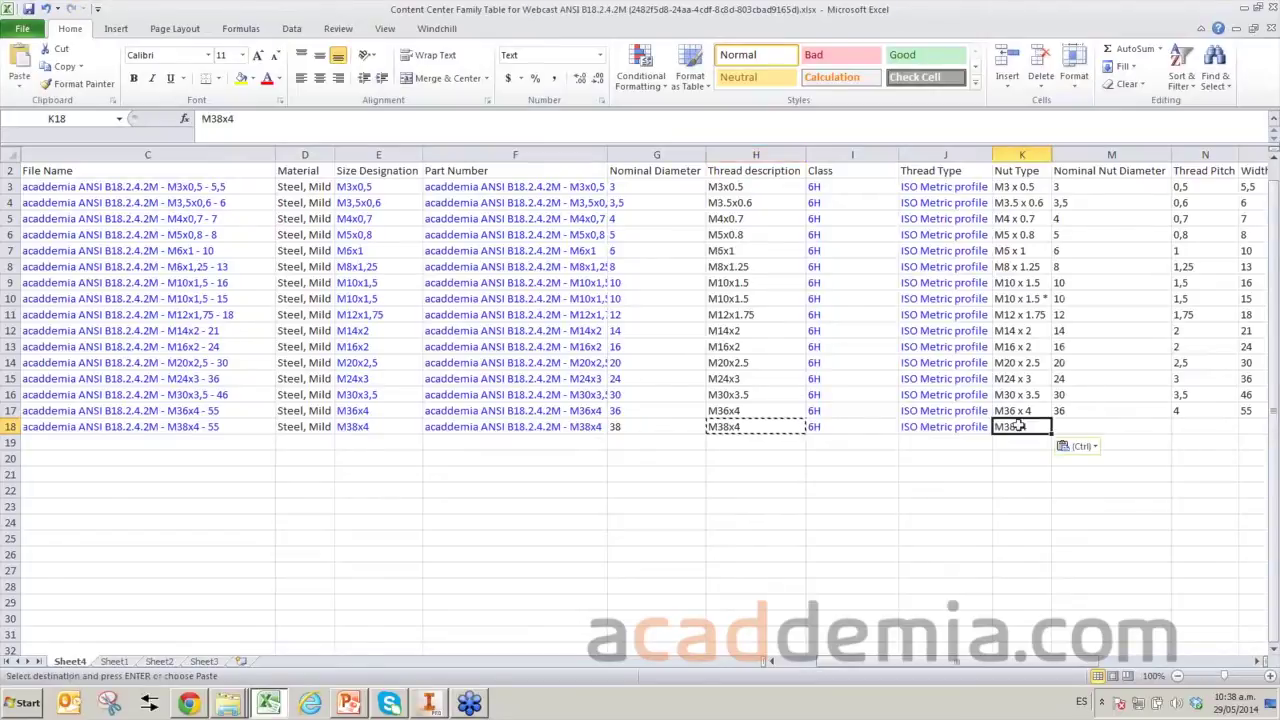
key("Return")
double_click(1018, 425)
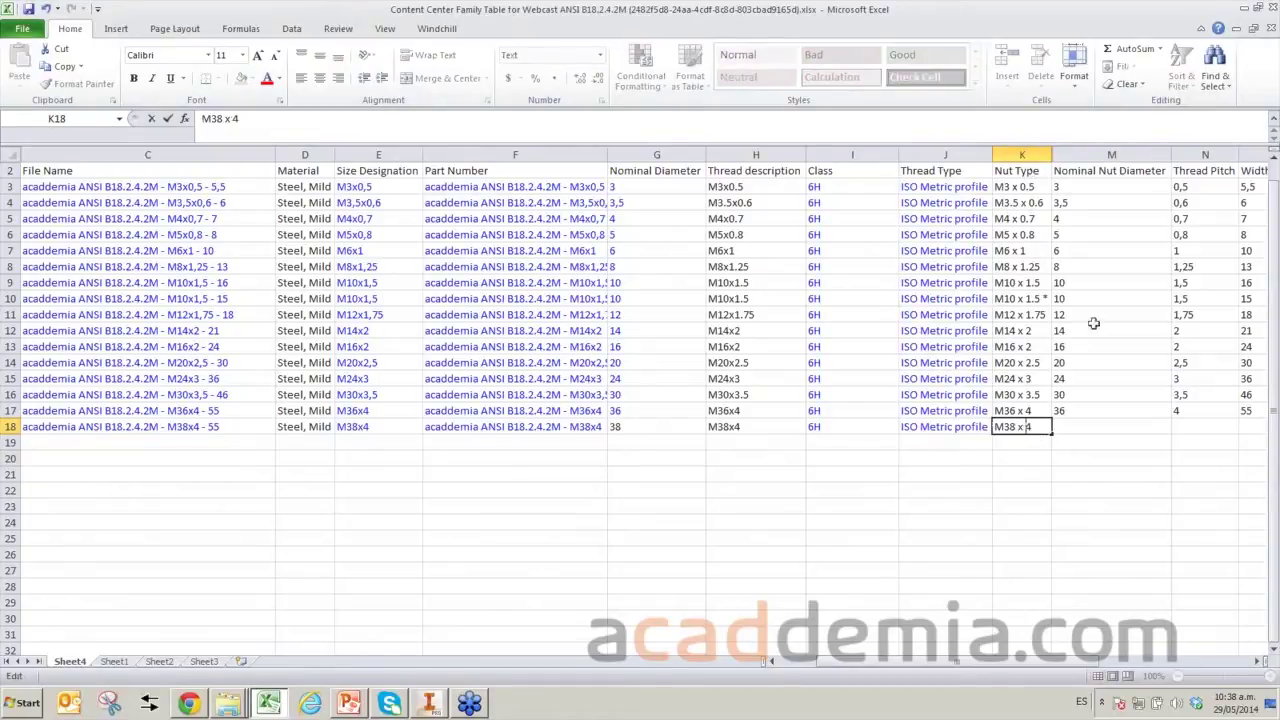
left_click(1093, 432)
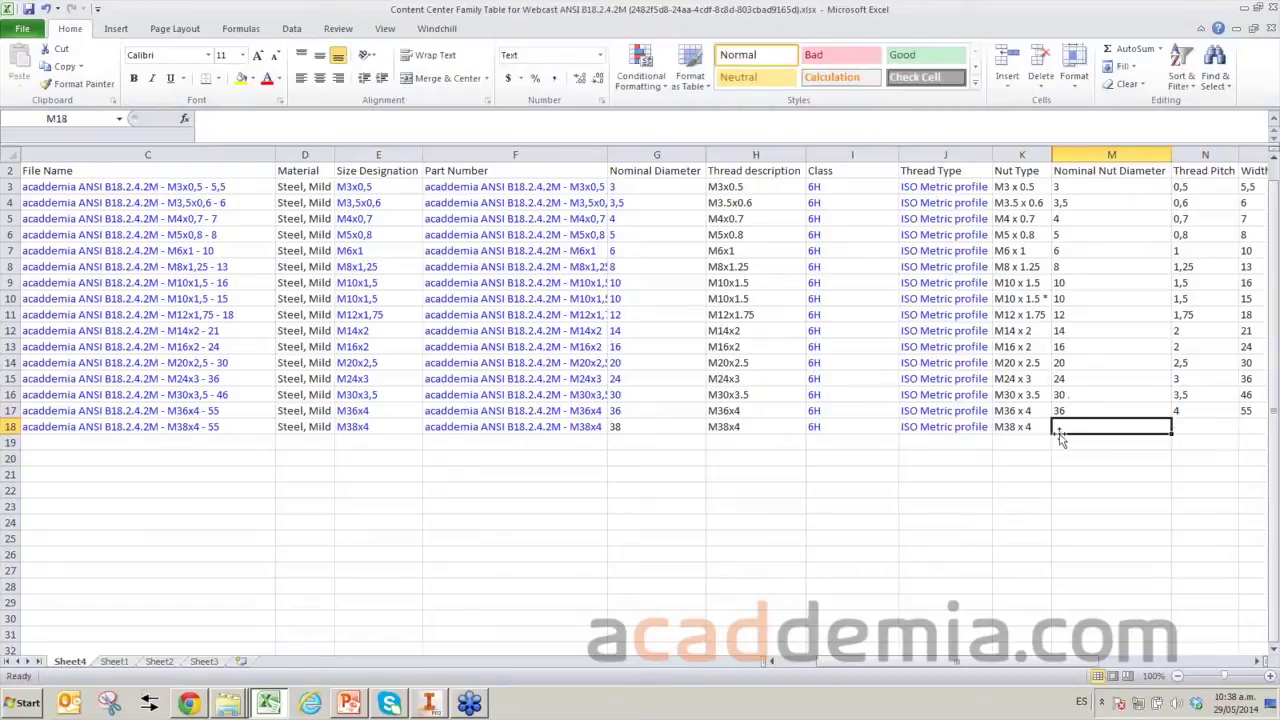
Enter nominal nut diameter 38 and thread pitch 4,1 in row 18.
type("38")
left_click(1113, 488)
left_click(1190, 425)
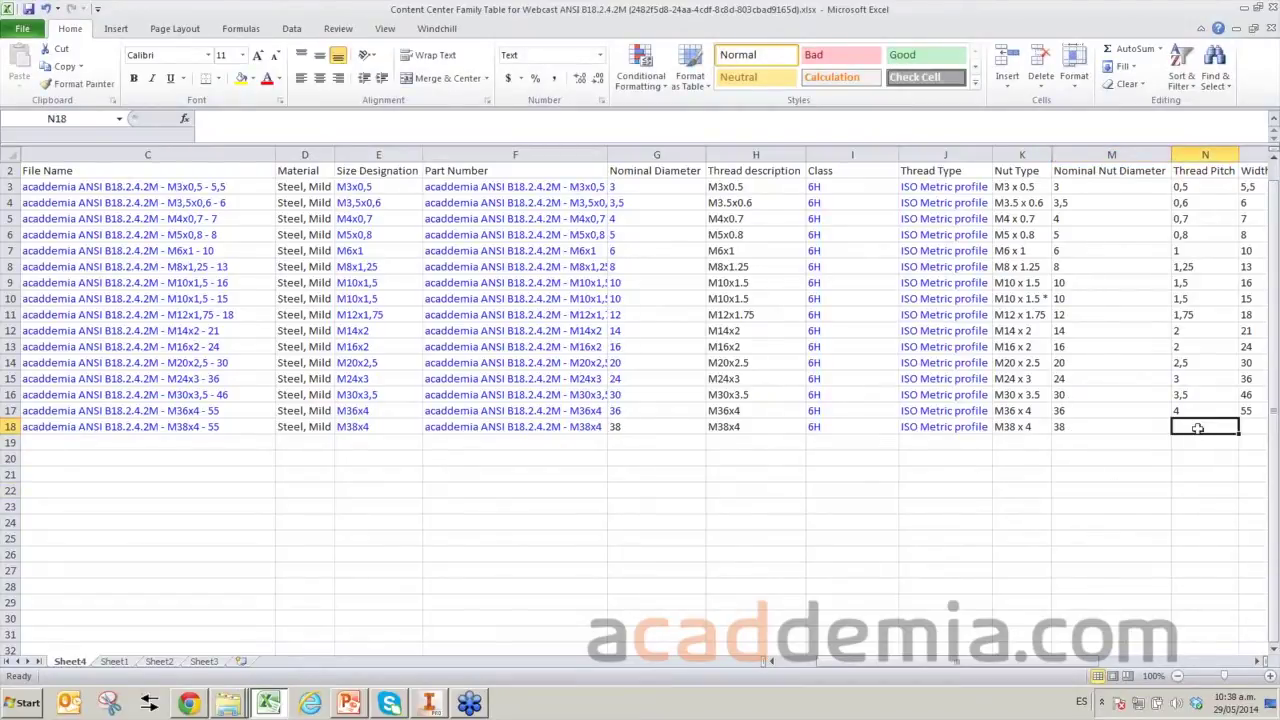
type("4")
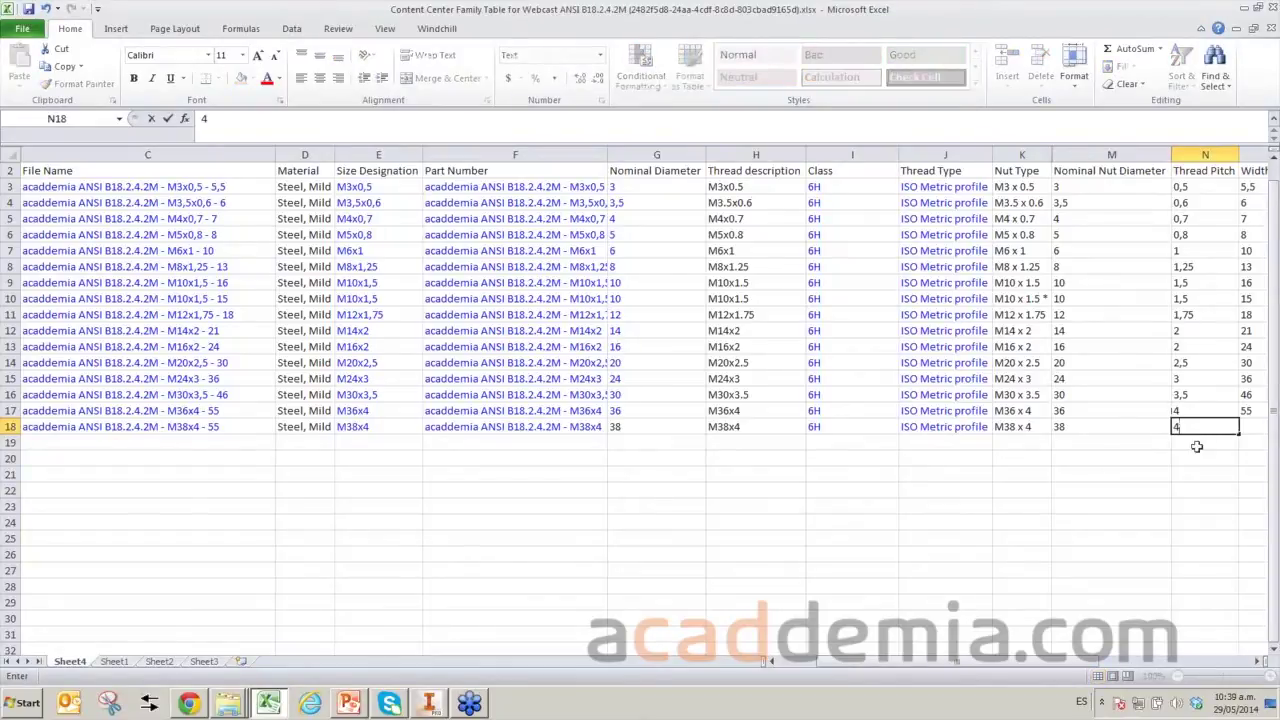
type(",1")
left_click(1218, 460)
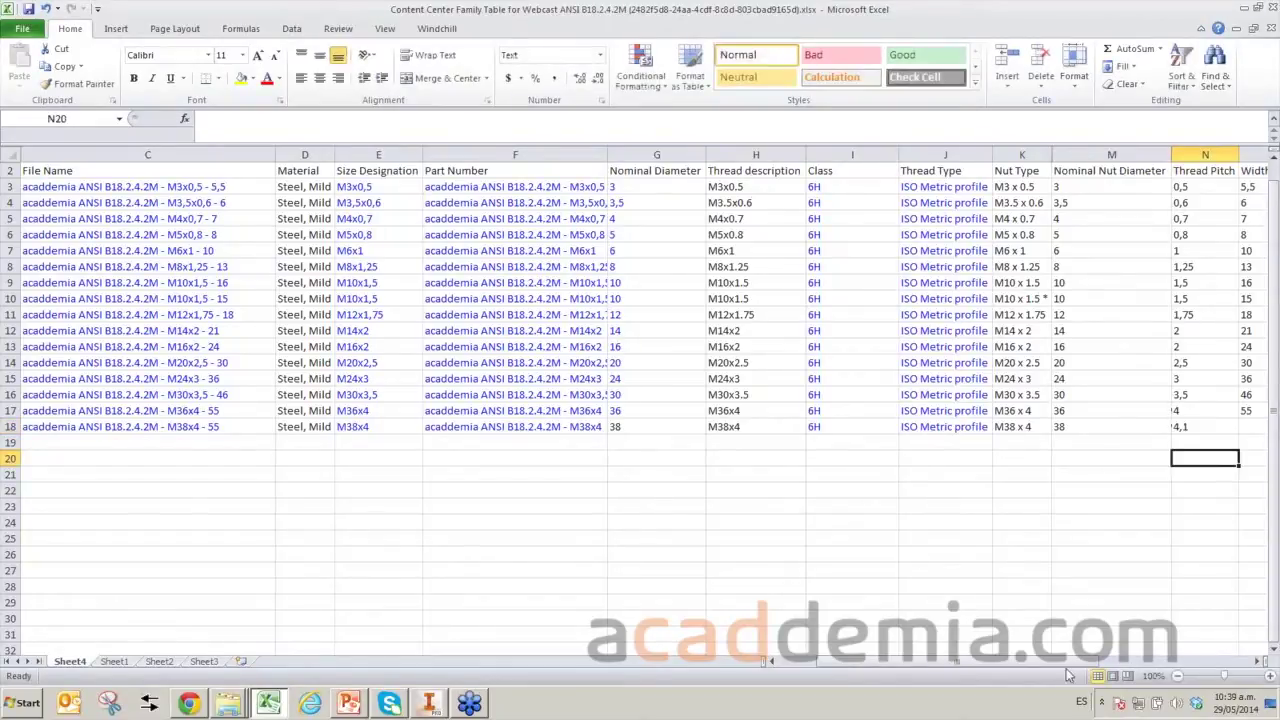
Enter widths across flats 60 and 55 in row 18.
left_click_drag(1075, 673, 1079, 673)
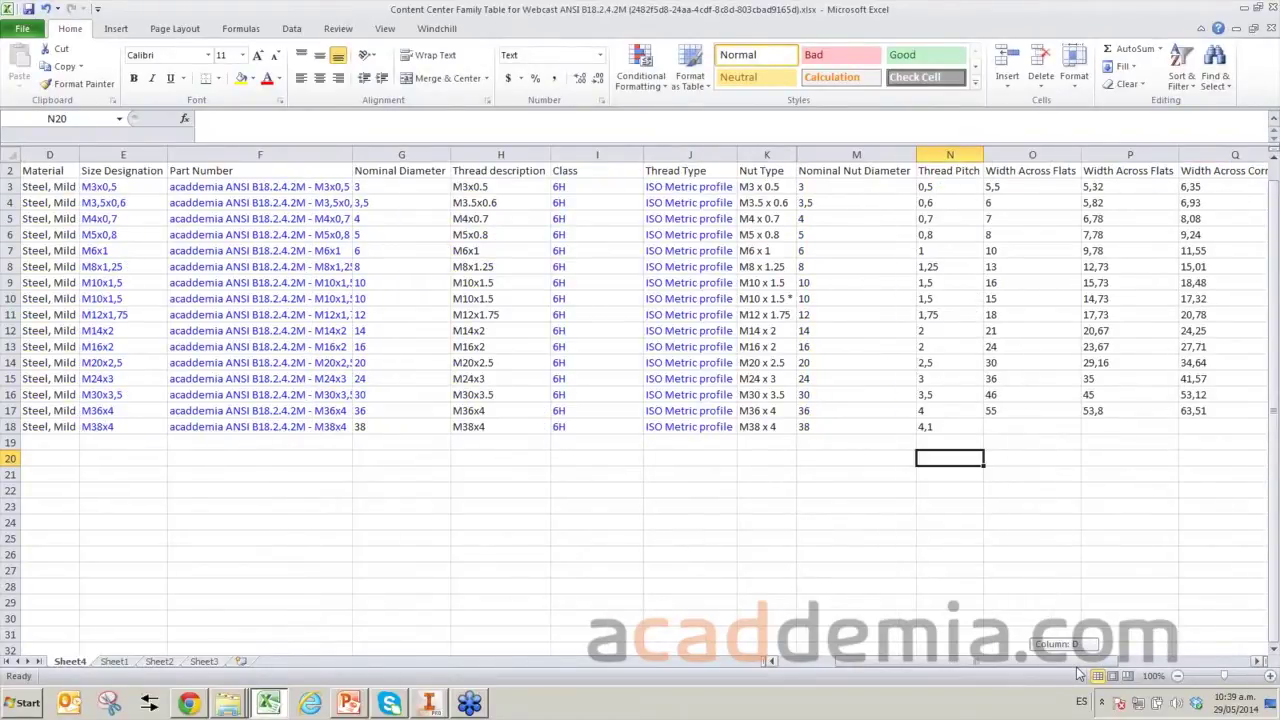
left_click_drag(1079, 673, 1084, 673)
left_click(1000, 432)
type("60")
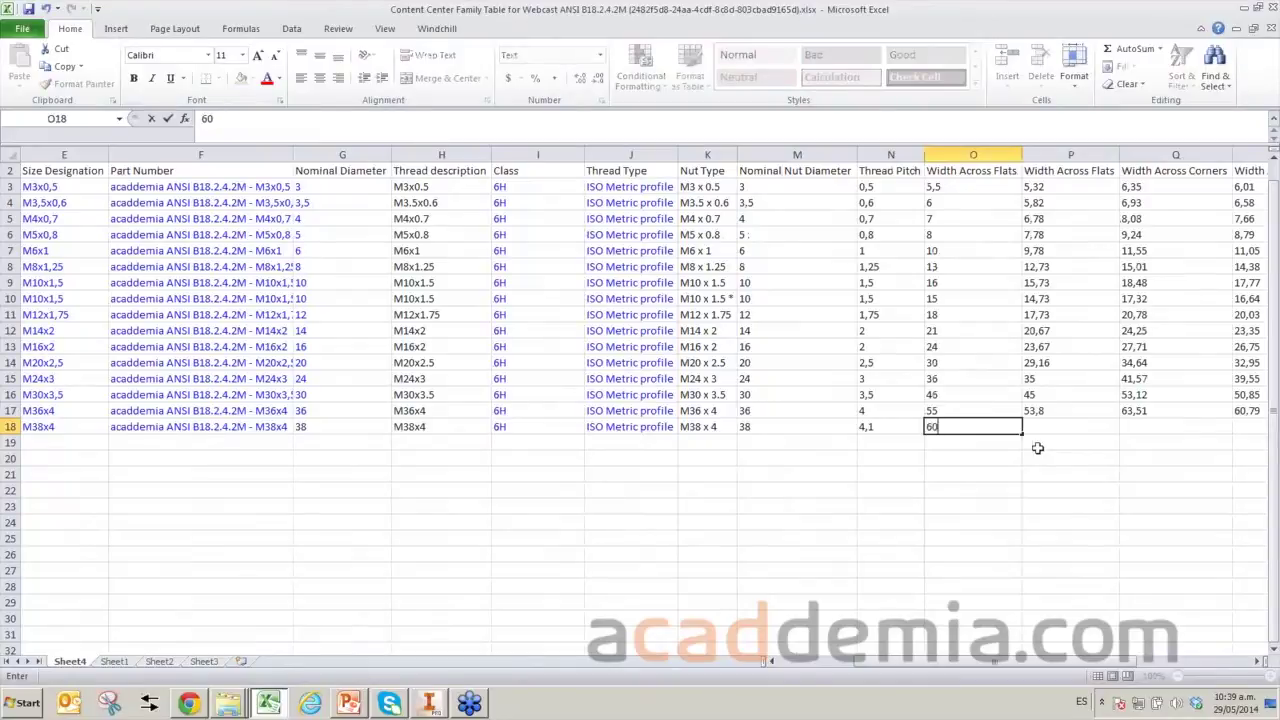
left_click(1070, 426)
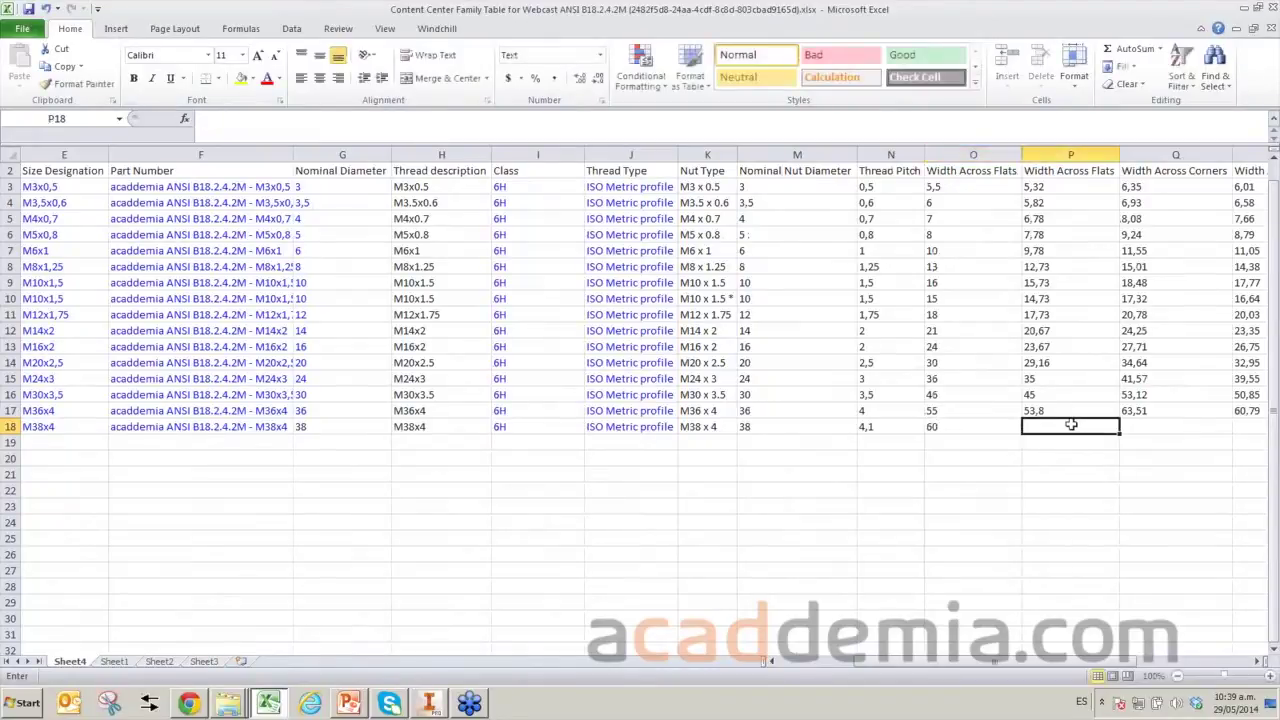
double_click(1048, 428)
type("55")
left_click(1176, 426)
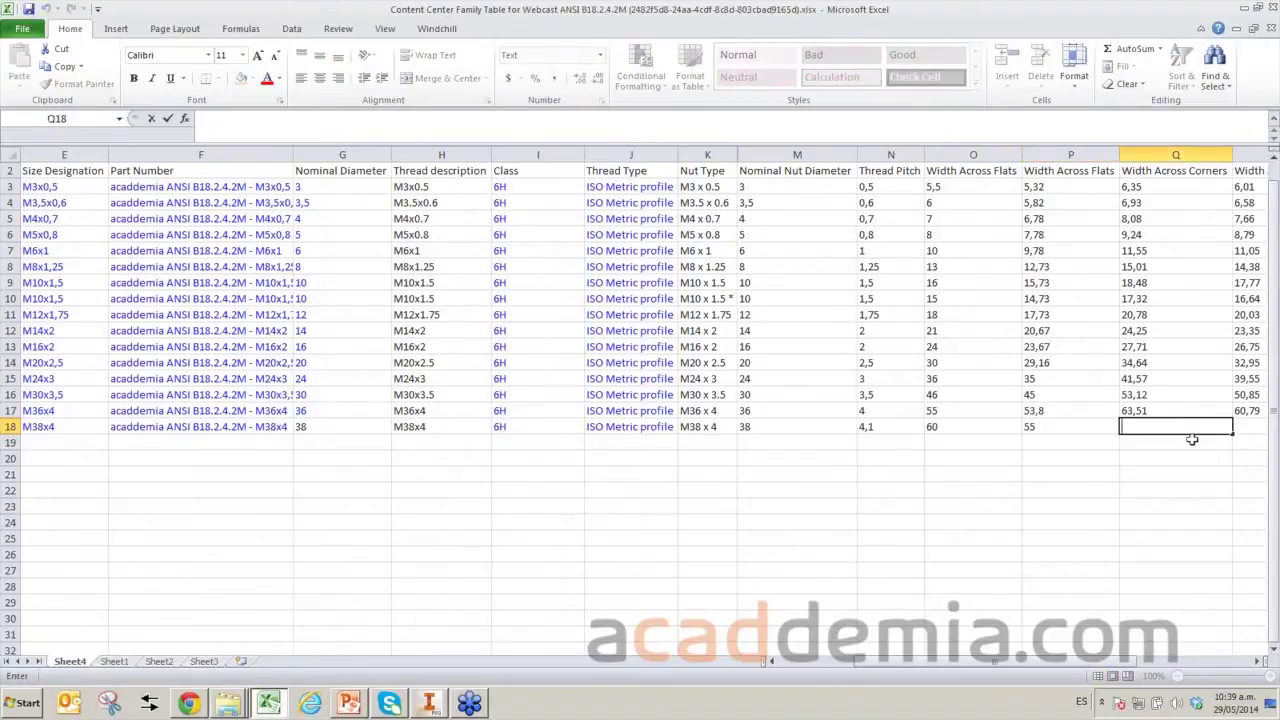
Enter widths across corners 67 and 62 in row 18.
type("67")
left_click(1258, 427)
left_click_drag(1111, 662, 1115, 664)
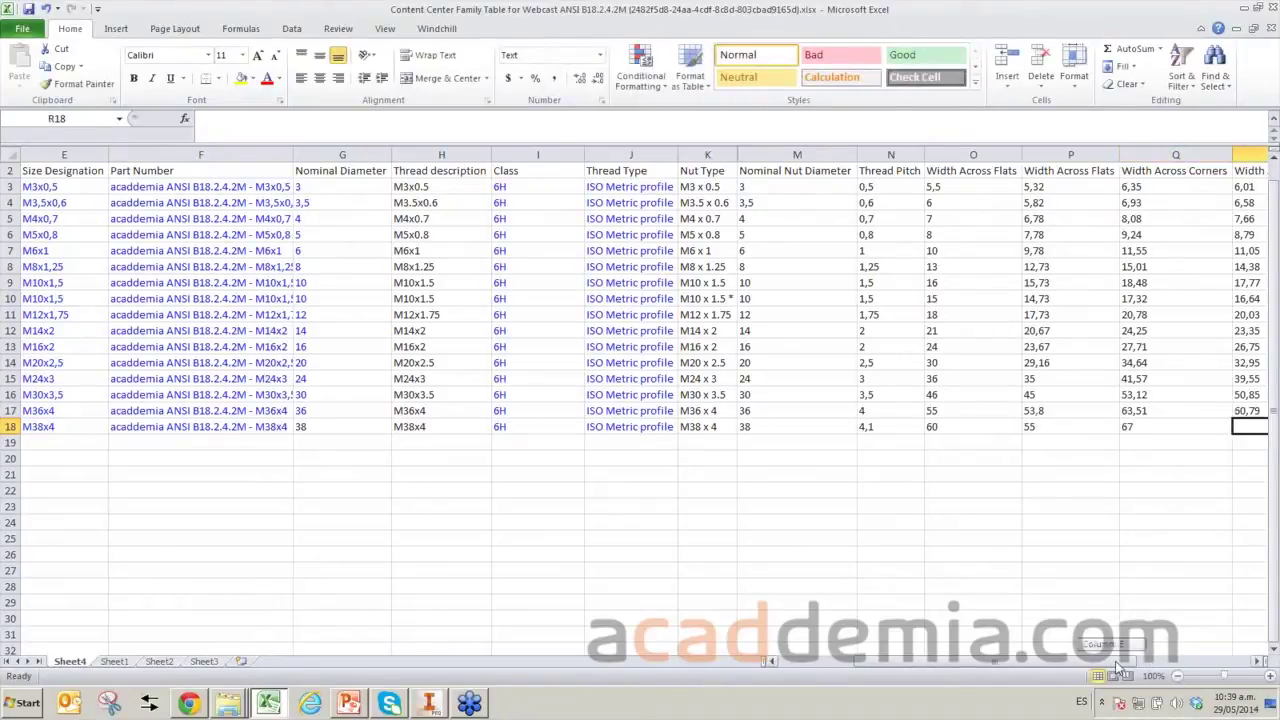
left_click_drag(1117, 667, 1127, 667)
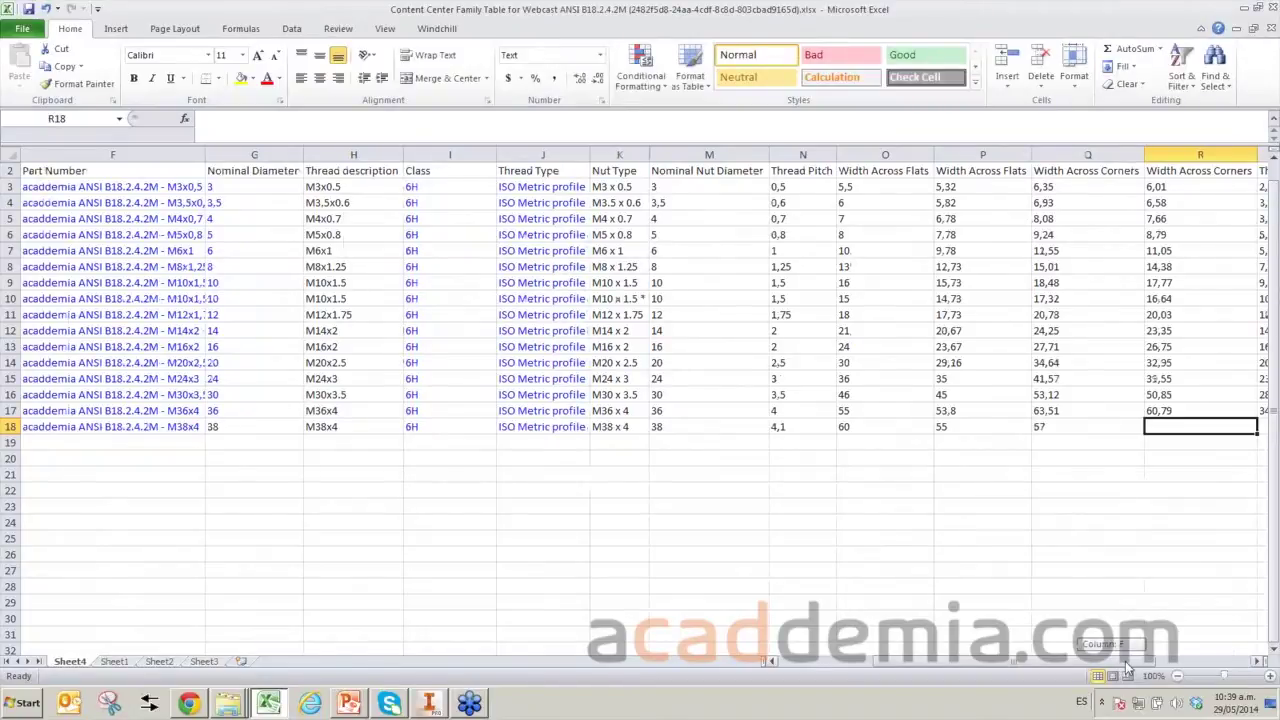
left_click_drag(1127, 667, 1137, 667)
type("62")
left_click(1089, 424)
Enter both thicknesses for the M38x4 row as 36.
left_click_drag(995, 663, 1007, 667)
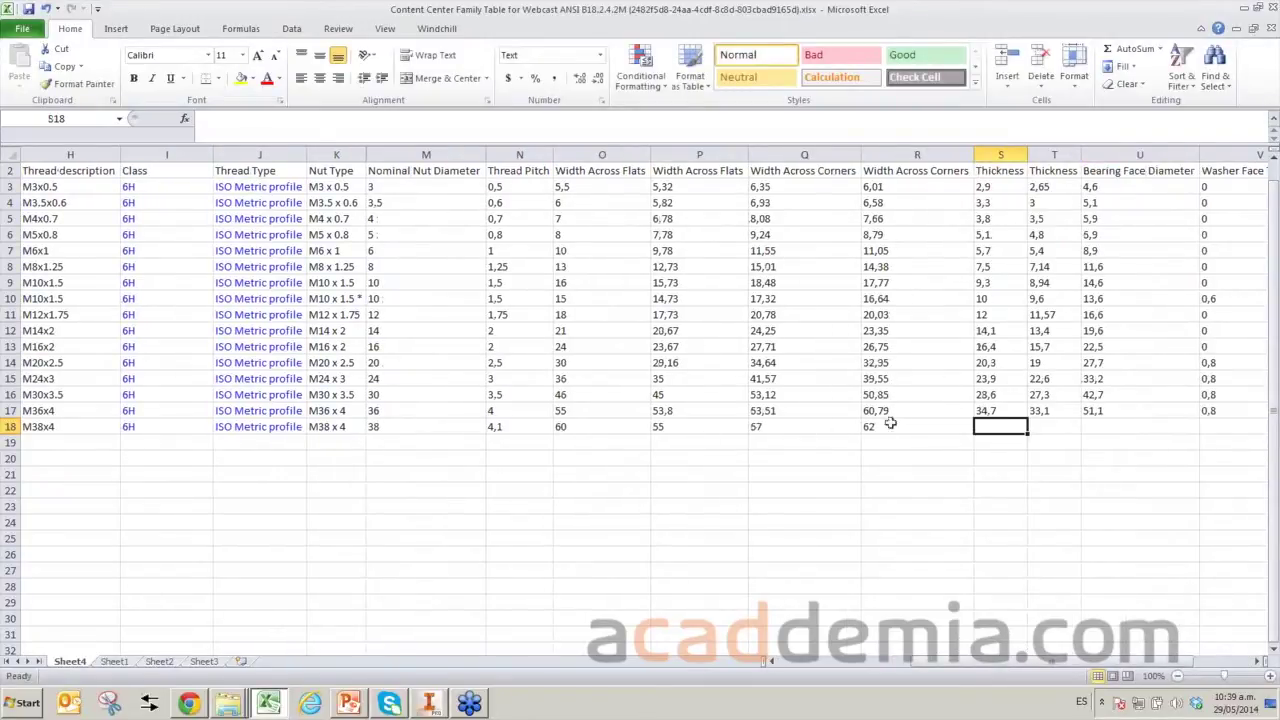
double_click(999, 424)
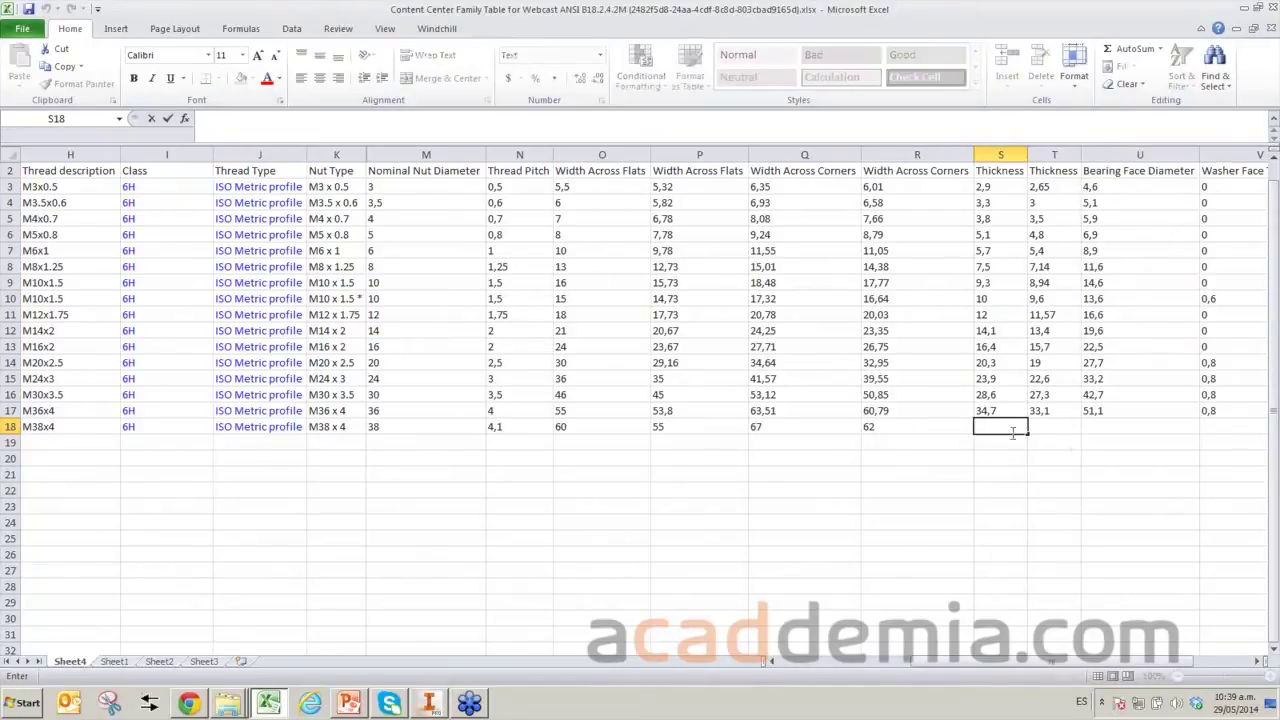
left_click(1002, 427)
type("36")
left_click(1060, 429)
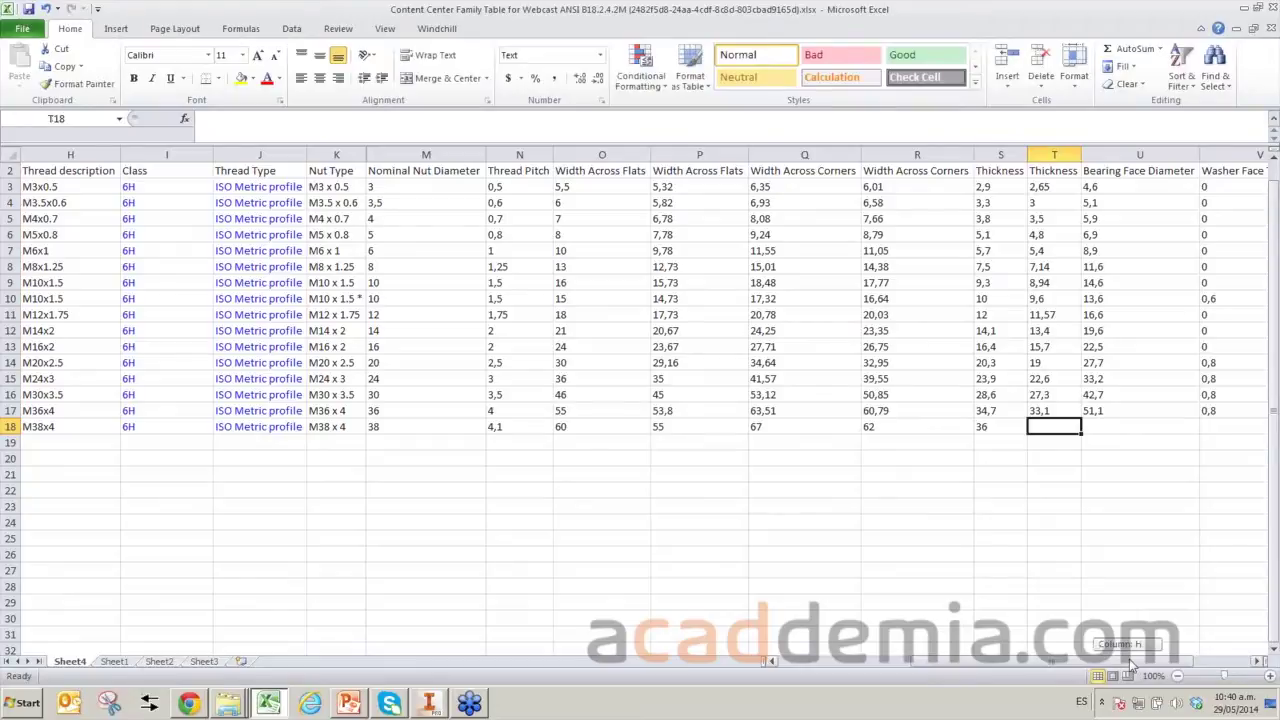
left_click_drag(1130, 662, 1140, 670)
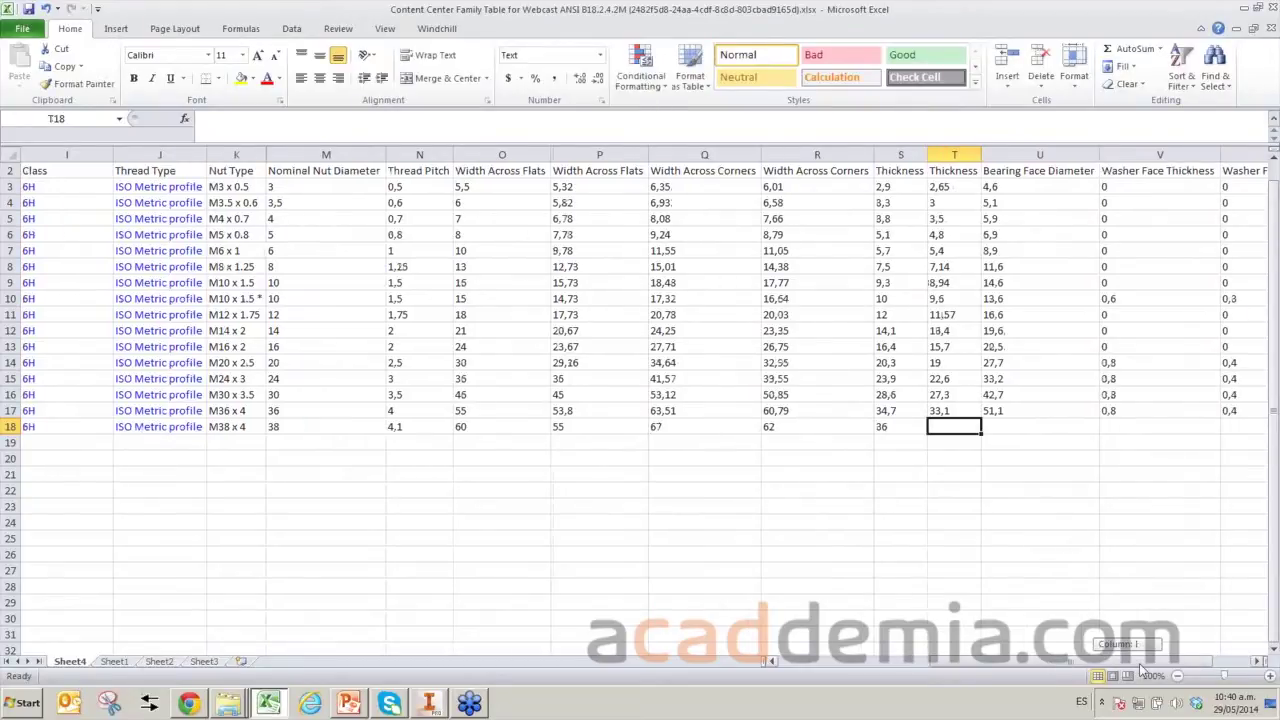
left_click_drag(1140, 670, 1150, 670)
type("36")
left_click(853, 427)
Enter bearing face diameter 54 and fill washer thicknesses 0,9 and 0,5 into row 18.
type("54")
left_click(942, 423)
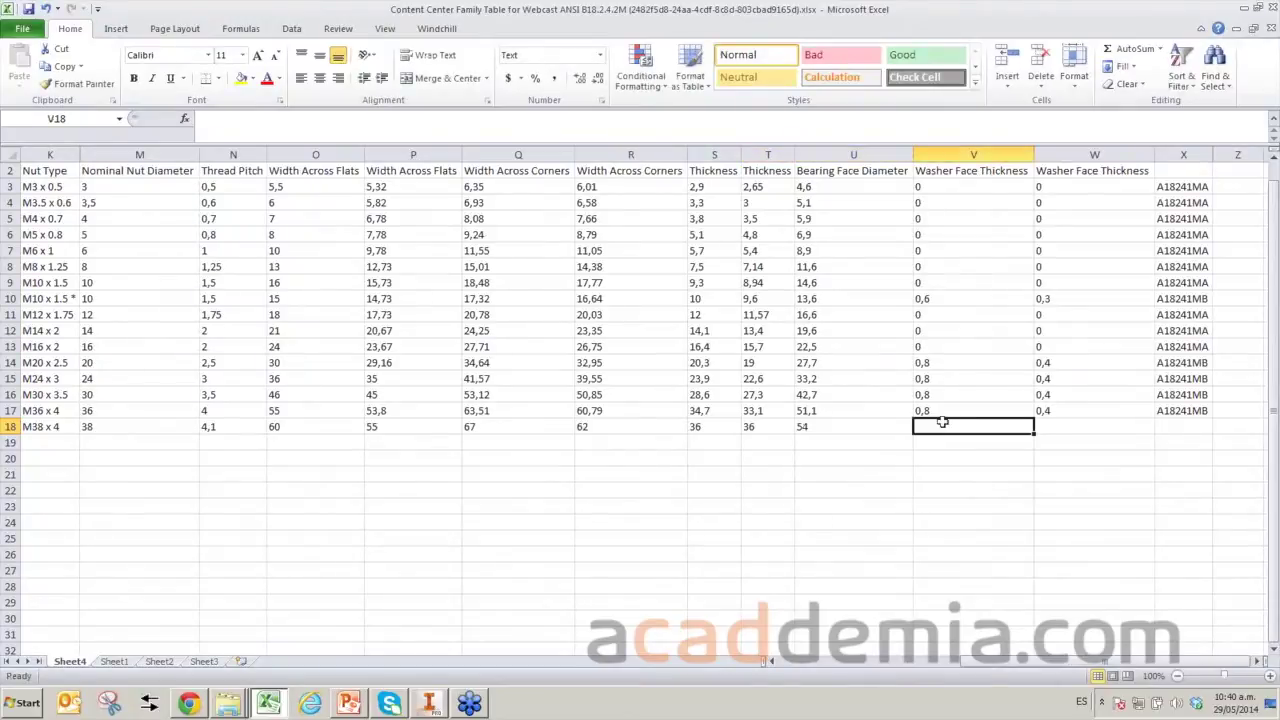
left_click(940, 411)
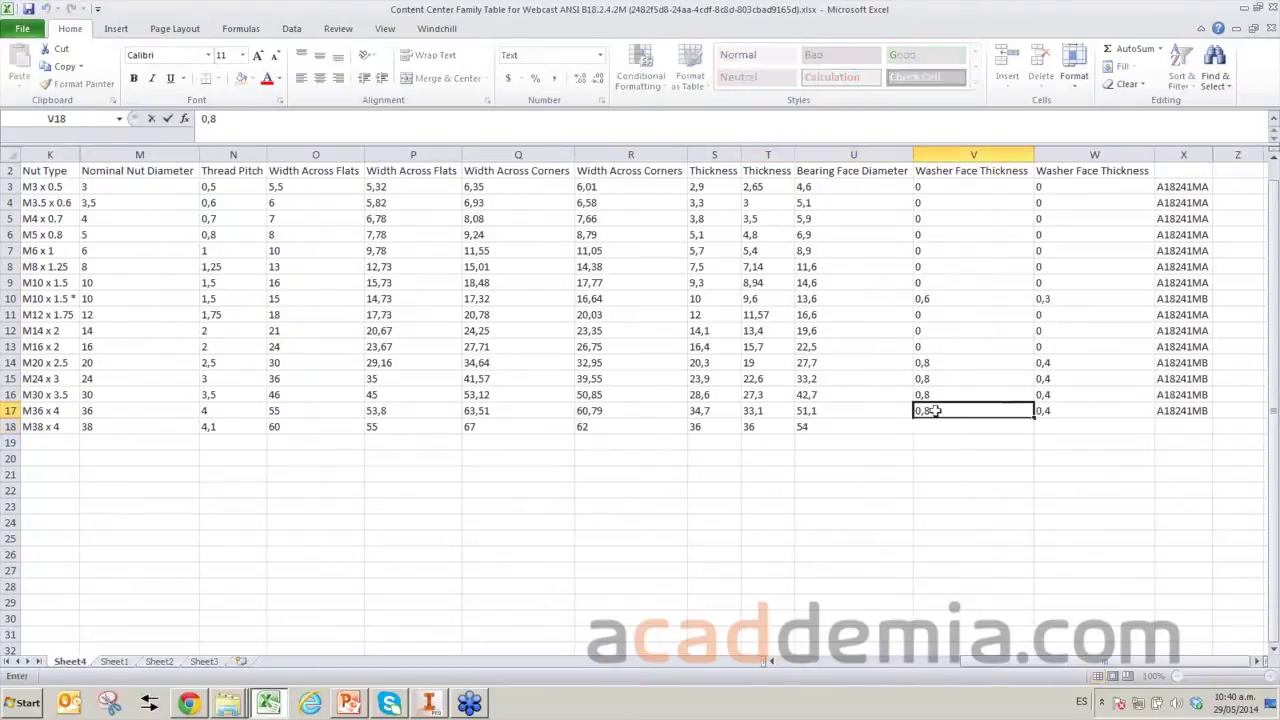
left_click_drag(1030, 419, 1030, 436)
left_click(1050, 411)
left_click_drag(1147, 422, 1147, 436)
Fill code A18241MB down into X18 and close the workbook.
left_click(1183, 411)
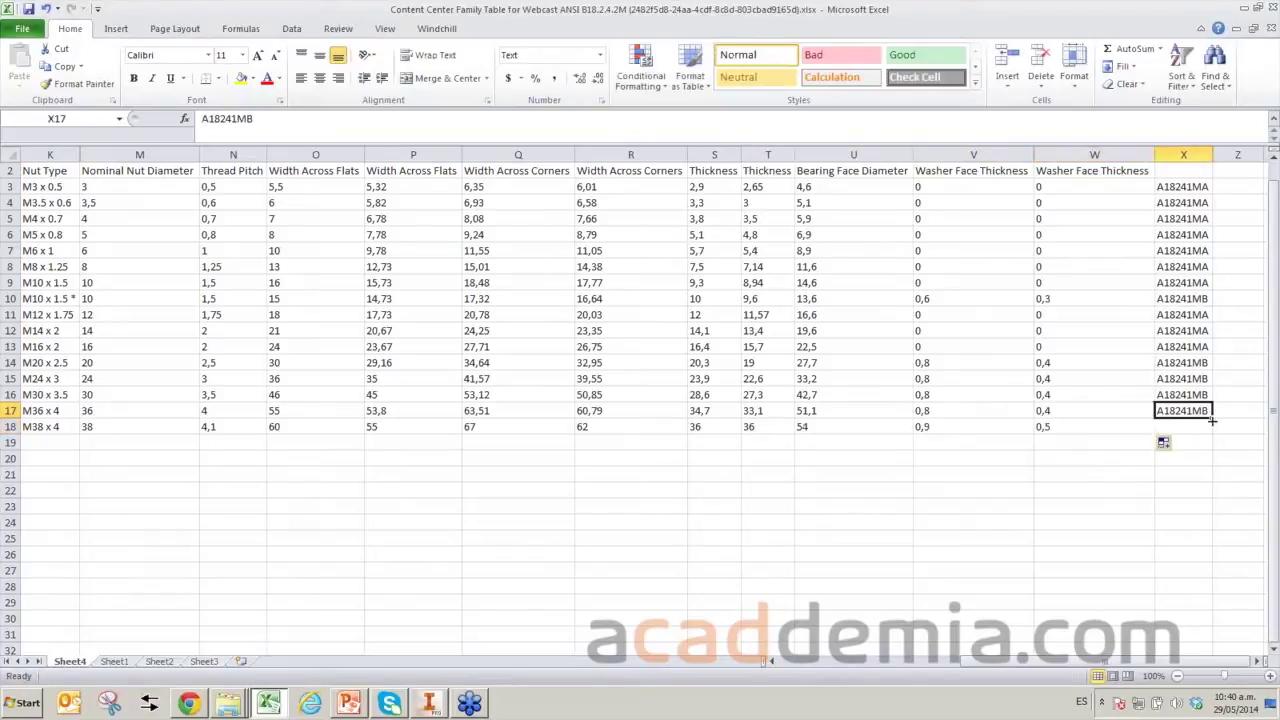
left_click_drag(1210, 414, 1192, 428)
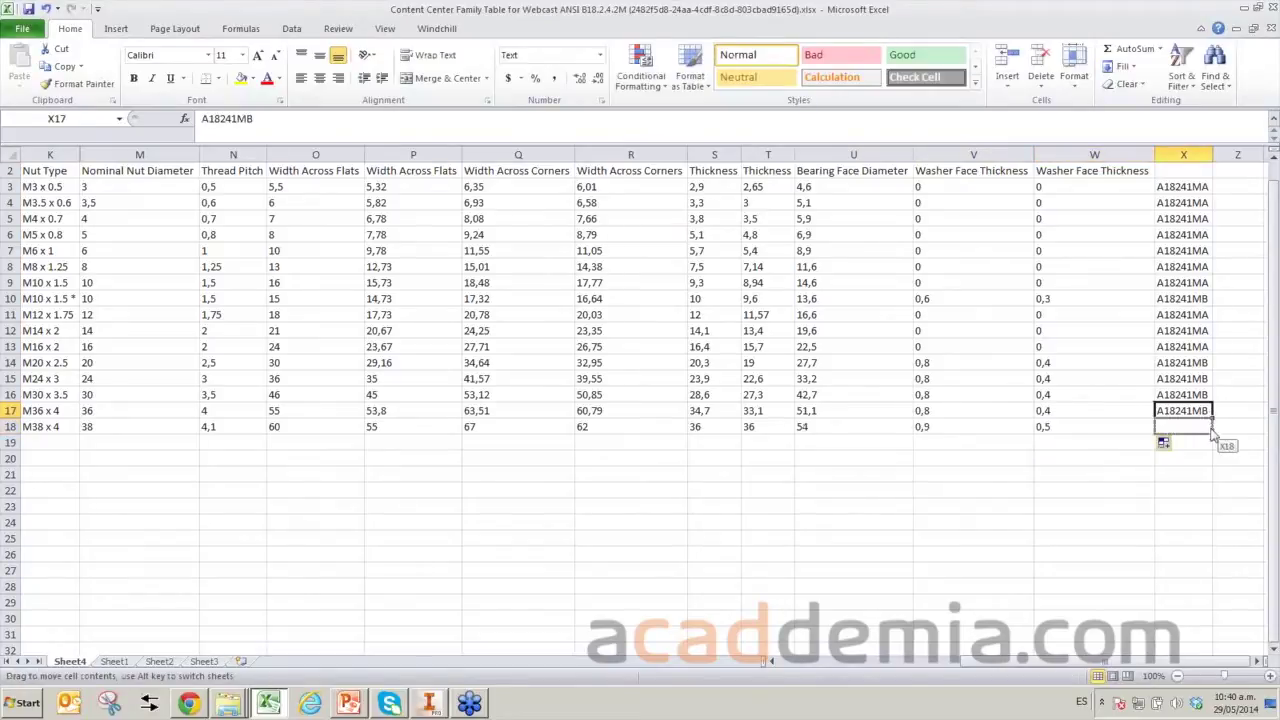
key("ctrl+z")
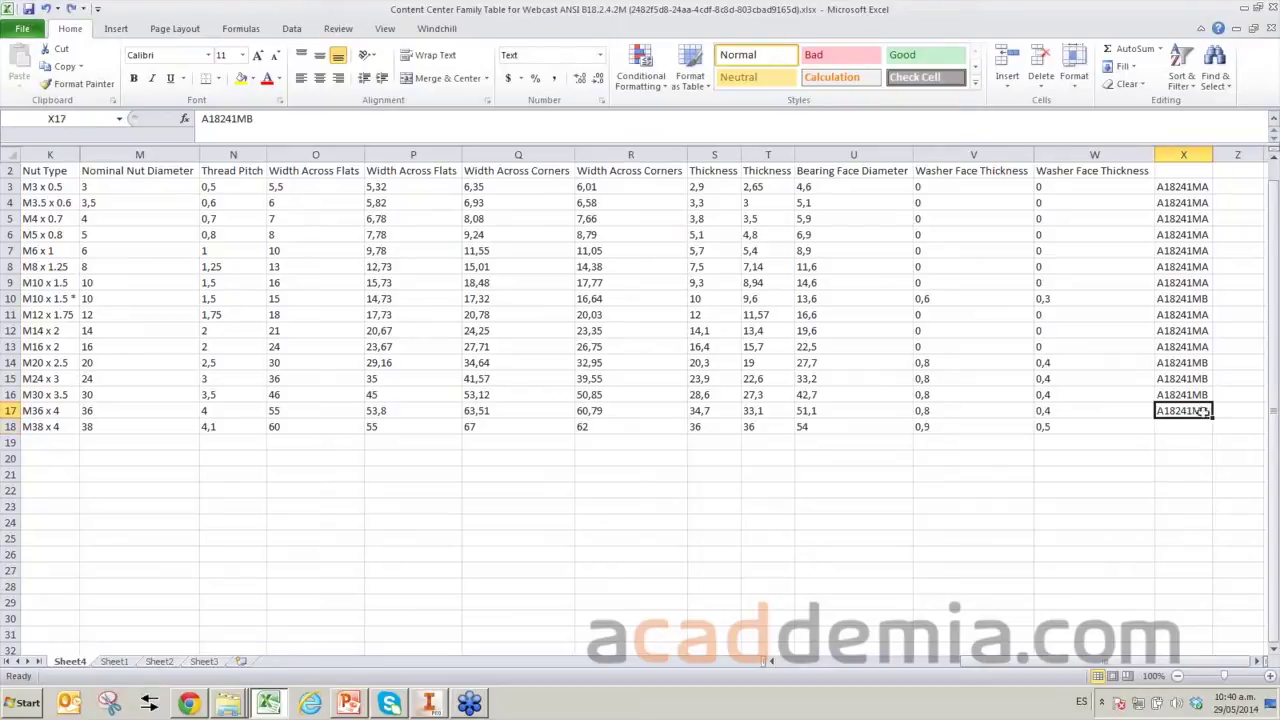
left_click_drag(1212, 418, 1207, 430)
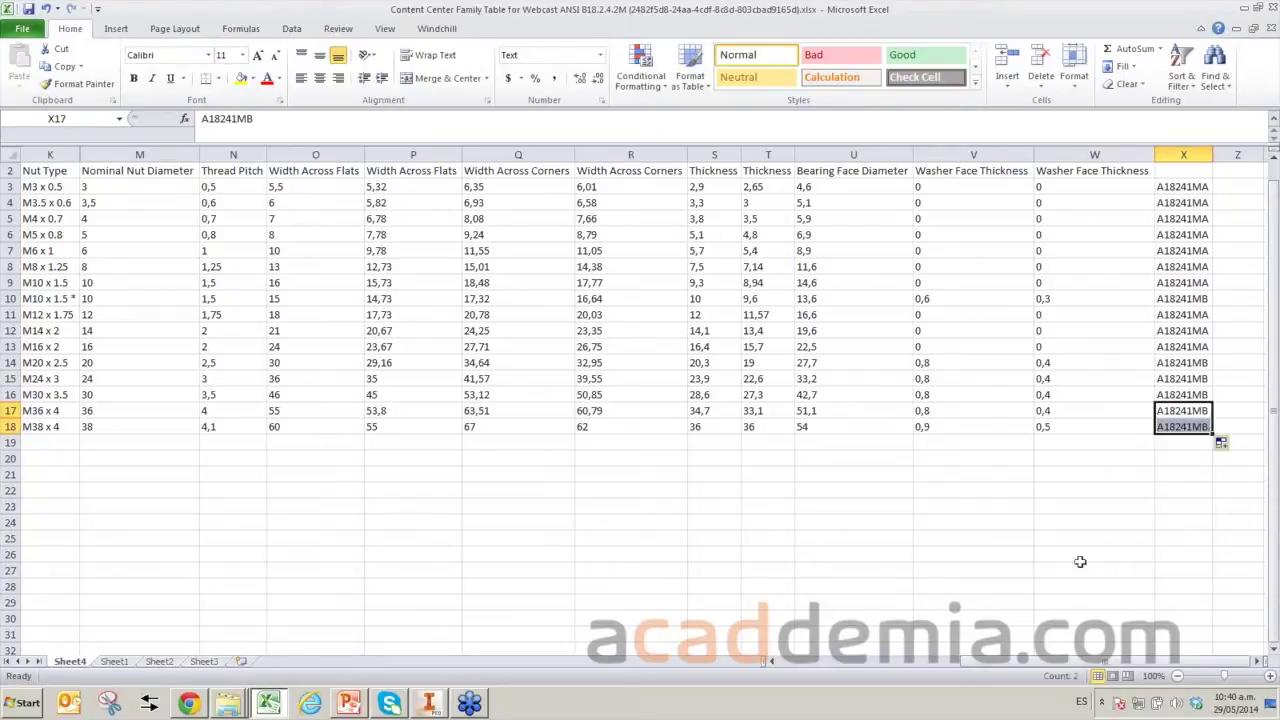
left_click_drag(984, 666, 978, 661)
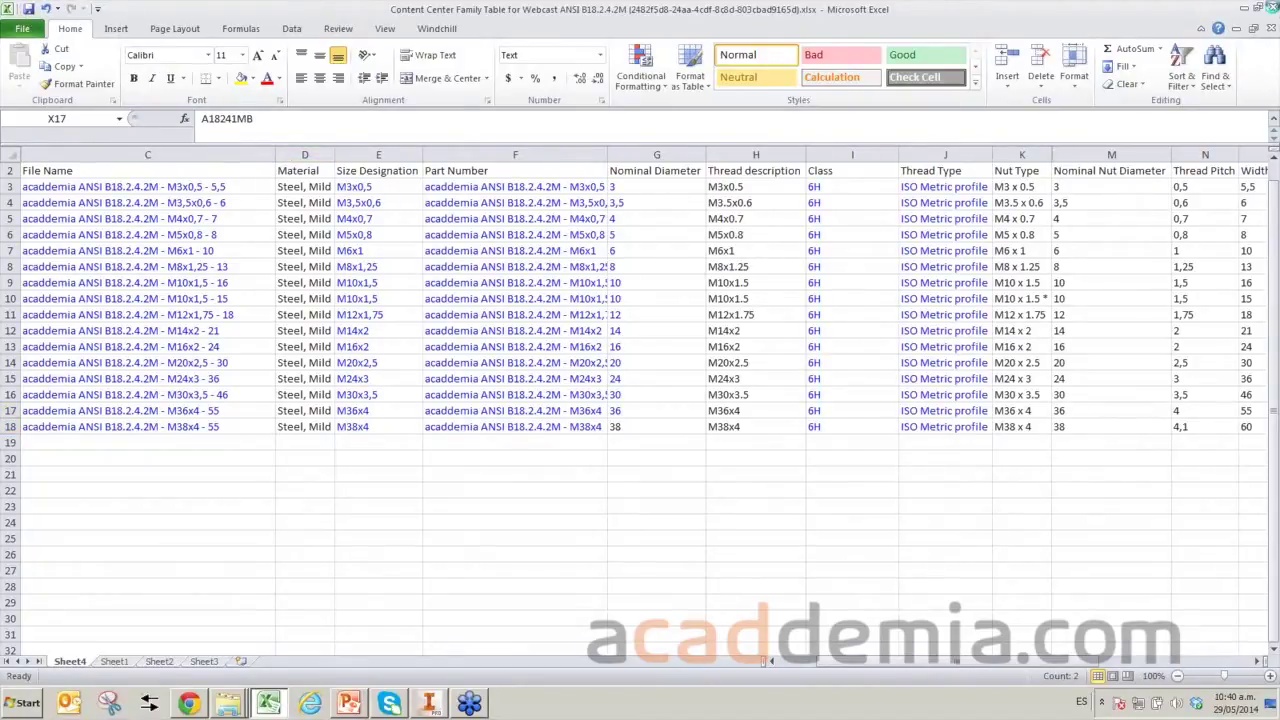
left_click(1271, 7)
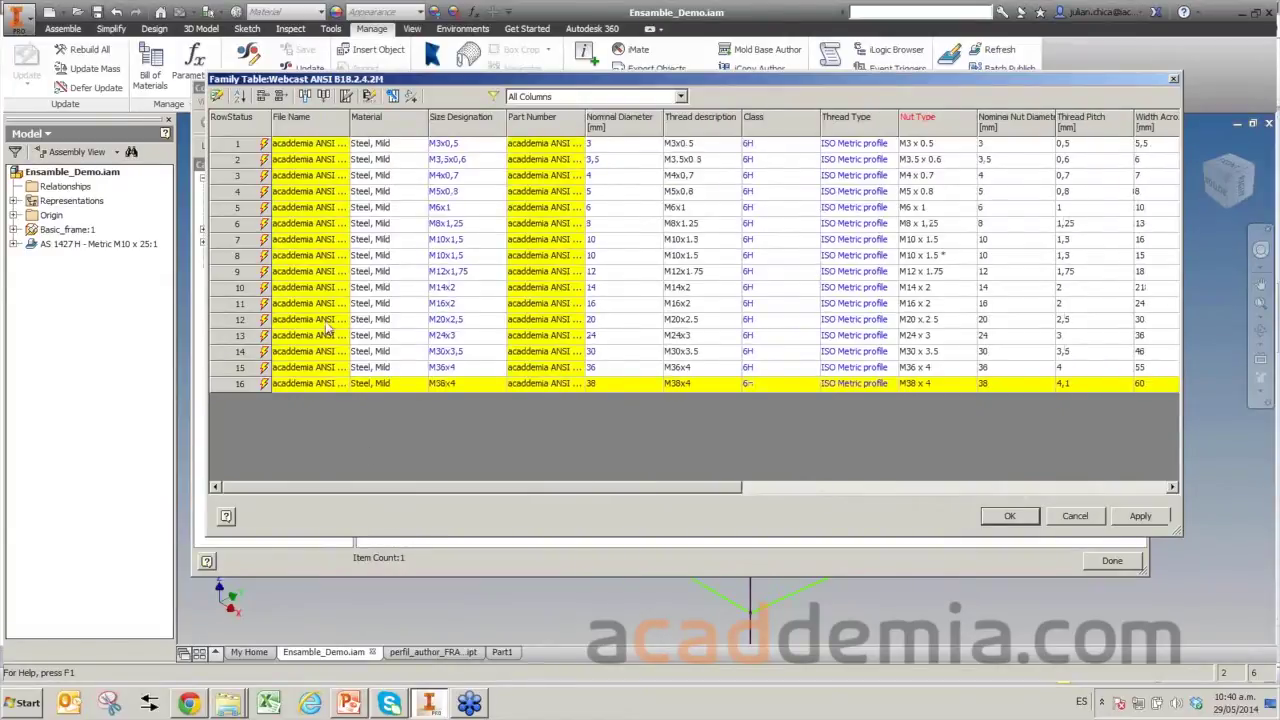
Publish the M38x4-extended family table to biblioteca_abril_2014 and close the Family Table.
left_click(1153, 515)
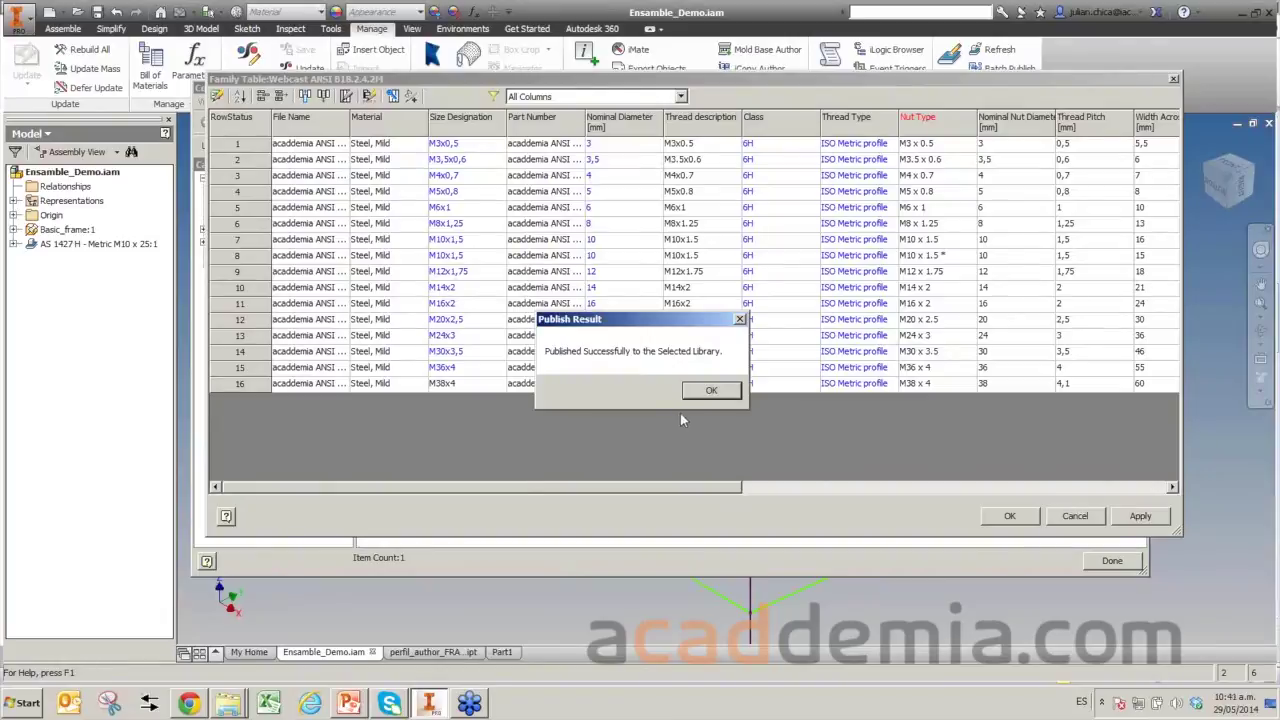
left_click(716, 393)
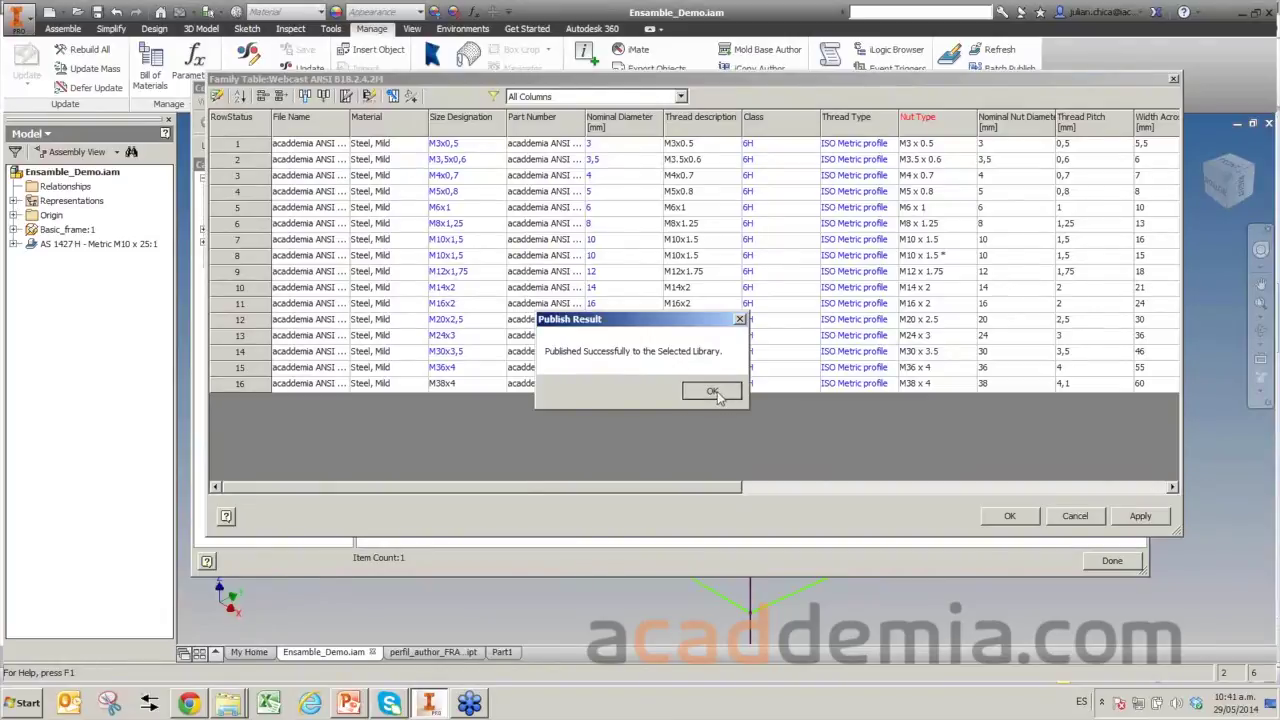
left_click(1013, 516)
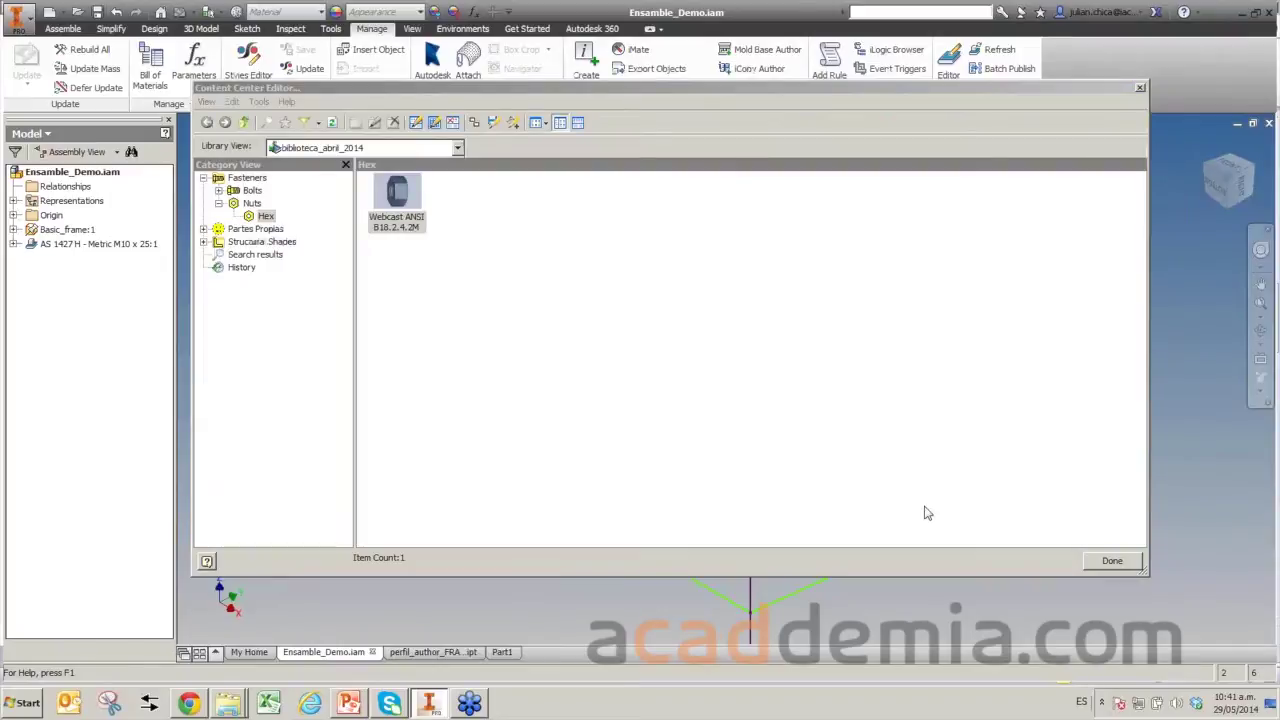
left_click(926, 513)
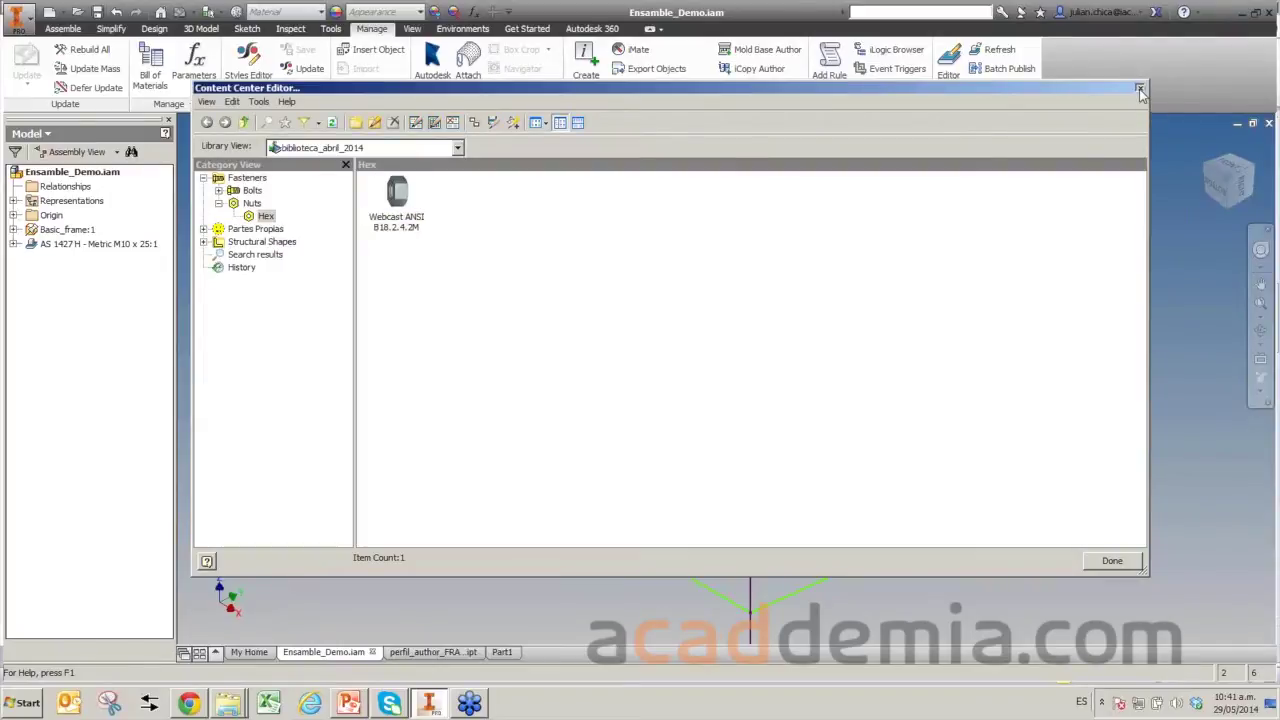
Close the Content Center Editor and highlight agenda item 03 on PowerPoint slide 2.
left_click(1139, 89)
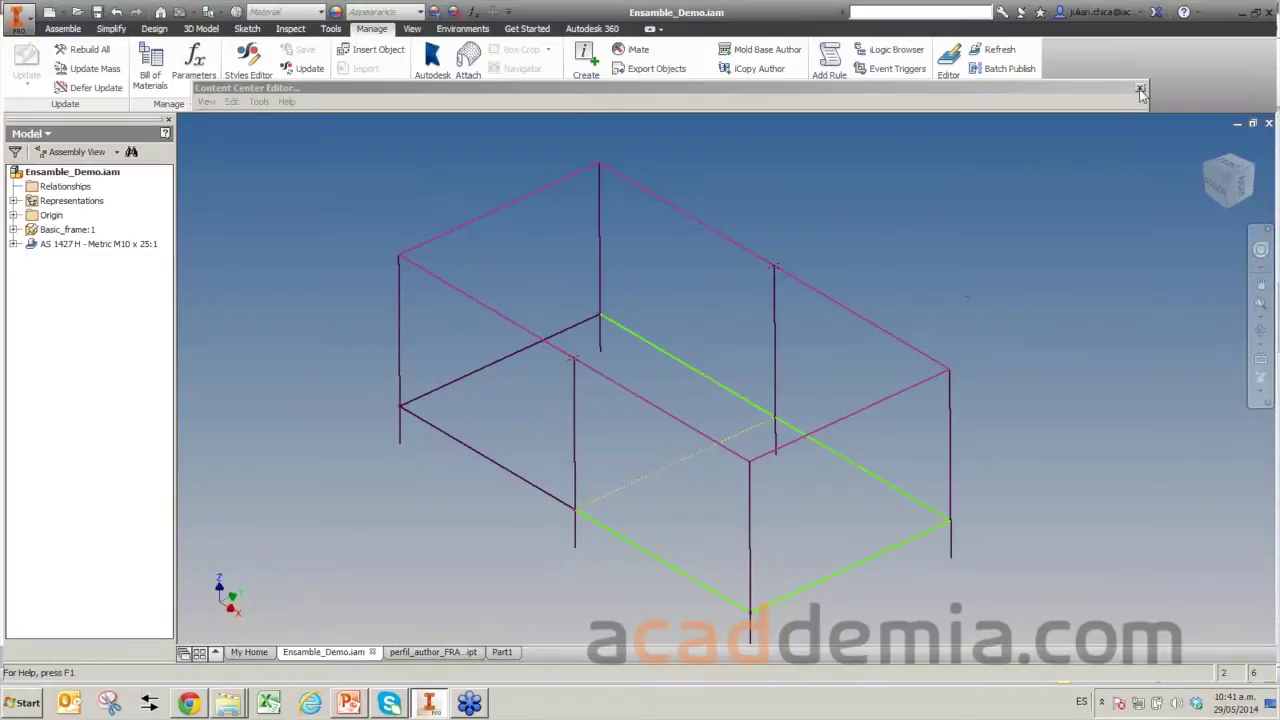
left_click(352, 704)
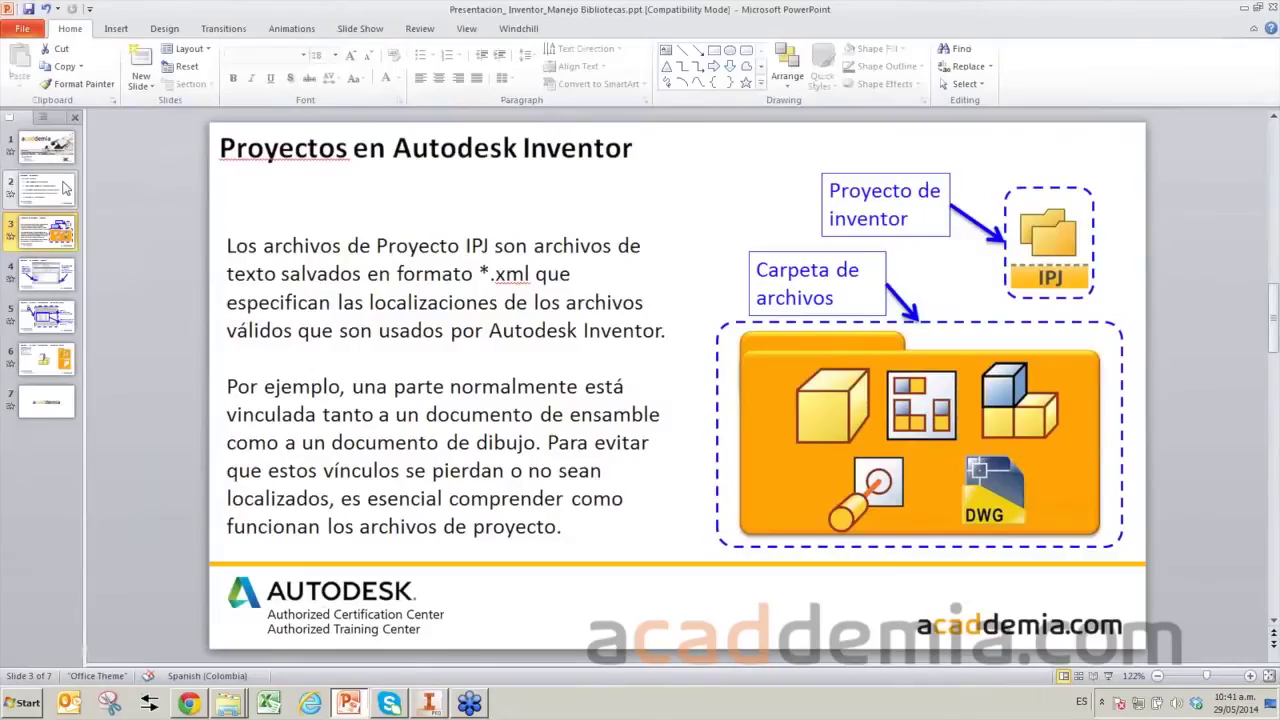
left_click(45, 188)
left_click_drag(288, 324, 830, 336)
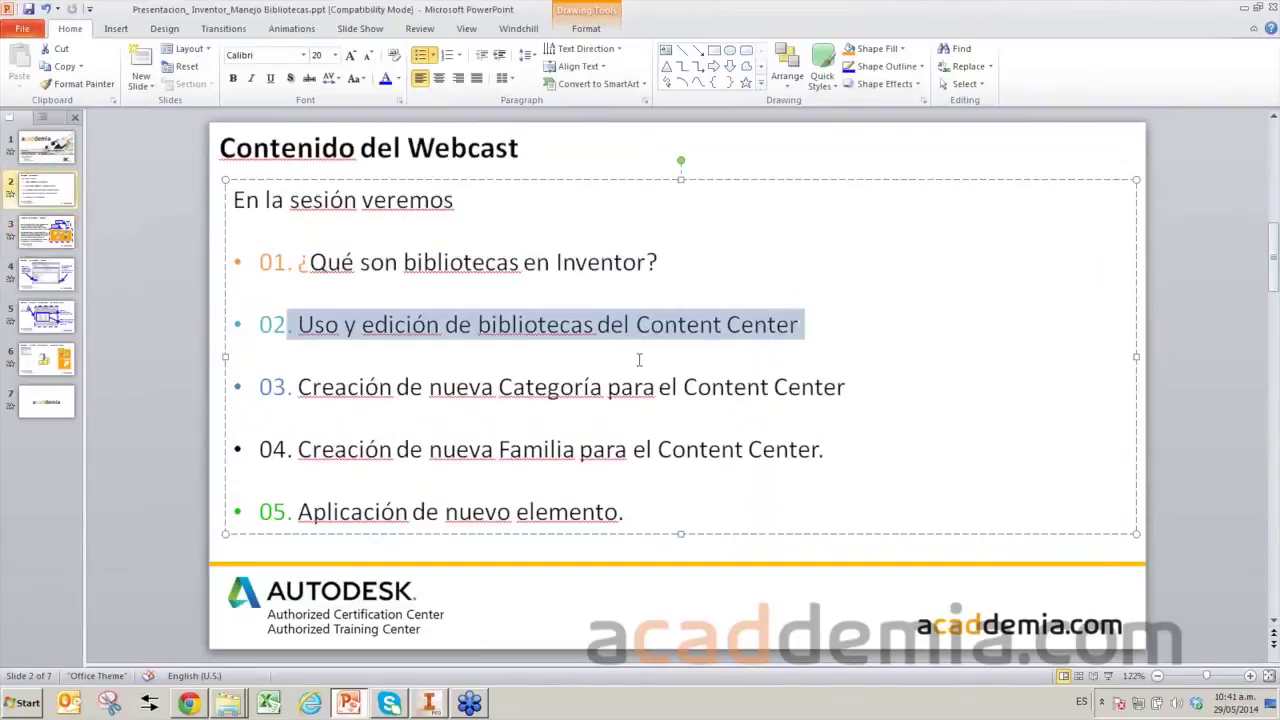
left_click_drag(288, 390, 852, 388)
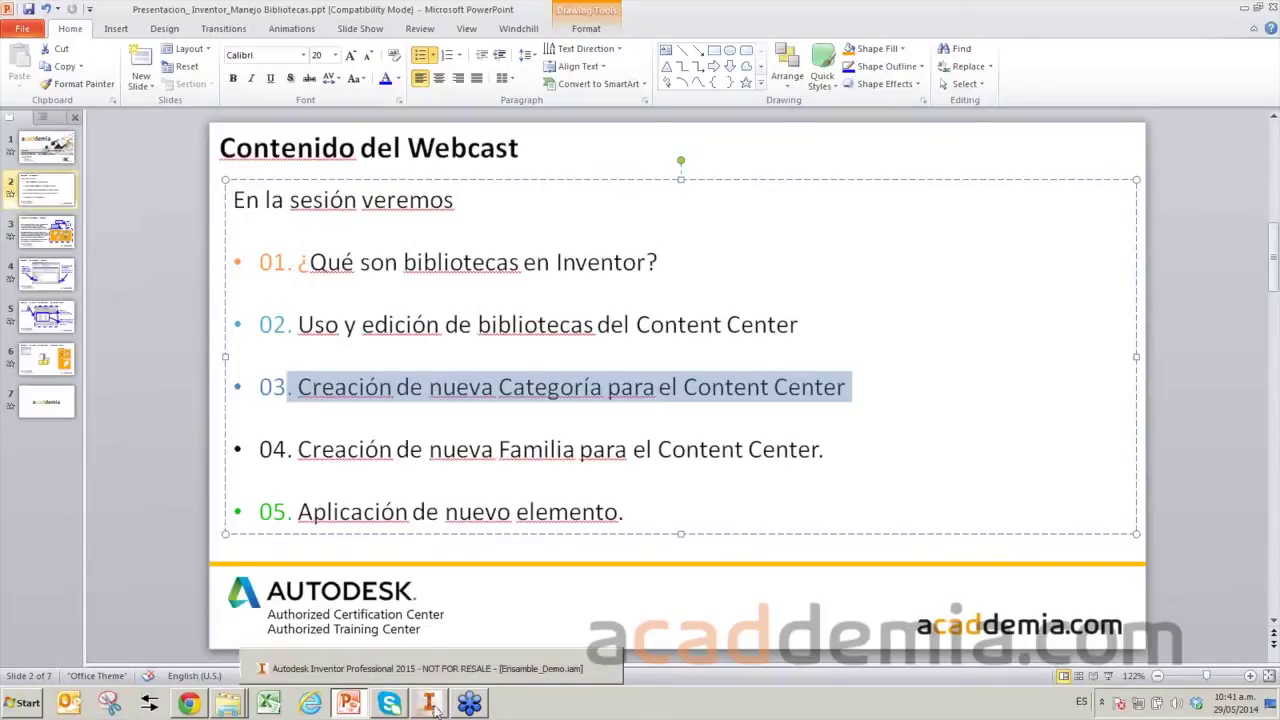
left_click(433, 706)
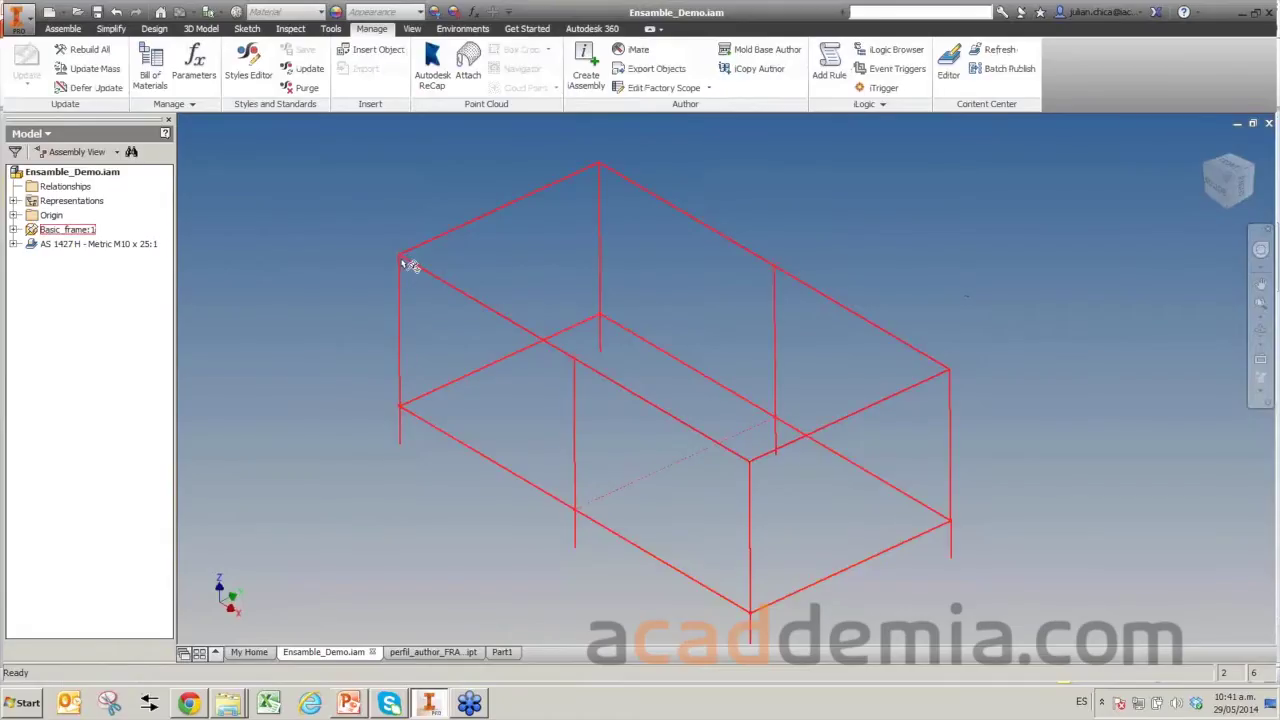
Open the Content Center Editor and view the empty webcast library.
left_click(948, 68)
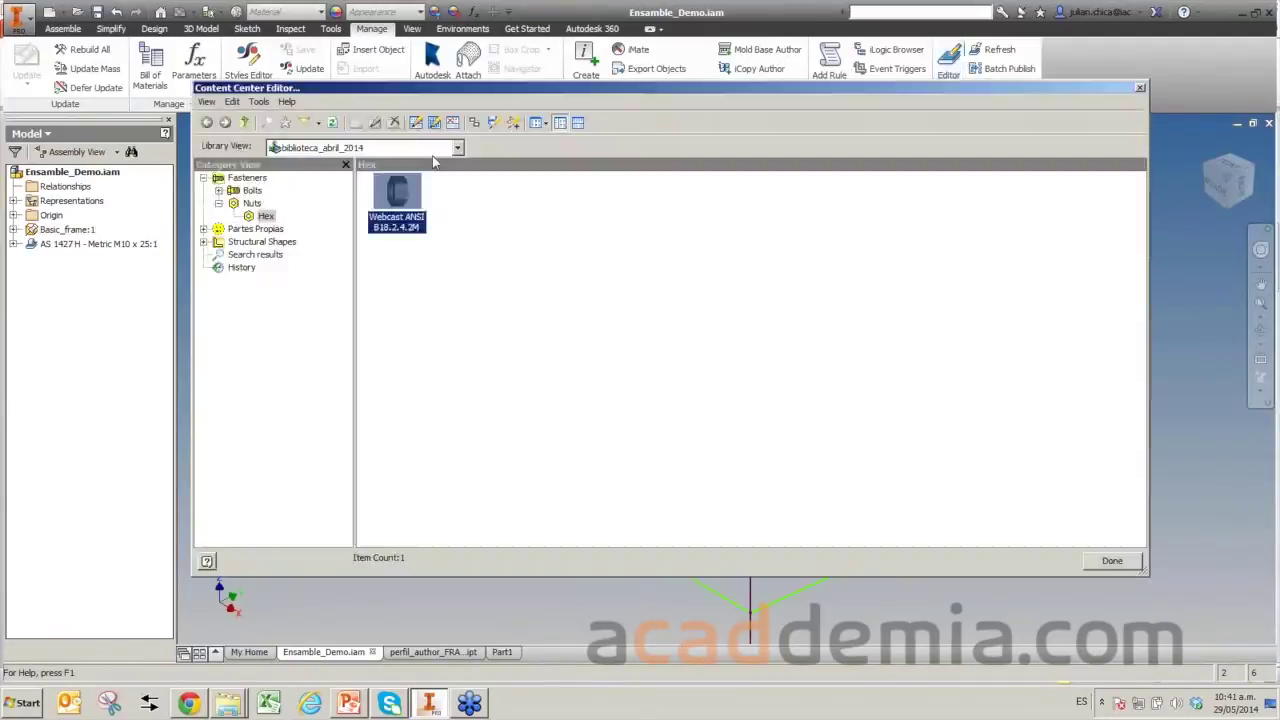
left_click(457, 147)
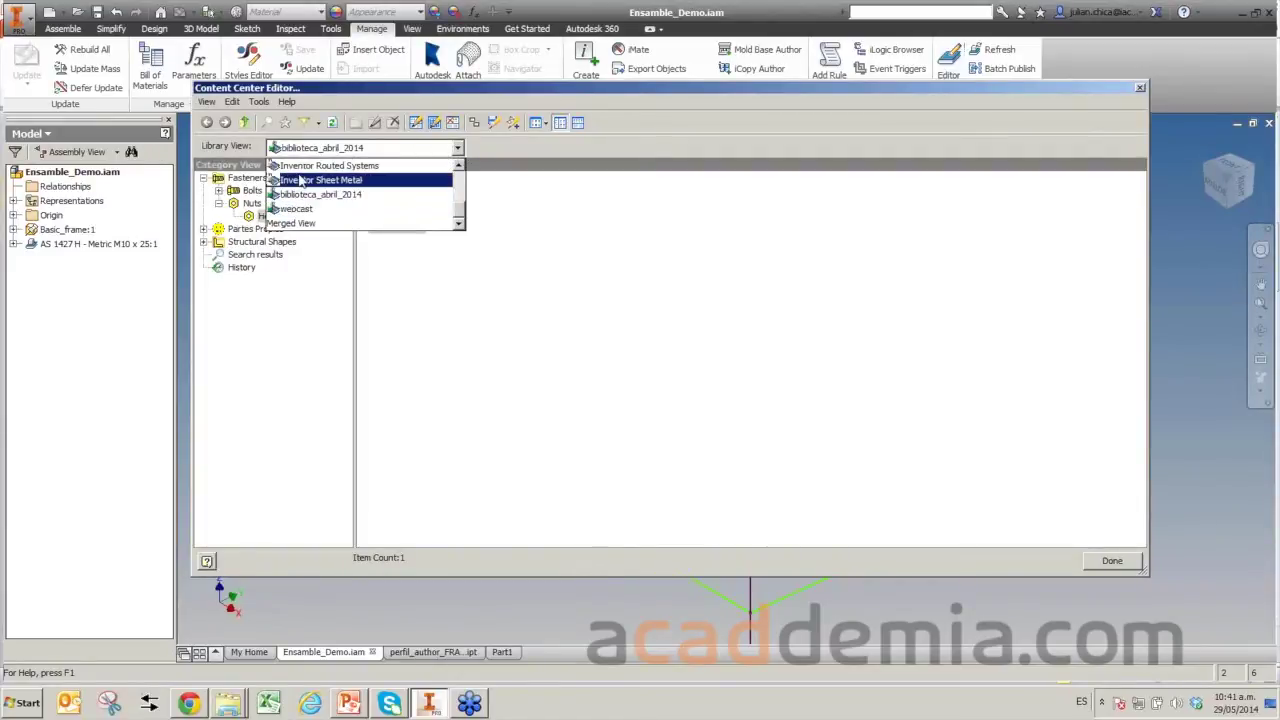
left_click(300, 210)
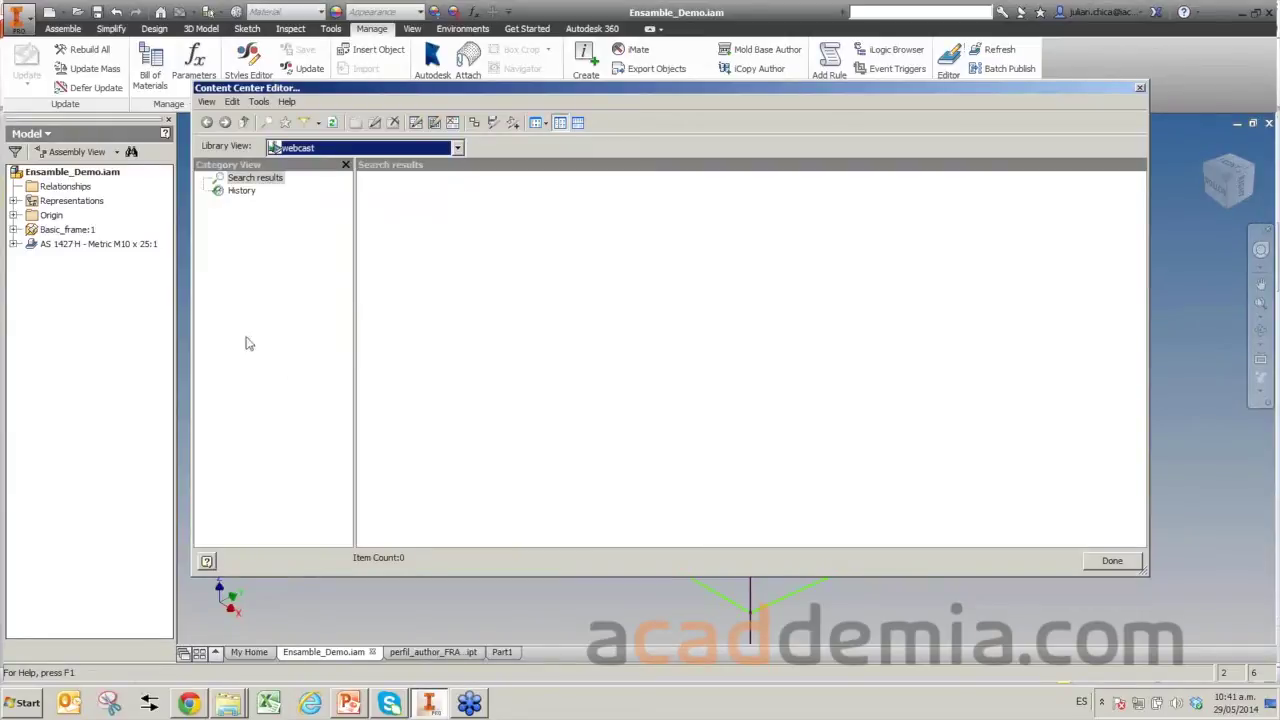
right_click(242, 228)
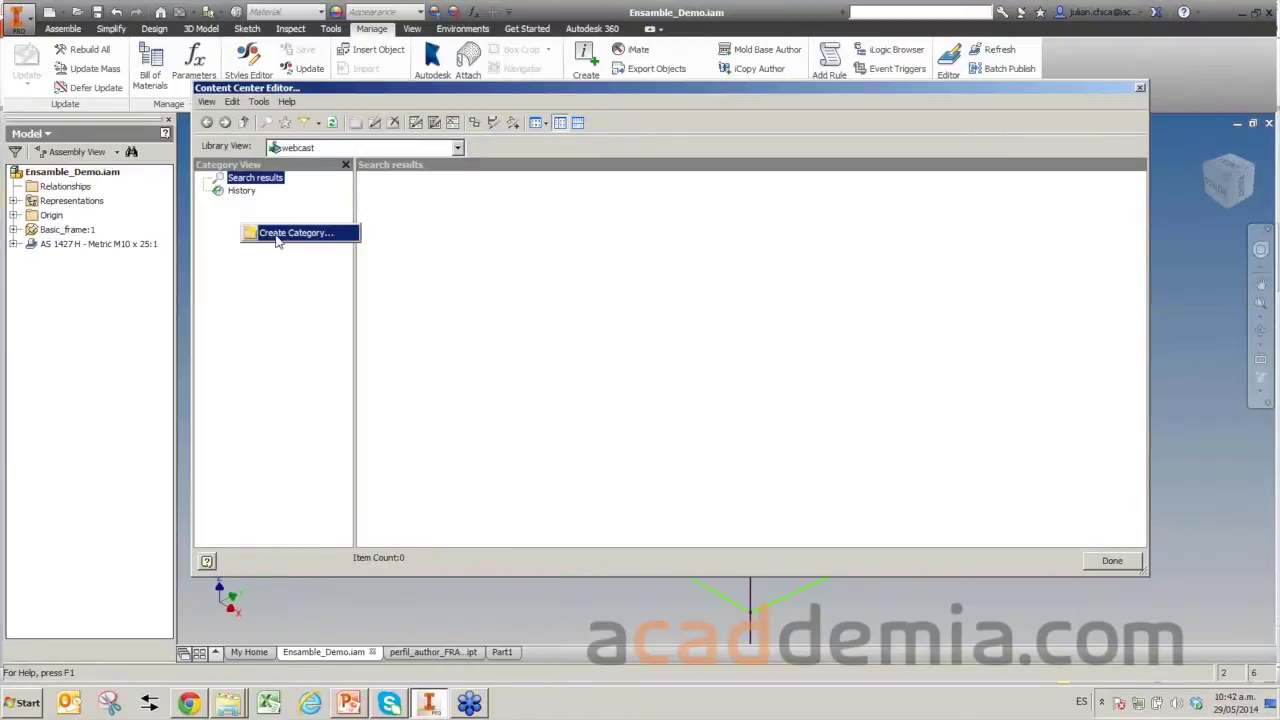
left_click(277, 276)
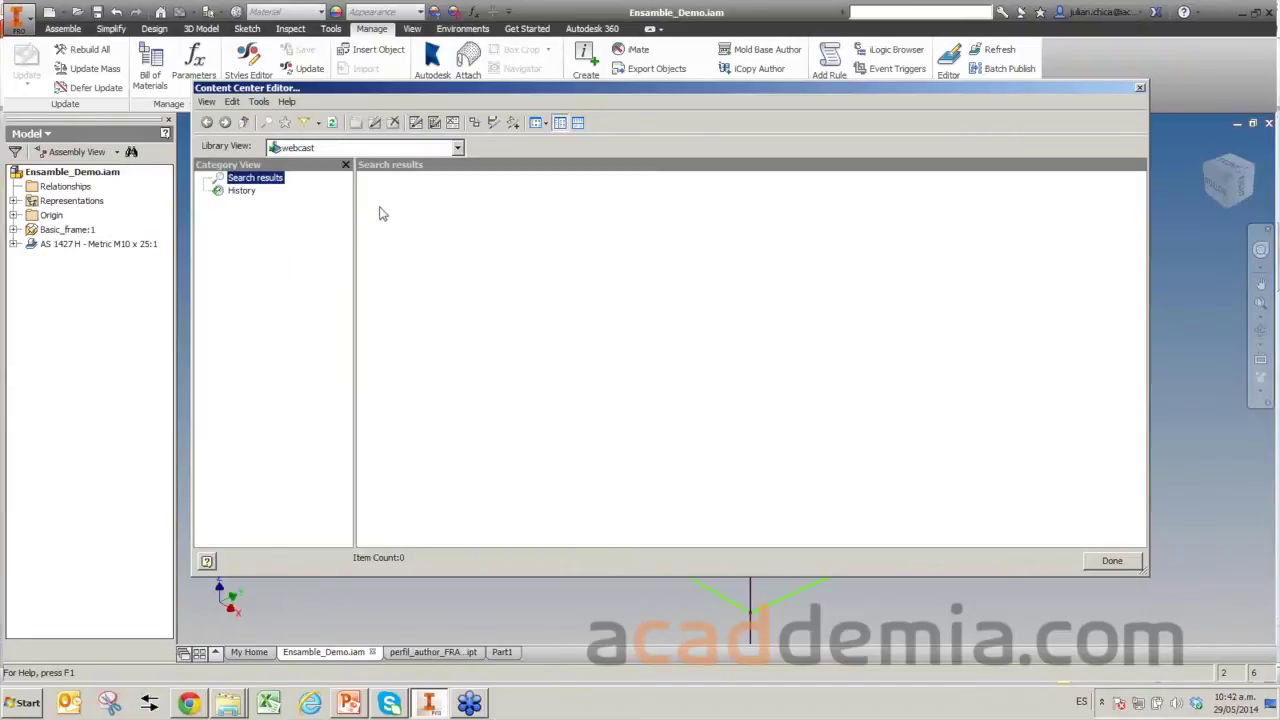
Switch to Merged View and browse Structural Shapes' Square/Rectangular Tubes and Angles subcategories.
left_click(459, 148)
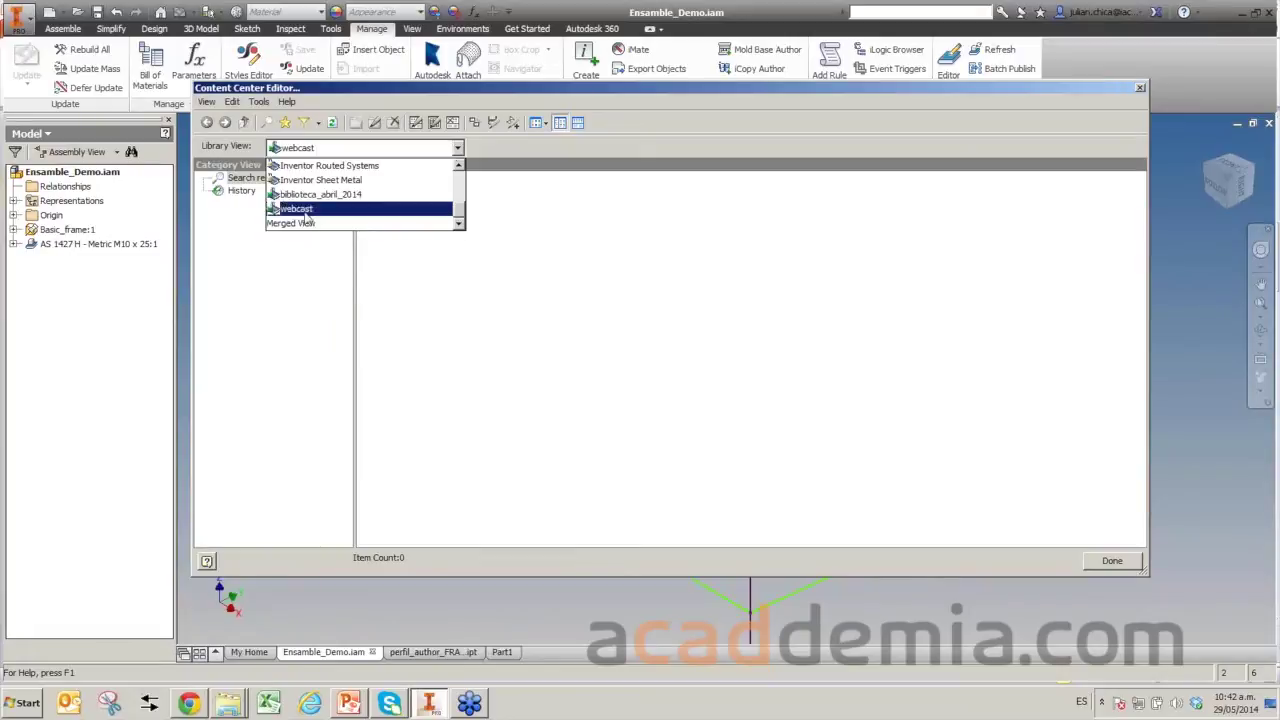
left_click(305, 224)
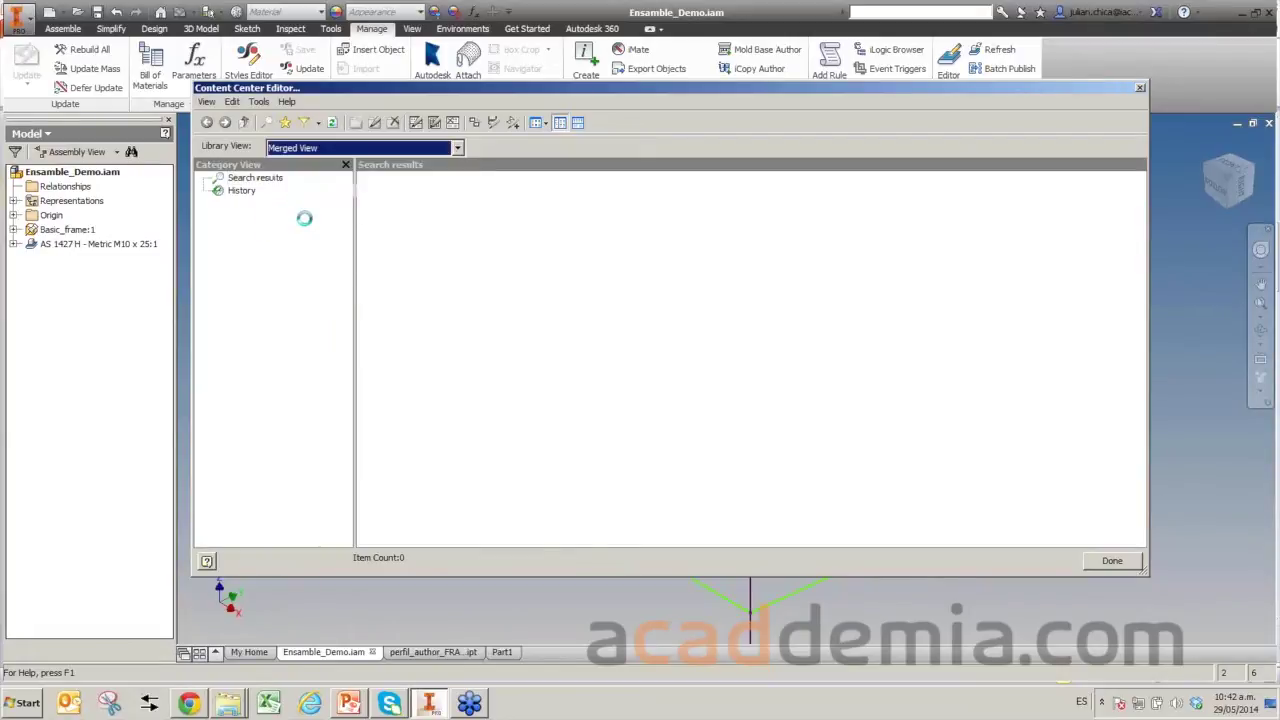
left_click(280, 281)
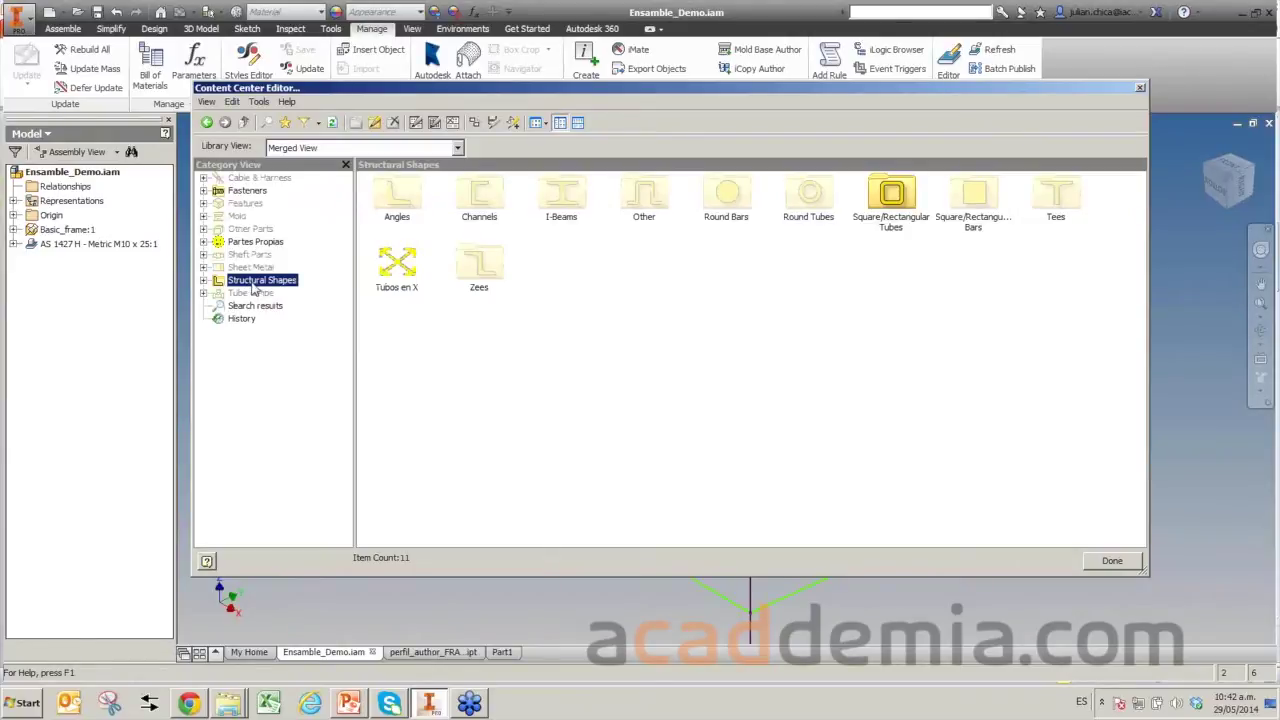
left_click(204, 280)
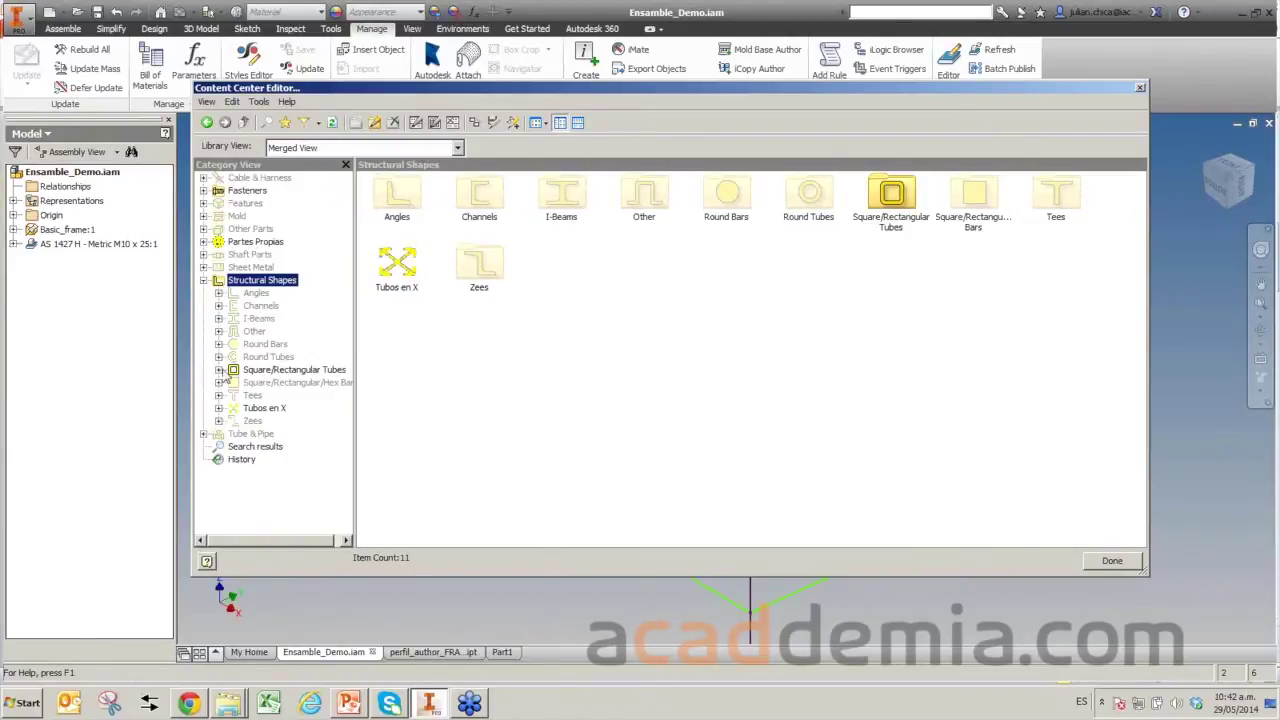
left_click(252, 371)
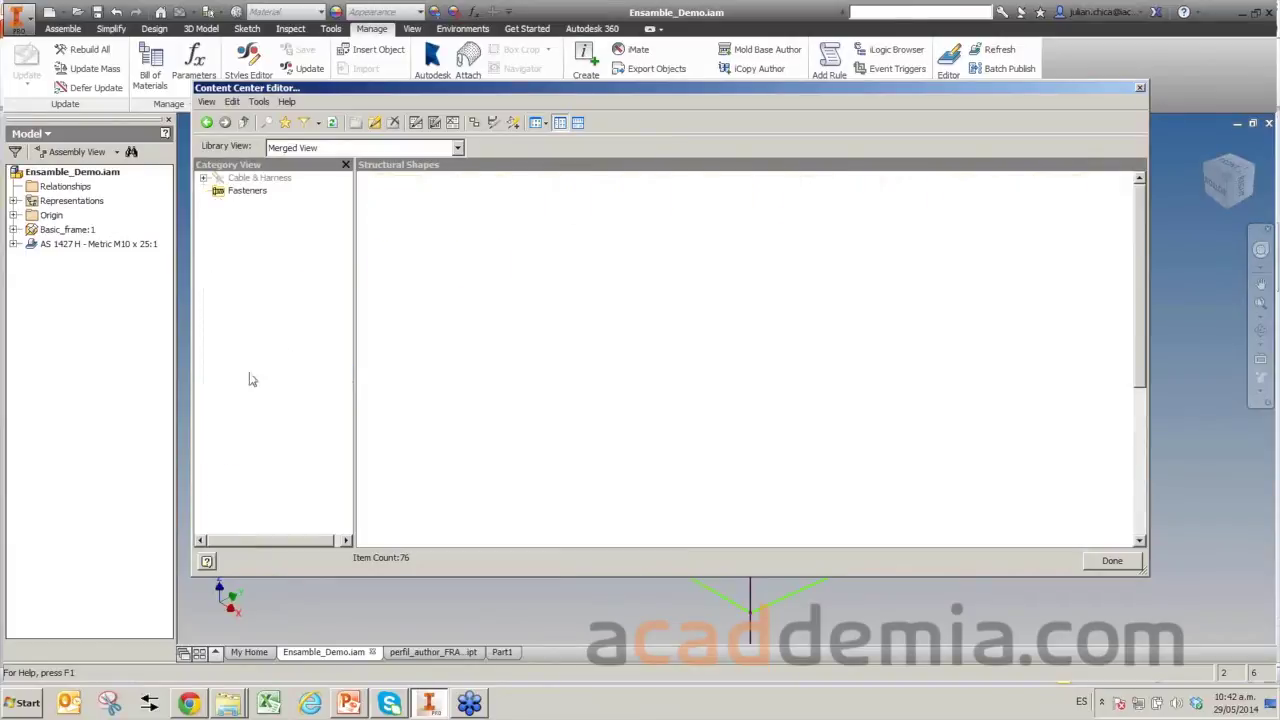
left_click(255, 294)
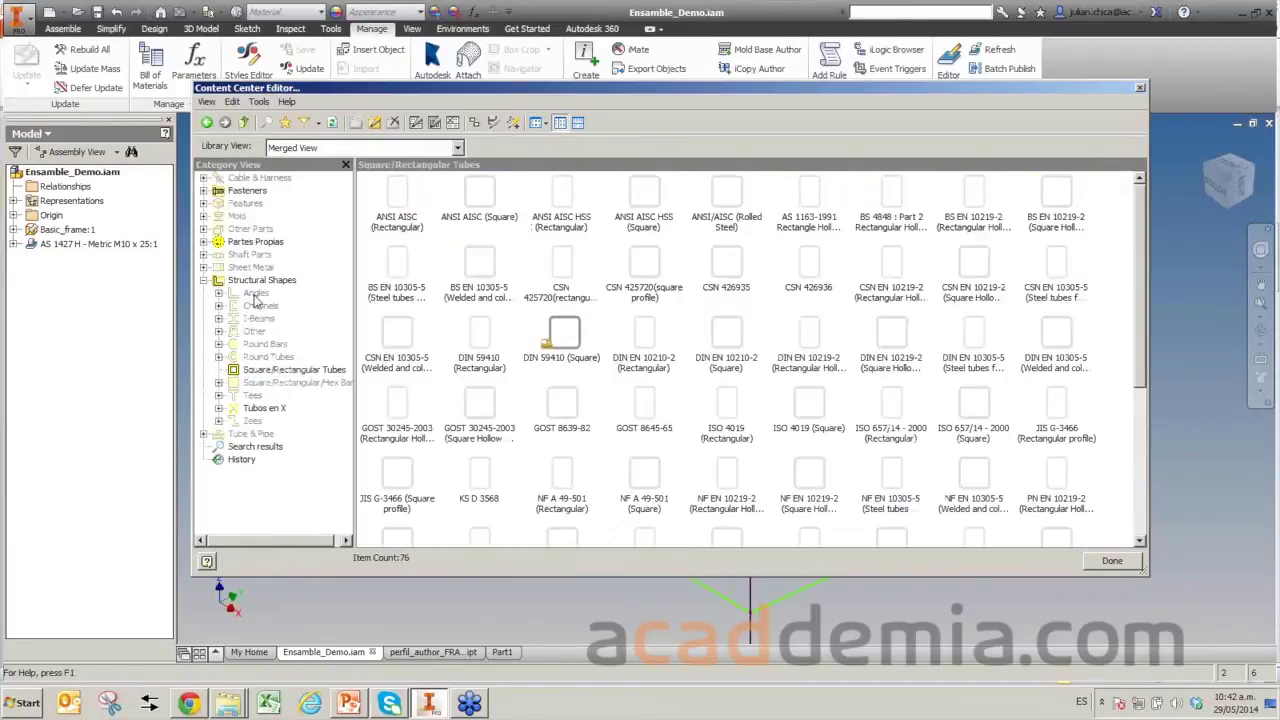
Copy the Angle GOST 13617-97 family from Angles to the webcast library.
right_click(260, 295)
left_click(395, 215)
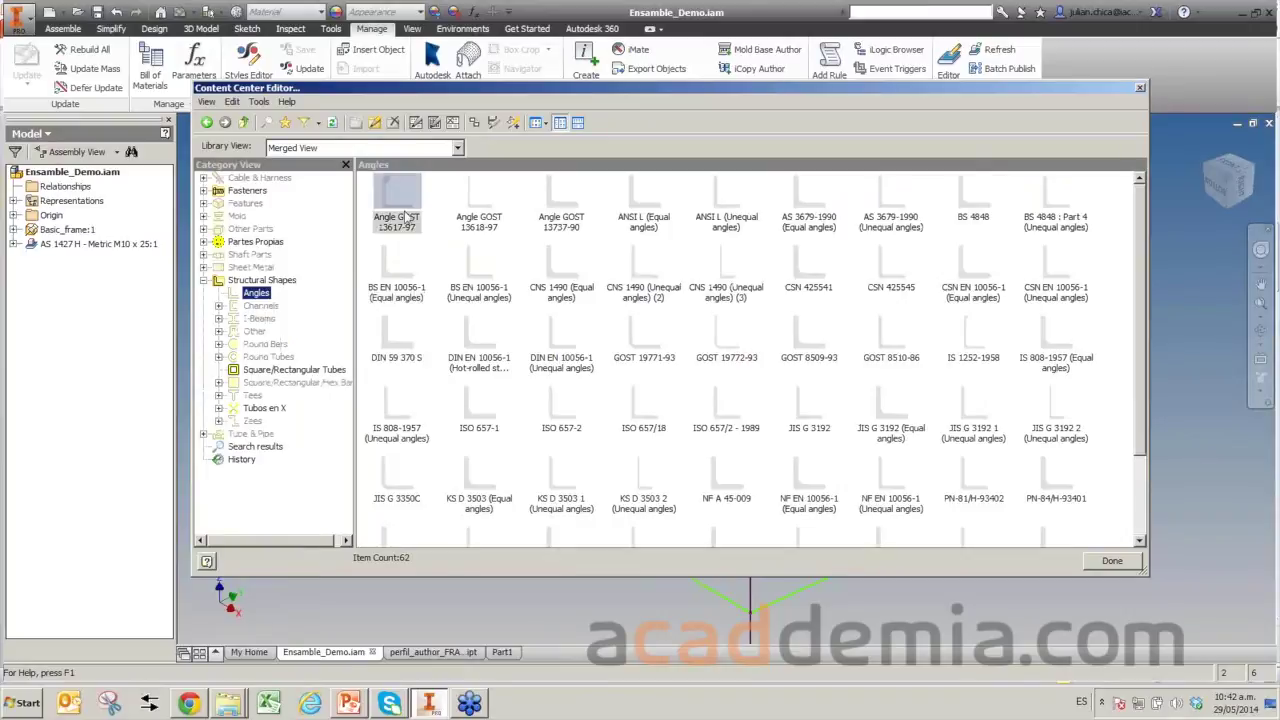
right_click(408, 202)
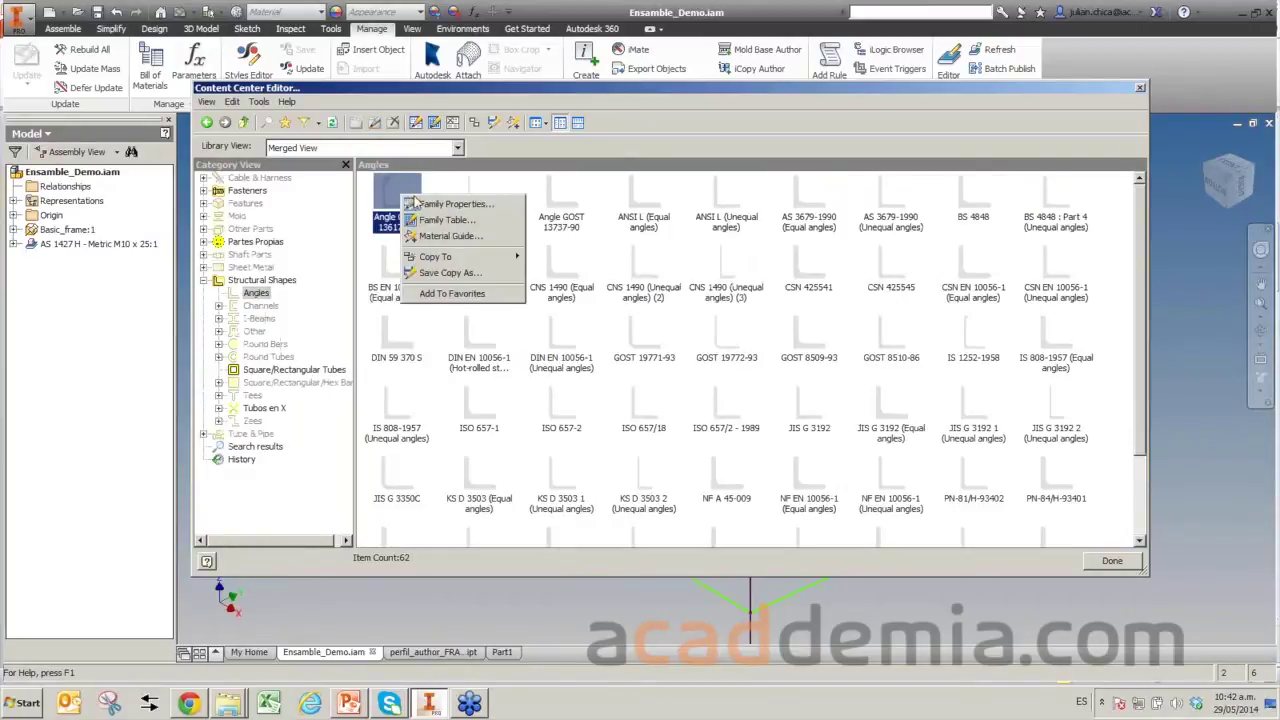
mouse_move(460, 256)
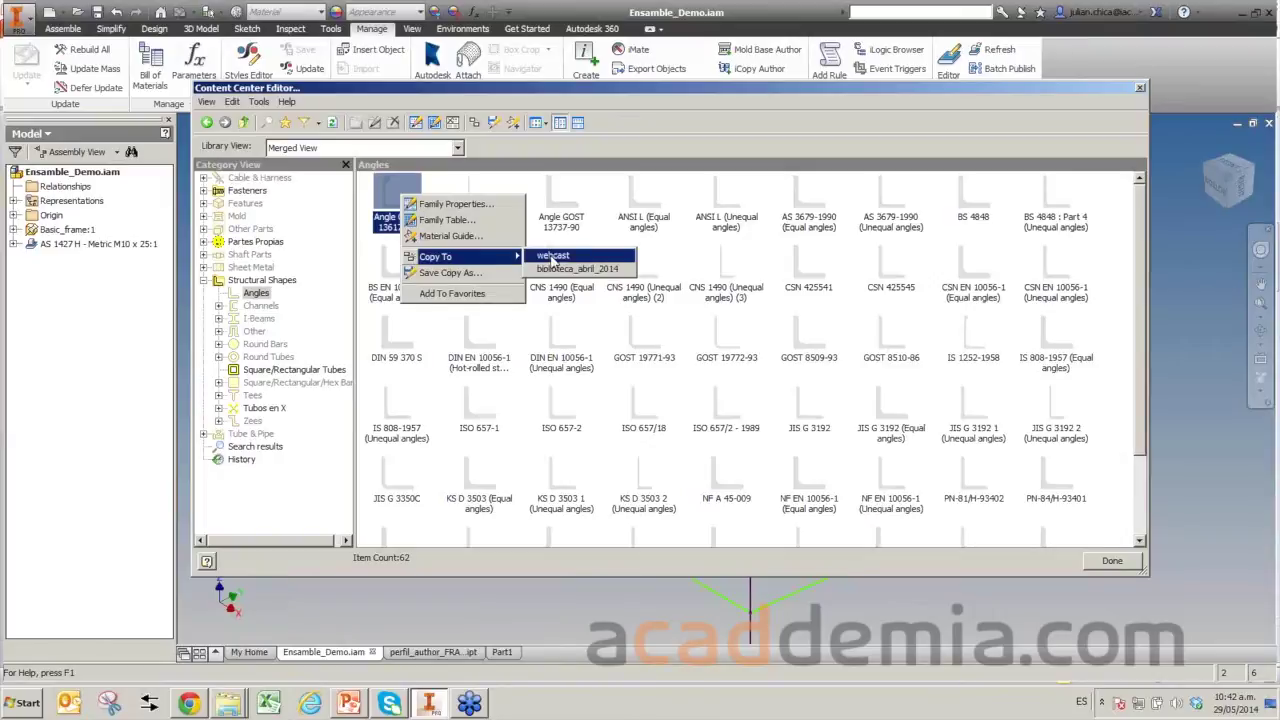
left_click(551, 258)
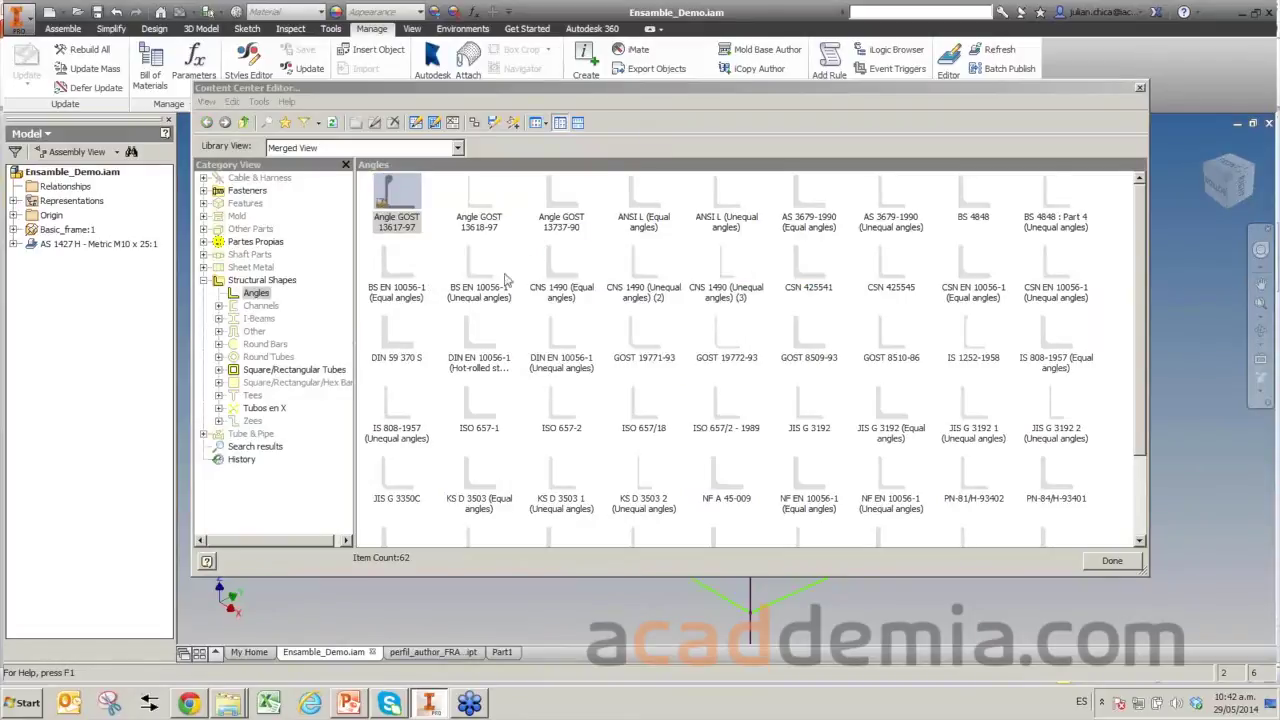
left_click(460, 148)
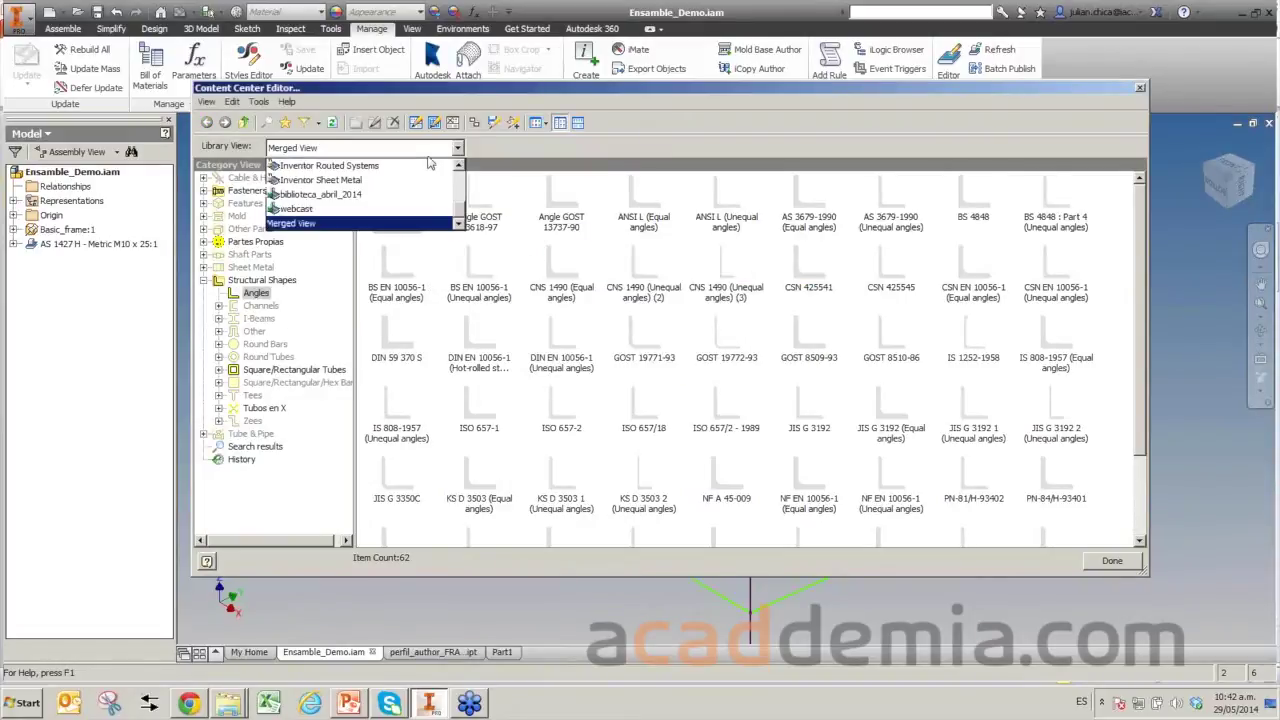
Check webcast's Angles for the copied family and start a category named 'Perfiles en X'.
left_click(296, 209)
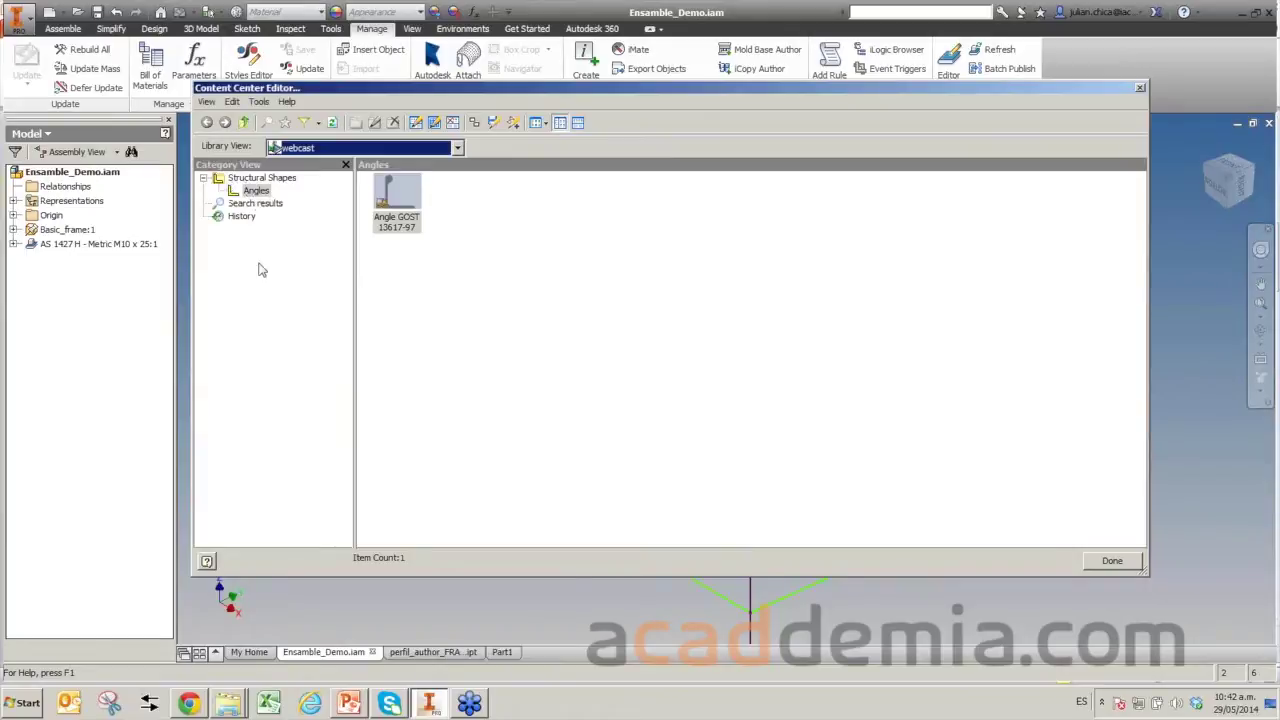
left_click(256, 191)
right_click(255, 276)
left_click(303, 280)
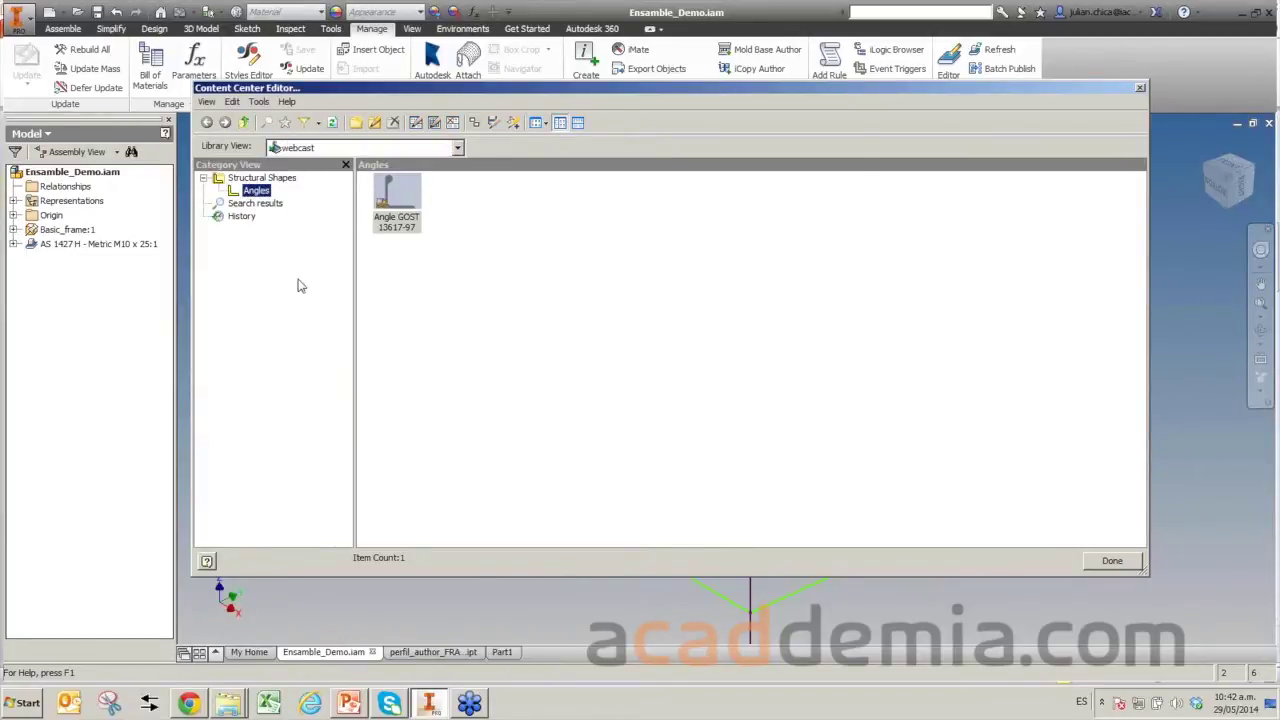
type("Perfiles en X")
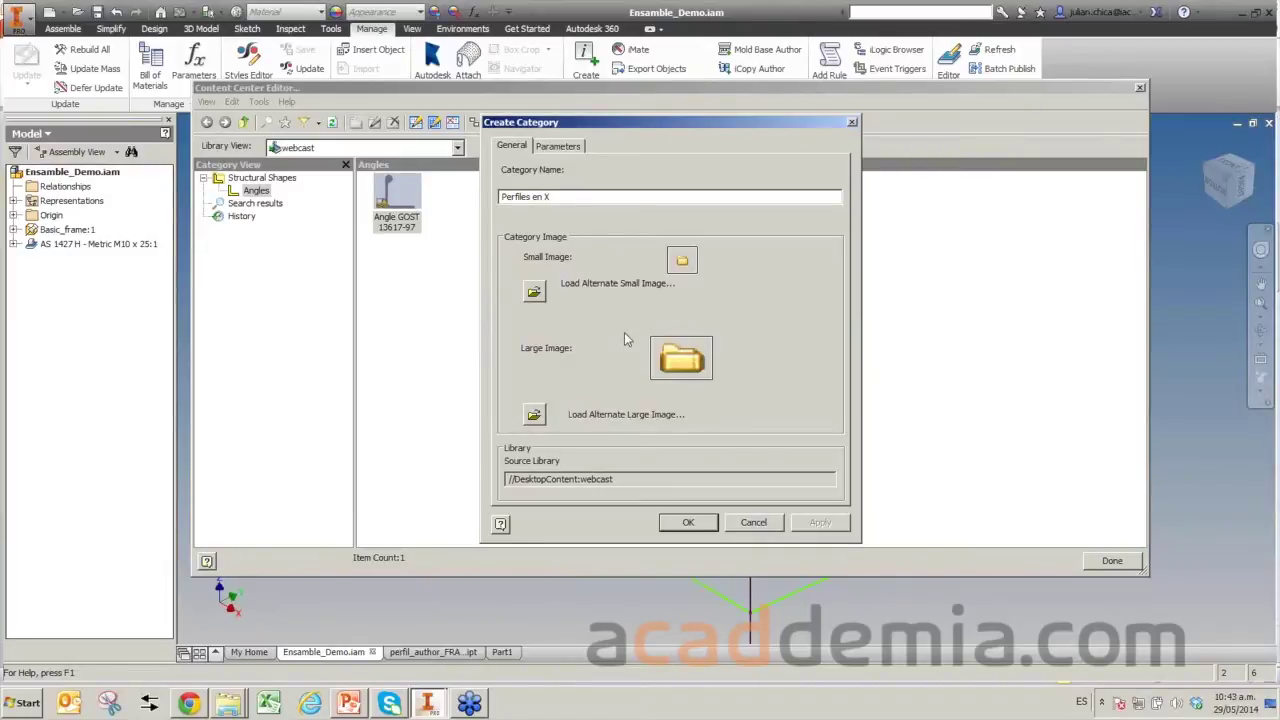
Load perfil_categoria.bmp from C:\IAC\PROYECTOS-INVENTOR\MANEJO BIBLIOTECAS as the category's small image.
left_click(535, 291)
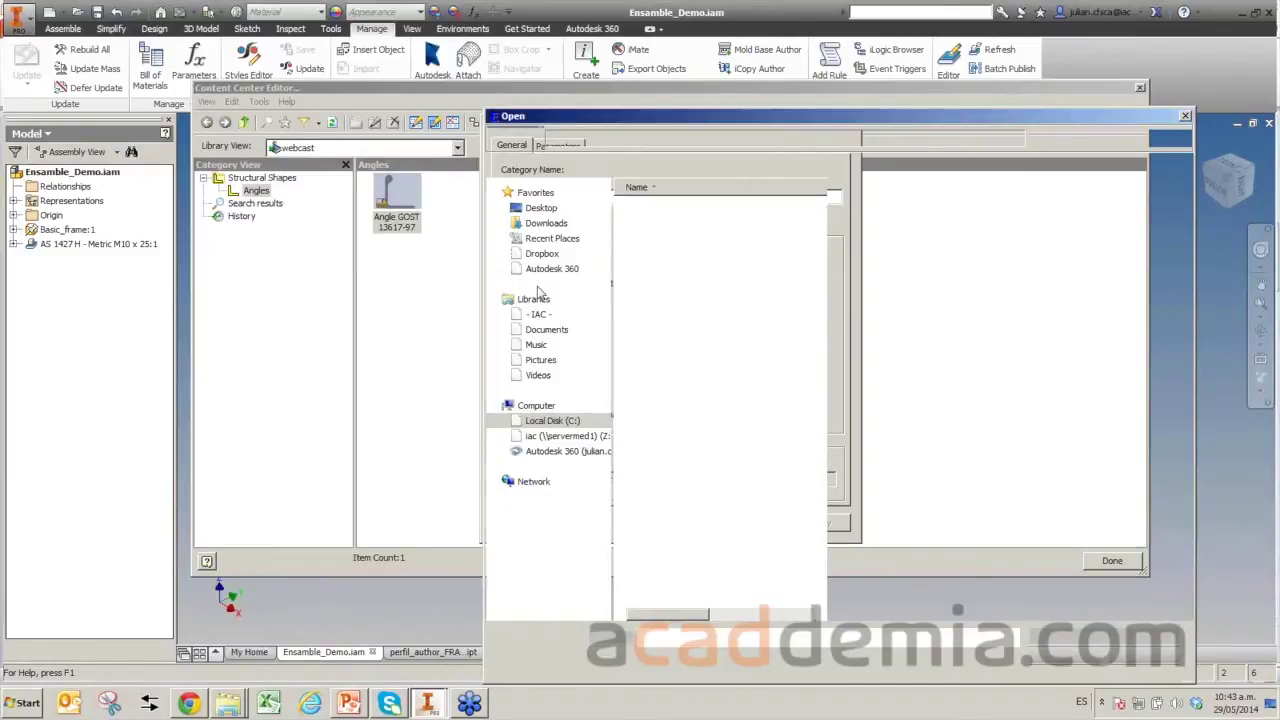
left_click(650, 134)
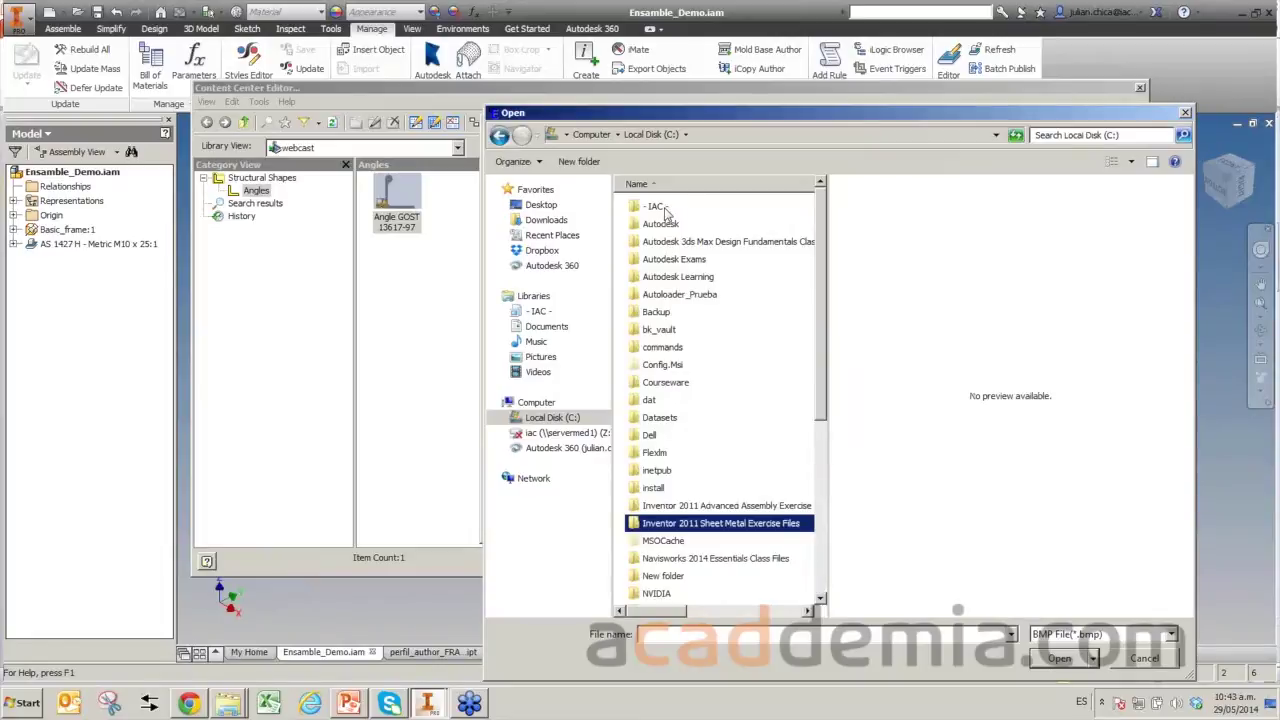
double_click(655, 206)
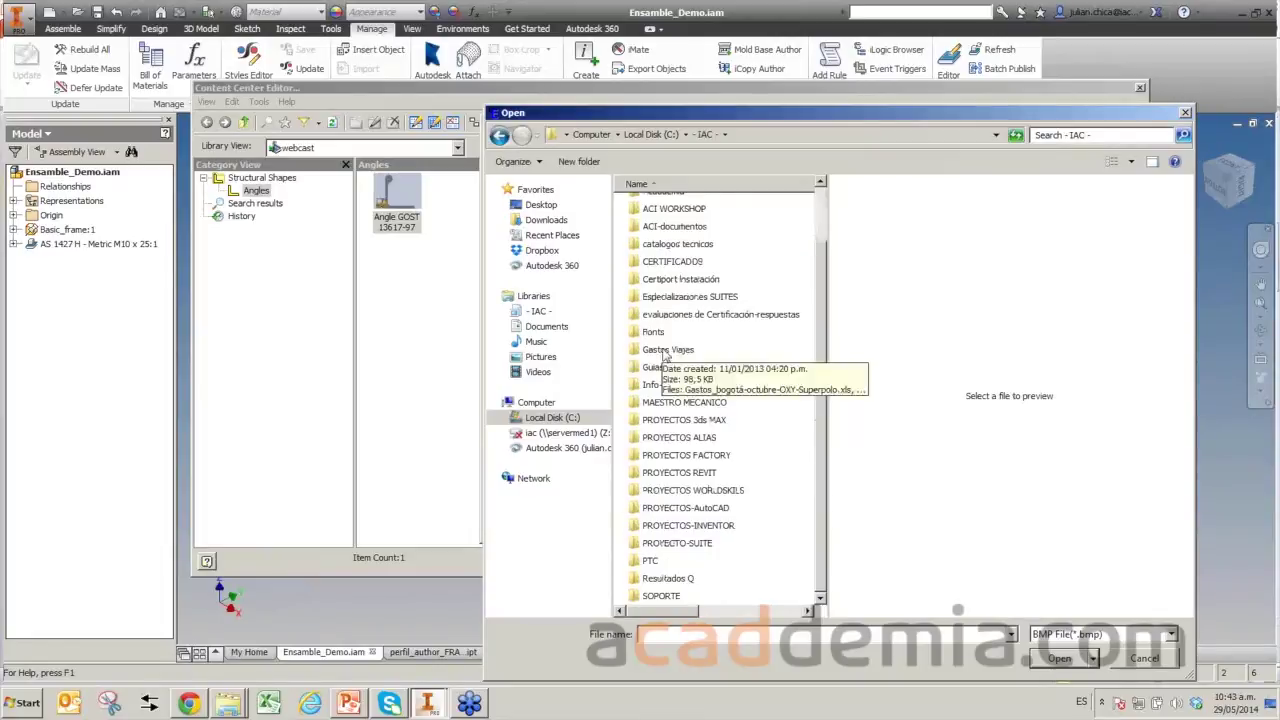
double_click(688, 526)
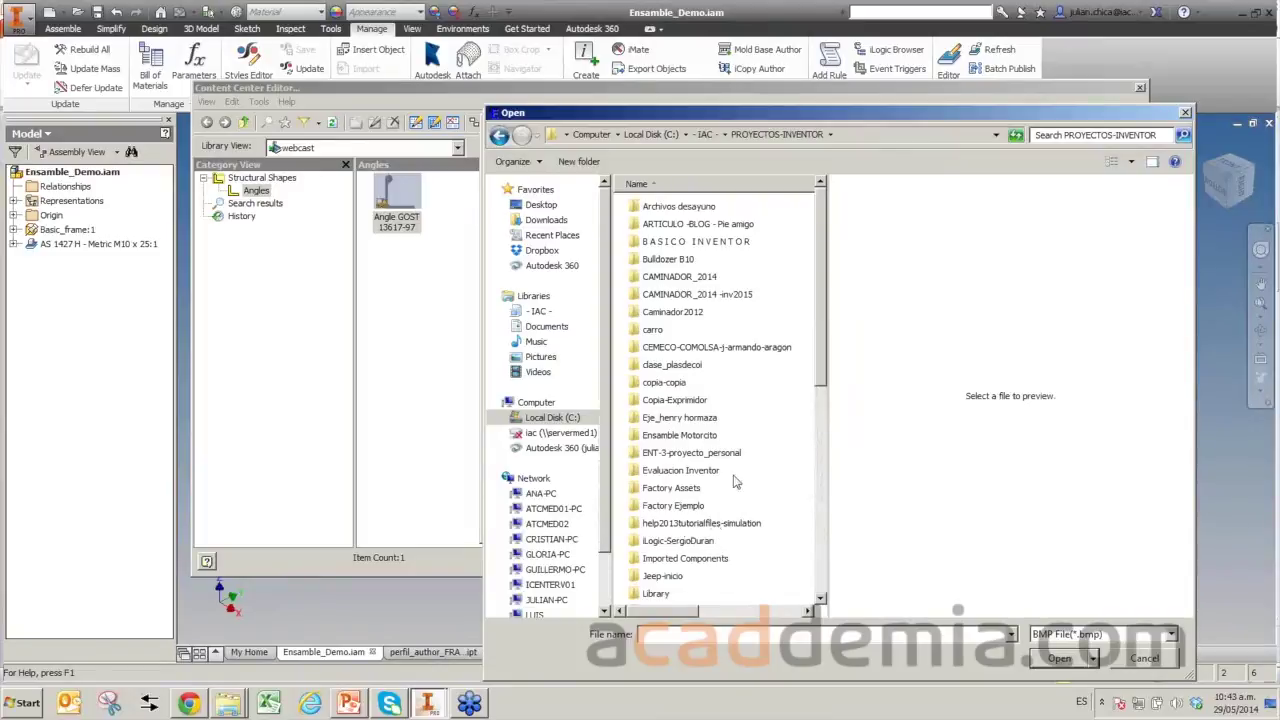
scroll(812, 390, "down", 2)
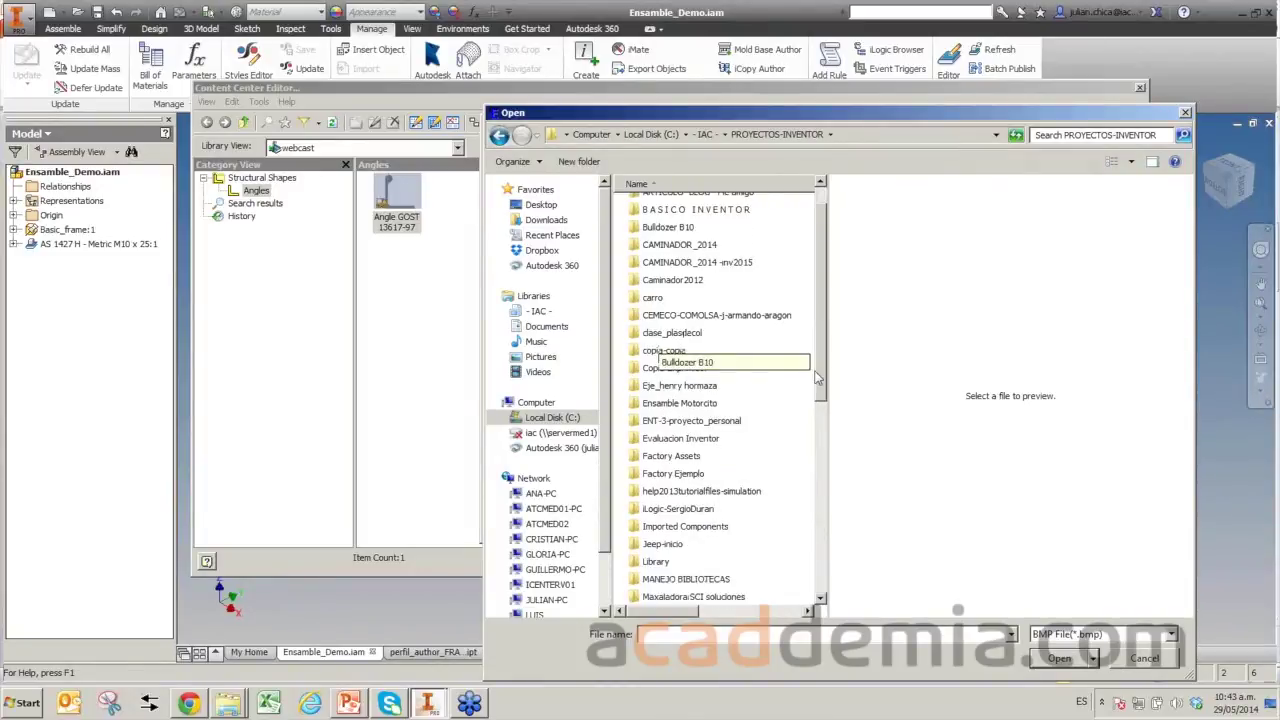
scroll(816, 413, "down", 2)
double_click(686, 433)
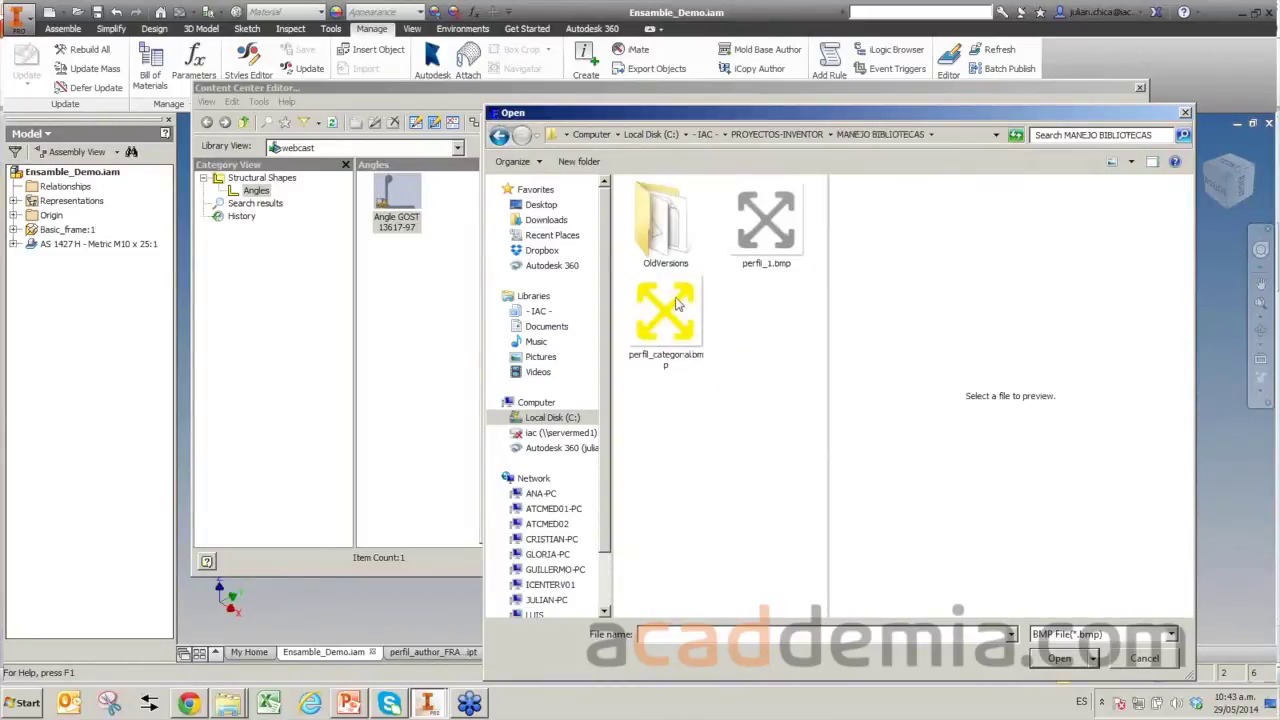
left_click(665, 318)
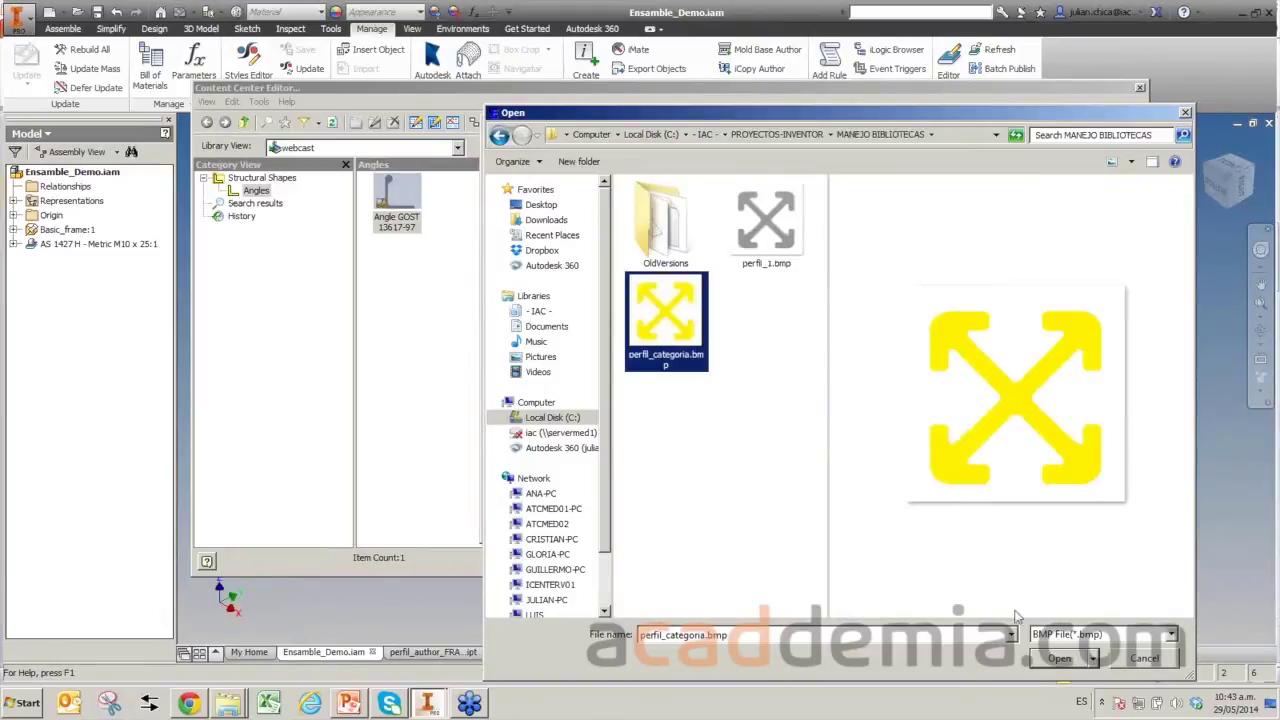
left_click(1054, 660)
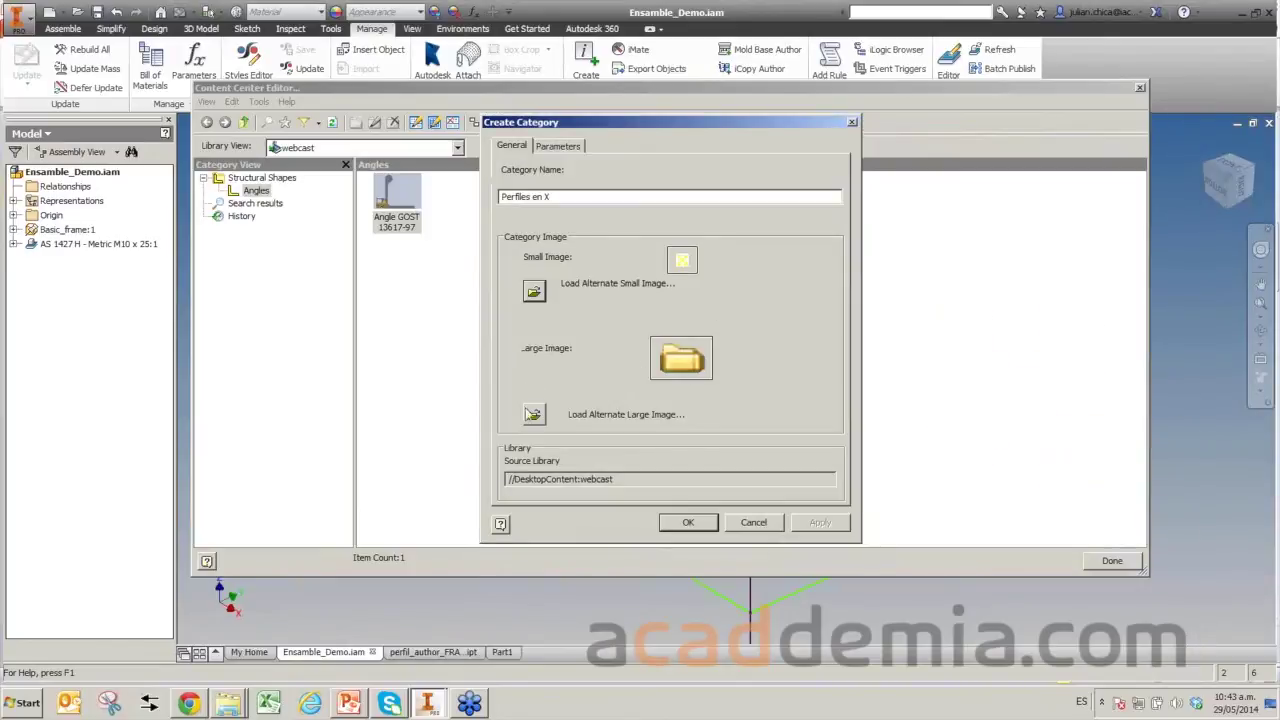
Use perfil_categoria.bmp as the large image too and confirm the Perfiles en X category.
left_click(535, 416)
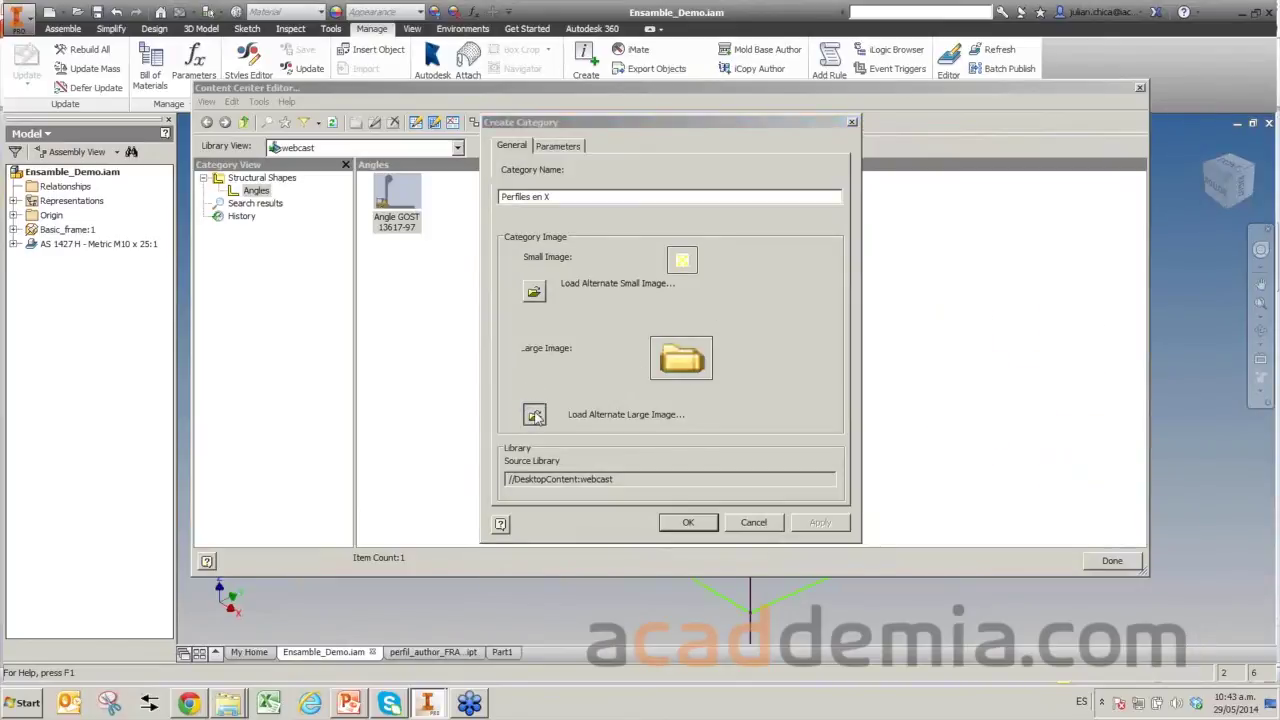
double_click(660, 288)
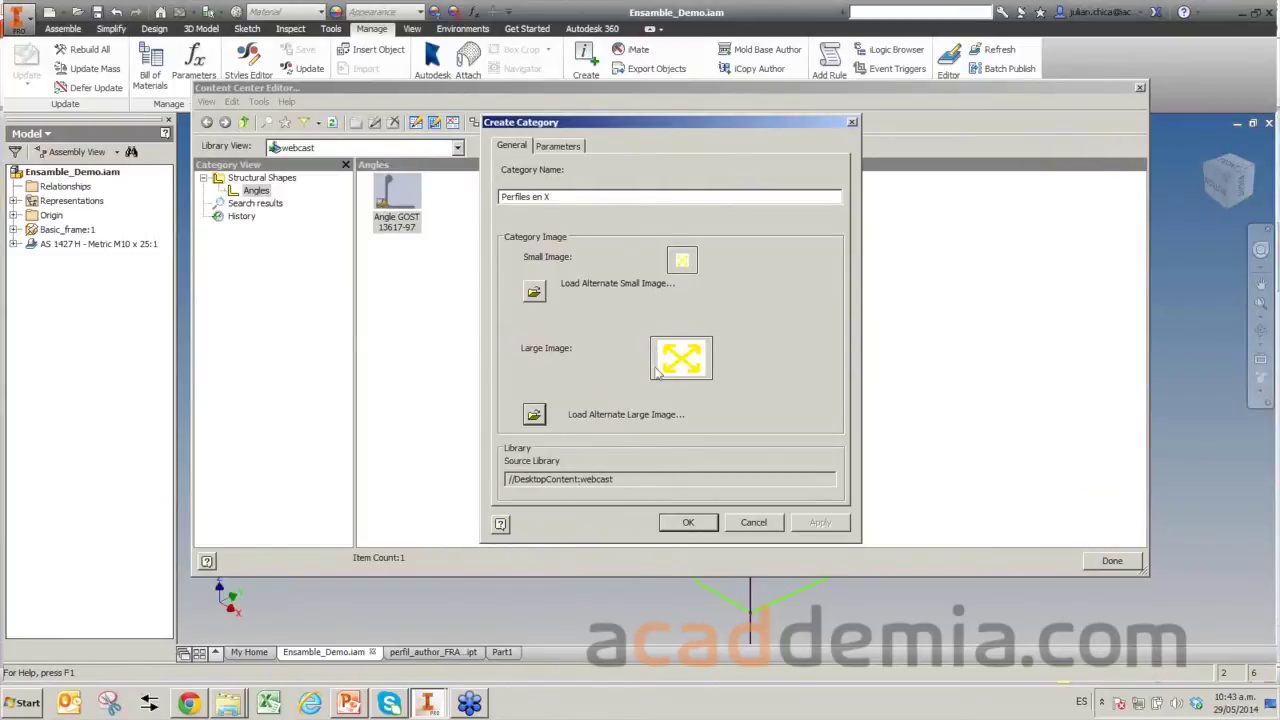
left_click(689, 524)
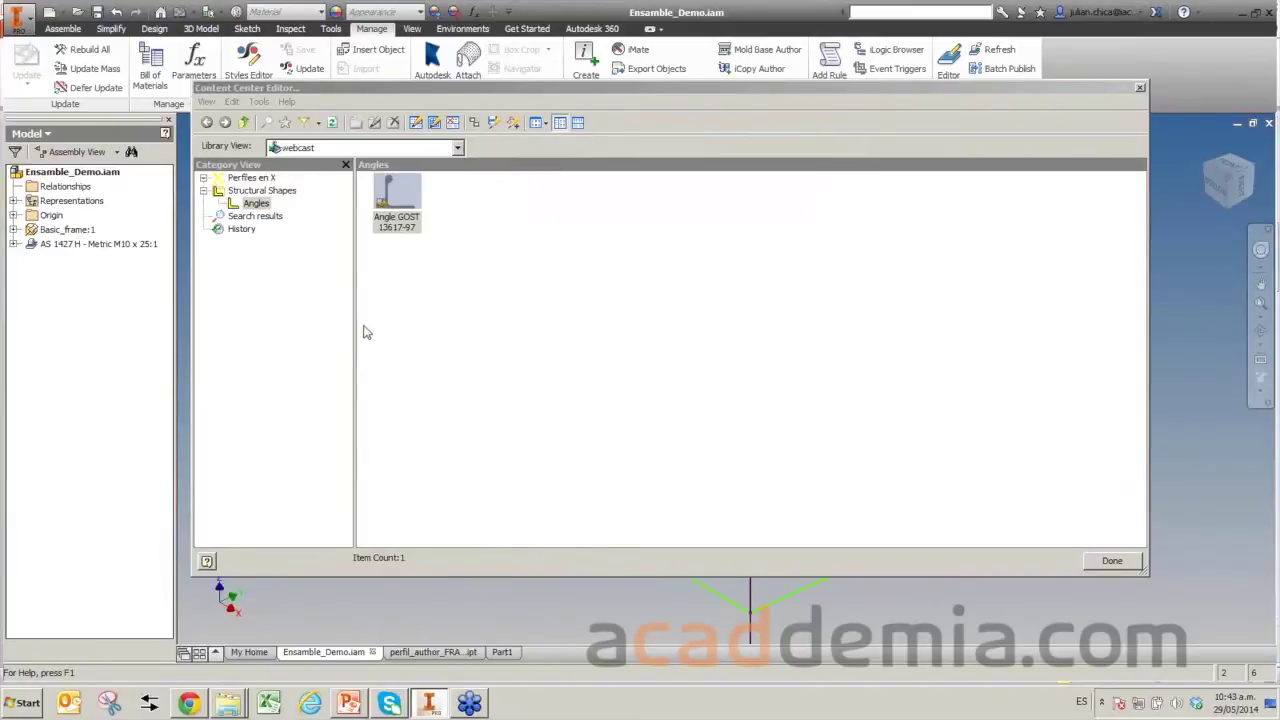
Delete the misplaced top-level Perfiles en X category.
left_click(257, 205)
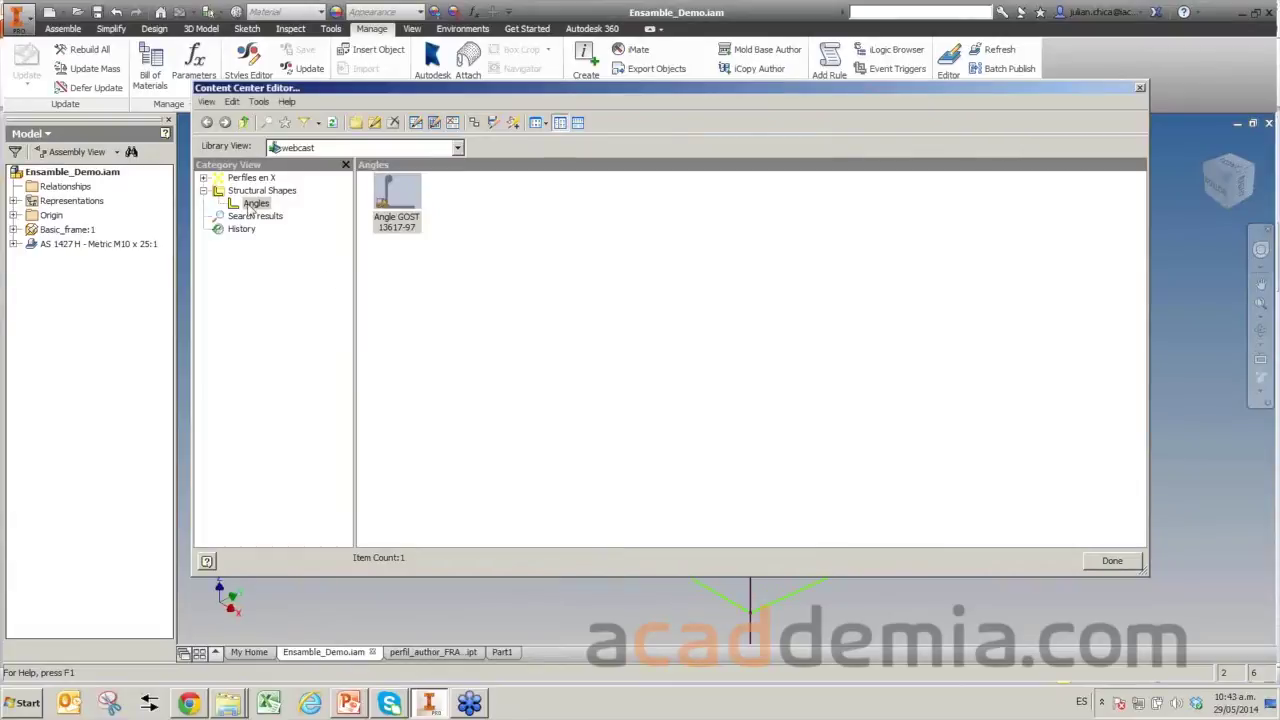
left_click(256, 191)
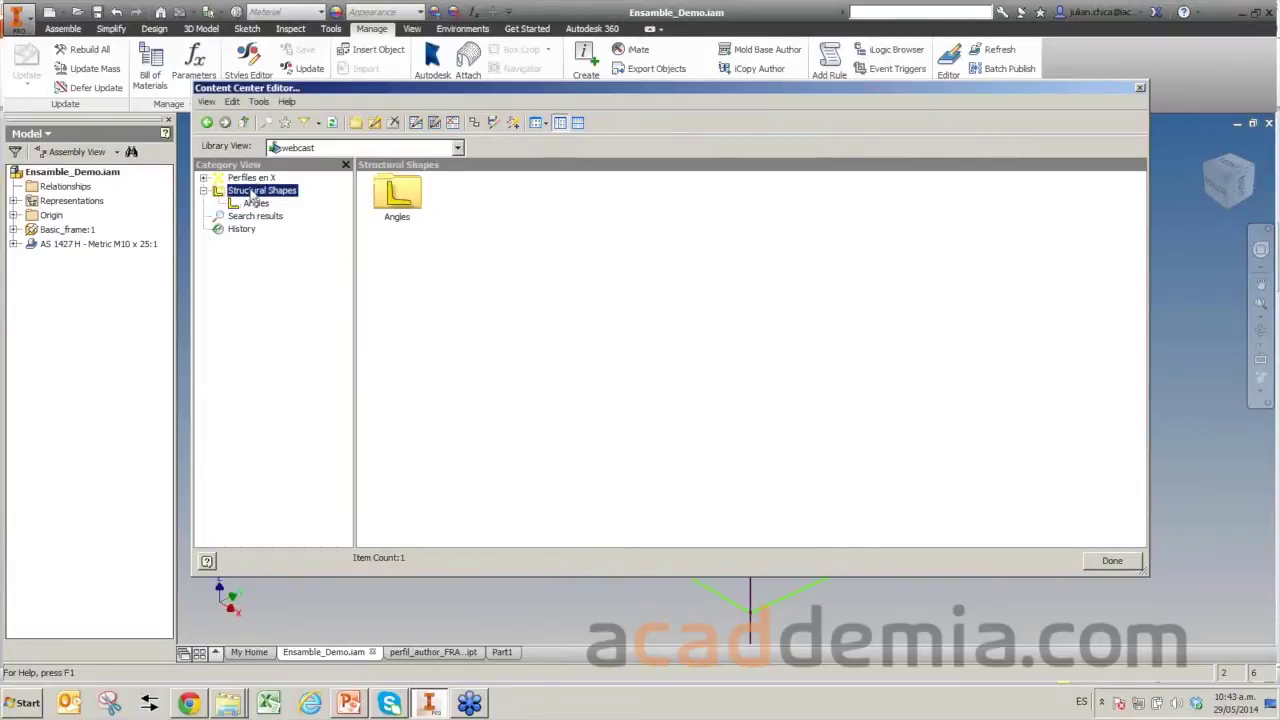
left_click(250, 178)
right_click(251, 179)
left_click(283, 312)
left_click(688, 399)
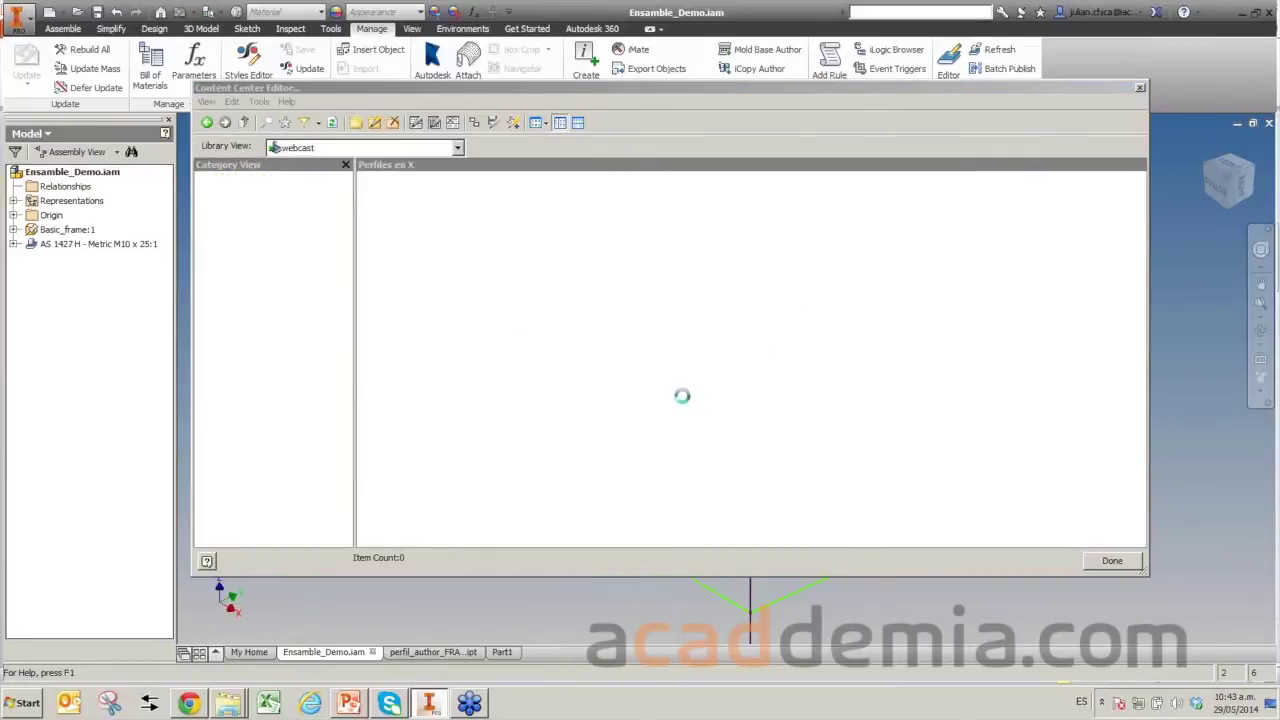
Start a new category under Structural Shapes named 'Perfiles en X'.
left_click(219, 180)
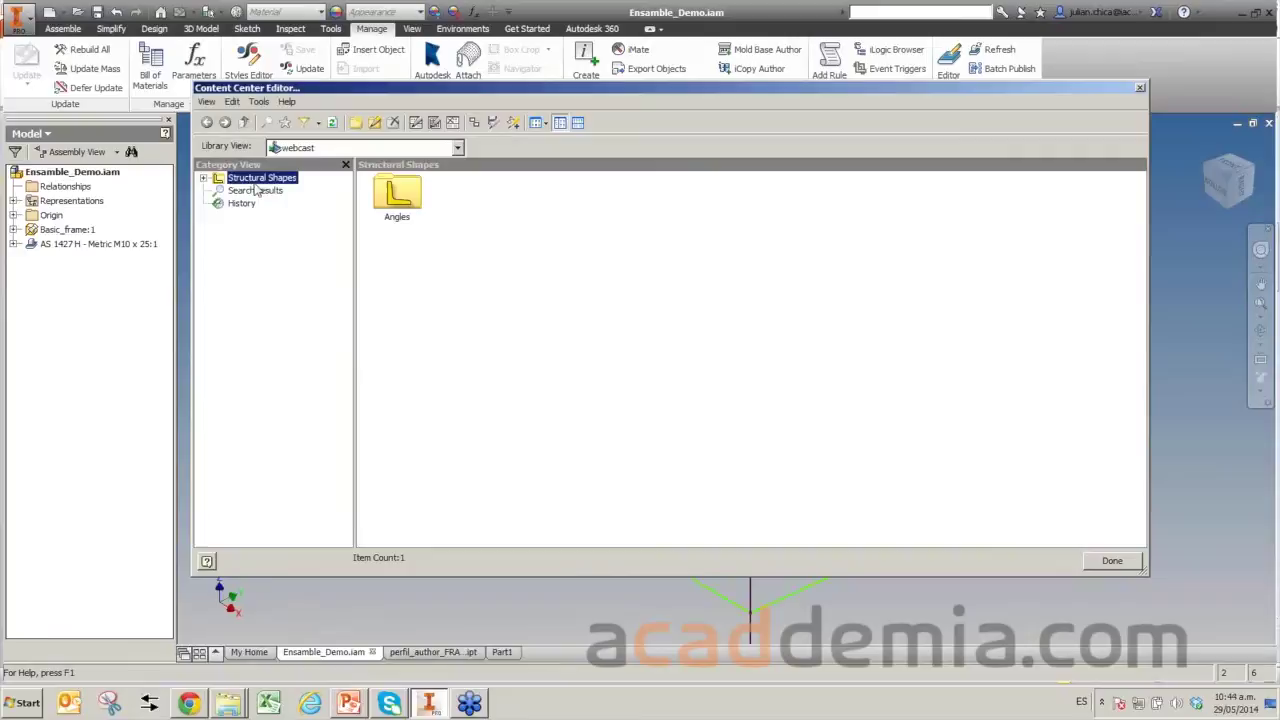
left_click(204, 179)
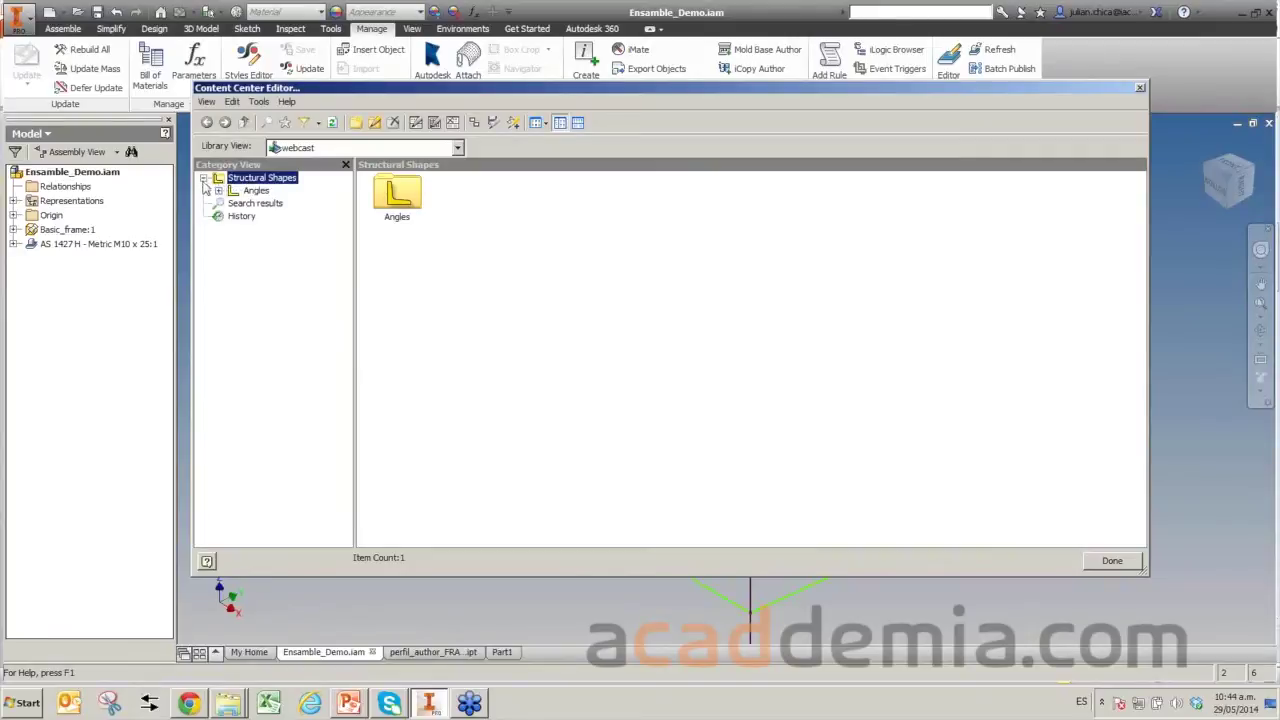
right_click(263, 182)
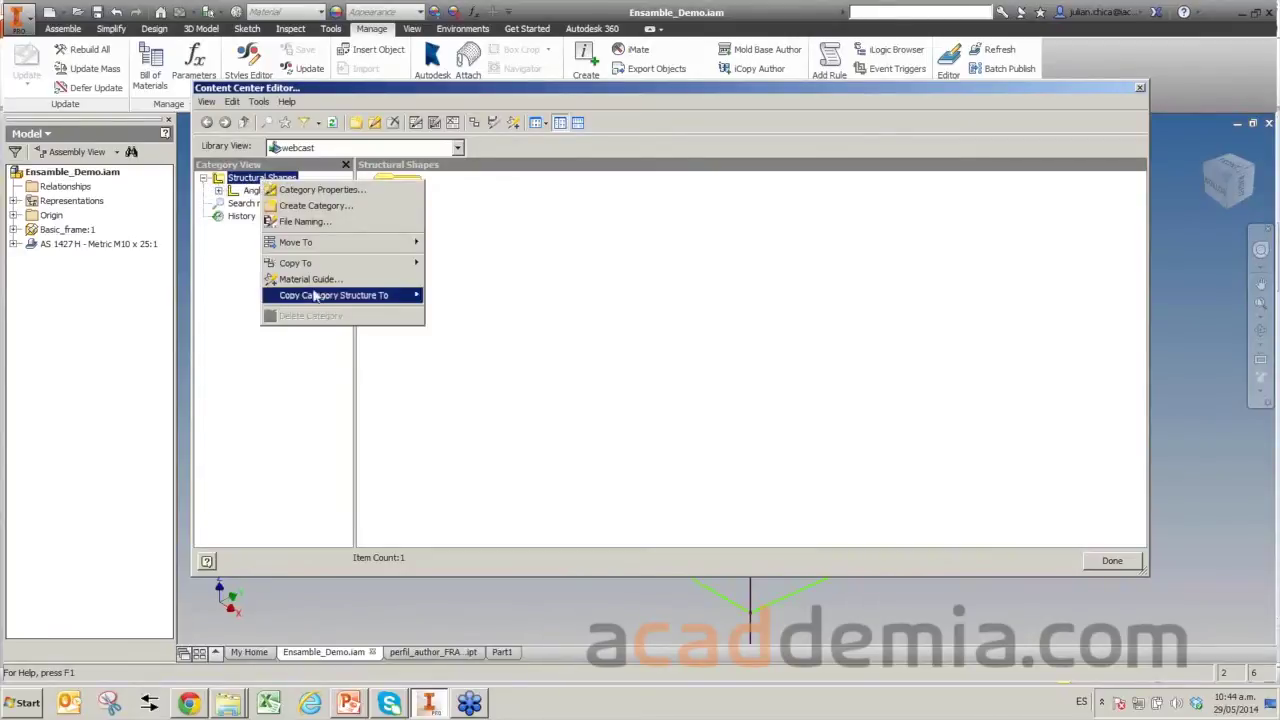
left_click(314, 205)
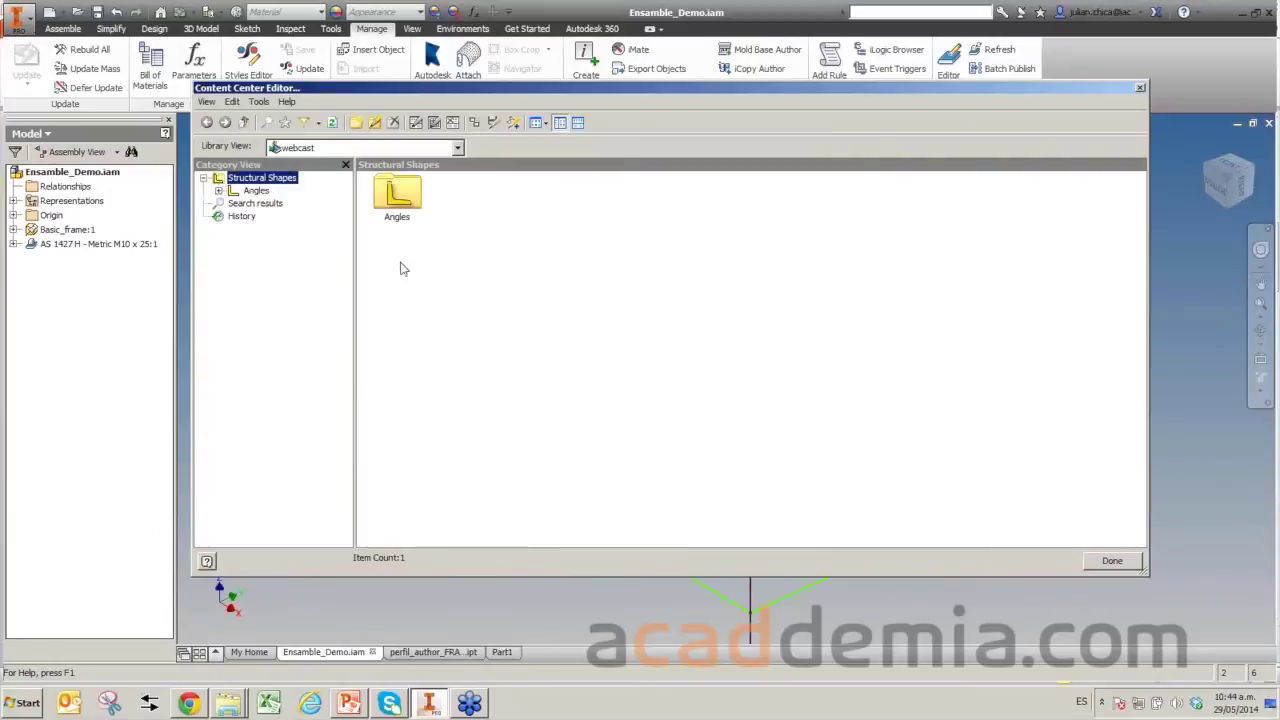
type("Perfiles en X")
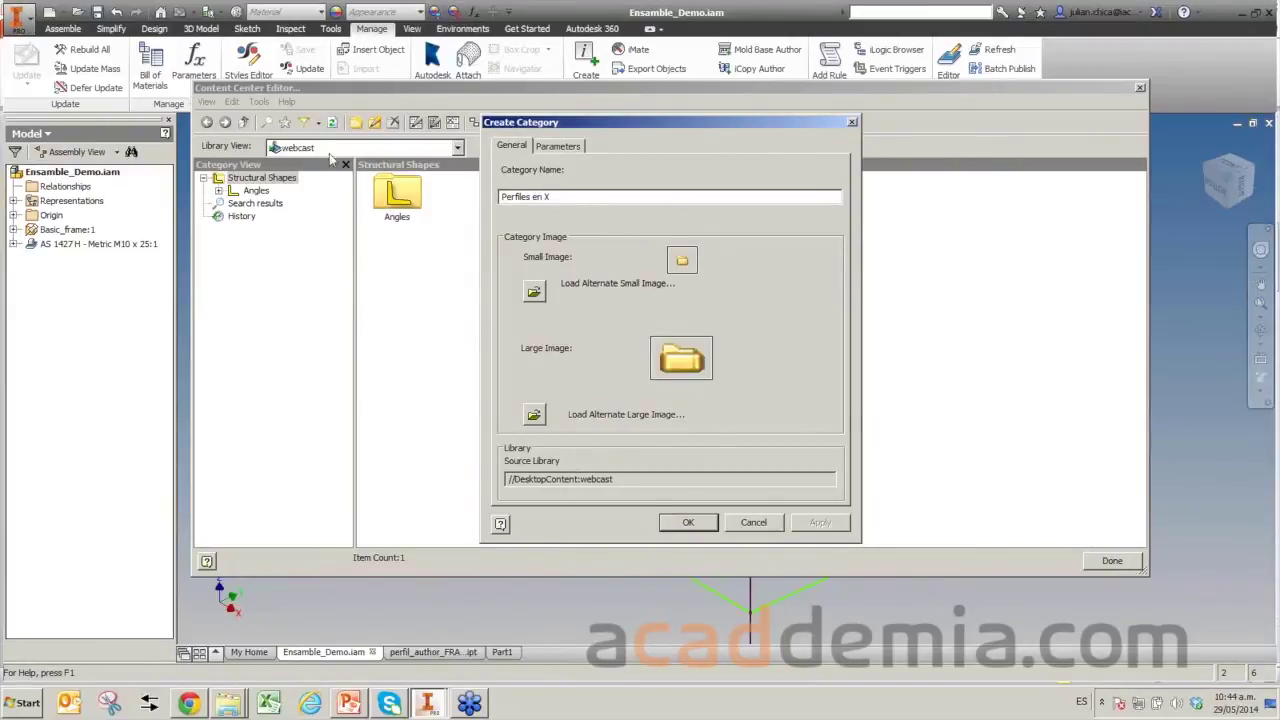
Give the new category the yellow X image as small and large icon and confirm it.
left_click(535, 292)
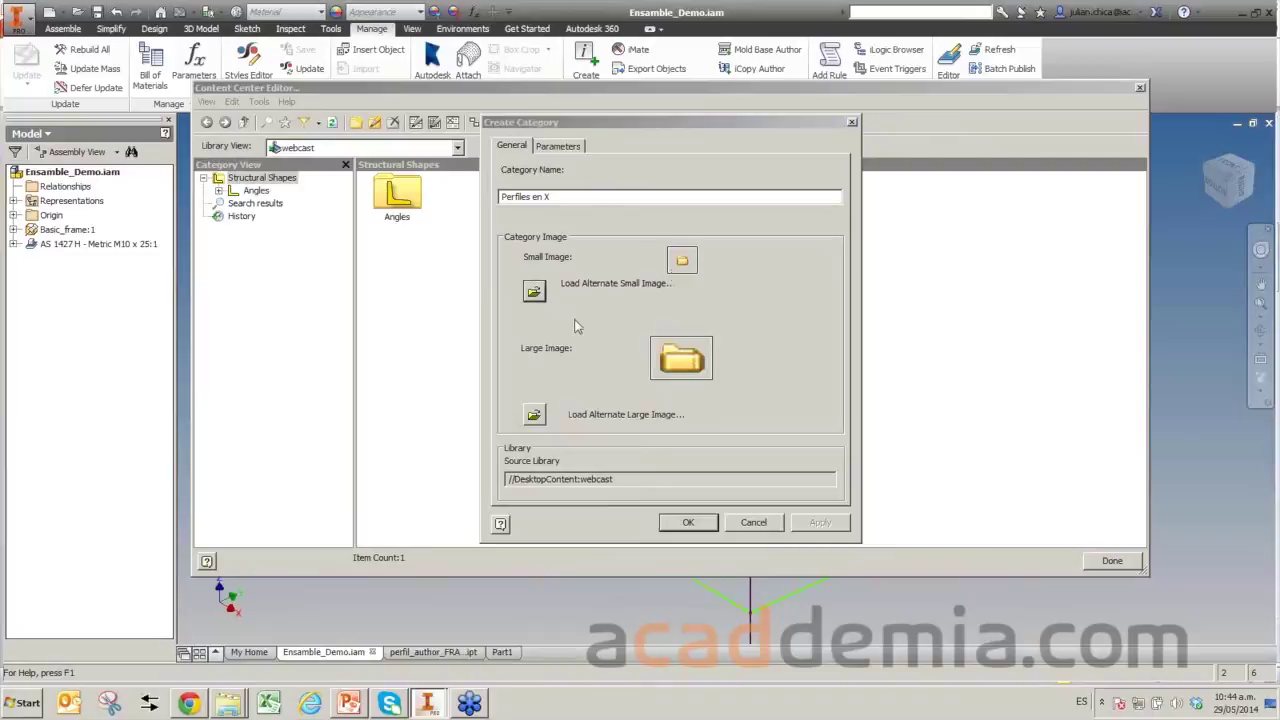
key("Escape")
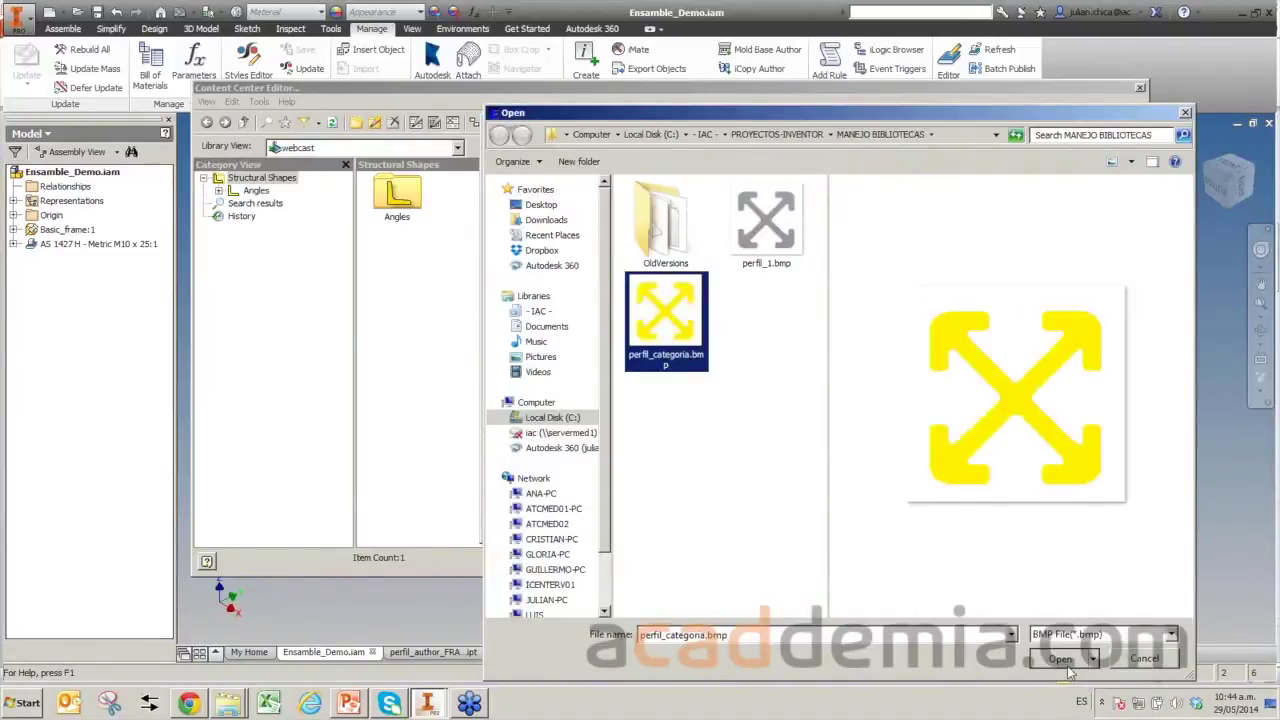
key("Return")
left_click(686, 522)
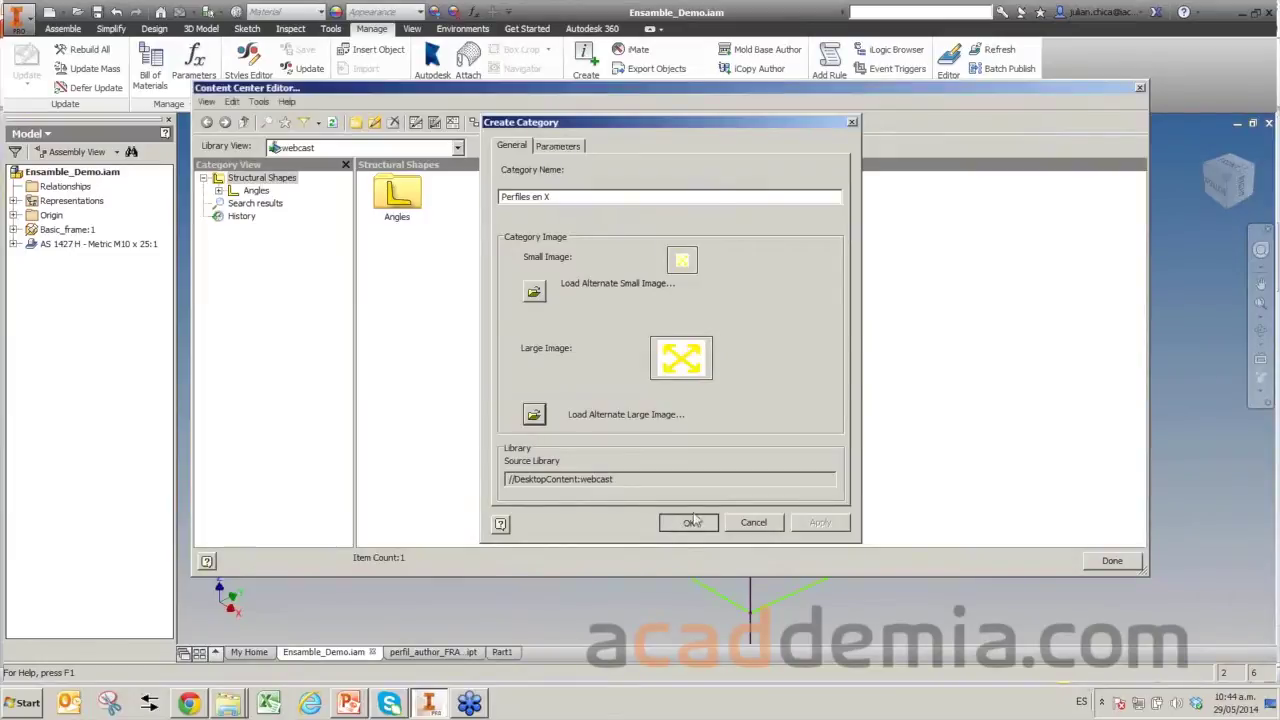
Verify Perfiles en X appears under Structural Shapes beside Angles, then close the Content Center Editor.
left_click(204, 178)
left_click(255, 190)
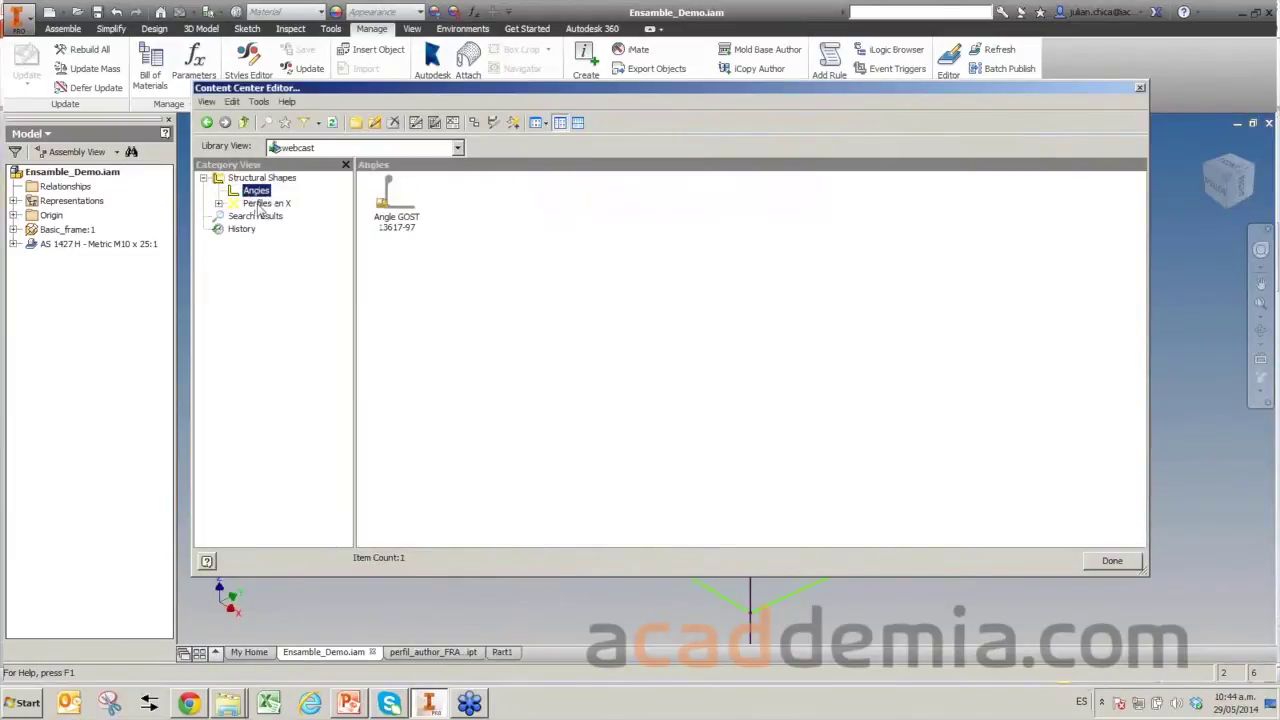
left_click(256, 203)
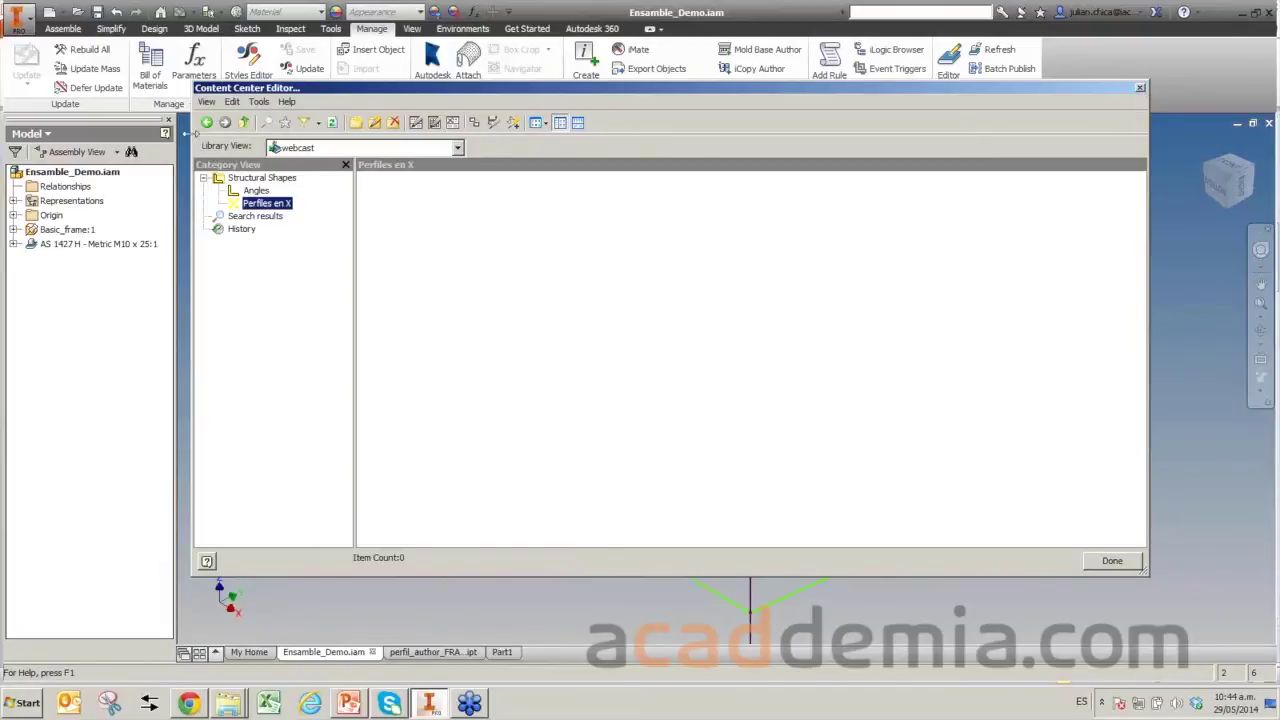
left_click(1140, 88)
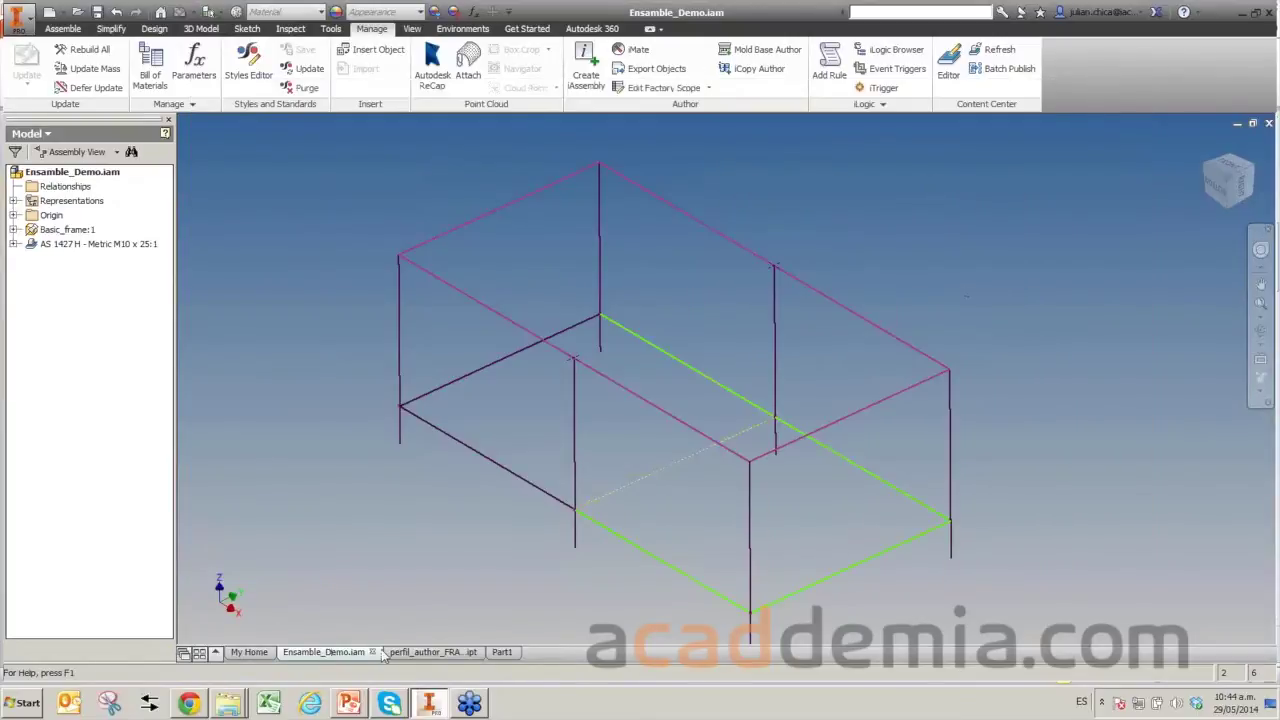
Switch to perfil_author_FRAME.ipt and orbit to inspect its dimensioned X-shaped profile sketch.
left_click(426, 653)
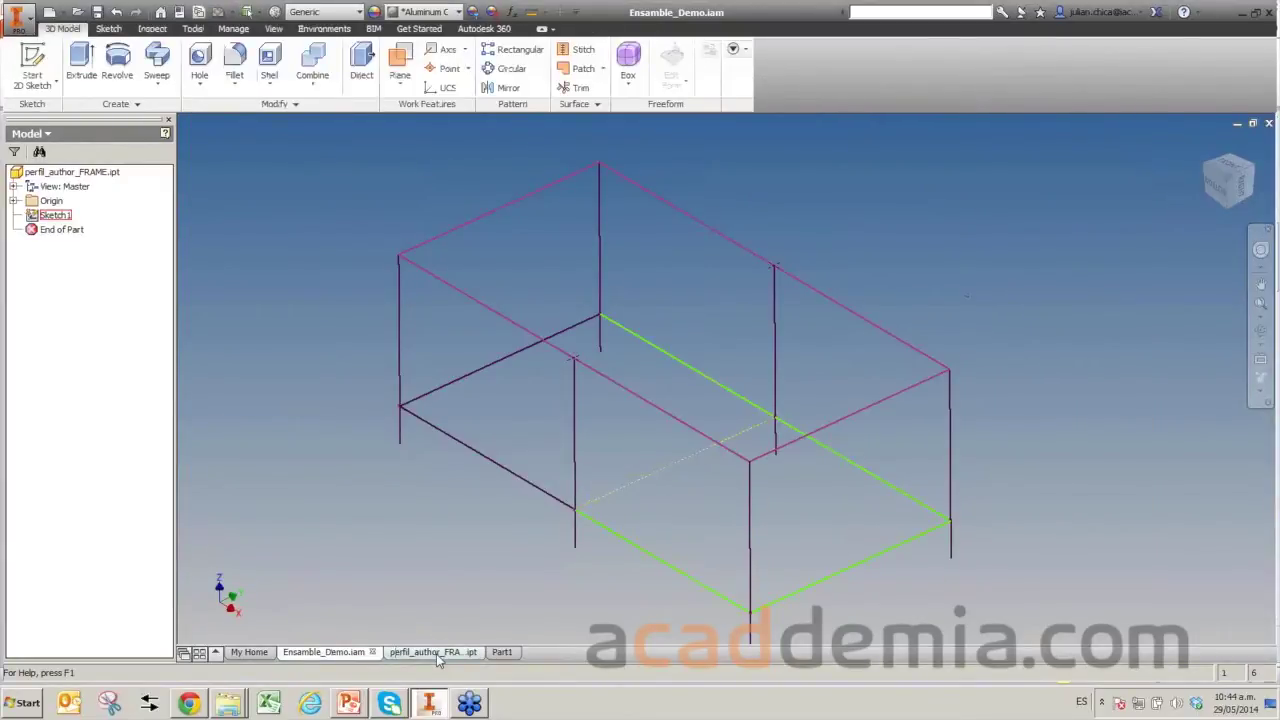
left_click(437, 655)
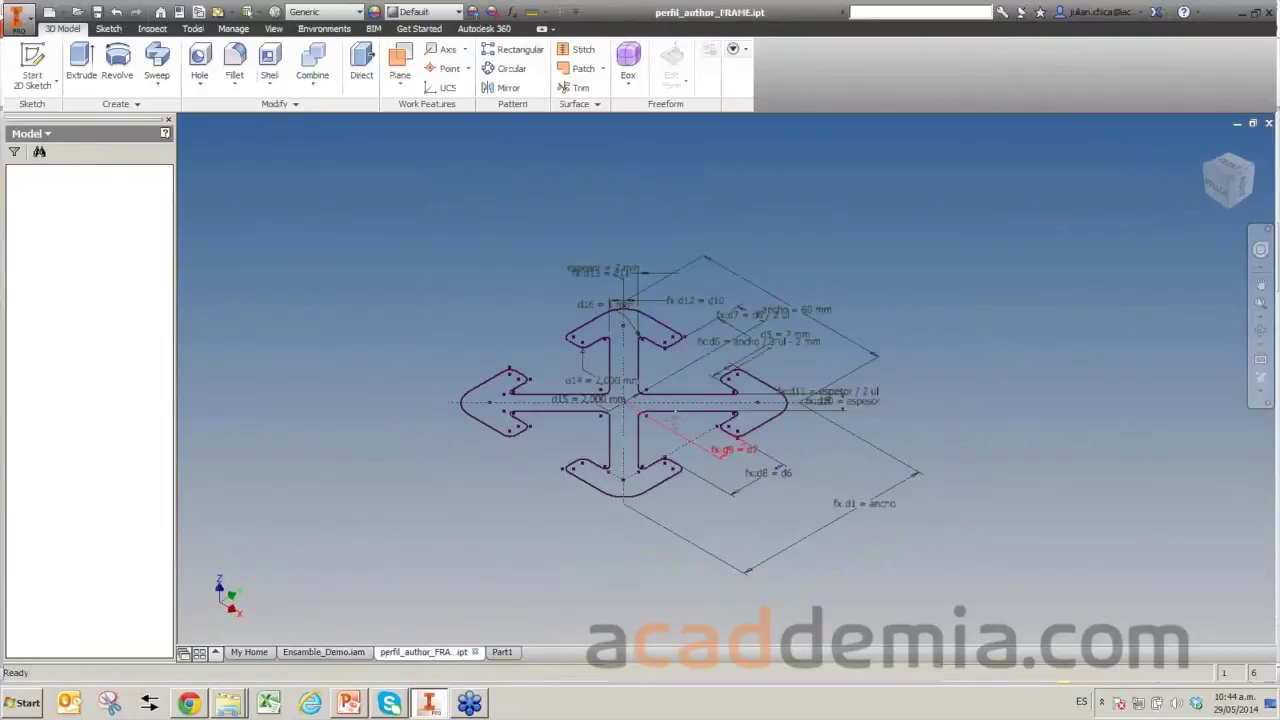
middle_click_drag(676, 421, 682, 433, "shift")
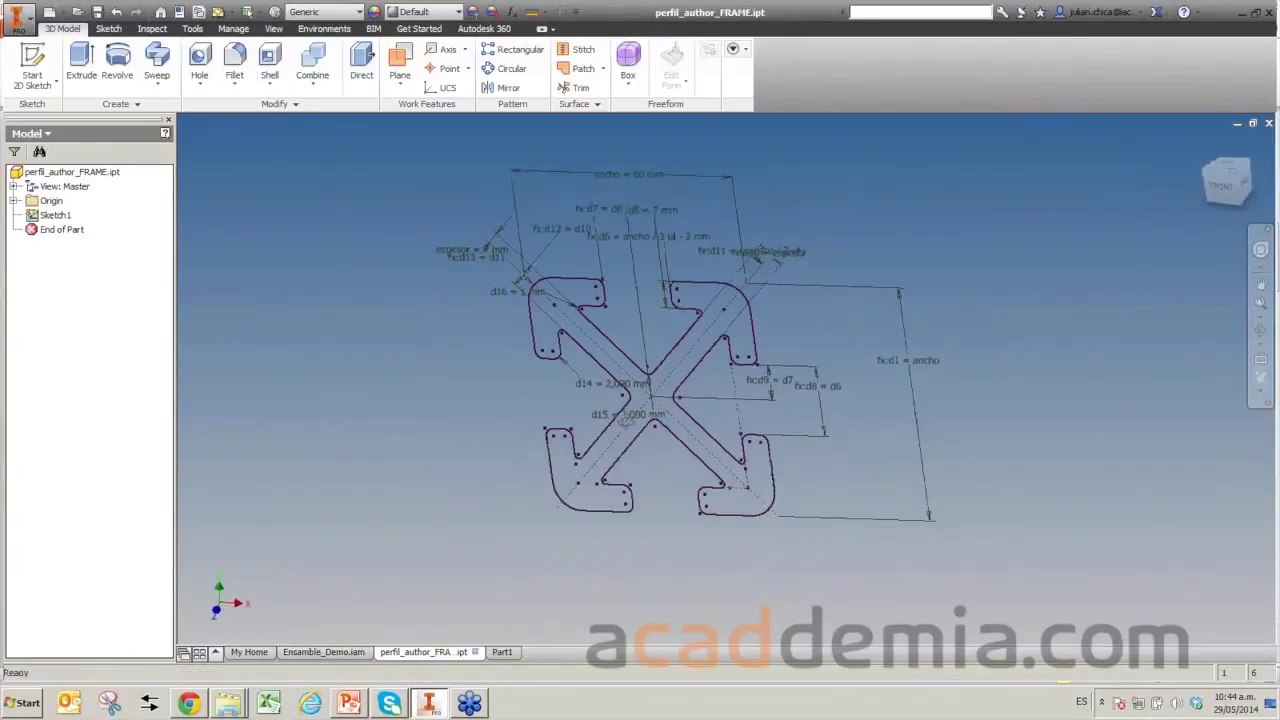
middle_click_drag(681, 433, 768, 405, "shift")
mouse_move(650, 396)
middle_mouse_down("shift")
mouse_move(664, 390)
mouse_move(657, 400)
middle_mouse_up("shift")
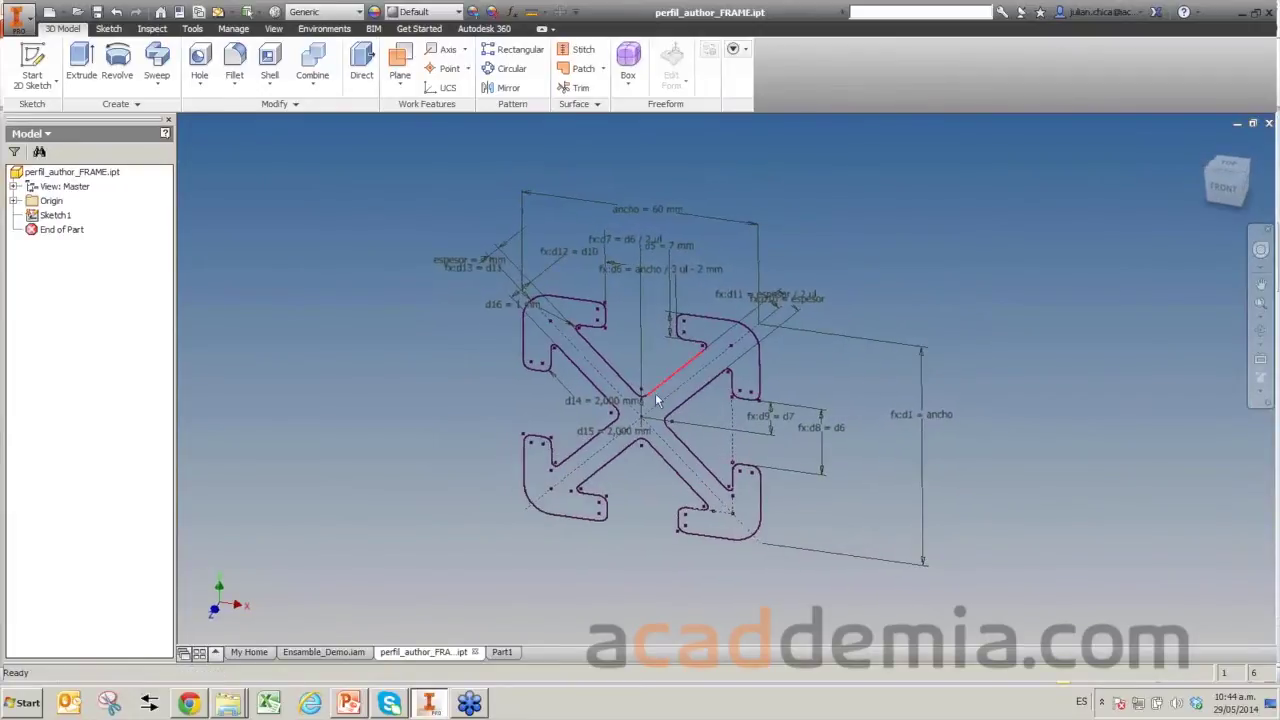
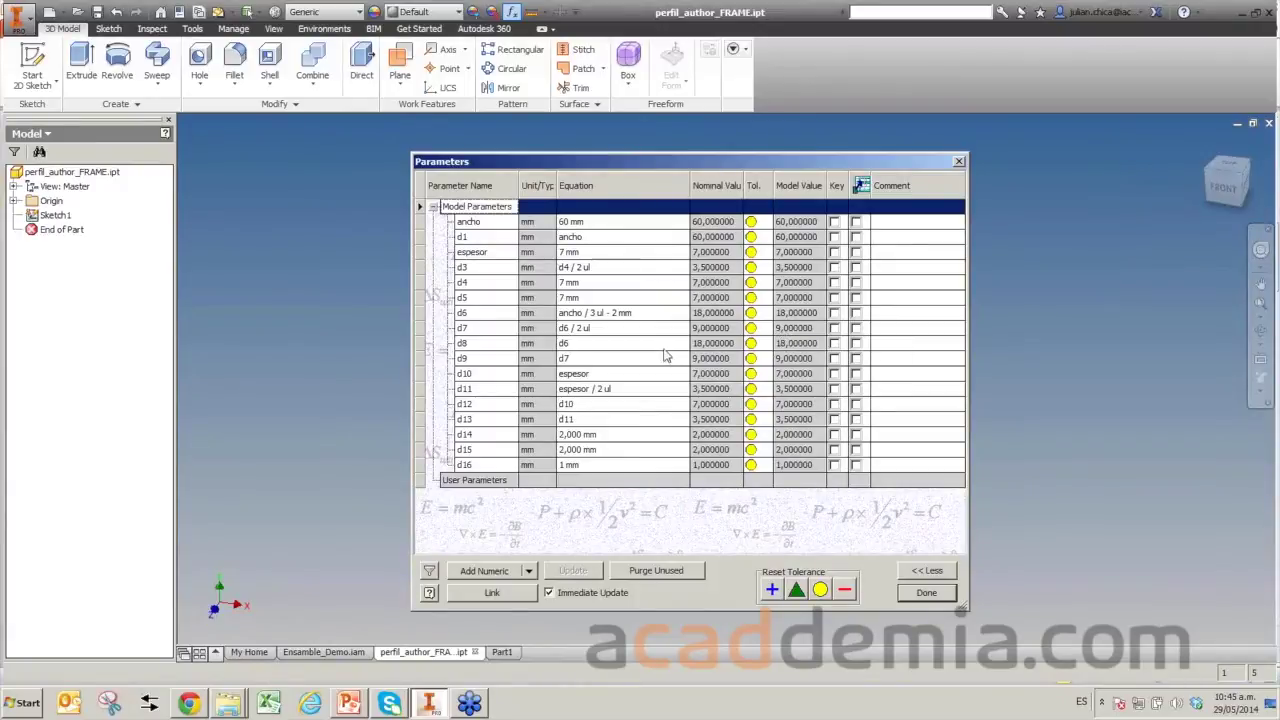
Close the parameter table, angle the sketch view, and bring up the Manage tab commands.
left_click(926, 594)
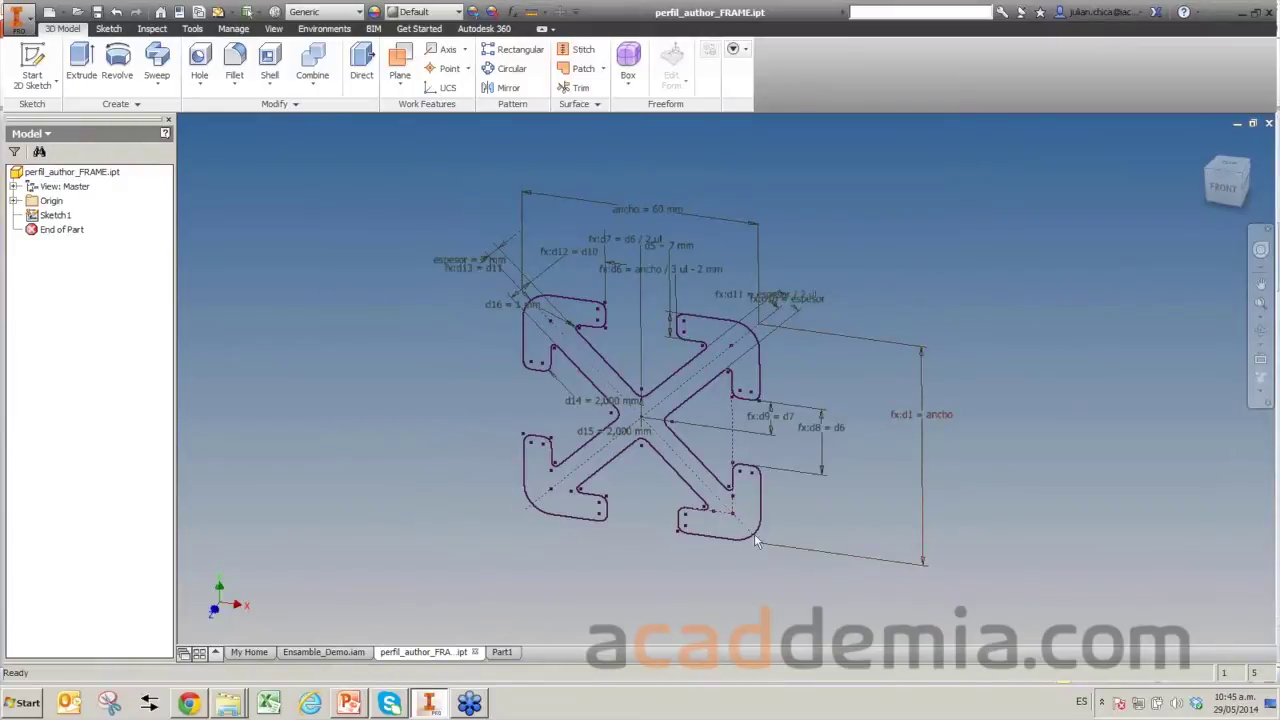
mouse_move(740, 497)
middle_mouse_down("shift")
mouse_move(765, 477)
mouse_move(731, 463)
mouse_move(731, 478)
mouse_move(795, 452)
mouse_move(780, 445)
middle_mouse_up("shift")
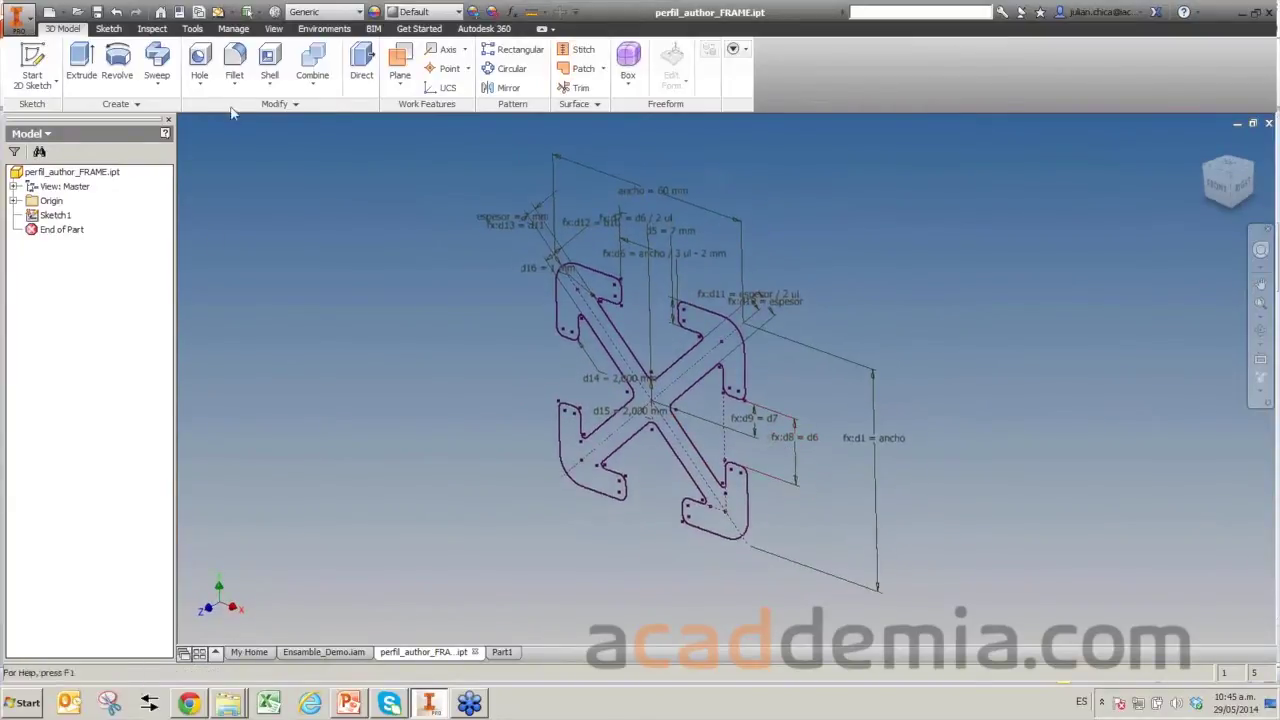
left_click(154, 29)
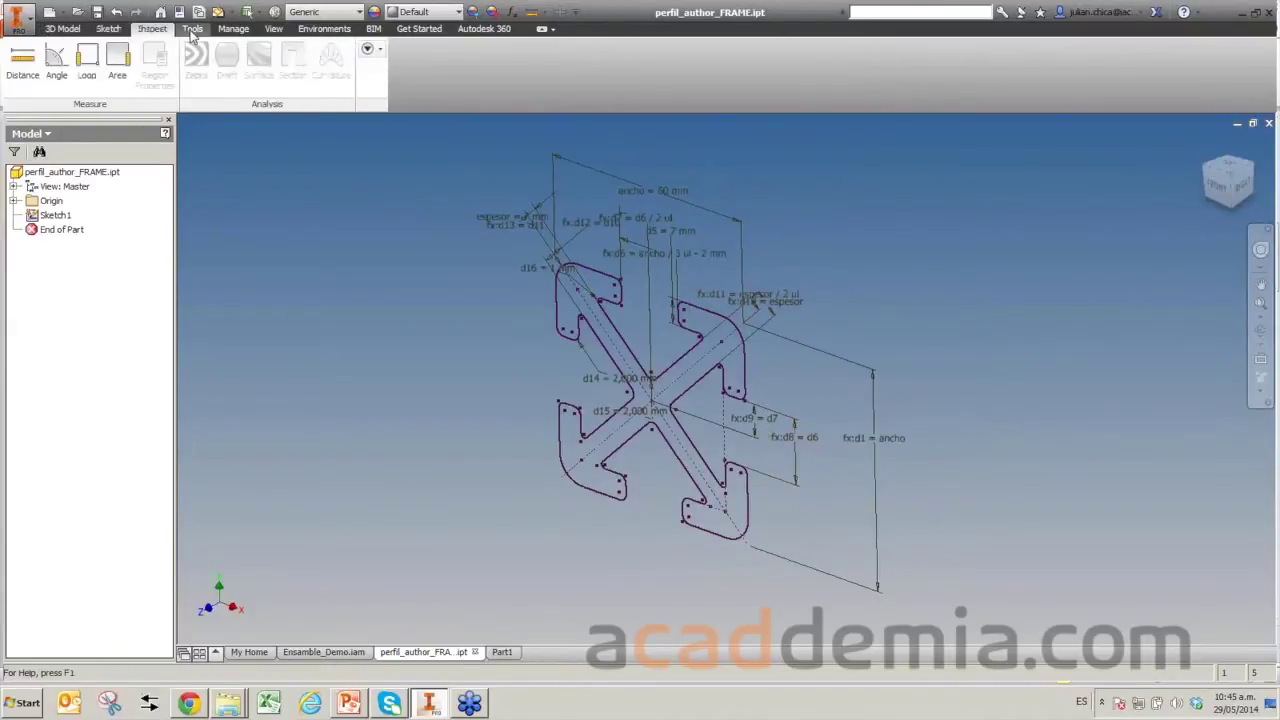
left_click(192, 30)
left_click(233, 29)
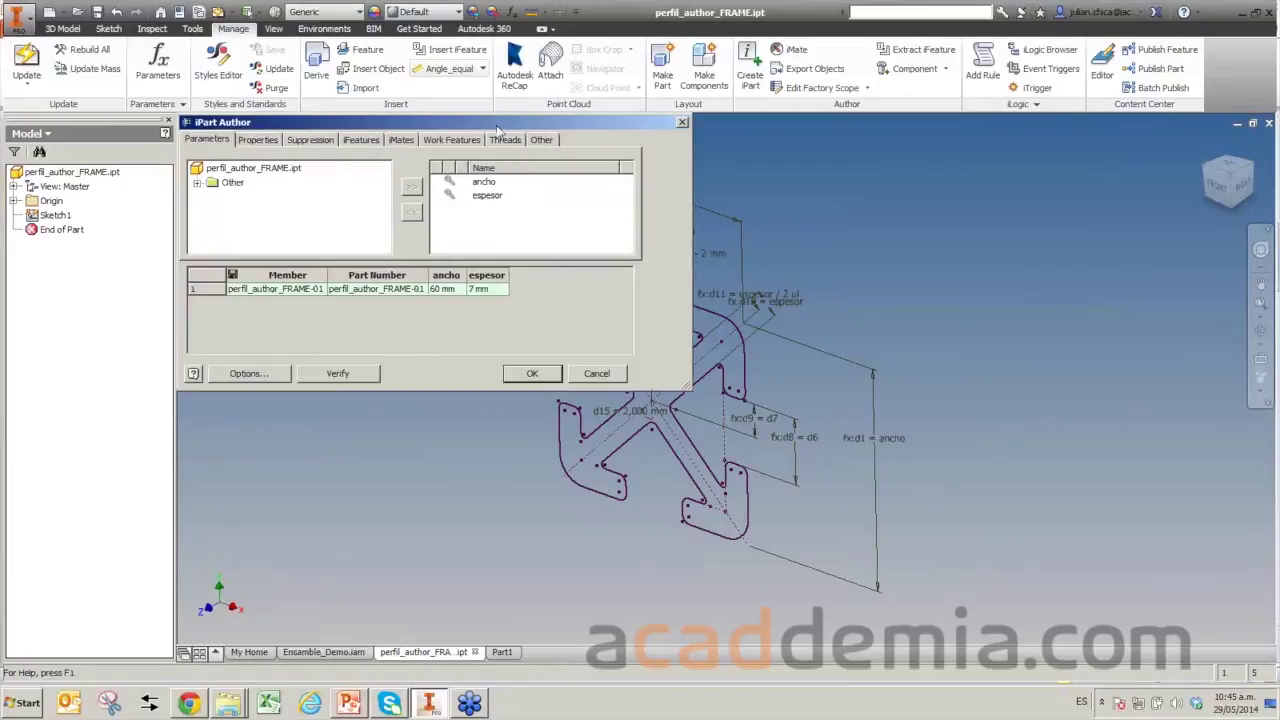
Review the ancho and espesor parameters in iPart Author, then cancel without creating the iPart.
left_click_drag(503, 130, 598, 175)
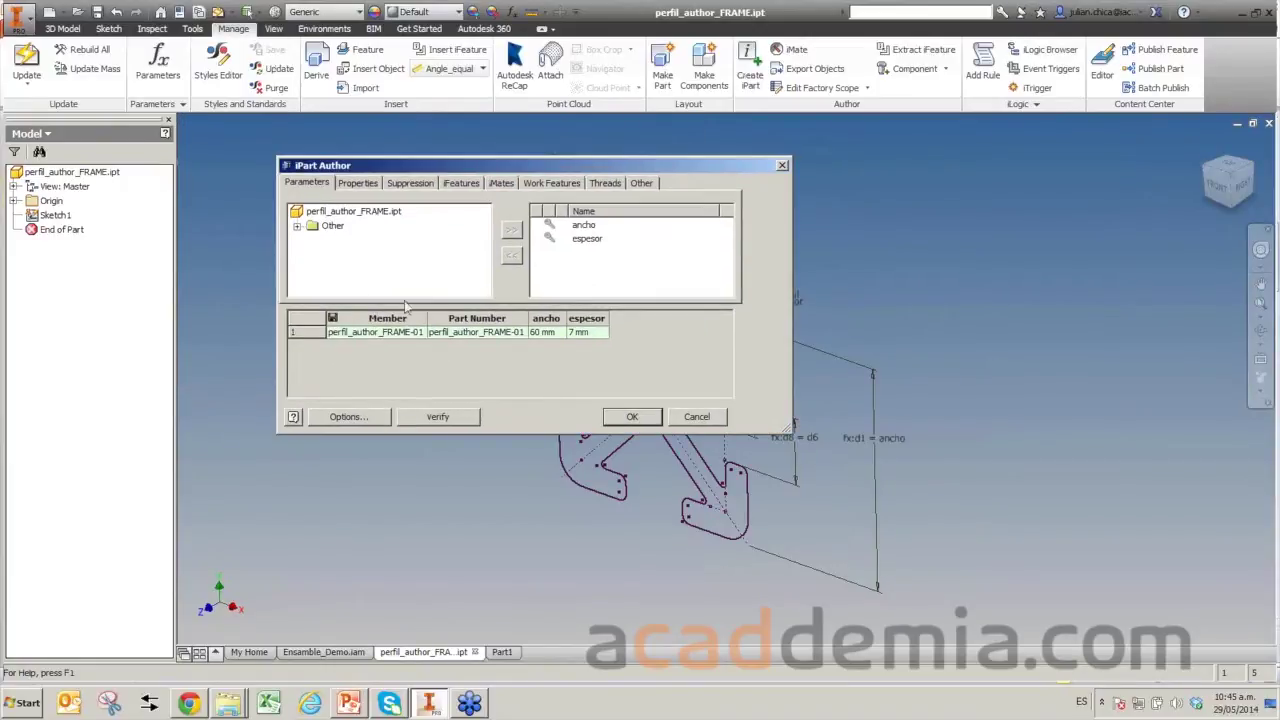
left_click(586, 227)
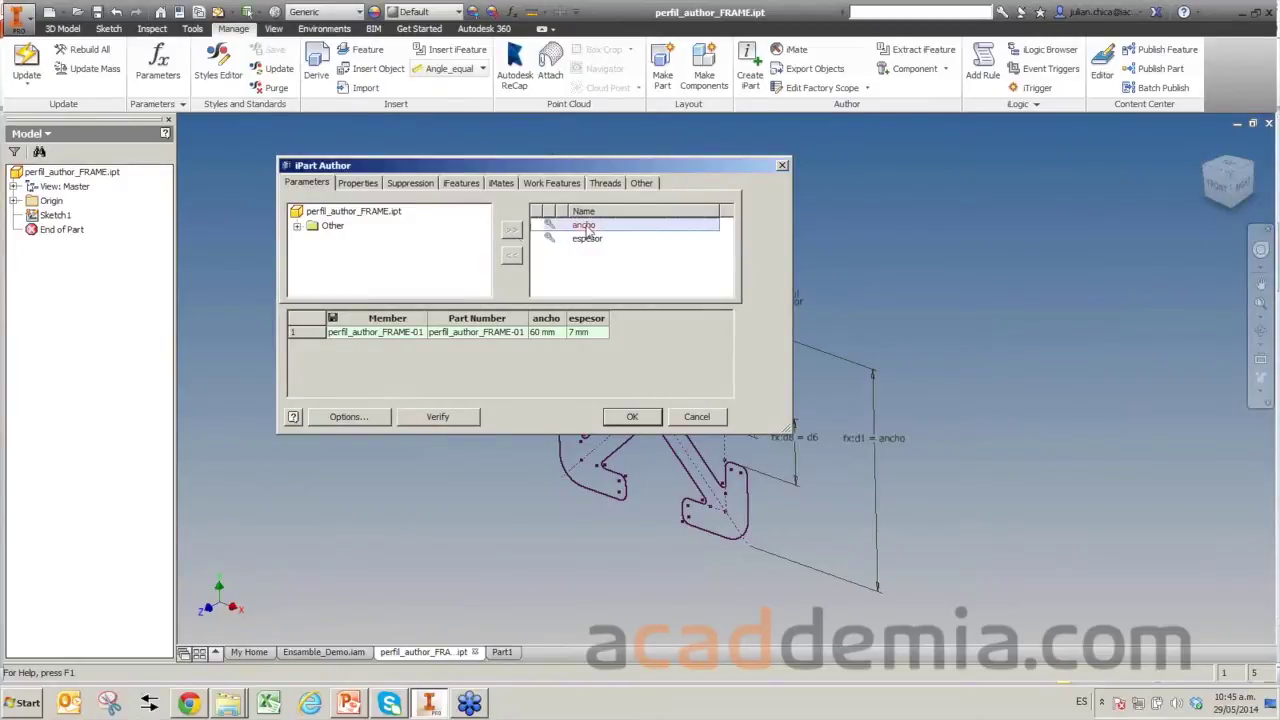
left_click(592, 240)
left_click(584, 227)
left_click(583, 241)
left_click(697, 419)
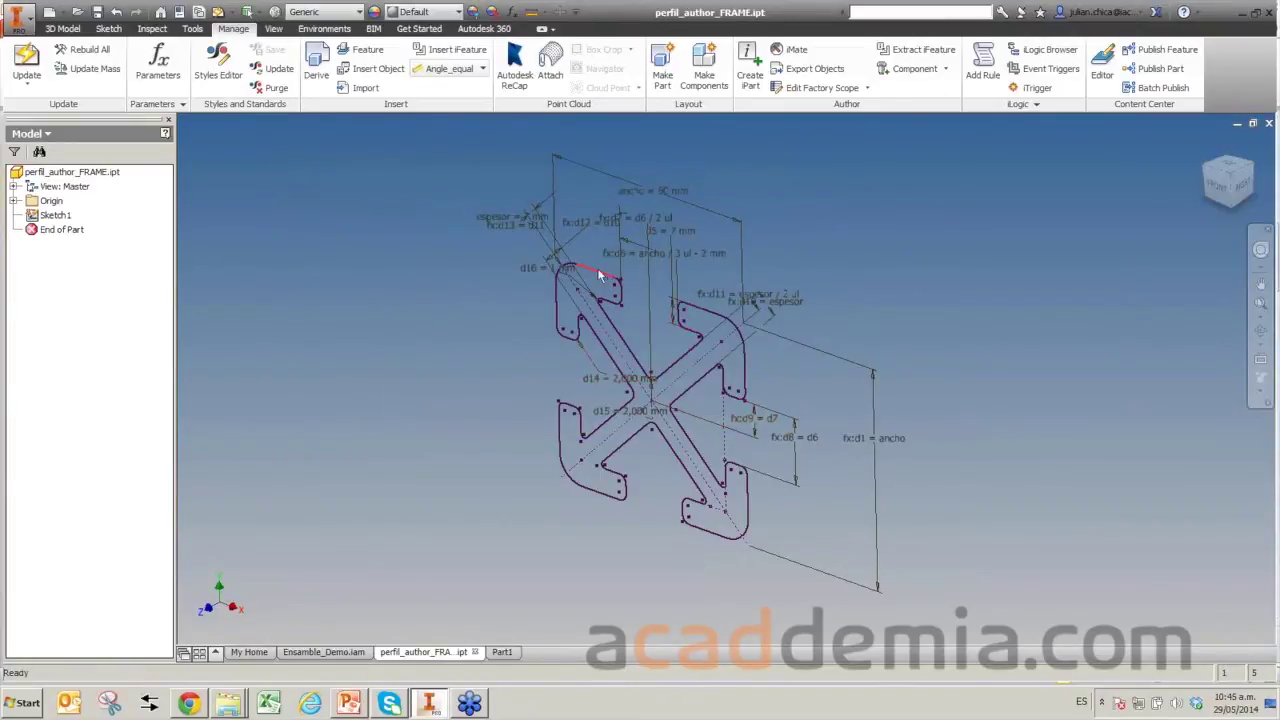
Extrude the cross-shaped Sketch1 profile 50 mm into a solid.
left_click(54, 218)
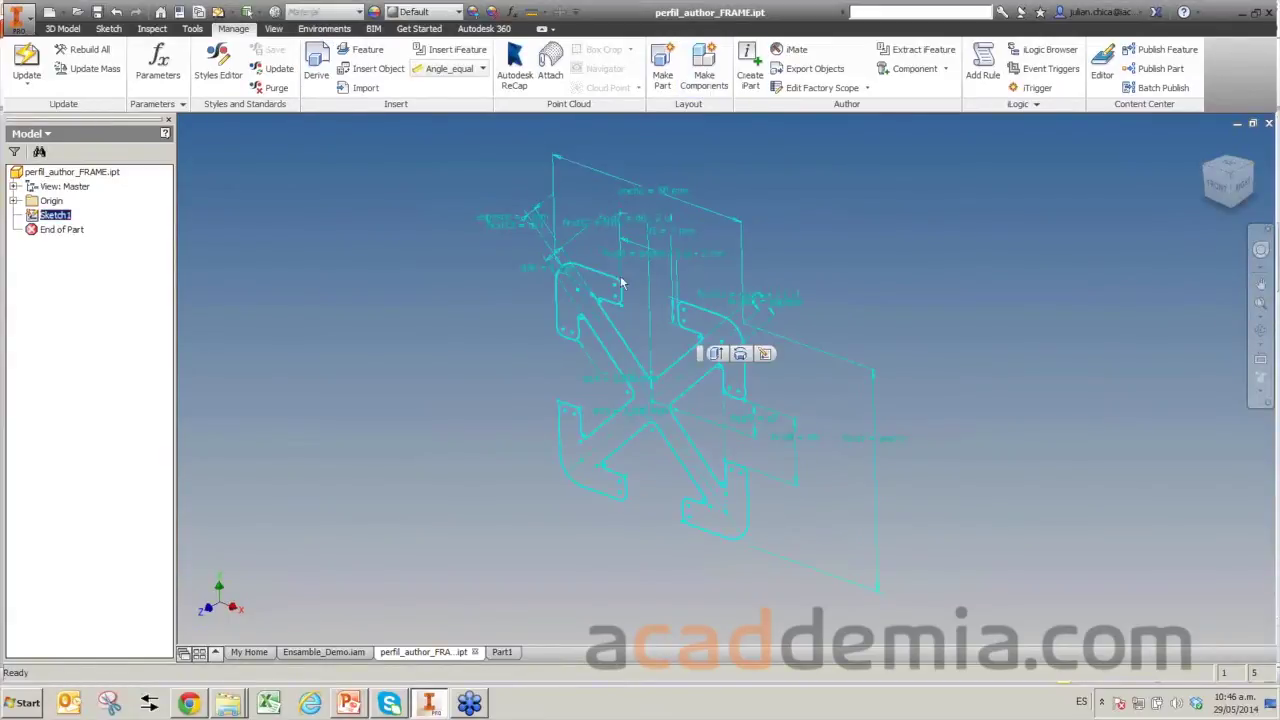
left_click(593, 272)
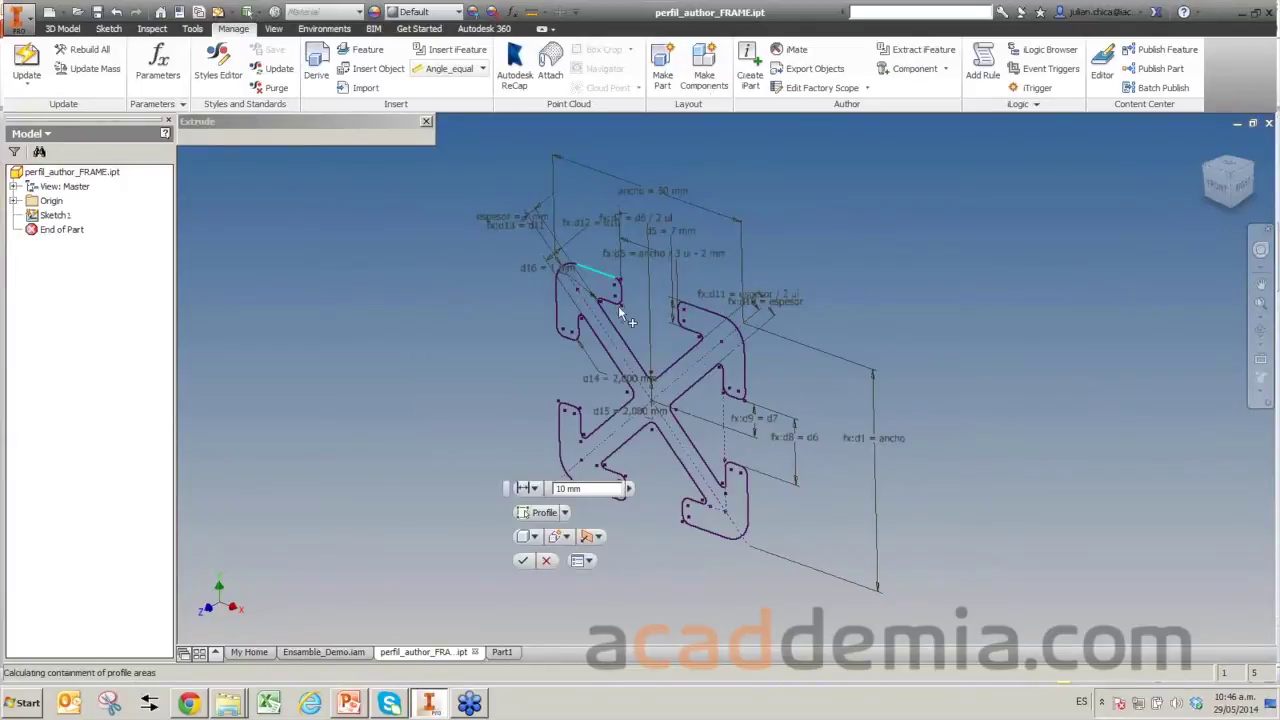
type("60")
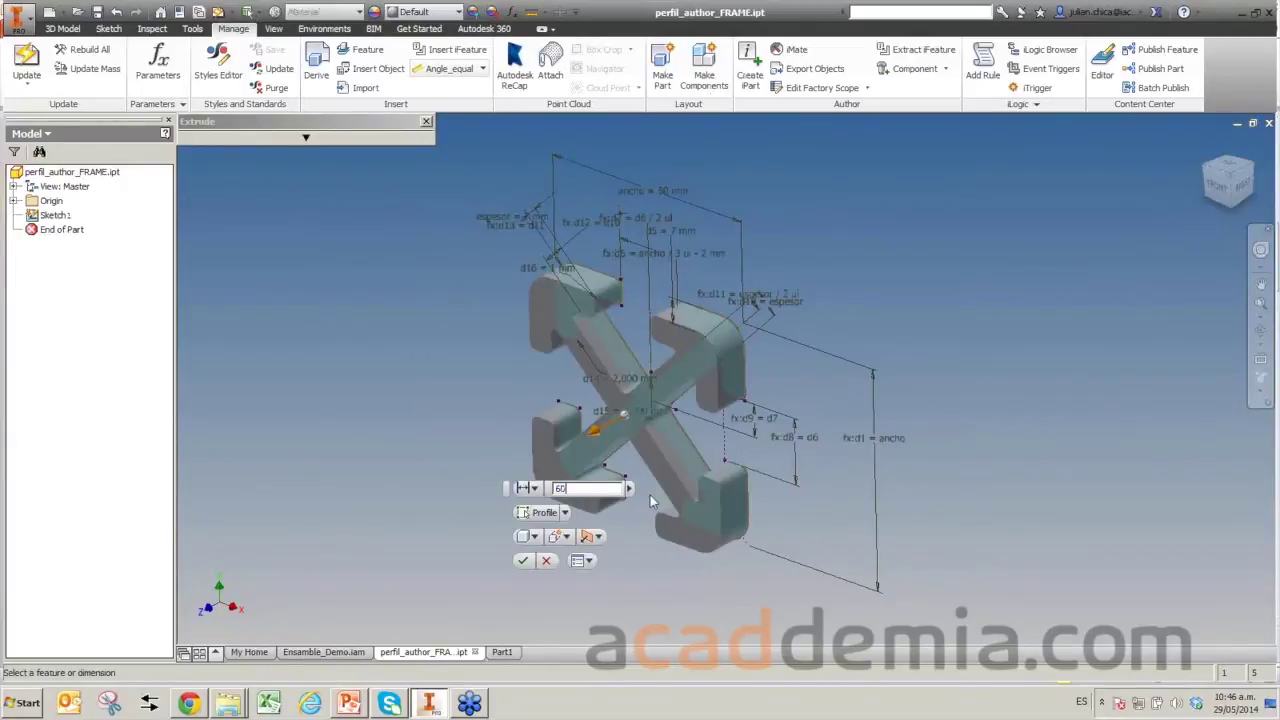
key("BackSpace")
key("BackSpace")
type("50")
key("Return")
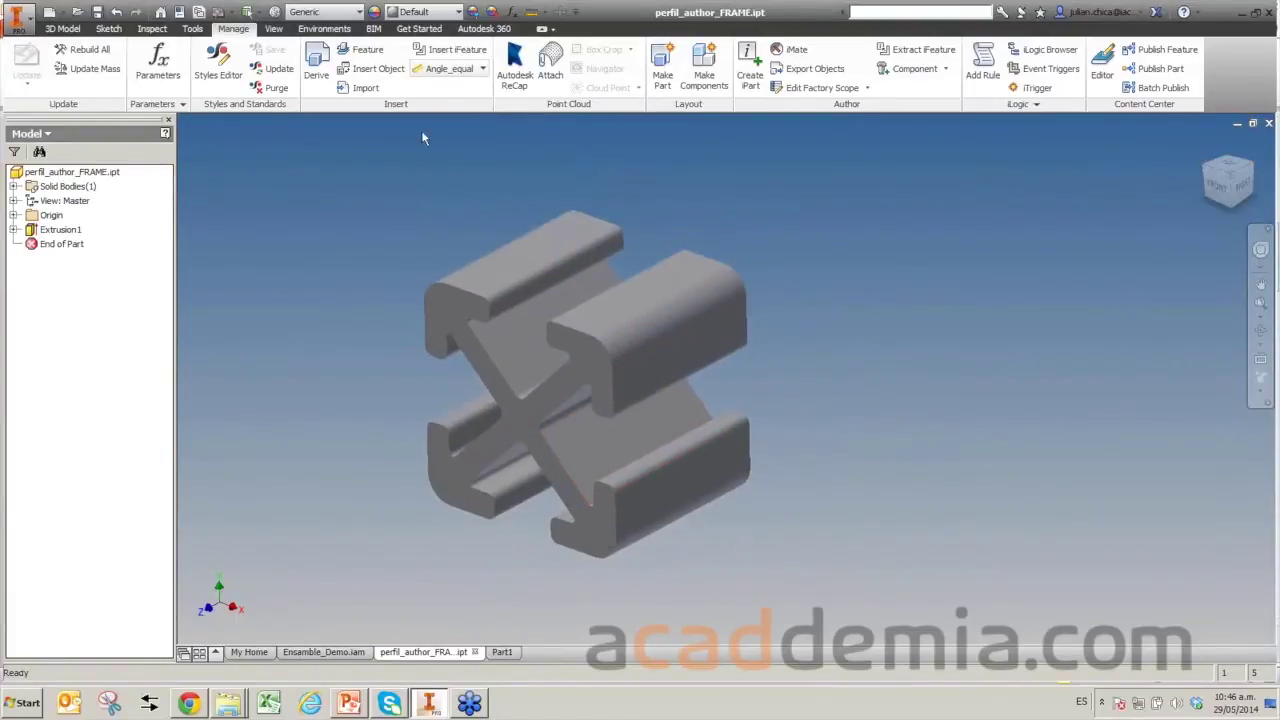
left_click(512, 11)
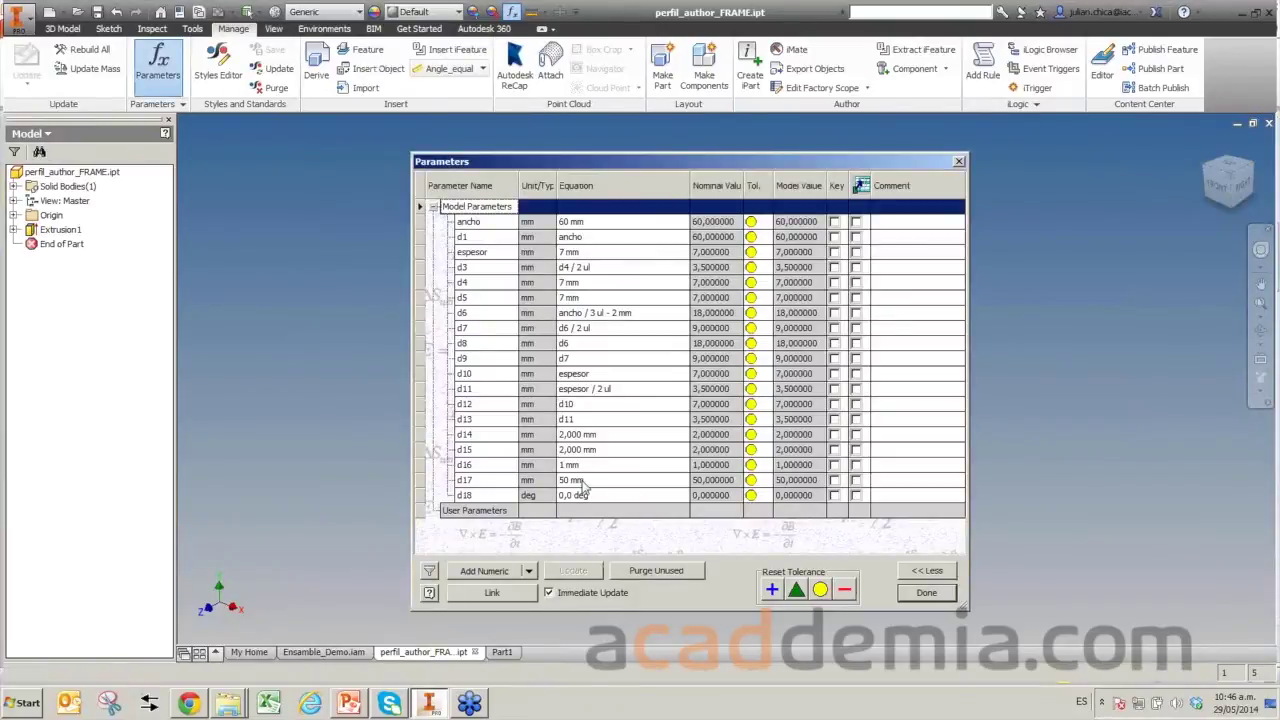
Rename the 50 mm length parameter d17 to 'extrusion' in the parameter table.
left_click(585, 483)
left_click(512, 481)
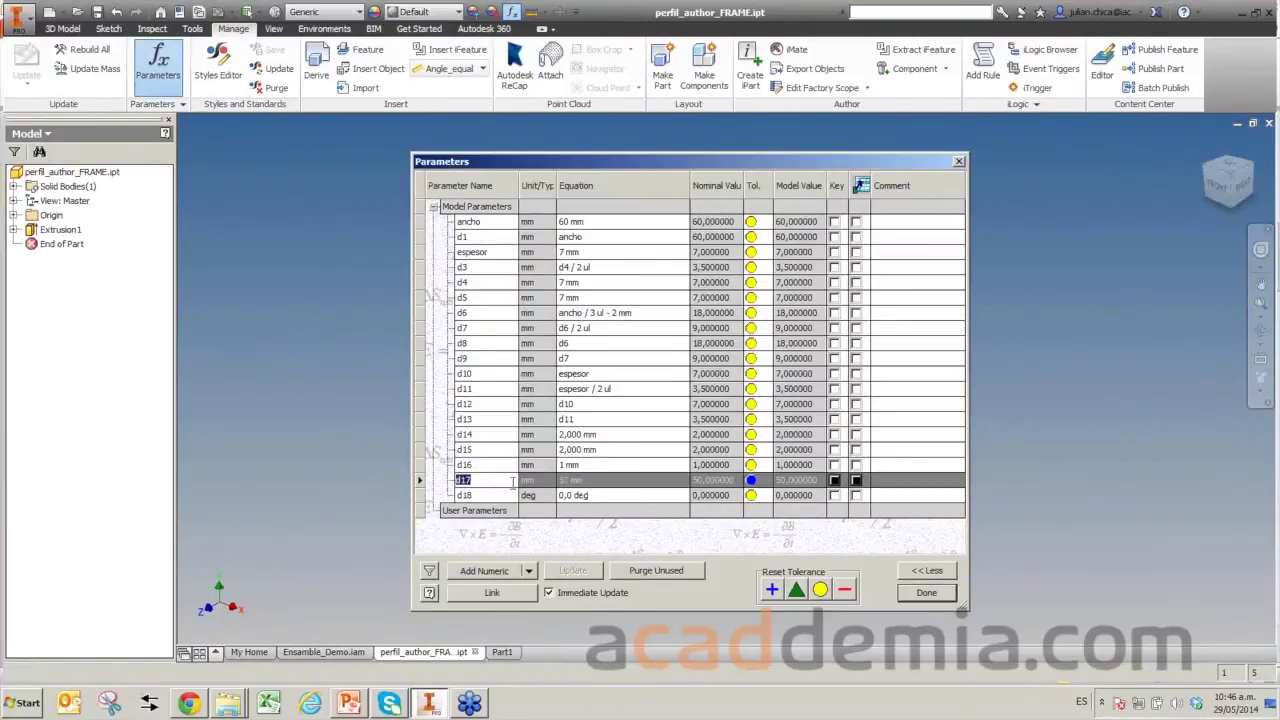
type("extrusion")
left_click(926, 592)
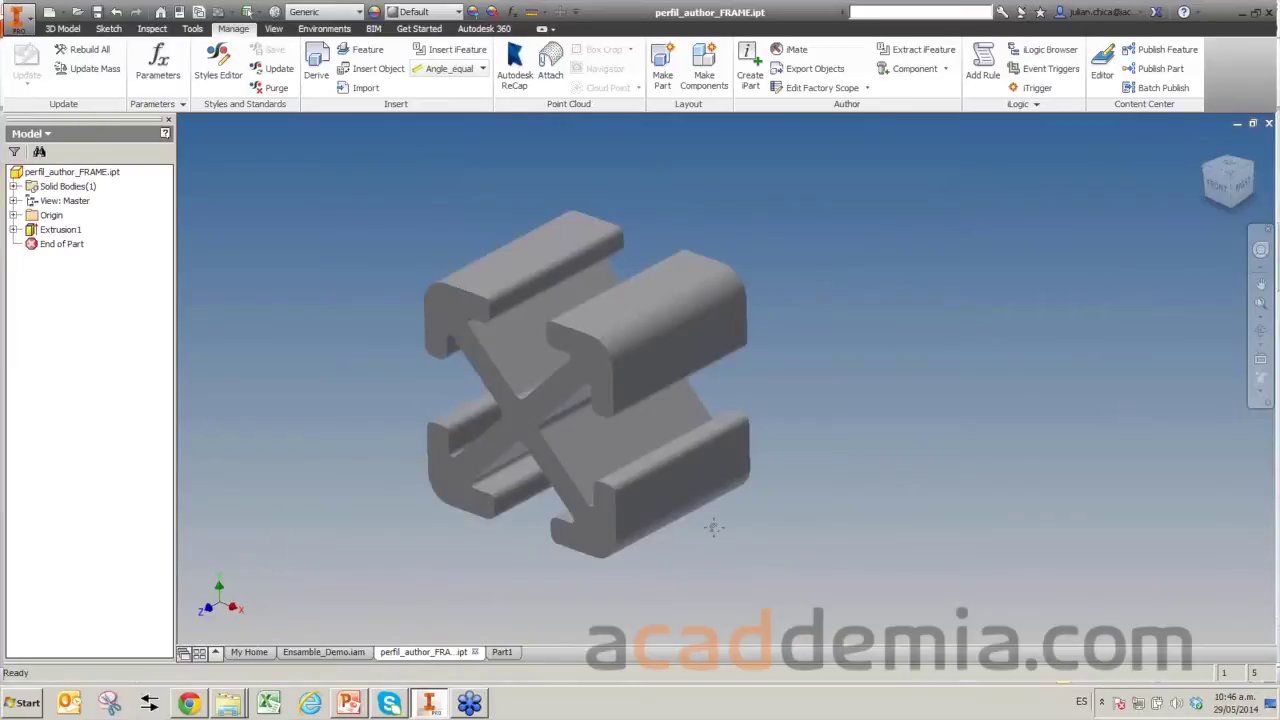
Display the solid in the Shaded with Edges visual style.
mouse_move(737, 517)
middle_mouse_down()
mouse_move(838, 496)
mouse_move(829, 513)
middle_mouse_up()
left_click(1261, 380)
left_click(1137, 423)
middle_click_drag(698, 371, 680, 410)
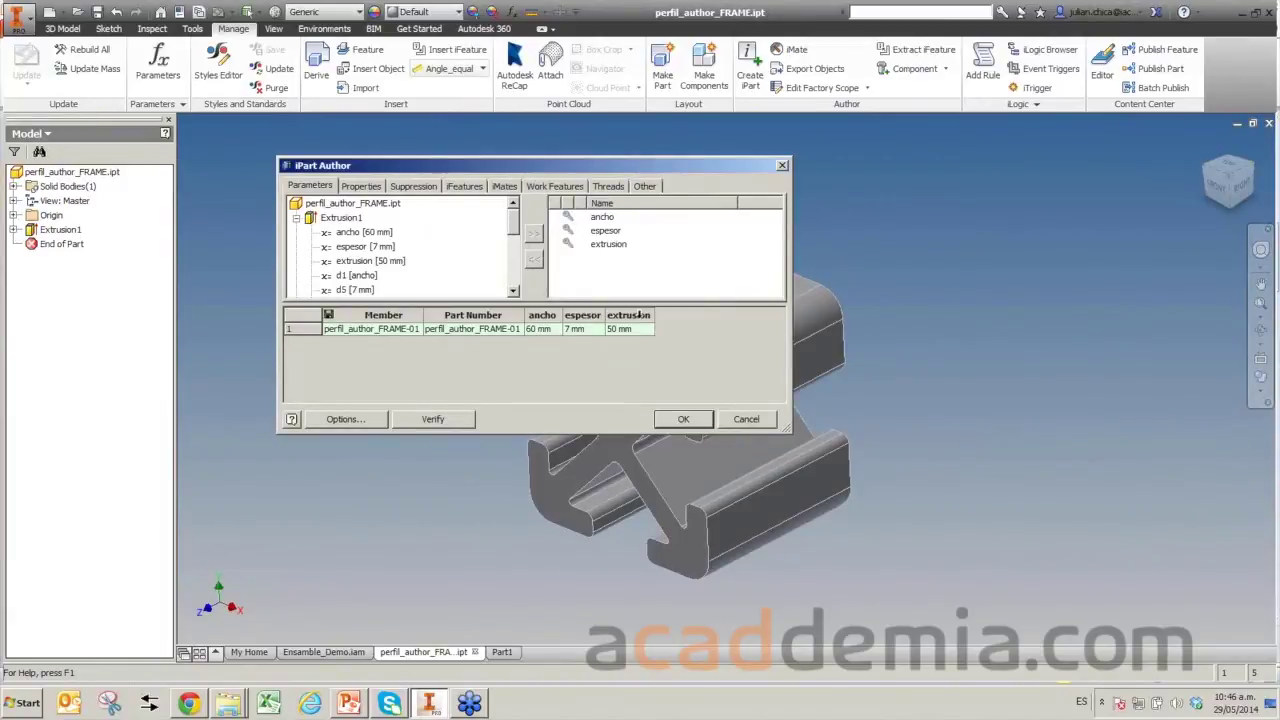
Create the iPart with ancho, espesor and extrusion columns and edit its table in Excel.
left_click(684, 419)
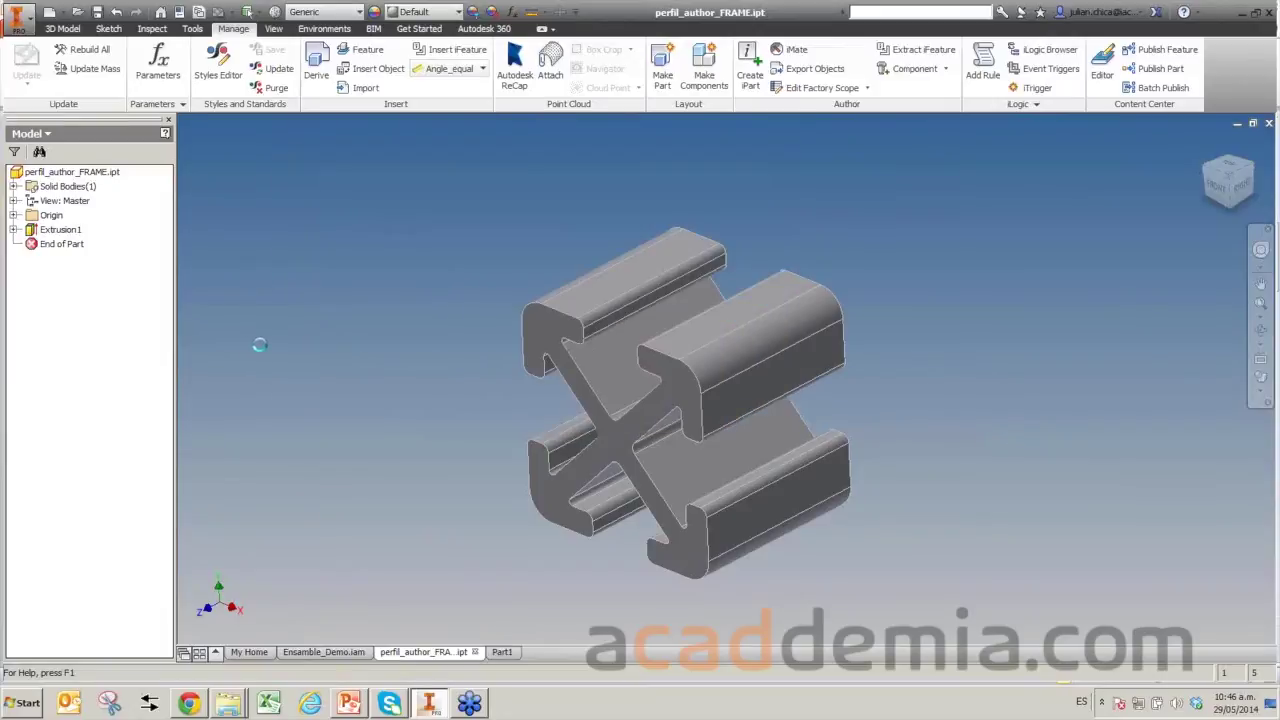
middle_click_drag(448, 340, 496, 314)
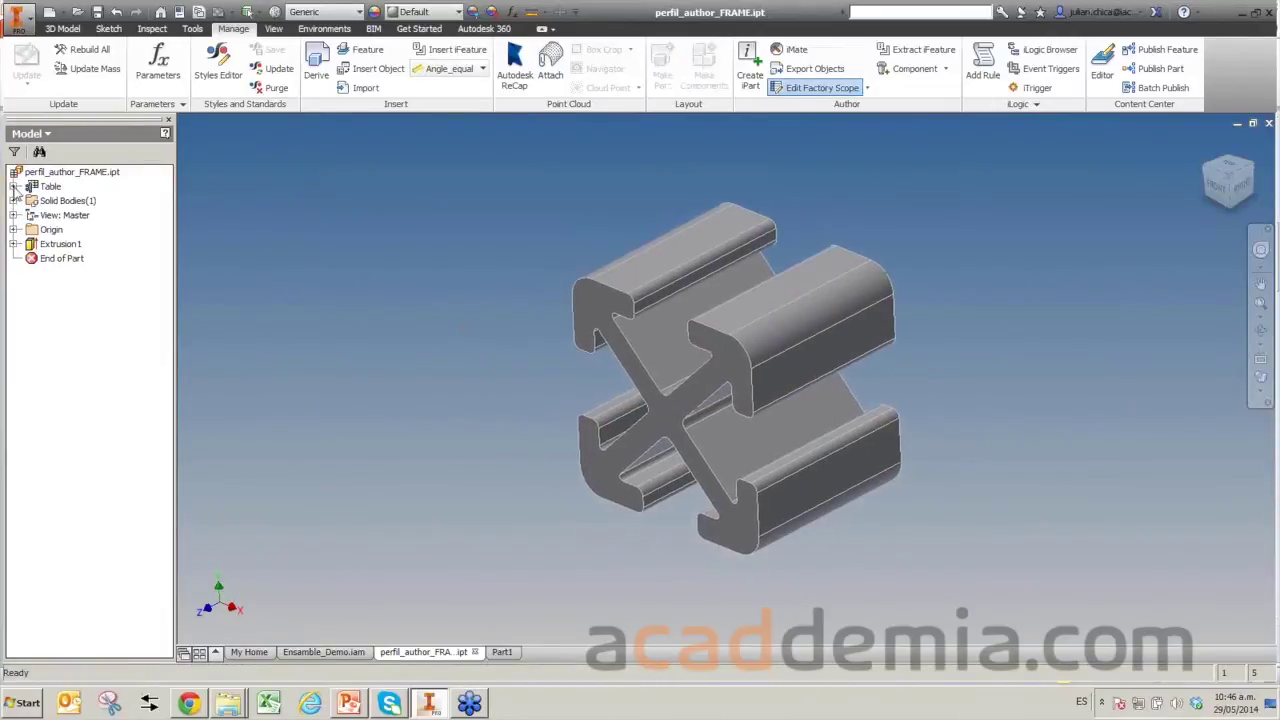
right_click(50, 186)
left_click(100, 254)
left_click(592, 395)
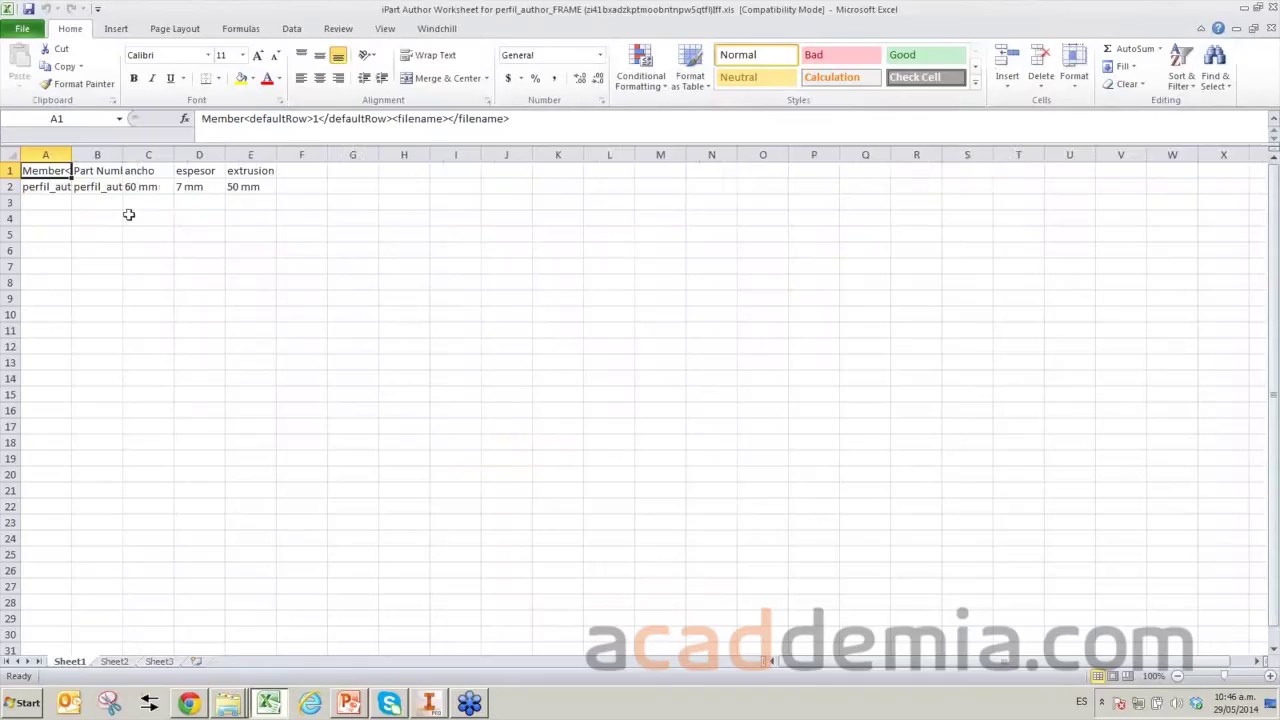
left_click_drag(60, 155, 235, 162)
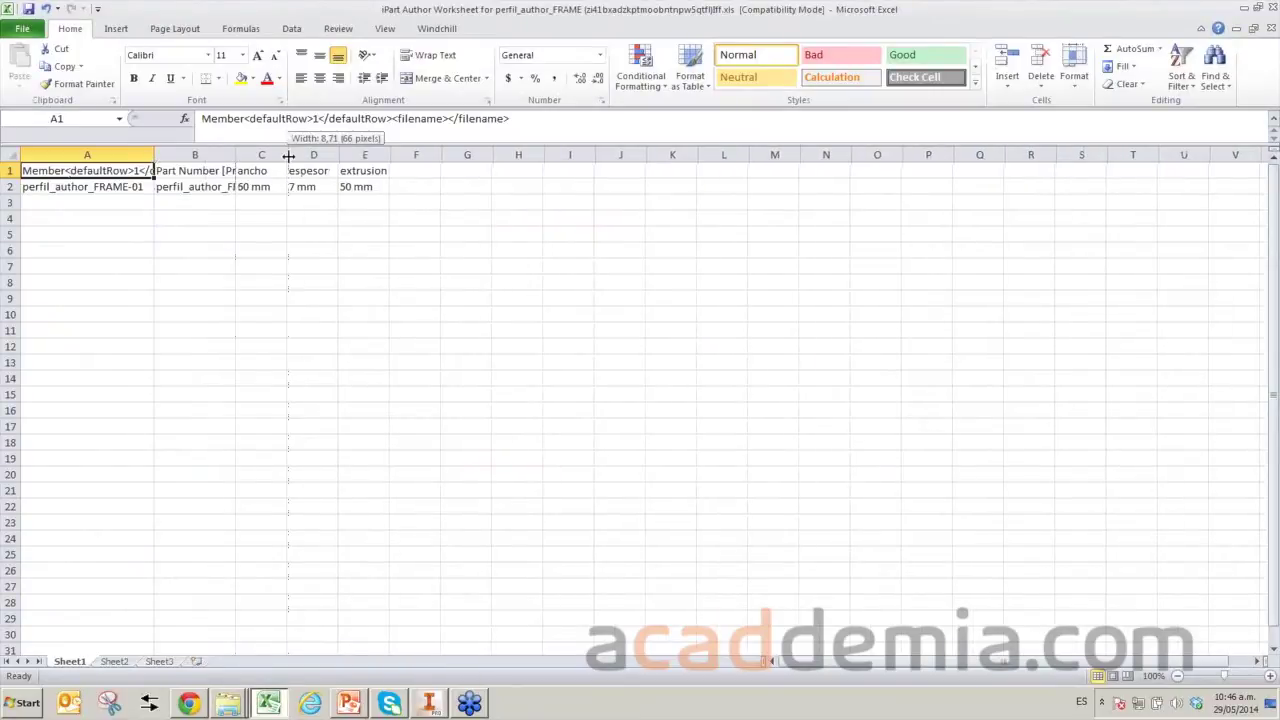
Fill member names and part numbers FRAME-01 to FRAME-09 down to row 10.
left_click_drag(236, 157, 286, 157)
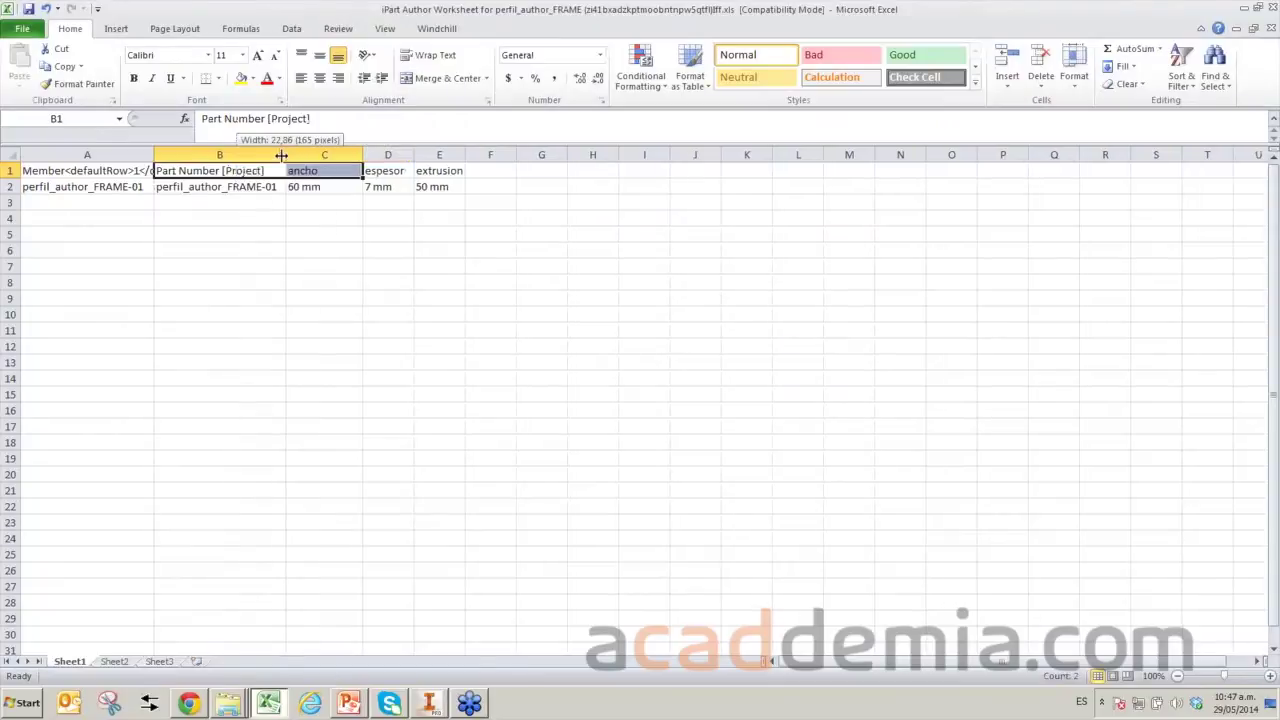
left_click(87, 187)
left_click_drag(153, 194, 137, 318)
left_click(222, 187)
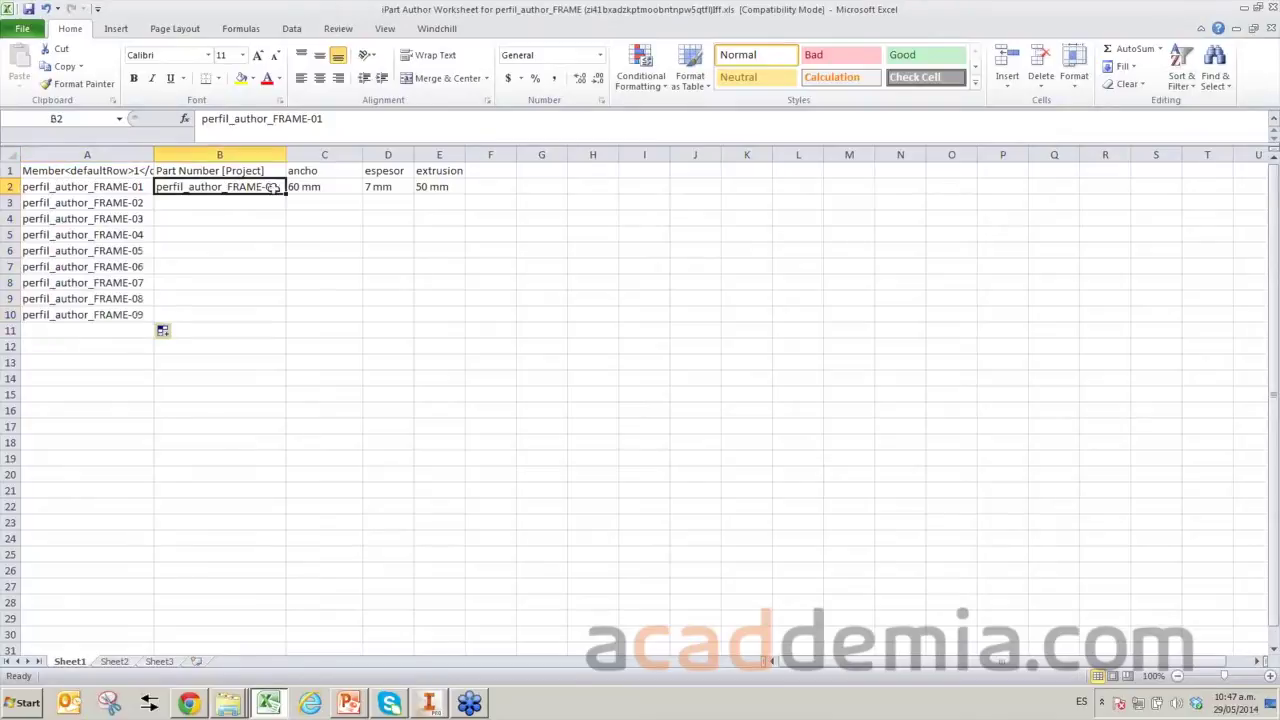
left_click_drag(286, 196, 257, 320)
Fill ancho from 60 mm to 100 mm in 5 mm steps using a 60/65 mm pattern.
left_click(343, 186)
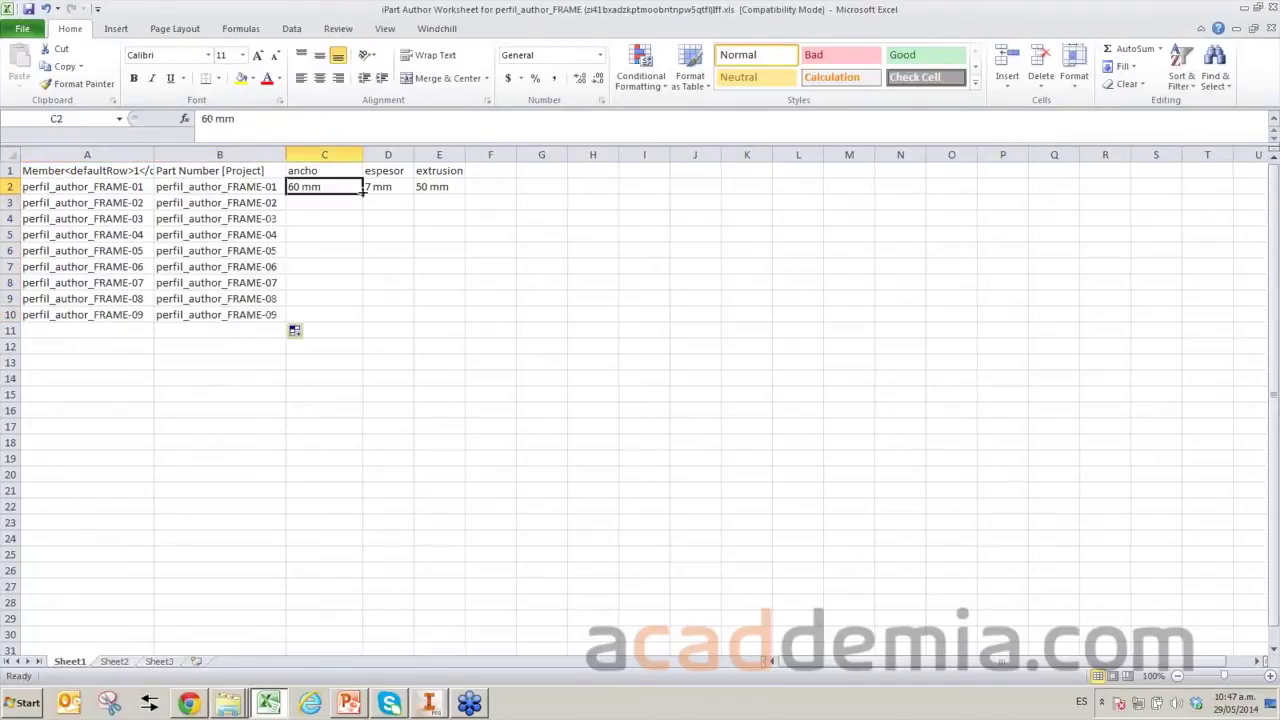
left_click(307, 202)
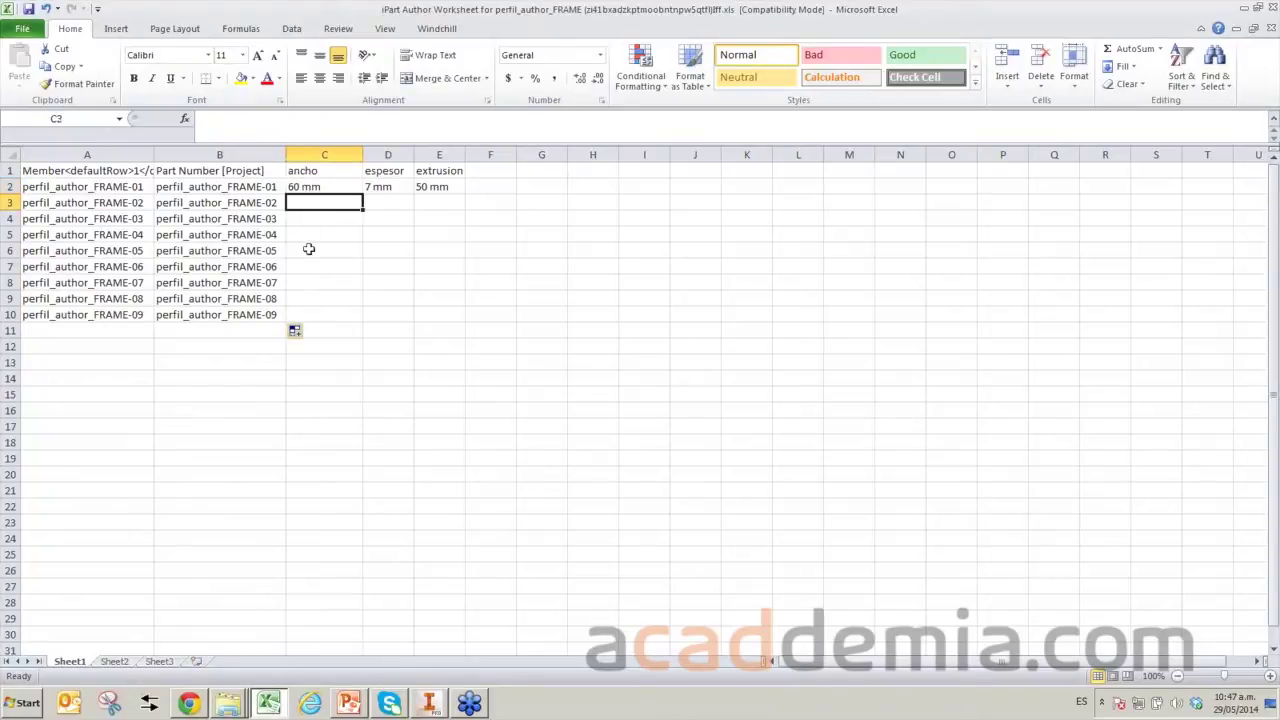
left_click(350, 192)
mouse_move(362, 193)
left_mouse_down()
mouse_move(360, 219)
mouse_move(358, 196)
left_mouse_up()
left_click(314, 202)
type("65")
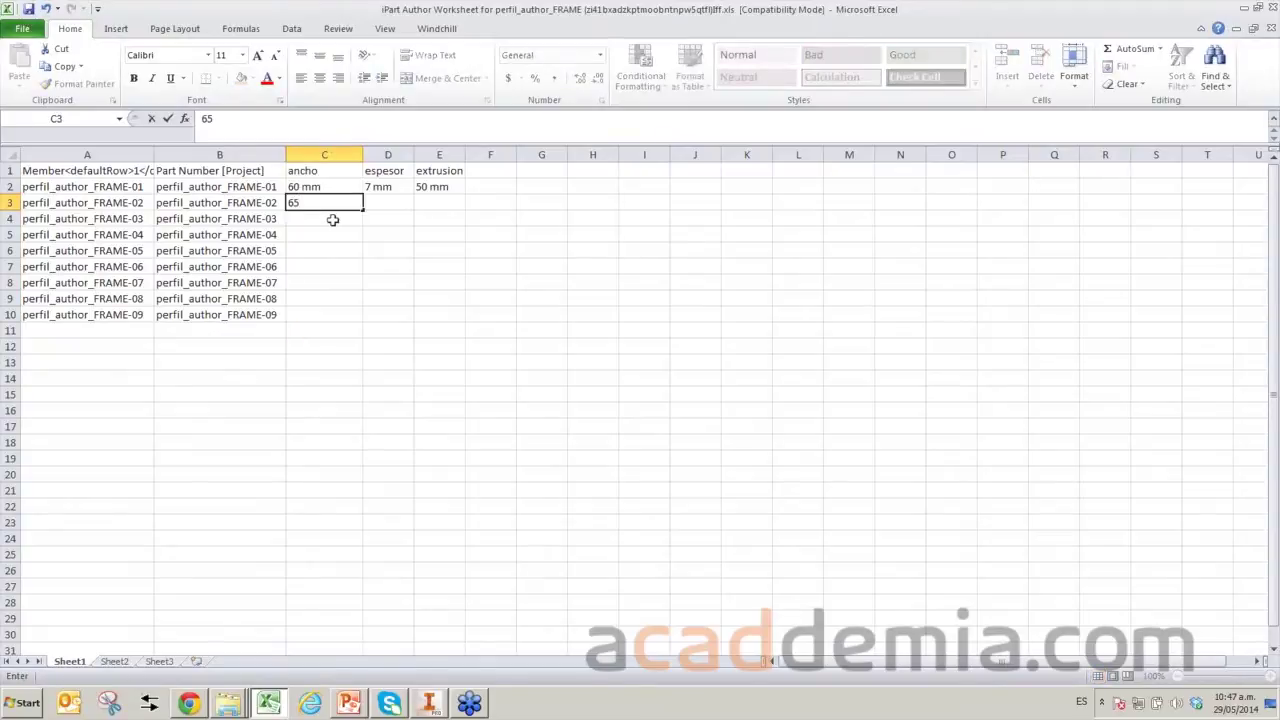
type(" mm")
left_click(366, 226)
mouse_move(335, 188)
left_mouse_down()
mouse_move(363, 208)
mouse_move(362, 320)
left_mouse_up()
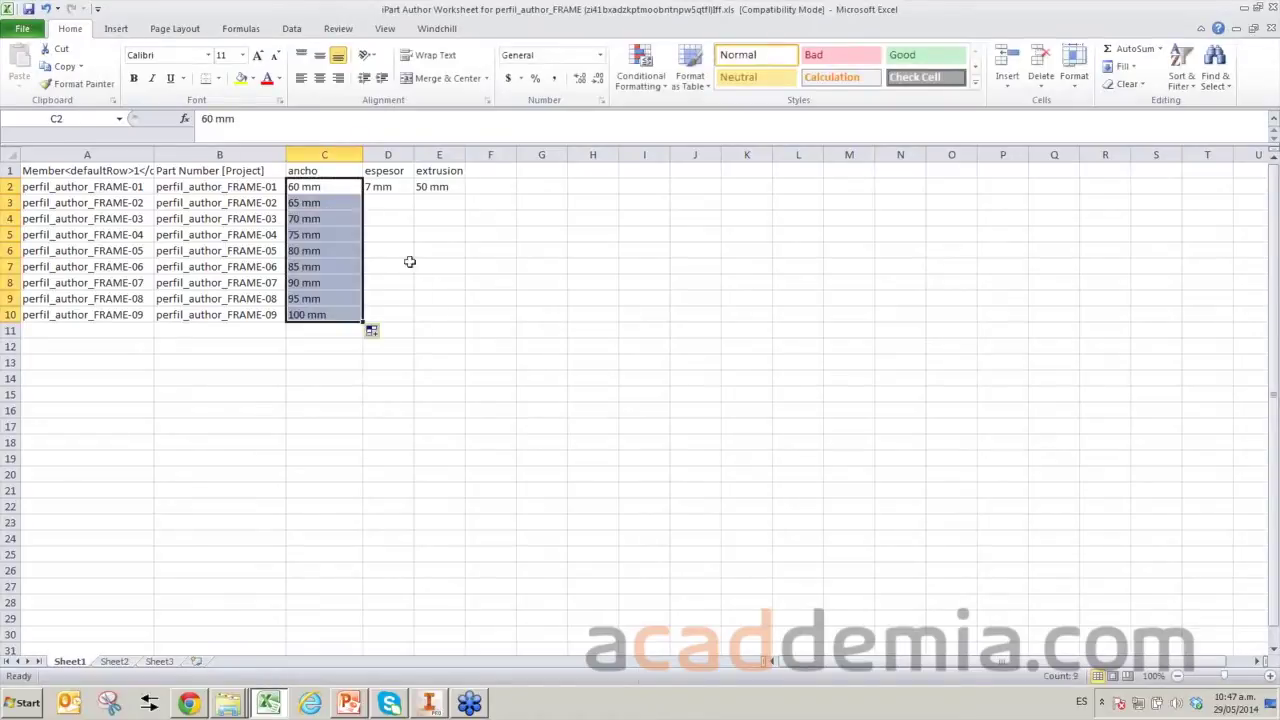
left_click(392, 190)
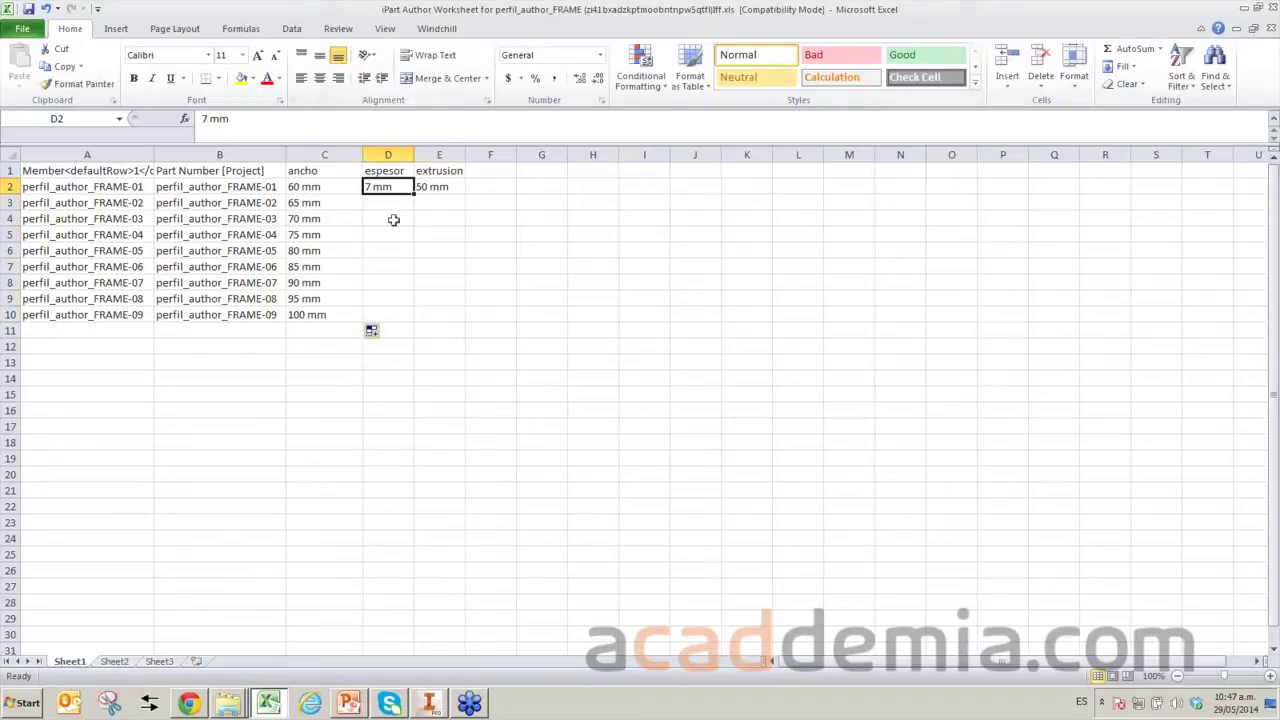
Copy the 7 mm espesor value into D3 and D4.
key("ctrl+c")
left_click(384, 205)
key("ctrl+v")
left_click(384, 222)
key("ctrl+v")
Set espesor to 9 mm for FRAME-04 through FRAME-06 (D5:D7).
left_click(374, 235)
key("Escape")
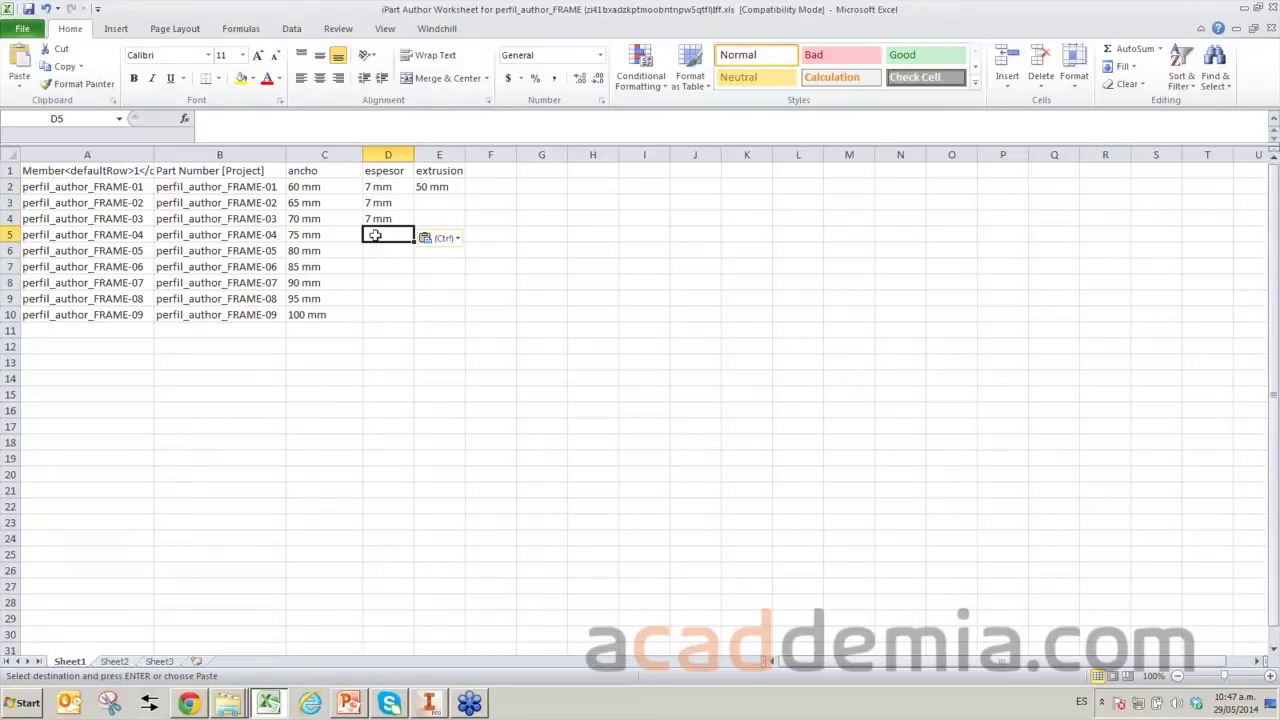
type("9")
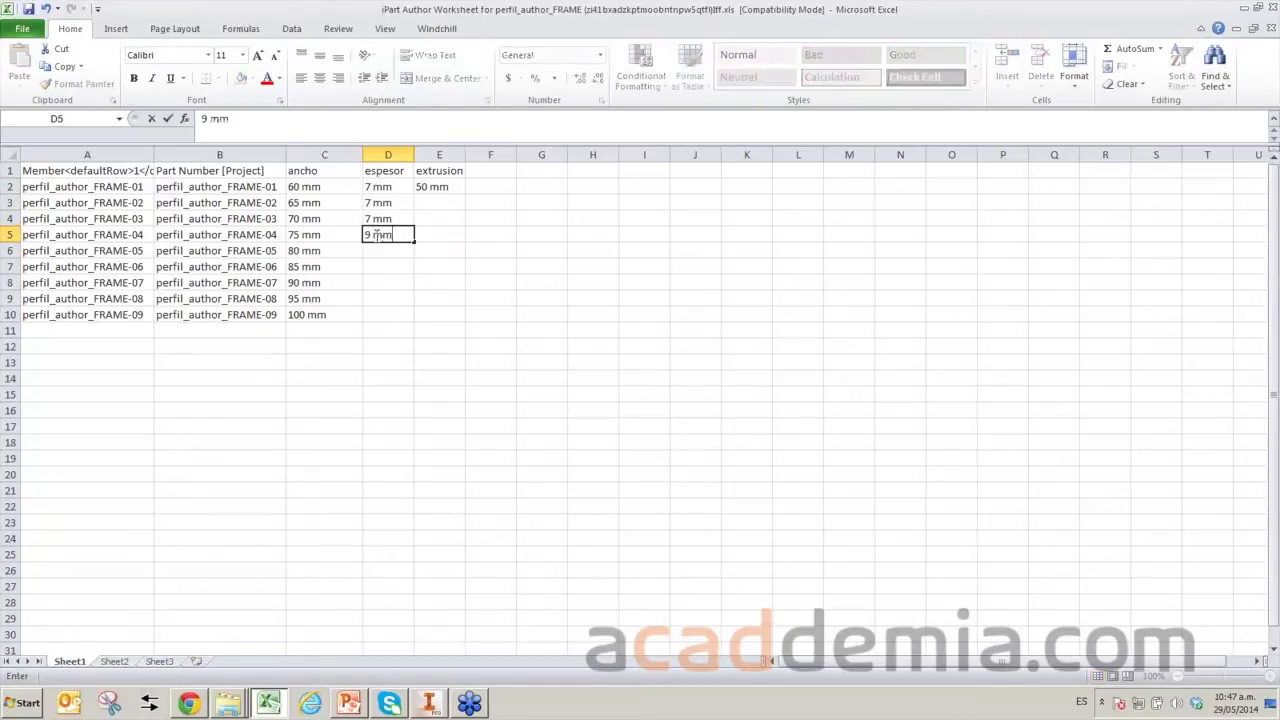
left_click_drag(420, 251, 405, 250)
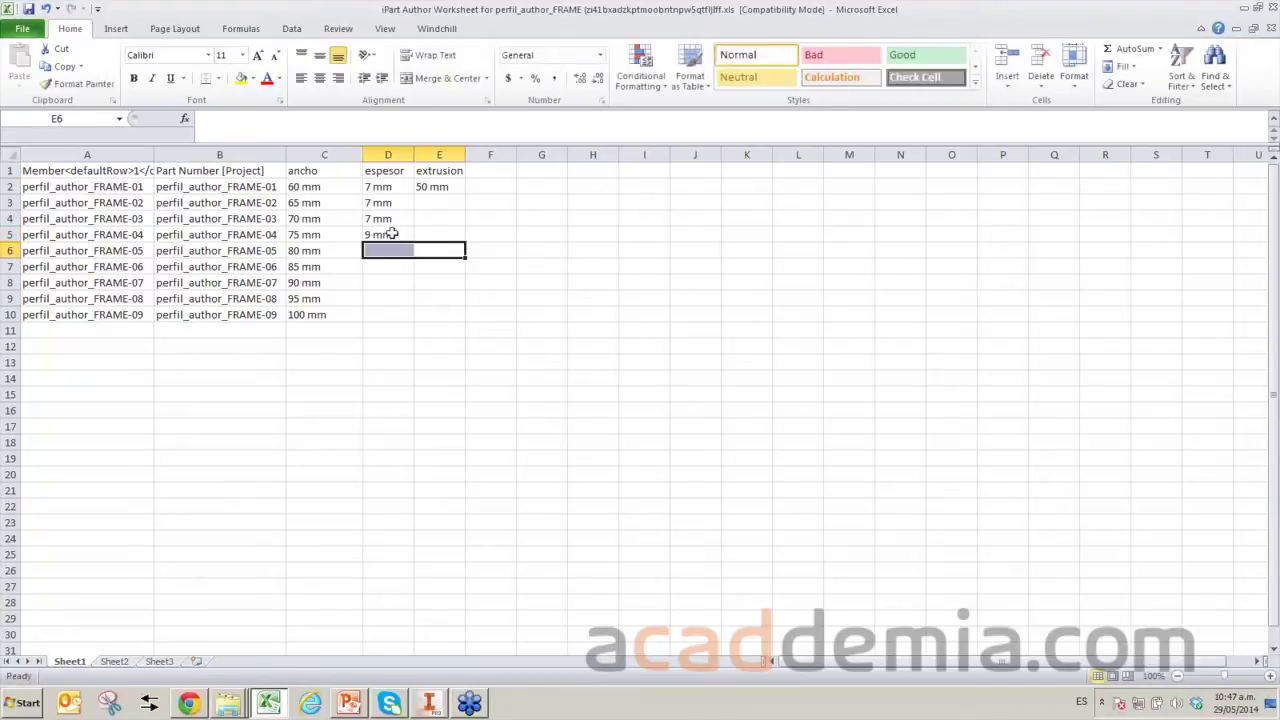
left_click(392, 234)
key("ctrl+c")
left_click(398, 251)
key("ctrl+v")
left_click(389, 266)
key("ctrl+v")
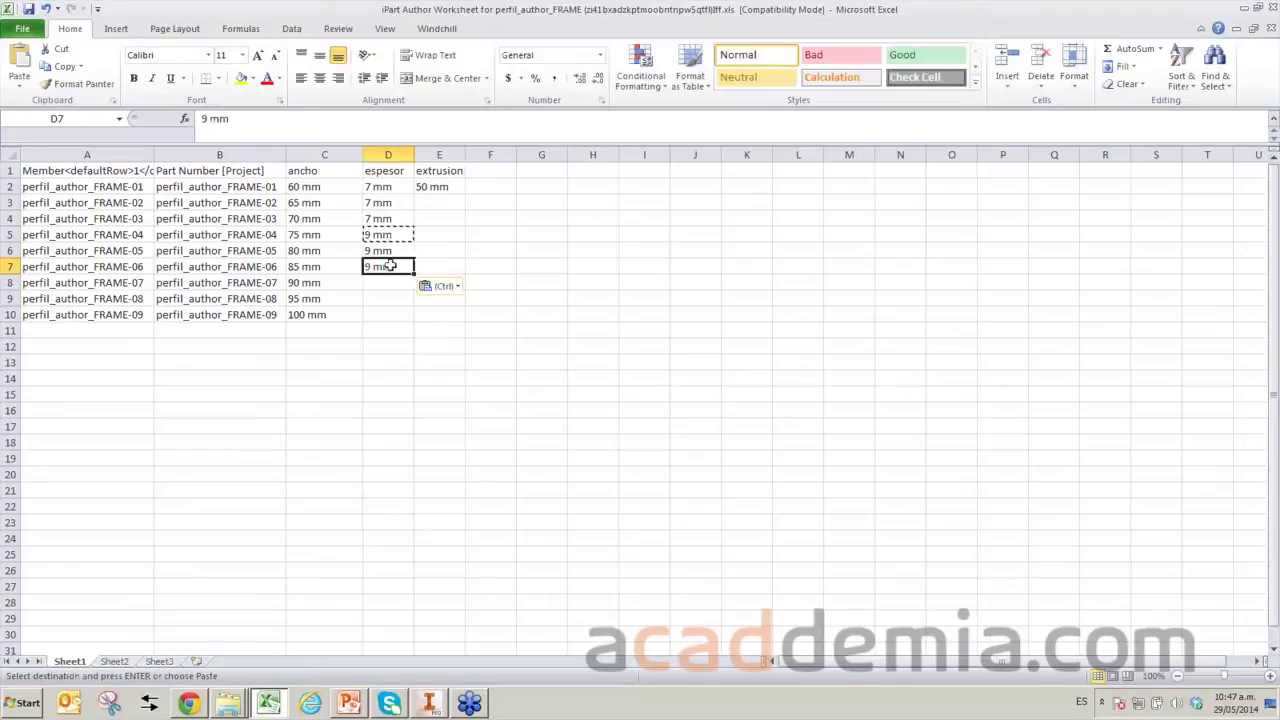
Set espesor to 11 mm for FRAME-07 through FRAME-09 (D8:D10).
left_click(388, 283)
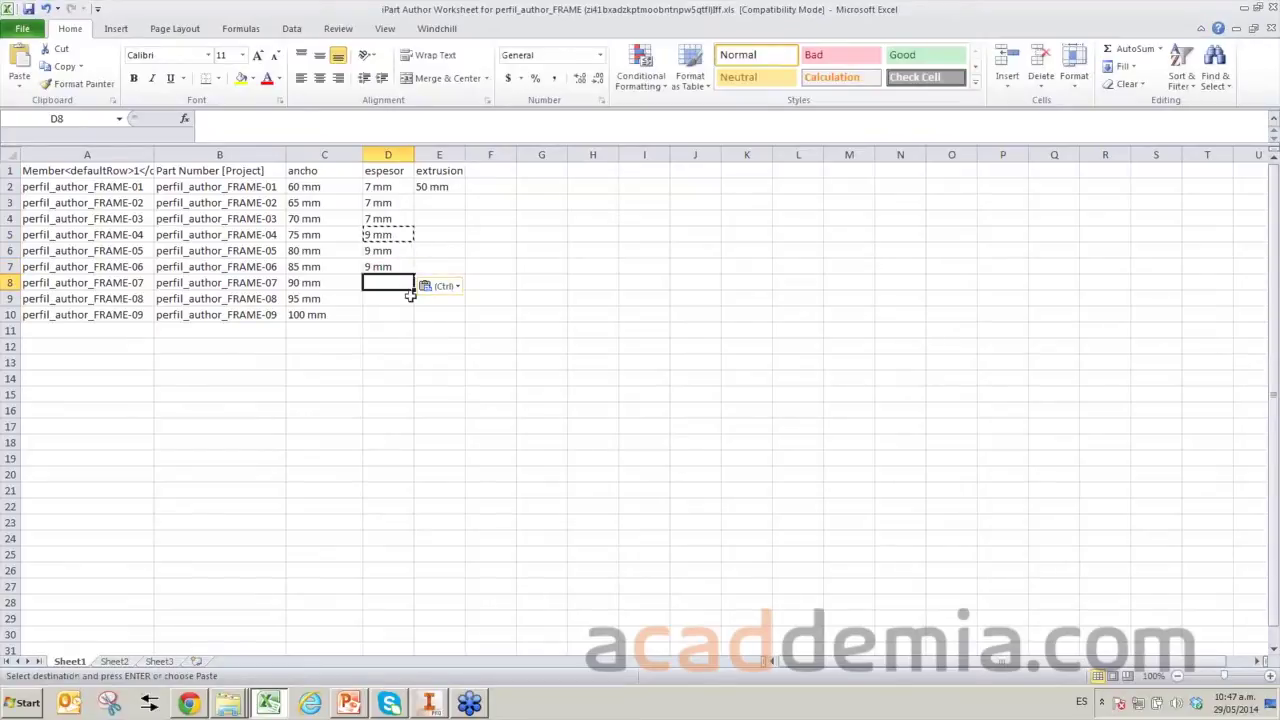
type("11 ")
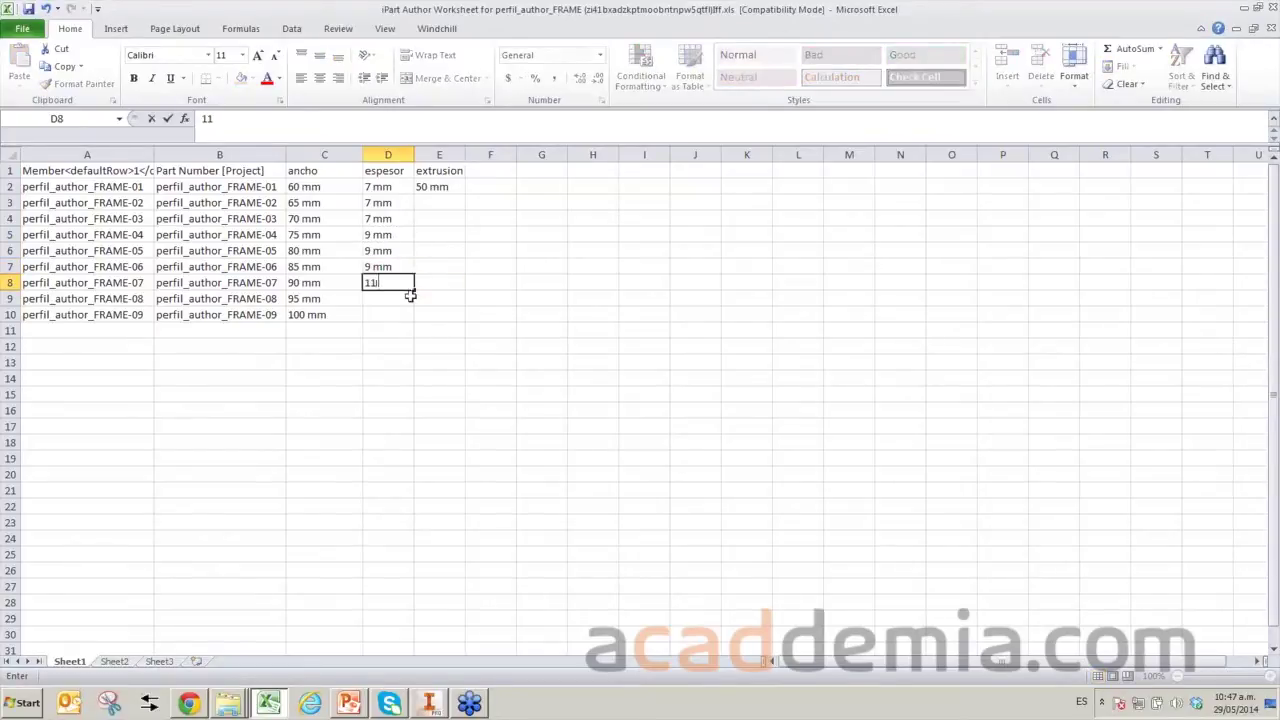
type("mm")
left_click(400, 334)
left_click(395, 284)
key("ctrl+c")
left_click(375, 298)
key("ctrl+v")
left_click(376, 315)
key("ctrl+v")
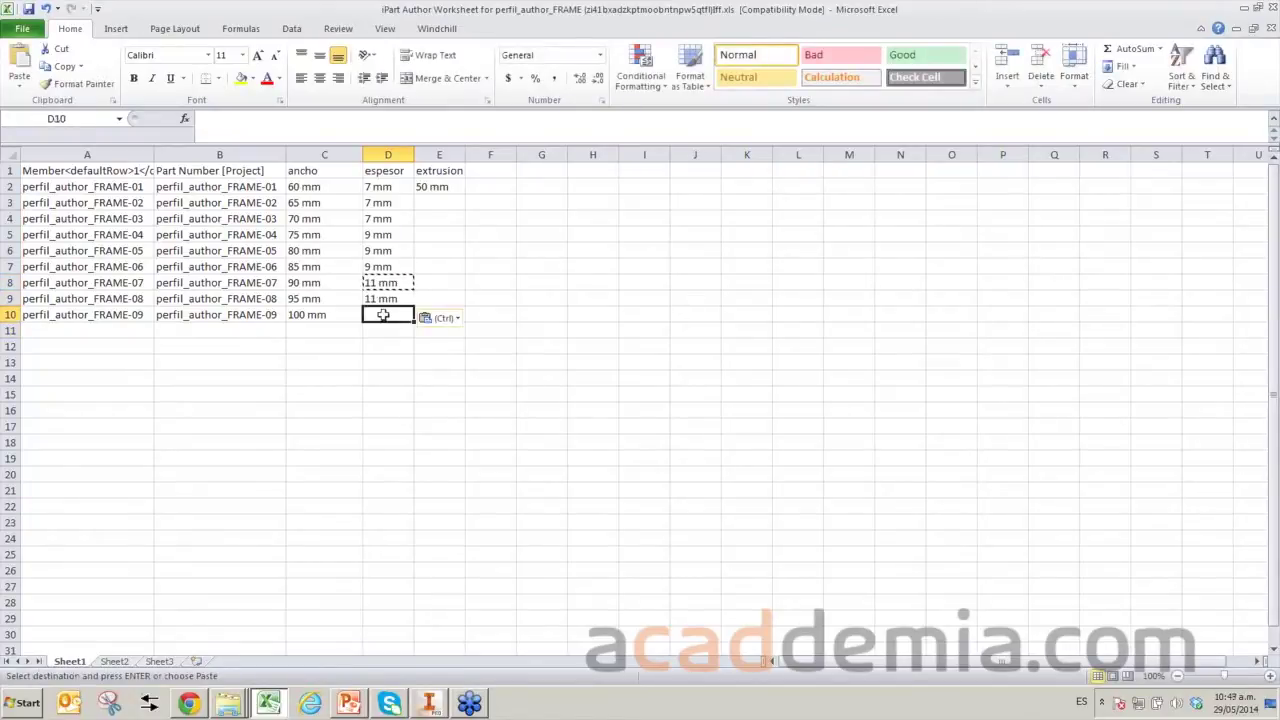
Fill the extrusion column with 50 mm for all nine rows.
left_click(441, 202)
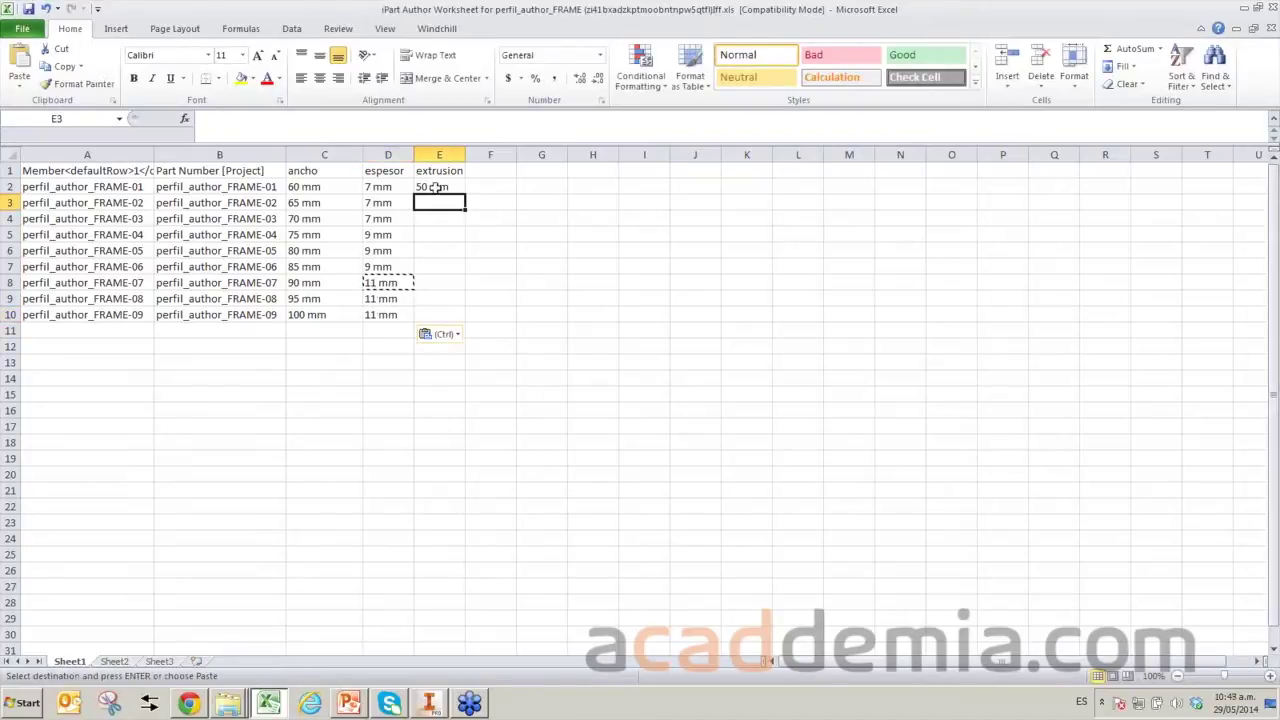
left_click(435, 187)
key("ctrl+c")
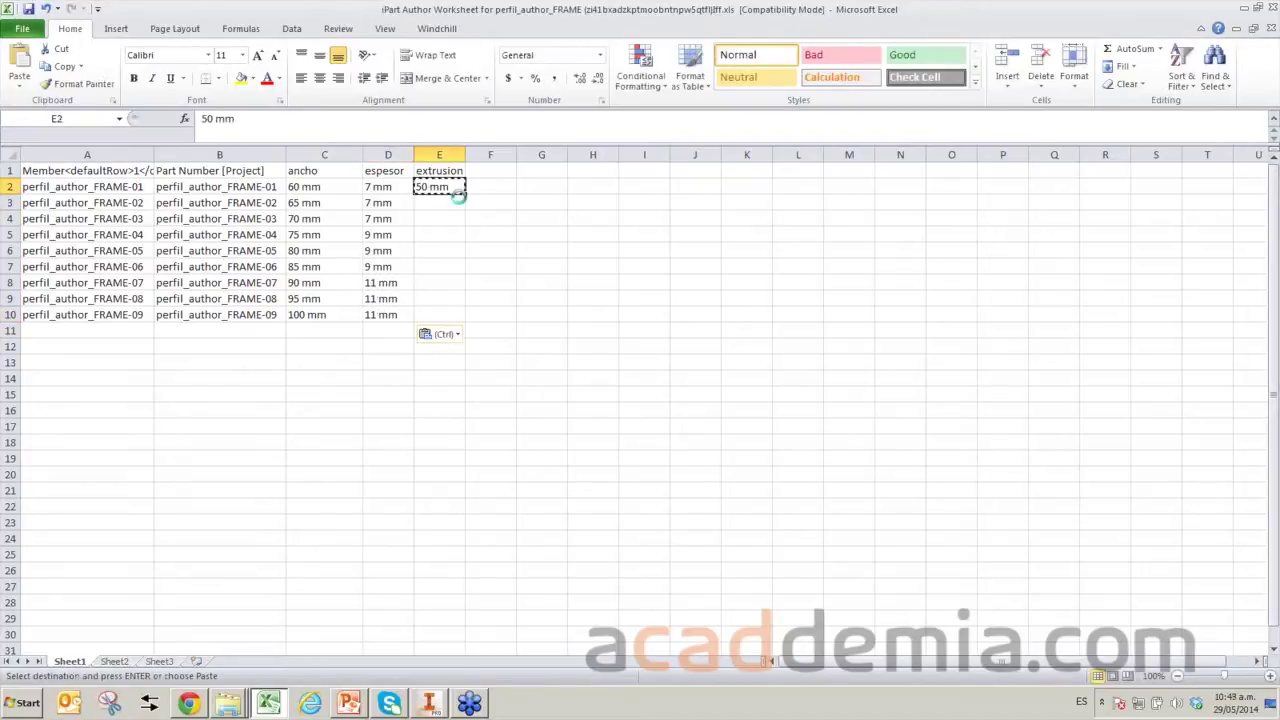
left_click(435, 203)
key("ctrl+v")
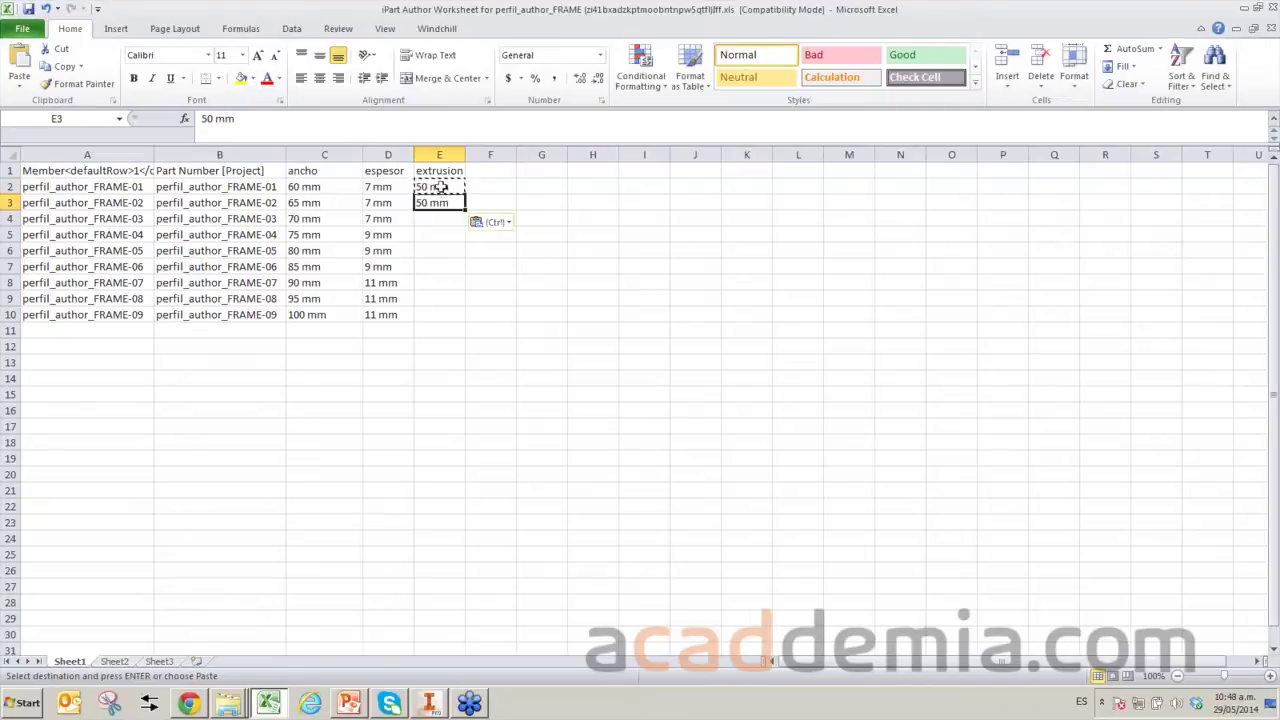
left_click_drag(440, 187, 466, 318)
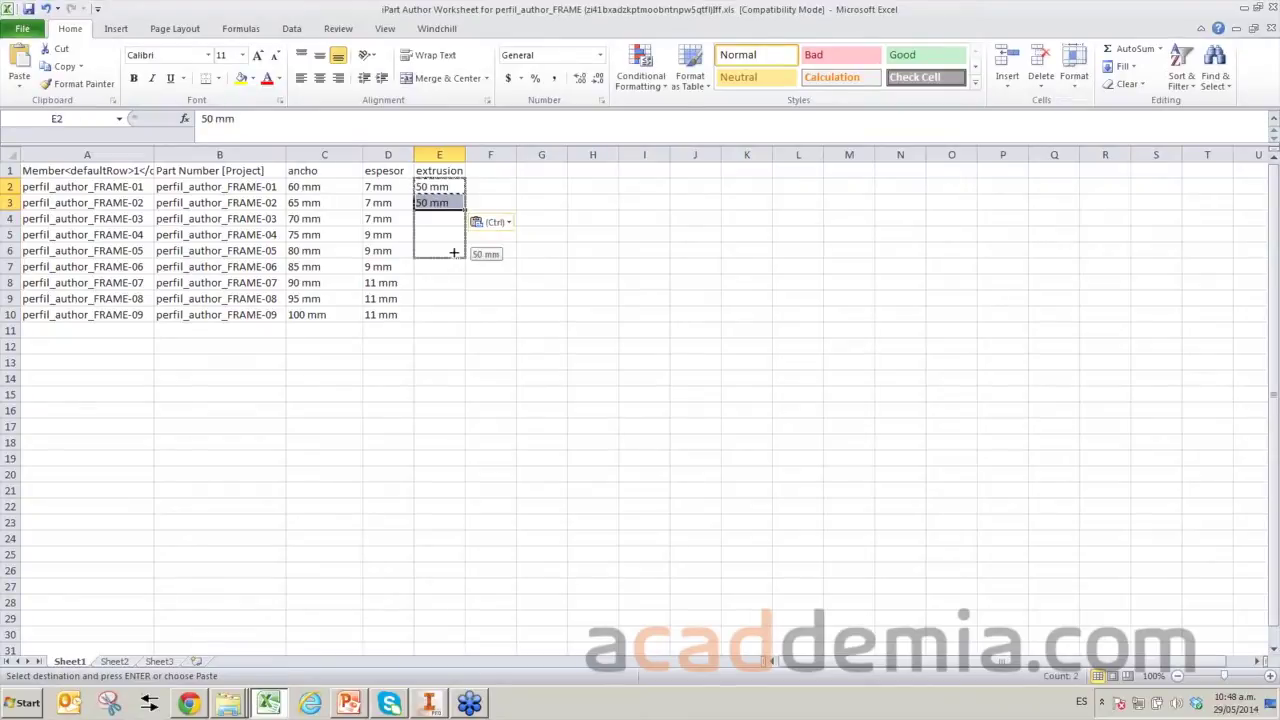
left_click(524, 293)
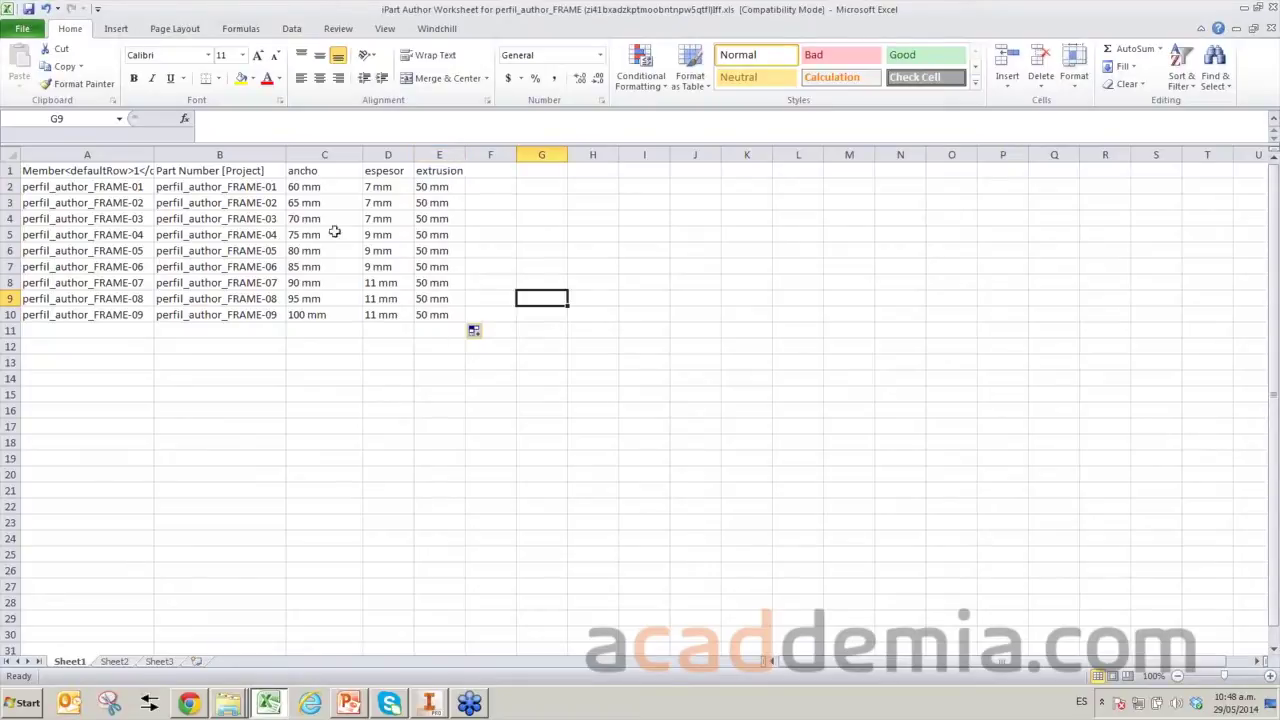
Widen the Member column and close the Excel worksheet.
left_click_drag(154, 156, 194, 155)
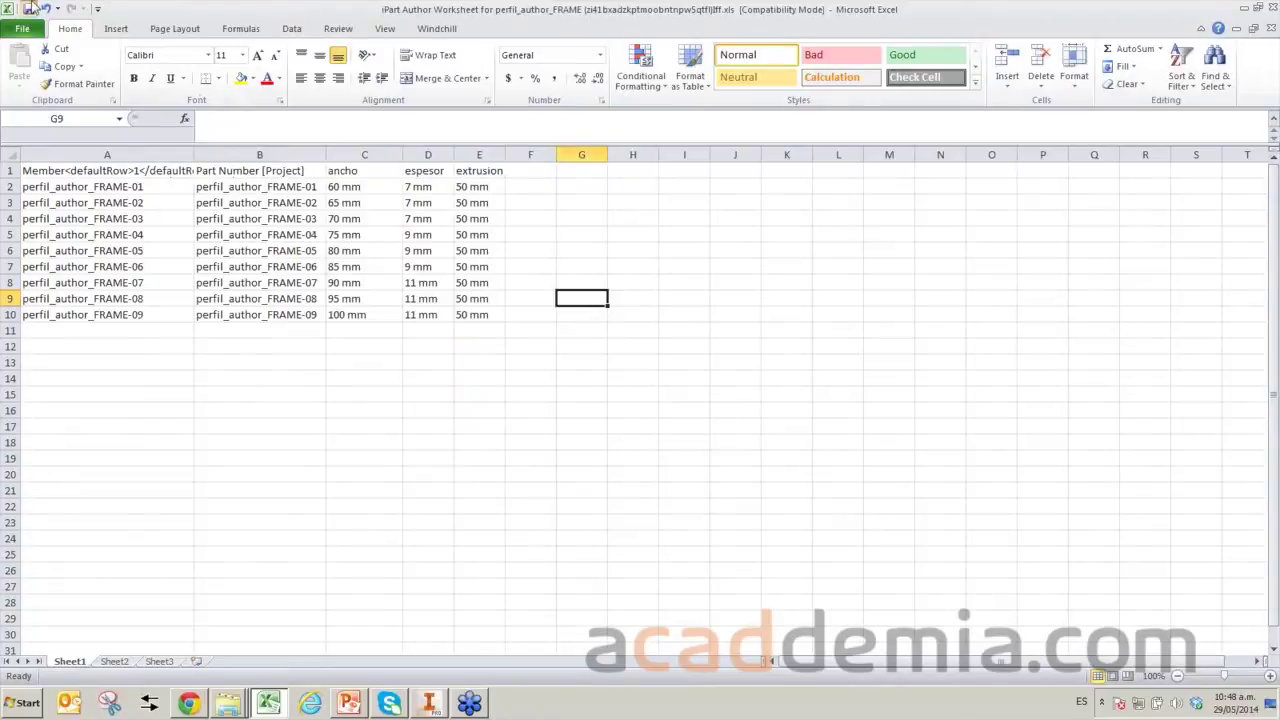
left_click(1270, 8)
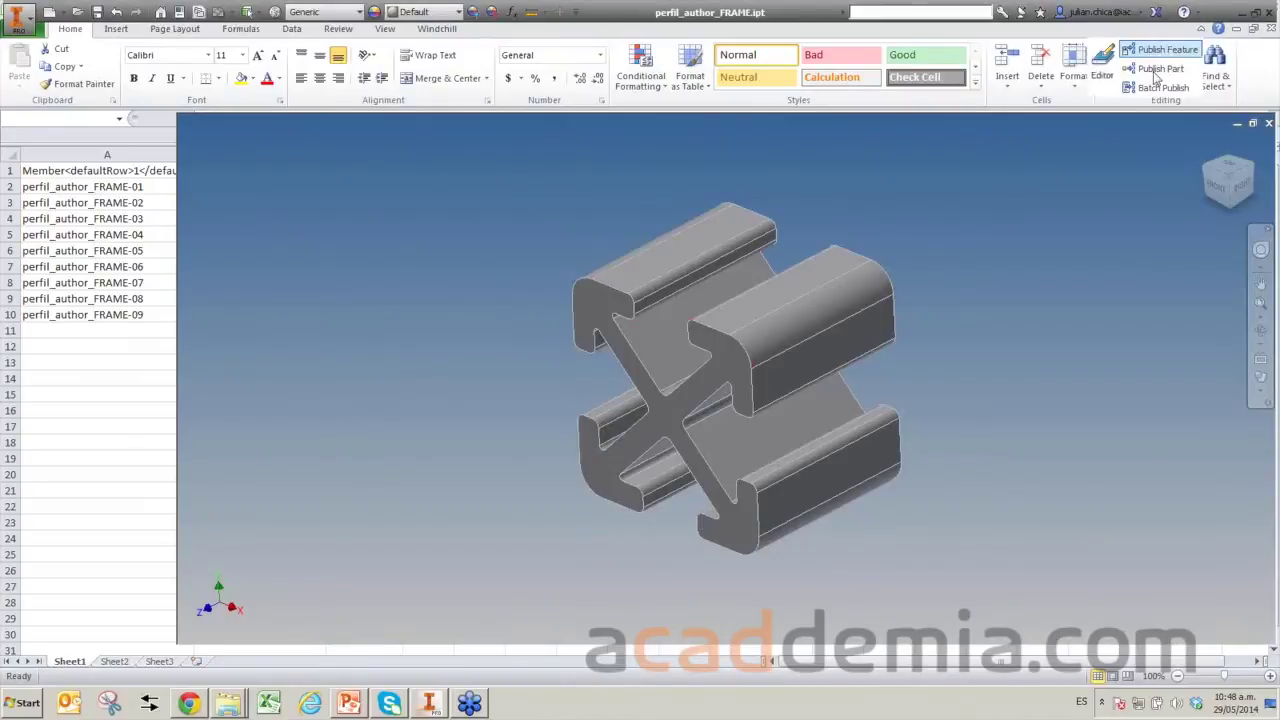
Switch the part to another table member, pan the view, and expand Author's Component choices.
left_click(90, 216)
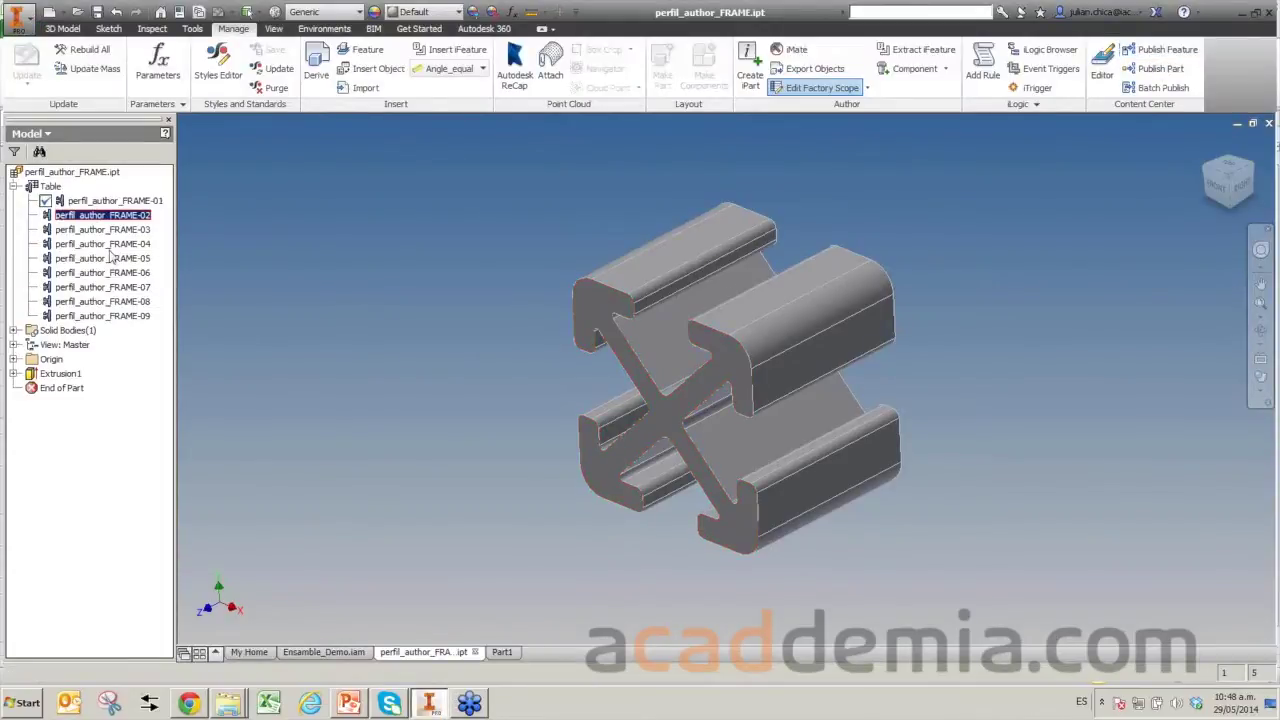
left_click(108, 243)
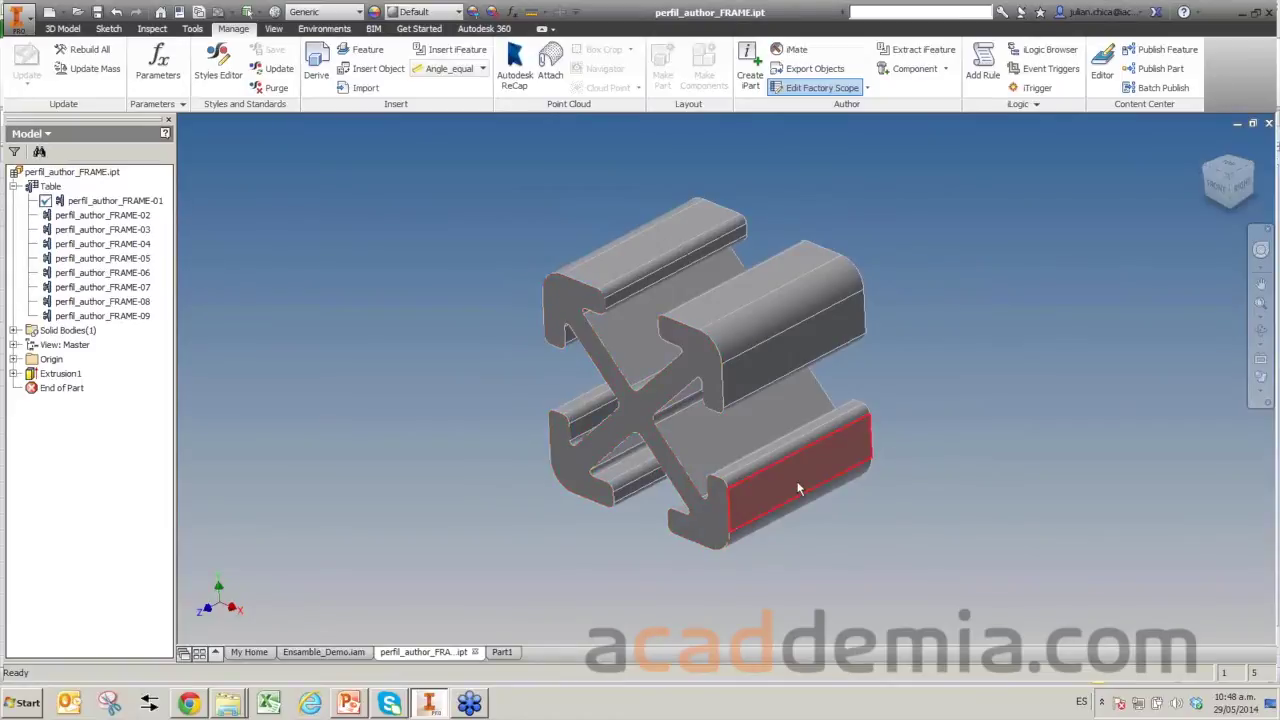
key("F2")
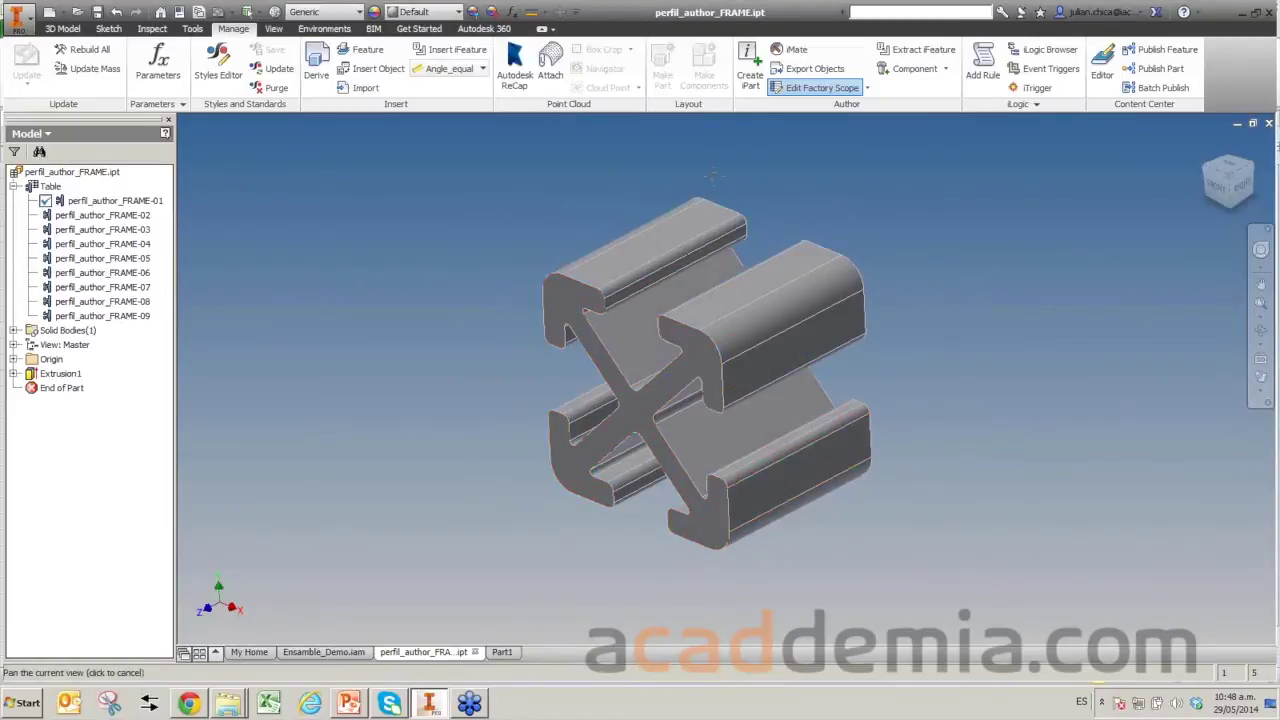
left_click_drag(711, 177, 665, 187)
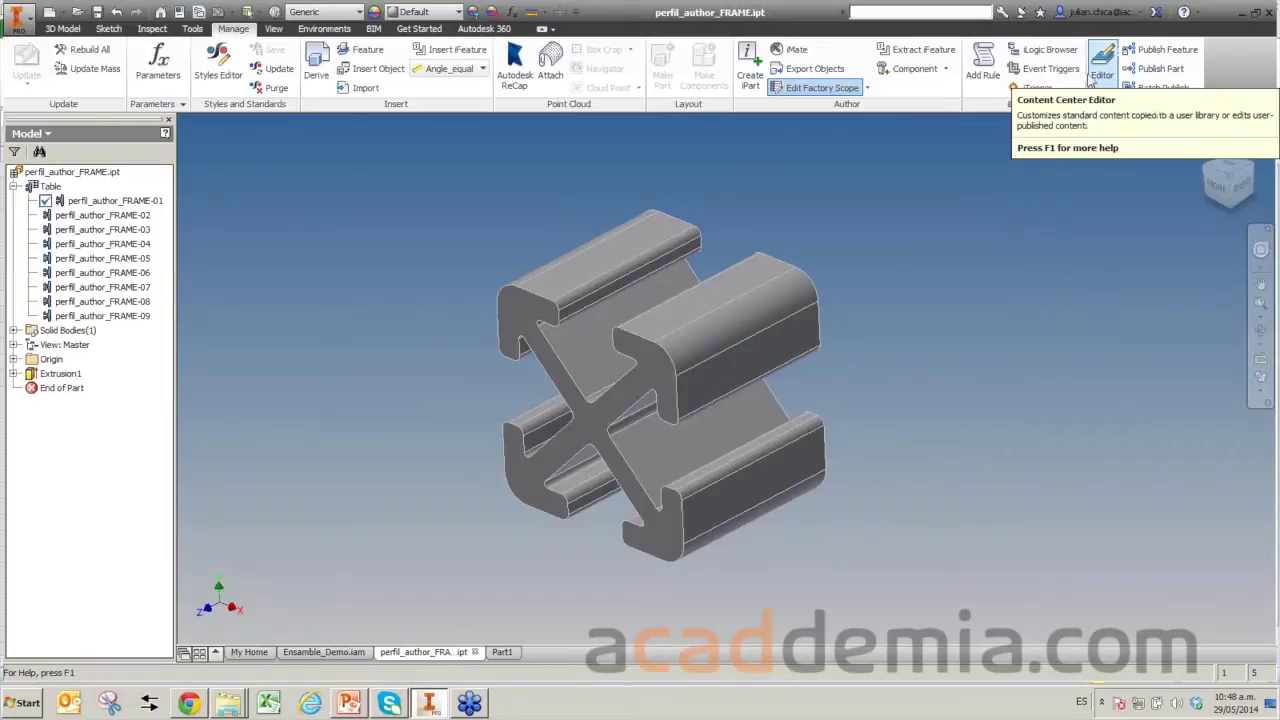
left_click(946, 69)
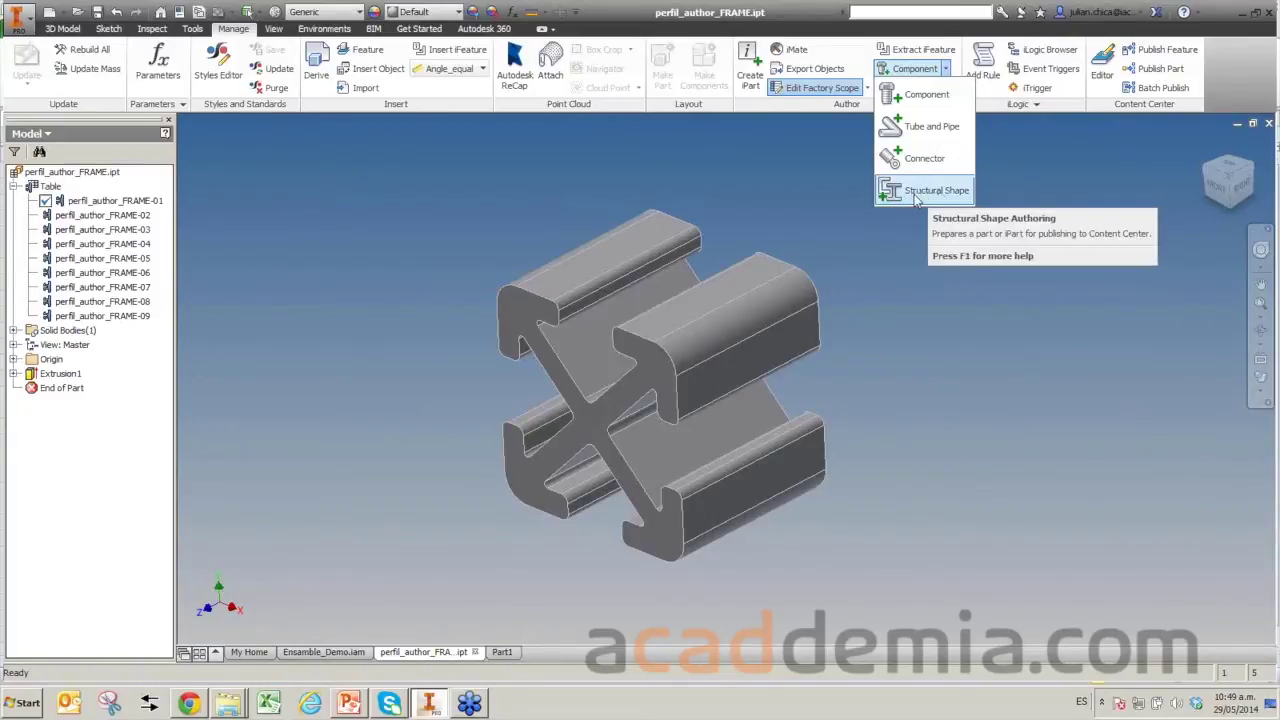
Start Structural Shape authoring and assign the profile to the Perfiles en X category.
left_click(895, 194)
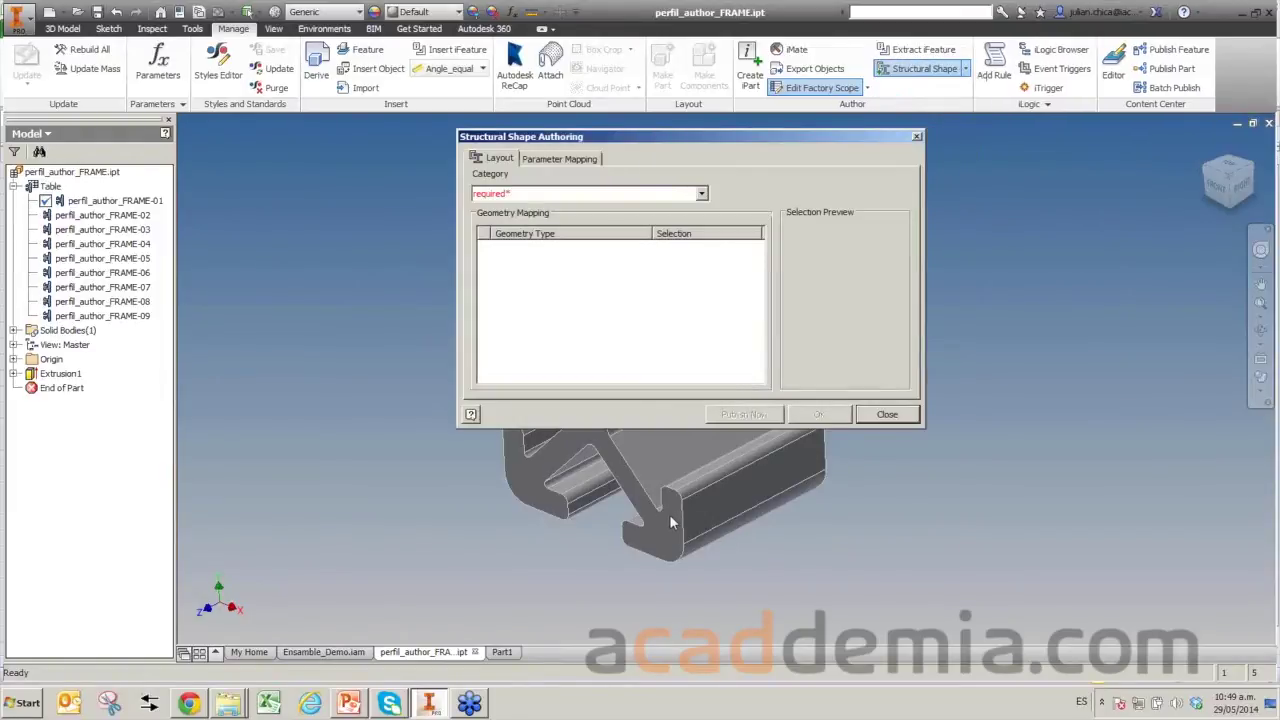
left_click(702, 194)
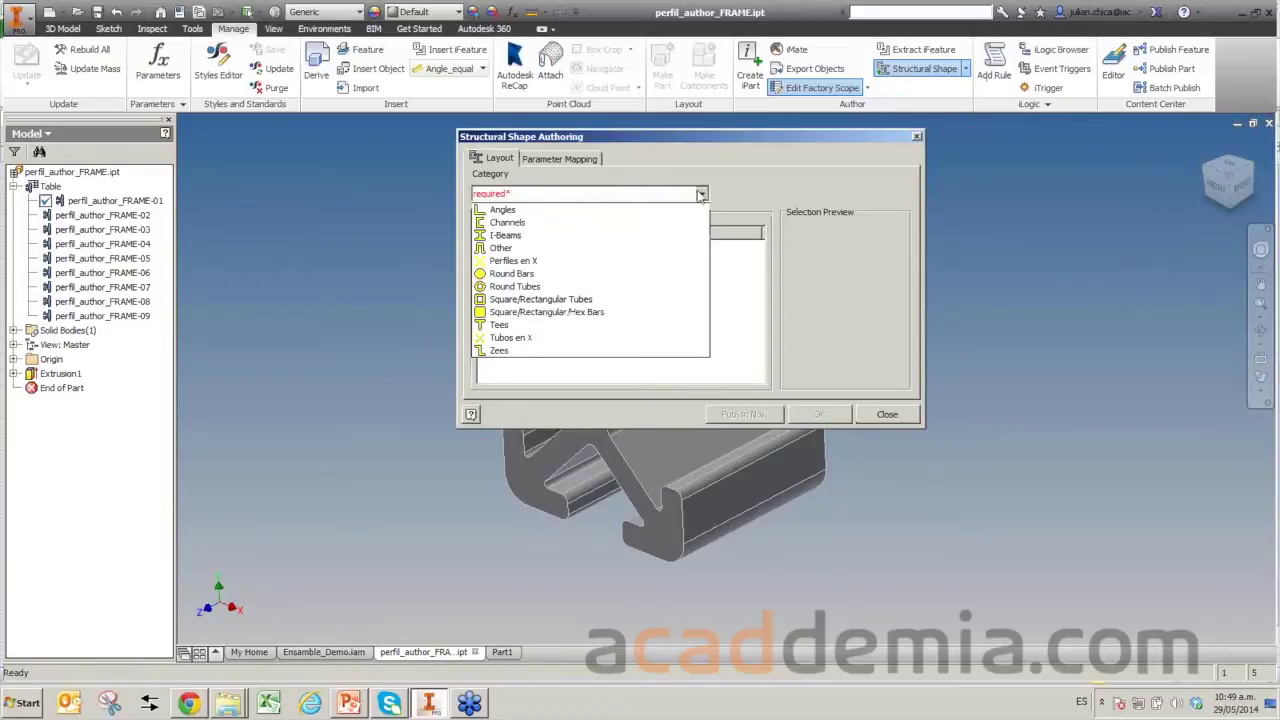
left_click(703, 195)
left_click(703, 195)
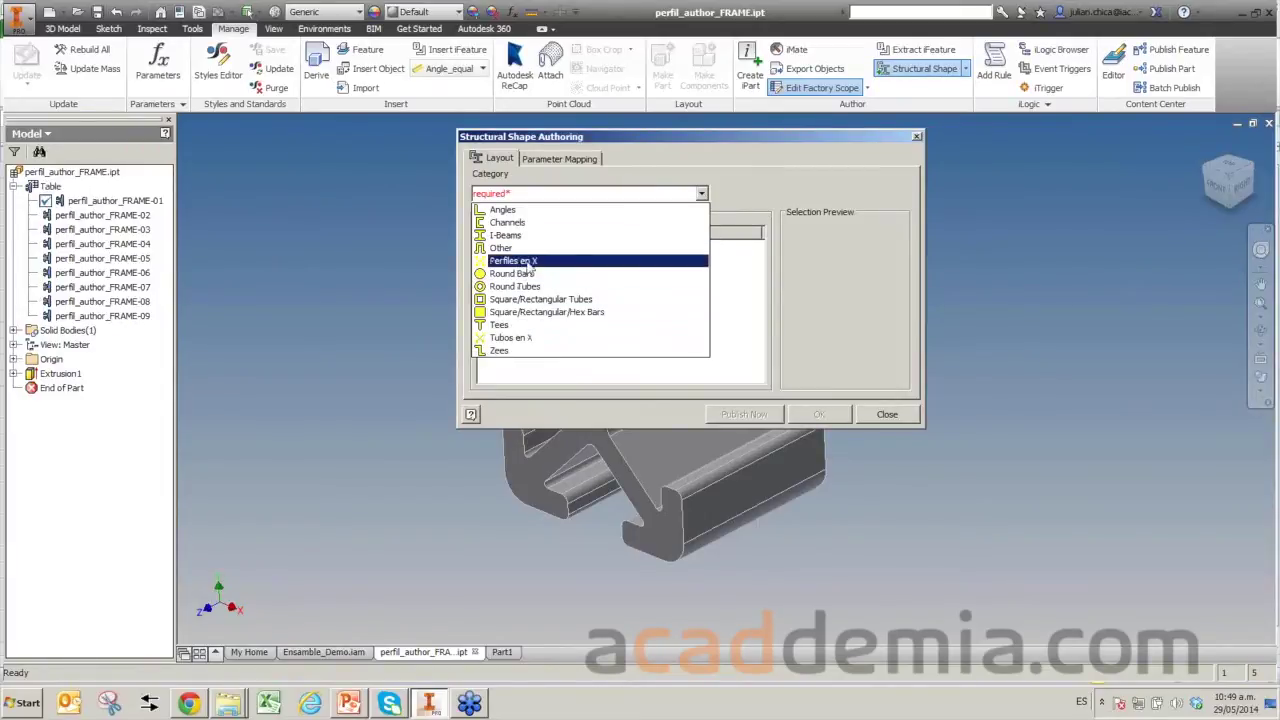
left_click(535, 262)
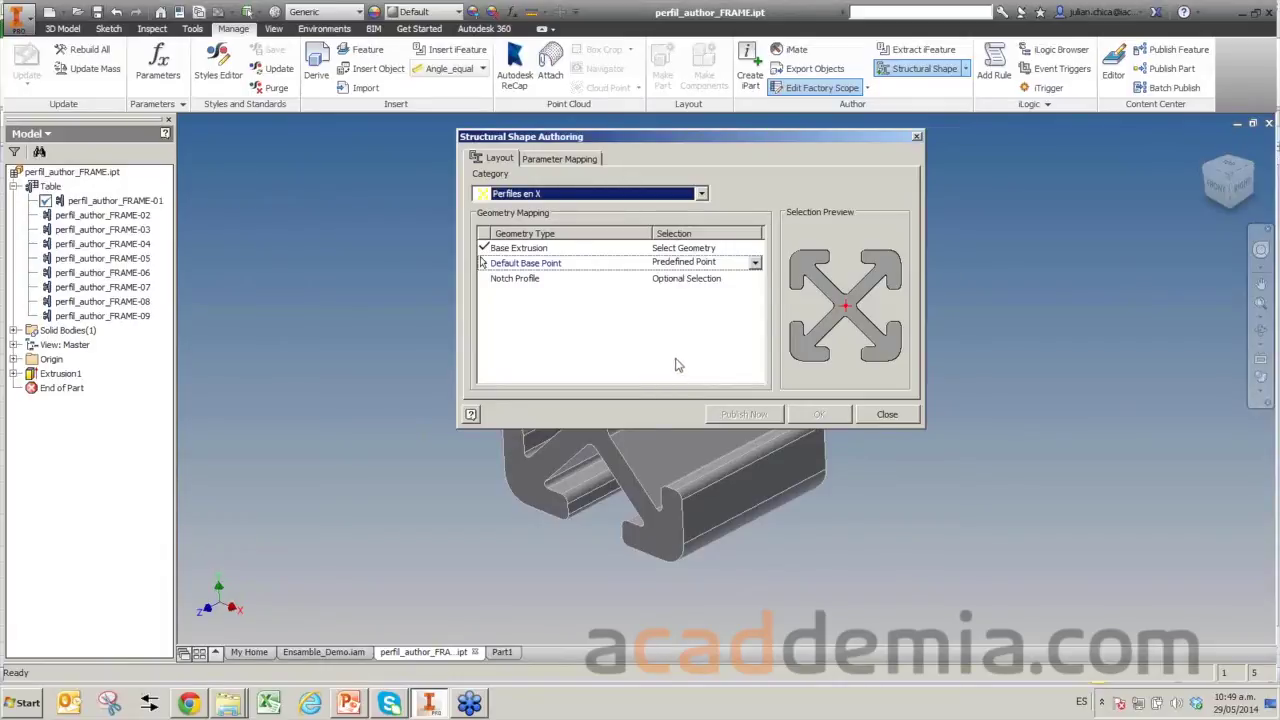
left_click_drag(618, 146, 1009, 199)
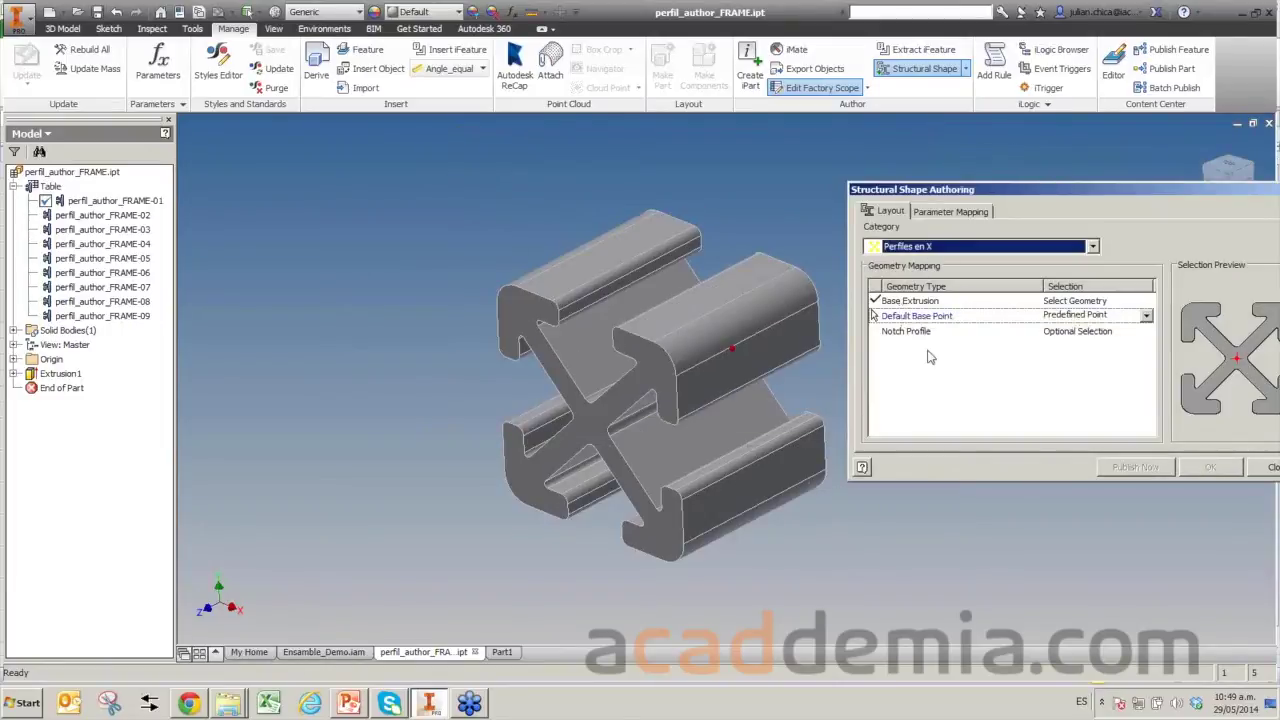
Map the cross-shaped profile as Base Extrusion and a sketch point as the Default Base Point.
left_click(907, 302)
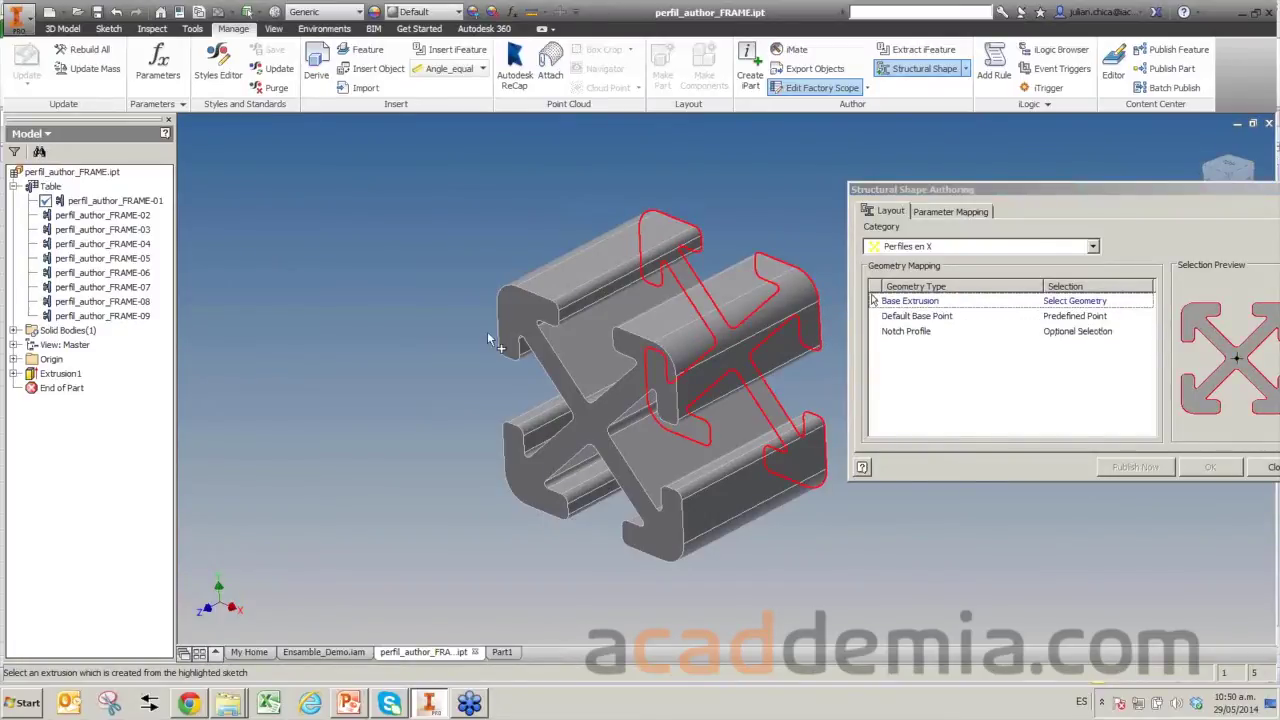
mouse_move(737, 362)
middle_mouse_down()
mouse_move(689, 366)
mouse_move(621, 288)
middle_mouse_up()
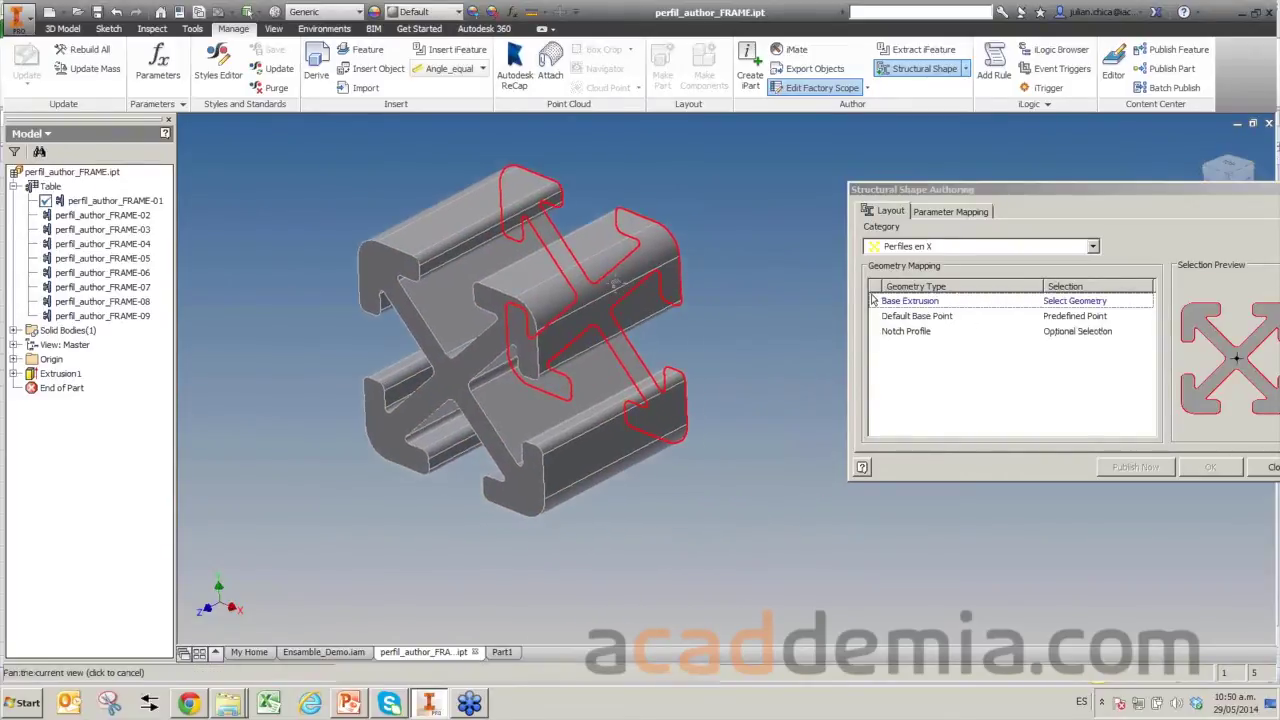
mouse_move(755, 340)
middle_mouse_down()
mouse_move(687, 362)
mouse_move(703, 193)
middle_mouse_up()
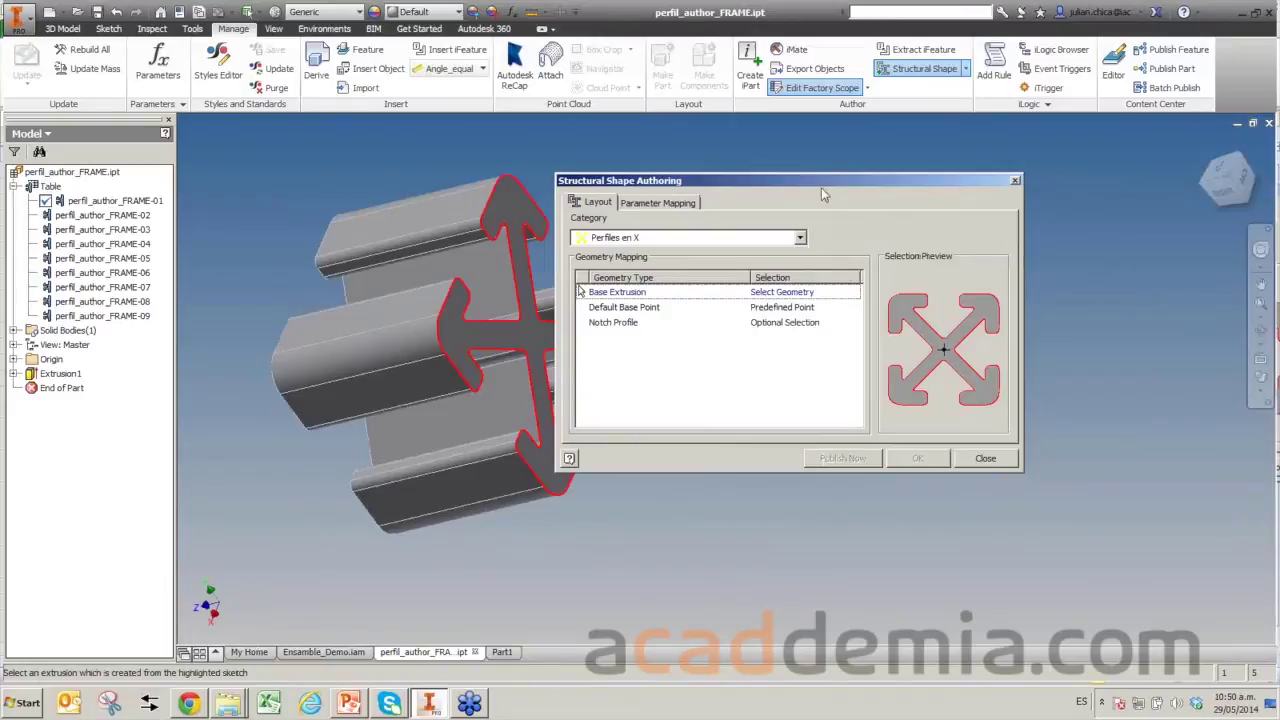
left_click_drag(818, 188, 921, 175)
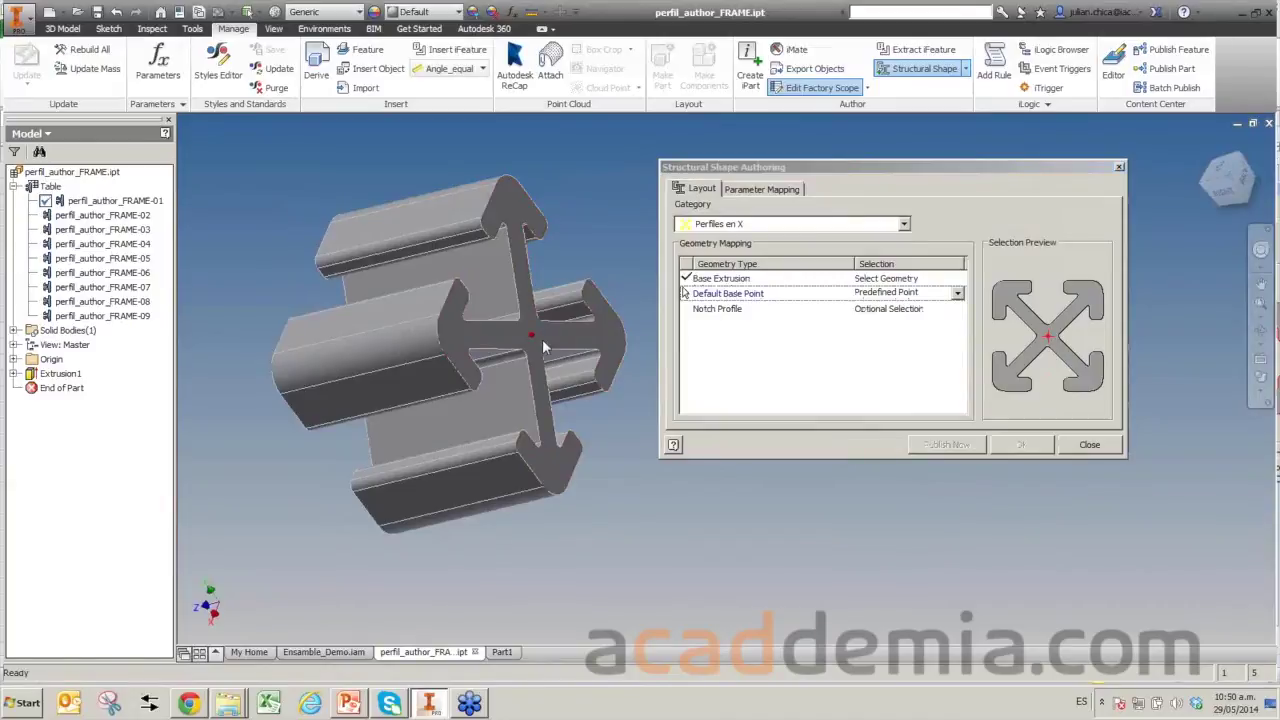
left_click(890, 293)
left_click(893, 321)
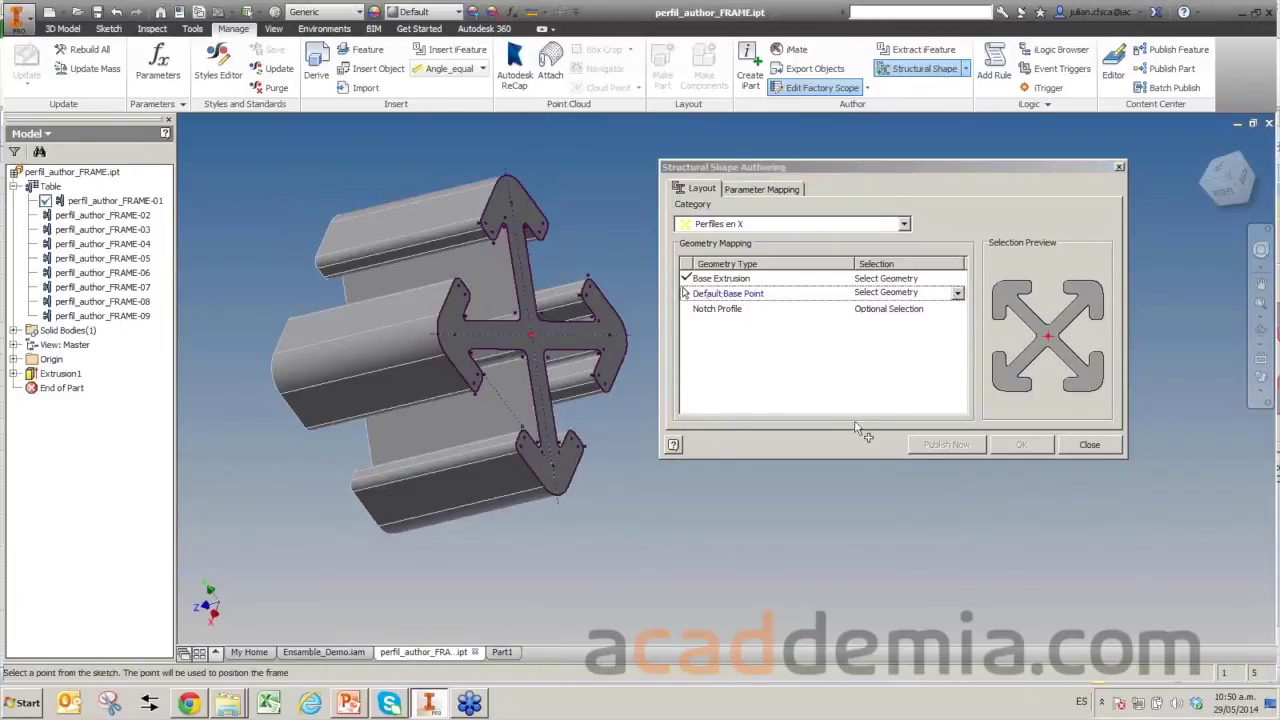
left_click(710, 316)
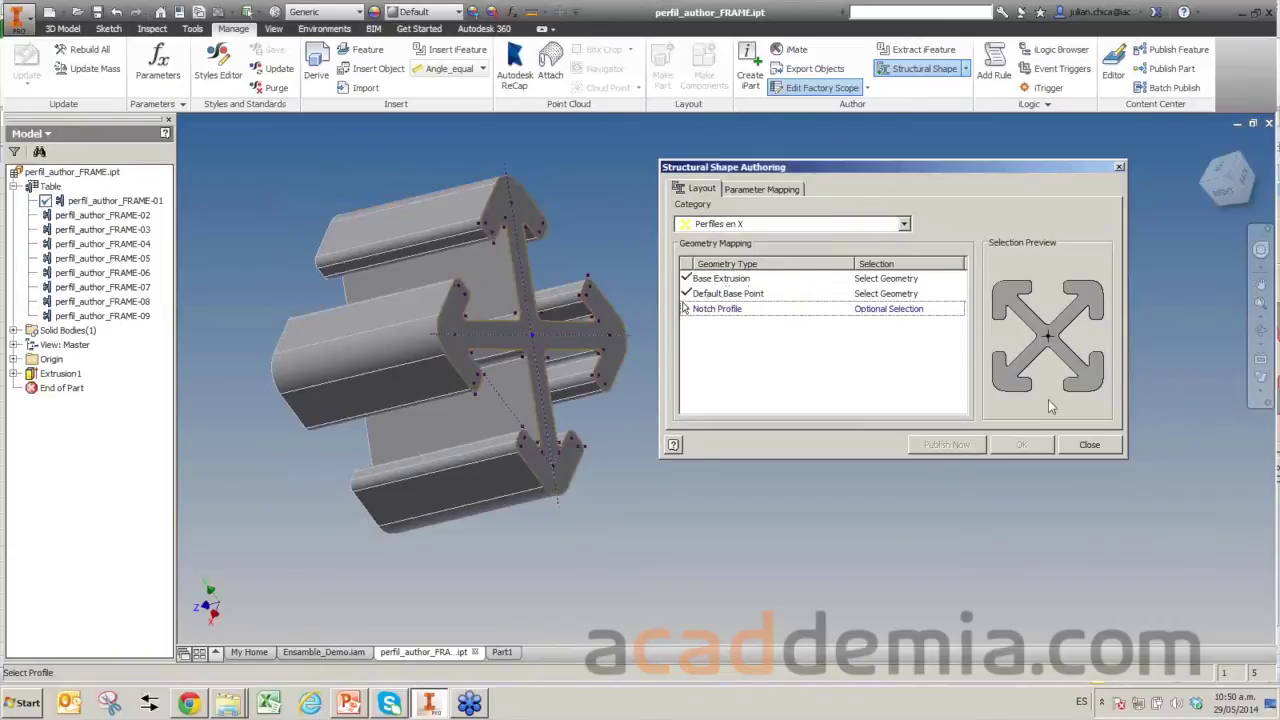
left_click(588, 342)
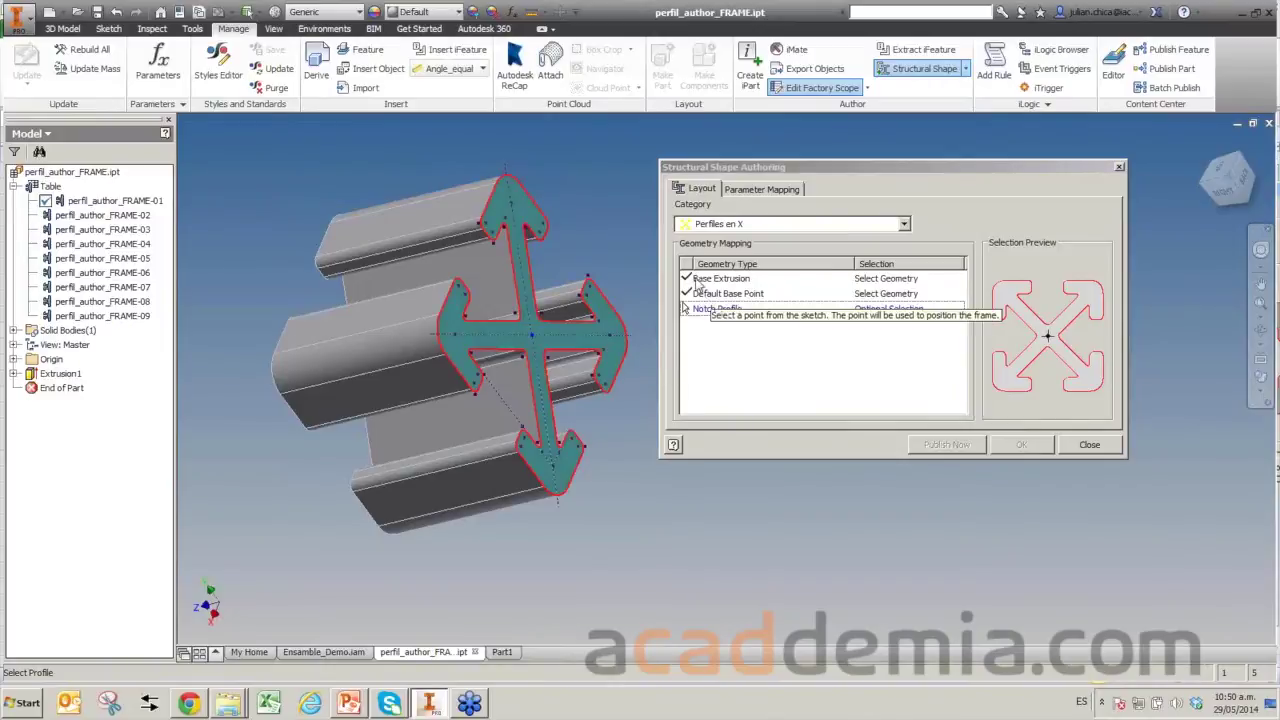
left_click(737, 282)
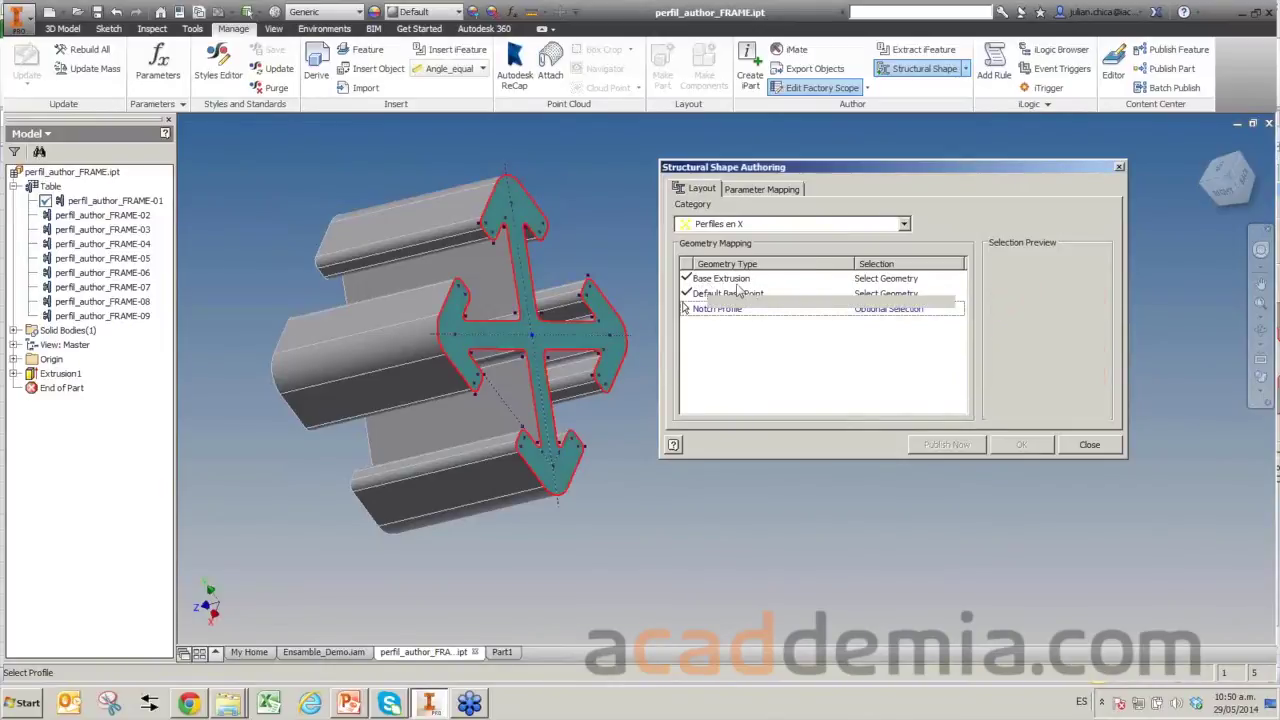
left_click(750, 295)
left_click(737, 310)
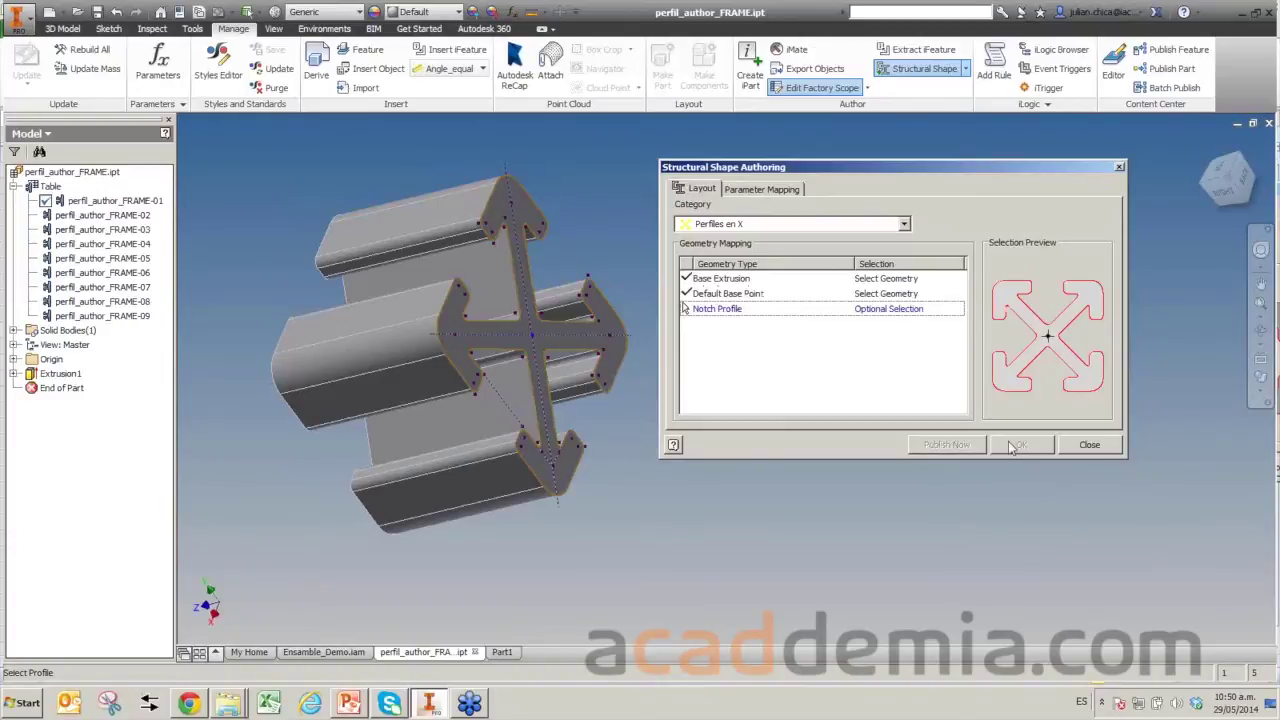
left_click(762, 189)
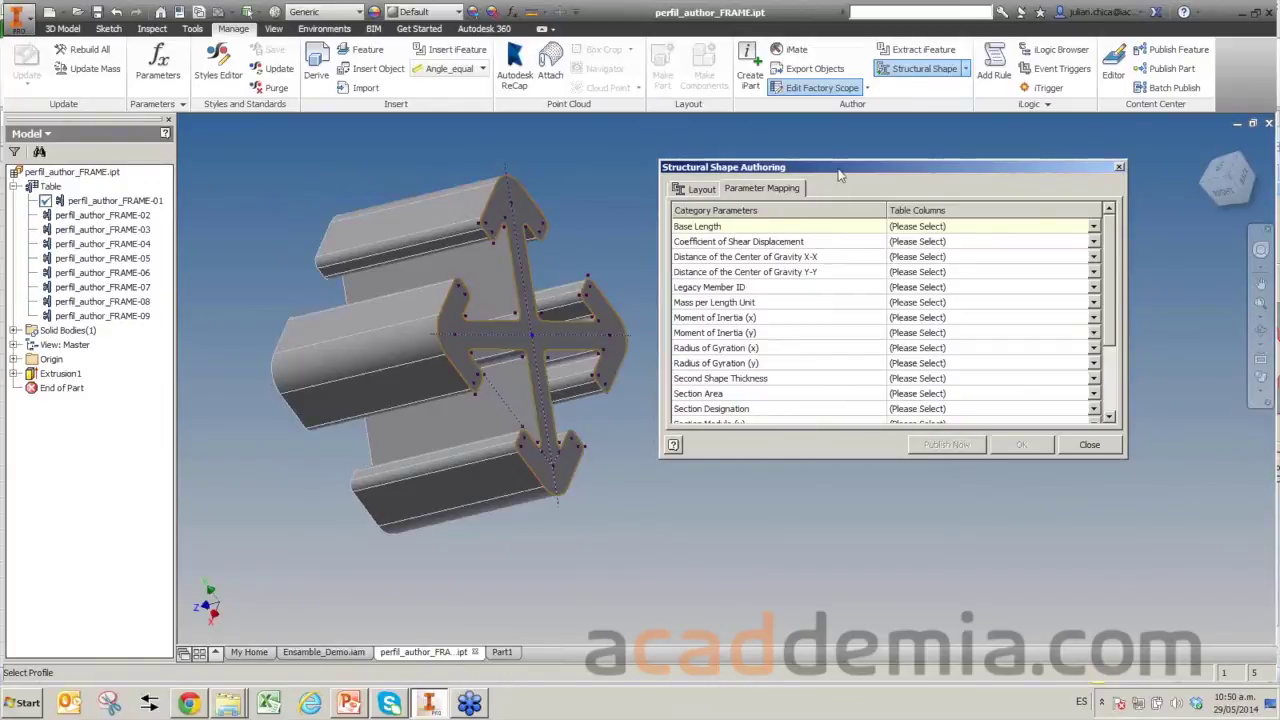
Map the Base Length parameter to the extrusion column.
left_click_drag(835, 175, 800, 175)
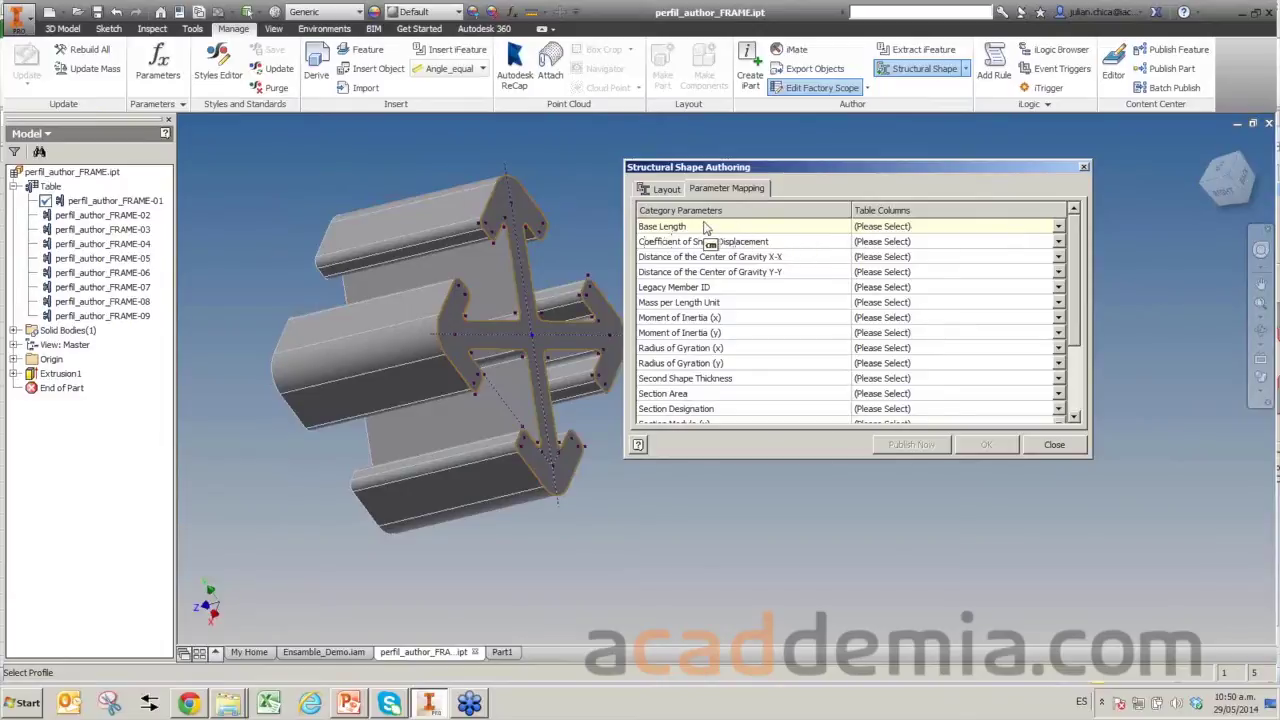
left_click(1058, 227)
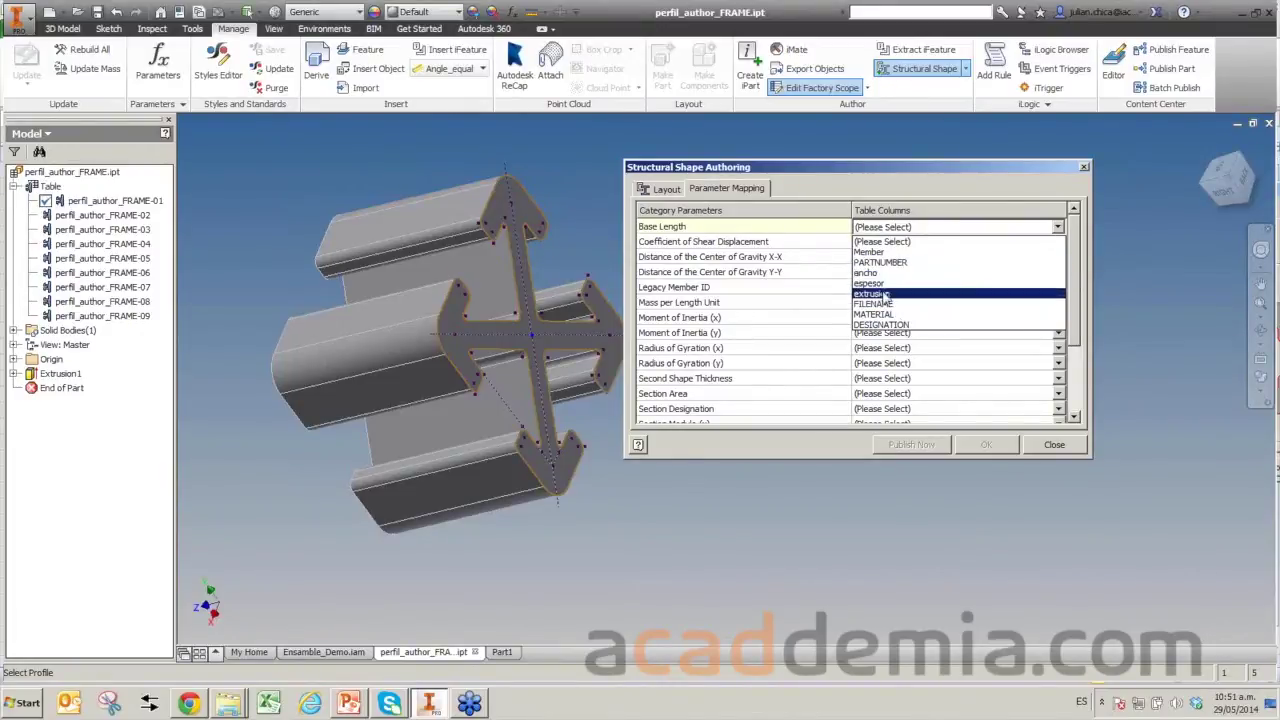
left_click(877, 296)
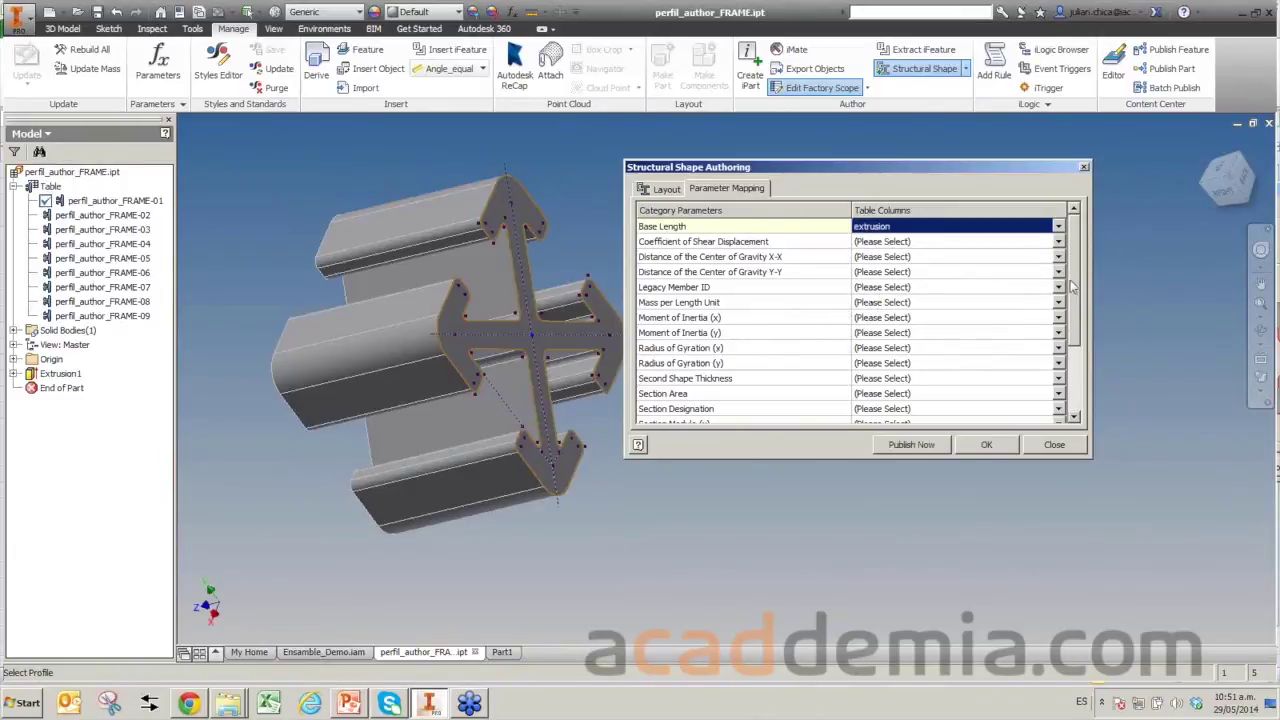
left_click_drag(1077, 287, 1058, 343)
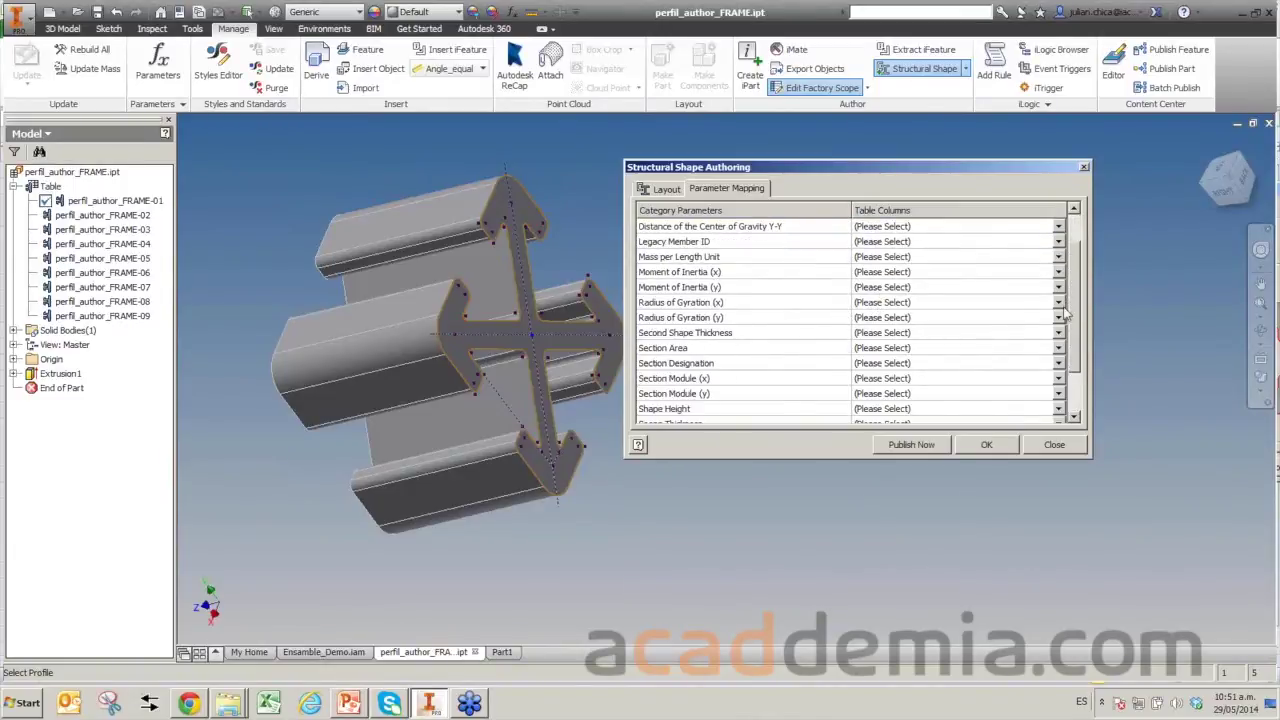
scroll(1070, 272, "up", 2)
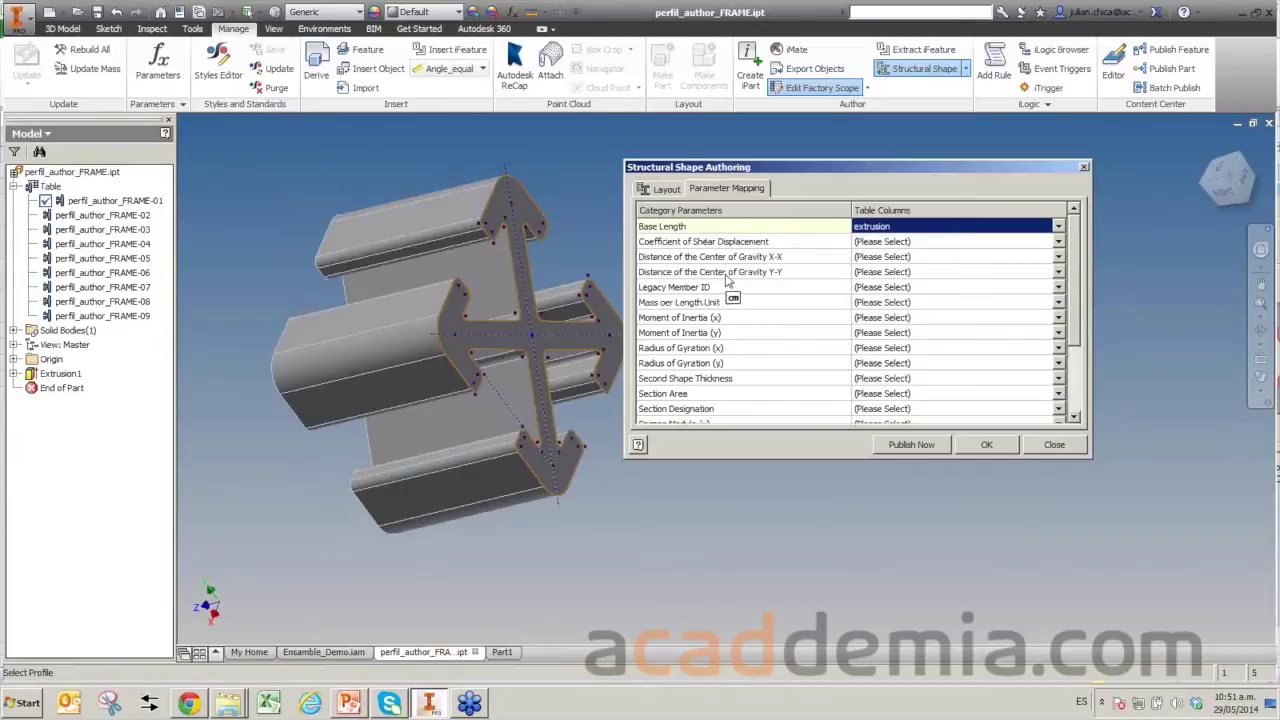
left_click_drag(1075, 278, 1072, 312)
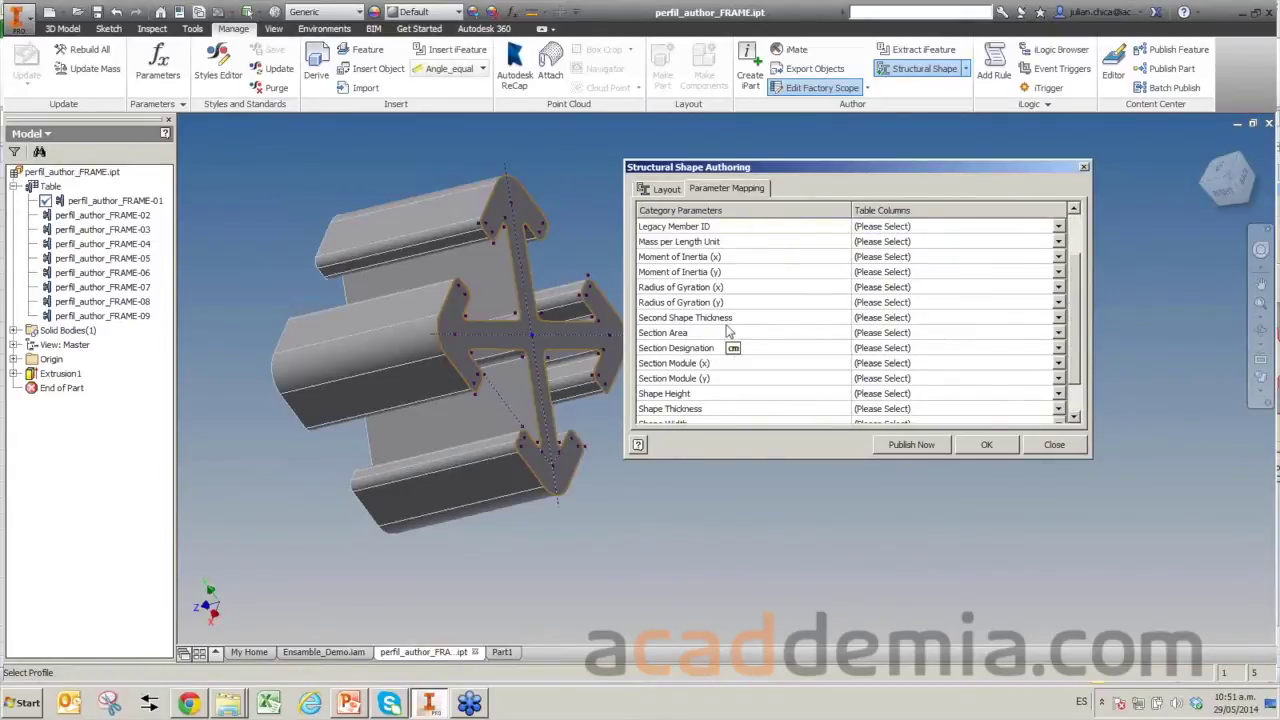
scroll(727, 331, "up", 1)
scroll(728, 334, "down", 2)
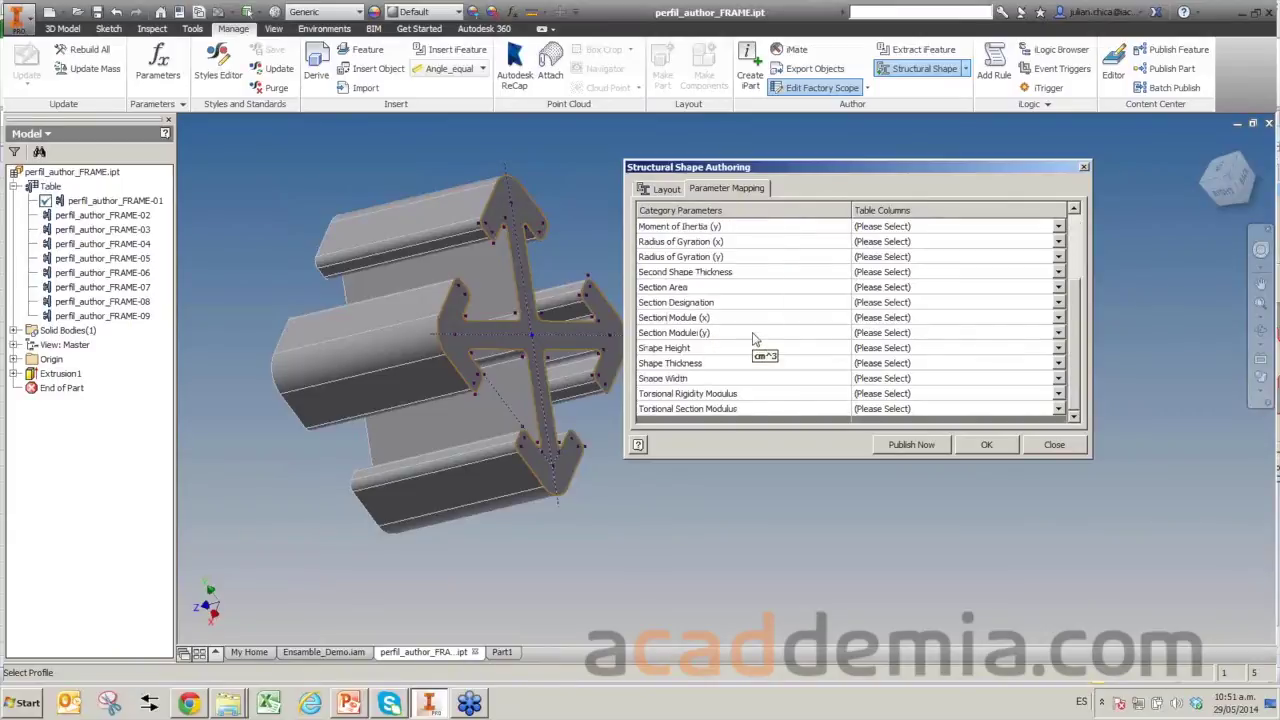
Map Shape Thickness to the espesor column and Shape Width to the ancho column.
left_click(745, 364)
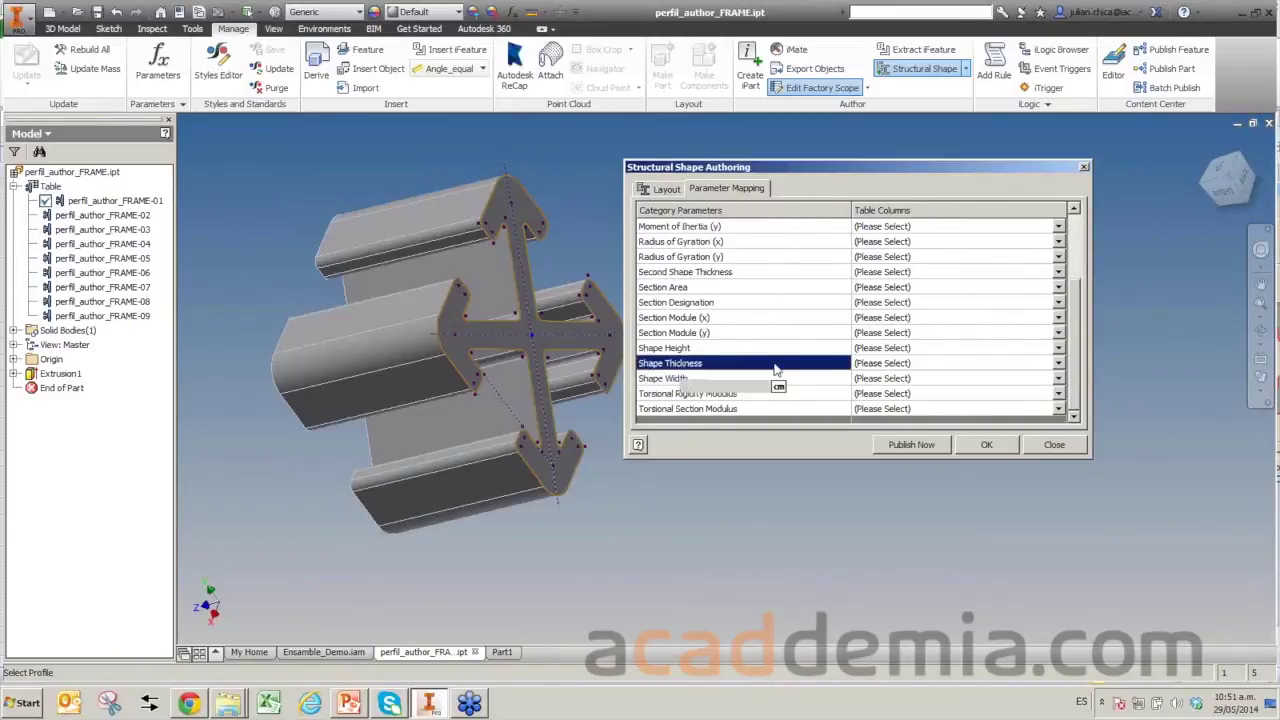
left_click(909, 364)
left_click(875, 420)
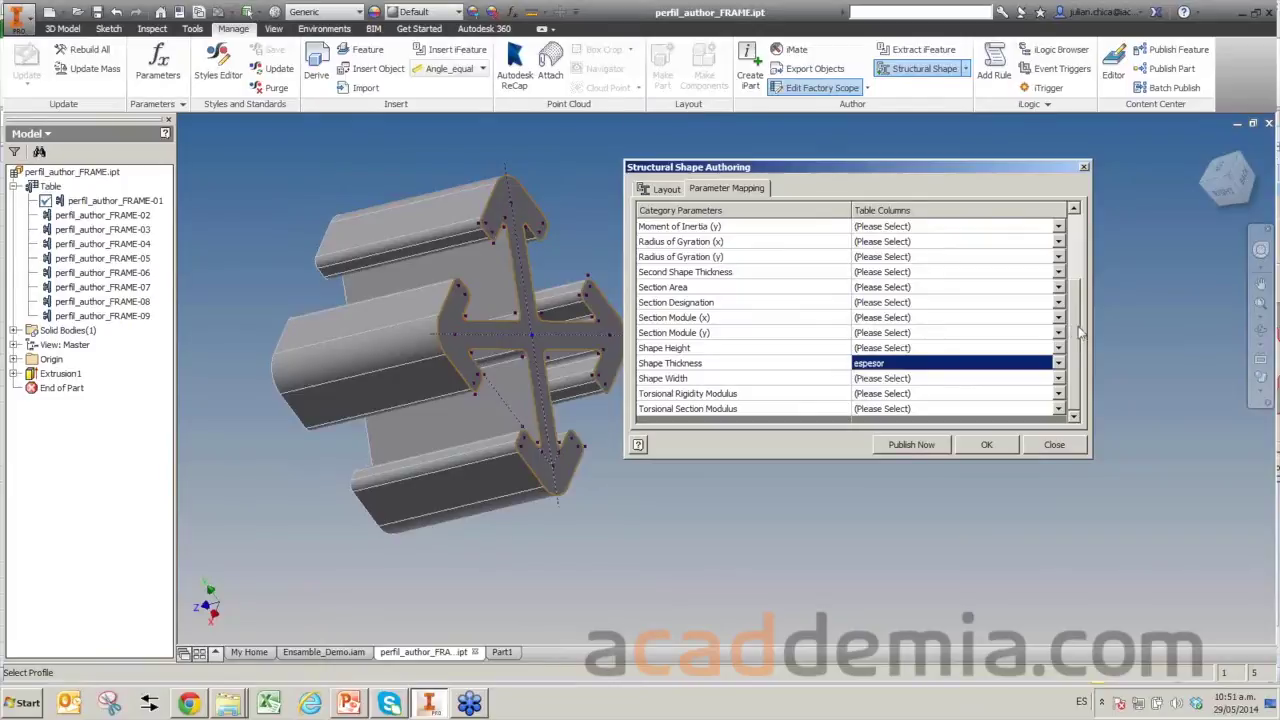
left_click_drag(1076, 332, 1077, 296)
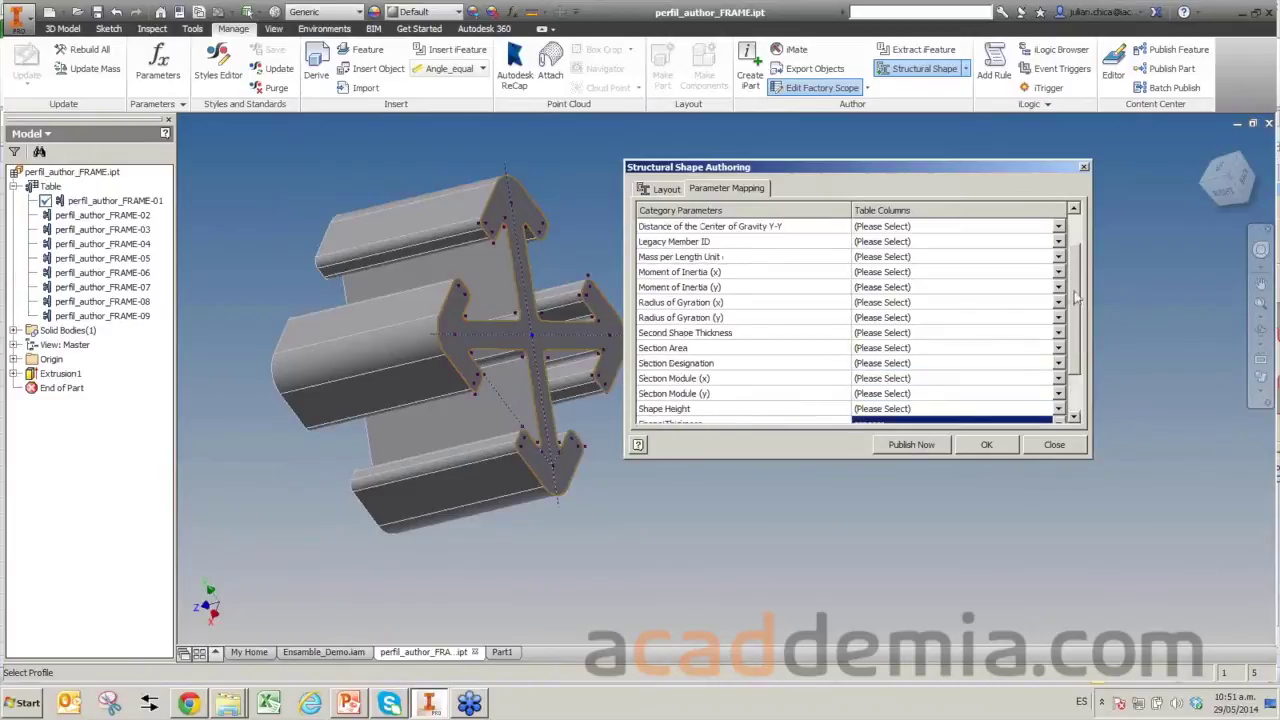
left_click_drag(1077, 296, 1066, 250)
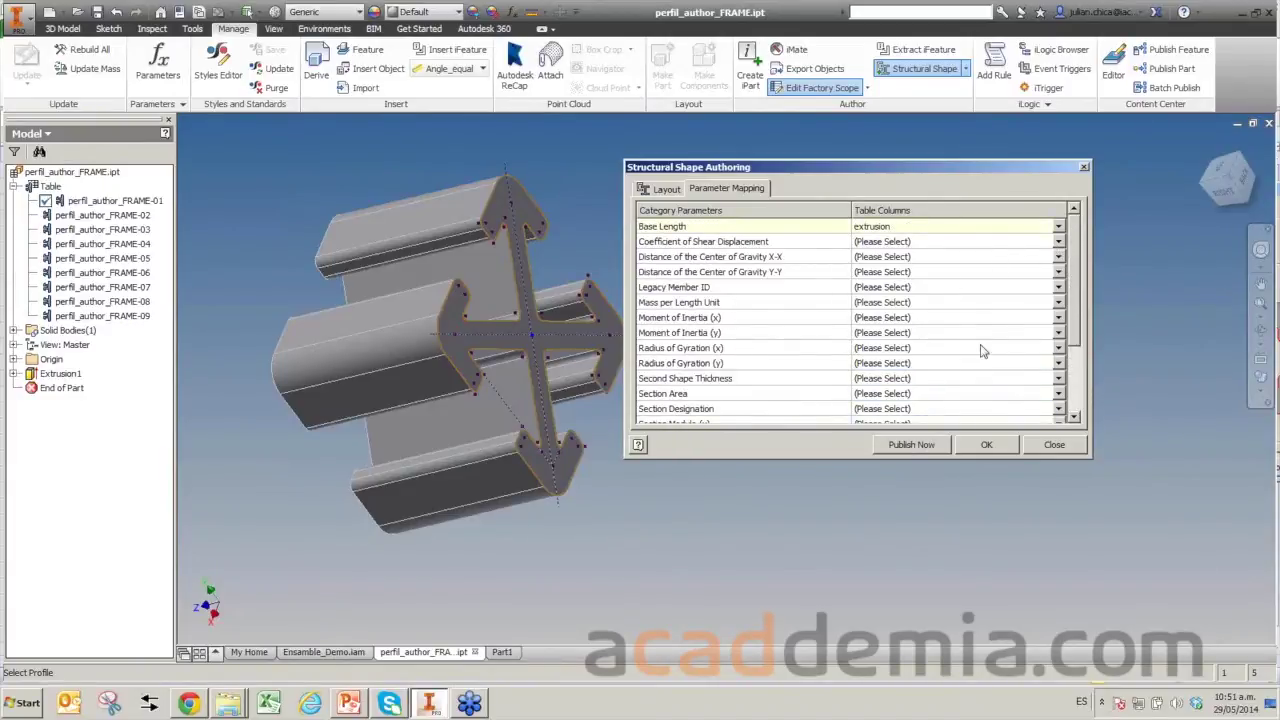
left_click_drag(1083, 312, 950, 370)
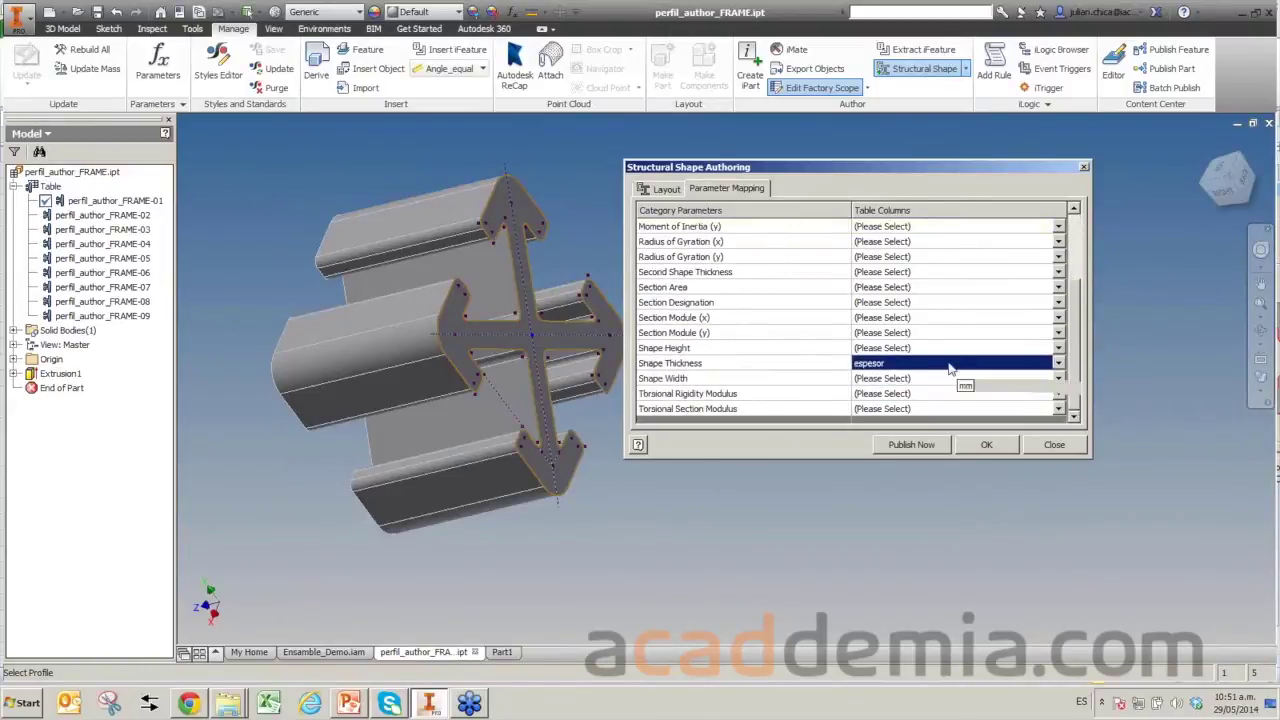
left_click(680, 380)
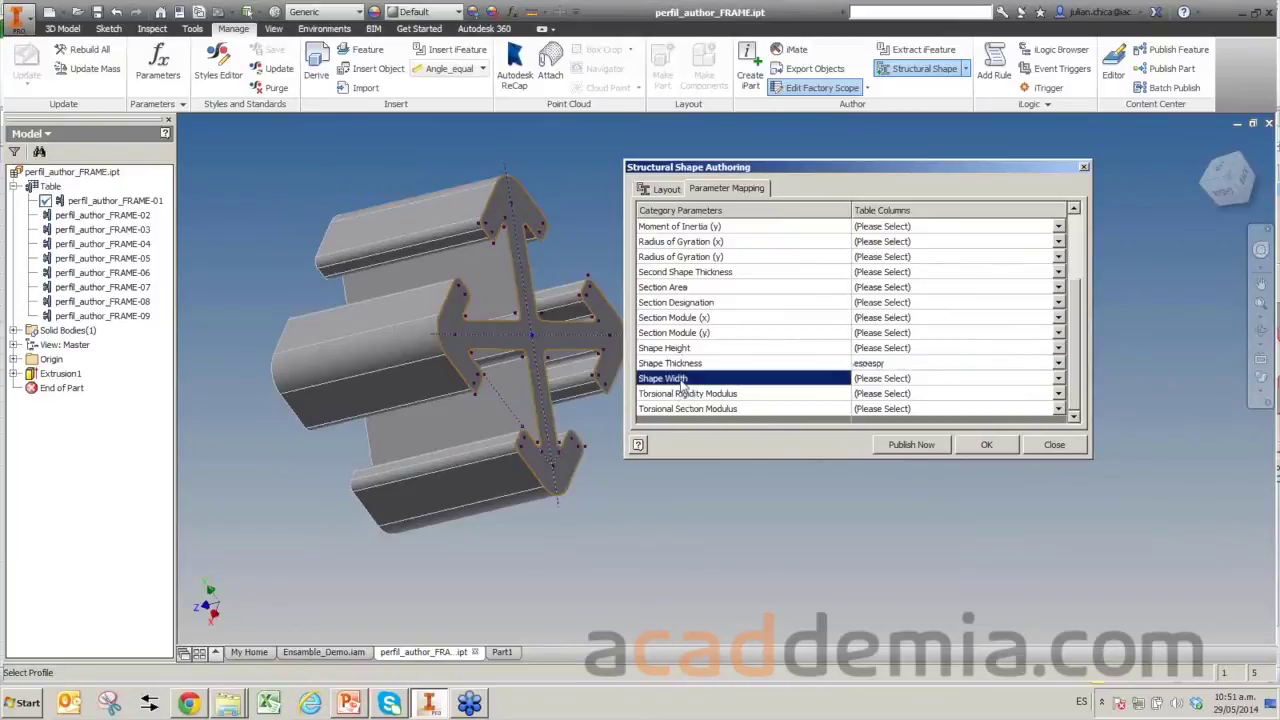
left_click(936, 381)
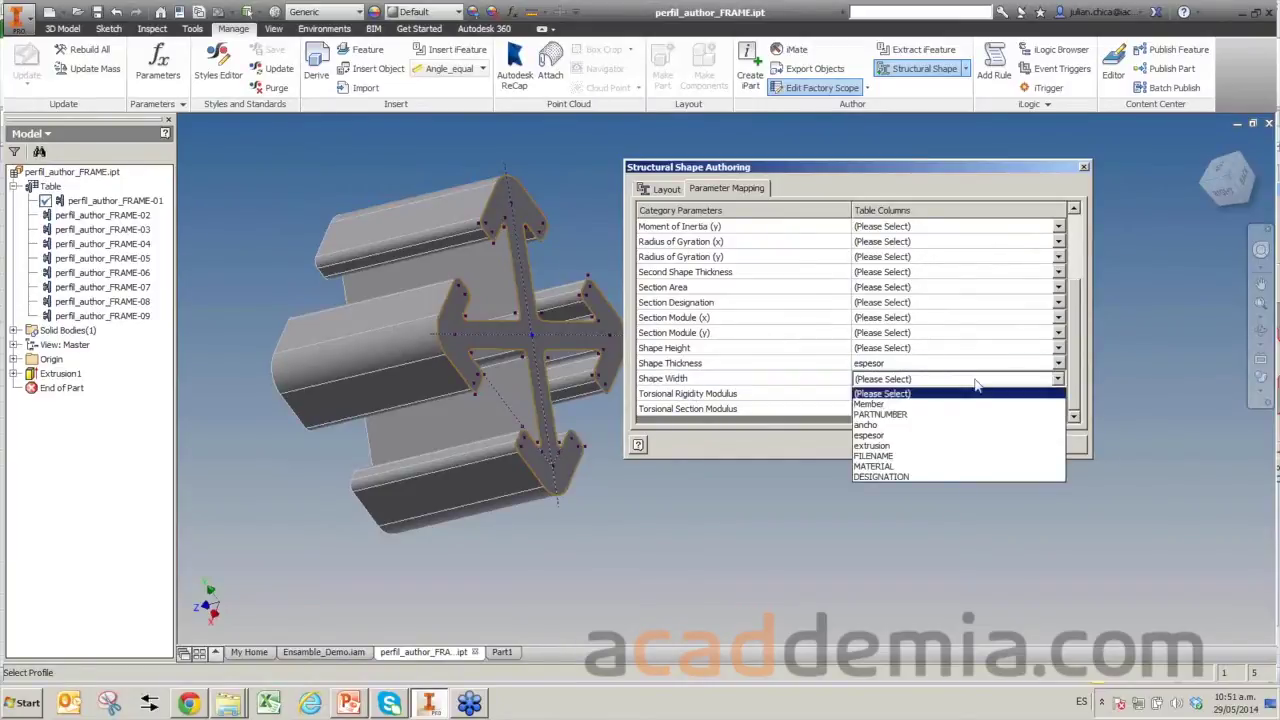
left_click(866, 425)
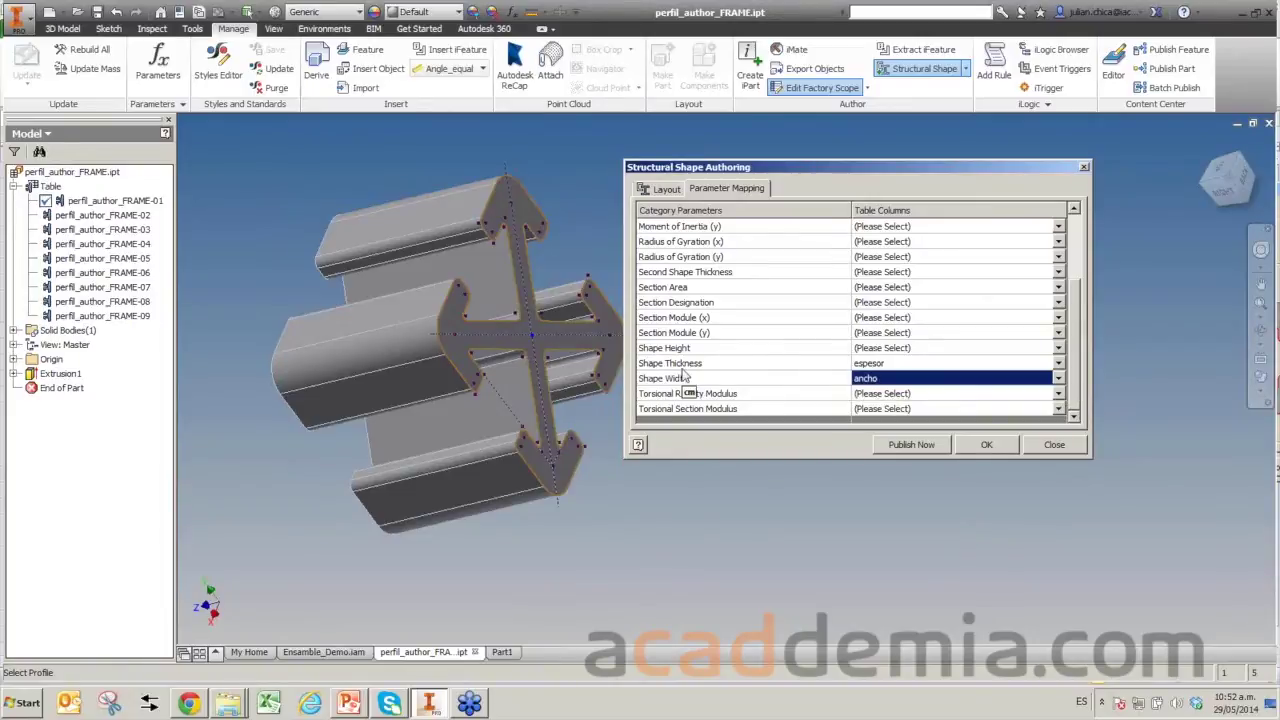
left_click_drag(1077, 377, 1066, 308)
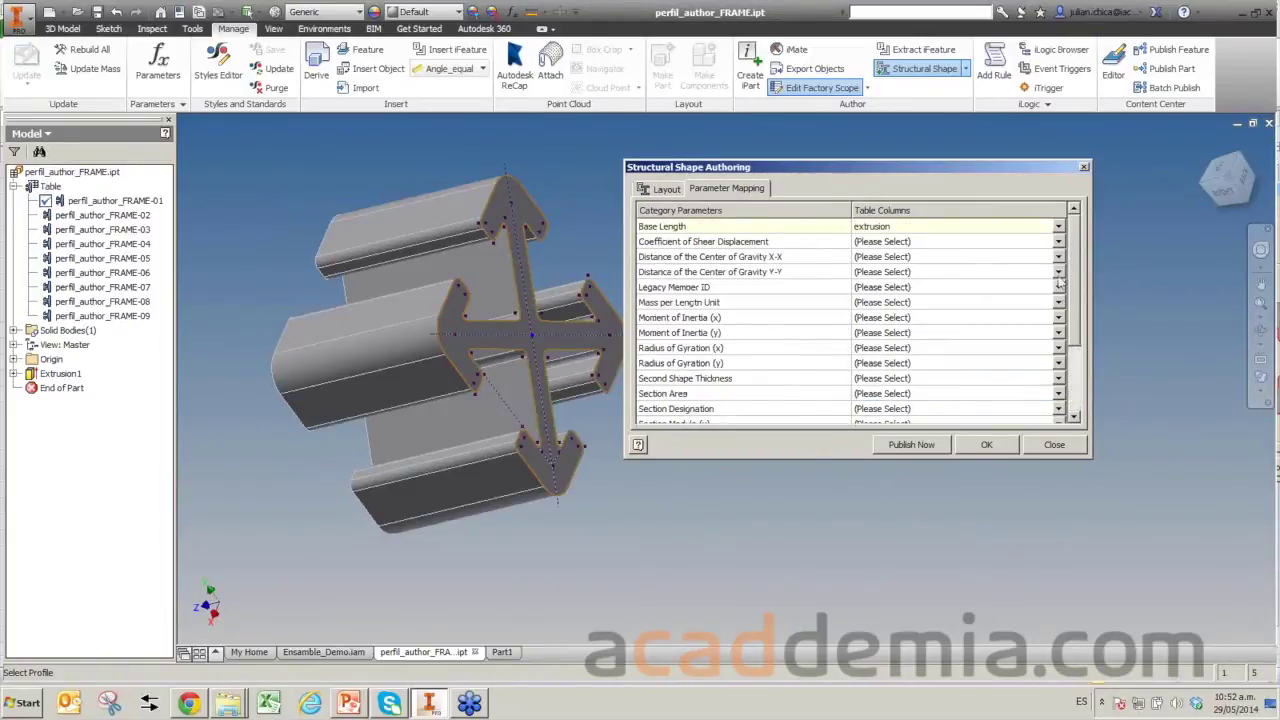
Publish the authored shape, acknowledge the part-modified message and start Publish Part.
left_click(912, 448)
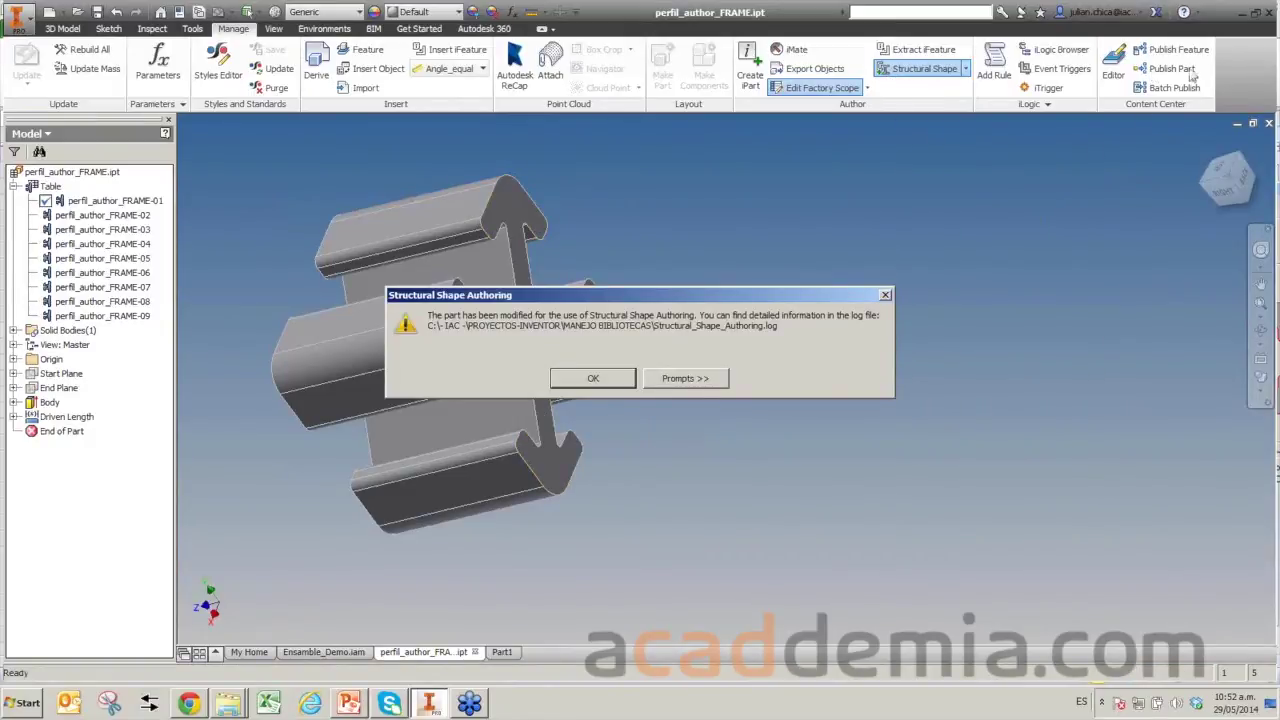
left_click(588, 382)
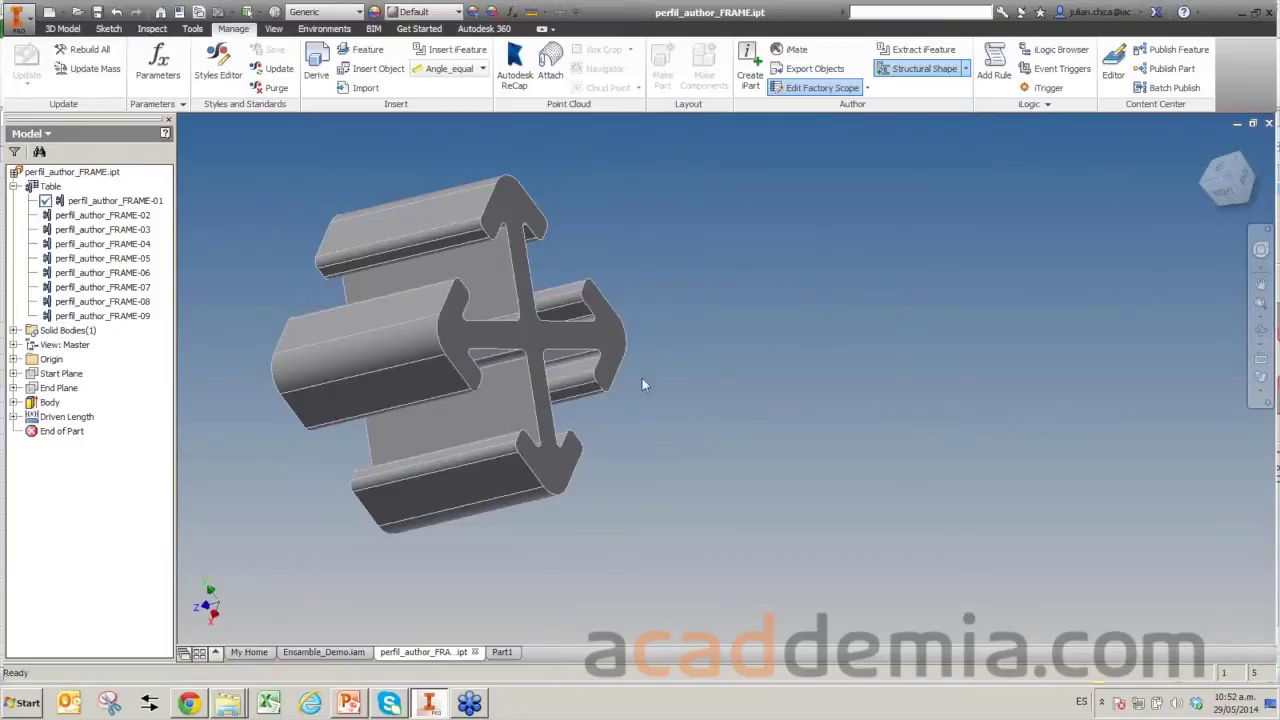
left_click(1166, 64)
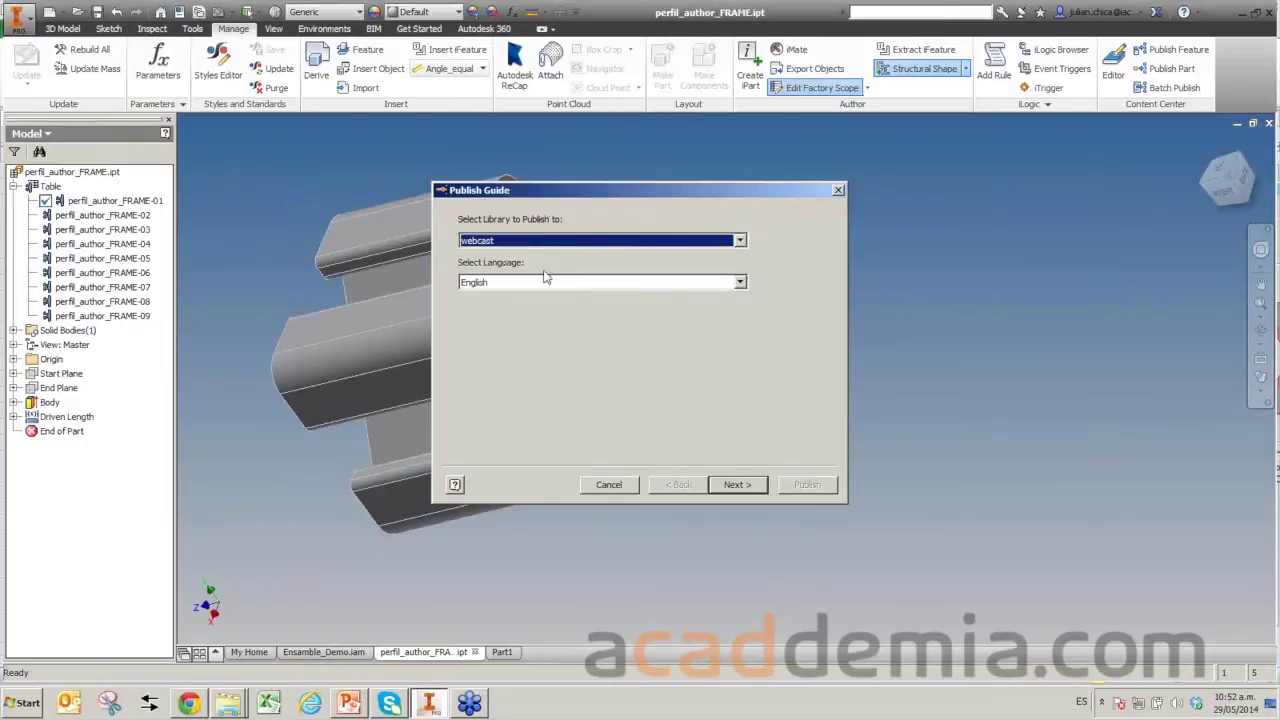
Keep English as the language, accept the Perfiles en X category and the parameter mapping.
left_click(739, 283)
left_click(730, 297)
left_click(737, 485)
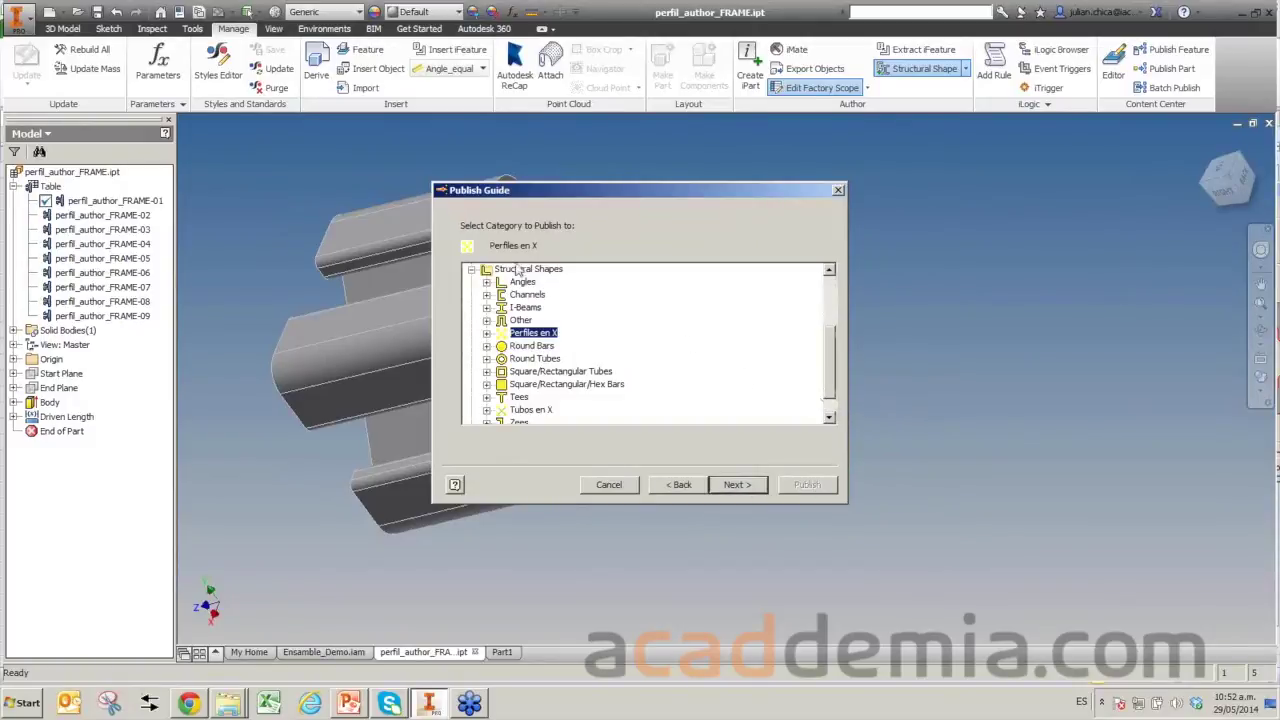
left_click(739, 485)
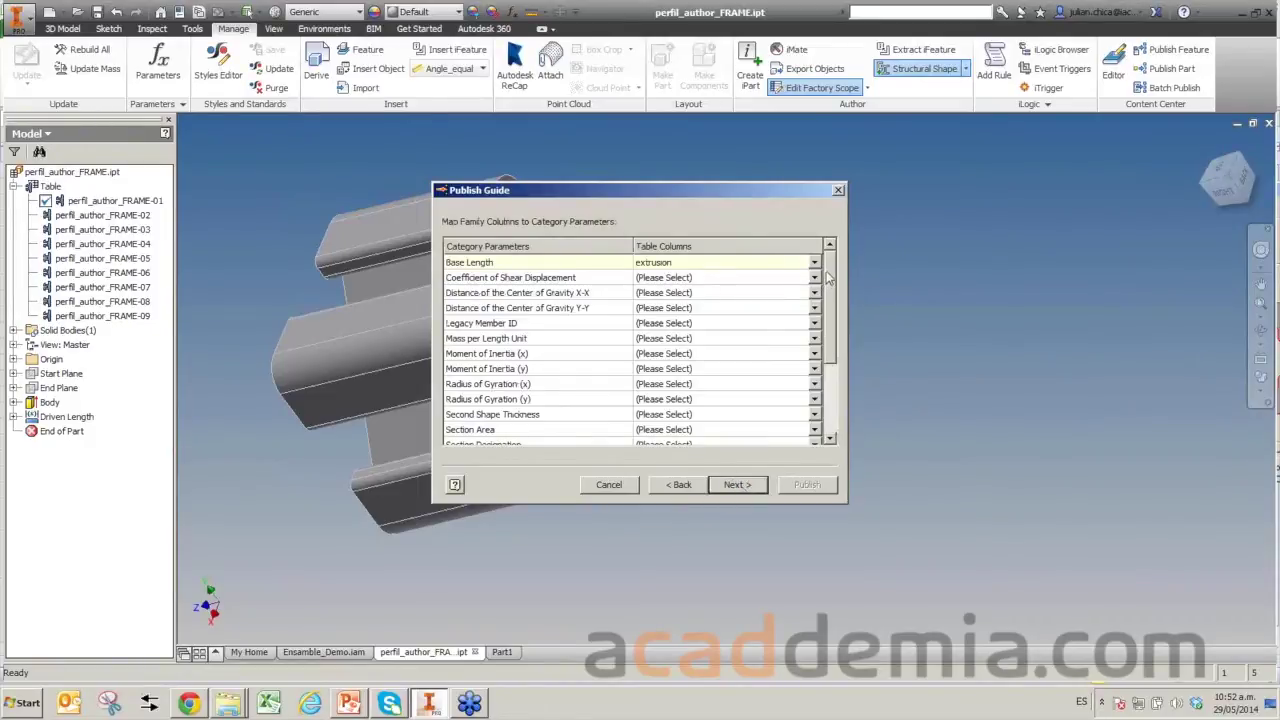
scroll(760, 340, "down", 3)
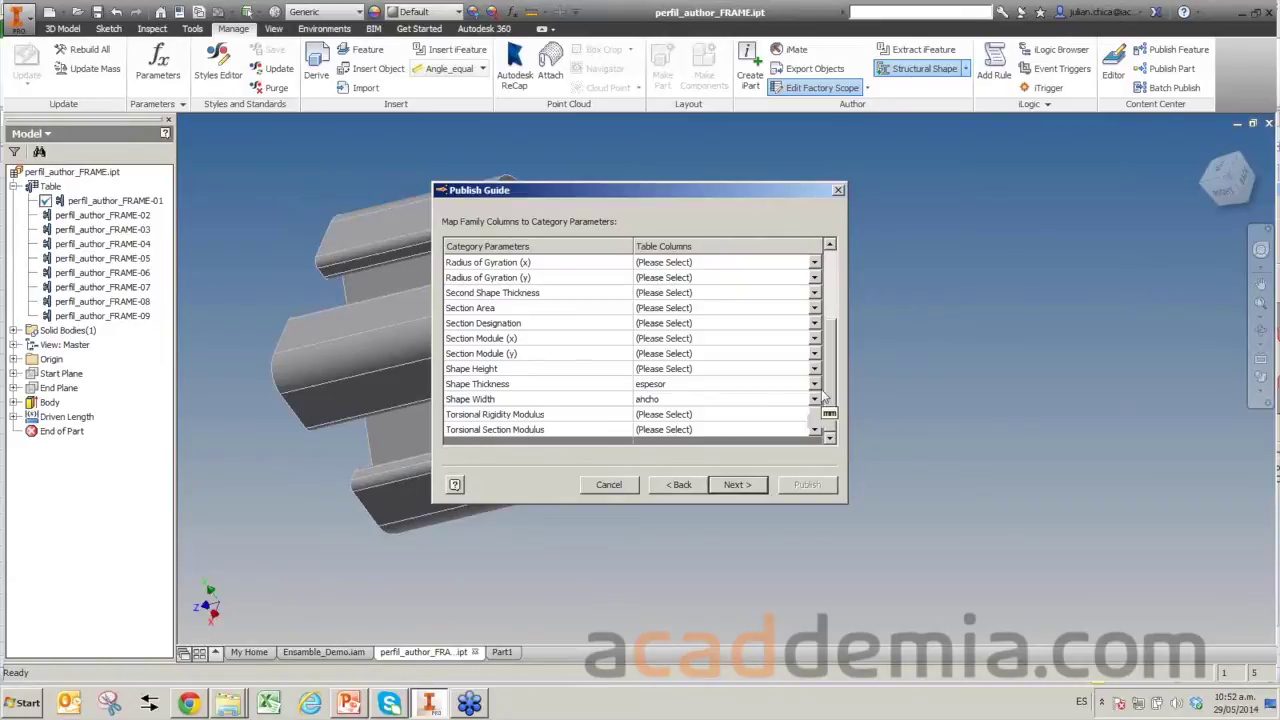
left_click(738, 484)
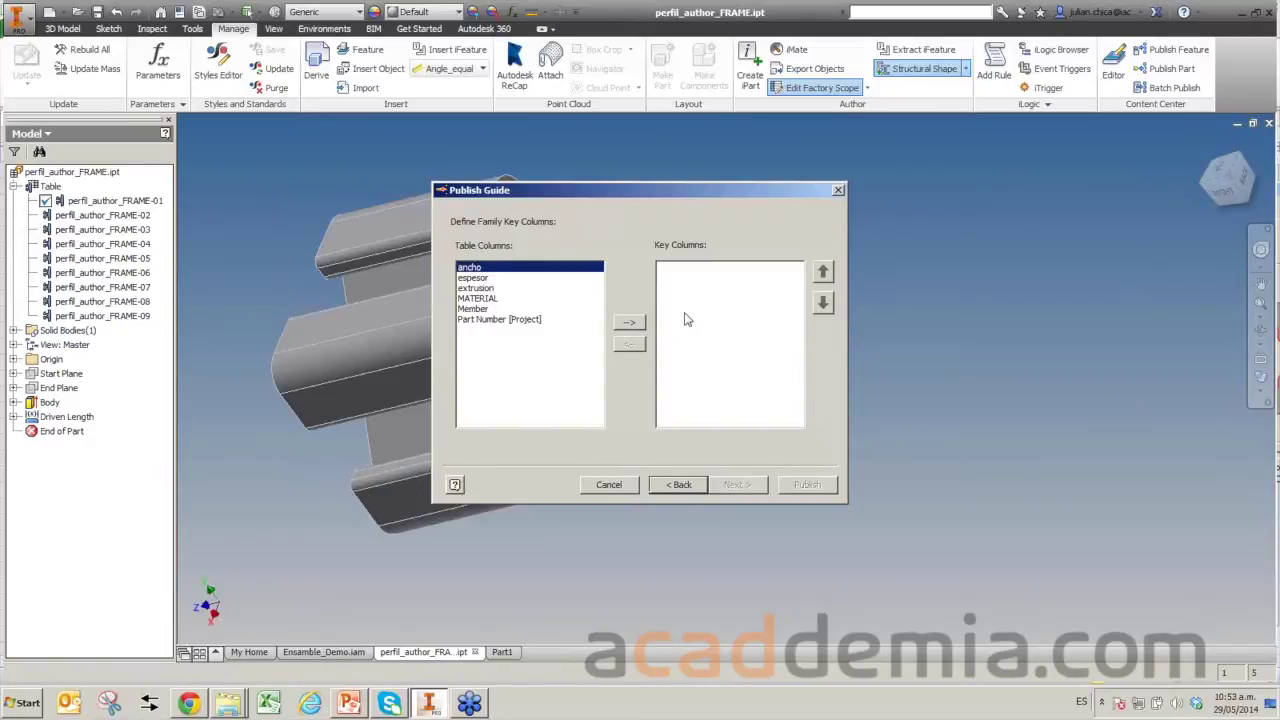
Set ancho, espesor and Member as key columns, trying then removing Part Number [Project].
left_click(634, 324)
left_click(634, 324)
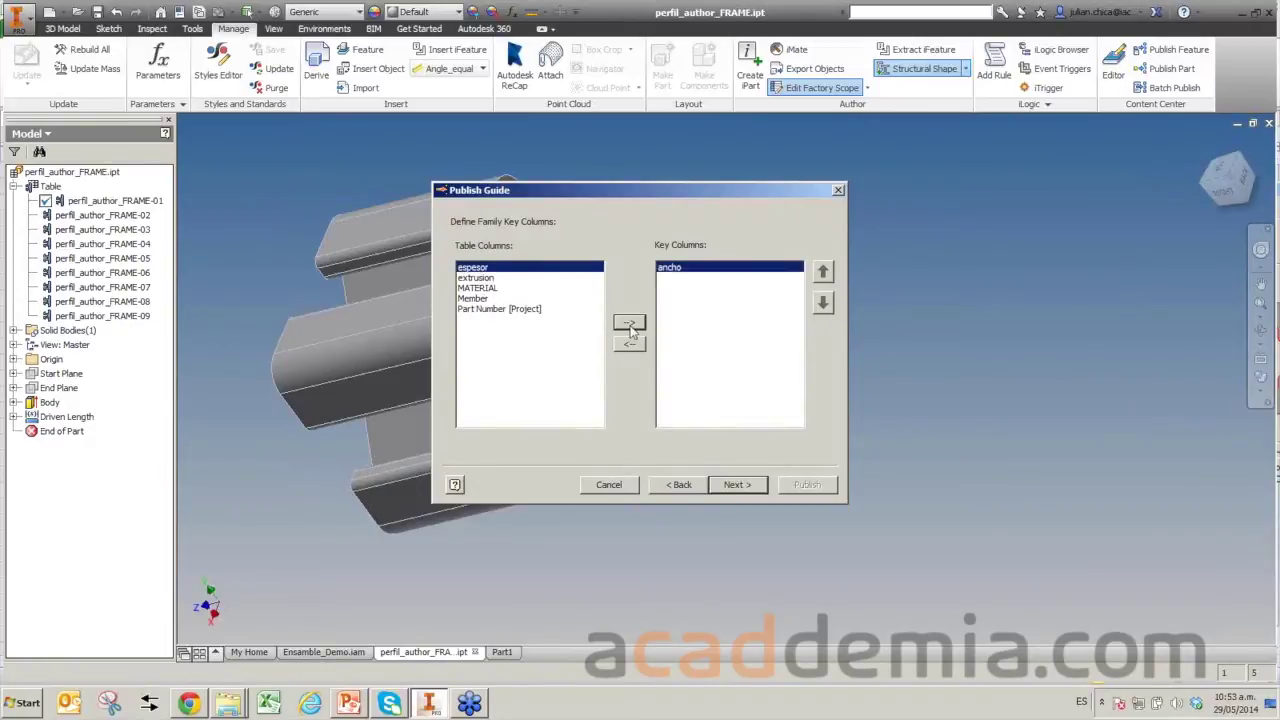
left_click(630, 330)
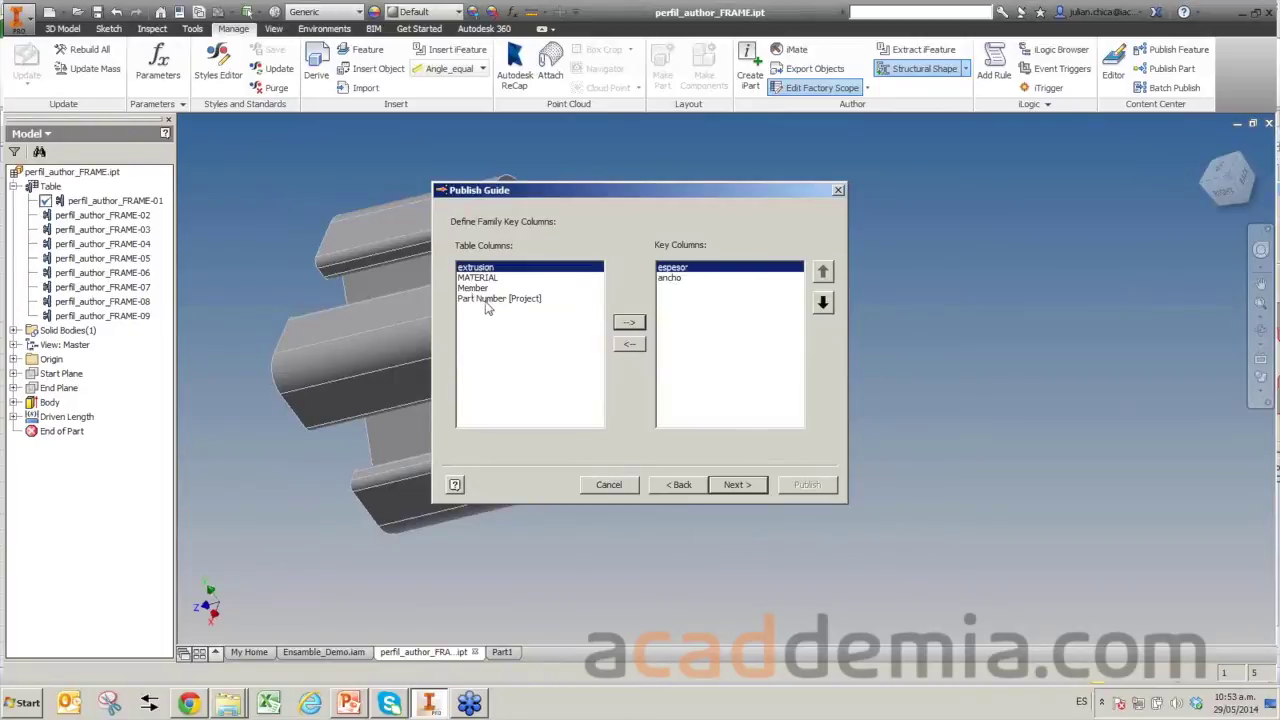
left_click(481, 300)
left_click(630, 322)
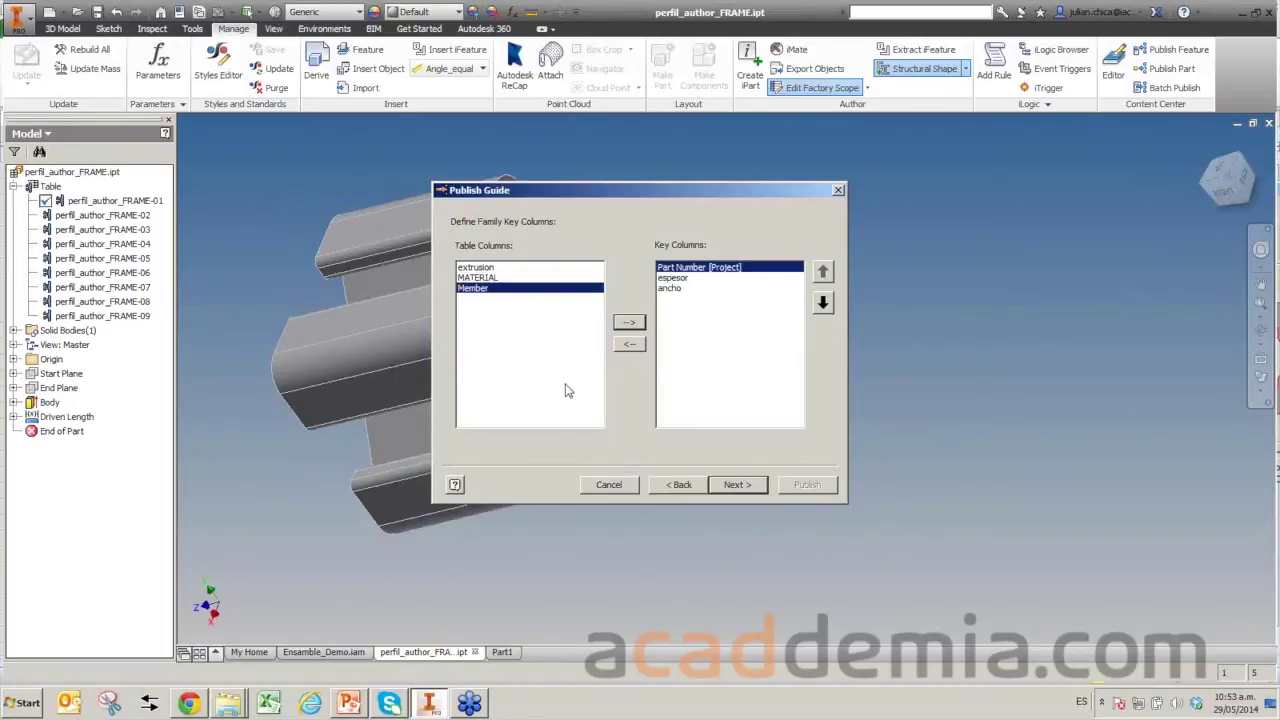
left_click(624, 345)
left_click(494, 299)
left_click(624, 323)
left_click(629, 343)
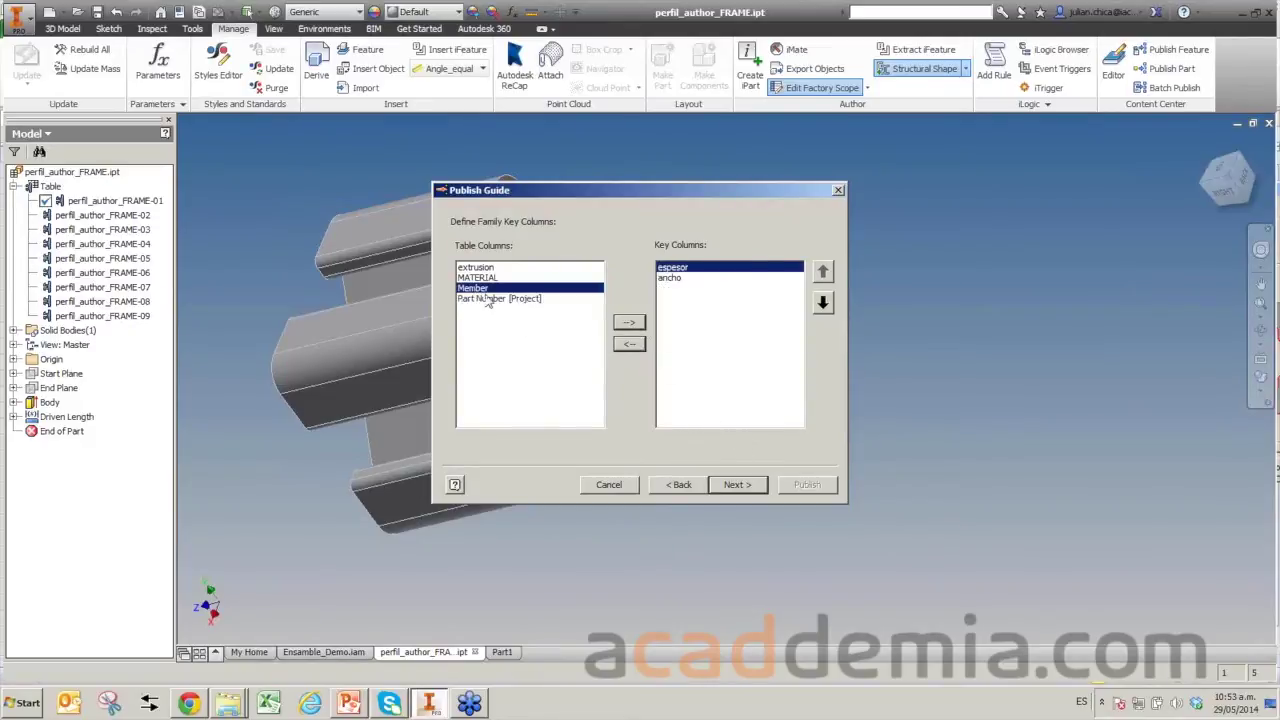
left_click(623, 324)
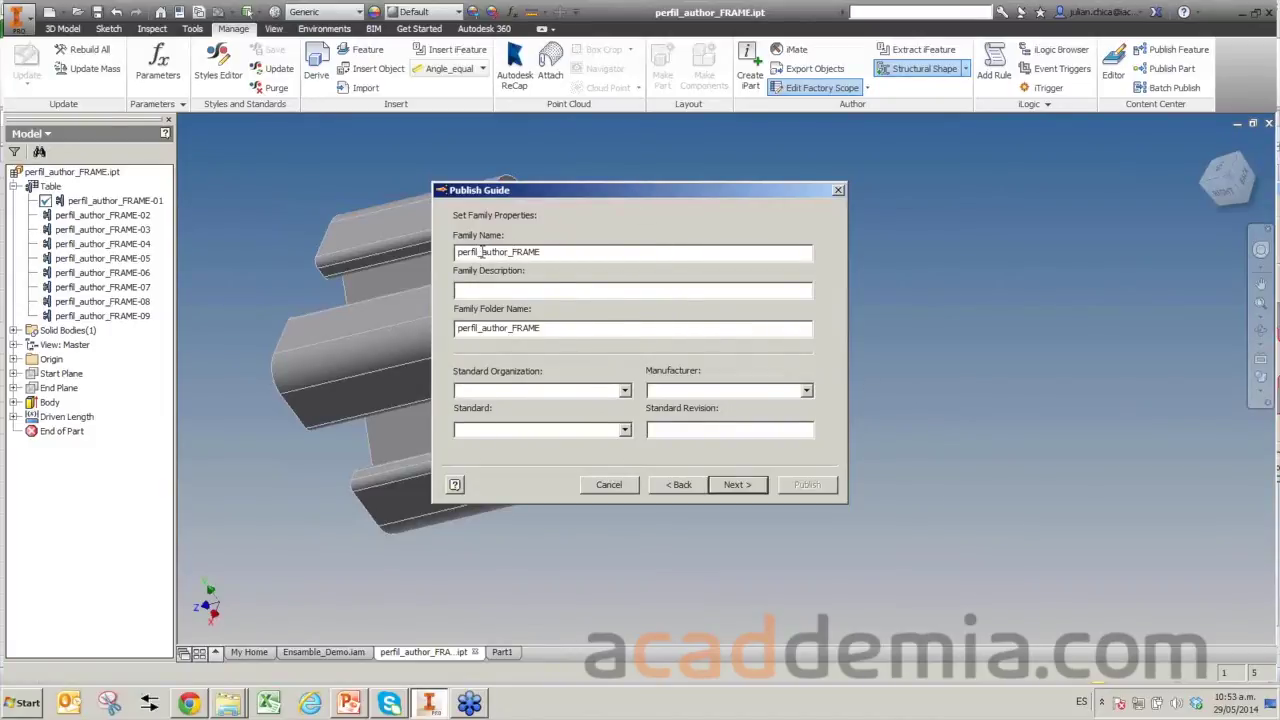
Rename the family to 'perfil en X_webcast_FRAME' with description 'Perfil personalizado en X'.
type("en X")
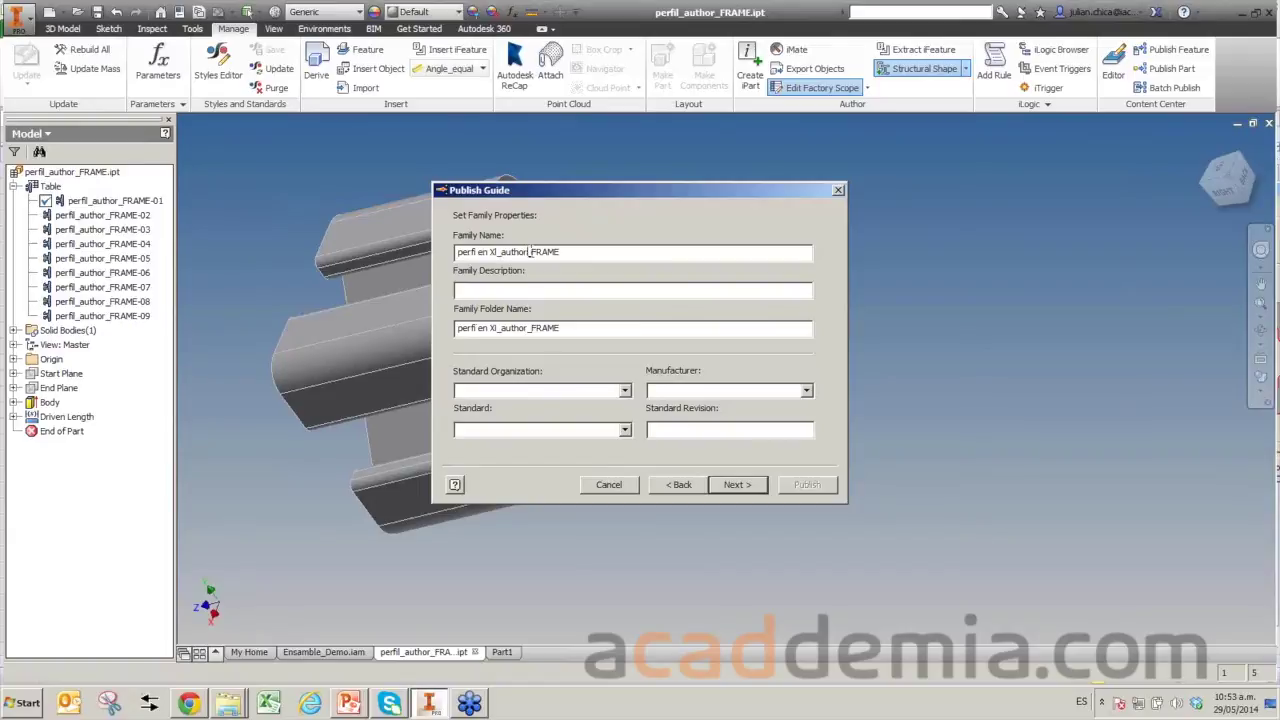
key("BackSpace")
key("BackSpace")
key("BackSpace")
key("BackSpace")
key("BackSpace")
key("BackSpace")
type("webcast")
left_click(487, 289)
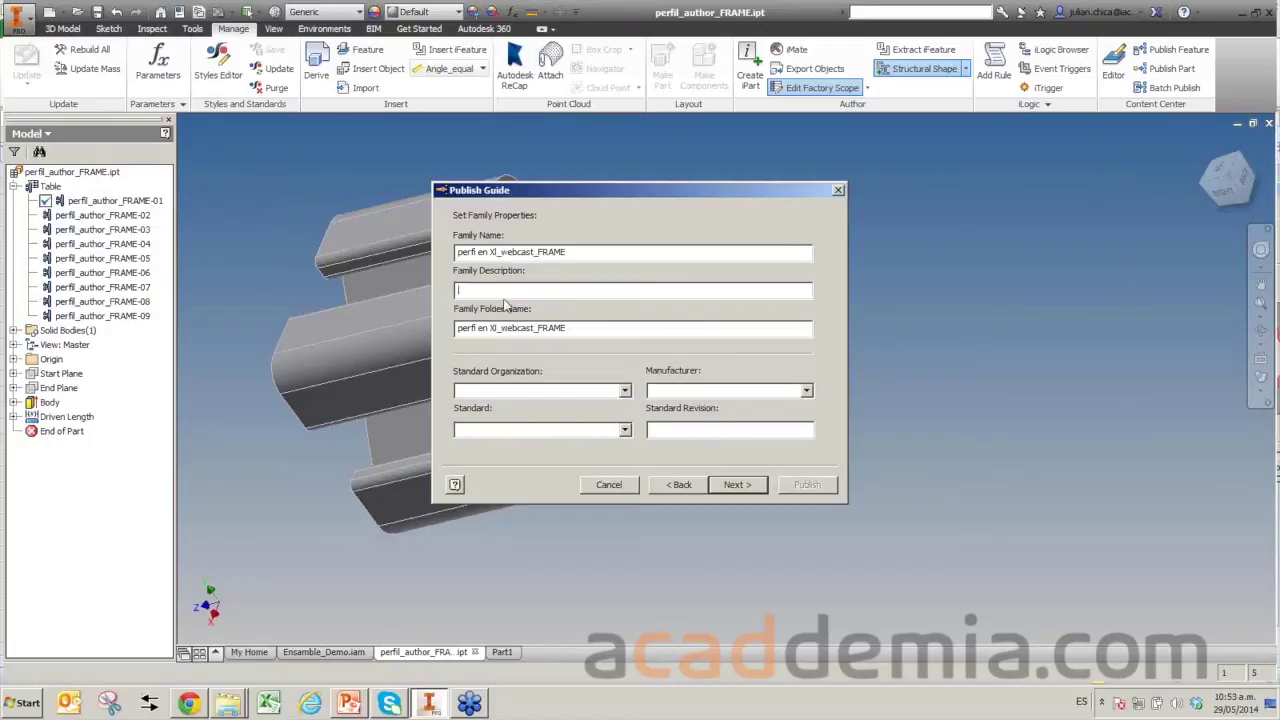
type("Perfil ")
type("personalizado en X")
left_click(494, 251)
key("BackSpace")
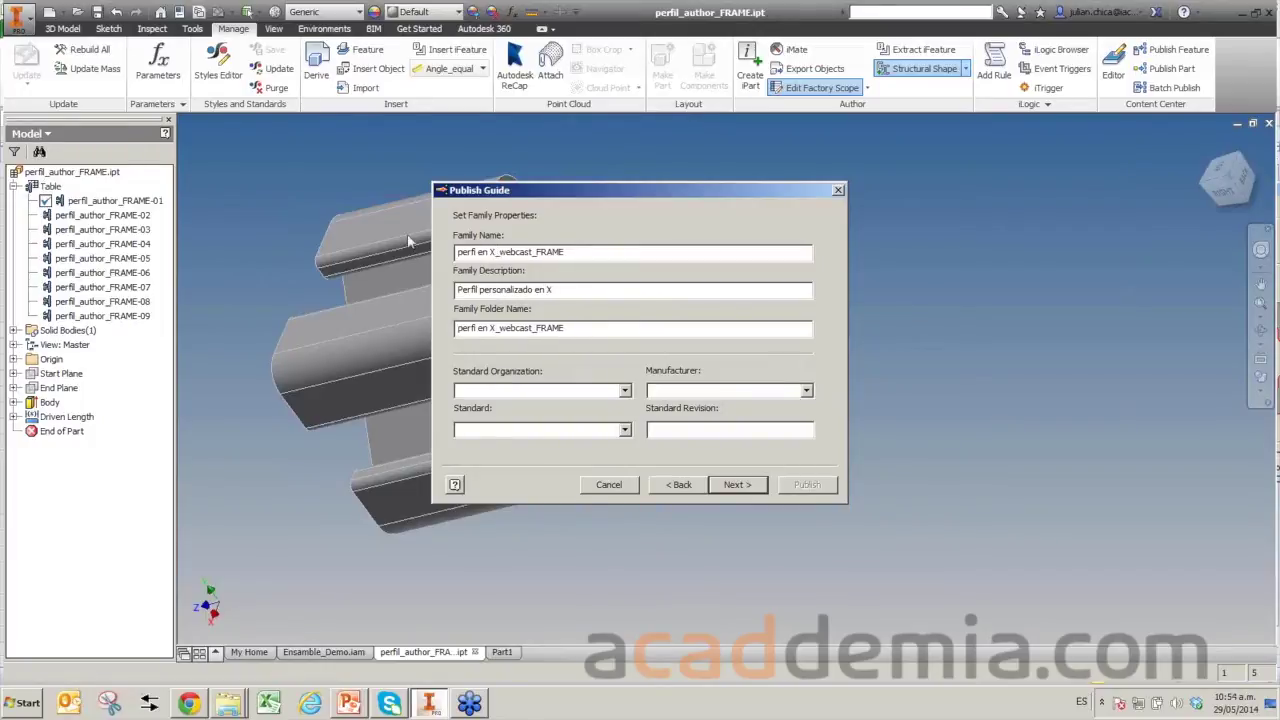
Set the standard organization to 'acaddemia' and the manufacturer to 'local'.
left_click(624, 391)
left_click(624, 391)
type("acaddema")
left_click(807, 394)
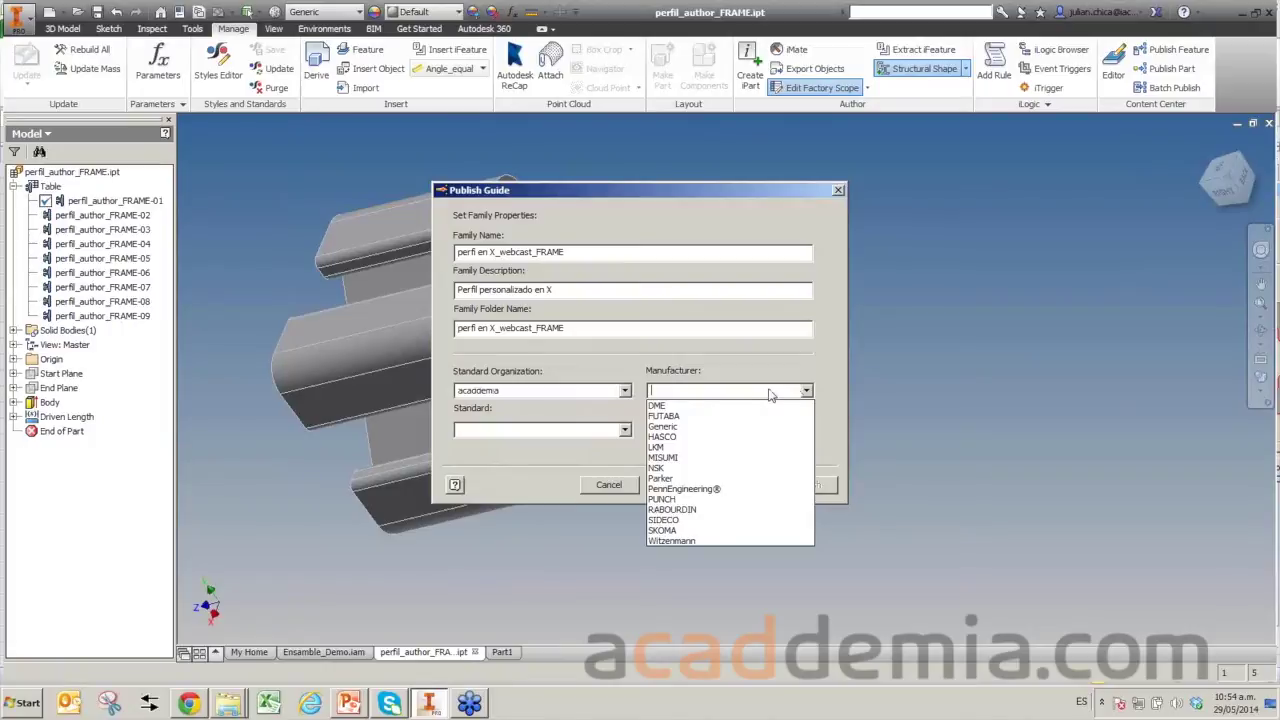
left_click(694, 416)
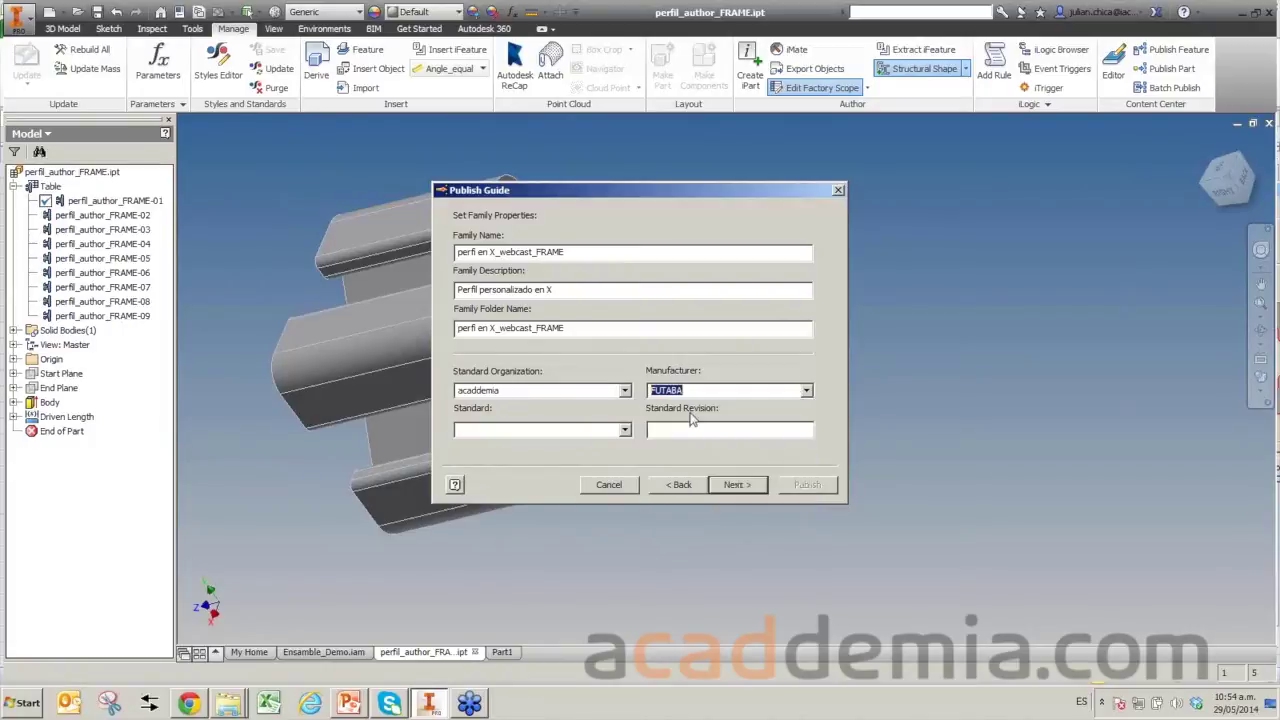
left_click(807, 394)
left_click(692, 412)
type("local")
Set the standard to 'propio' and advance to the family thumbnail step.
left_click(624, 431)
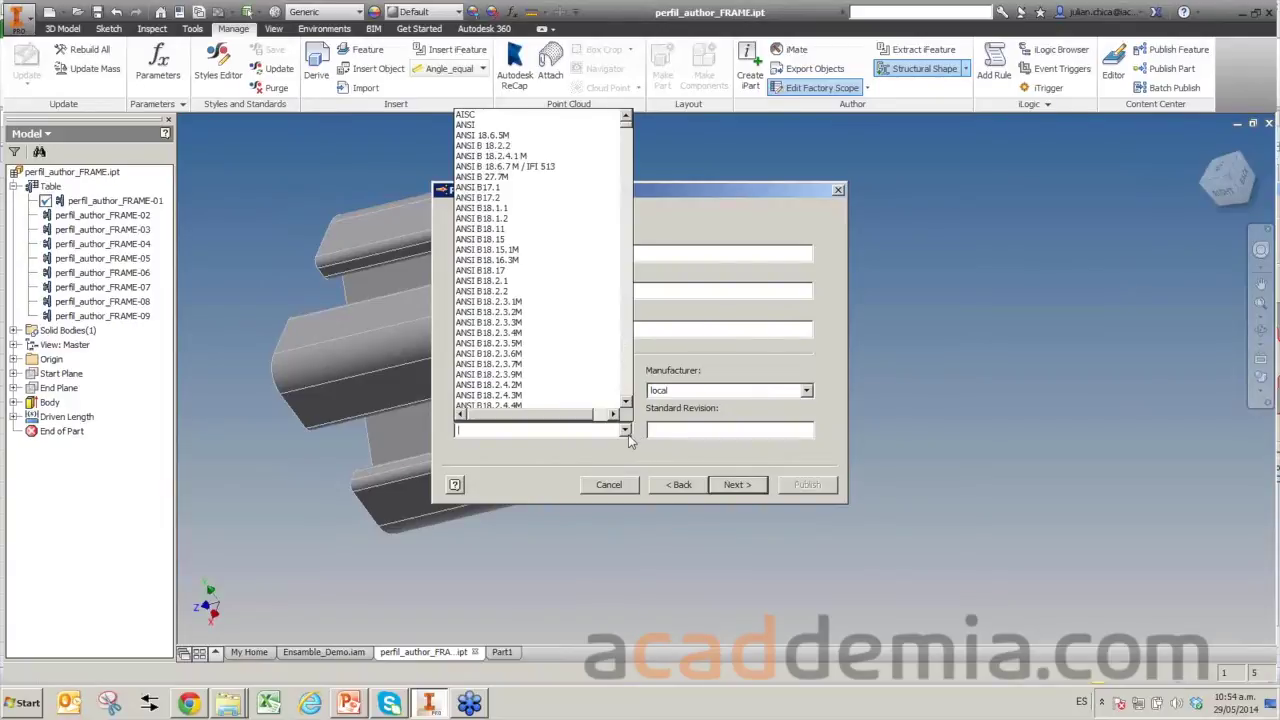
scroll(540, 380, "down", 2)
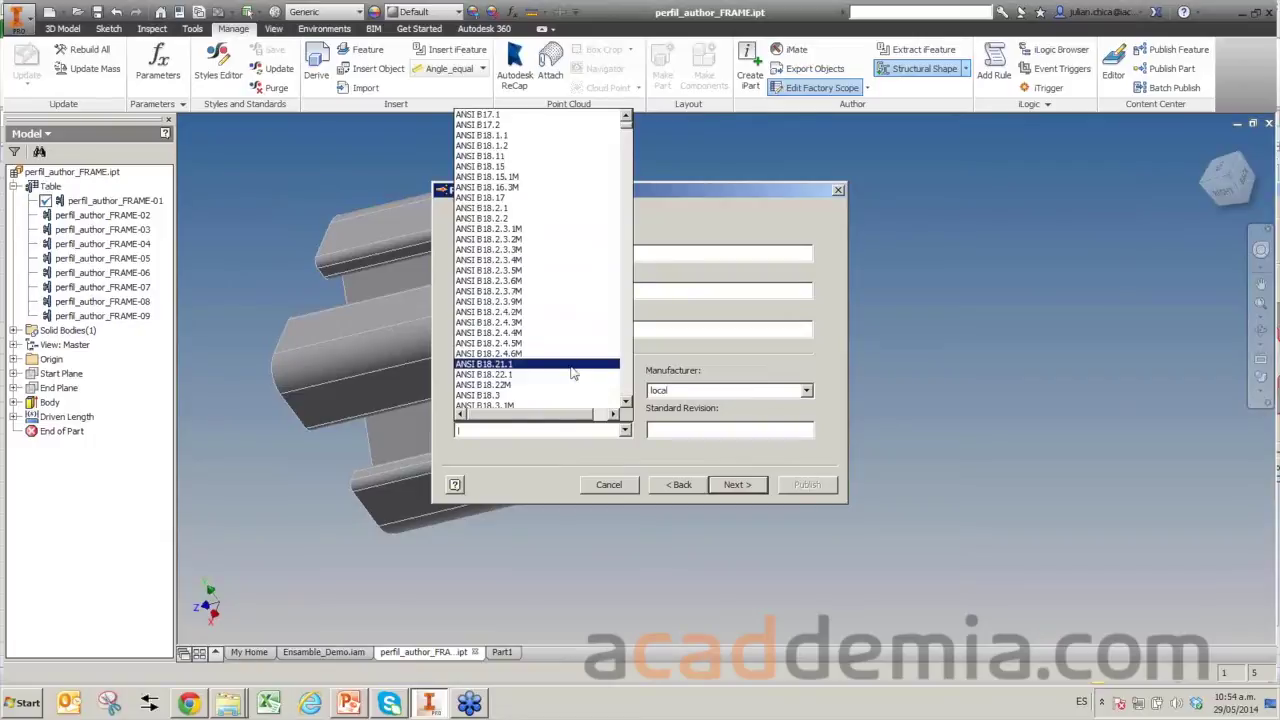
left_click(562, 431)
type("propio")
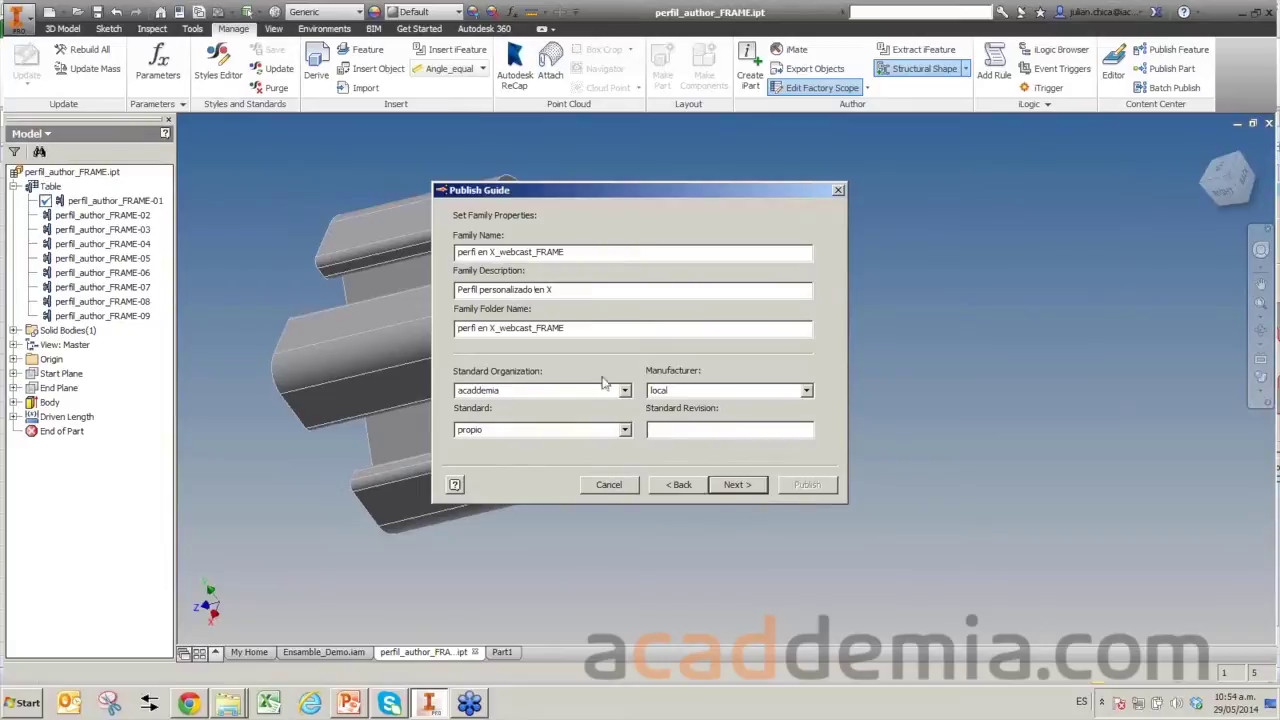
left_click(737, 484)
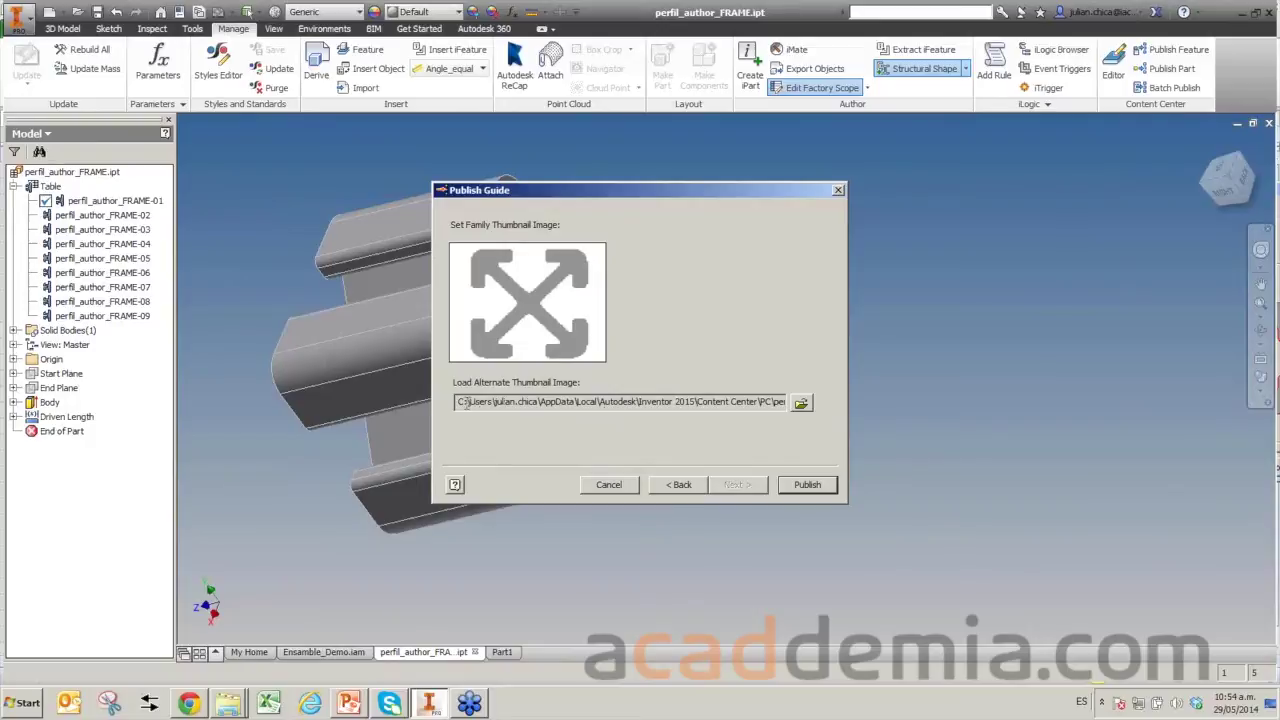
left_click_drag(464, 401, 782, 401)
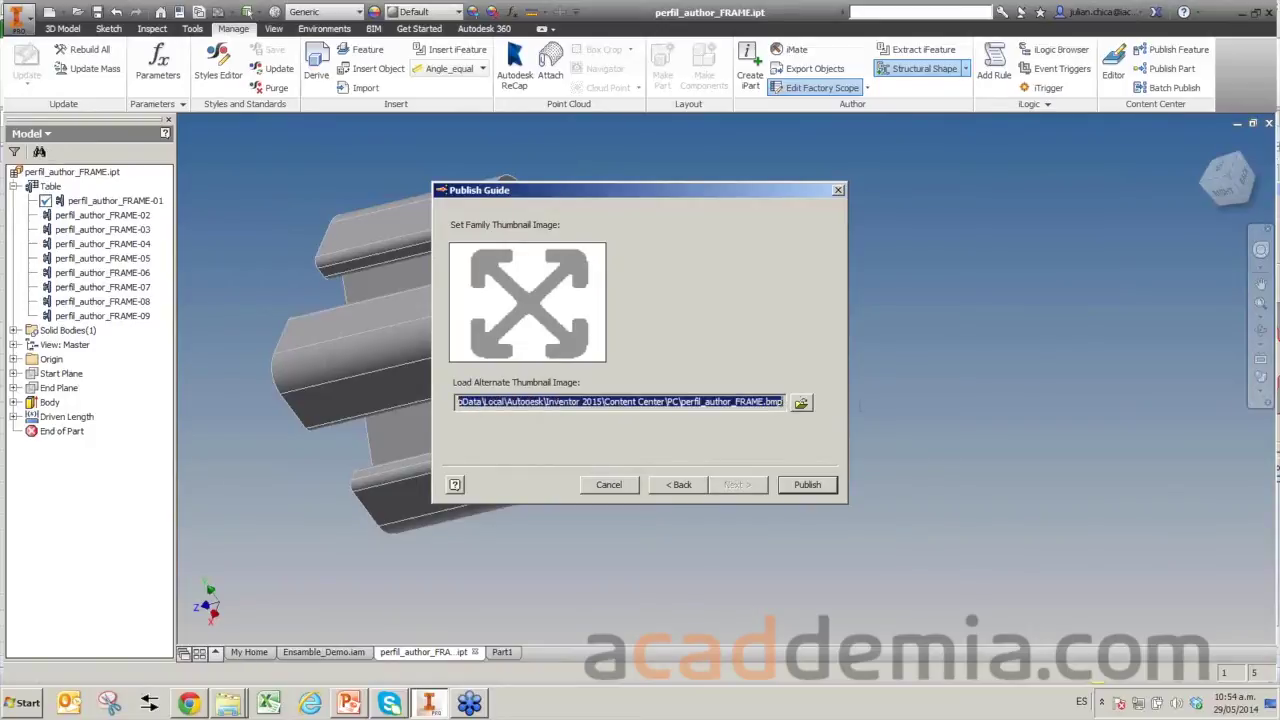
Load perfil_1.bmp from C:\- IAC -\PROYECTOS INVENTOR\MANEJO BIBLIOTECAS as the family thumbnail.
left_click(801, 403)
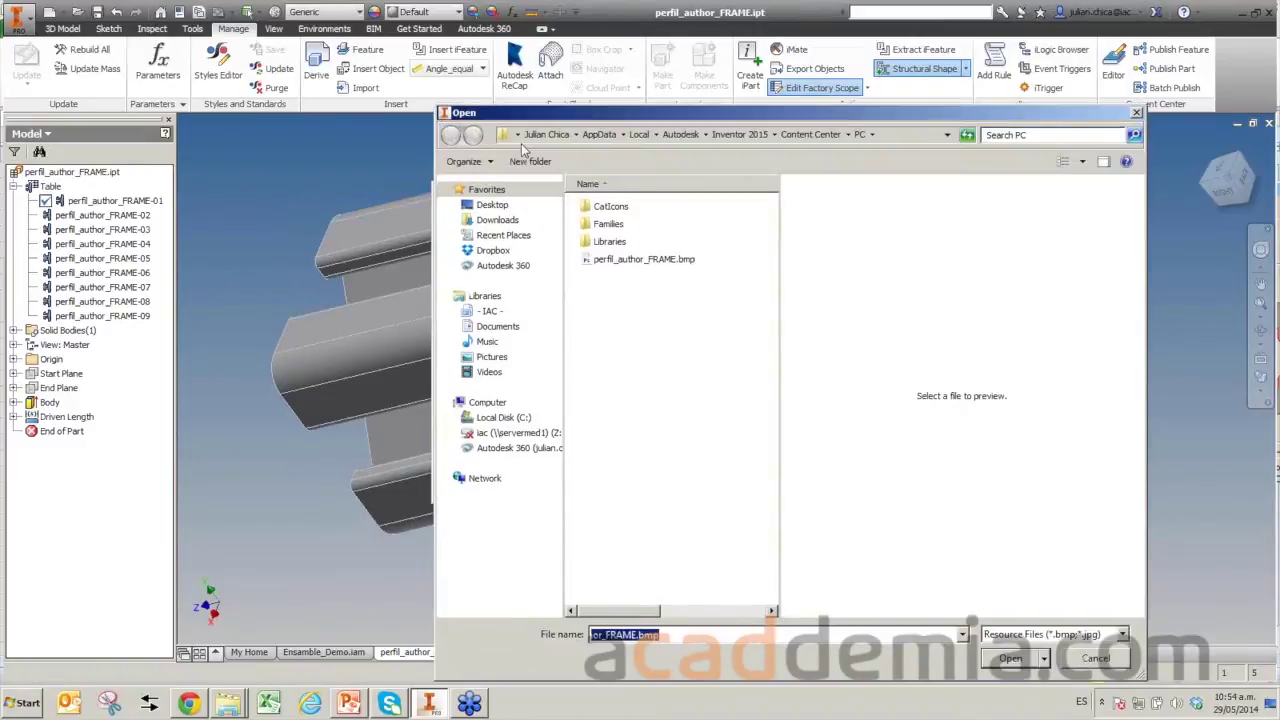
left_click(519, 420)
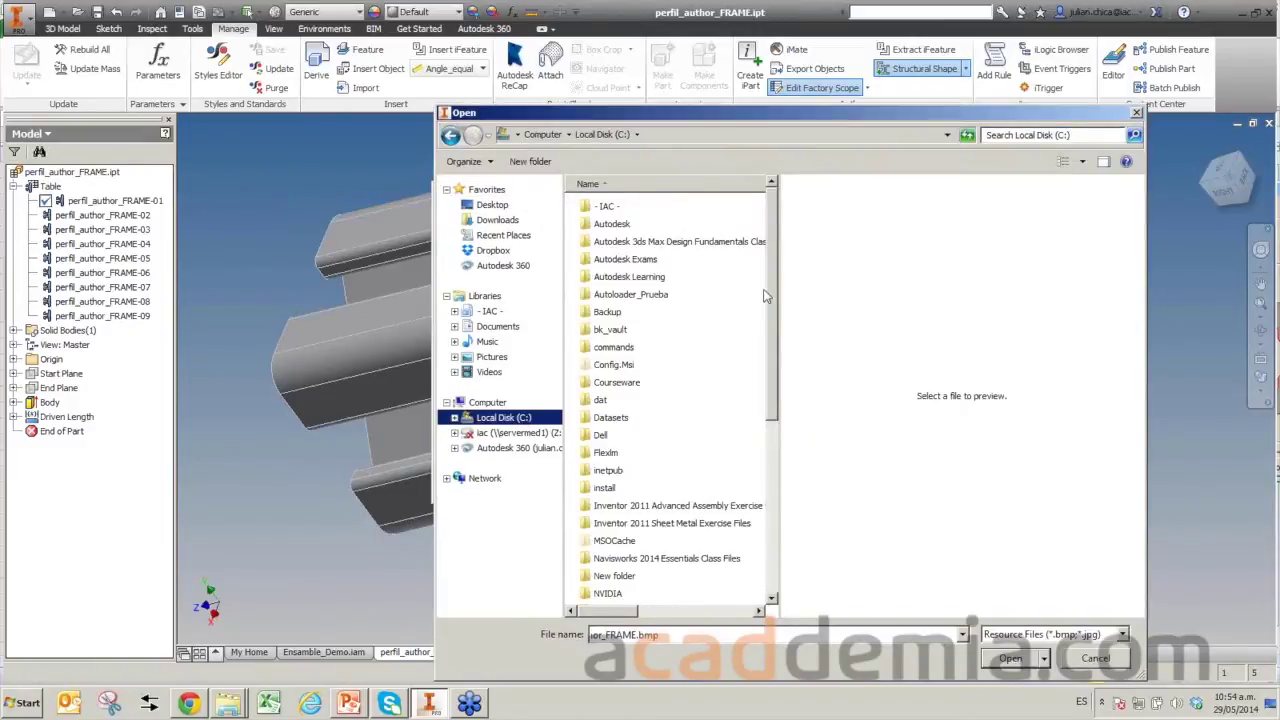
left_click_drag(771, 292, 771, 459)
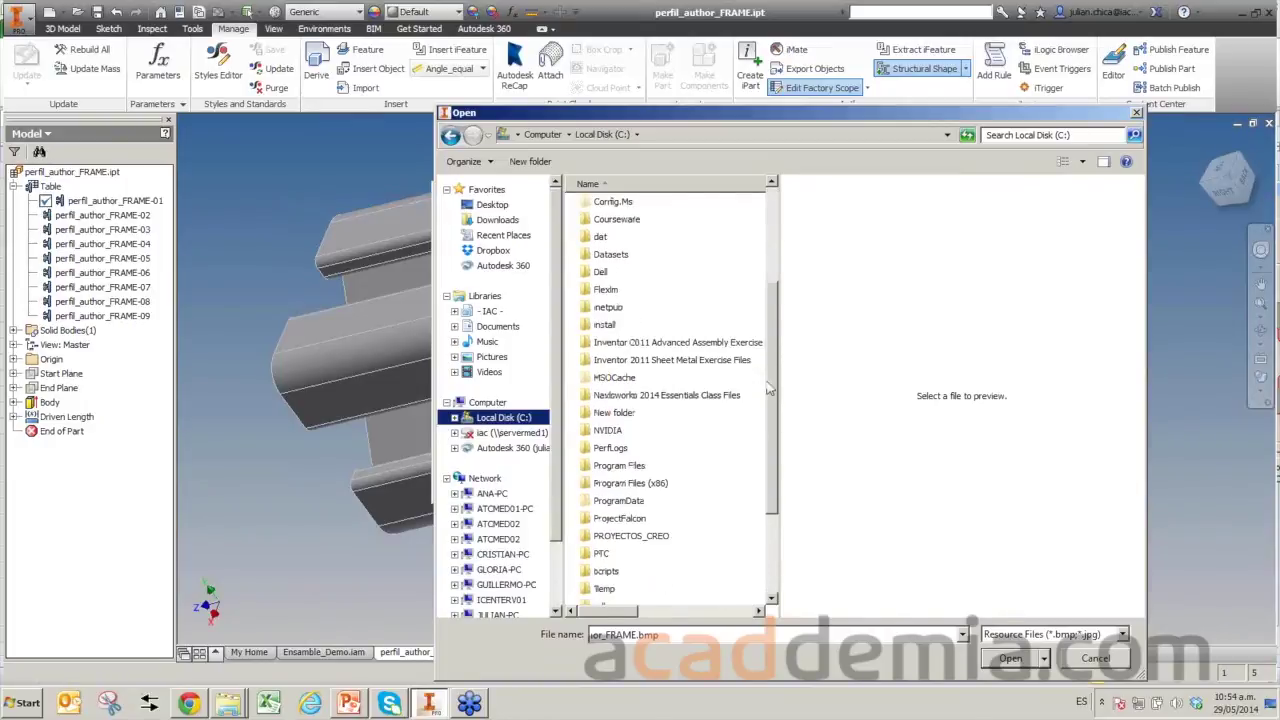
left_click_drag(770, 459, 770, 200)
left_click(607, 207)
double_click(607, 207)
left_click(656, 595)
left_click(681, 543)
double_click(654, 595)
scroll(655, 512, "down", 1)
scroll(655, 512, "down", 1)
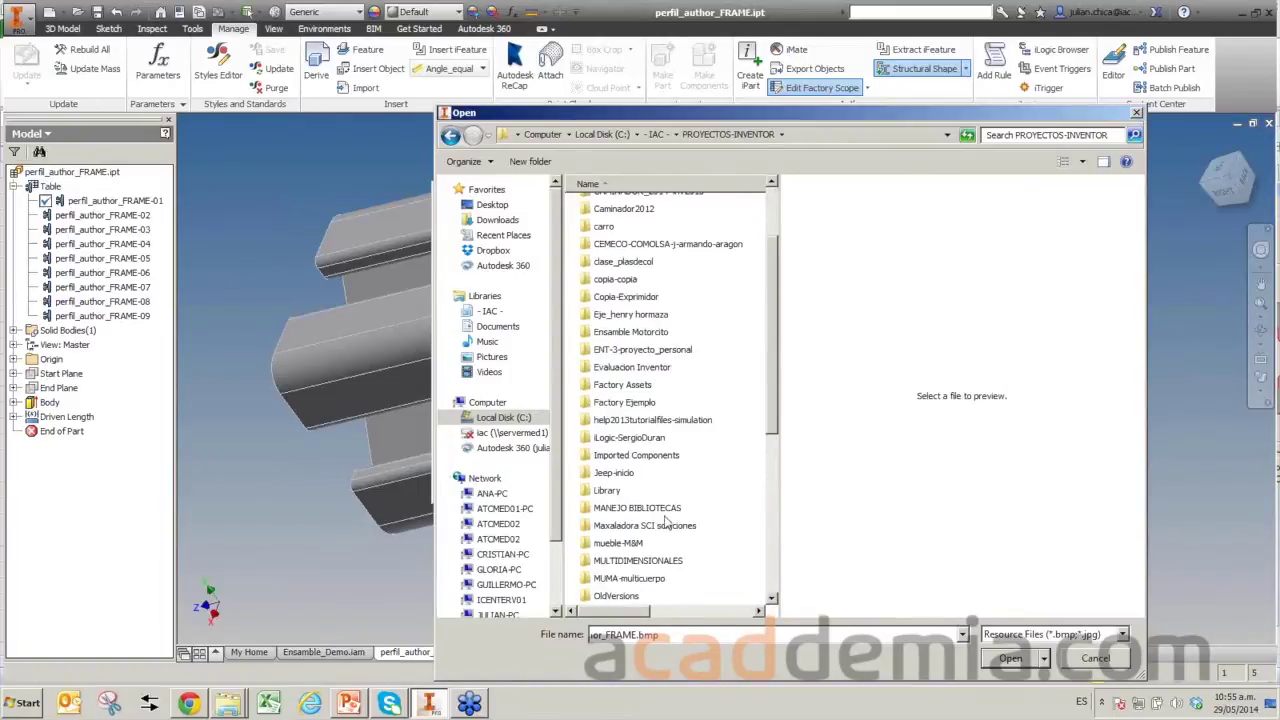
left_click(659, 514)
double_click(659, 510)
left_click(720, 215)
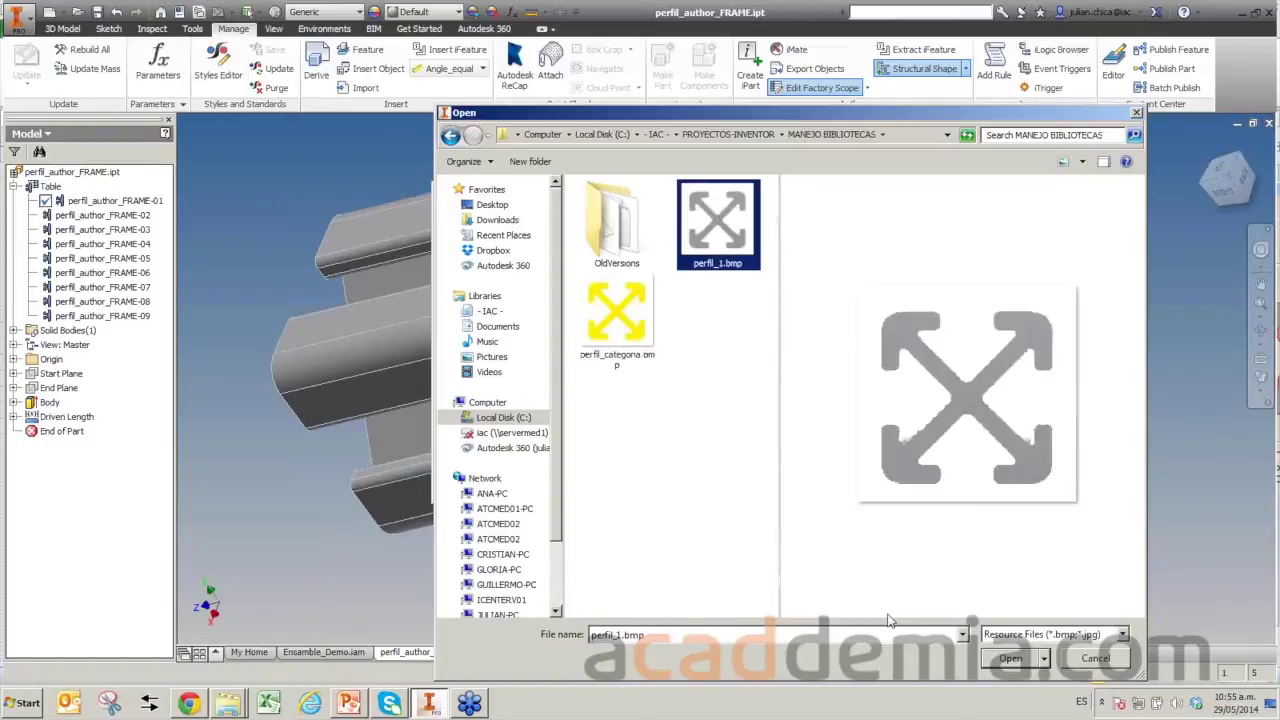
left_click(1011, 659)
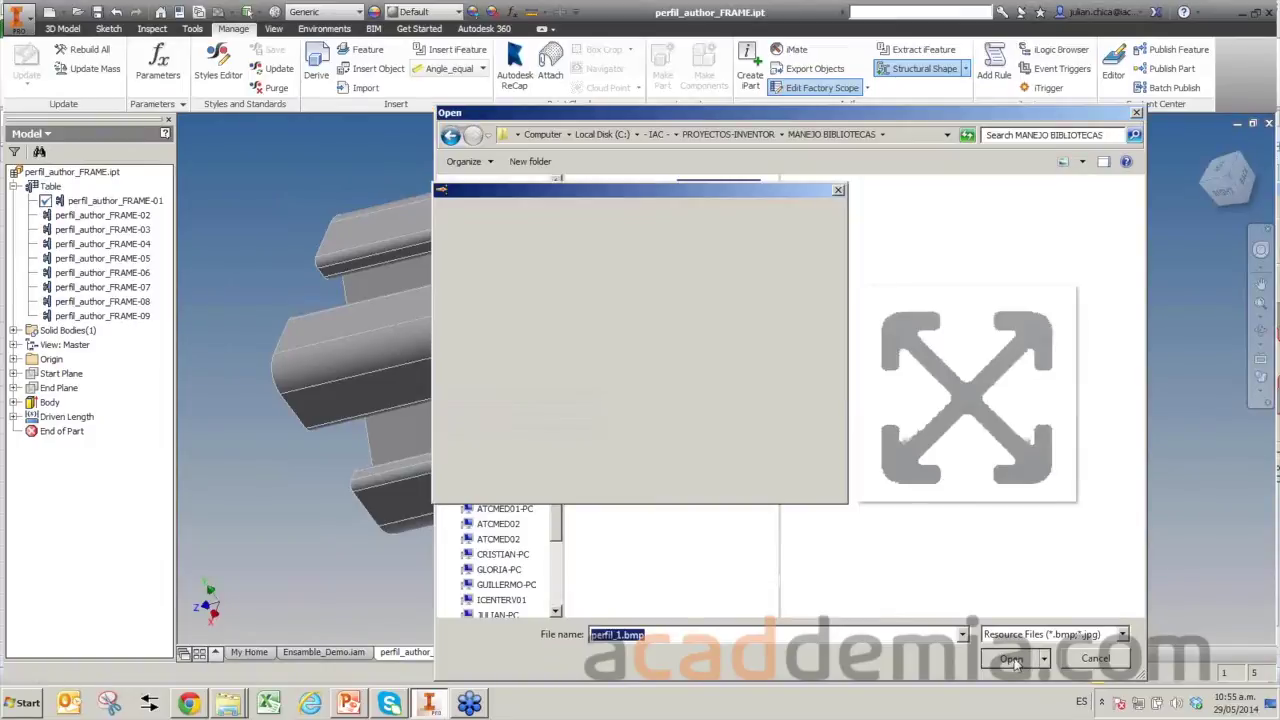
Publish the family to Content Center, dismiss the success message and close the part.
left_click(807, 484)
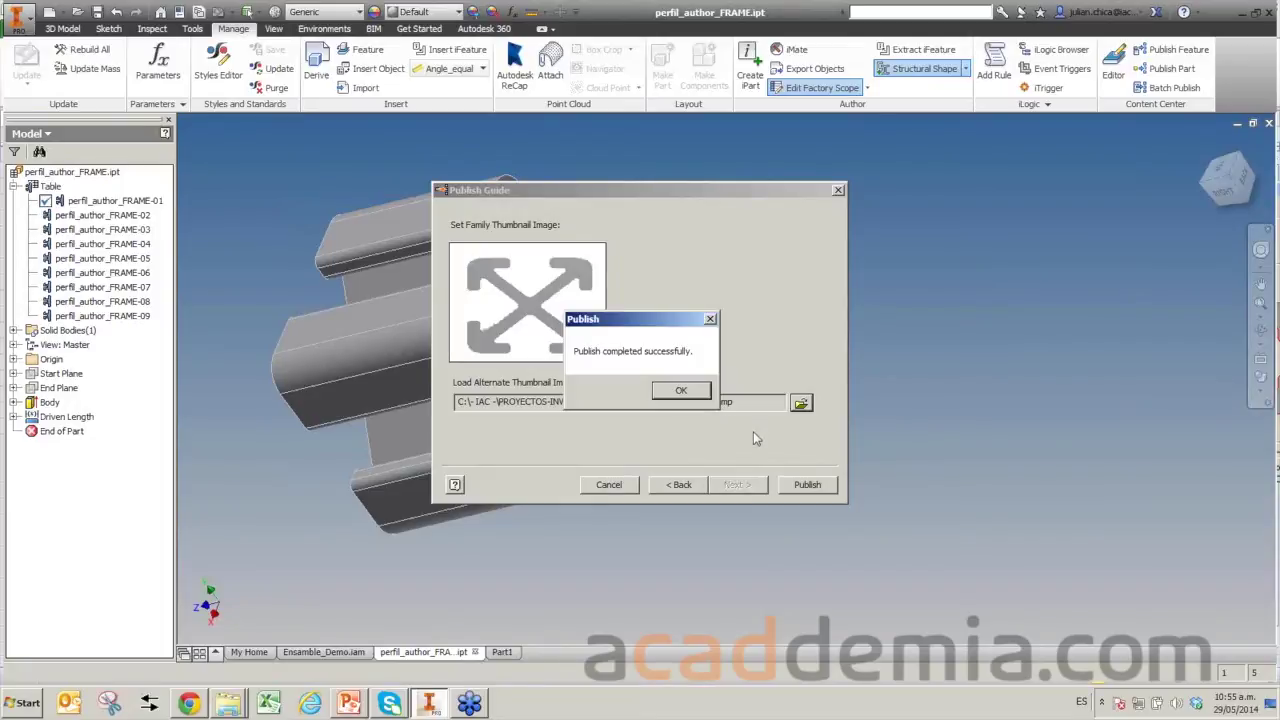
left_click(693, 394)
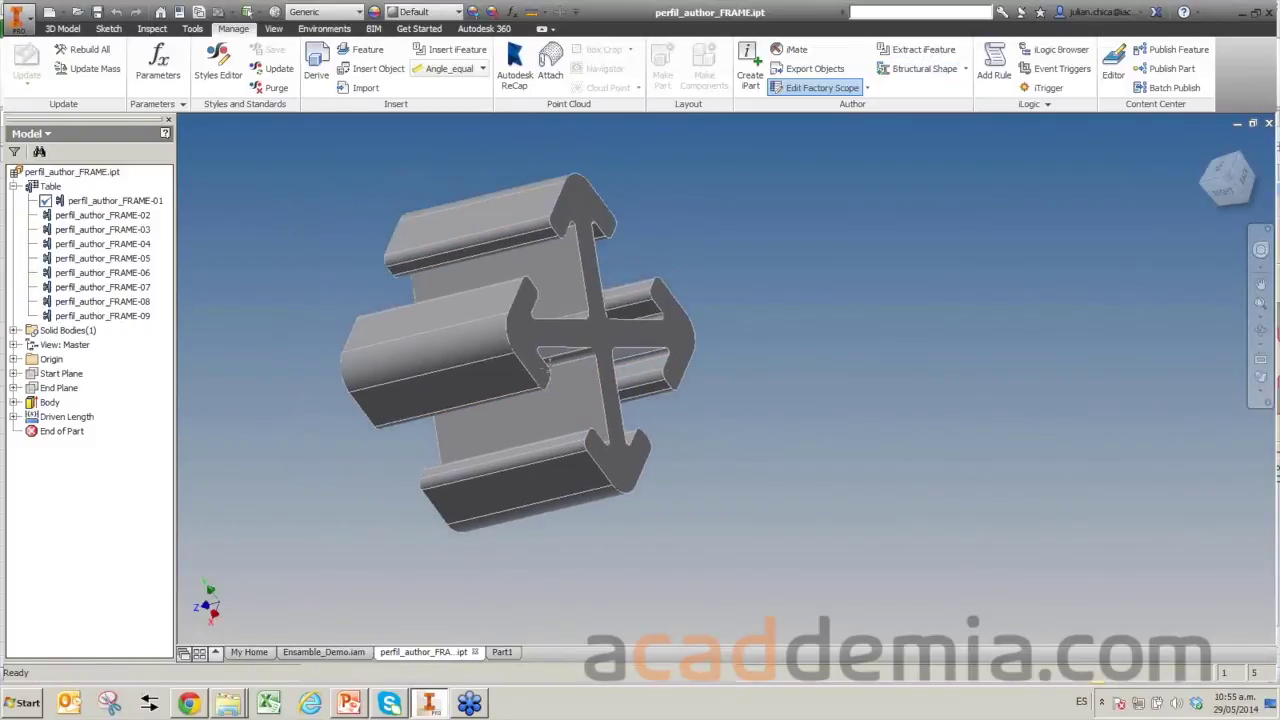
left_click(1268, 123)
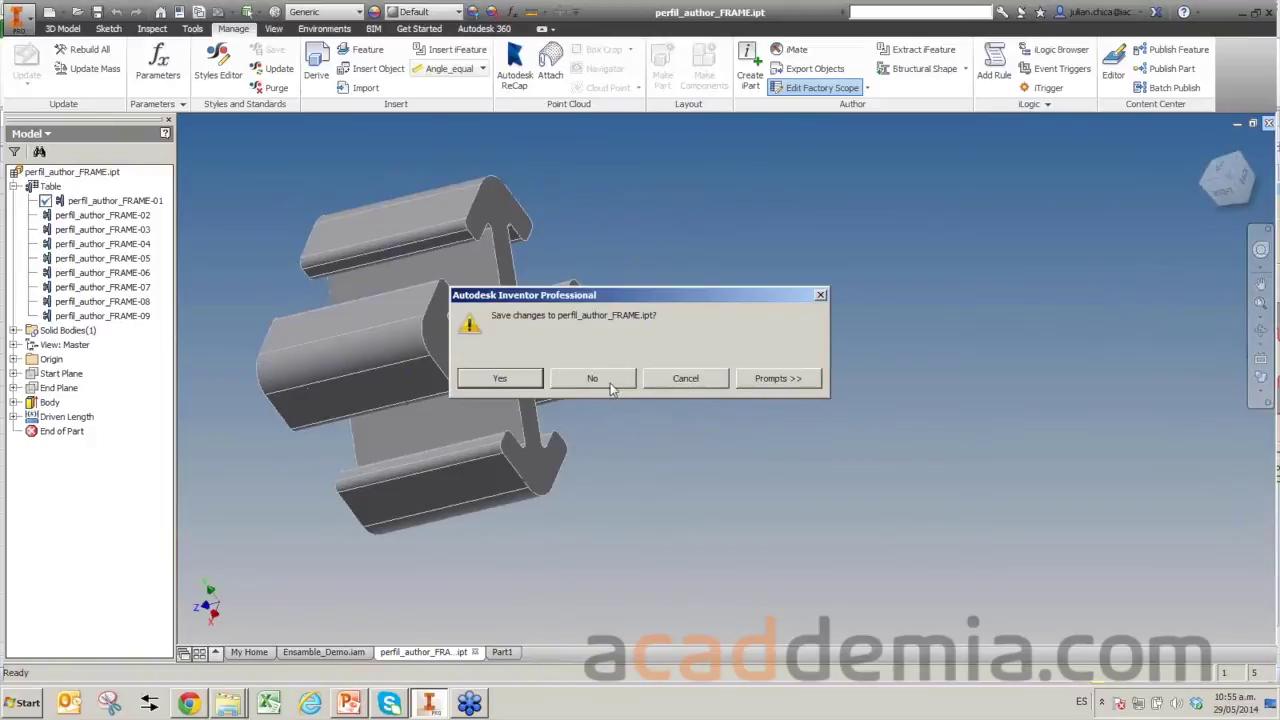
Close the part without saving and pan the Ensamble_Demo frame assembly into view.
left_click(607, 387)
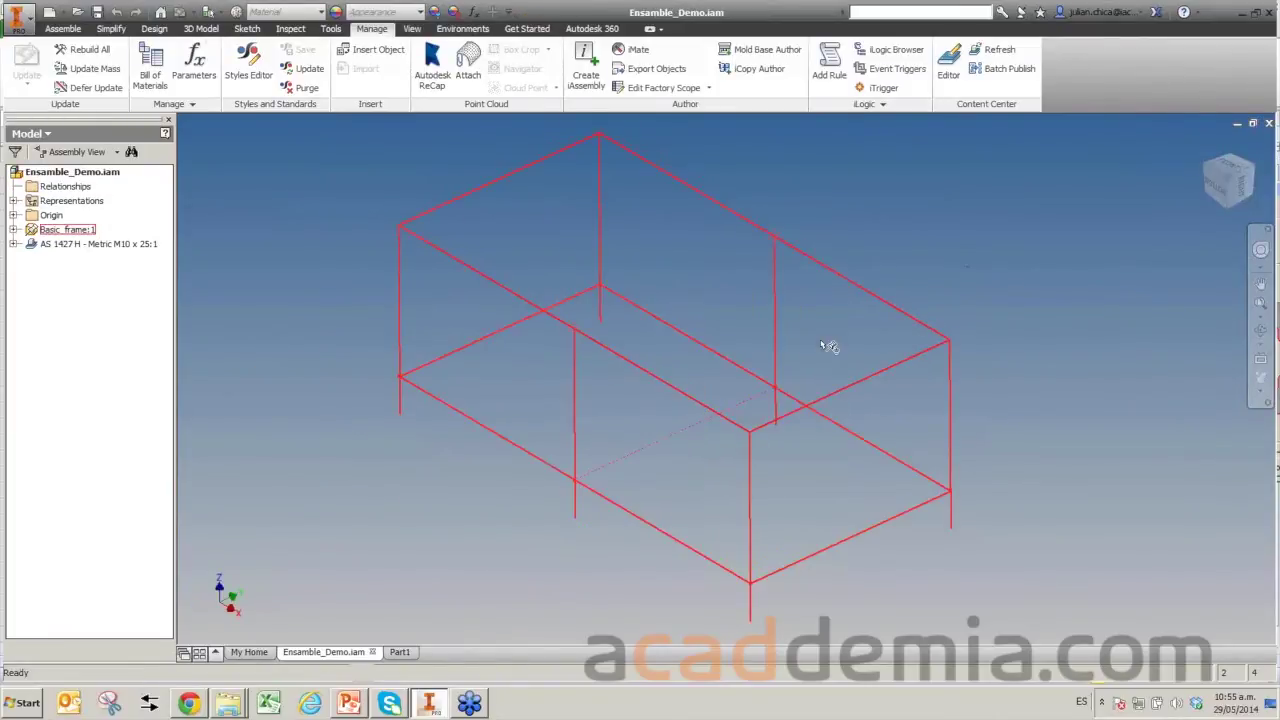
key("F2")
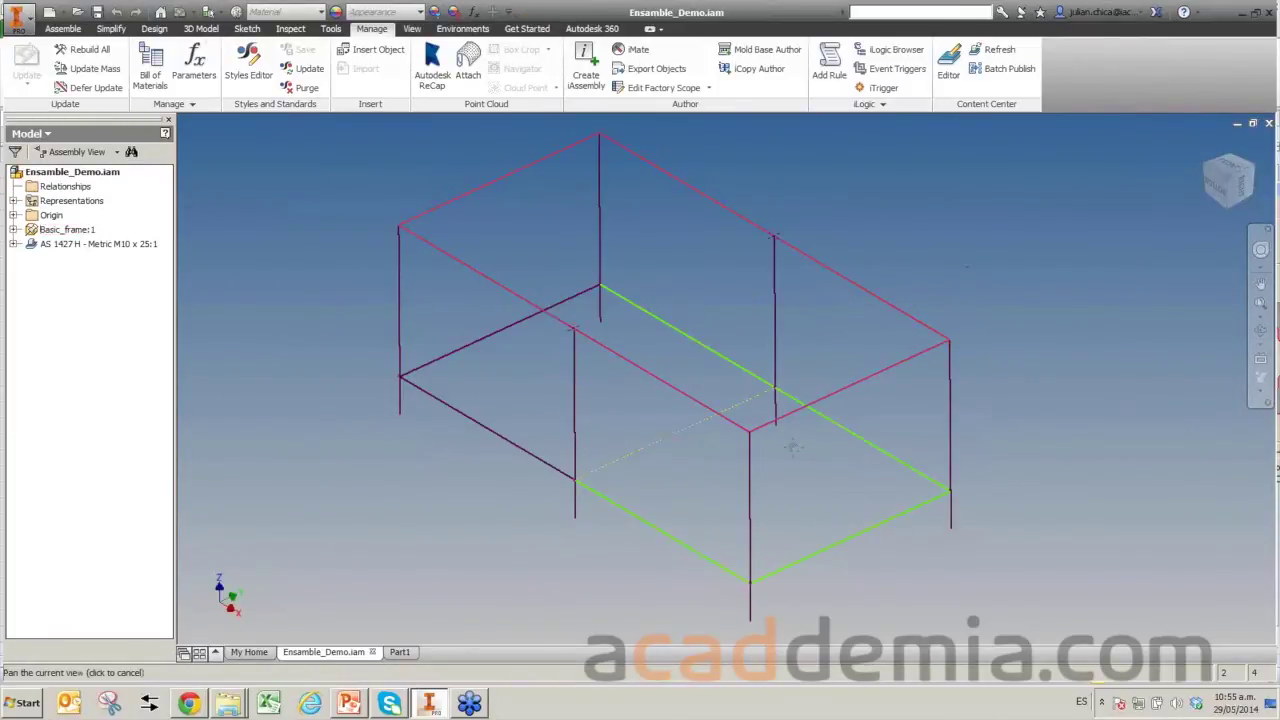
mouse_move(796, 450)
left_mouse_down()
mouse_move(778, 430)
mouse_move(787, 447)
left_mouse_up()
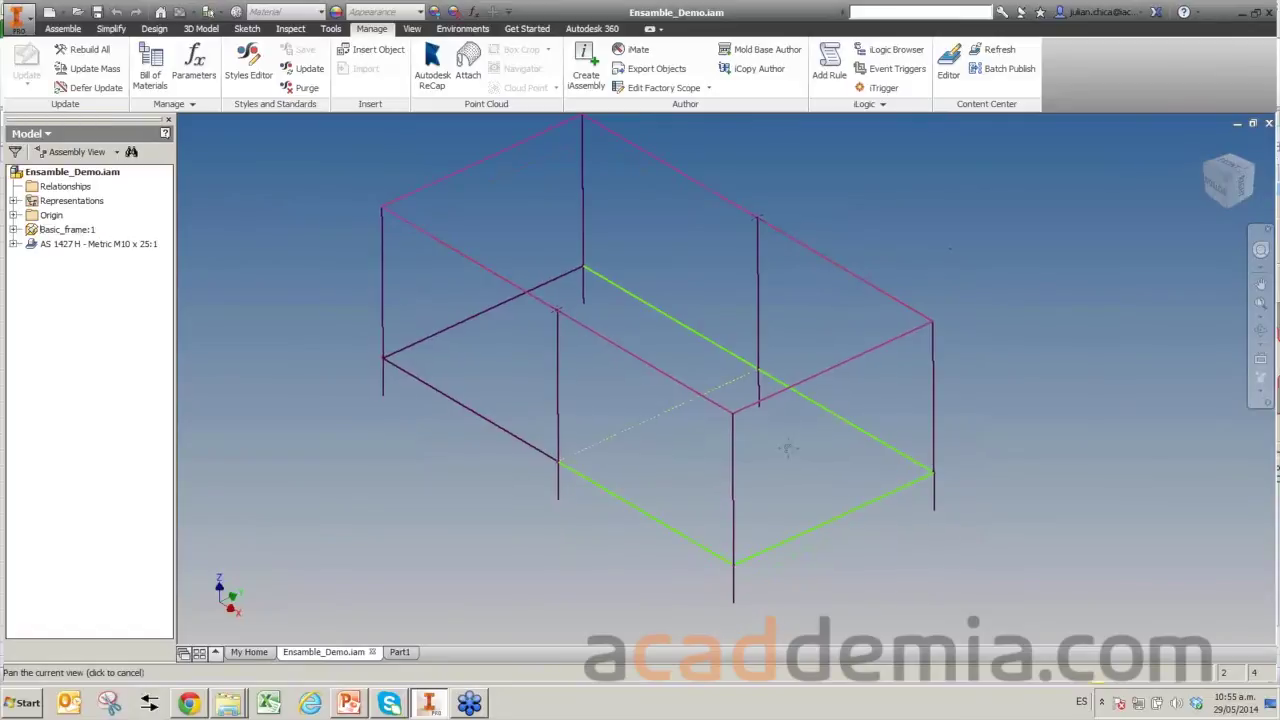
left_click_drag(787, 448, 801, 476)
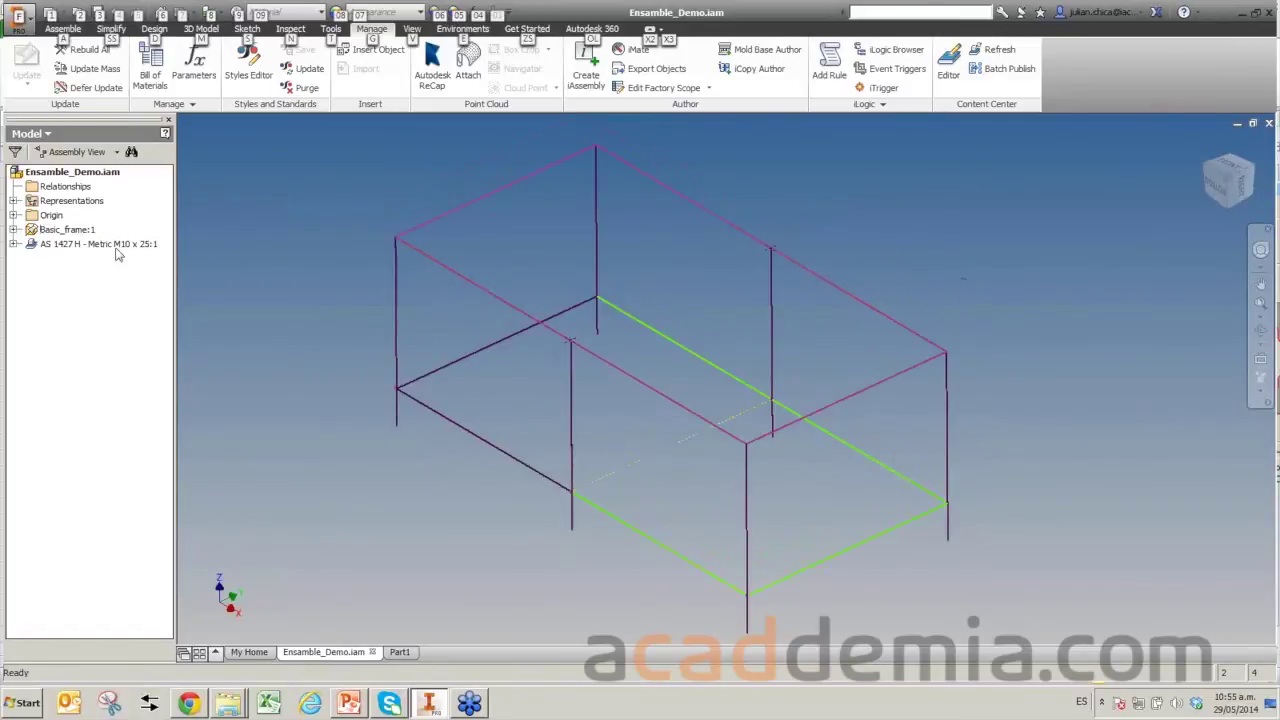
left_click(394, 431)
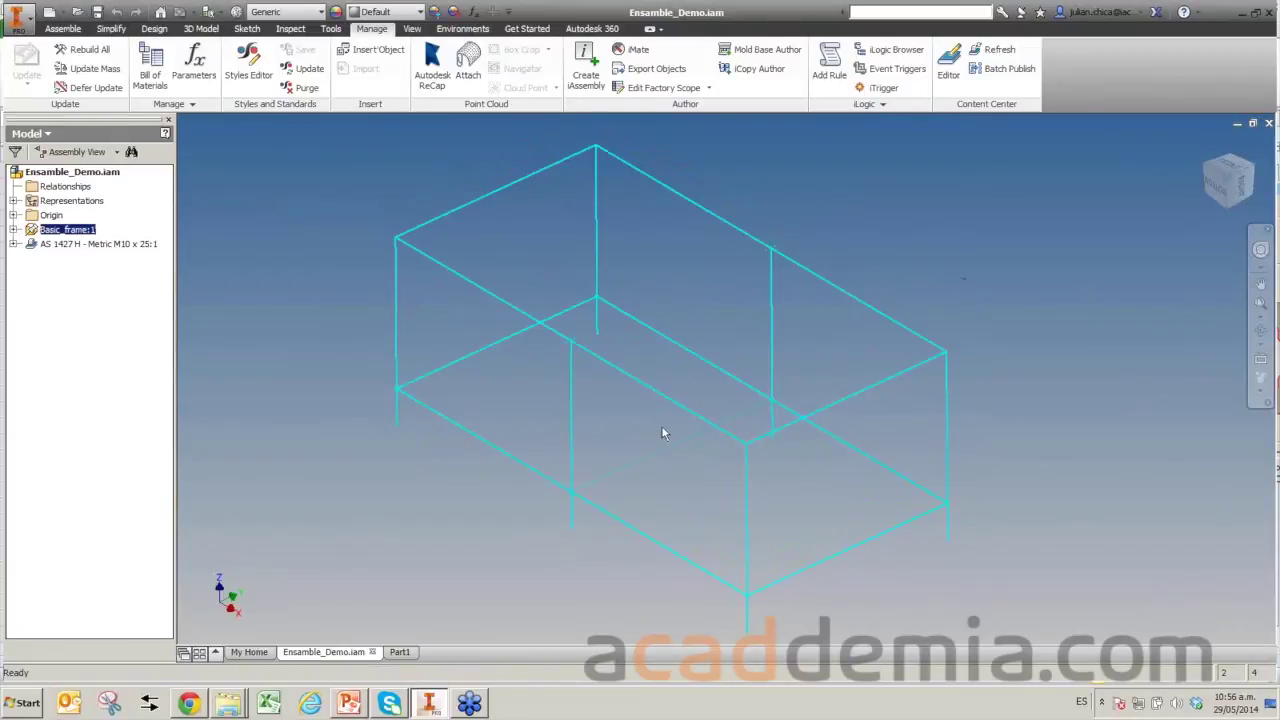
key("F2")
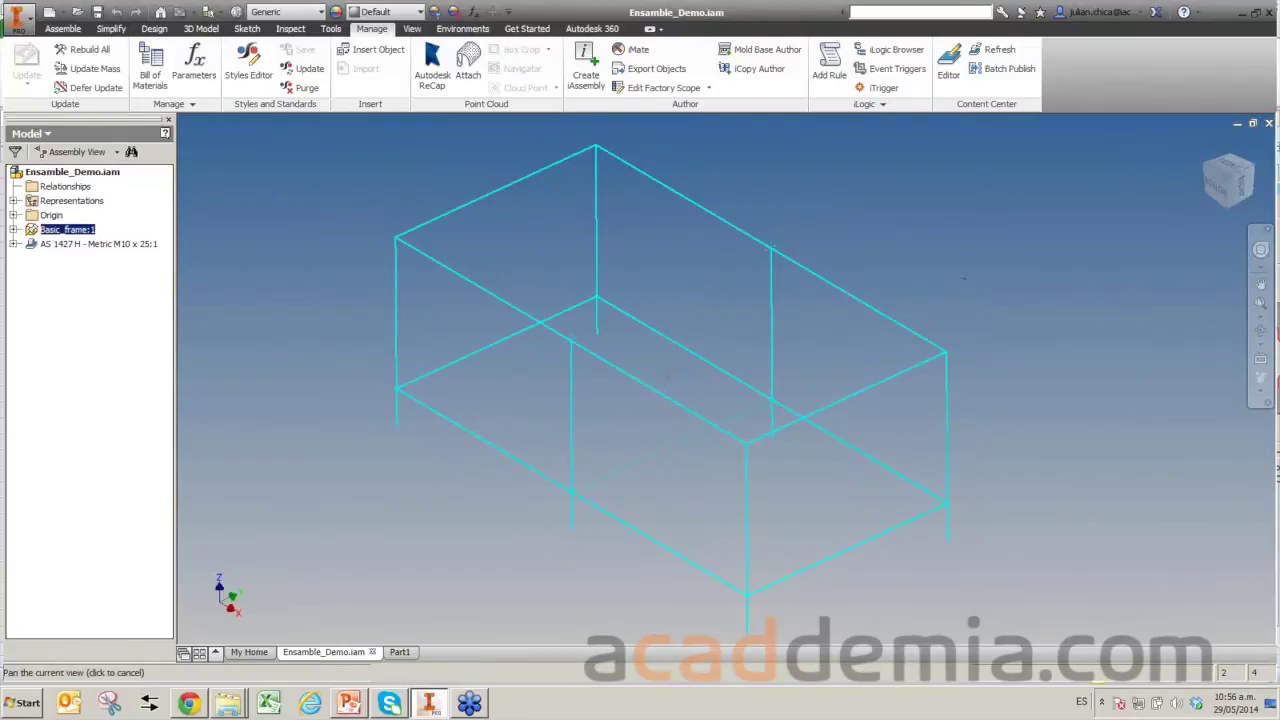
left_click_drag(667, 375, 746, 387)
key("Escape")
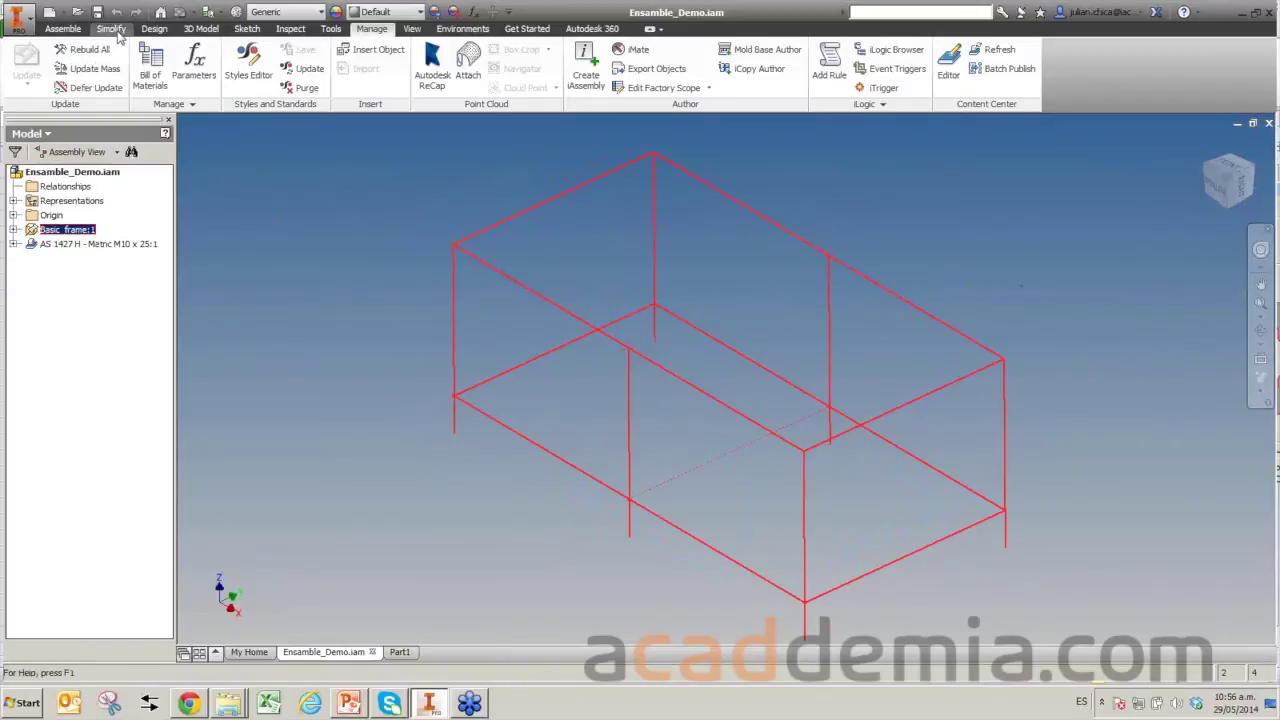
Cancel Insert Frame, then use the right-click menu to open Place from Content Center.
left_click(155, 29)
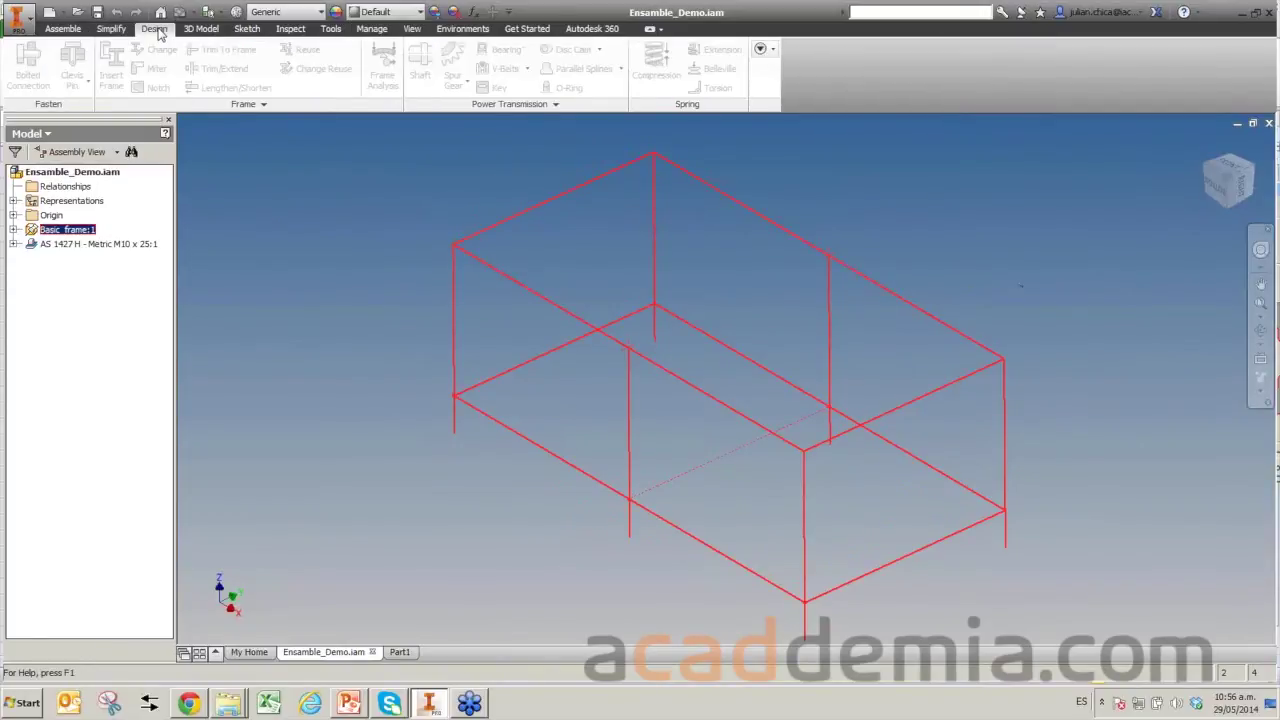
left_click(111, 70)
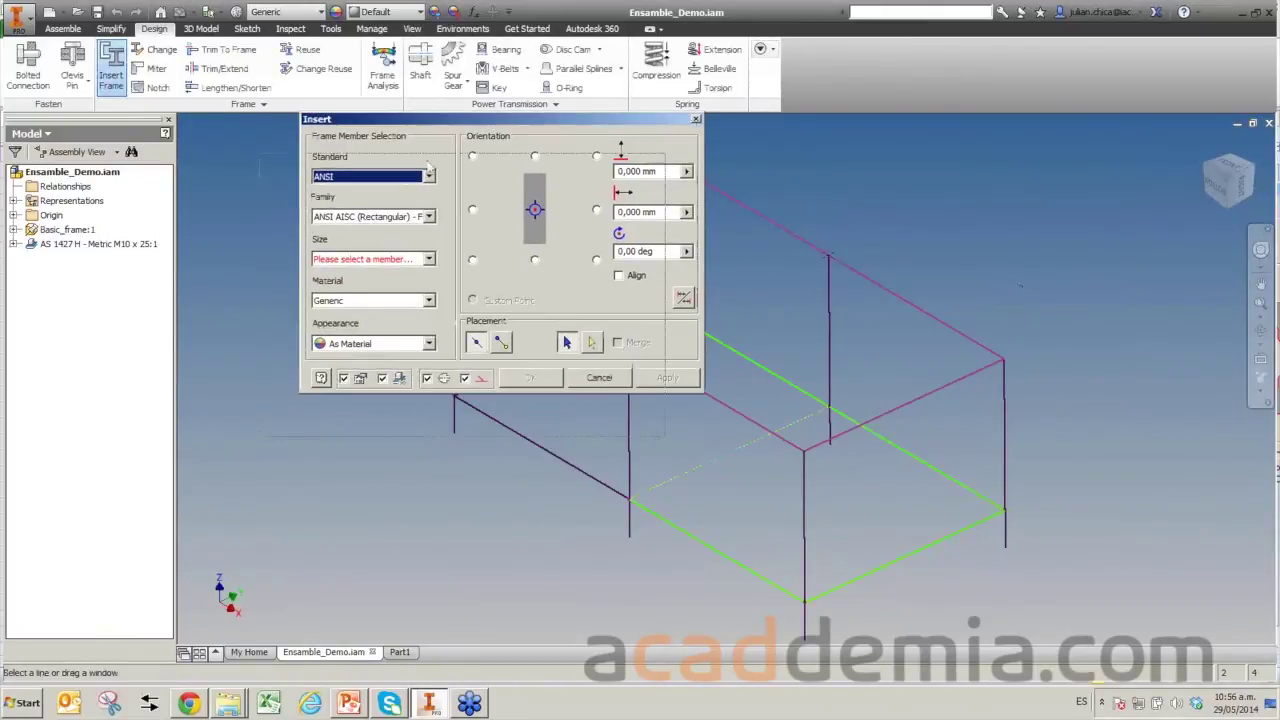
left_click(599, 377)
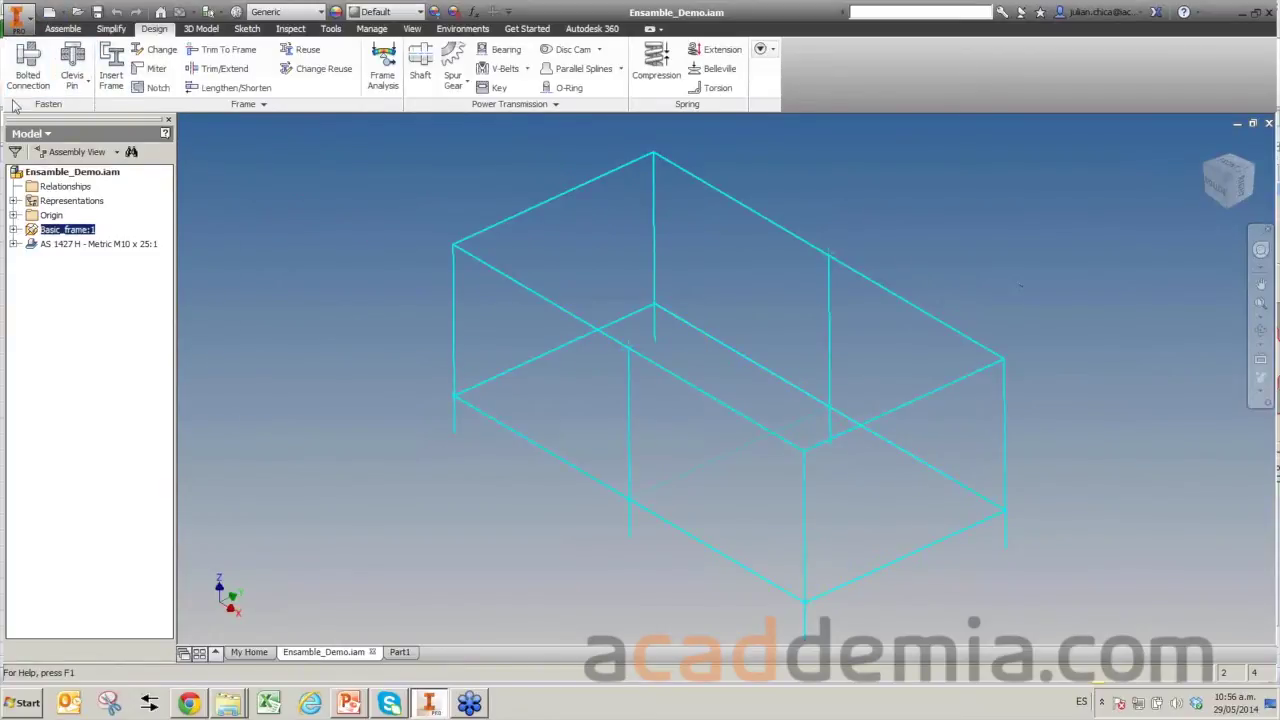
right_click(217, 203)
left_click(277, 221)
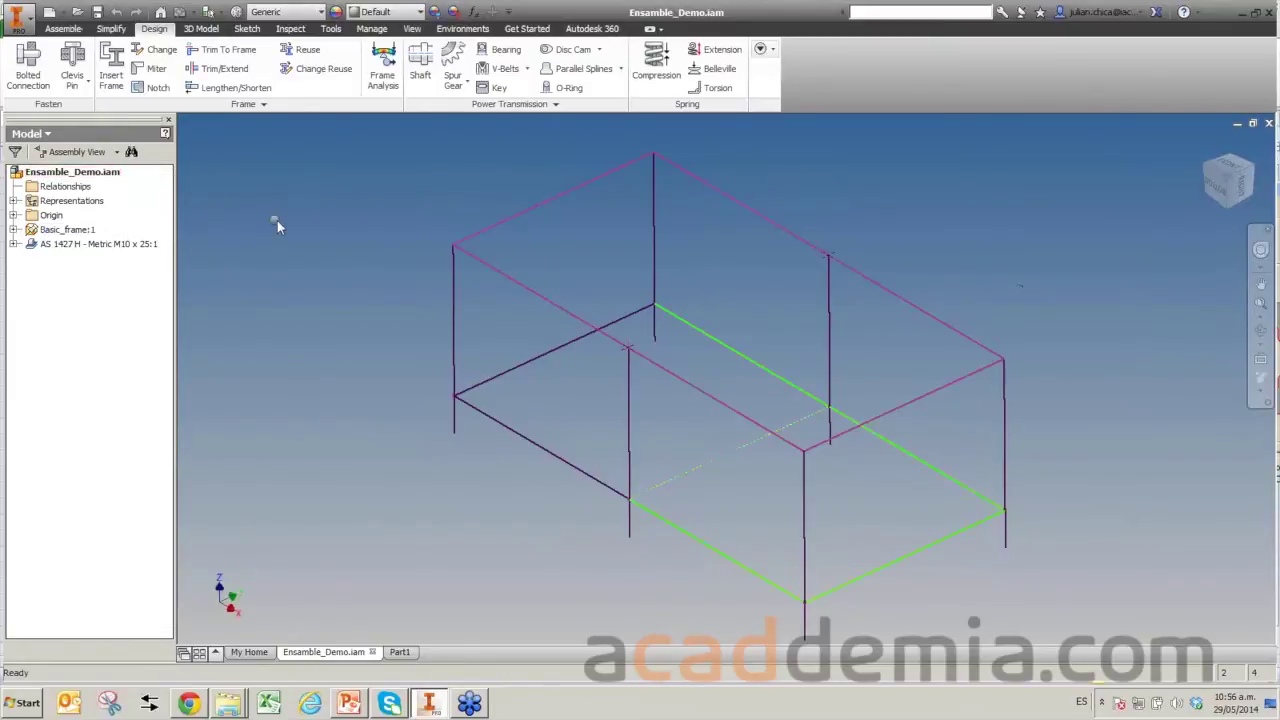
right_click(277, 220)
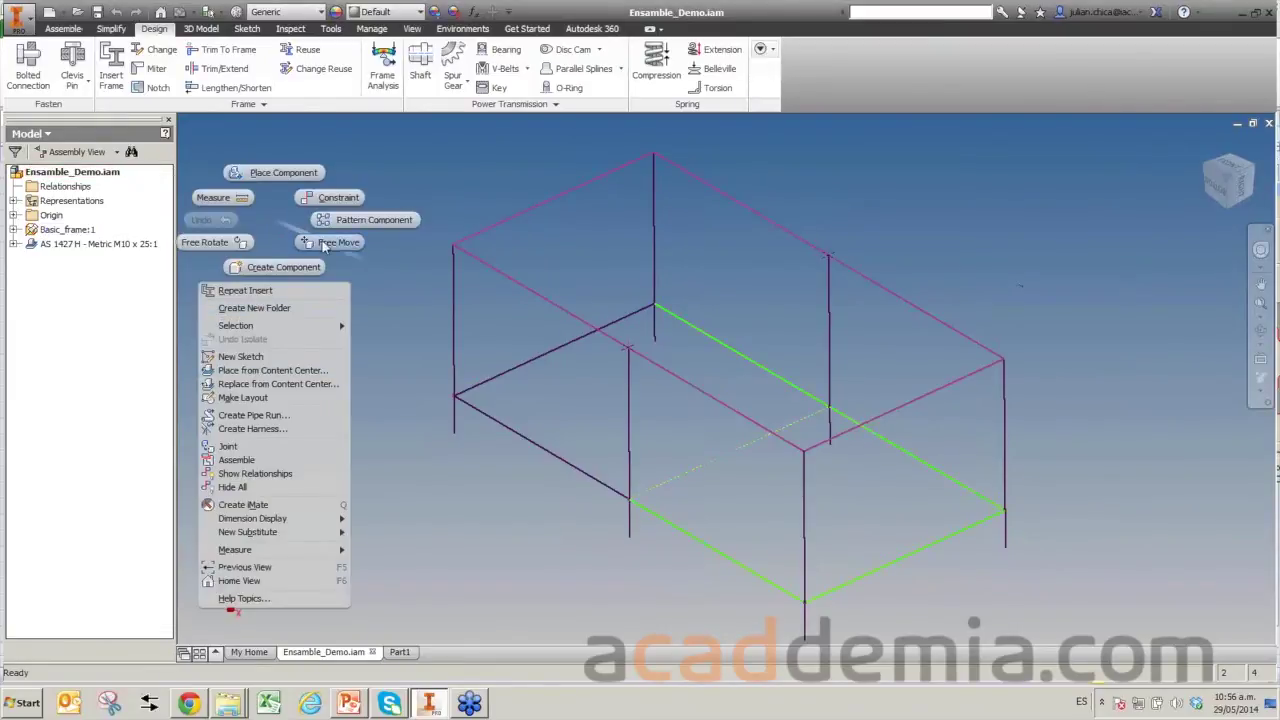
left_click(272, 370)
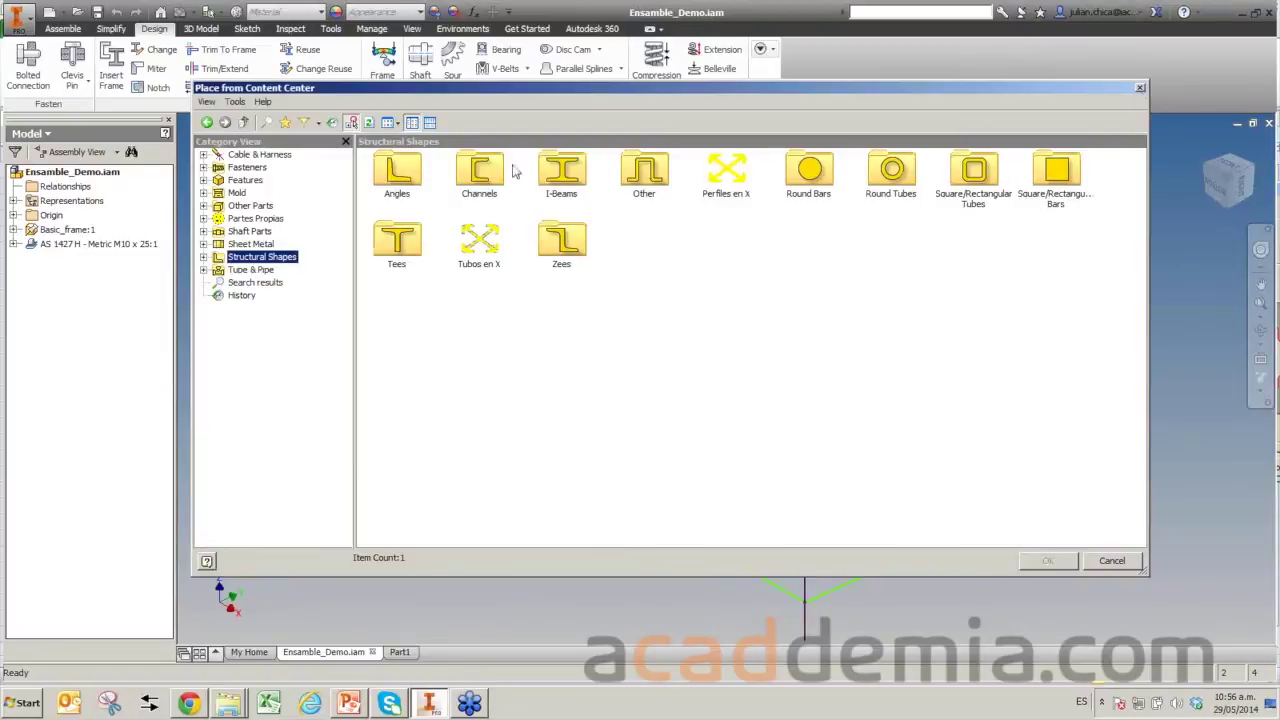
Browse the Structural Shapes standards filter list, then close Place from Content Center.
left_click(318, 124)
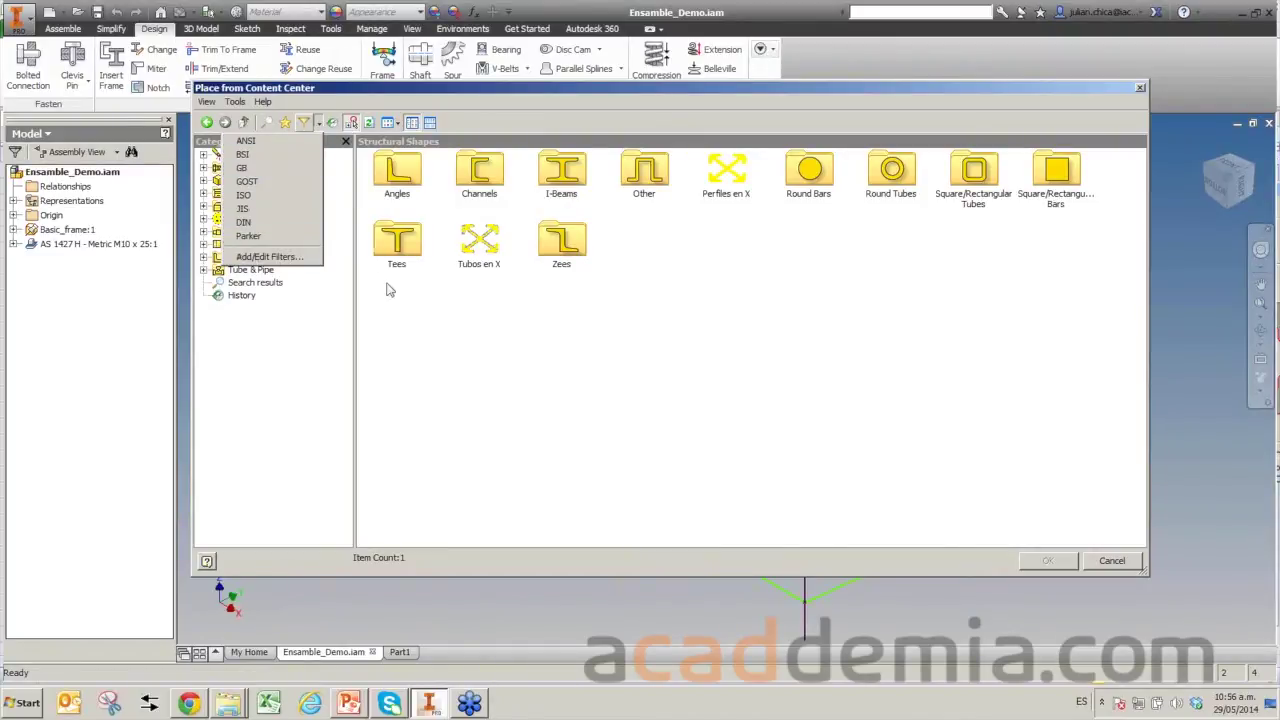
left_click(442, 350)
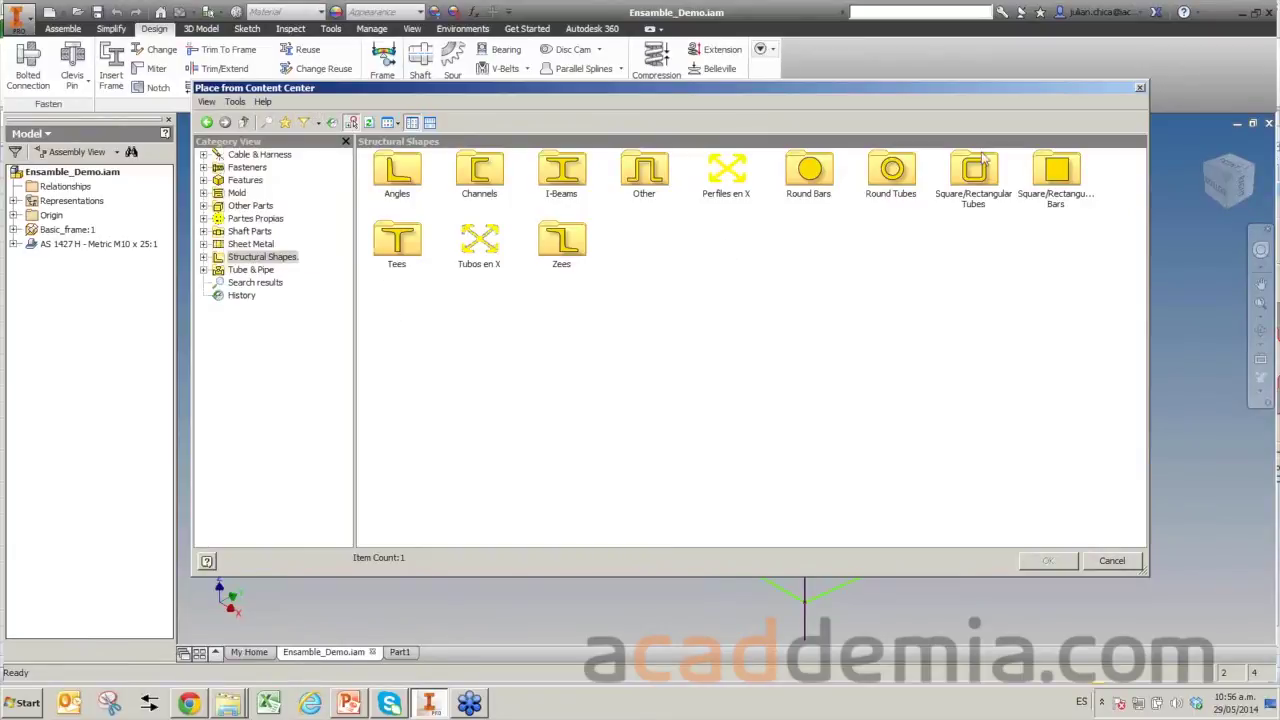
left_click(1140, 87)
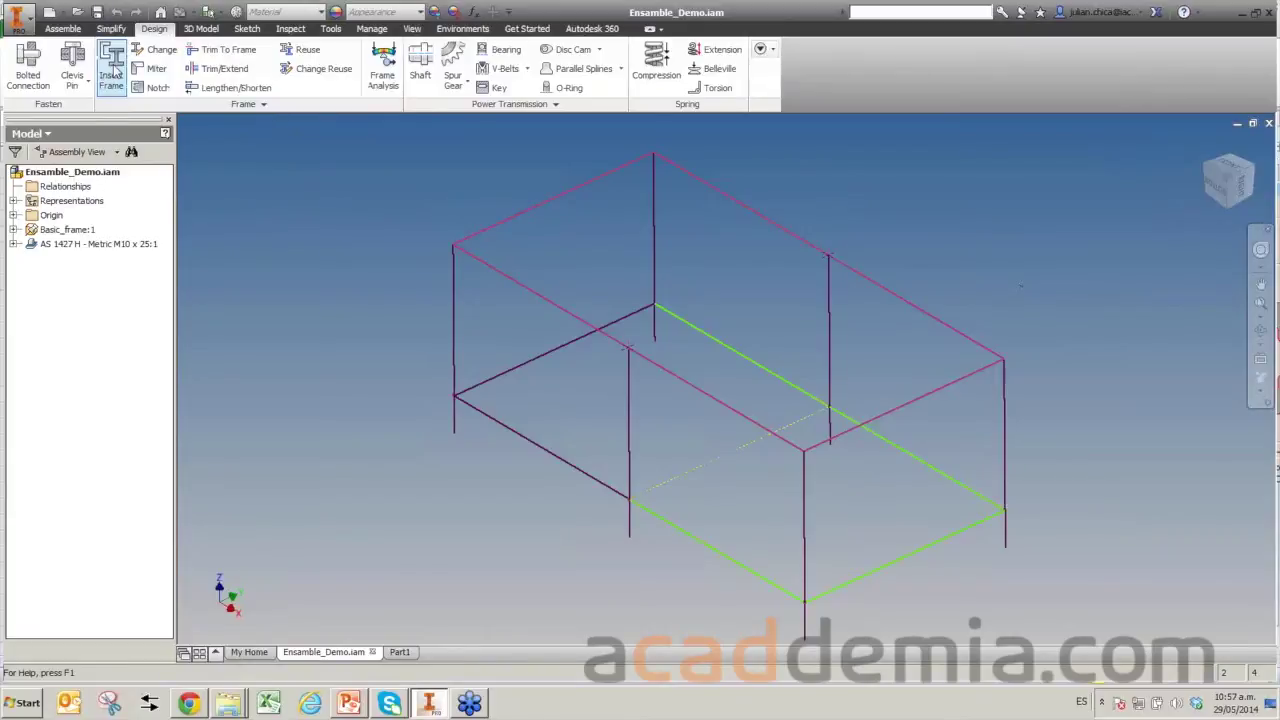
Preview a centred acaddemia X-profile frame member, size FRAME-01, along a top frame edge.
left_click(115, 70)
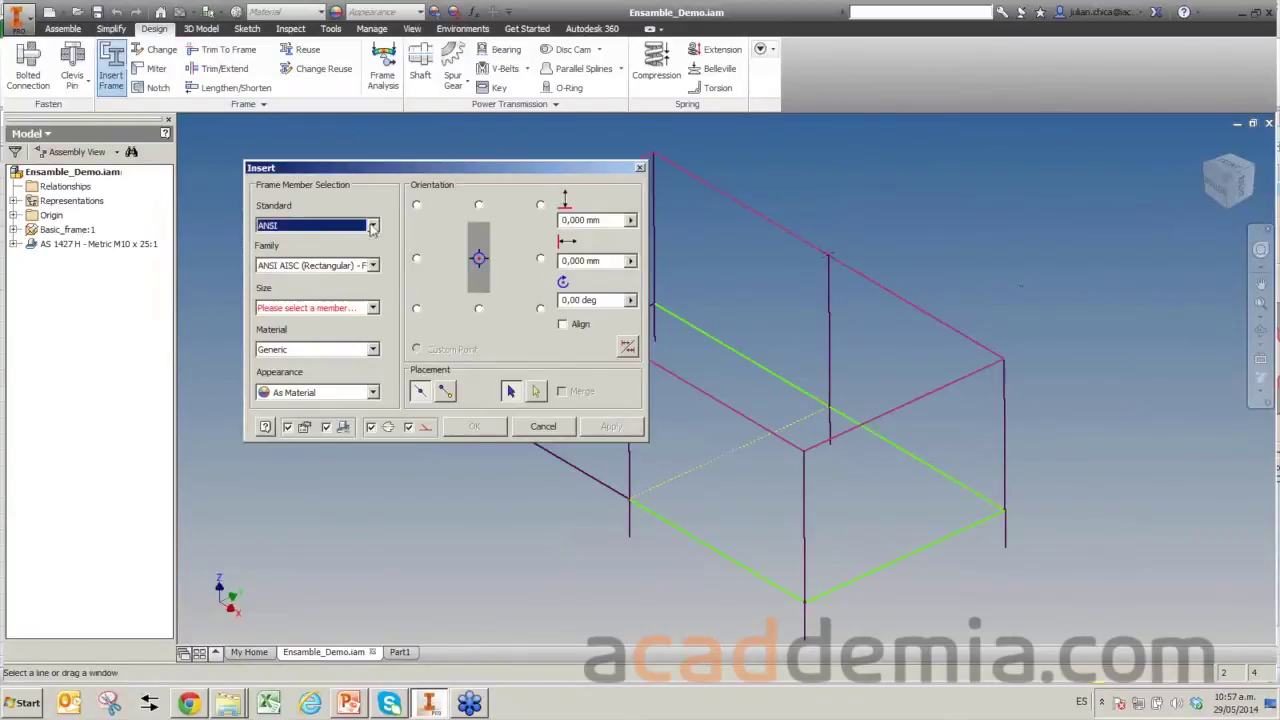
left_click(374, 227)
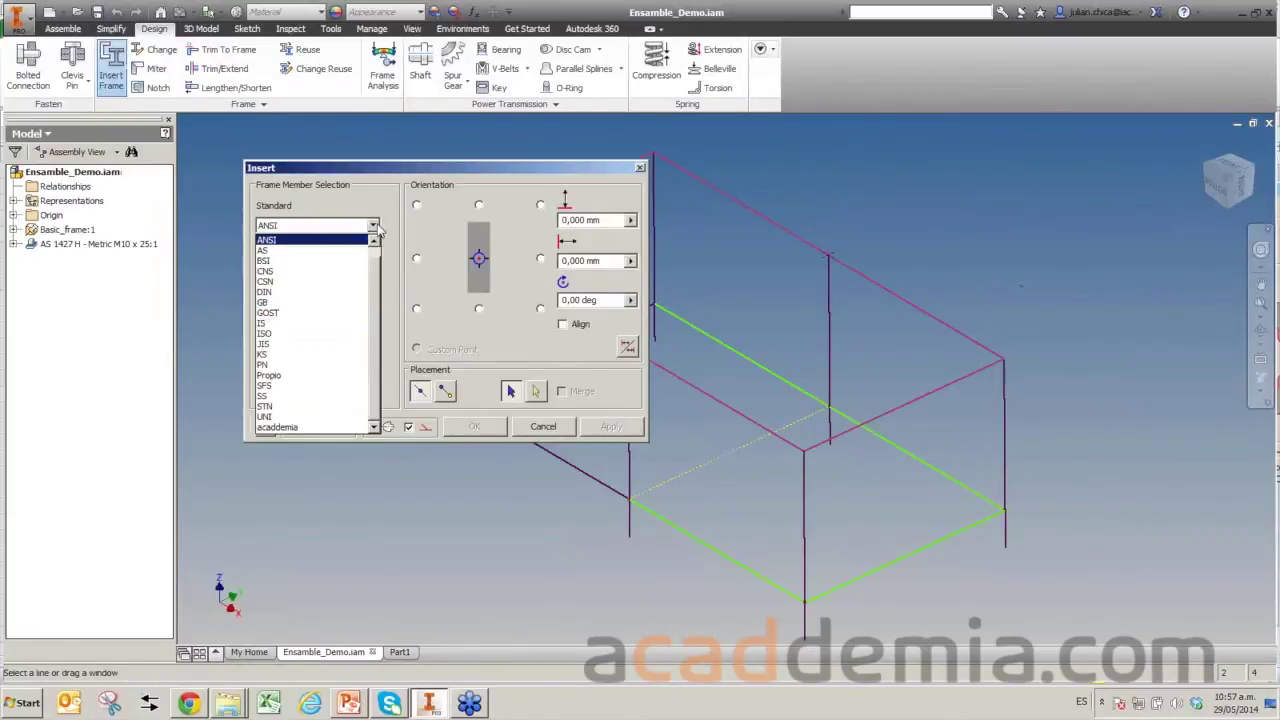
left_click(298, 430)
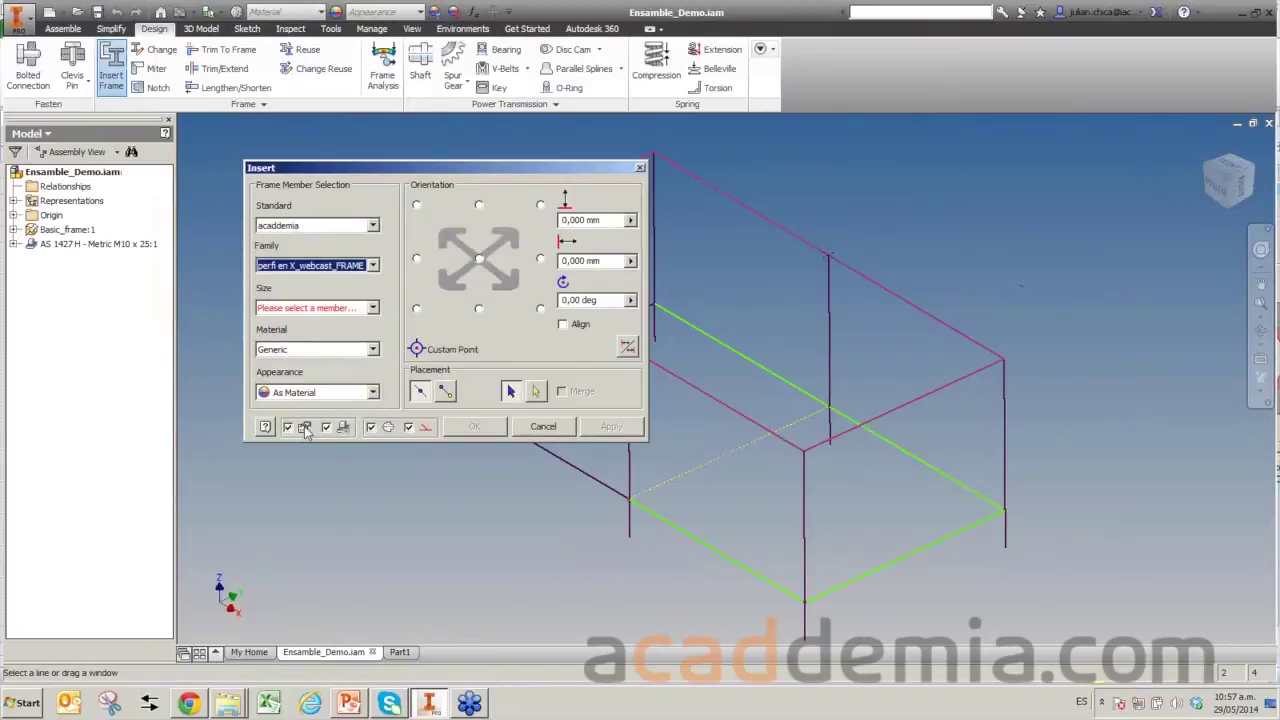
left_click(372, 265)
left_click(374, 272)
left_click(372, 309)
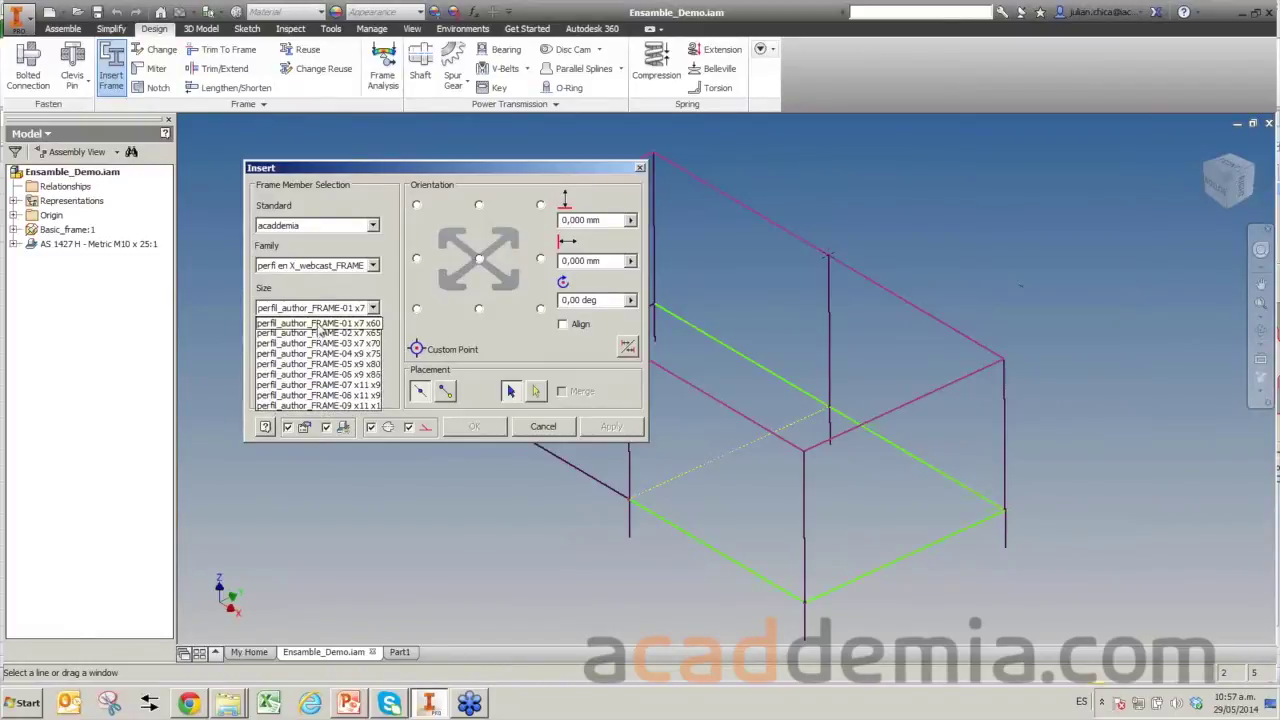
left_click(328, 323)
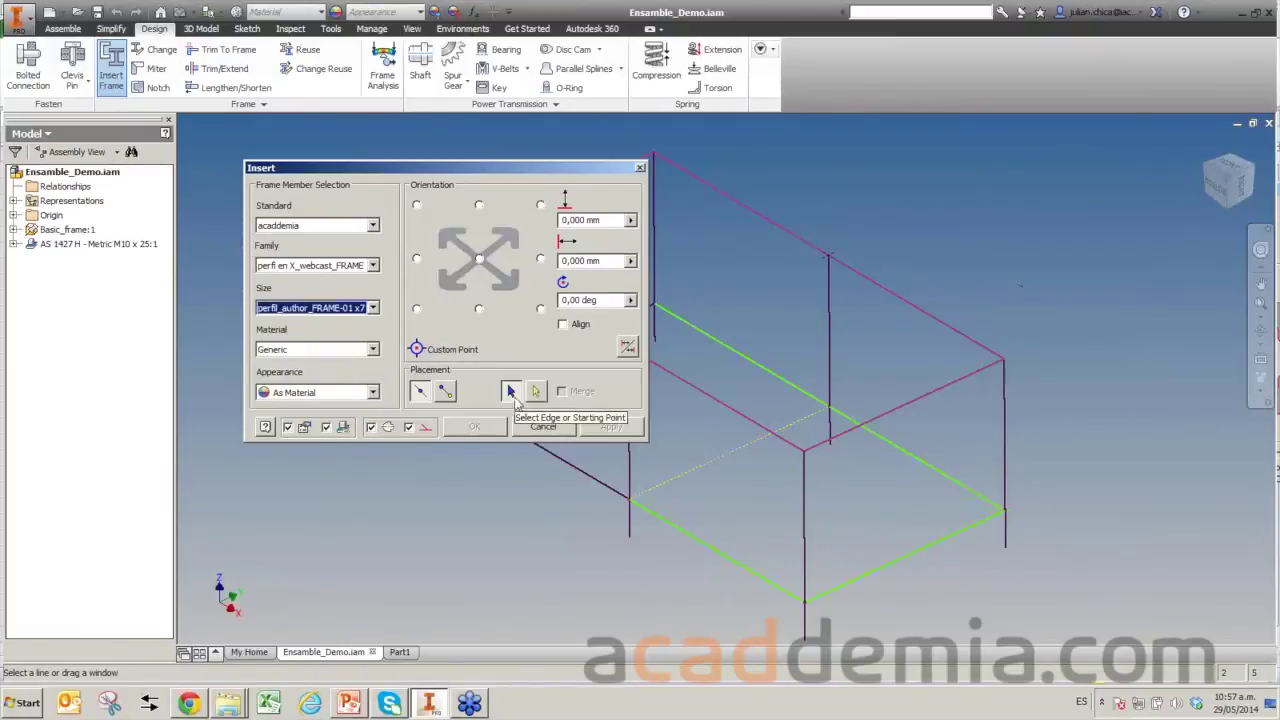
left_click(479, 259)
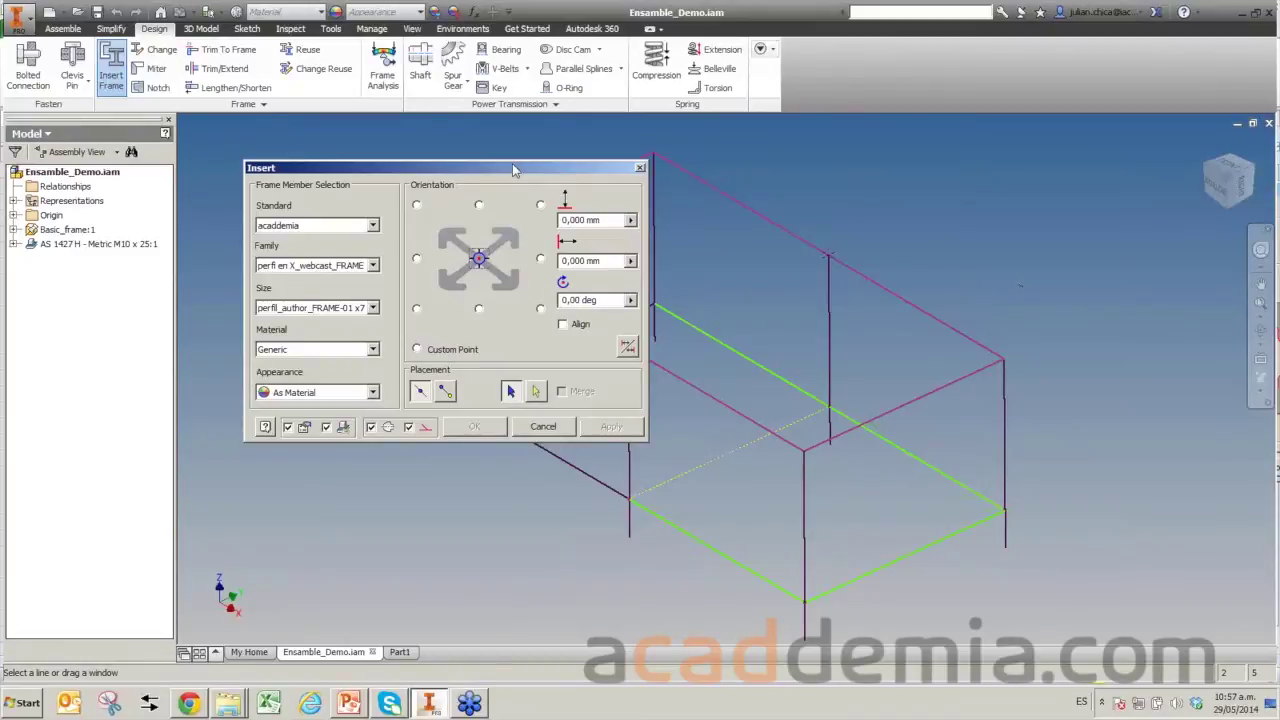
left_click_drag(507, 163, 329, 171)
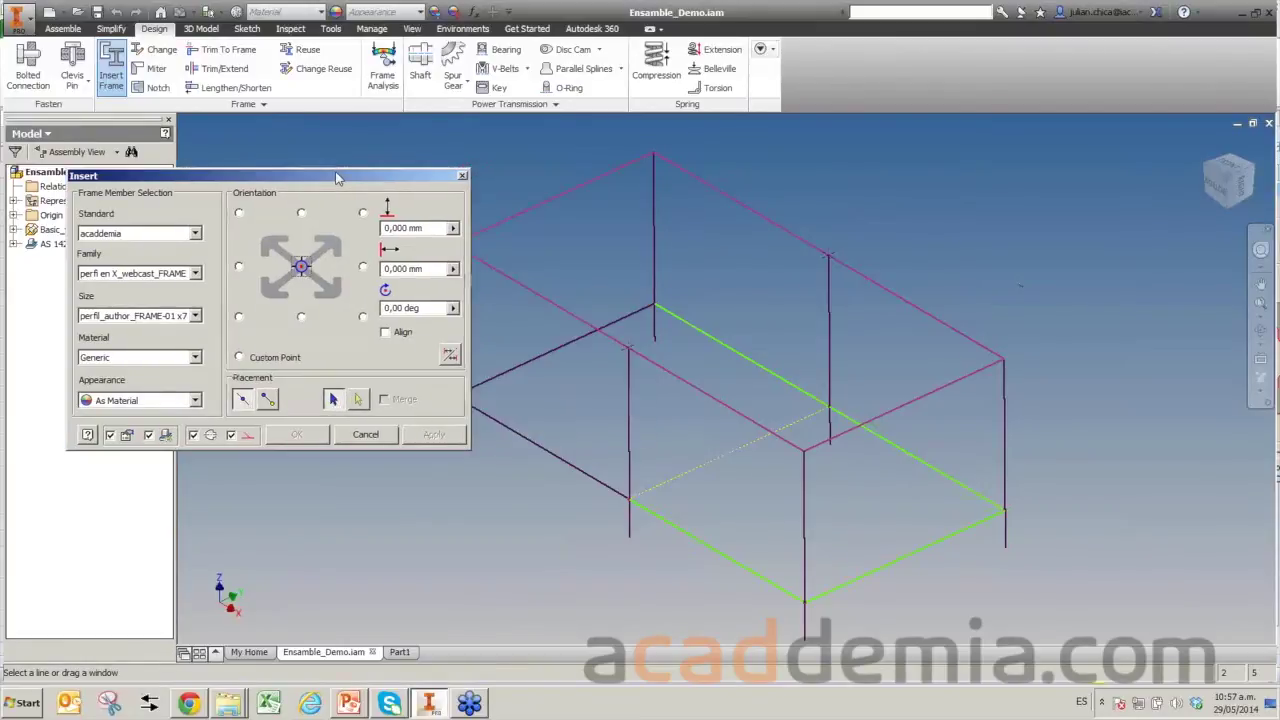
middle_click_drag(700, 400, 761, 378)
left_click(800, 350)
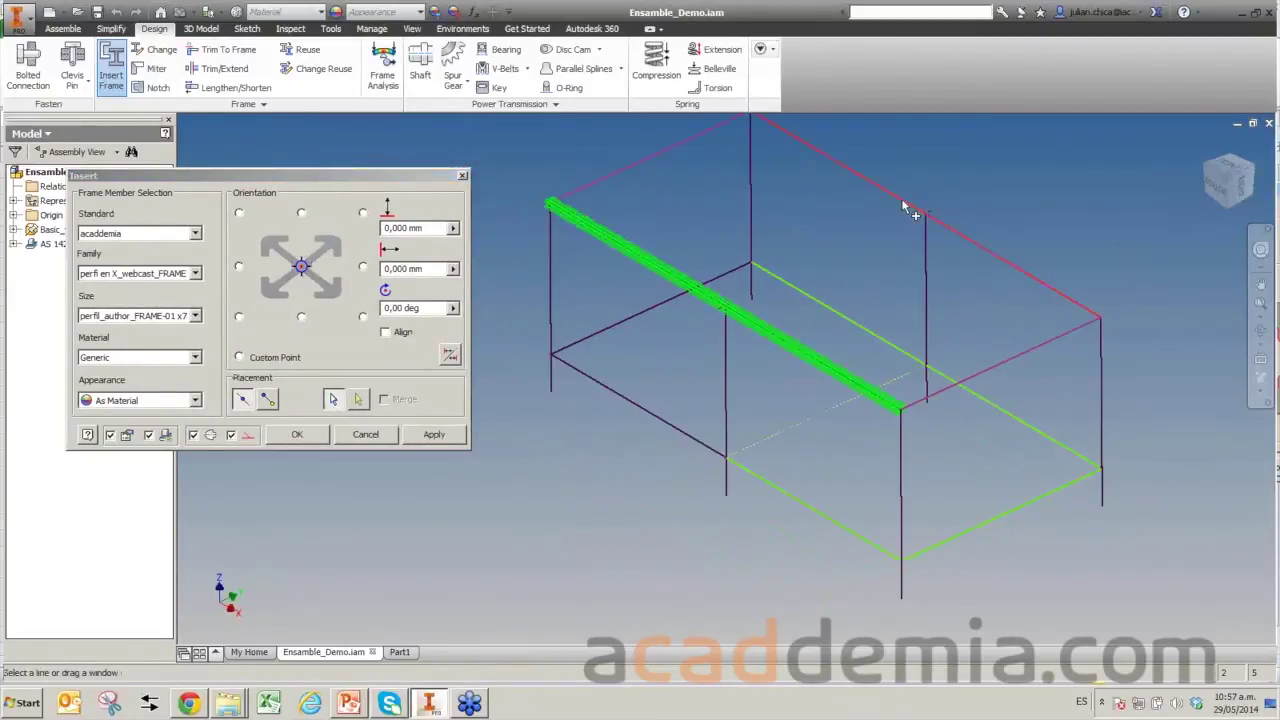
Pick another top edge of the frame skeleton for an acaddemia member.
left_click(908, 206)
scroll(819, 400, "up", 3)
scroll(819, 405, "down", 3)
scroll(819, 408, "down", 3)
scroll(818, 405, "down", 3)
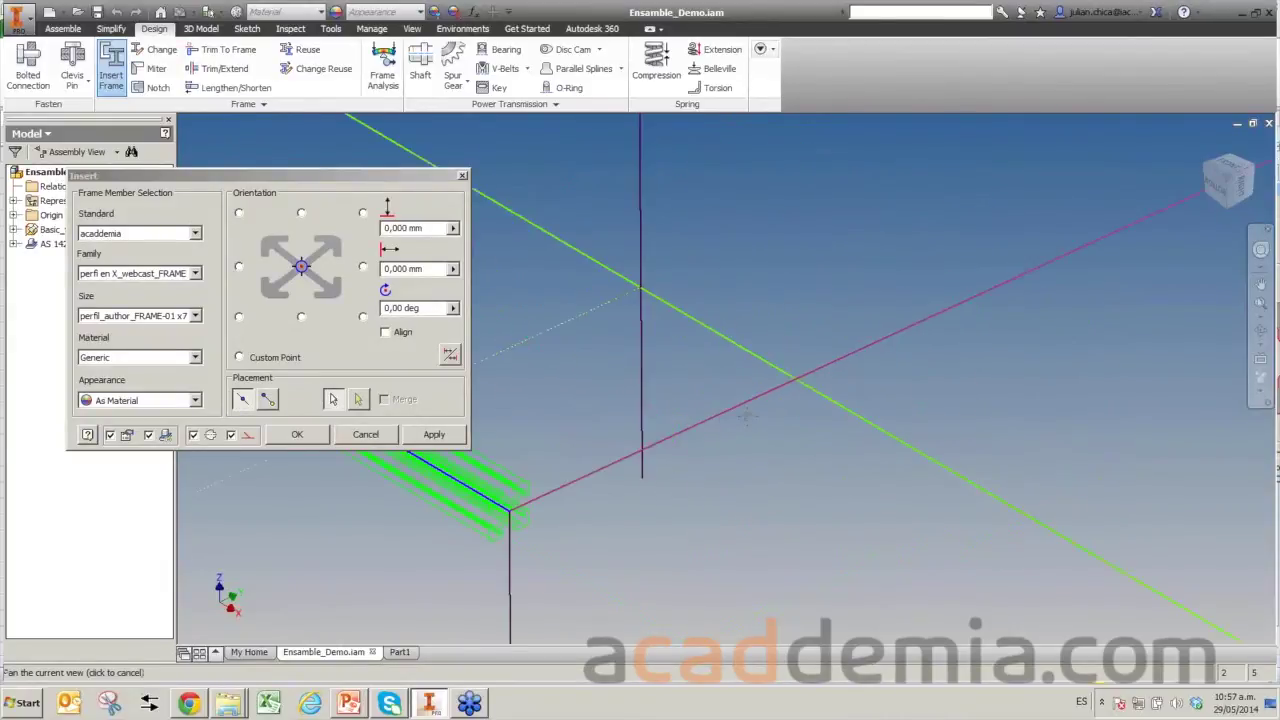
scroll(813, 377, "up", 2)
scroll(813, 377, "up", 3)
Change the profile size from FRAME-04 through FRAME-07 to FRAME-09.
left_click(195, 315)
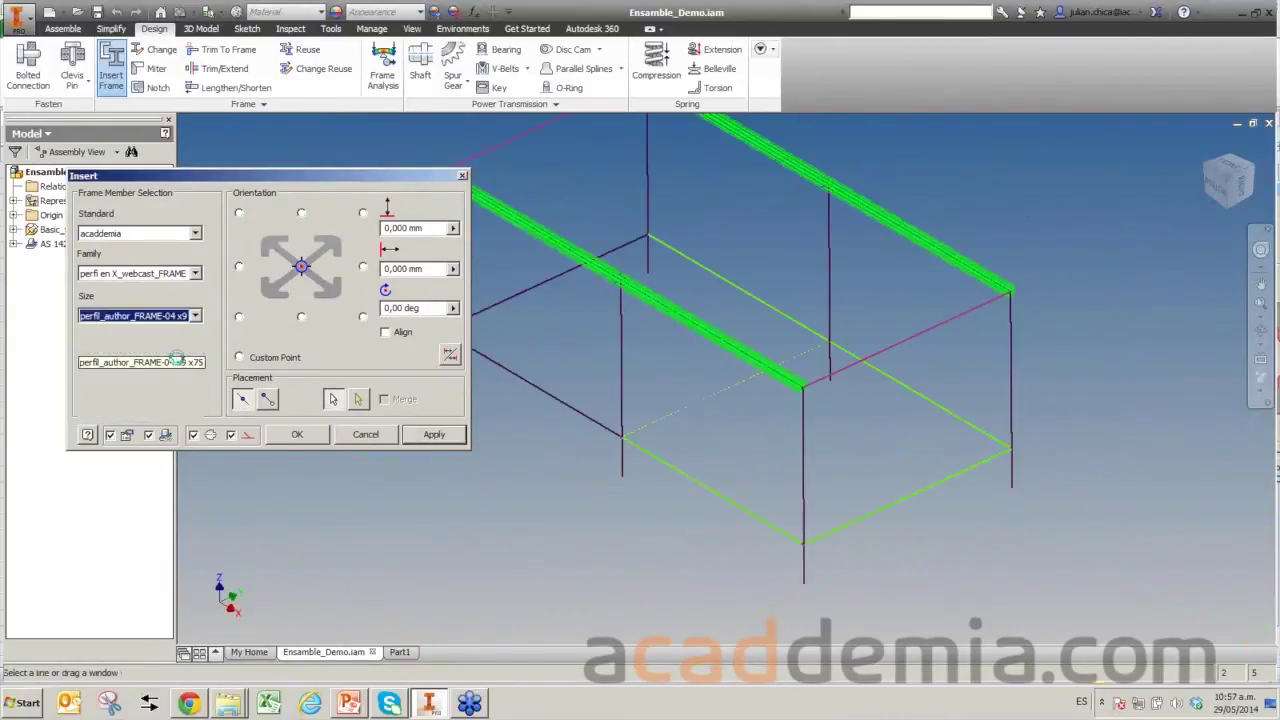
left_click(178, 365)
left_click(195, 315)
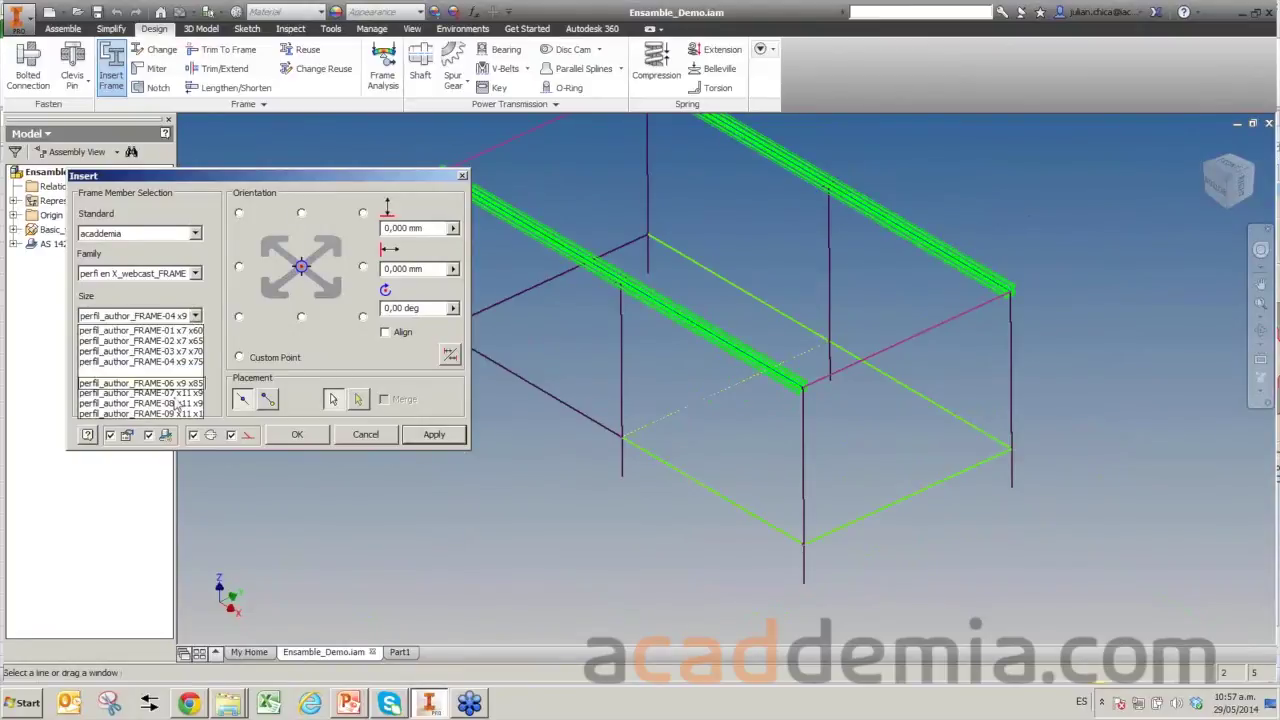
left_click(172, 397)
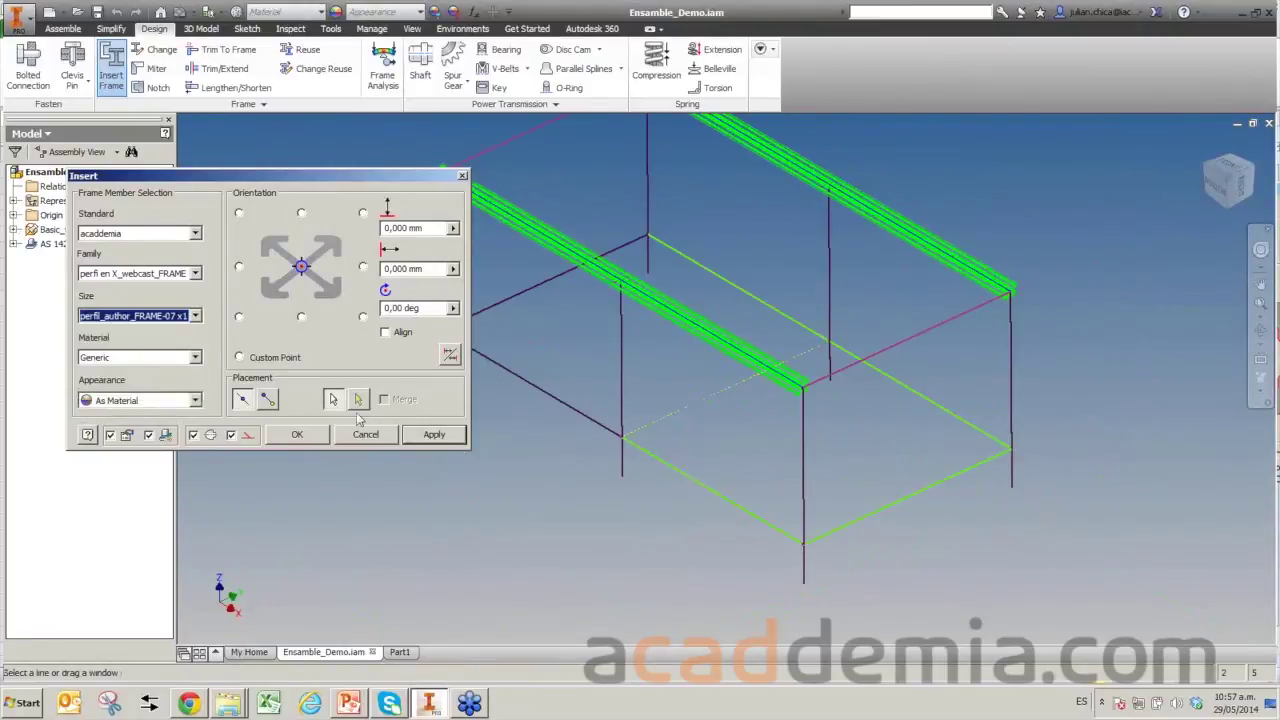
left_click(195, 315)
left_click(174, 418)
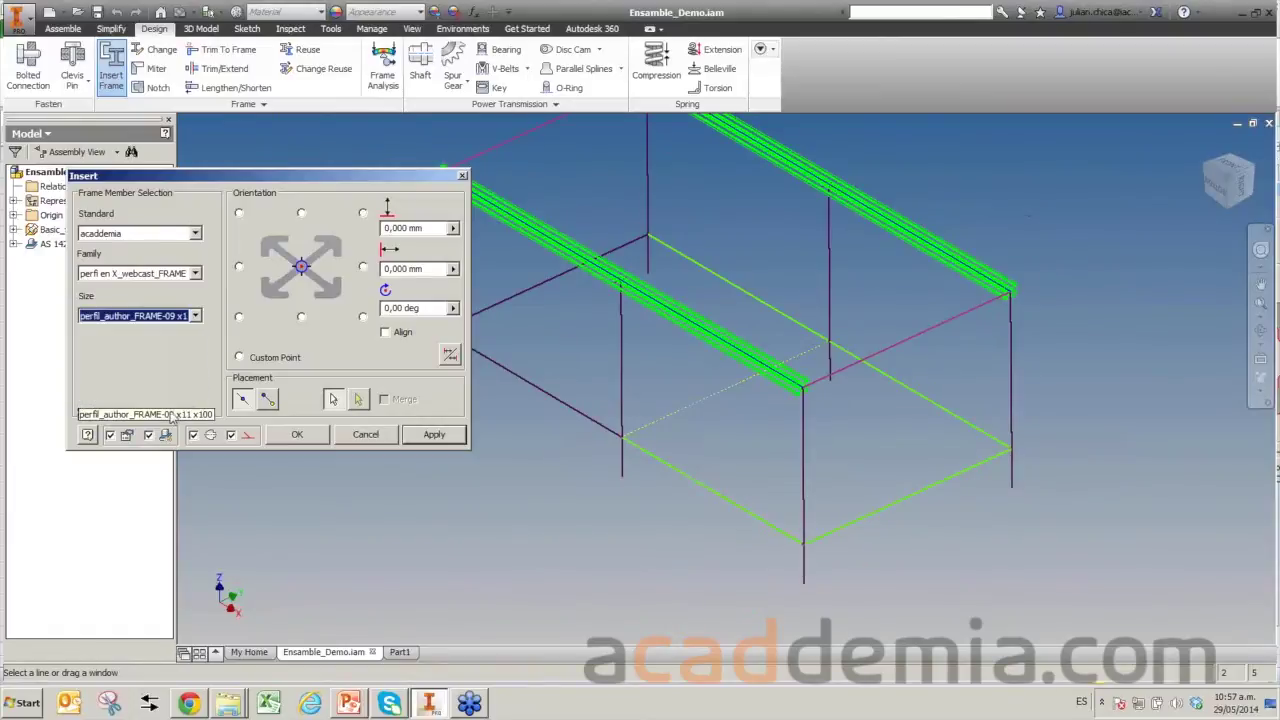
Add a member on the red top edge and apply, accepting the frame file and member names.
middle_click(503, 333)
middle_click_drag(803, 389, 859, 389)
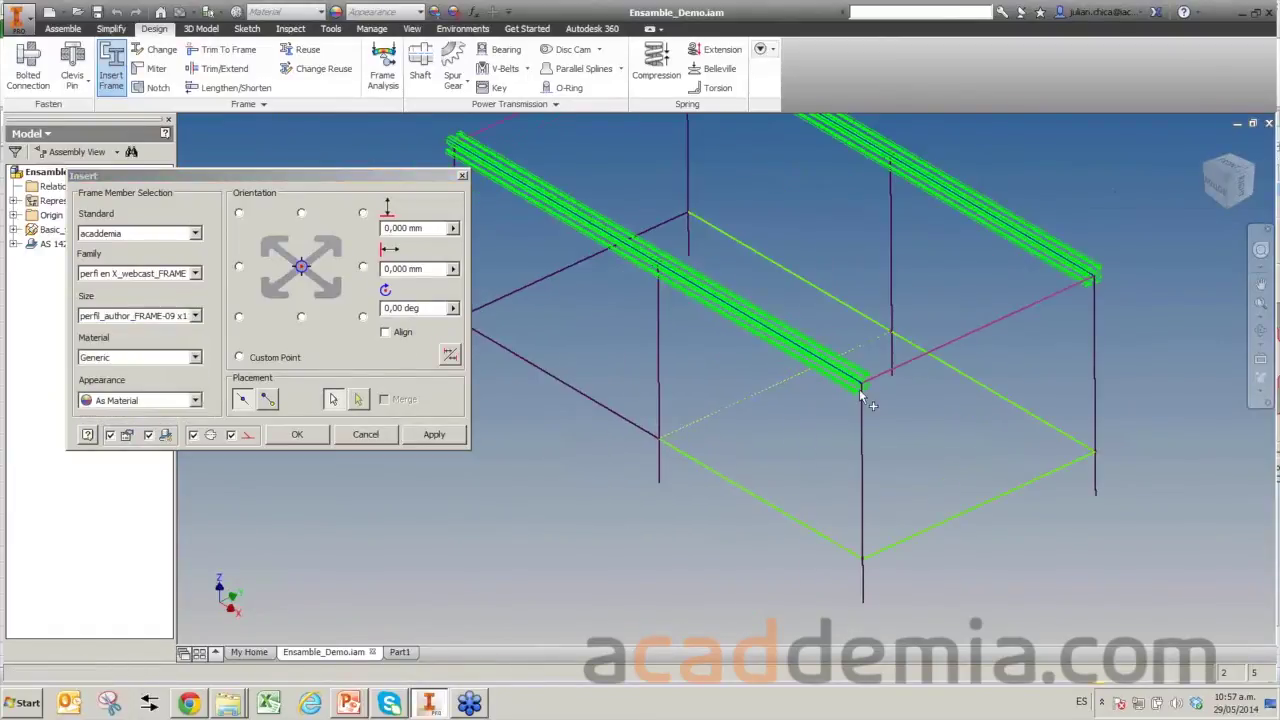
scroll(859, 389, "down", 2)
scroll(859, 389, "down", 2)
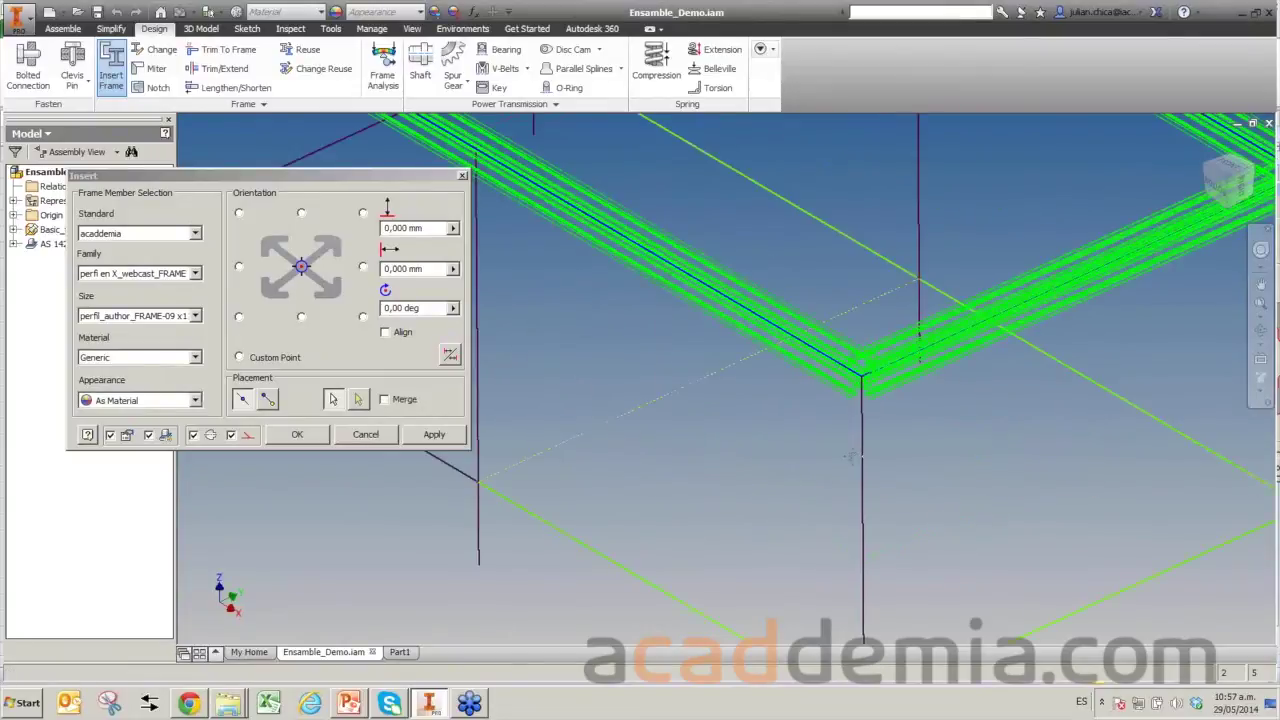
mouse_move(851, 456)
middle_mouse_down()
mouse_move(846, 610)
mouse_move(773, 631)
middle_mouse_up()
left_click(613, 192)
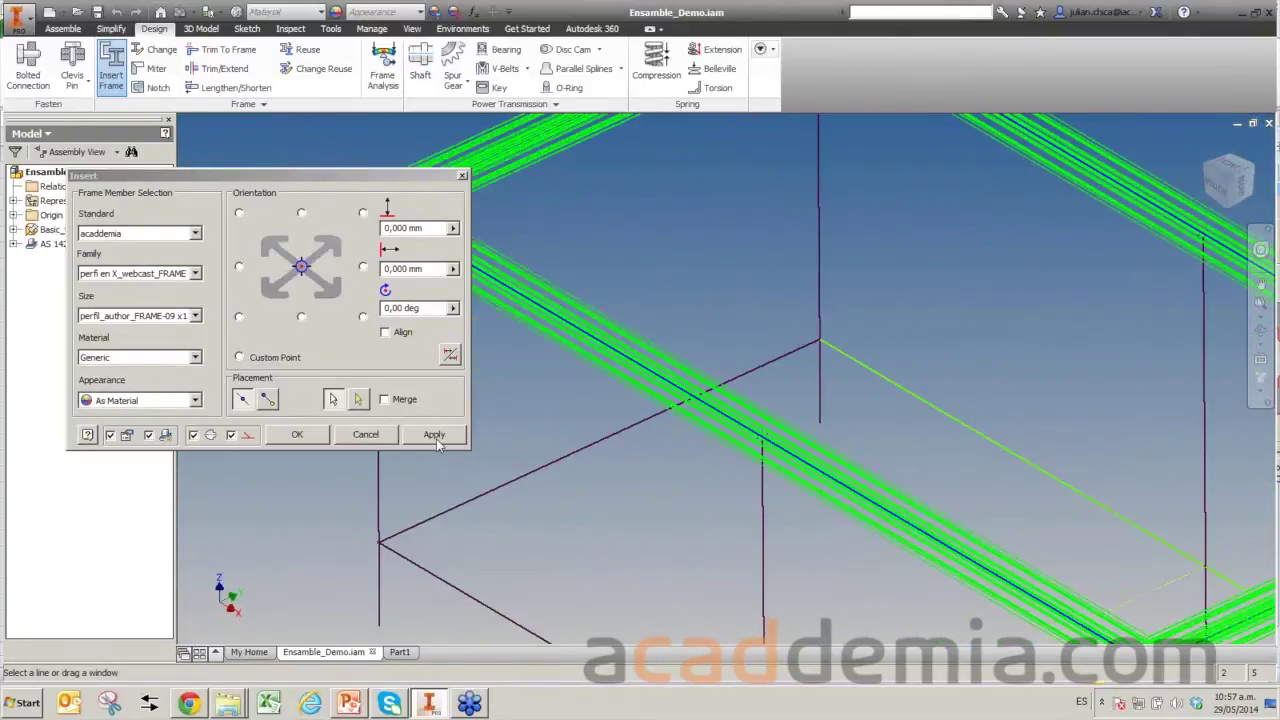
left_click(297, 434)
left_click(345, 318)
left_click(568, 391)
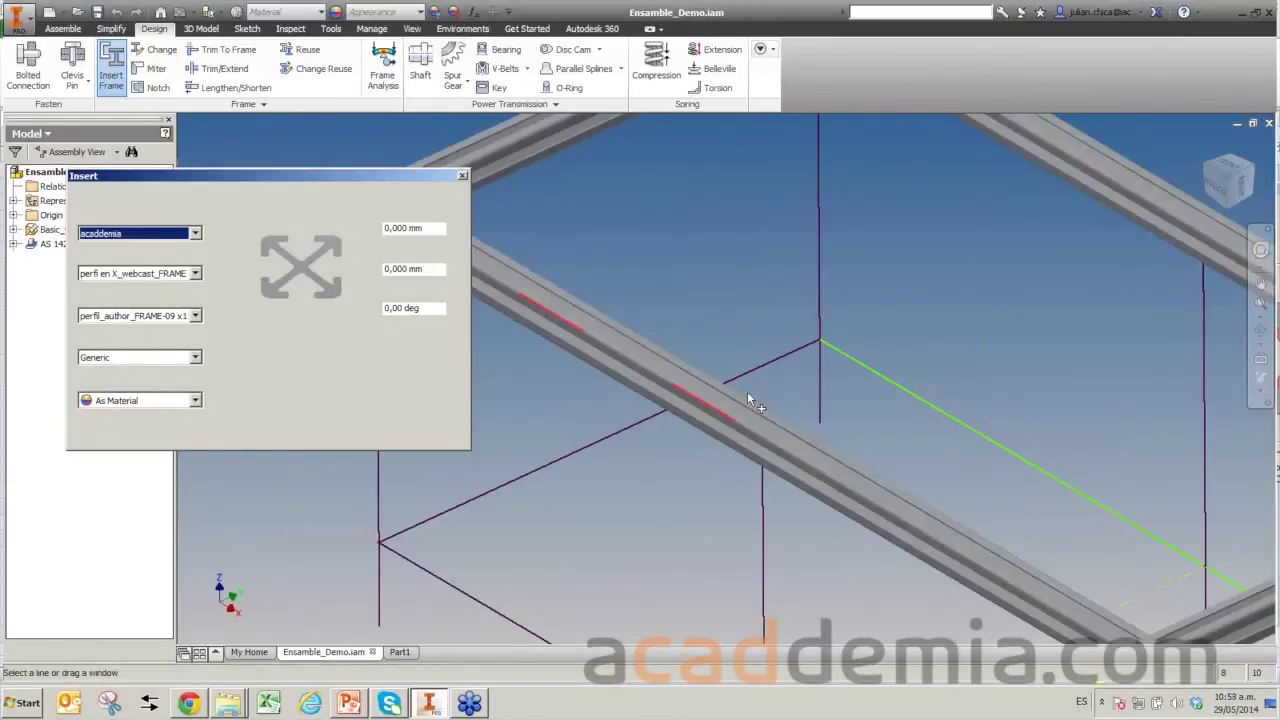
Finish inserting frame members, leaving four FRAME-09 members as Frame0001:1.
scroll(747, 391, "up", 3)
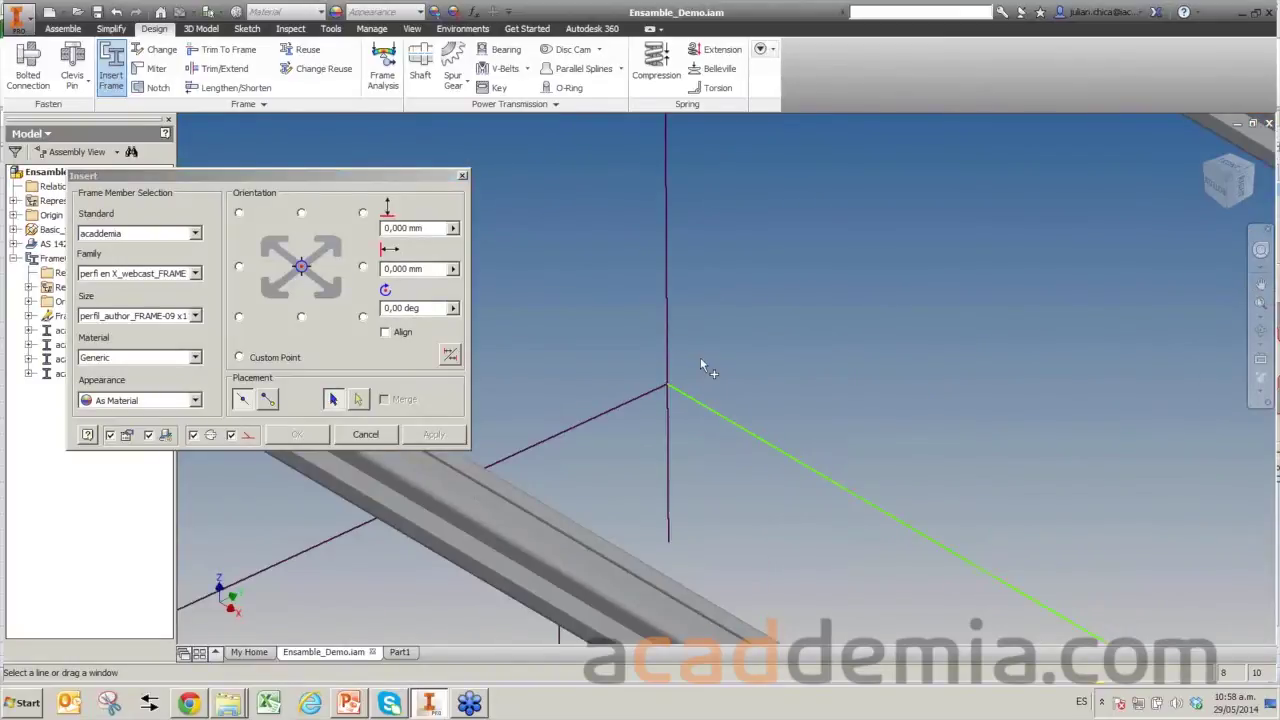
scroll(703, 368, "down", 5)
key("Escape")
middle_click_drag(440, 418, 297, 345)
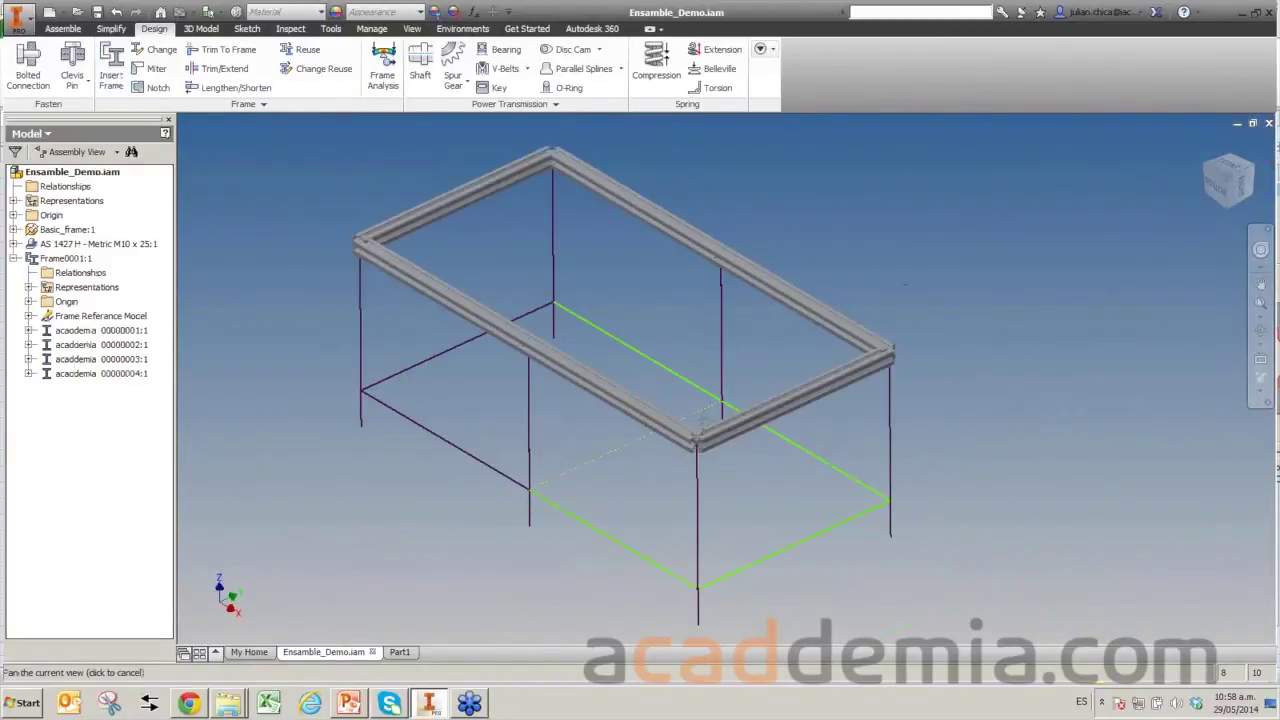
Orbit the frame, deselect the Basic_frame sketch, and bring up the Open dialog.
mouse_move(703, 420)
middle_mouse_down("shift")
mouse_move(696, 376)
mouse_move(903, 298)
mouse_move(697, 387)
mouse_move(720, 377)
mouse_move(735, 388)
middle_mouse_up("shift")
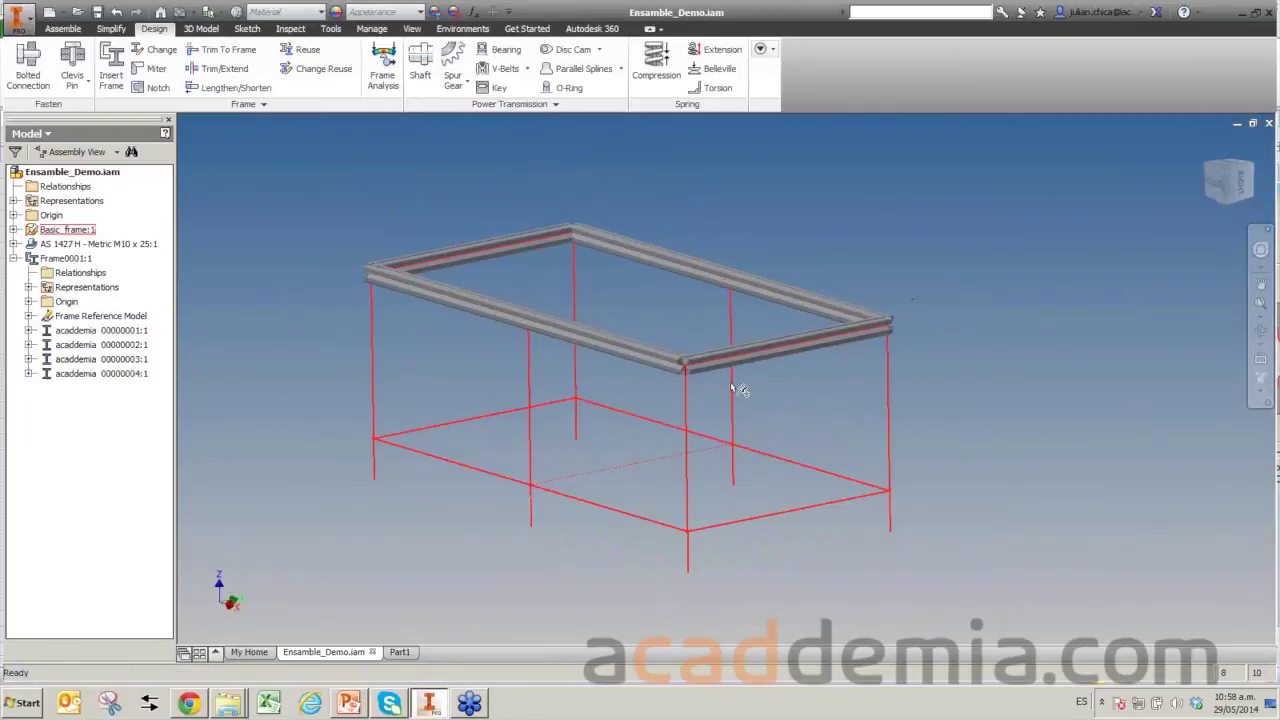
left_click(787, 430)
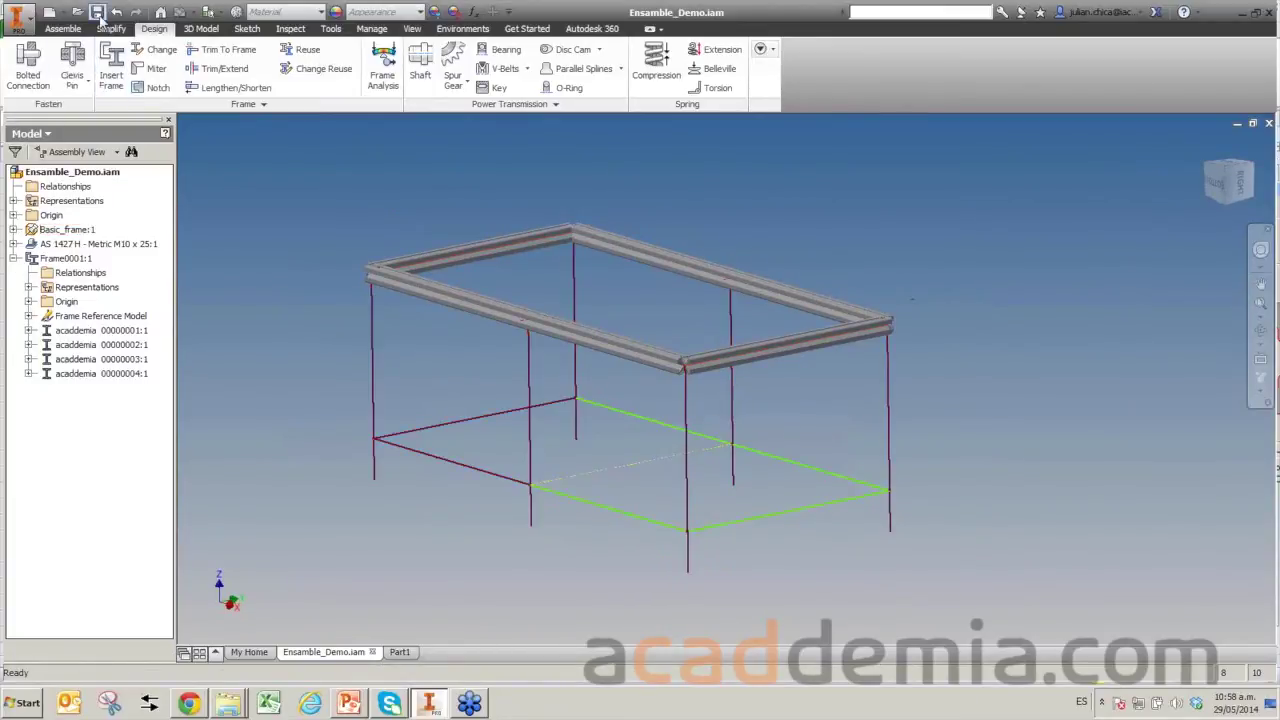
left_click(79, 13)
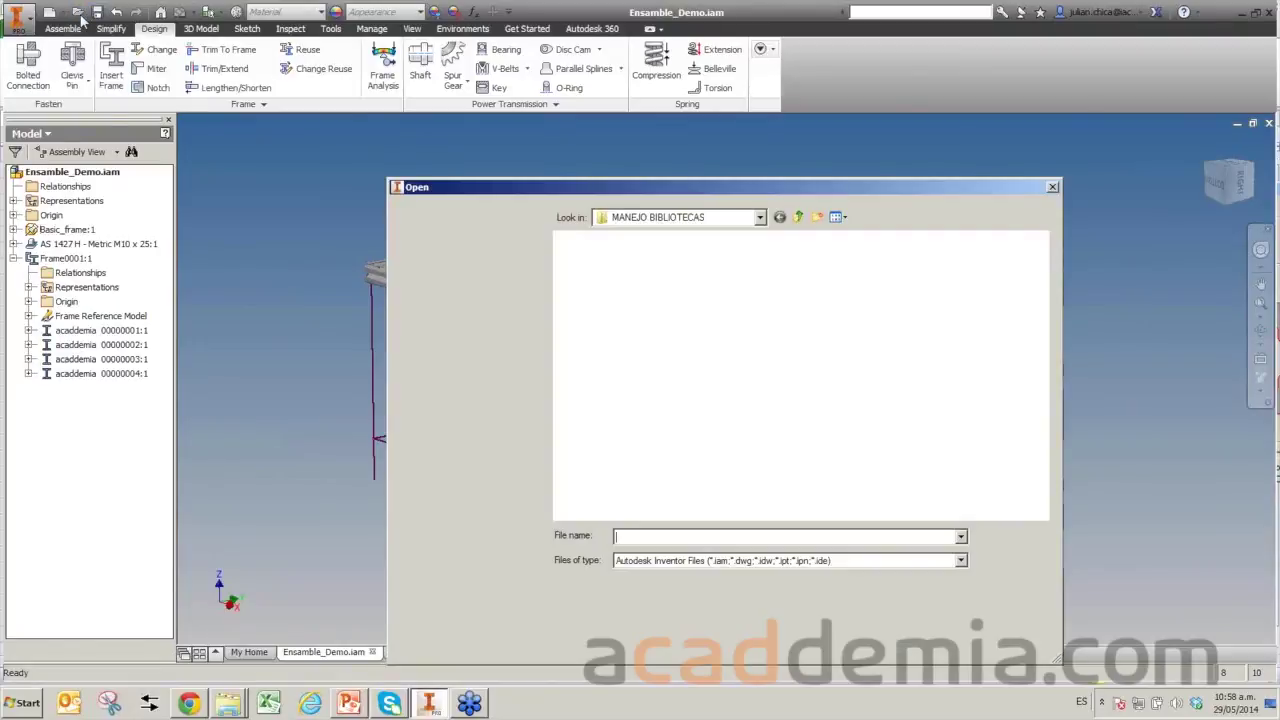
Open part 102651.ipt and launch Publish Part from the Manage tab.
left_click(765, 275)
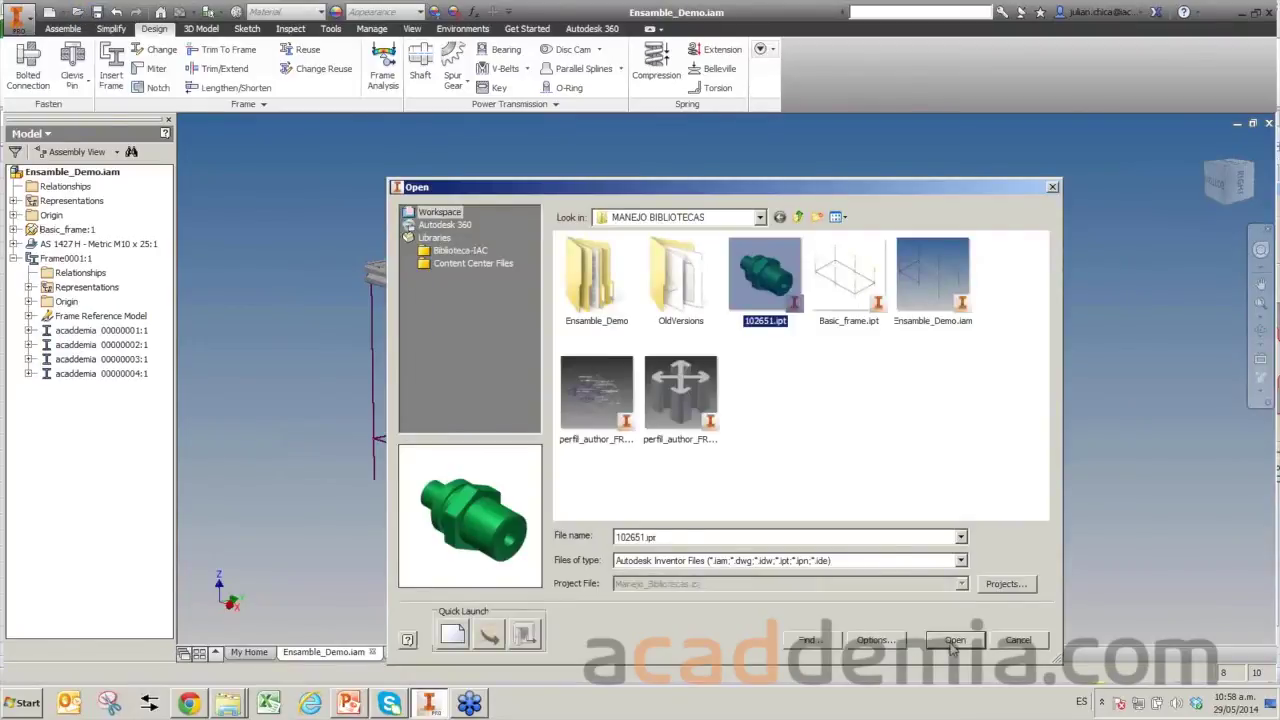
left_click(955, 641)
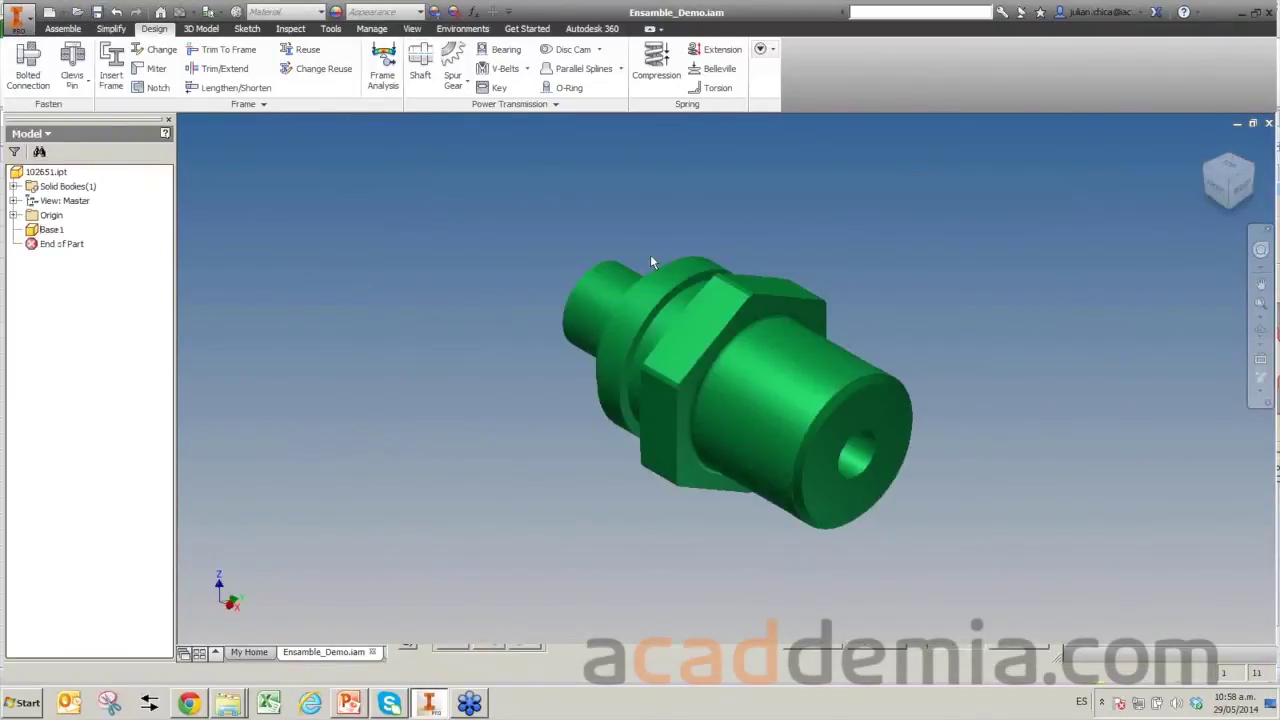
left_click(233, 28)
left_click(1172, 68)
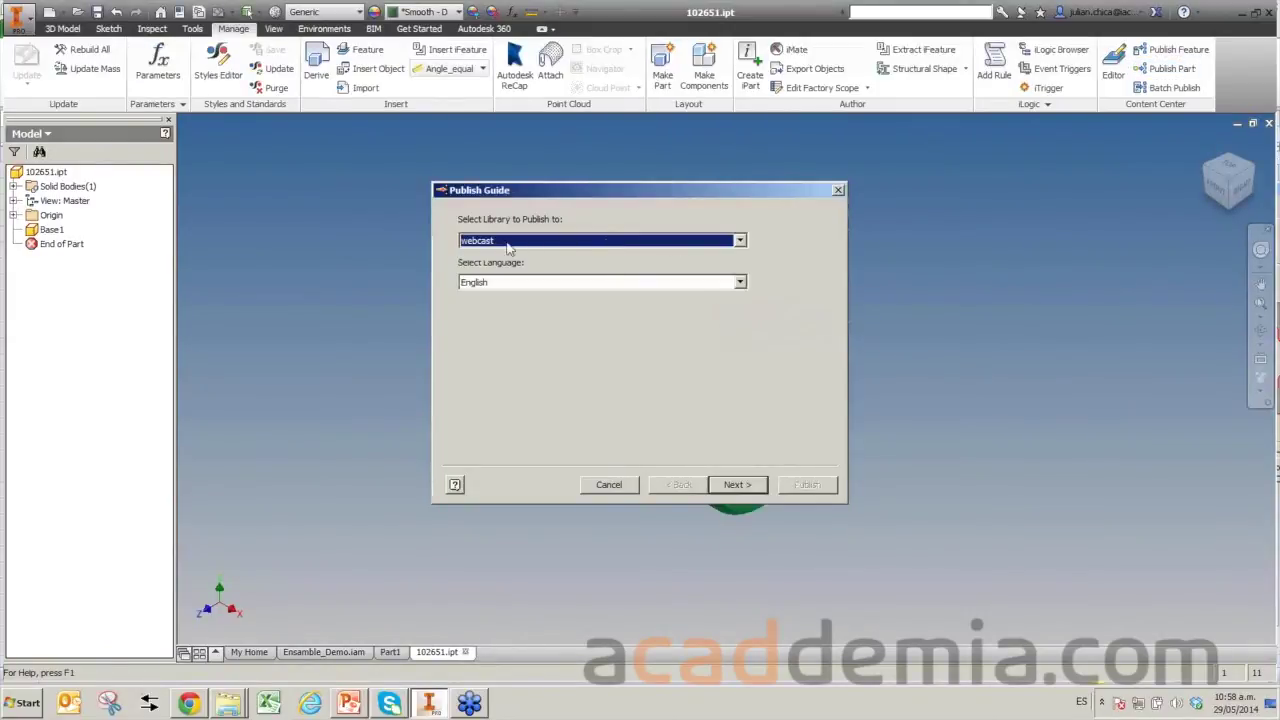
Accept the webcast library in English and file the part under Other Parts.
left_click(735, 490)
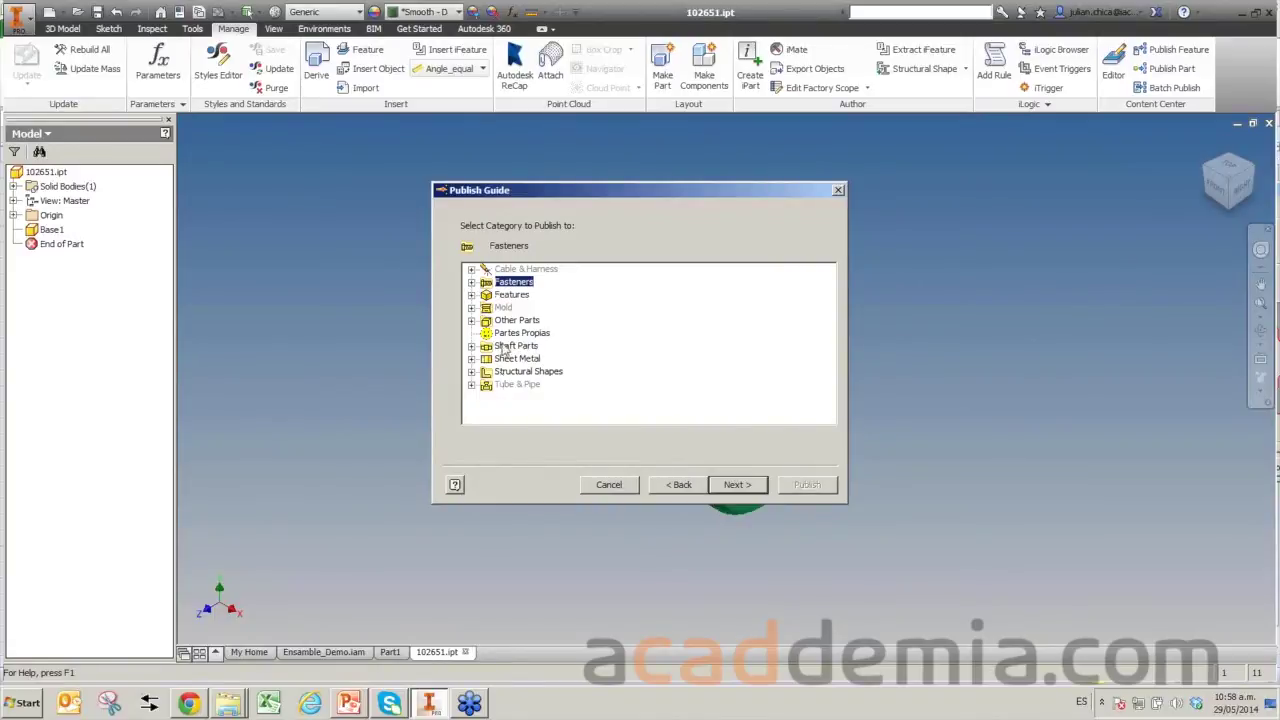
left_click(508, 323)
double_click(482, 325)
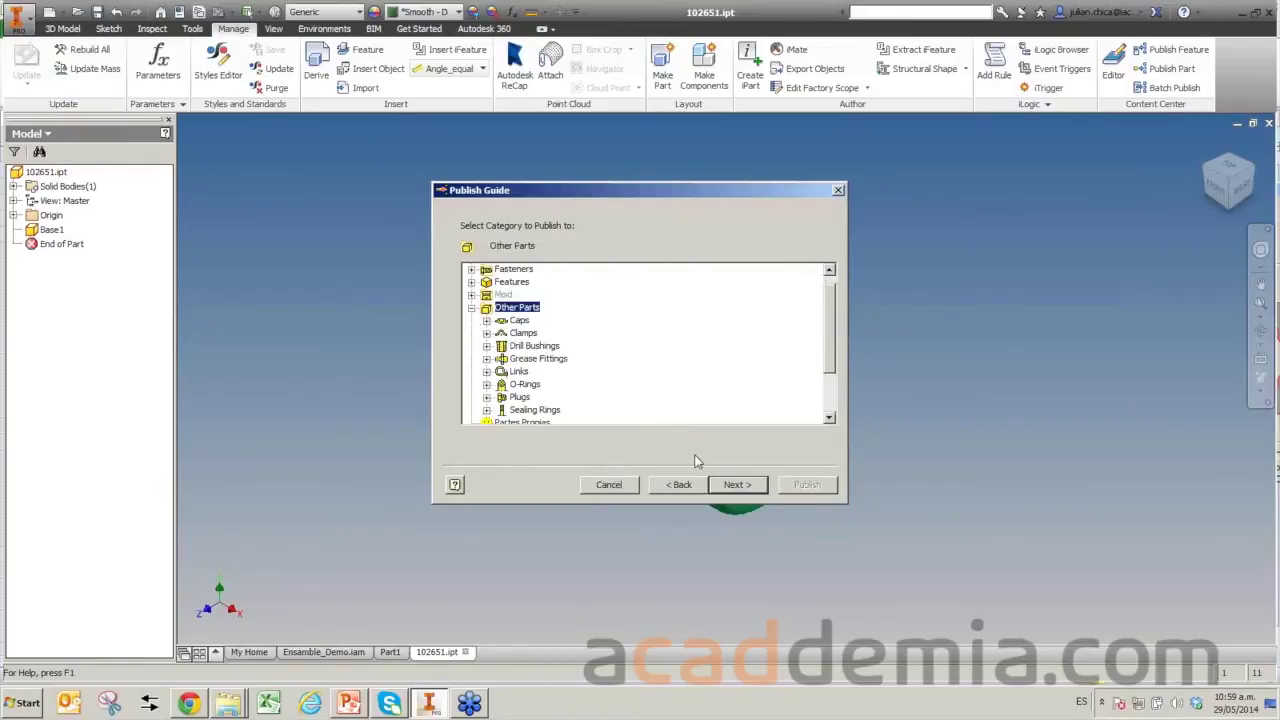
left_click(737, 485)
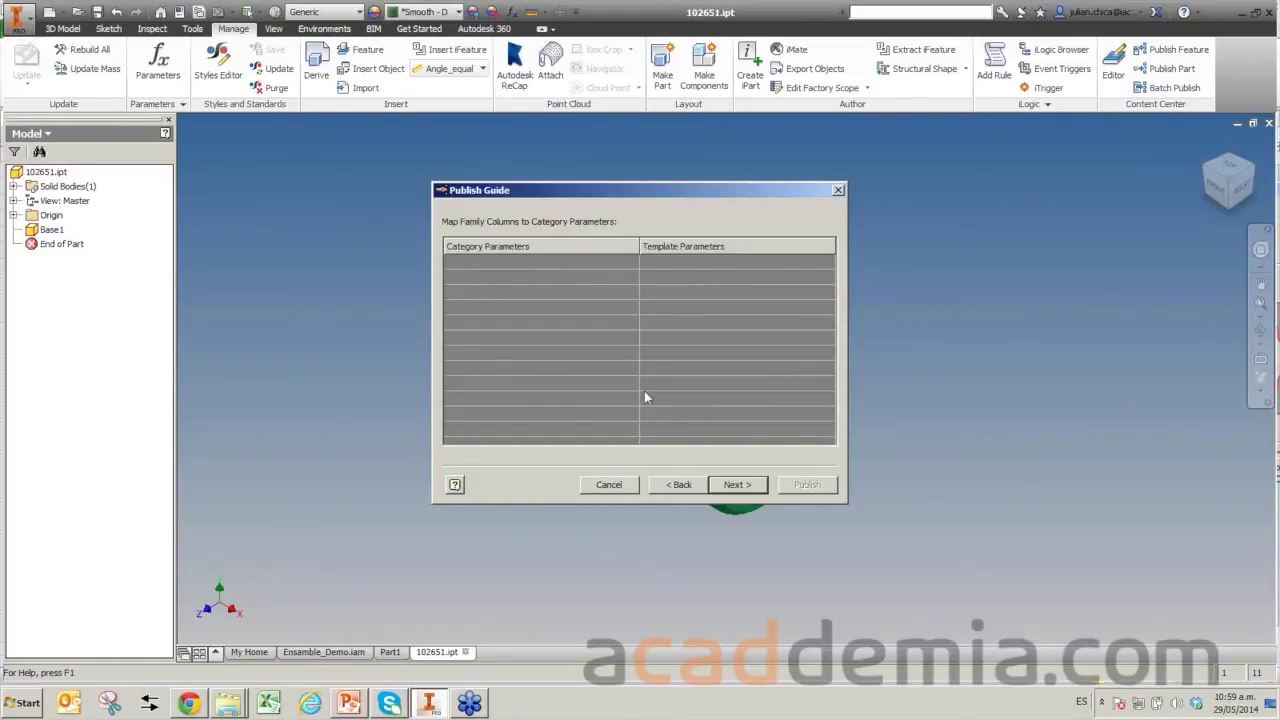
left_click(735, 485)
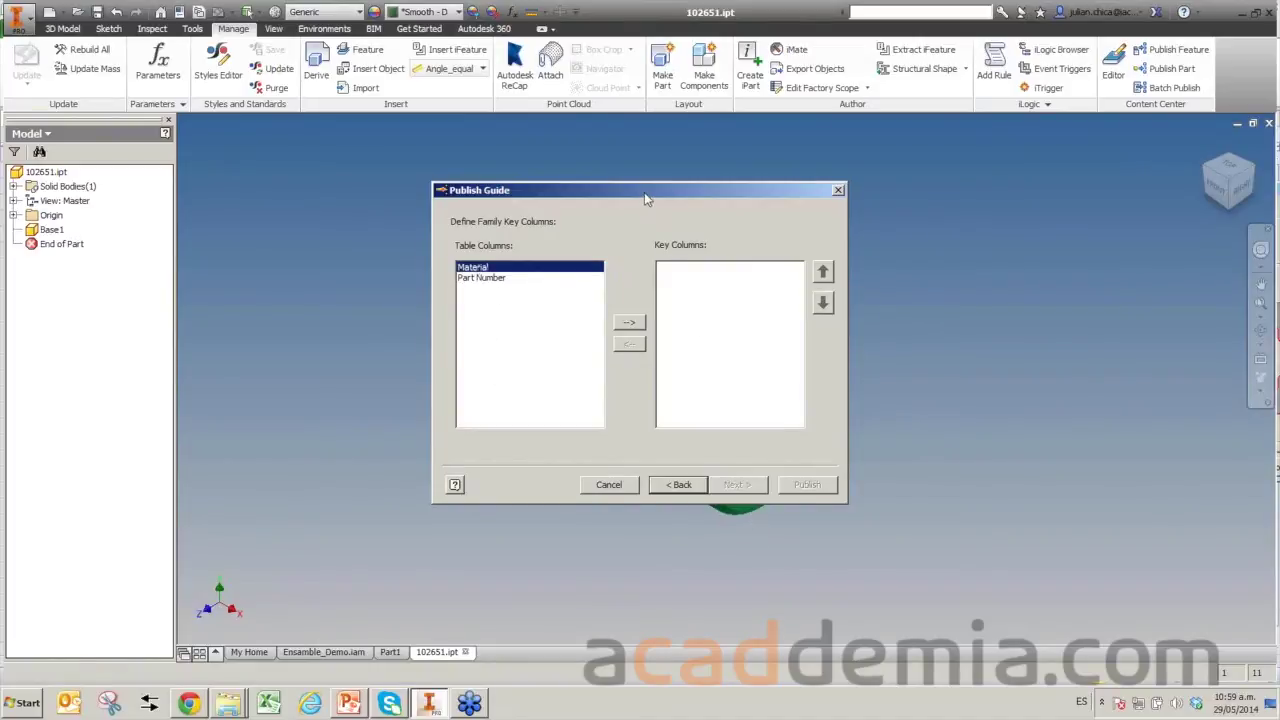
left_click_drag(644, 192, 388, 188)
Make Part Number the key column, enter 'xxx', and set organization acaddemia, manufacturer Generic.
left_click(230, 275)
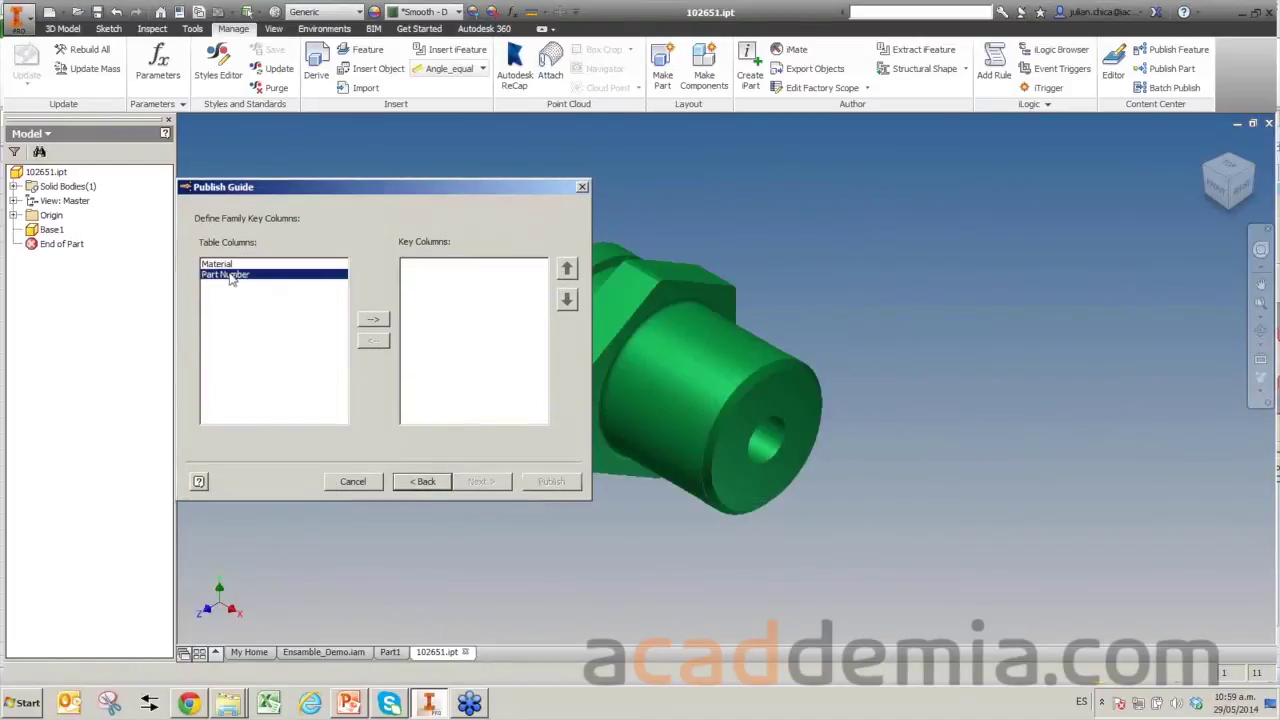
left_click(373, 318)
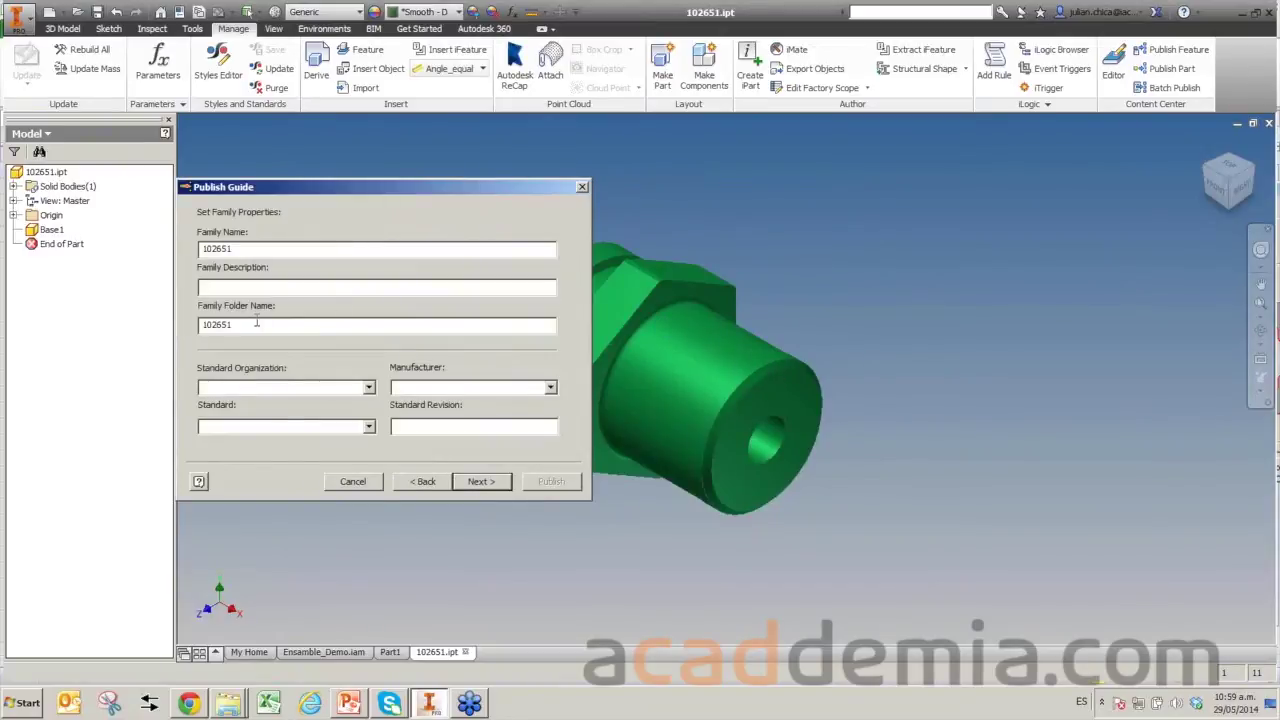
type("xxx")
left_click(369, 388)
left_click(306, 403)
left_click(540, 391)
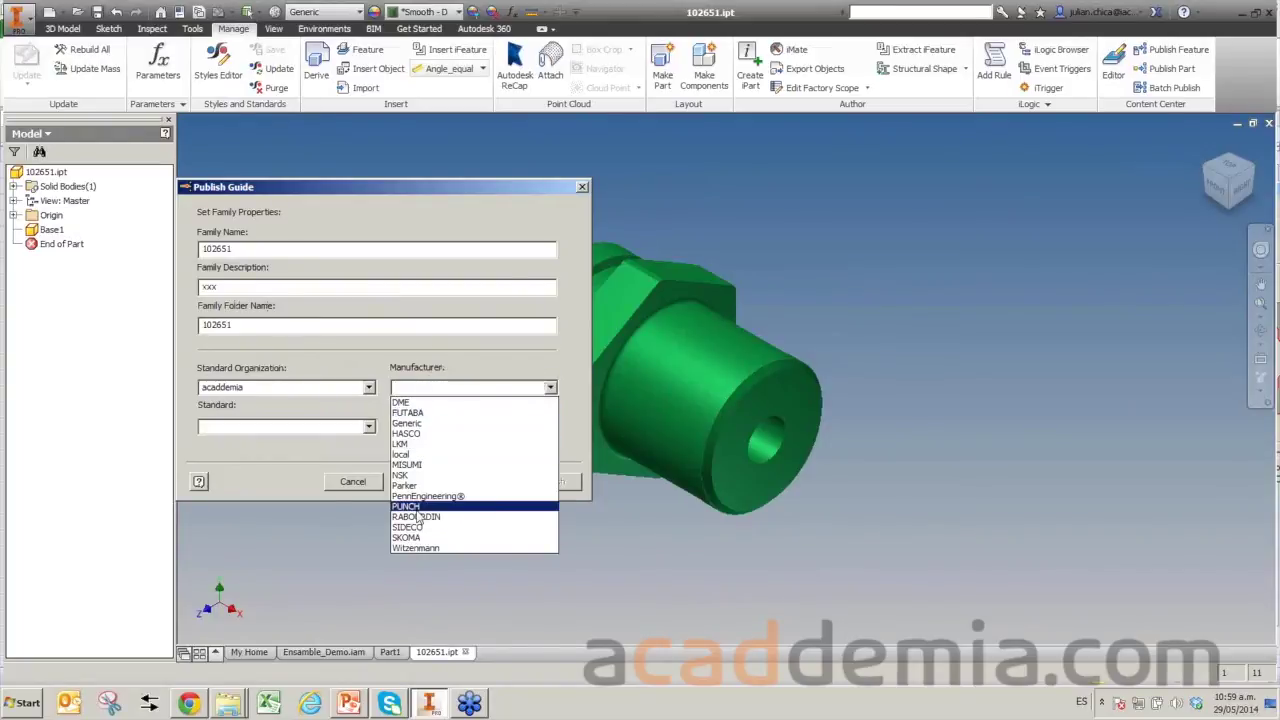
left_click(407, 423)
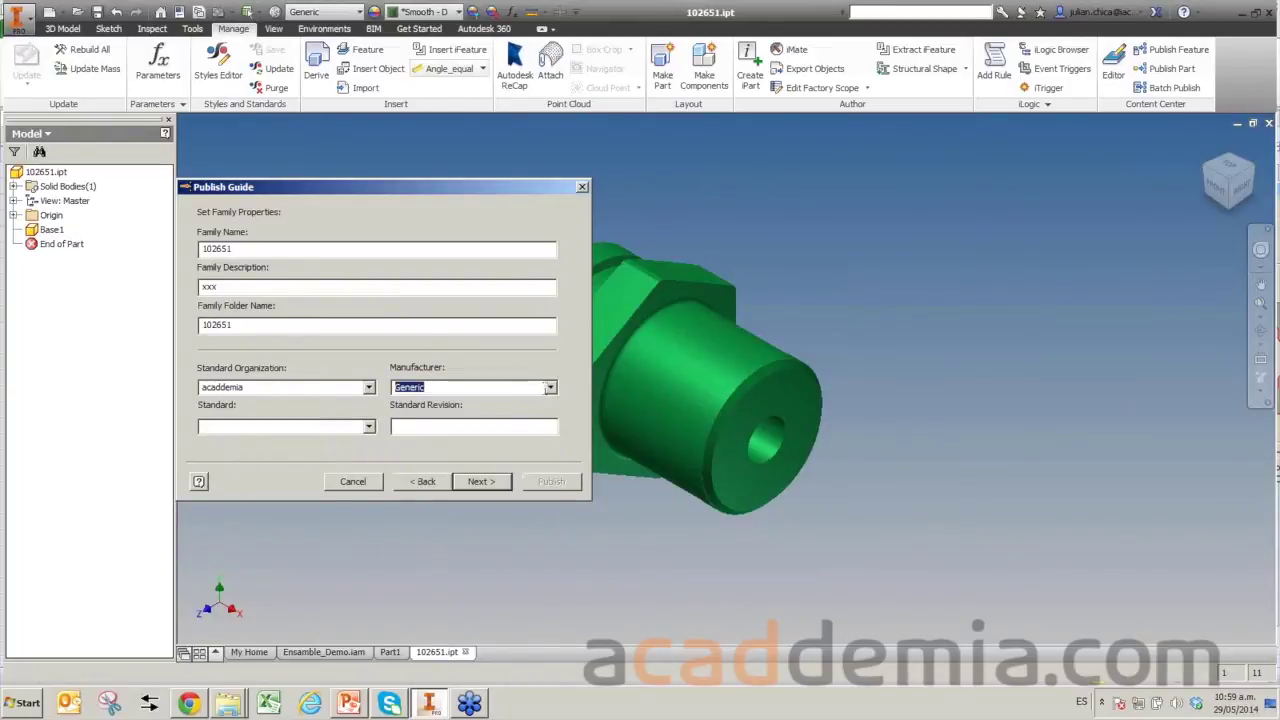
left_click(548, 388)
left_click(407, 455)
left_click(369, 427)
left_click(377, 426)
Publish the 102651 family to the library and dismiss the confirmation.
left_click(478, 482)
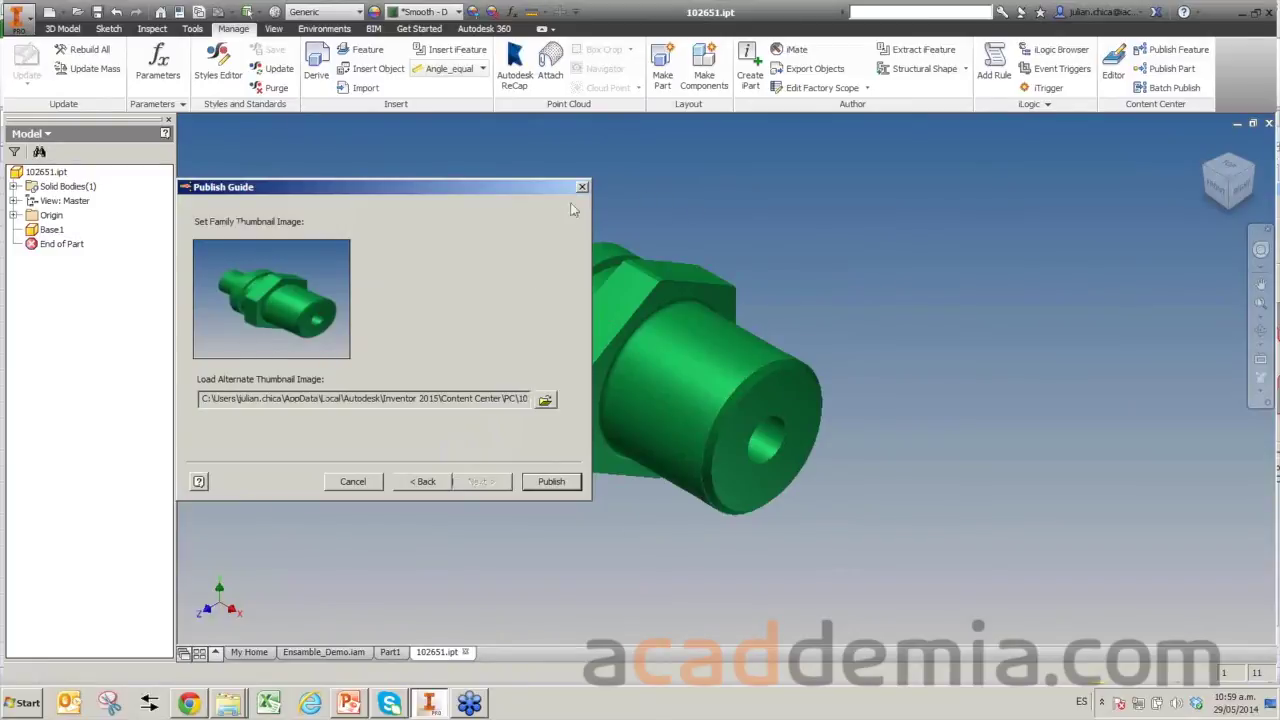
left_click(551, 481)
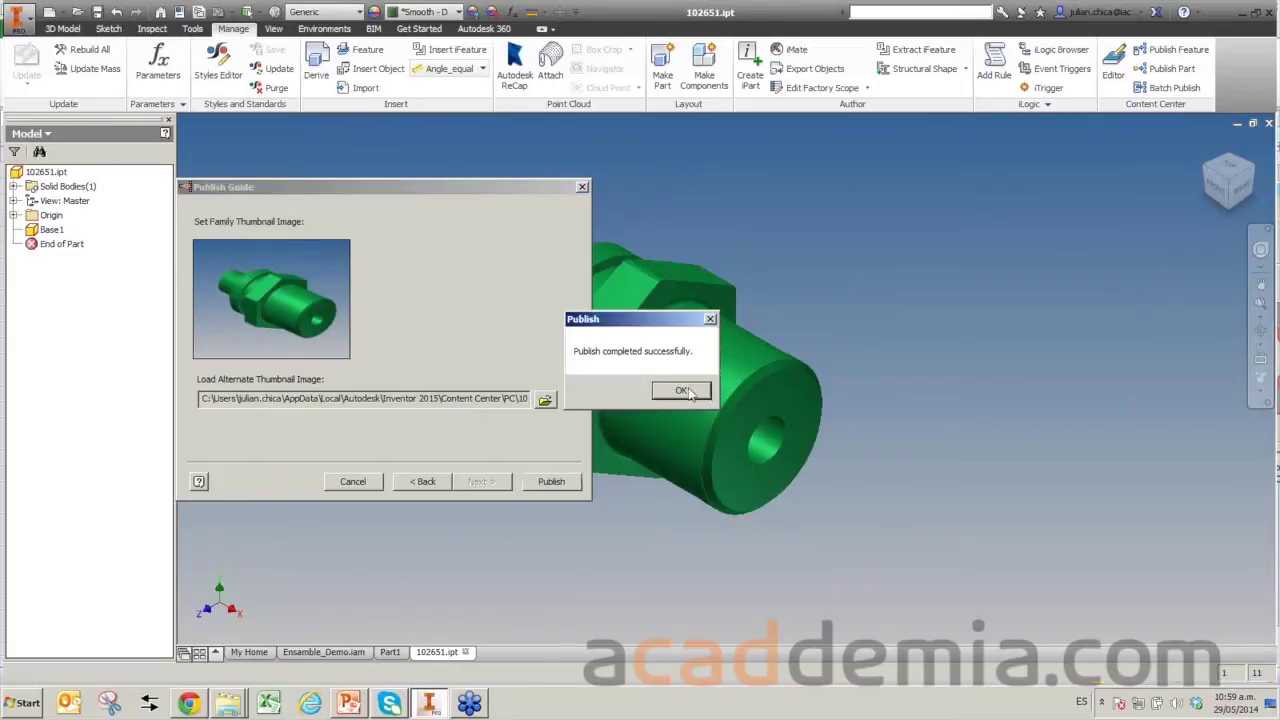
left_click(704, 390)
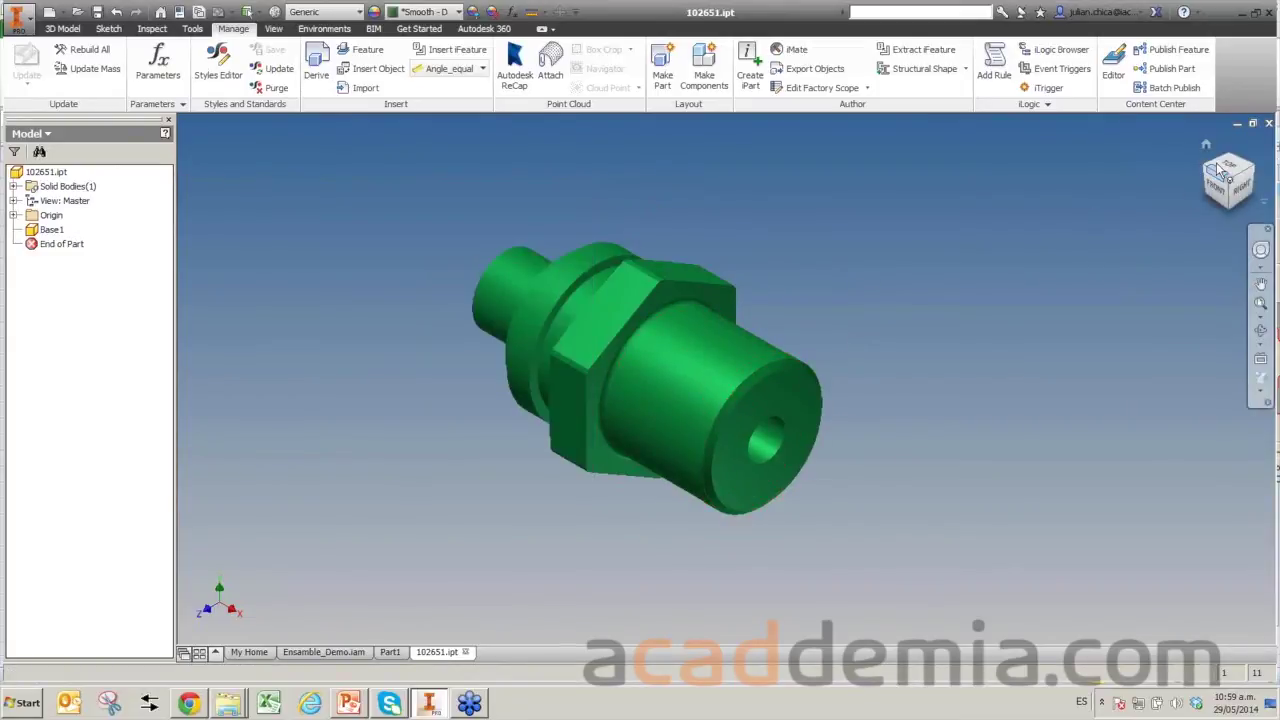
Close the 102651 part document and back out of the Place Component window.
key("F2")
key("ctrl+F4")
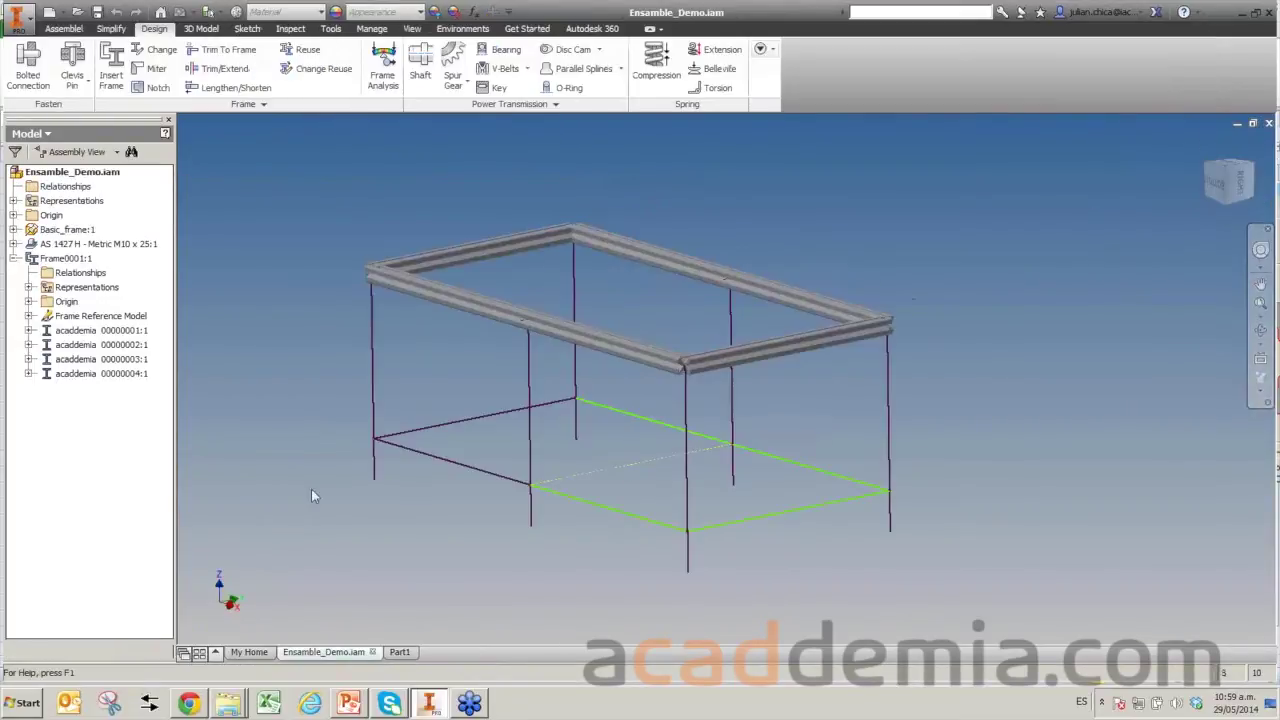
right_click(264, 174)
left_click(271, 126)
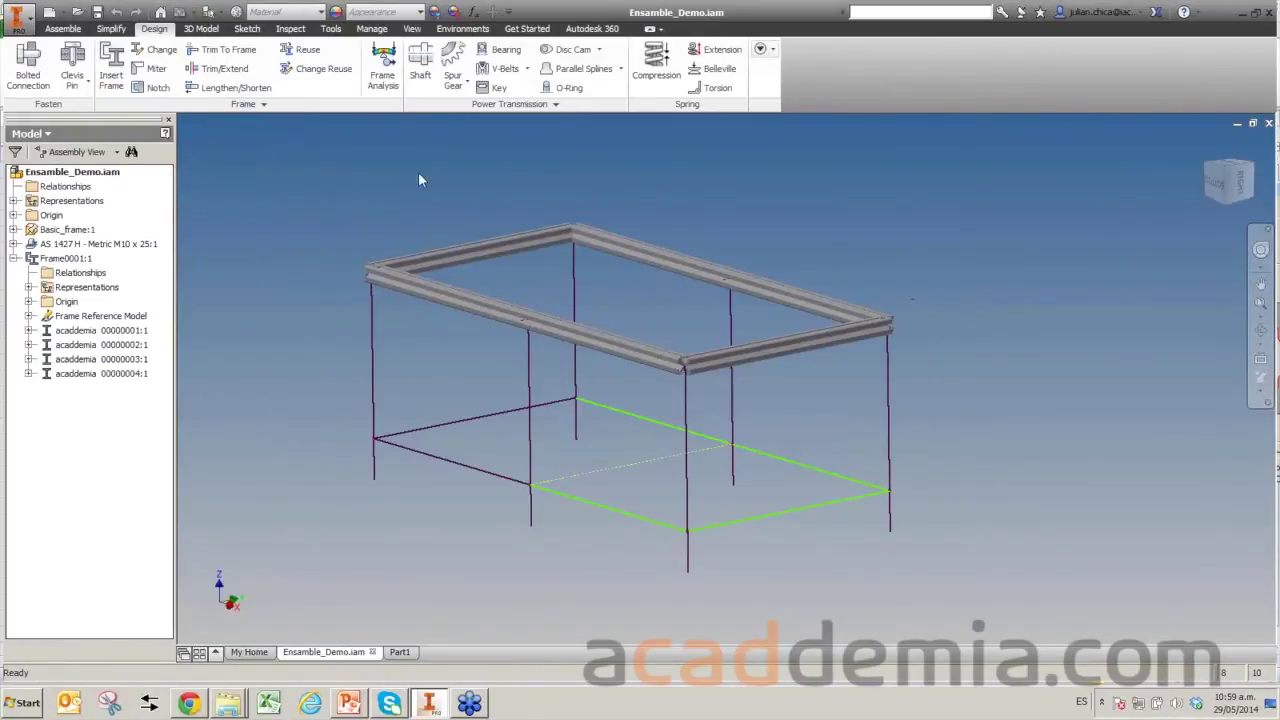
left_click(1052, 189)
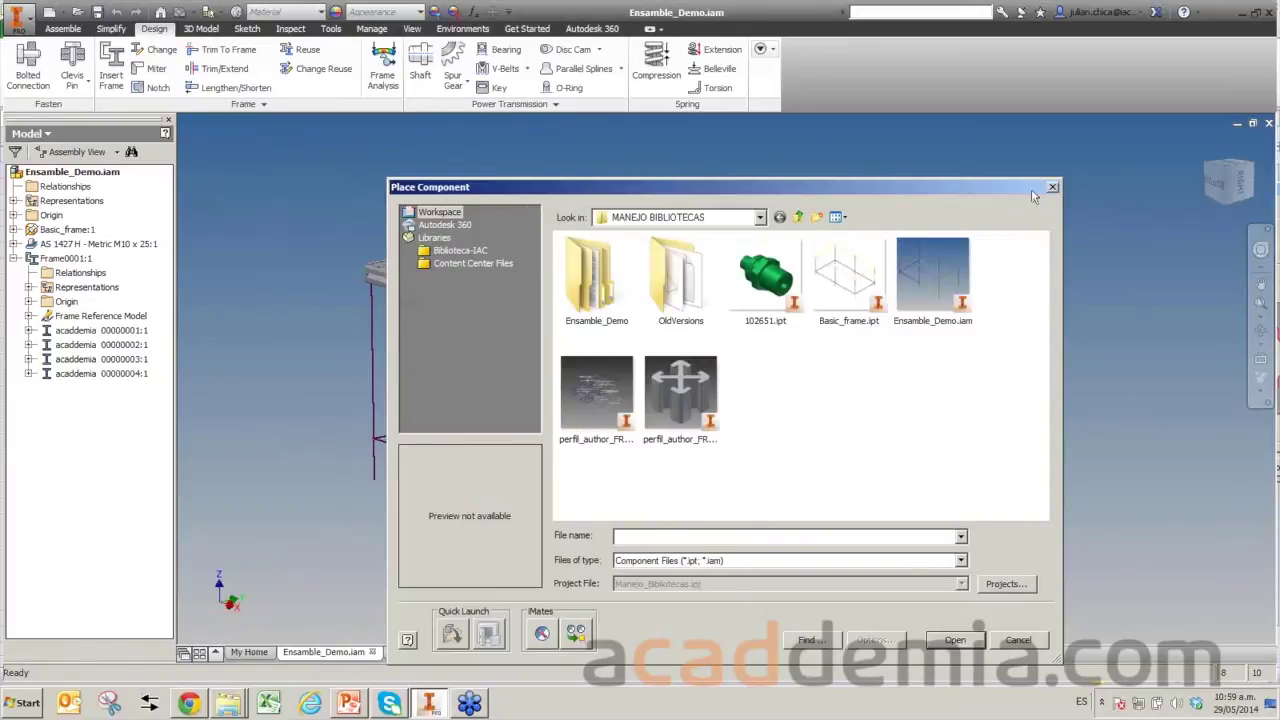
right_click(271, 217)
left_click(257, 369)
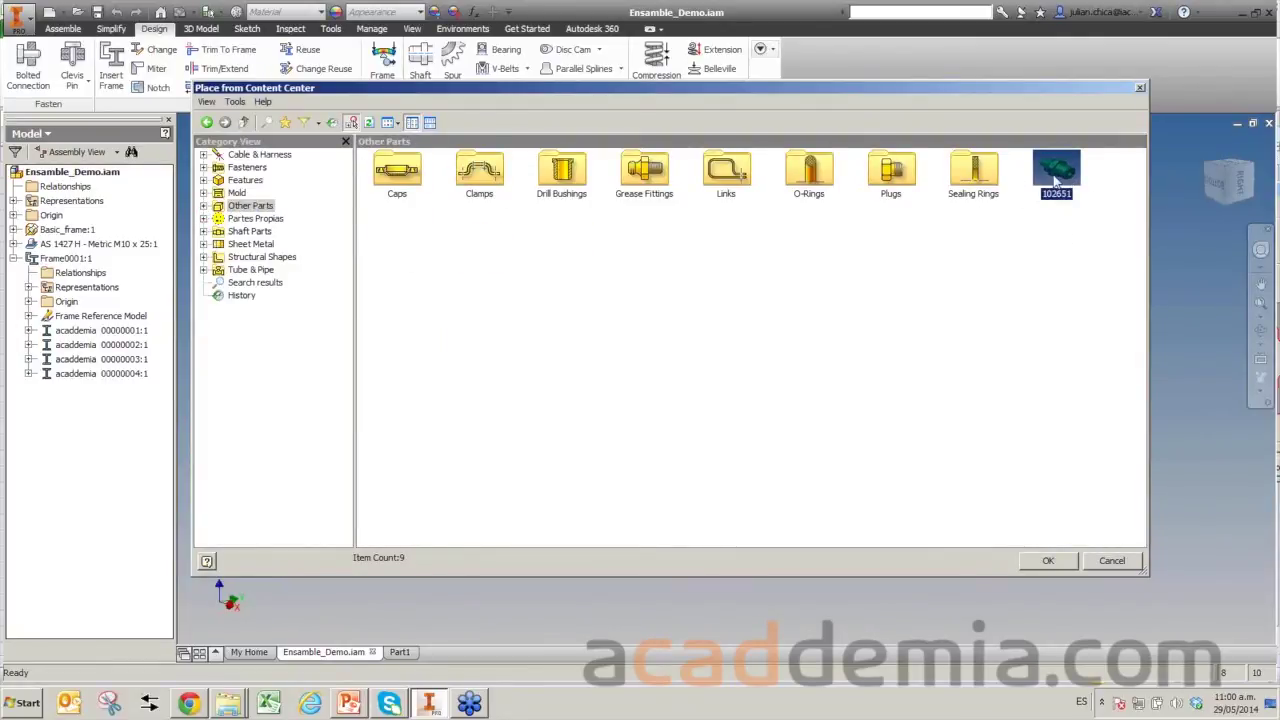
left_click(1048, 560)
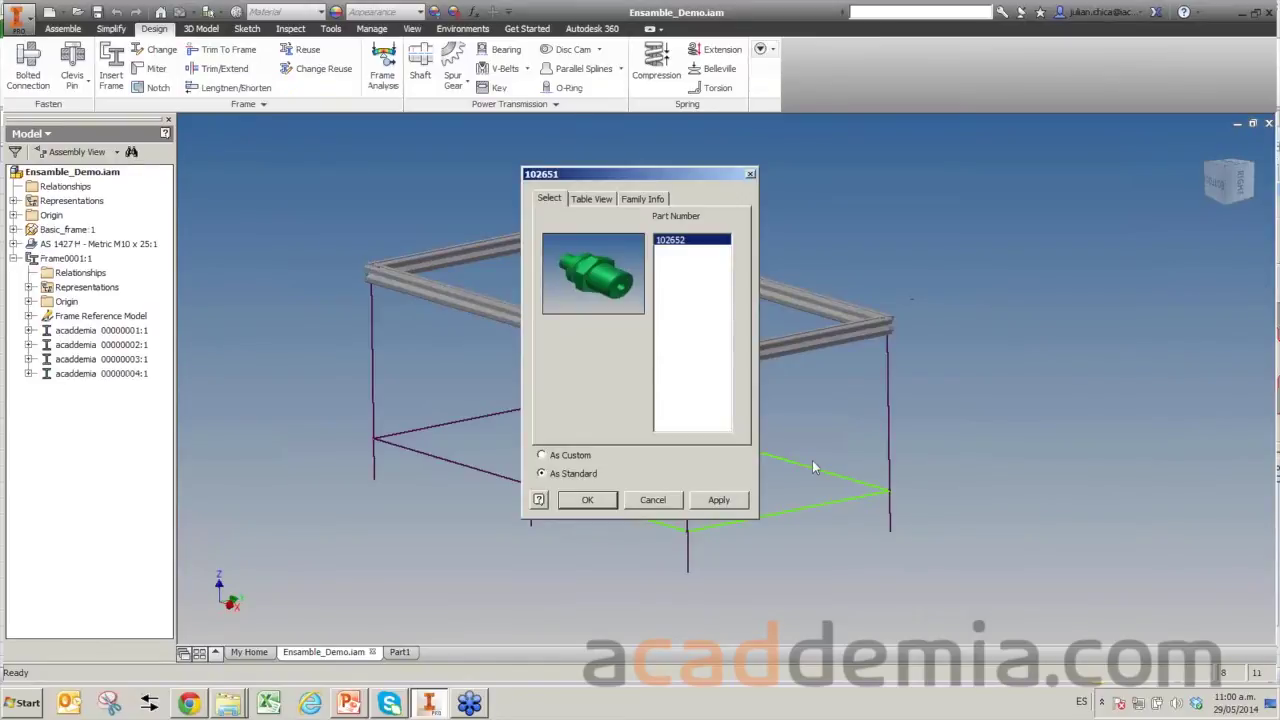
left_click(719, 503)
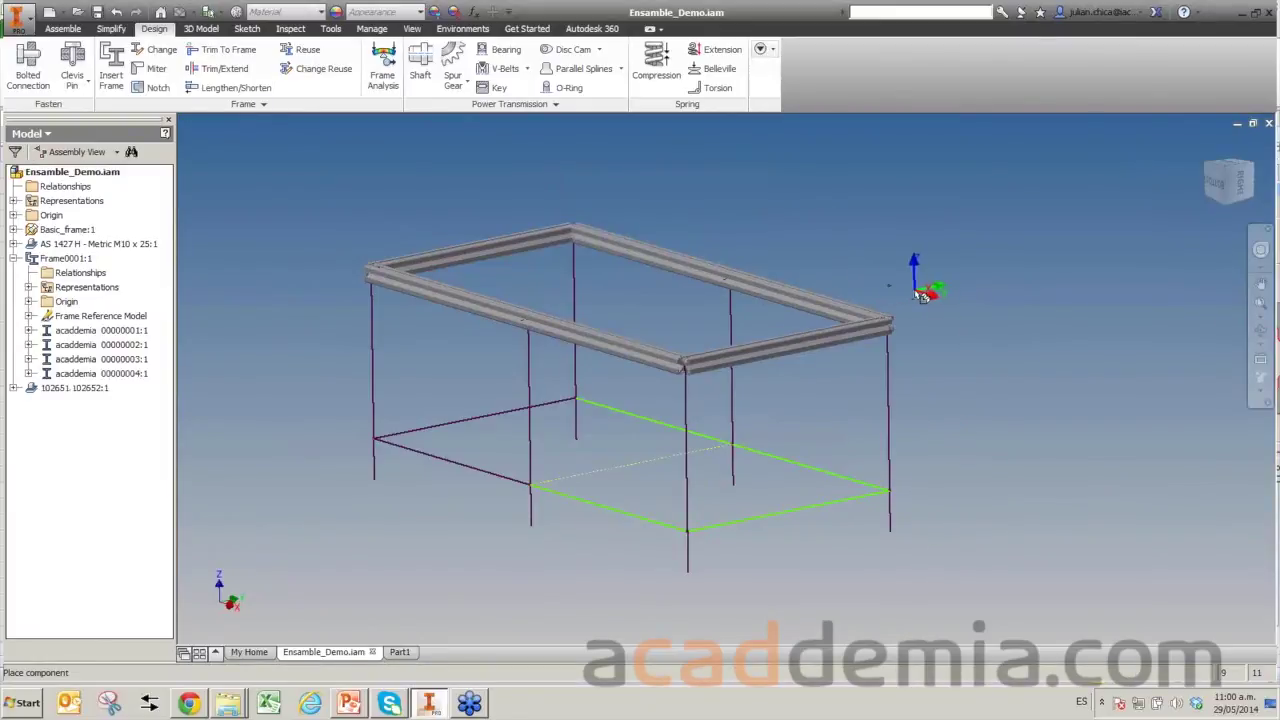
scroll(922, 293, "down", 2)
scroll(914, 275, "down", 4)
scroll(935, 295, "up", 3)
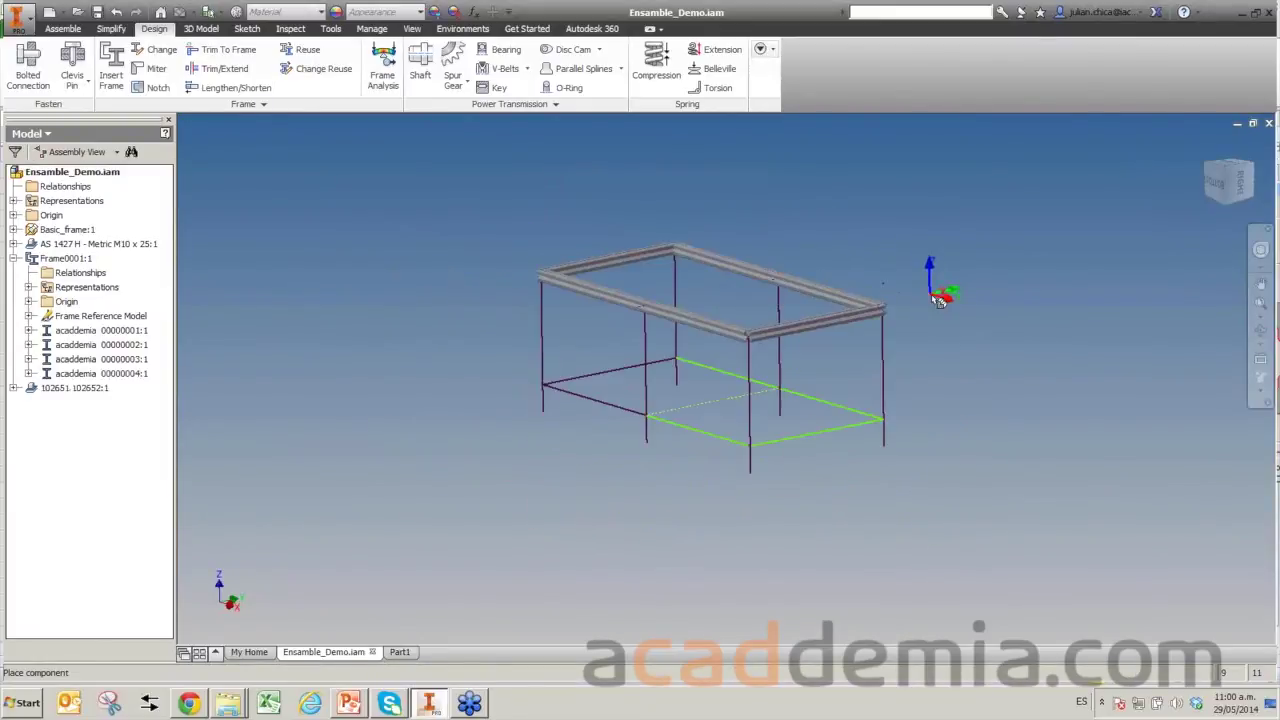
left_click(940, 298)
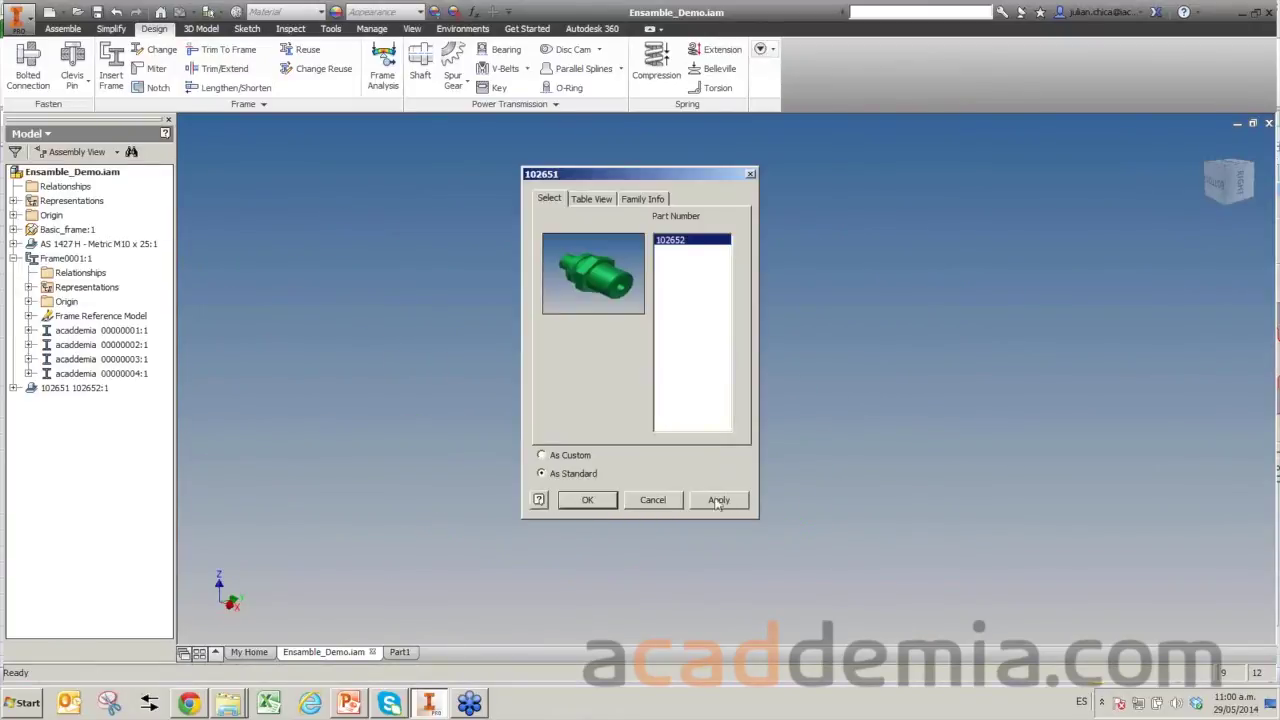
left_click(667, 500)
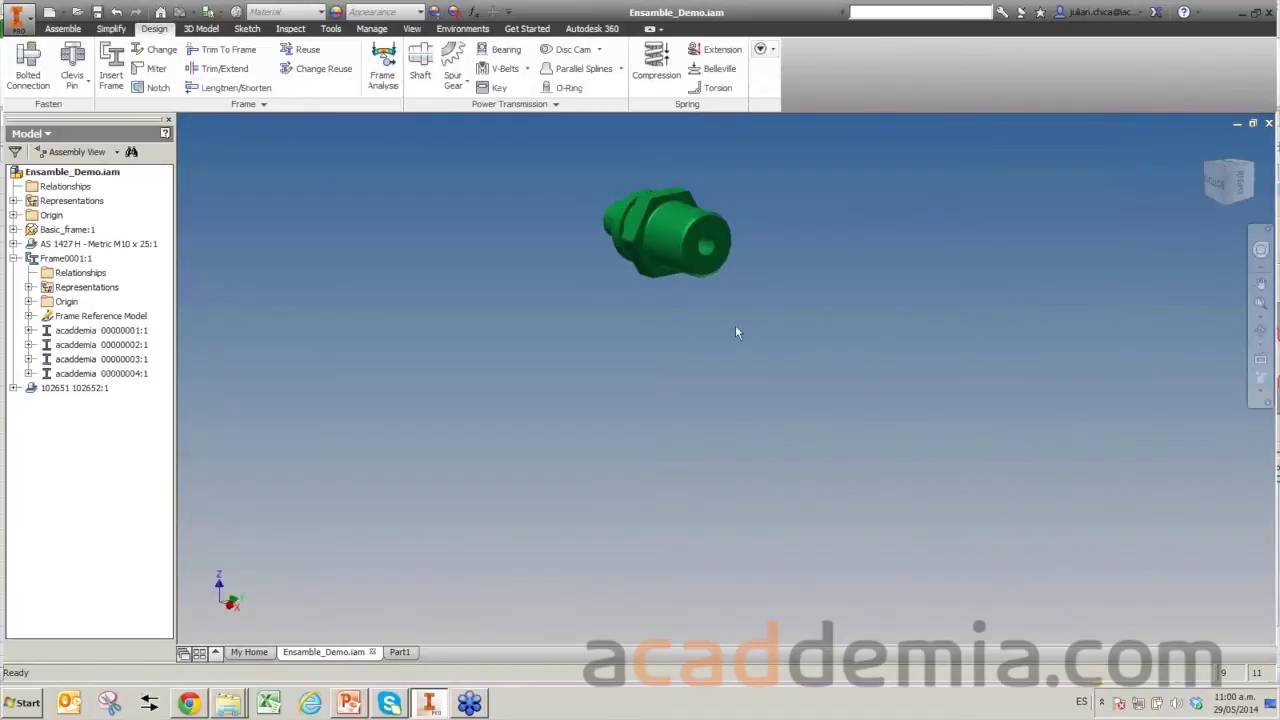
left_click(1140, 88)
Zoom out to show the whole frame with its legs and sketch lines.
scroll(656, 362, "down", 3)
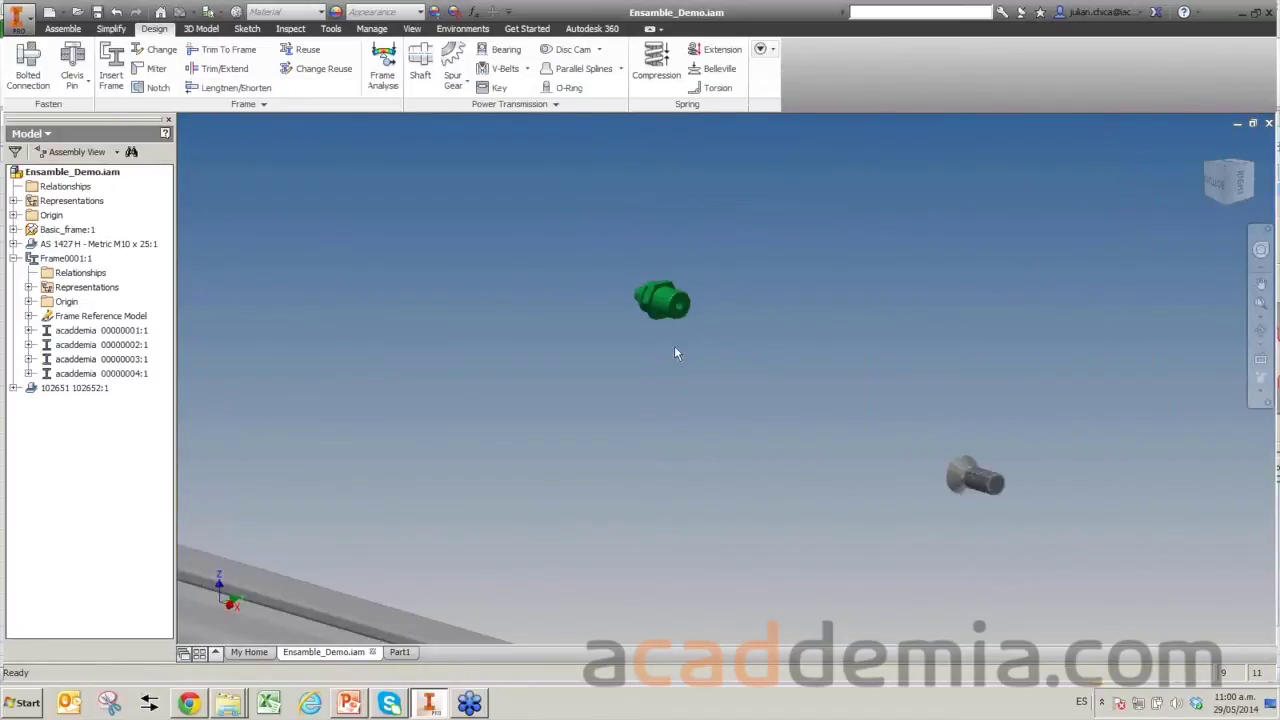
scroll(675, 352, "down", 2)
scroll(651, 366, "down", 5)
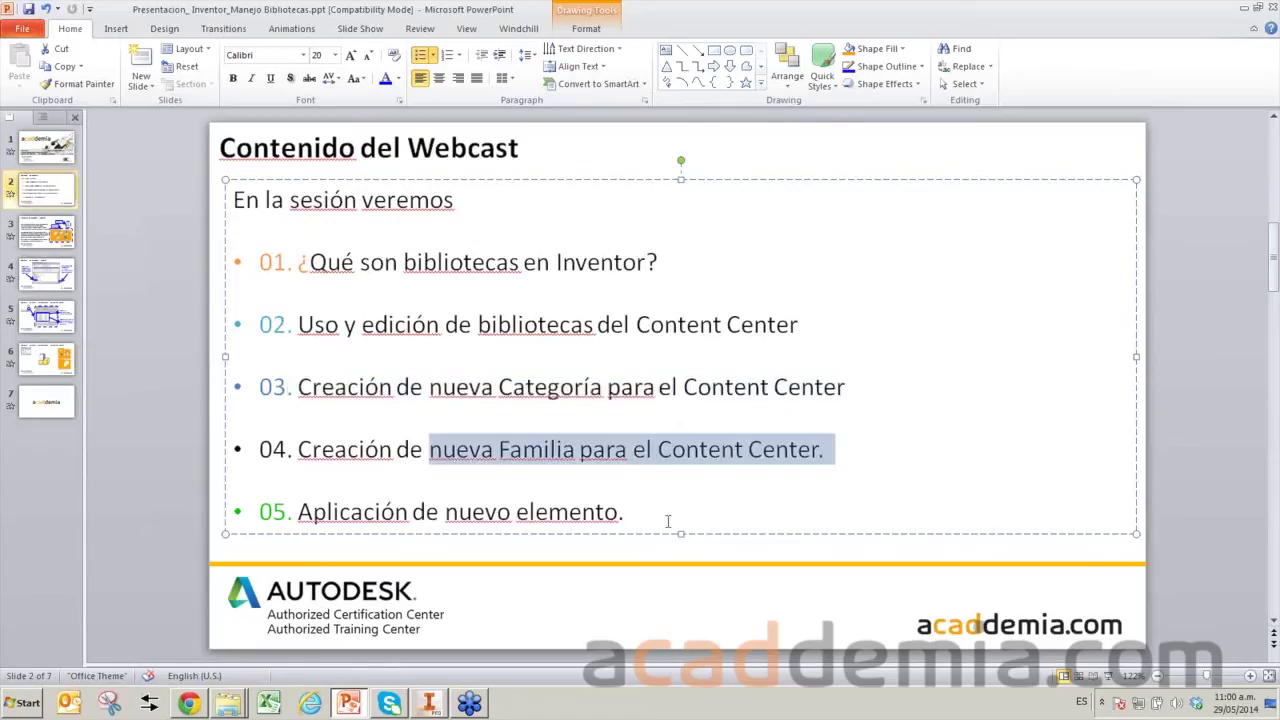
left_click_drag(624, 511, 298, 511)
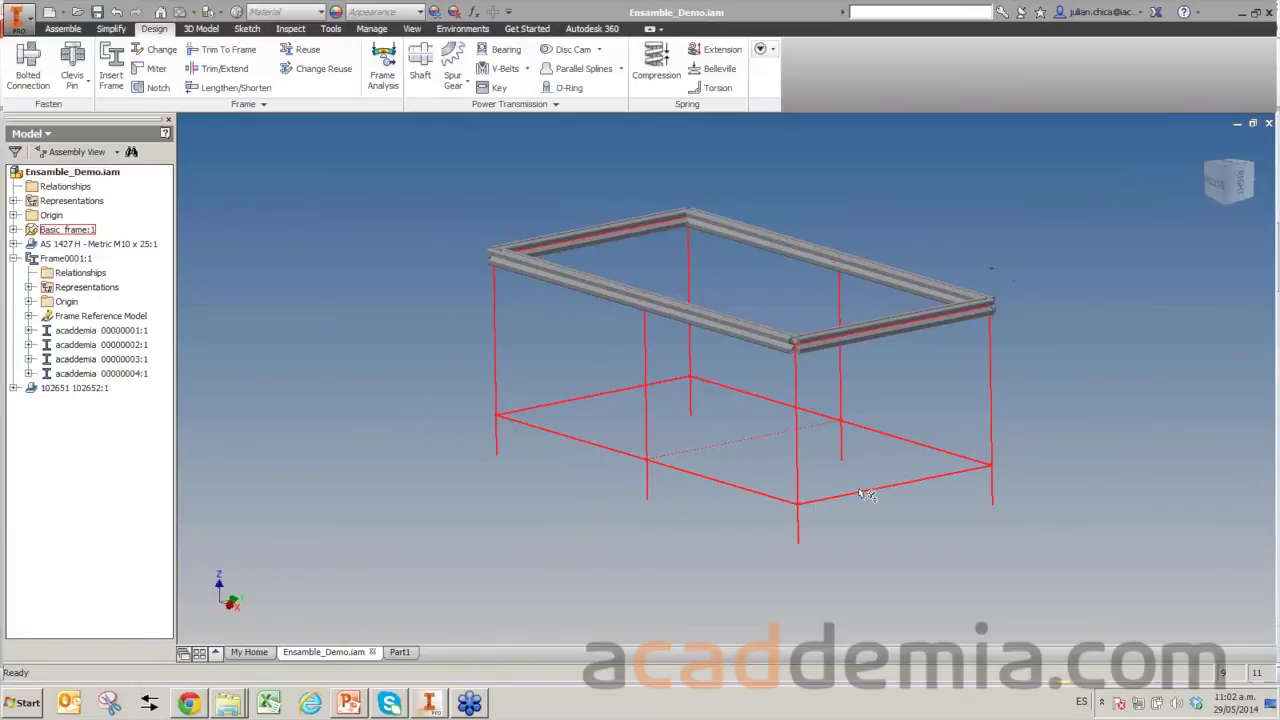
left_click(868, 492)
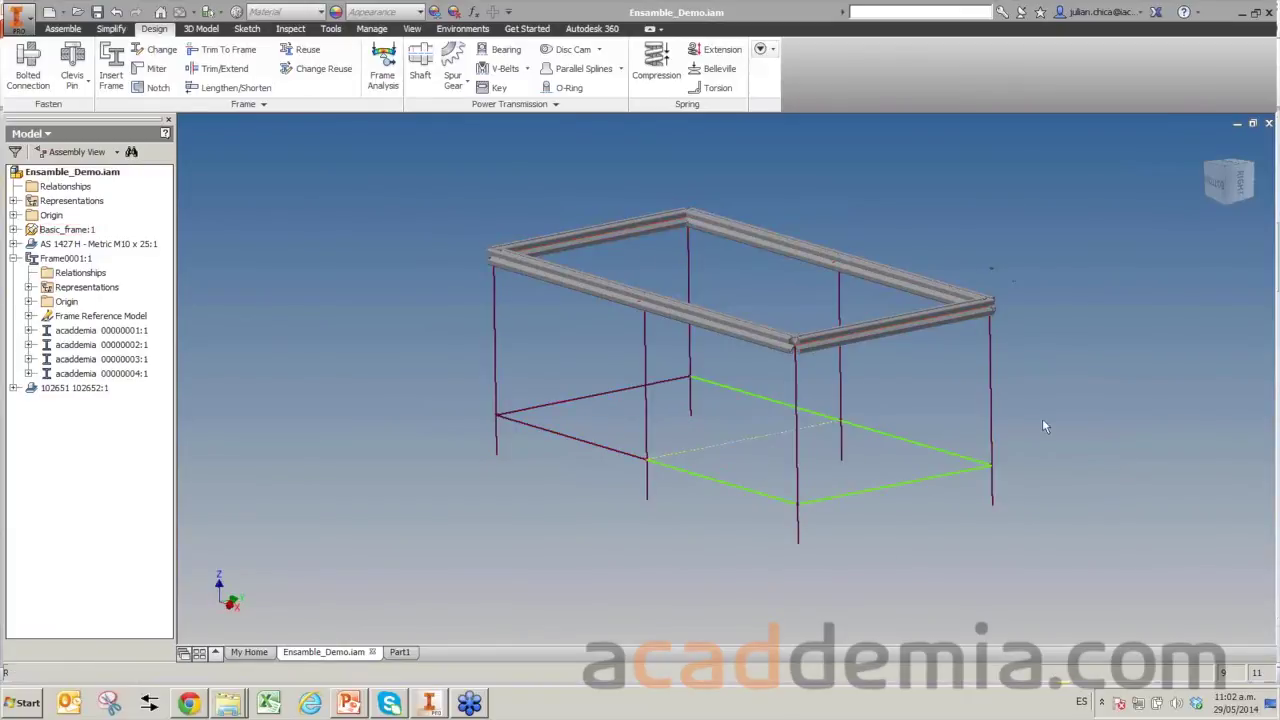
left_click(352, 704)
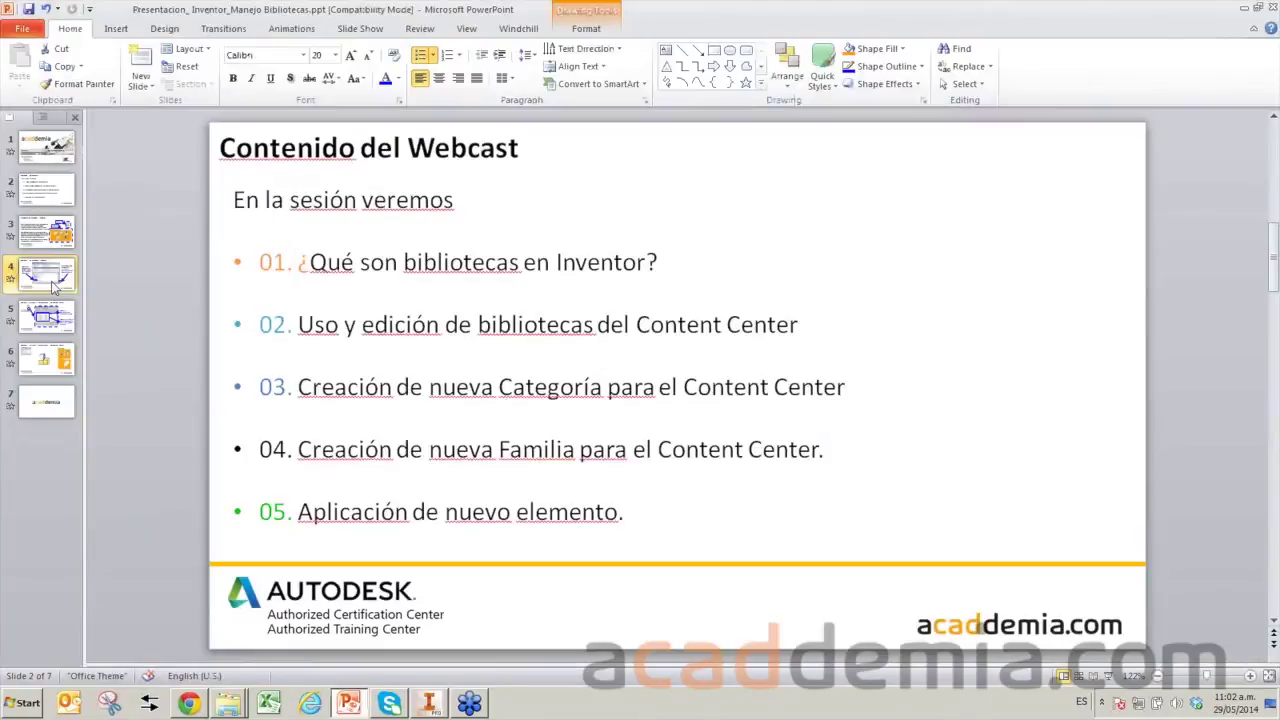
left_click(47, 274)
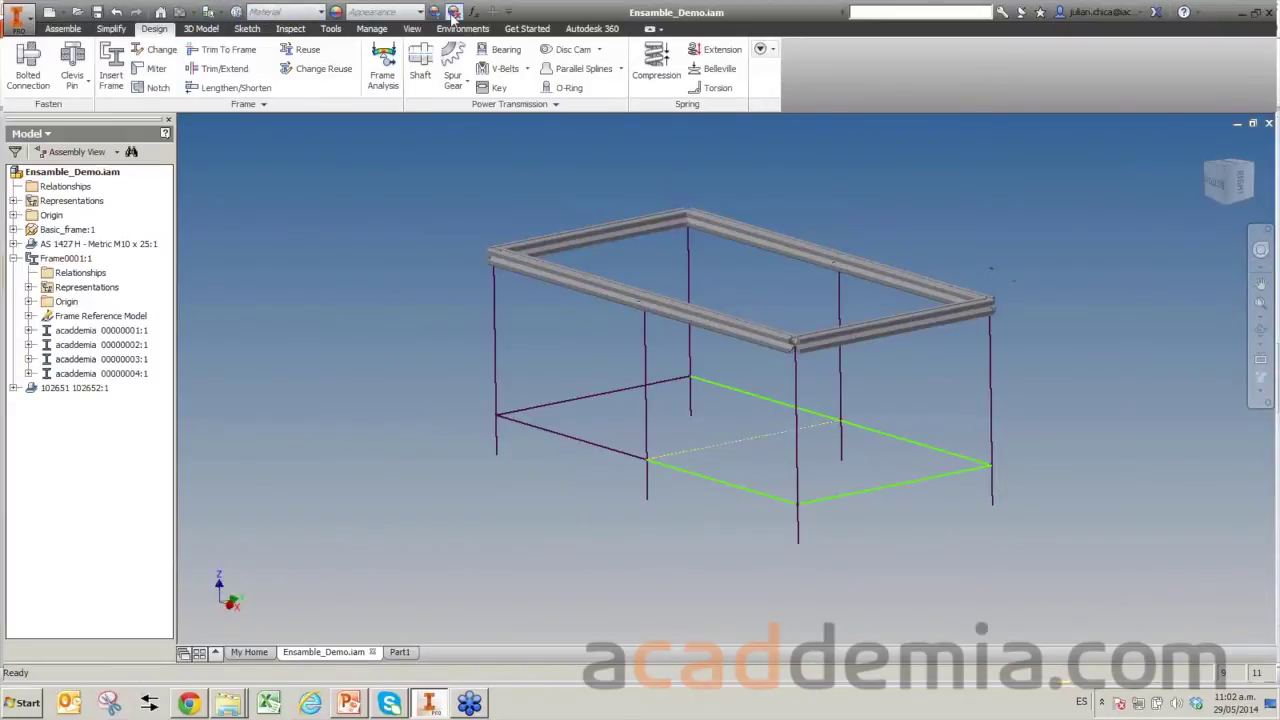
left_click(508, 12)
Add Projects to the Quick Access Toolbar and check Manejo_Bibliotecas's Content Center Files option.
left_click(546, 197)
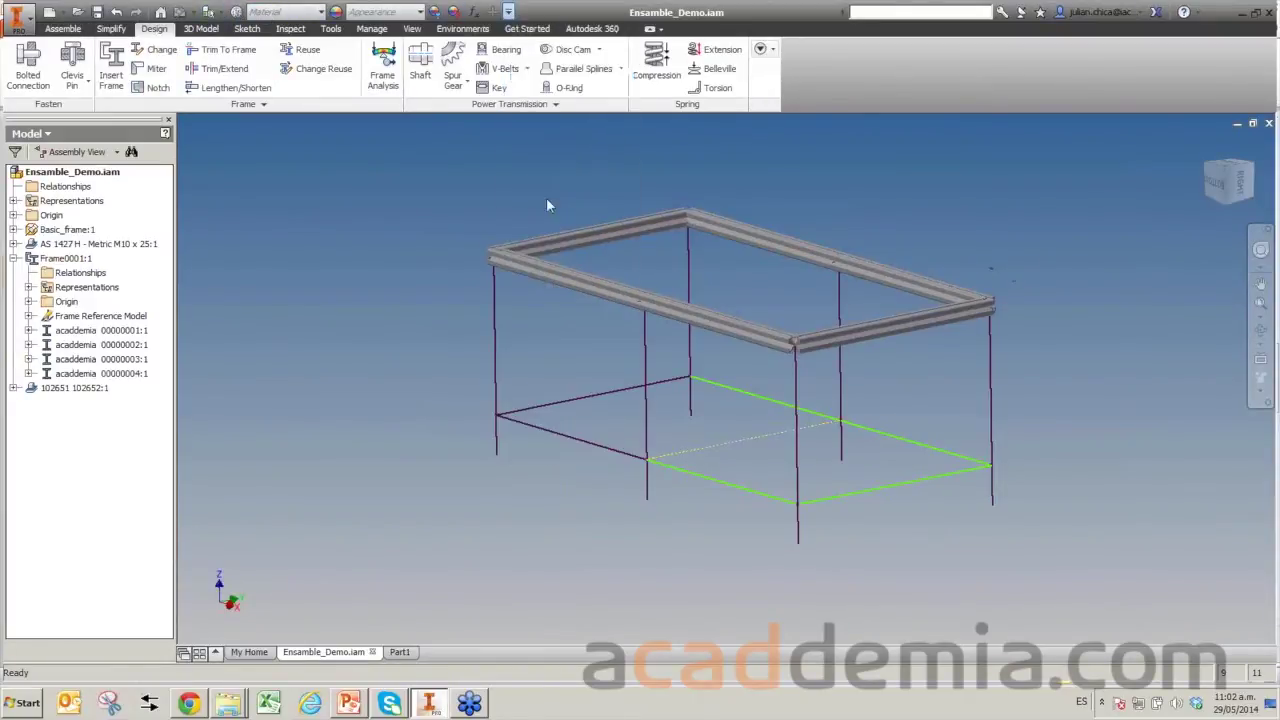
left_click(181, 11)
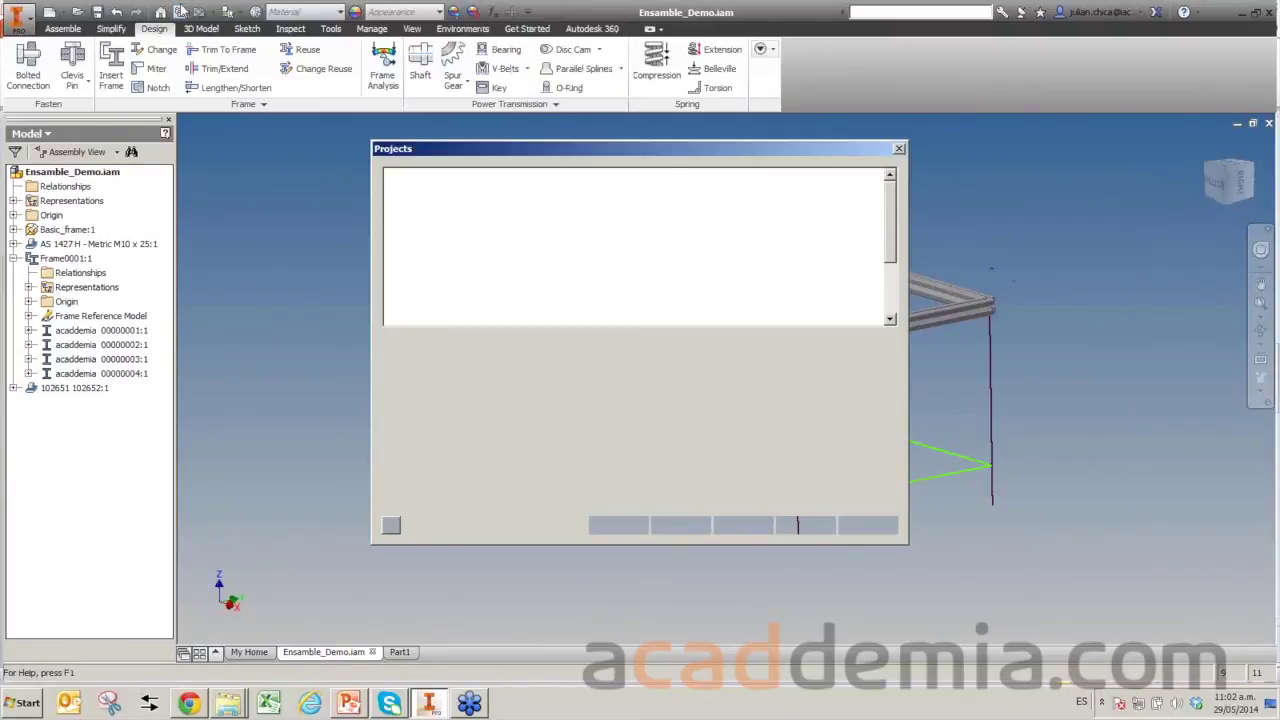
left_click(393, 450)
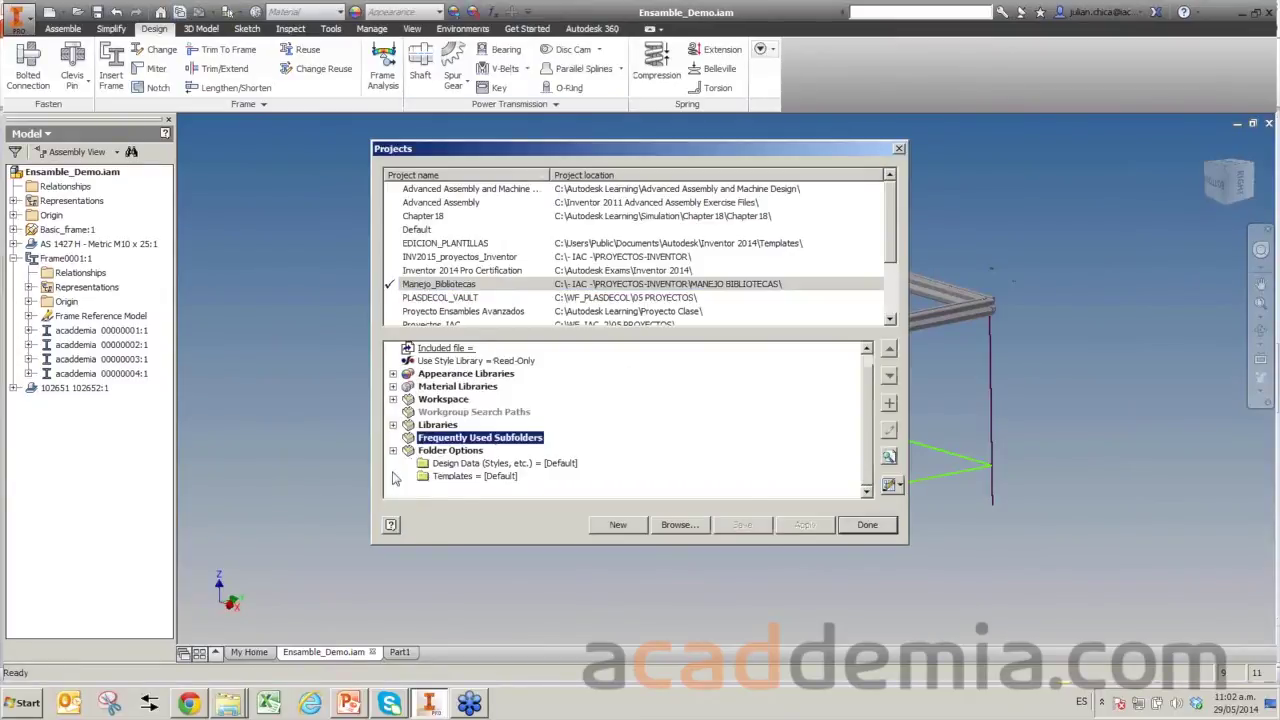
left_click(474, 488)
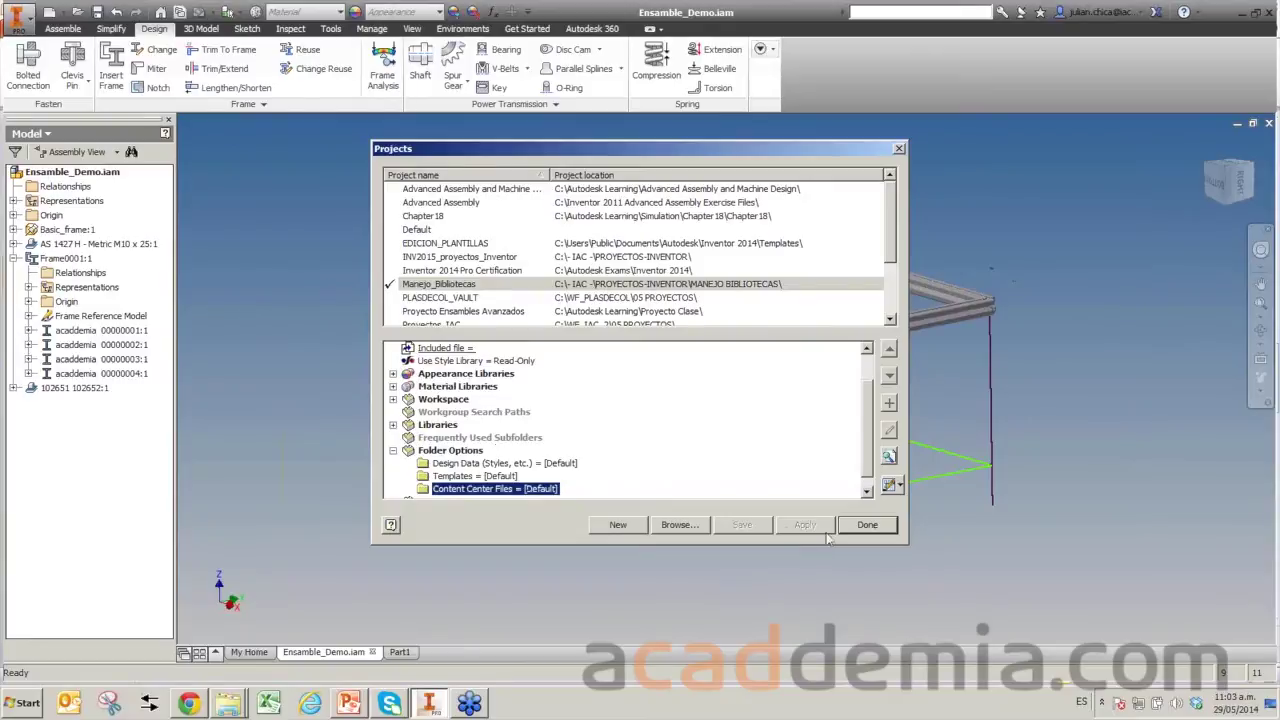
left_click(866, 525)
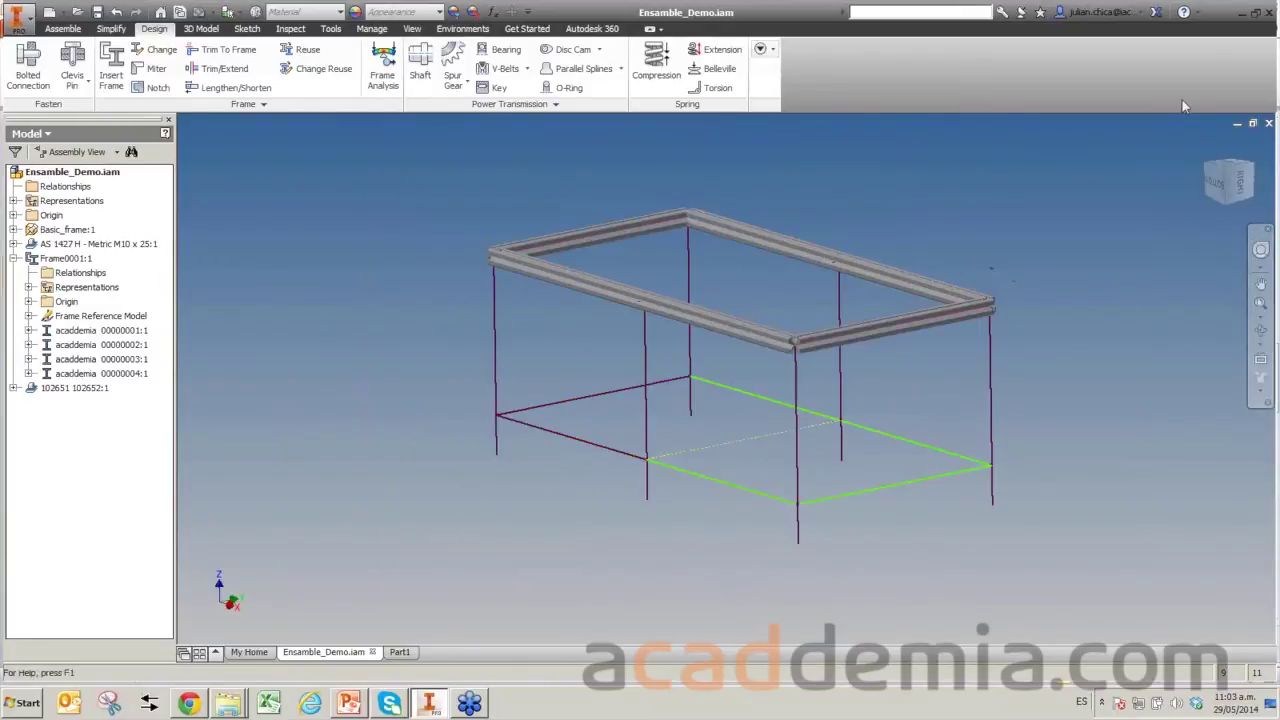
left_click(1268, 122)
Save the changes to Ensamble_Demo.iam as it closes.
left_click(503, 375)
left_click(726, 292)
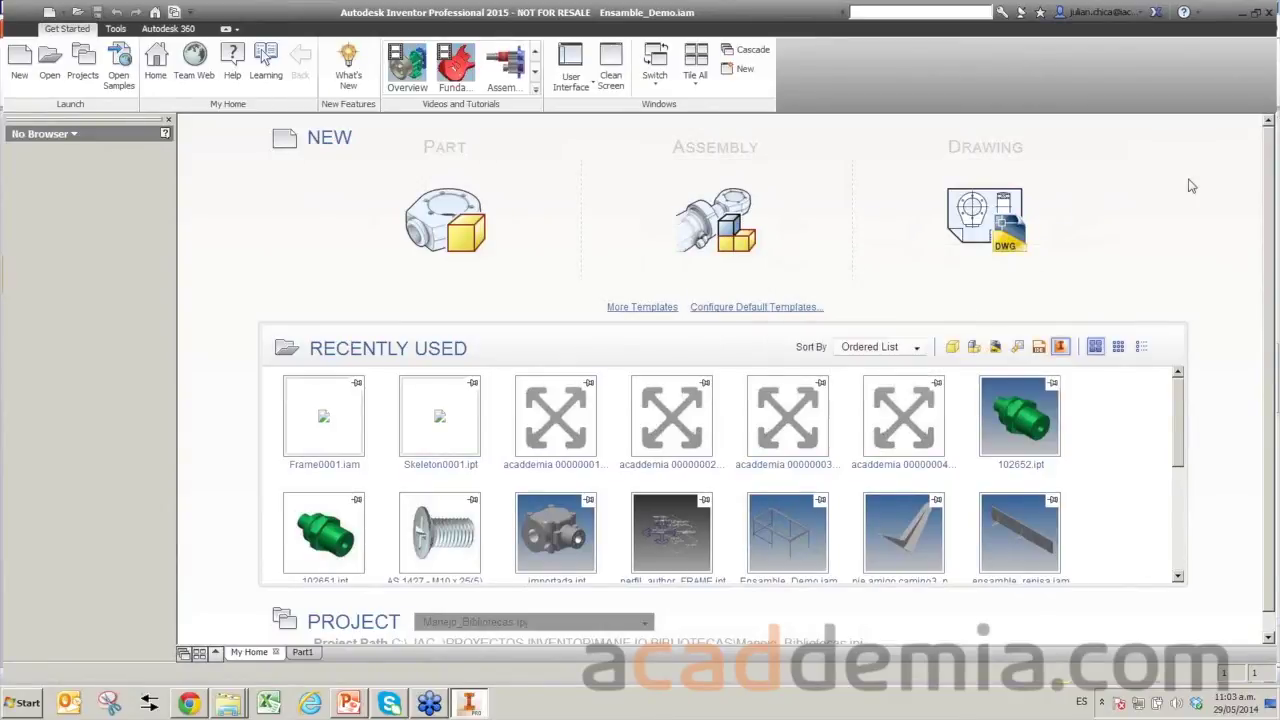
mouse_move(349, 703)
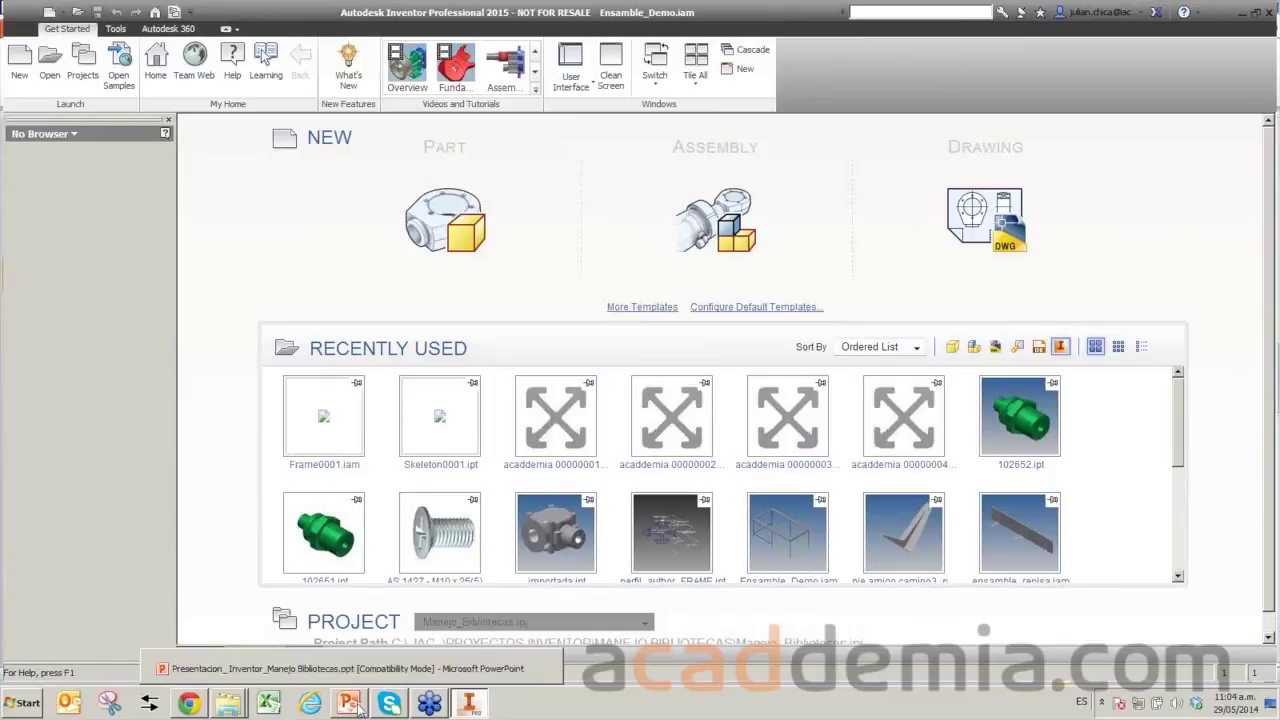
Review the libraries slide in PowerPoint, then return to Inventor's Part1 and home page.
left_click(358, 705)
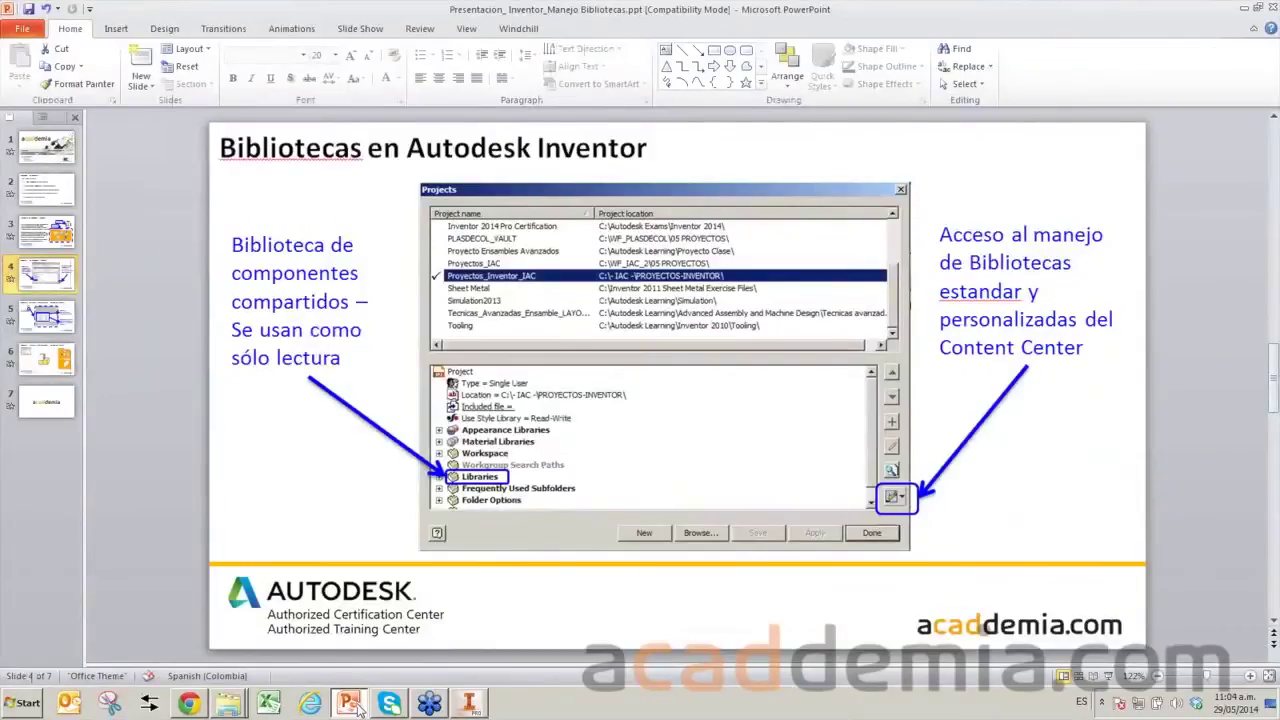
left_click(358, 705)
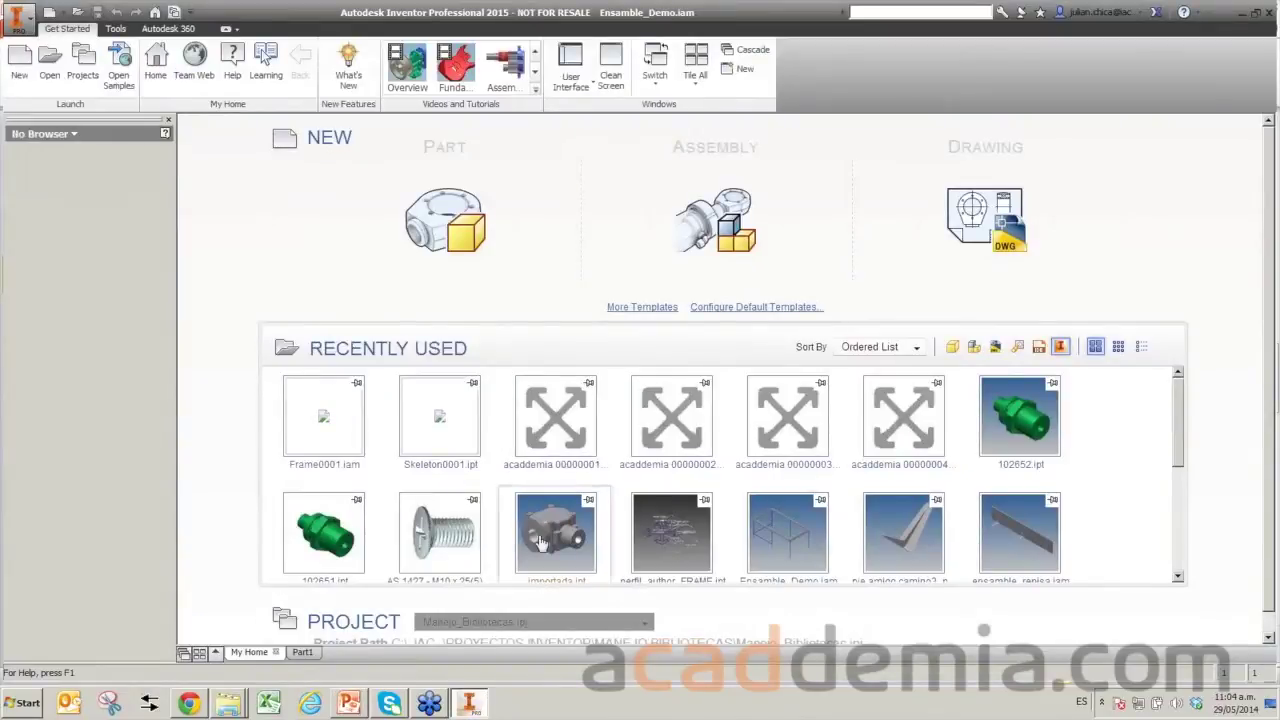
left_click(305, 658)
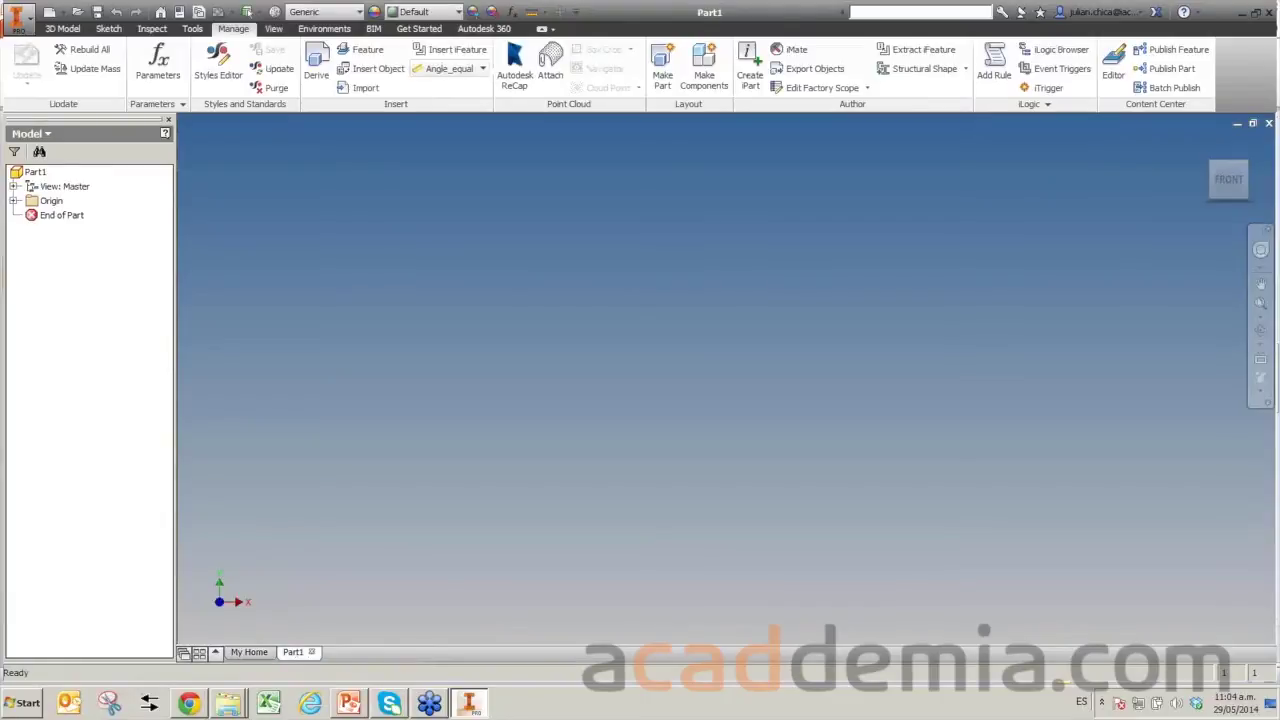
left_click(249, 652)
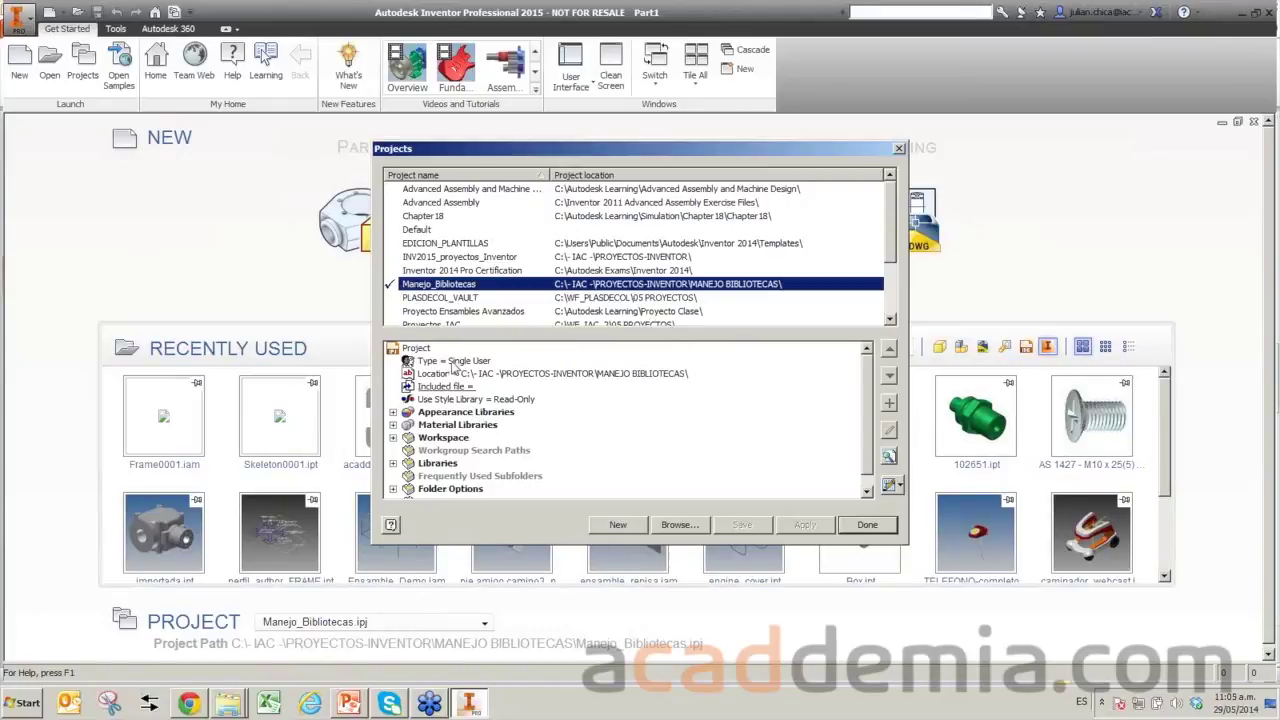
Switch the Manejo_Bibliotecas project type from Single User to Vault and confirm.
left_click(490, 363)
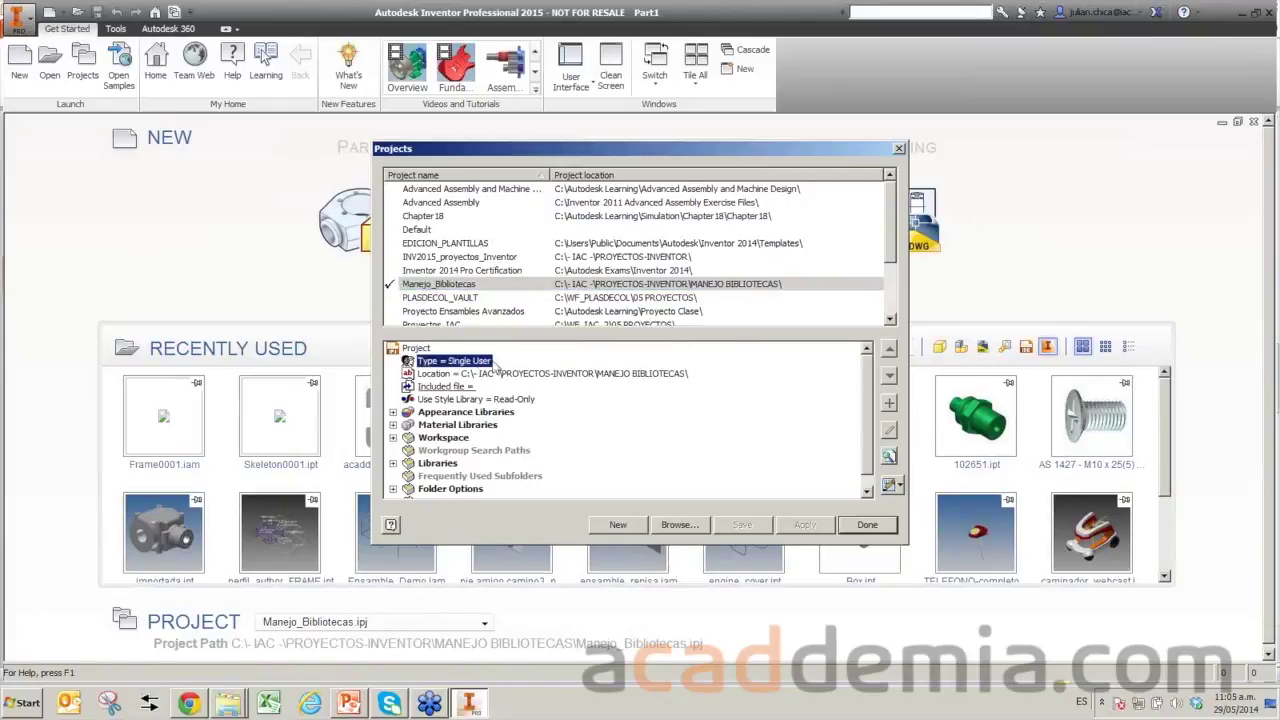
left_click(468, 366)
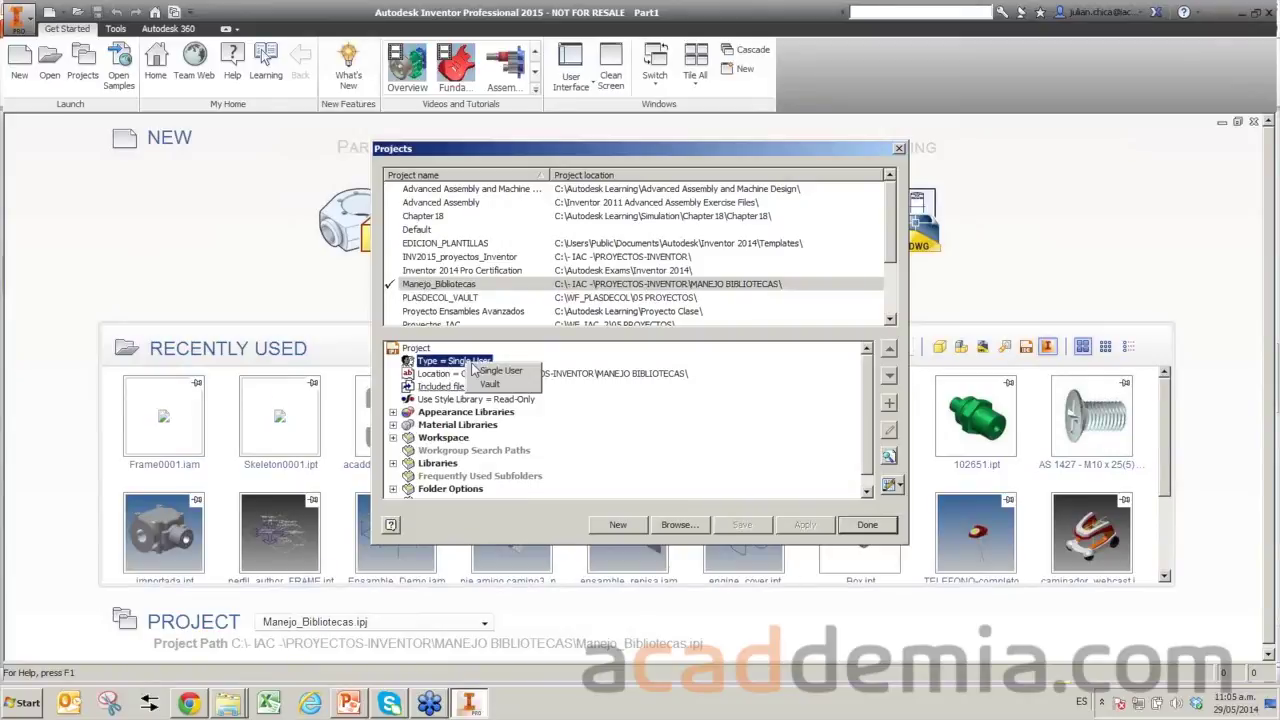
left_click(494, 386)
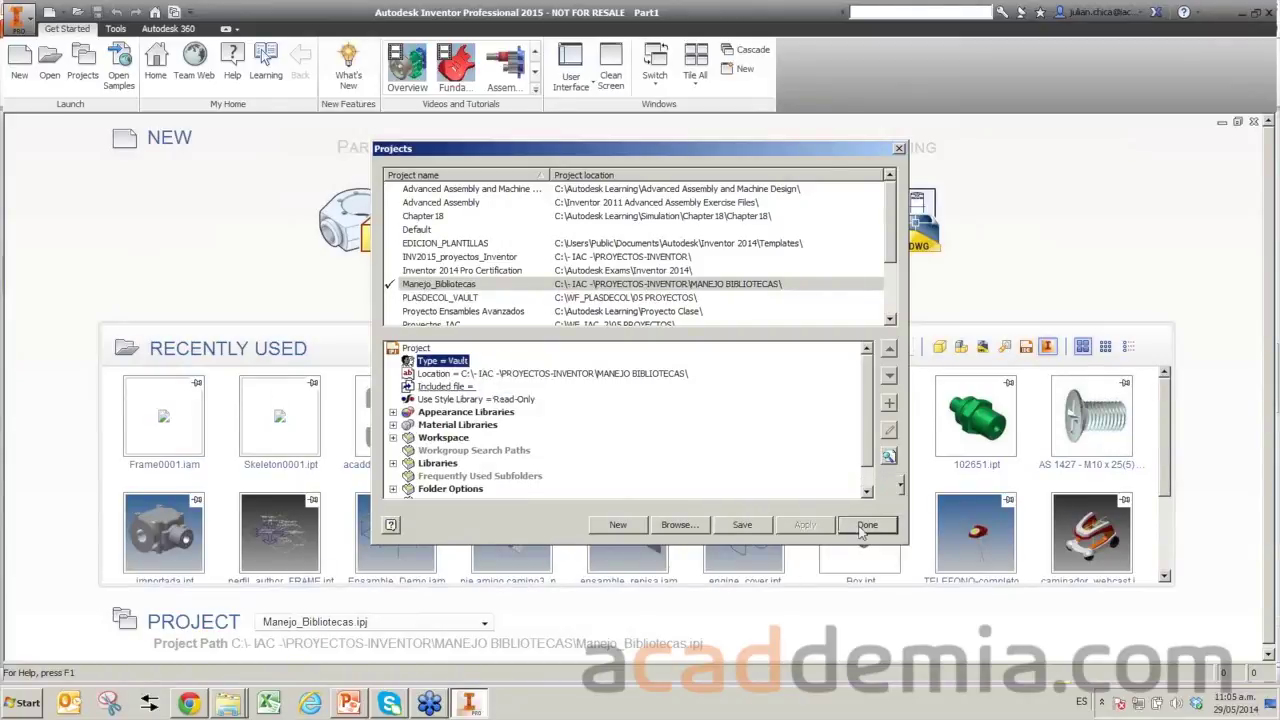
left_click(858, 527)
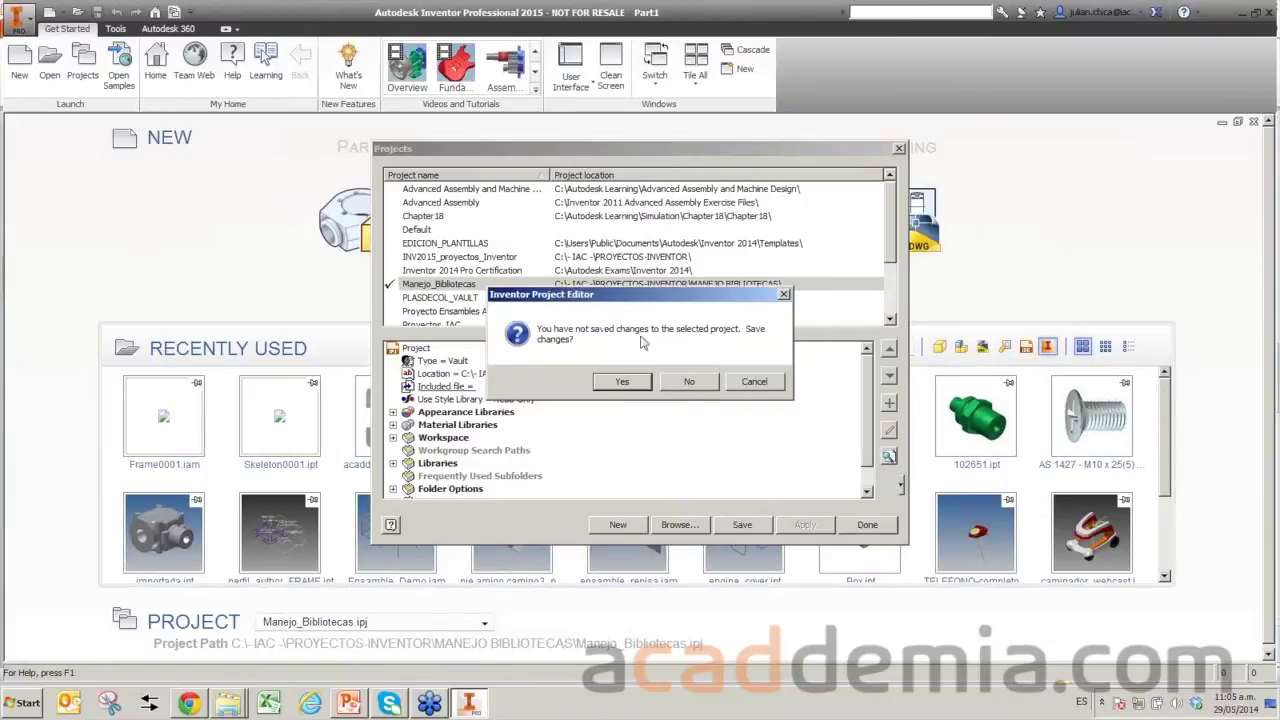
left_click(624, 383)
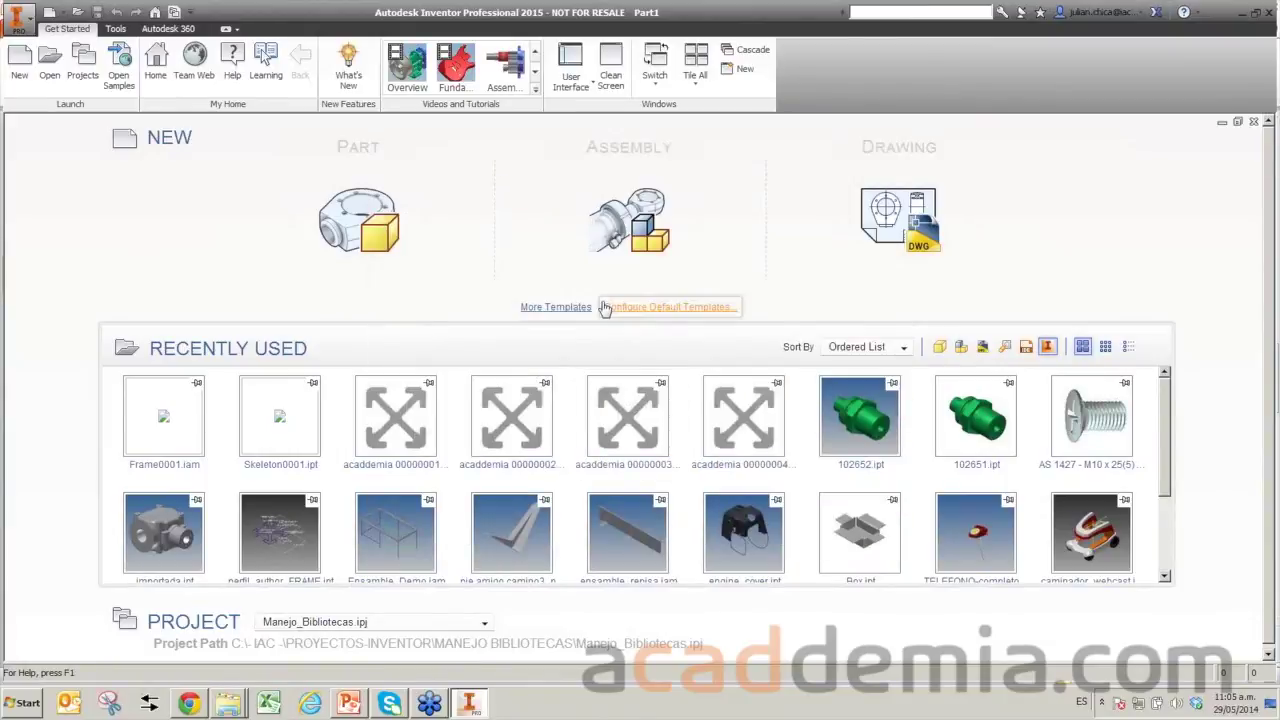
Switch to the Tools tab to reach Application Options.
left_click(116, 30)
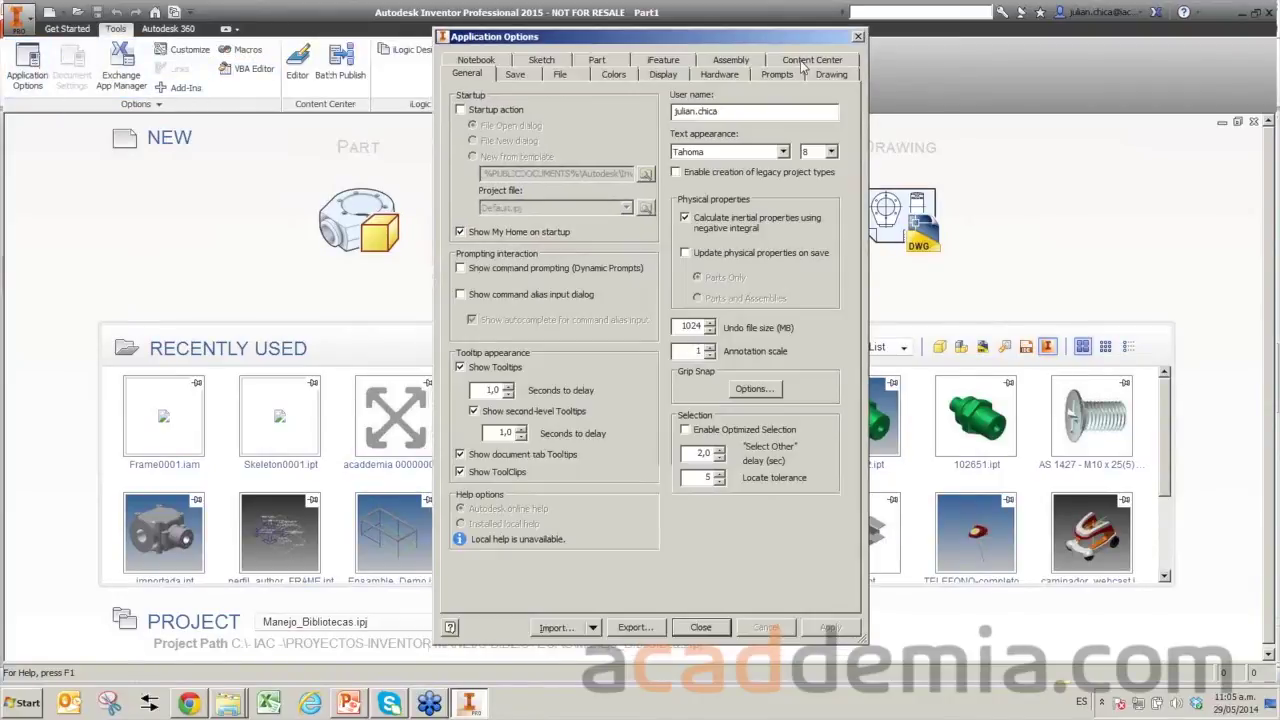
Review the Content Center library settings in Application Options, close it, and reopen project settings.
left_click(803, 68)
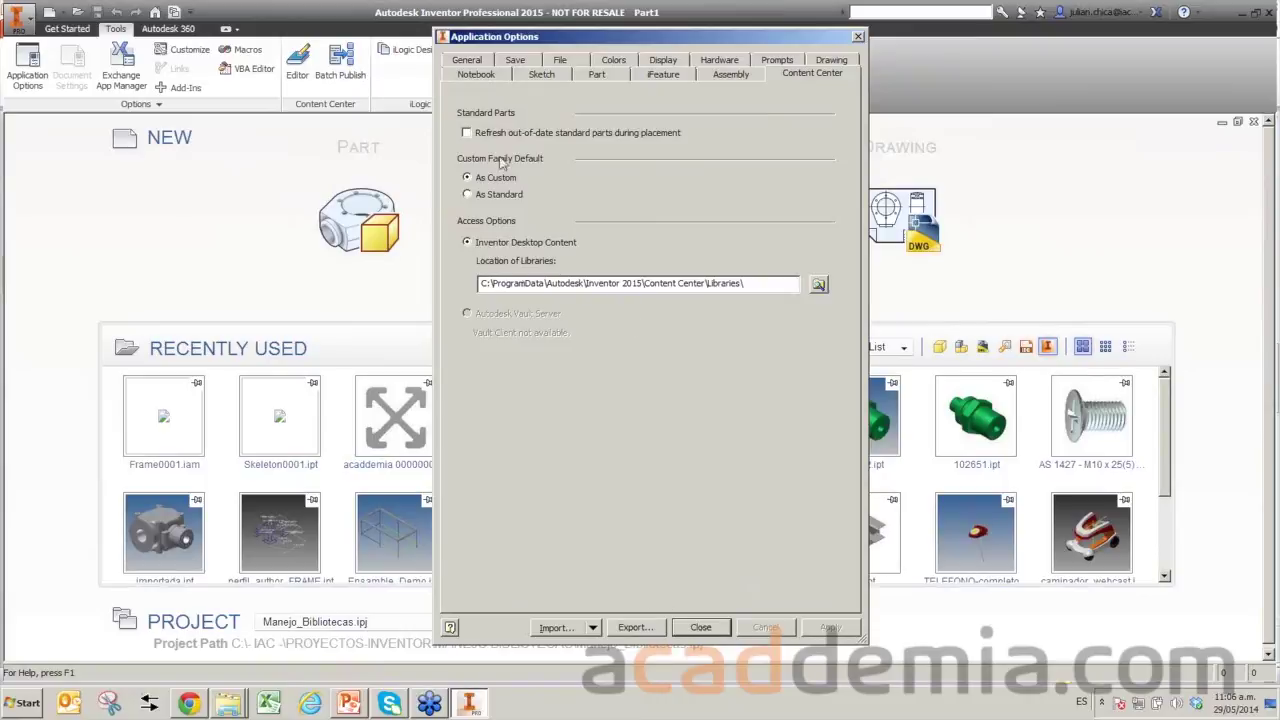
left_click(858, 36)
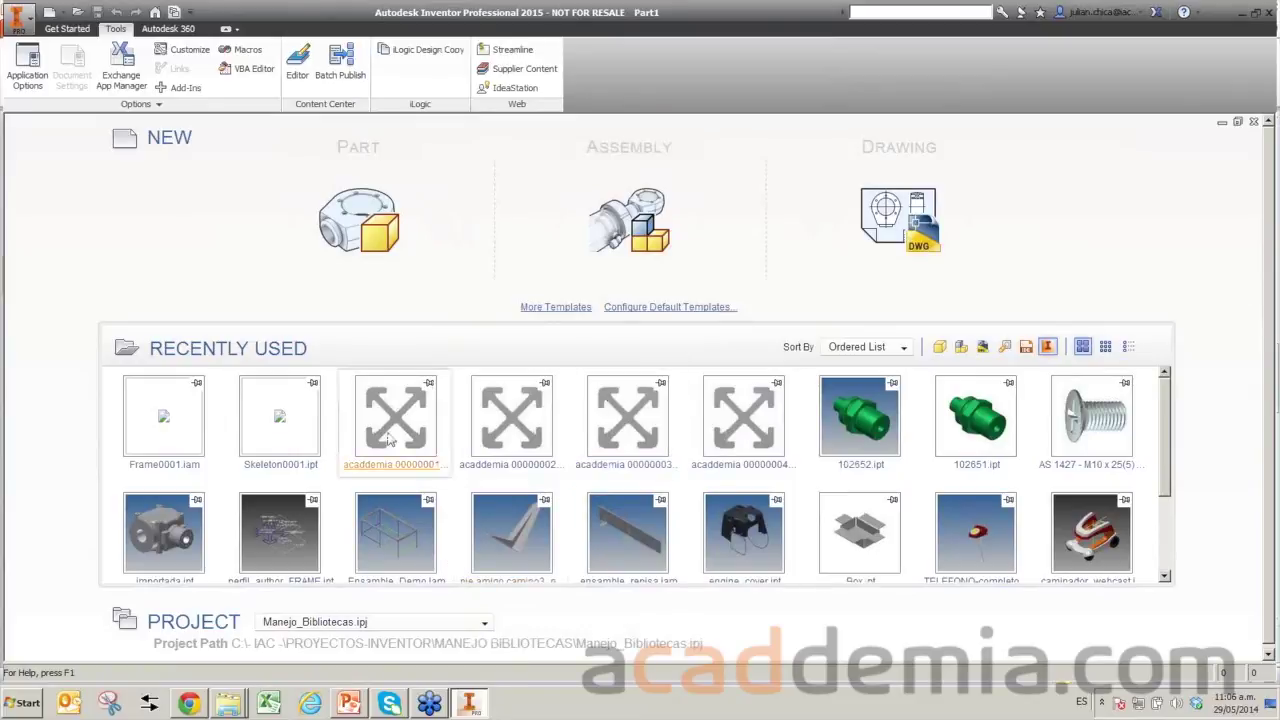
mouse_move(395, 415)
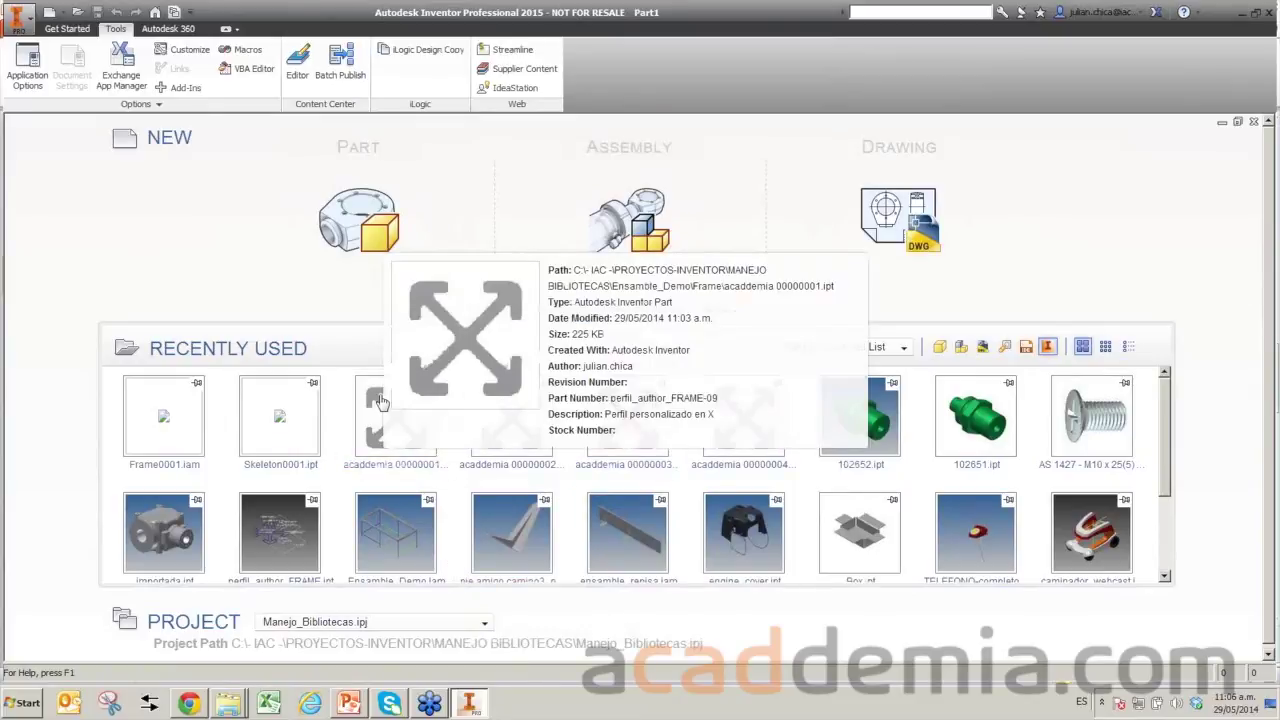
left_click(440, 361)
Change the Manejo_Bibliotecas project type from Vault to Single User, save, and finish.
left_click(466, 364)
left_click(500, 368)
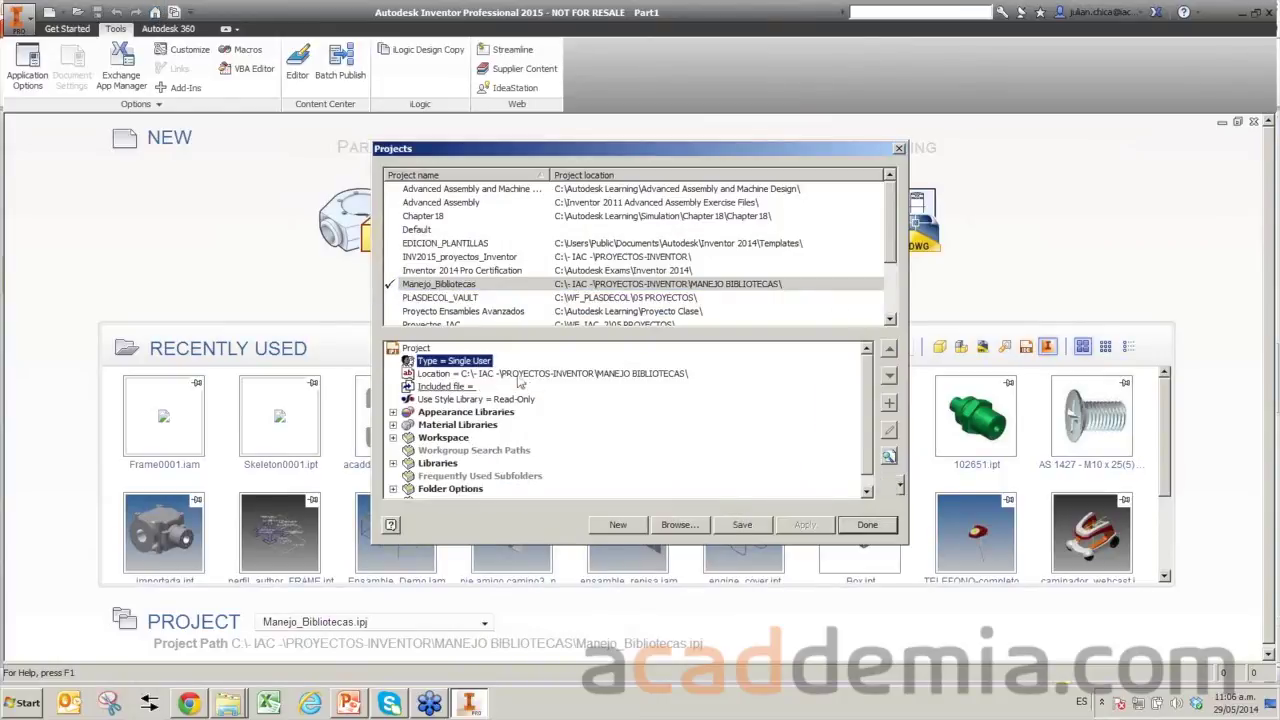
left_click(745, 527)
left_click(868, 526)
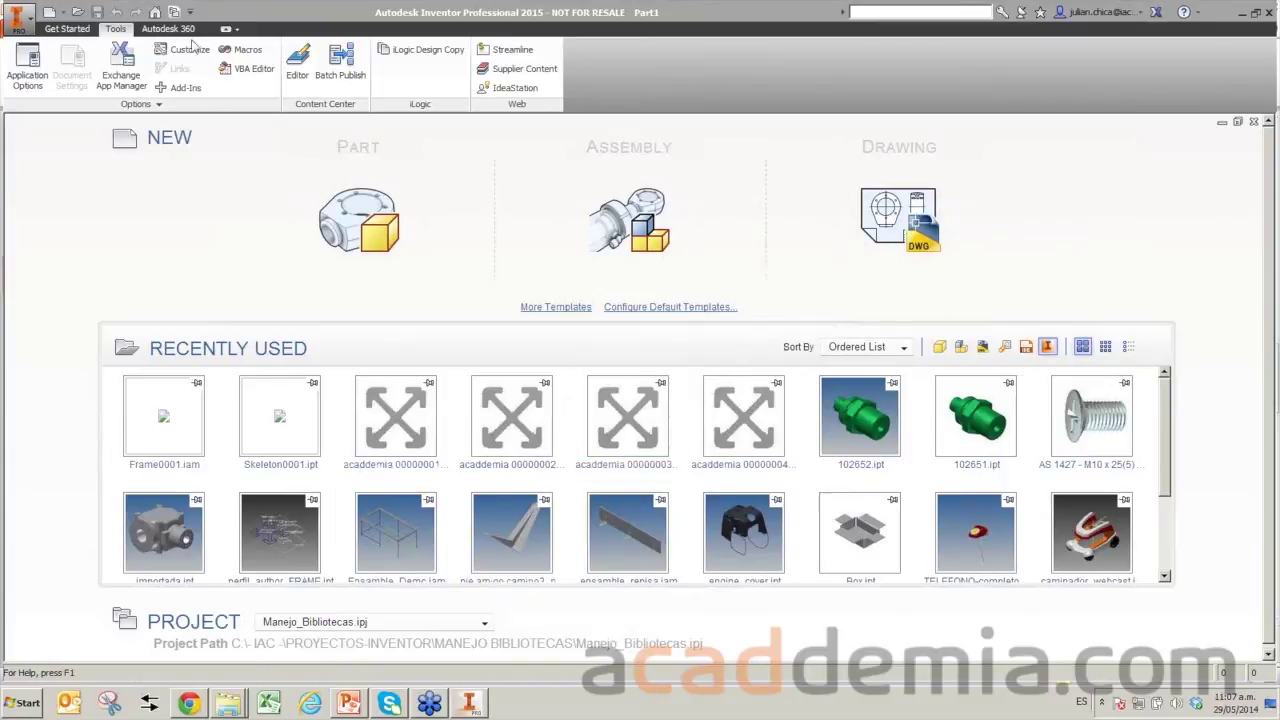
Close the My Home page, leaving the empty workspace with the Tools ribbon shown.
left_click(70, 28)
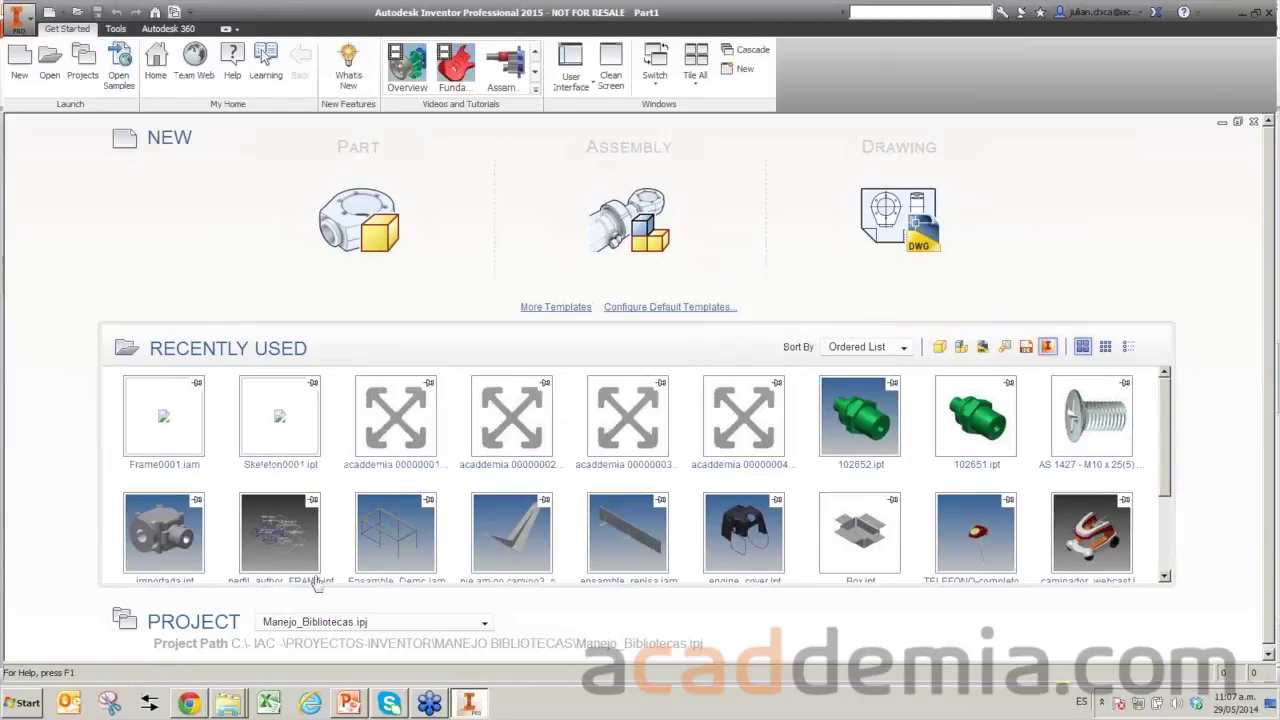
left_click(1222, 123)
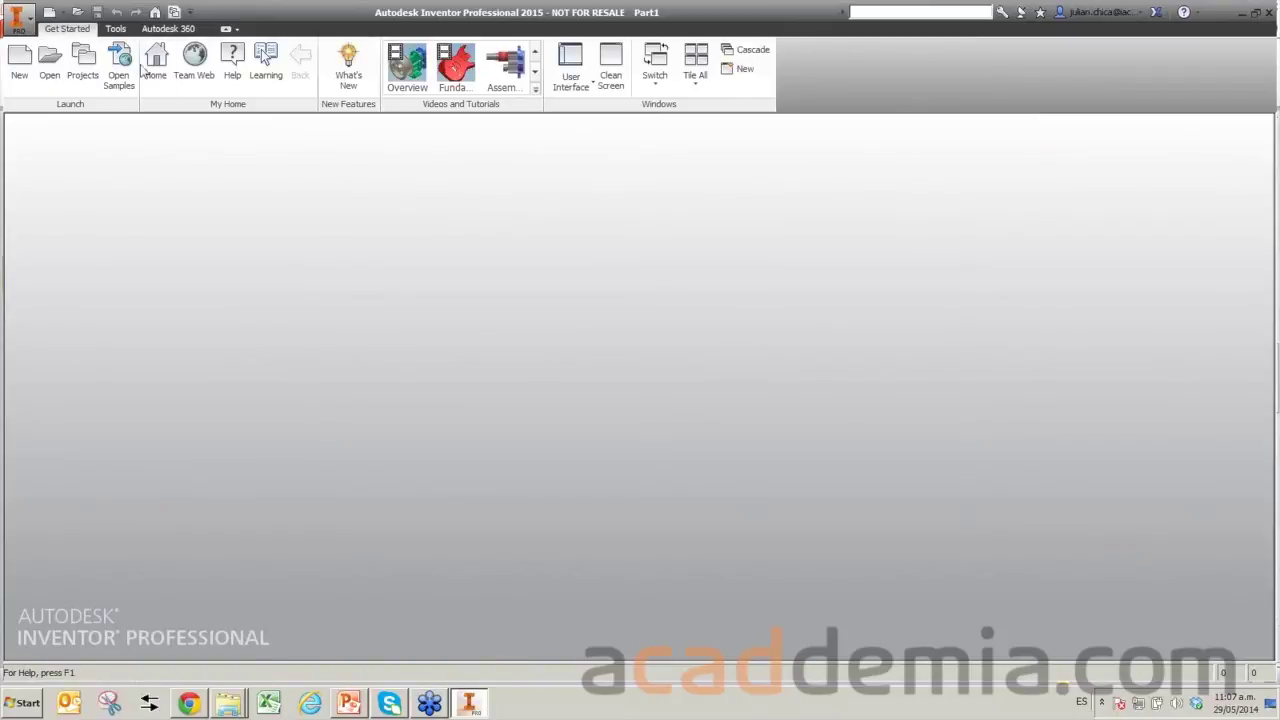
left_click(116, 29)
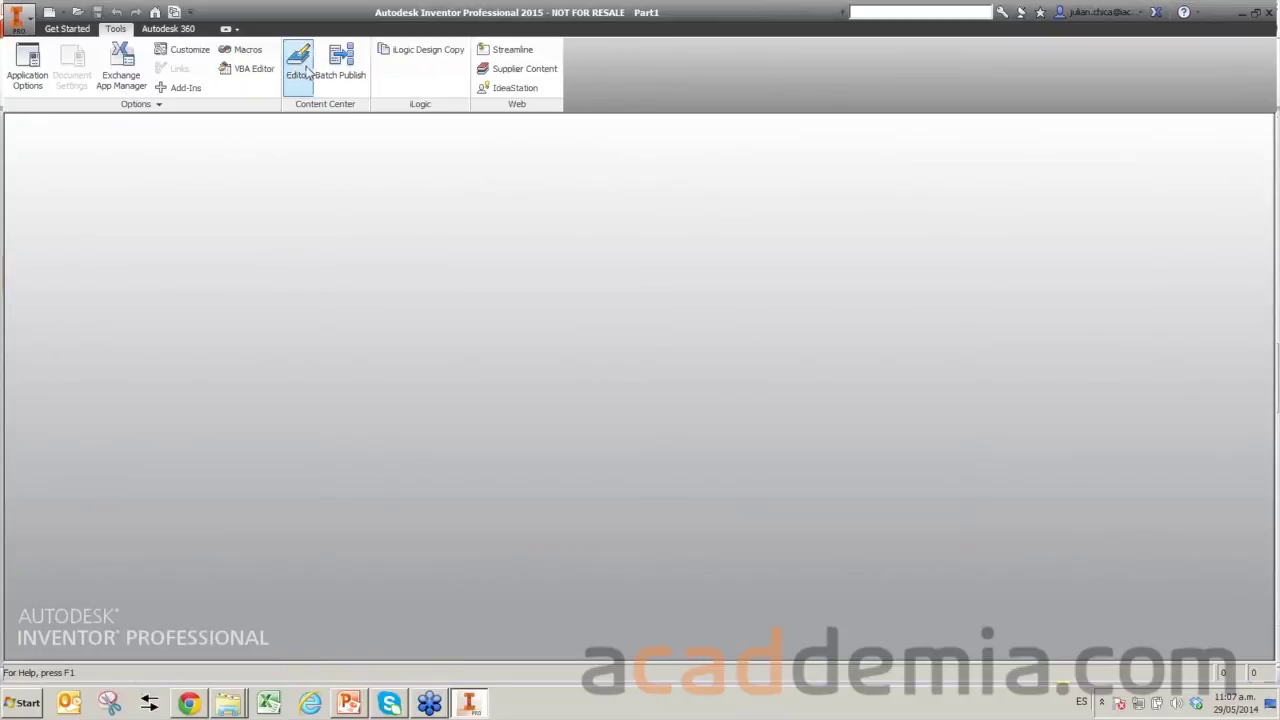
Open the Content Center Editor and view Inventor Routed Systems before returning to the webcast library.
left_click(308, 72)
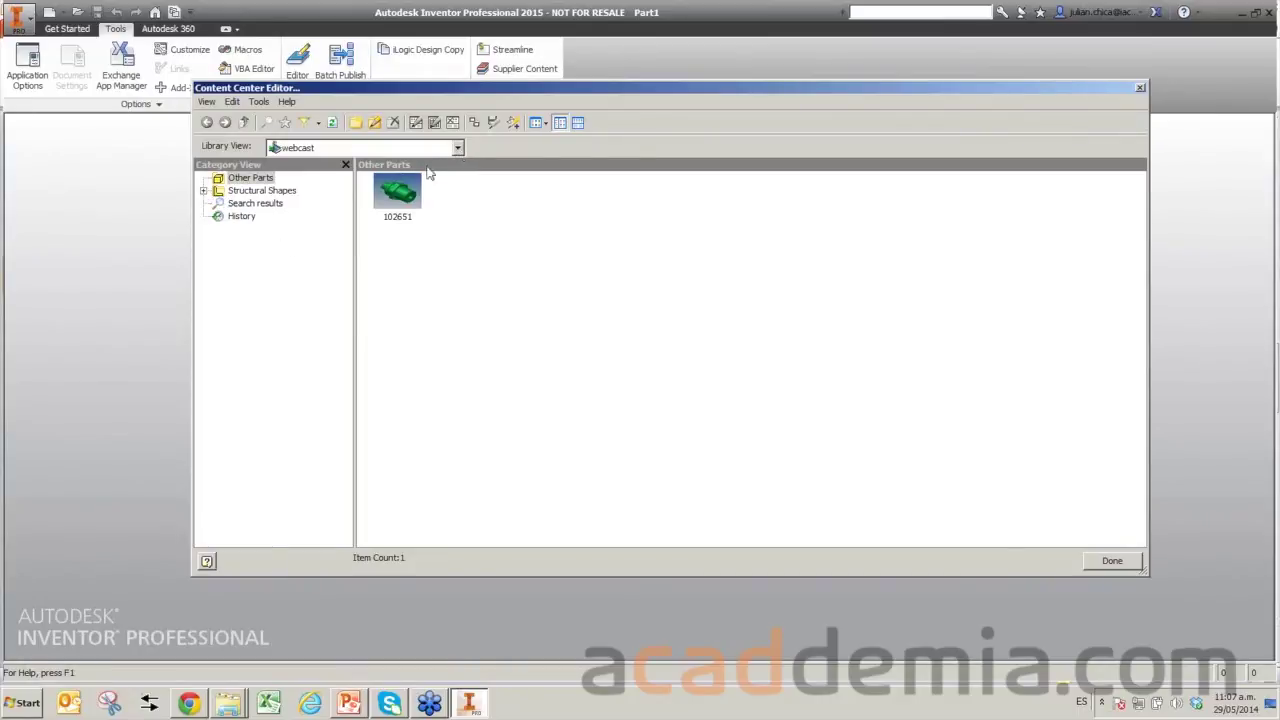
left_click(255, 247)
right_click(241, 243)
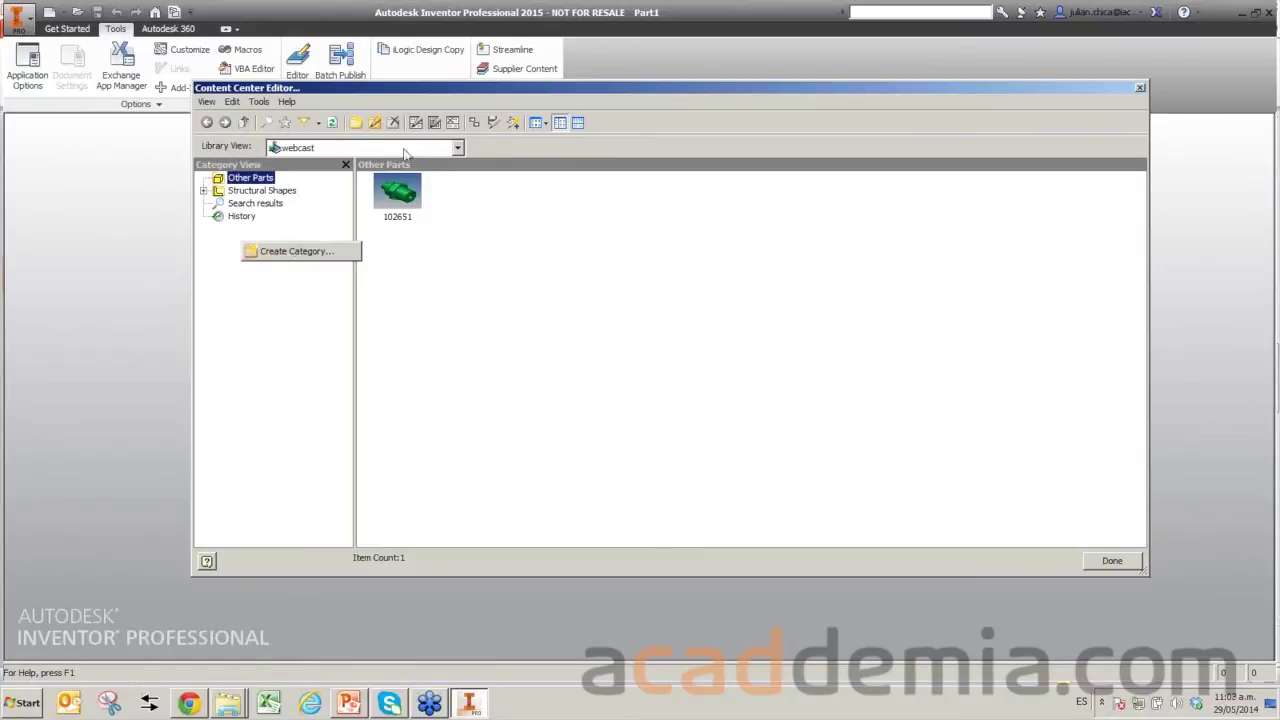
left_click(458, 148)
left_click(330, 166)
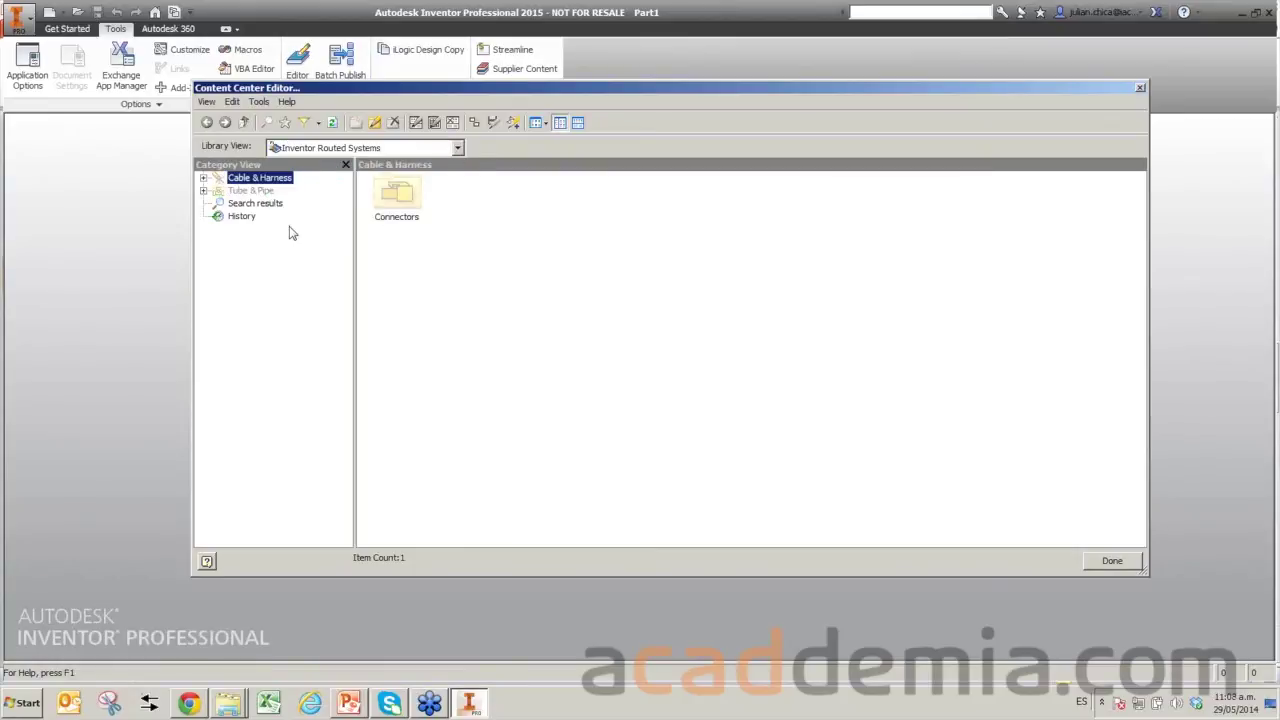
left_click(459, 148)
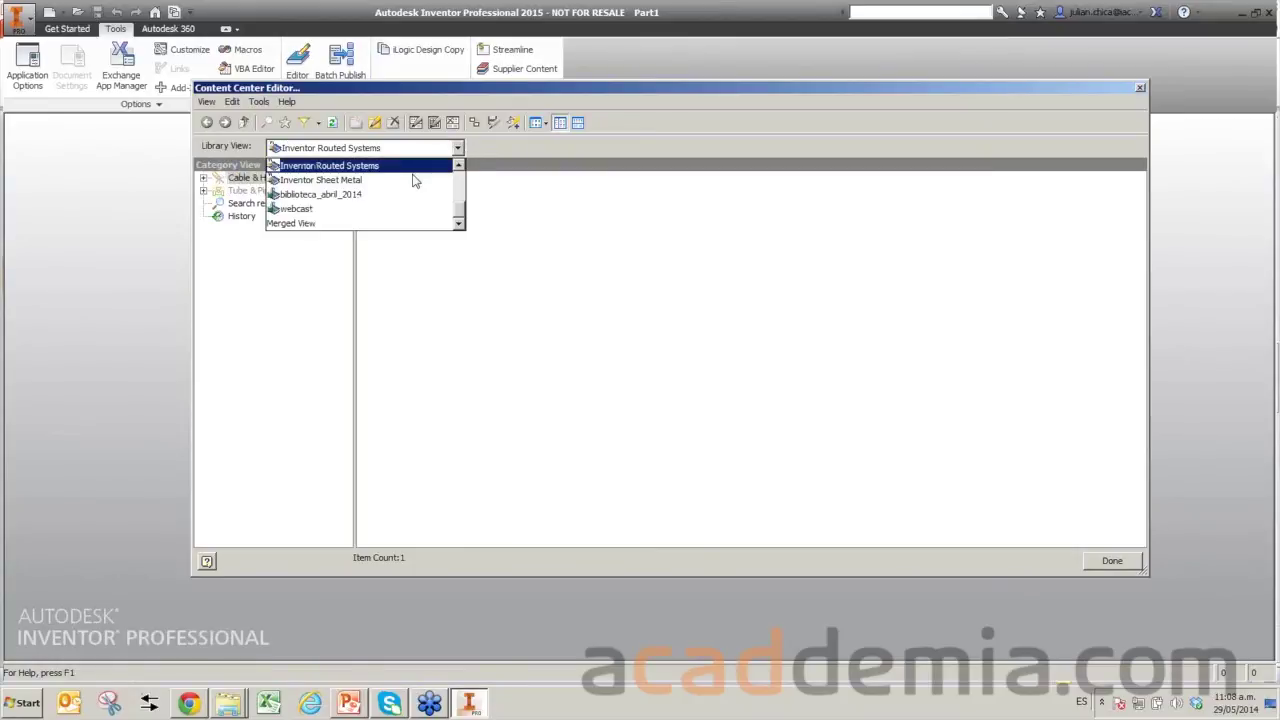
left_click(297, 209)
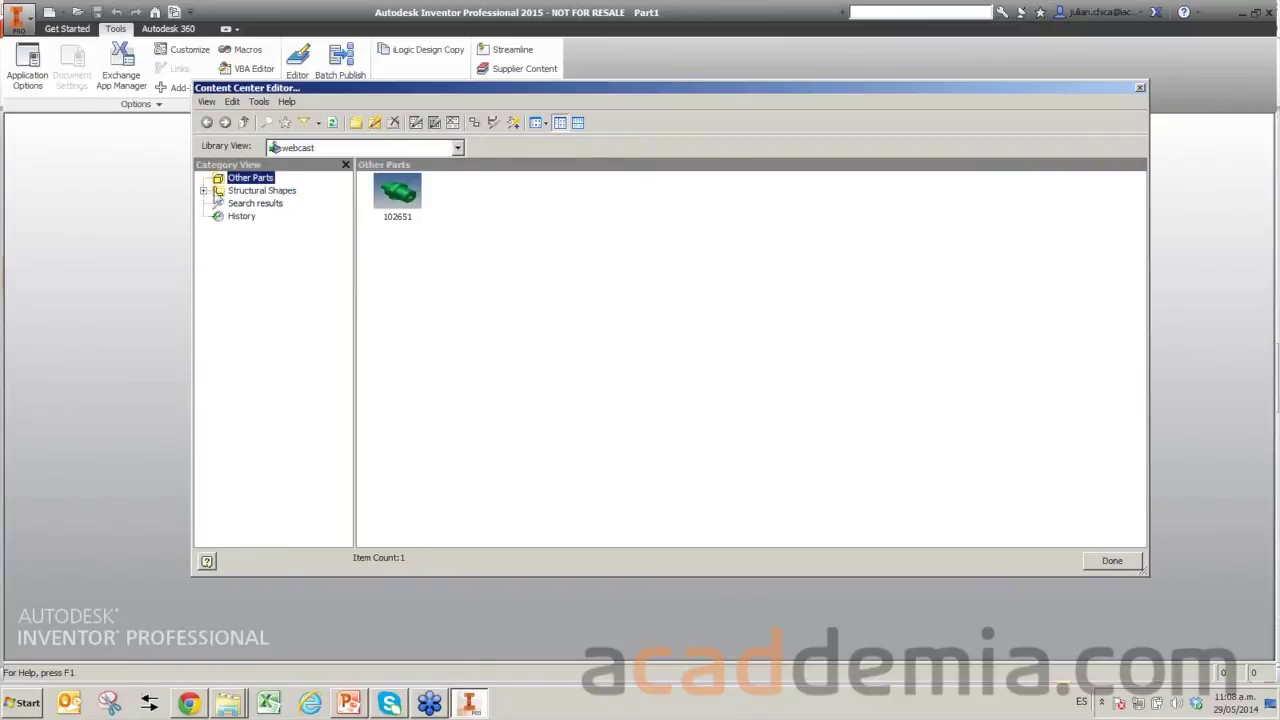
Expand Structural Shapes and look at its Angles and Perfiles en X subcategories.
left_click(204, 190)
left_click(252, 191)
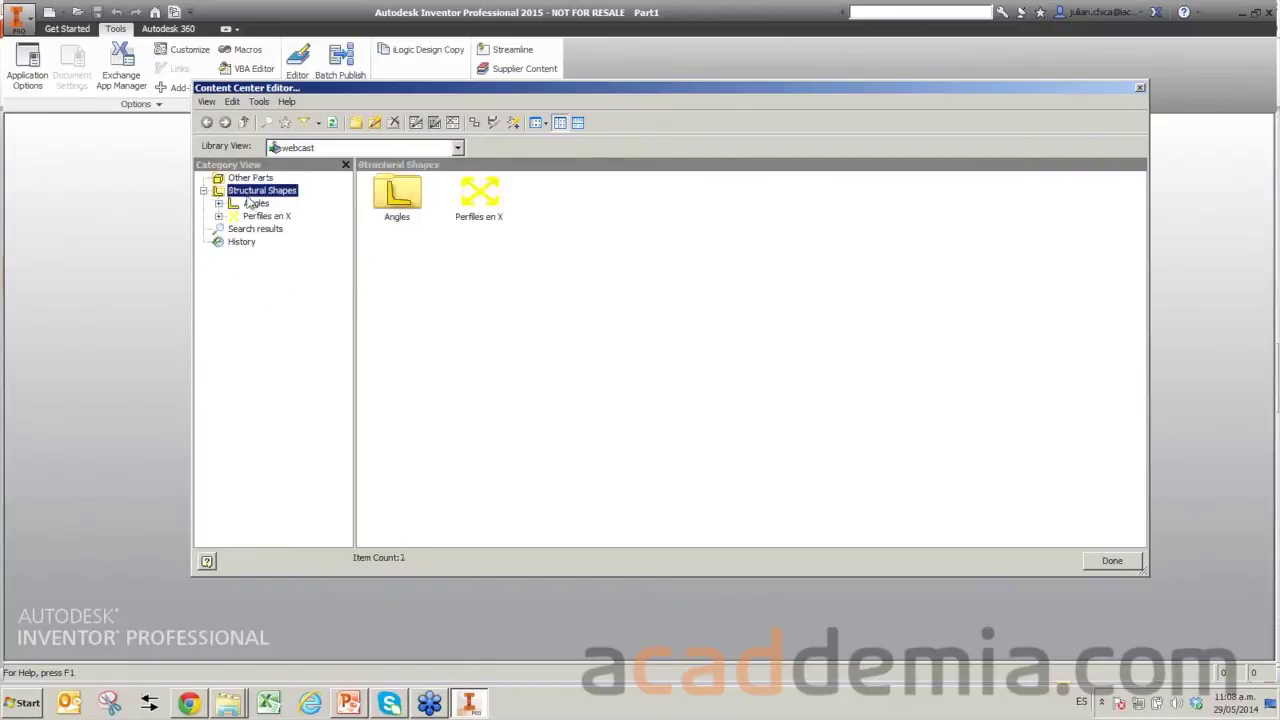
left_click(257, 203)
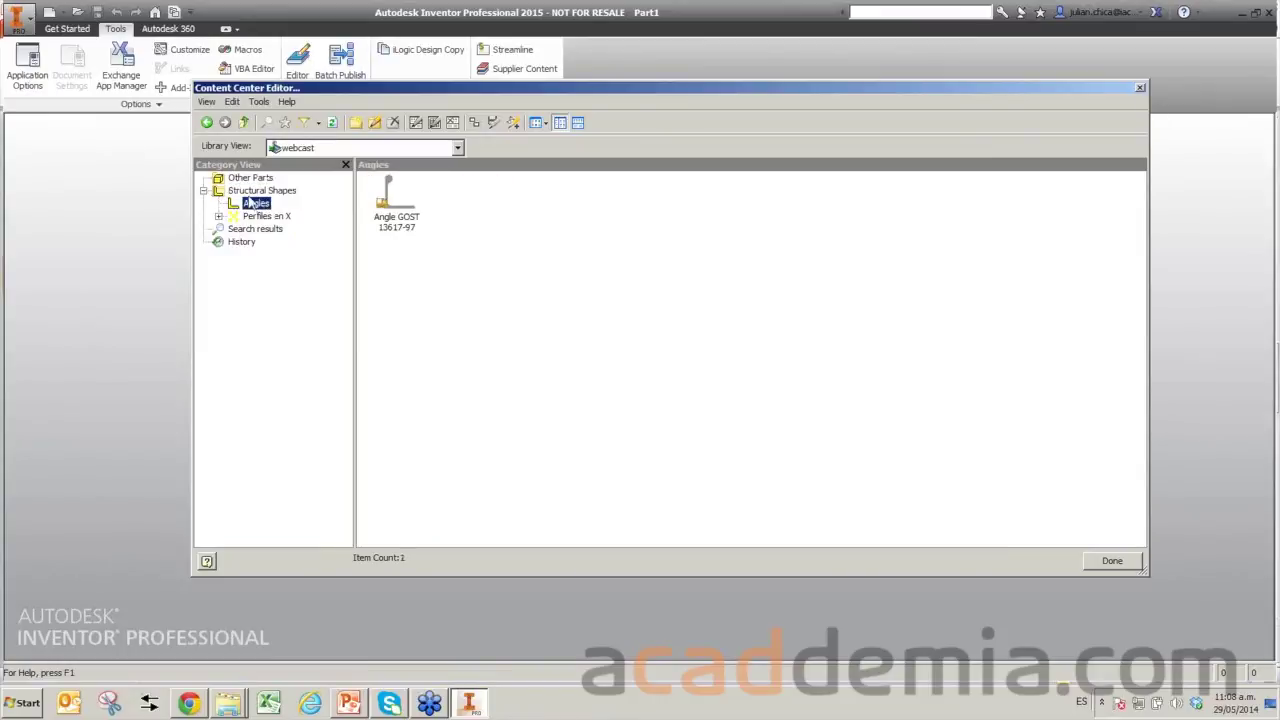
left_click(252, 190)
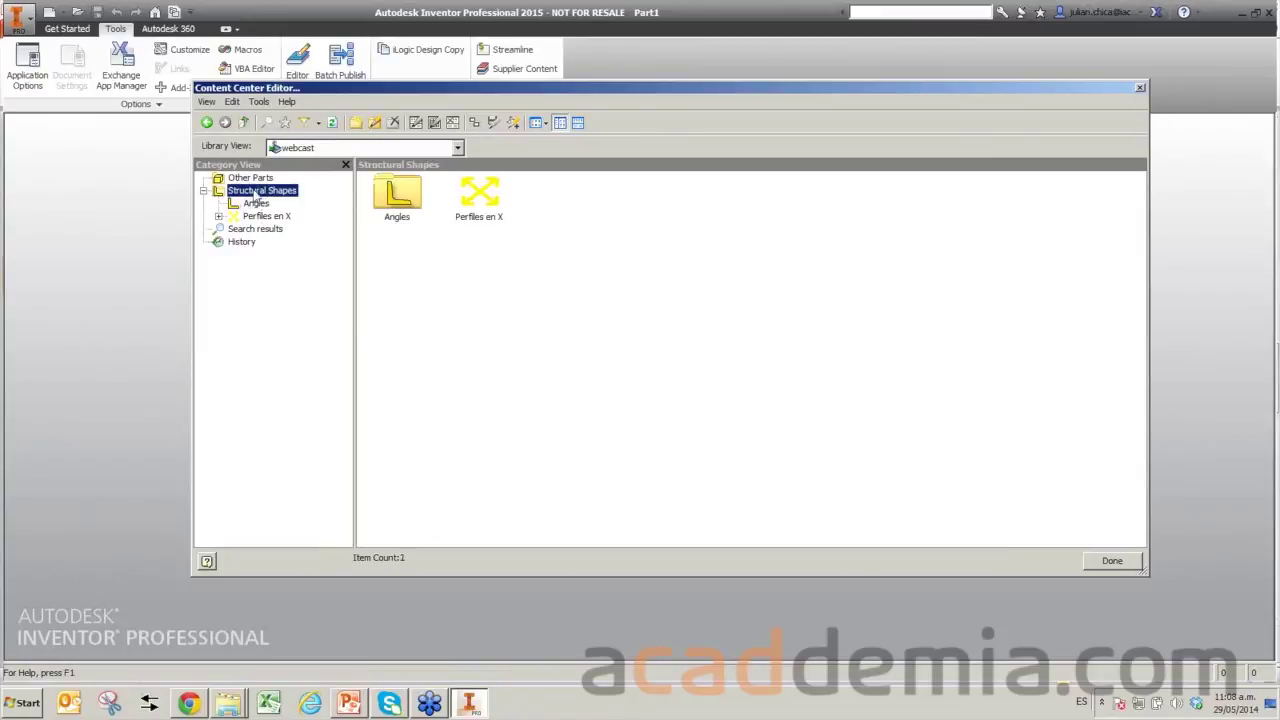
Dismiss the Structural Shapes context menu without creating a category and close the Content Center Editor.
right_click(253, 191)
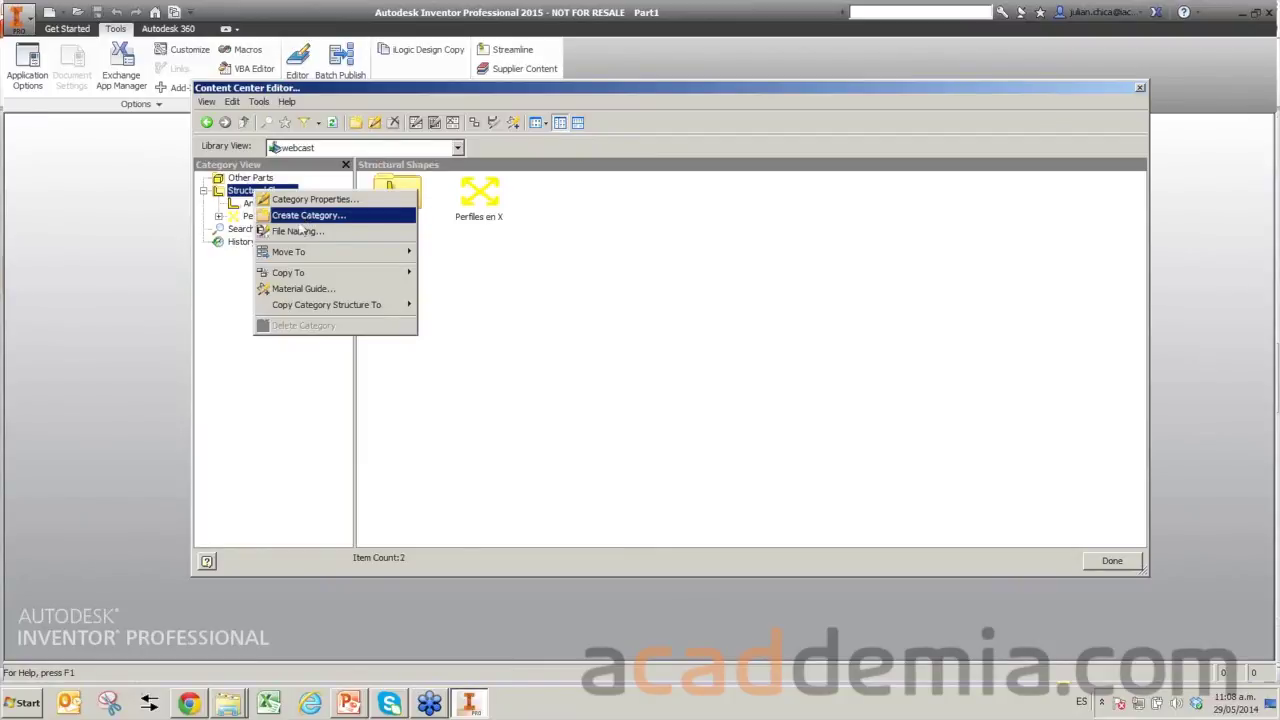
left_click(250, 380)
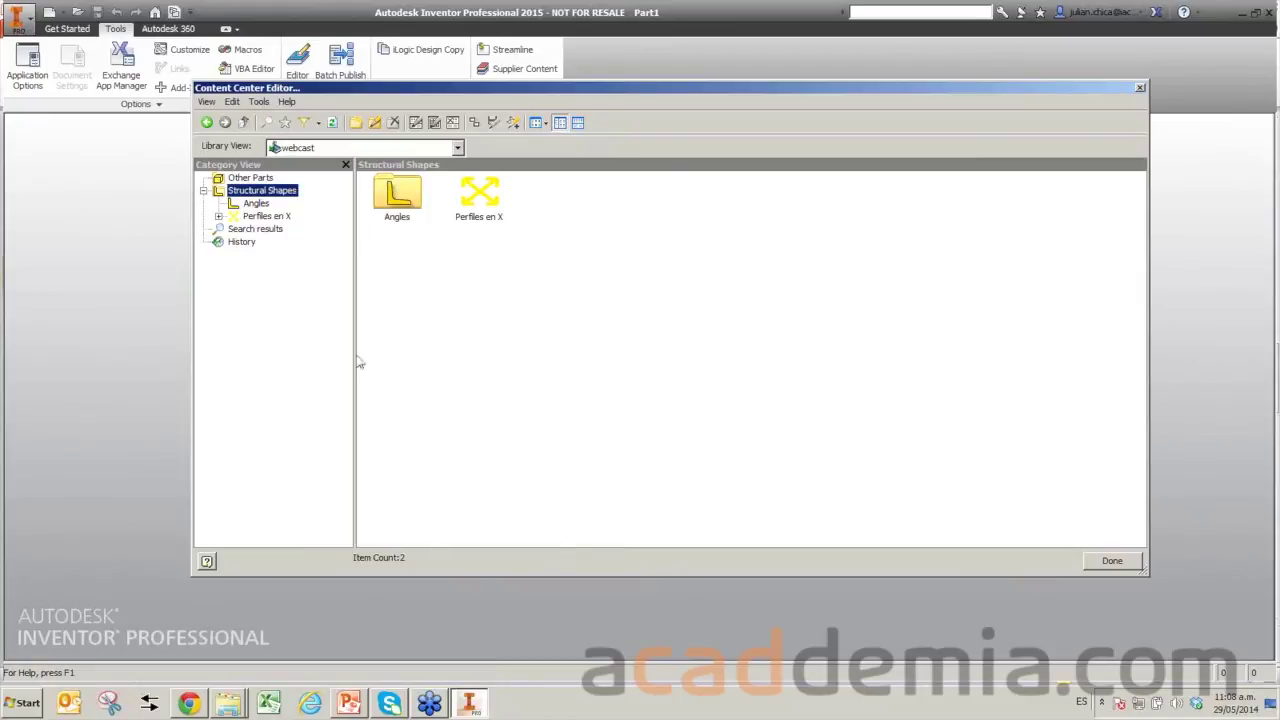
left_click(1140, 88)
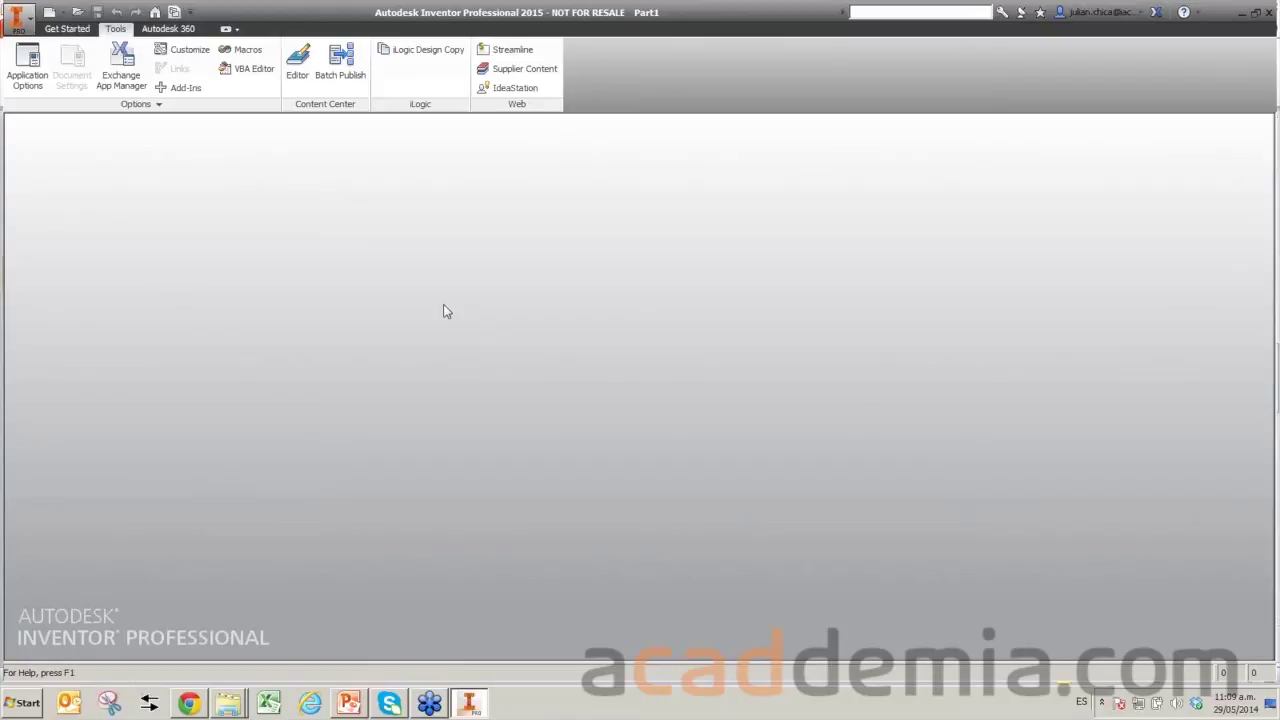
Show Application Options on the Content Center tab with the Inventor 2015 Libraries folder location.
left_click(27, 78)
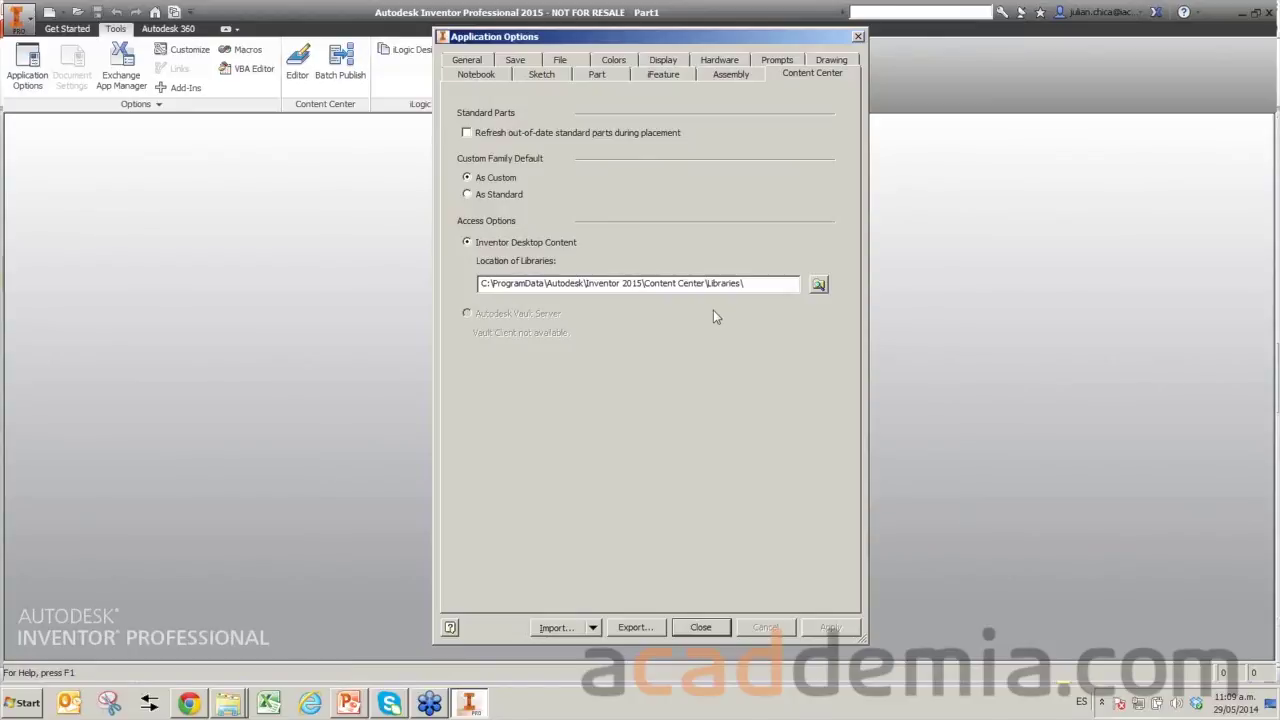
left_click(438, 708)
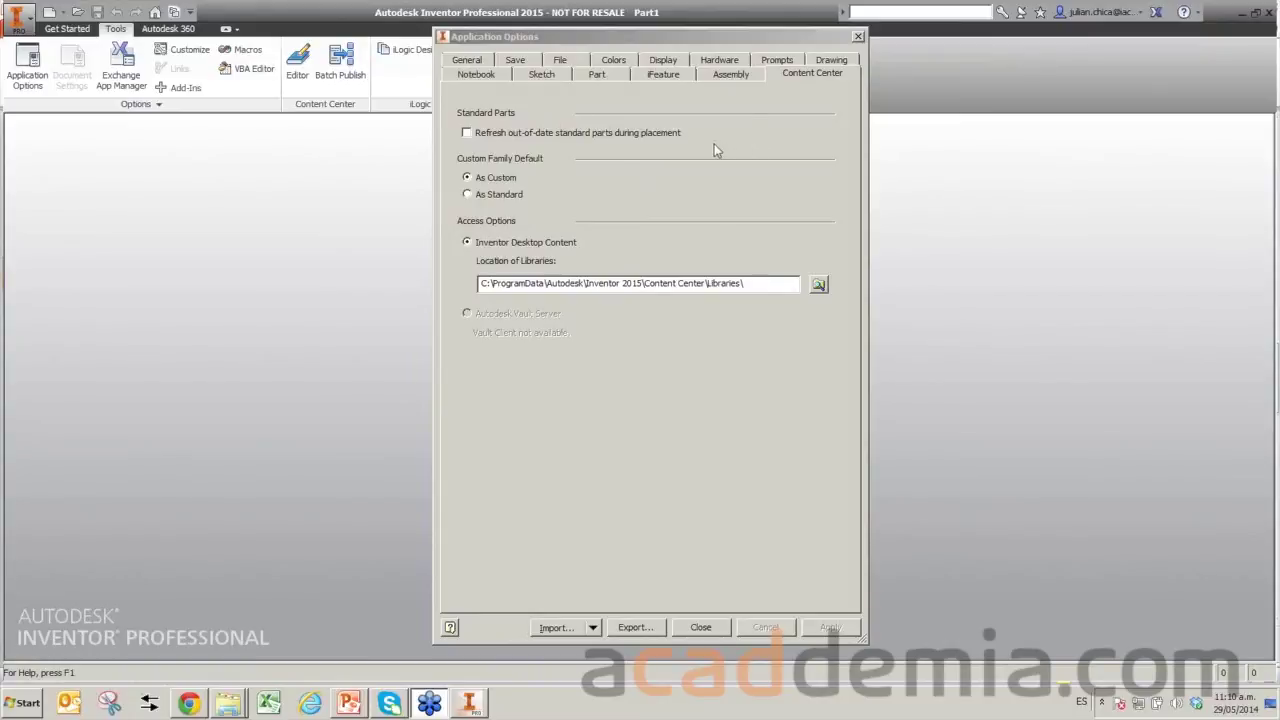
On the File tab, select the Default Content Center files path and briefly check the PowerPoint slide.
left_click(556, 62)
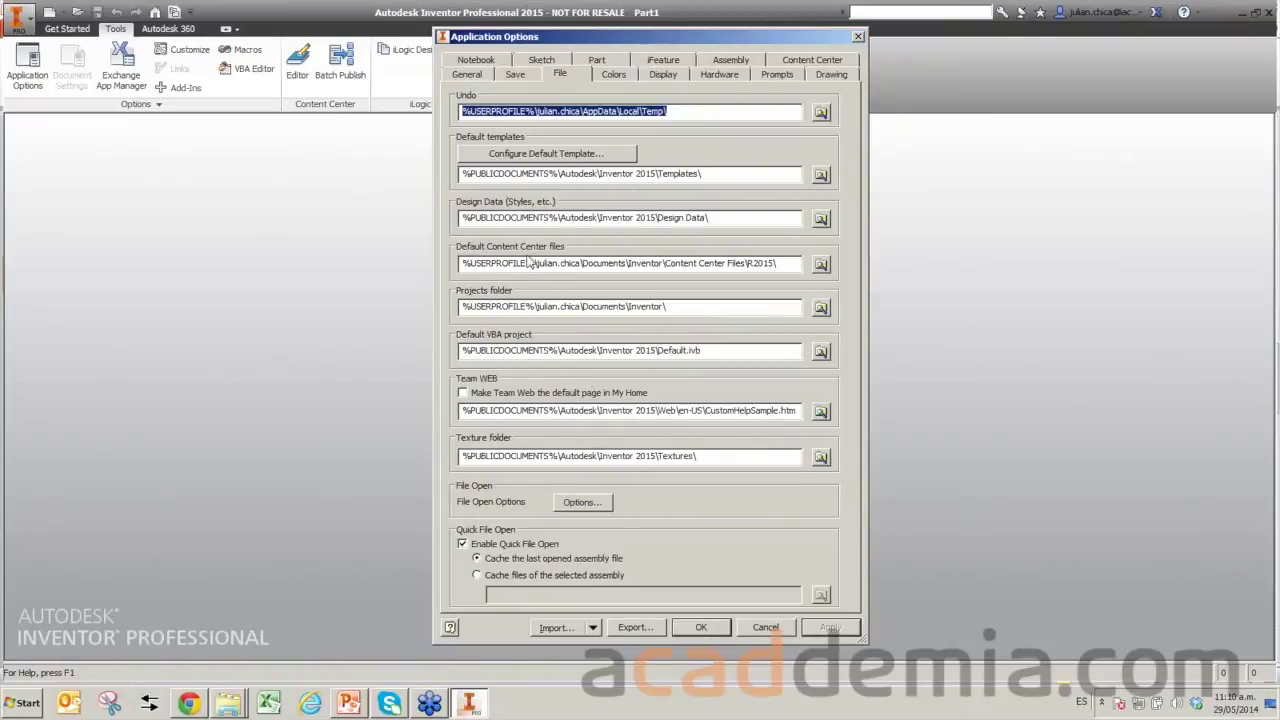
left_click_drag(462, 263, 847, 264)
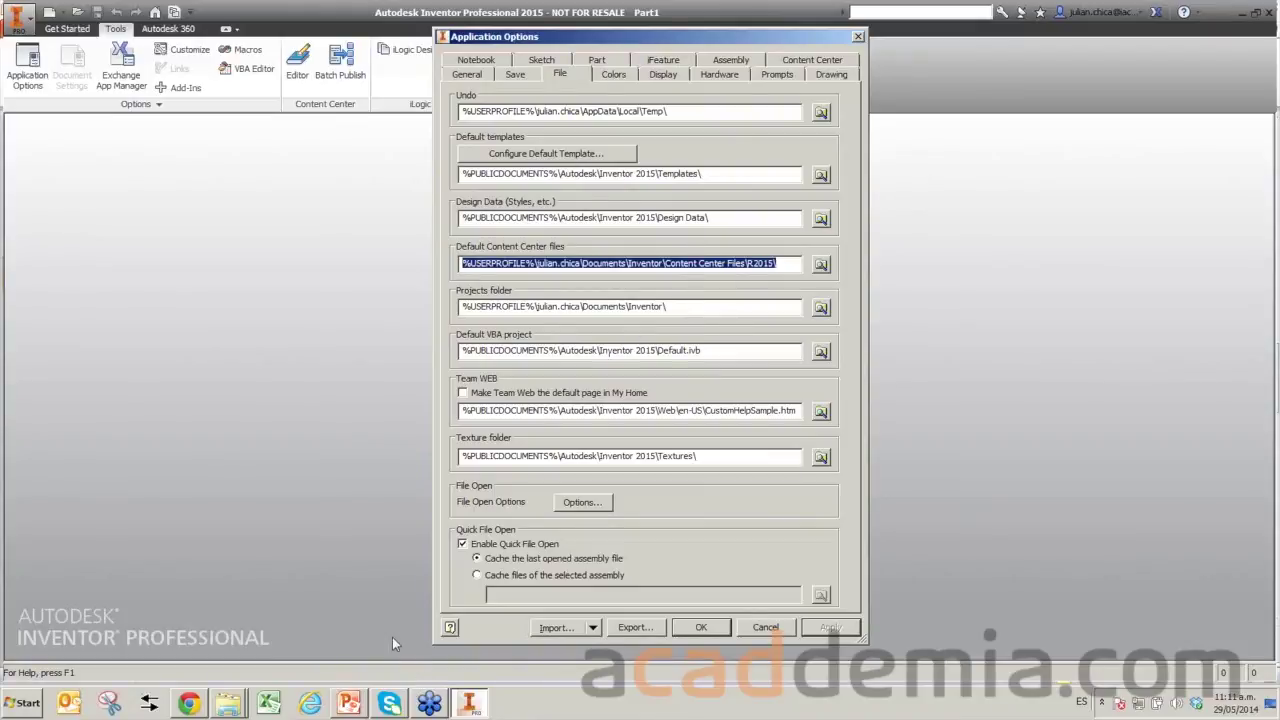
left_click(352, 705)
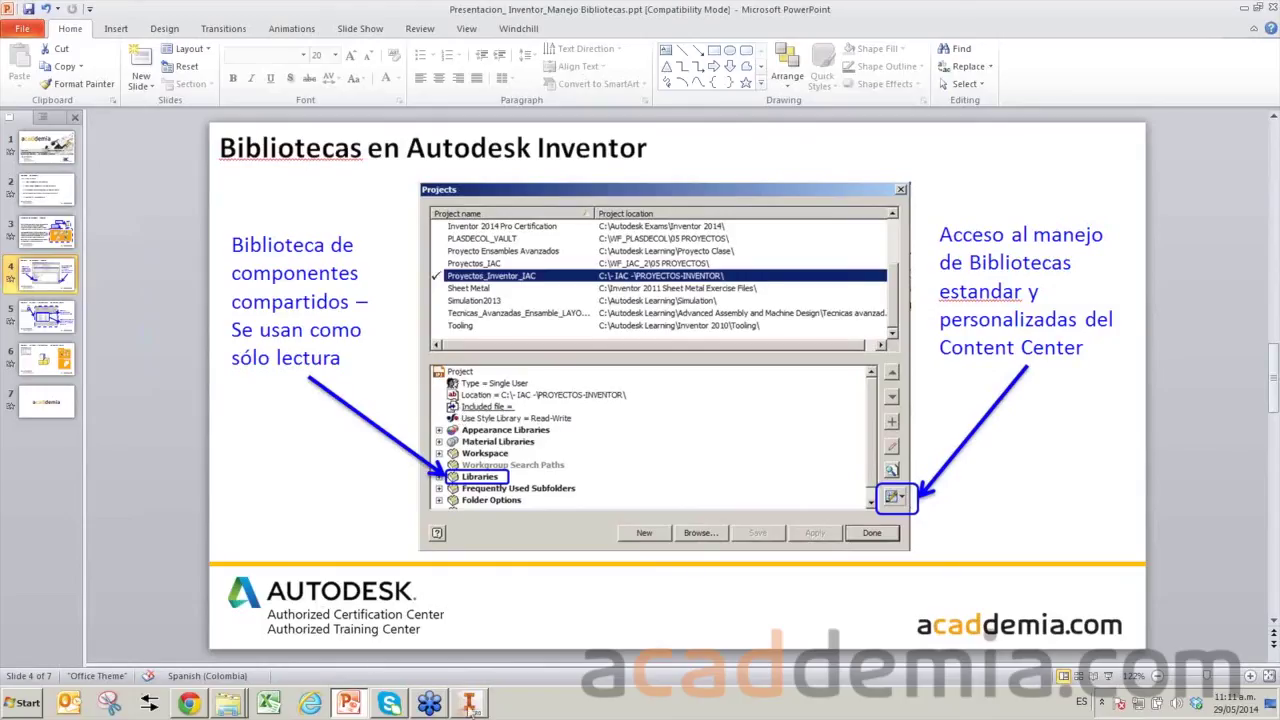
left_click(470, 705)
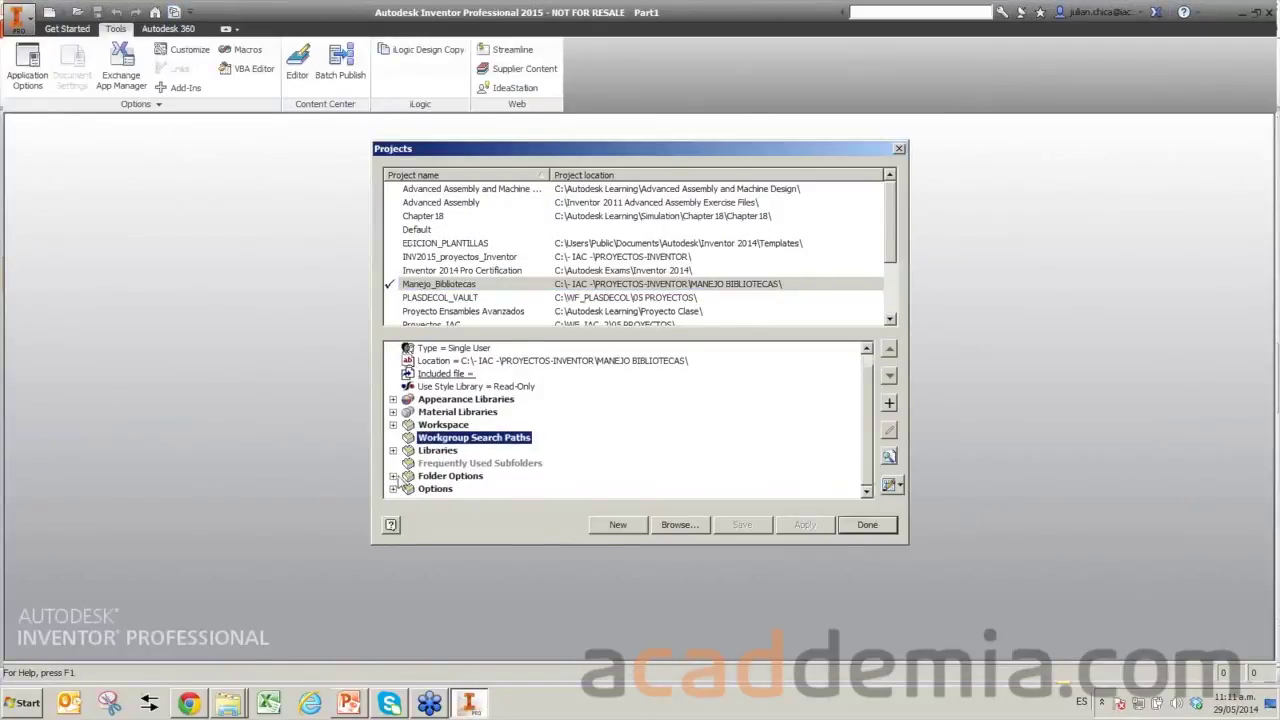
Change Manejo_Bibliotecas' Content Center Files folder from Default to Content Center Files\R2015, then reopen Application Options.
left_click(393, 476)
left_click(530, 476)
mouse_move(495, 476)
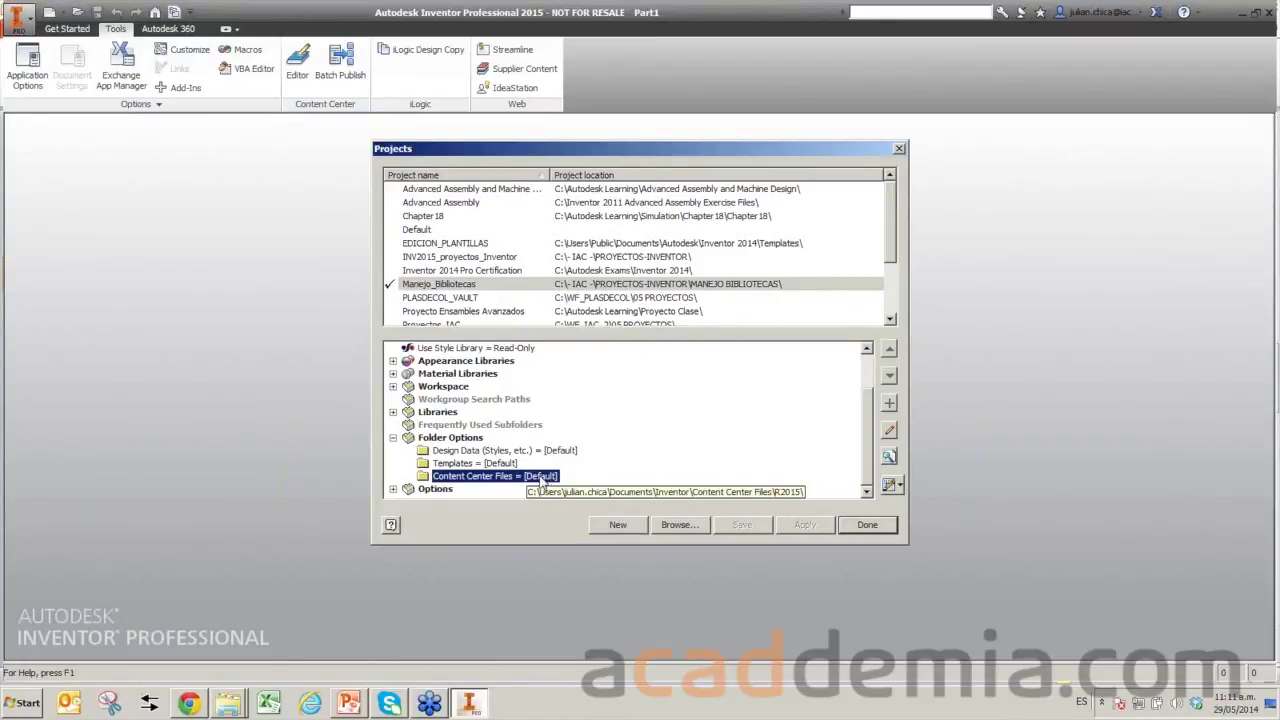
right_click(541, 478)
left_click(575, 490)
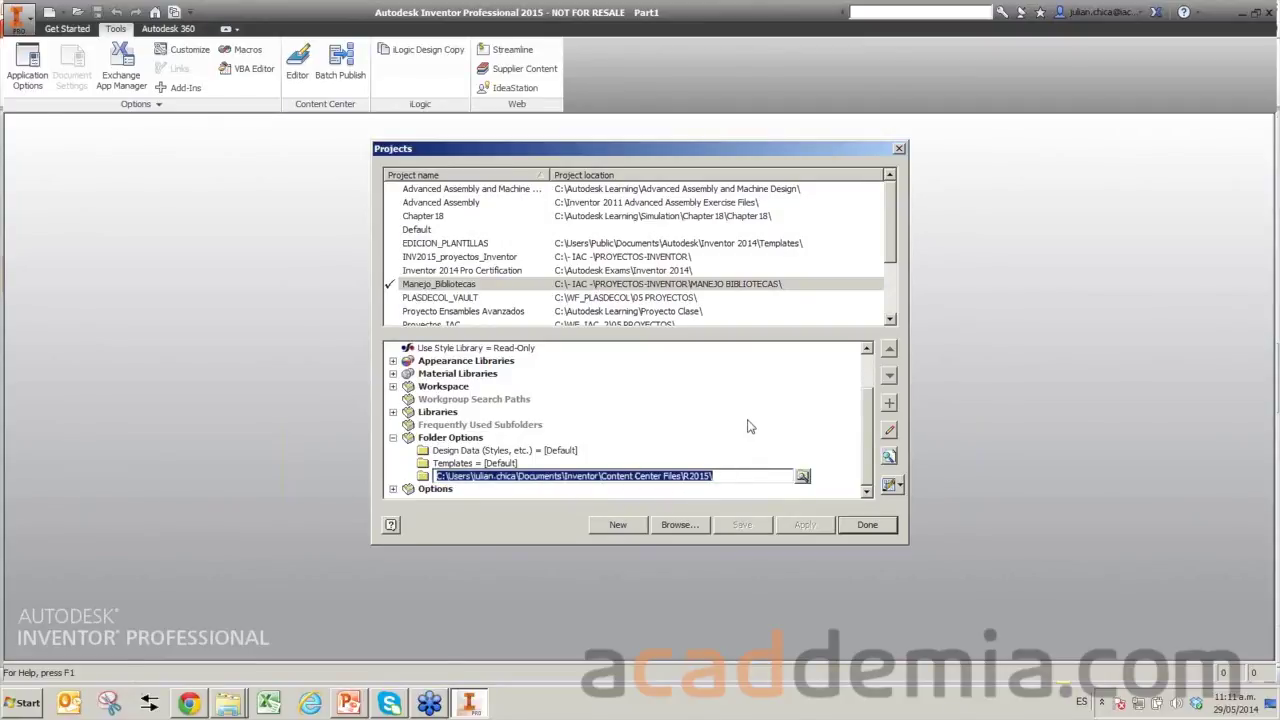
left_click(746, 456)
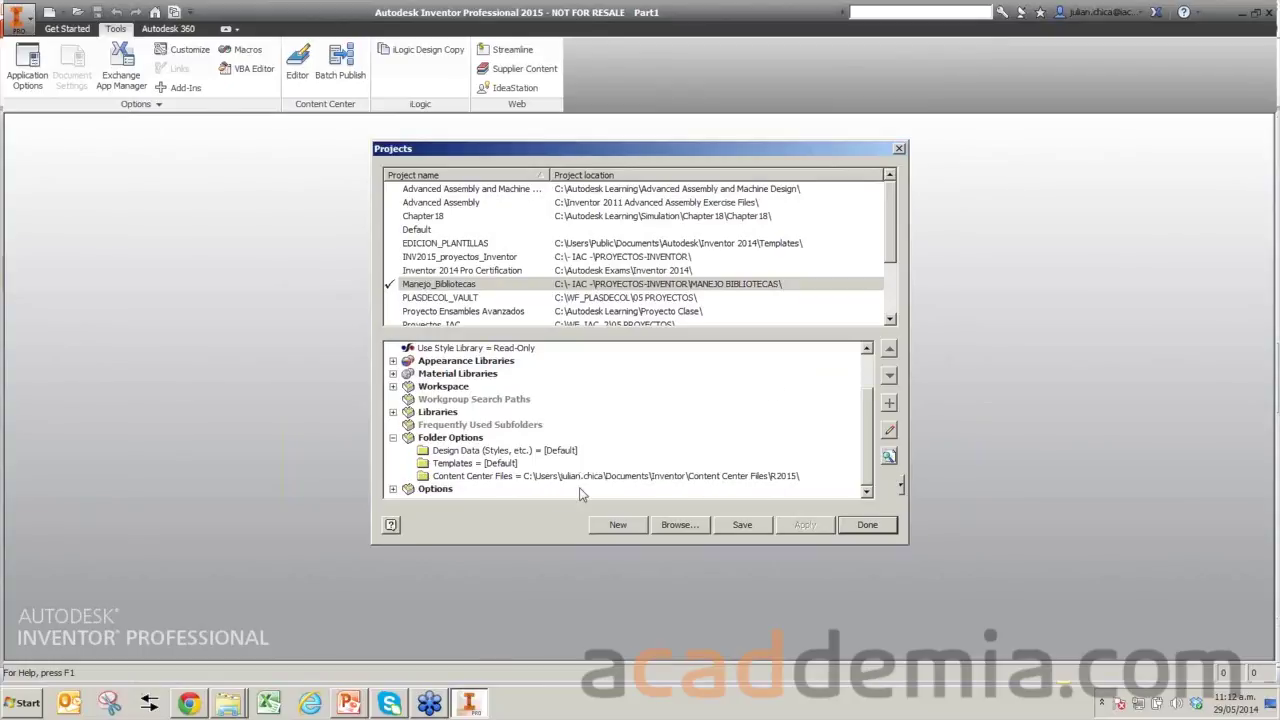
left_click(900, 148)
left_click(46, 74)
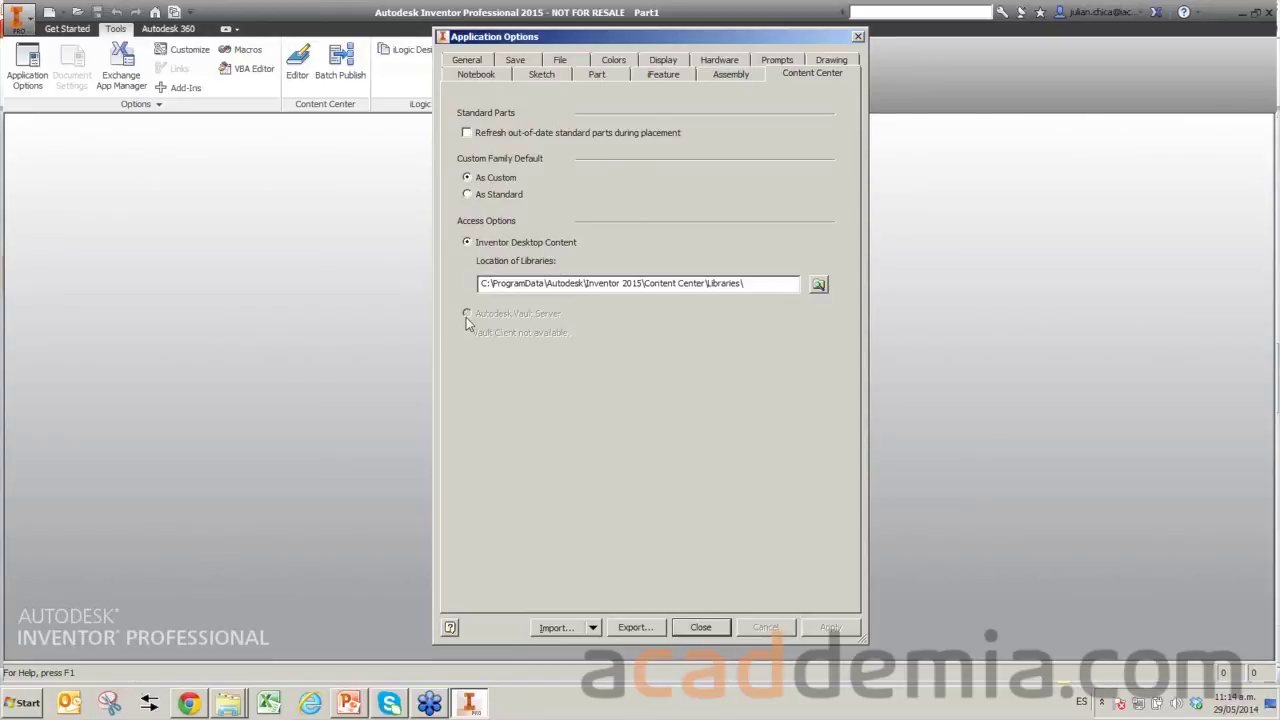
Close Application Options after checking the library location, then bring up the projects list.
left_click(858, 36)
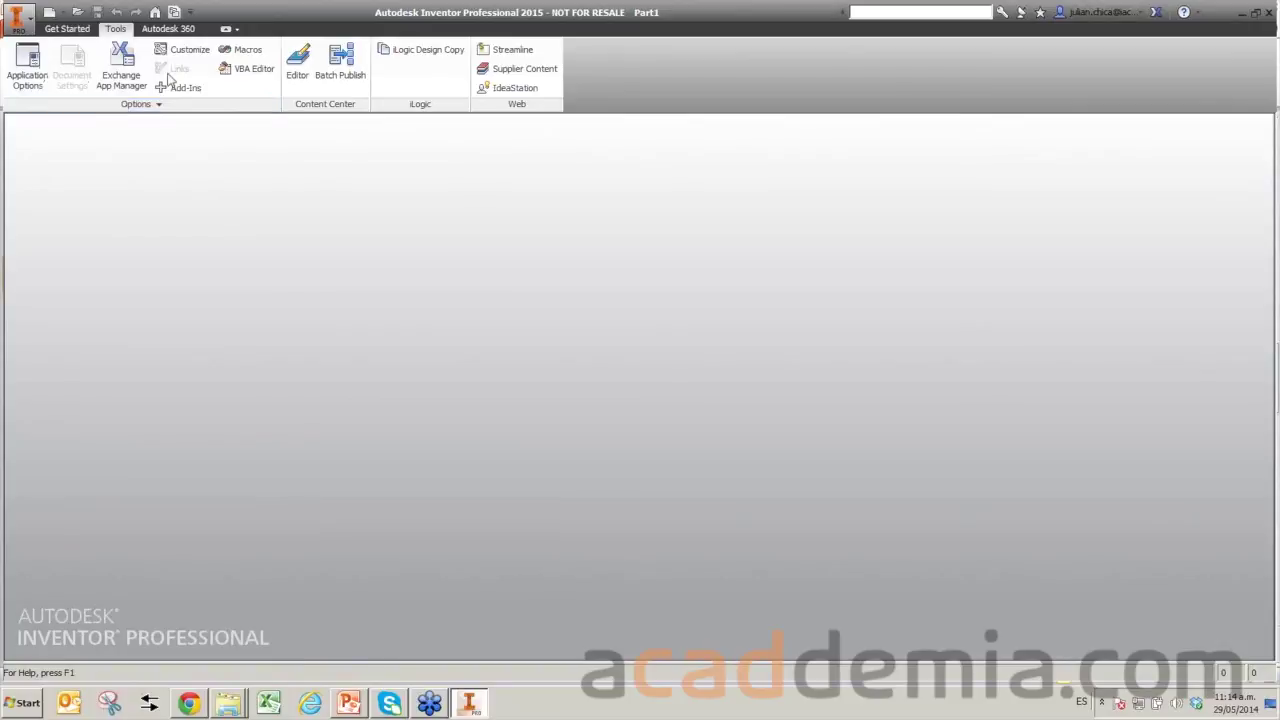
left_click(175, 12)
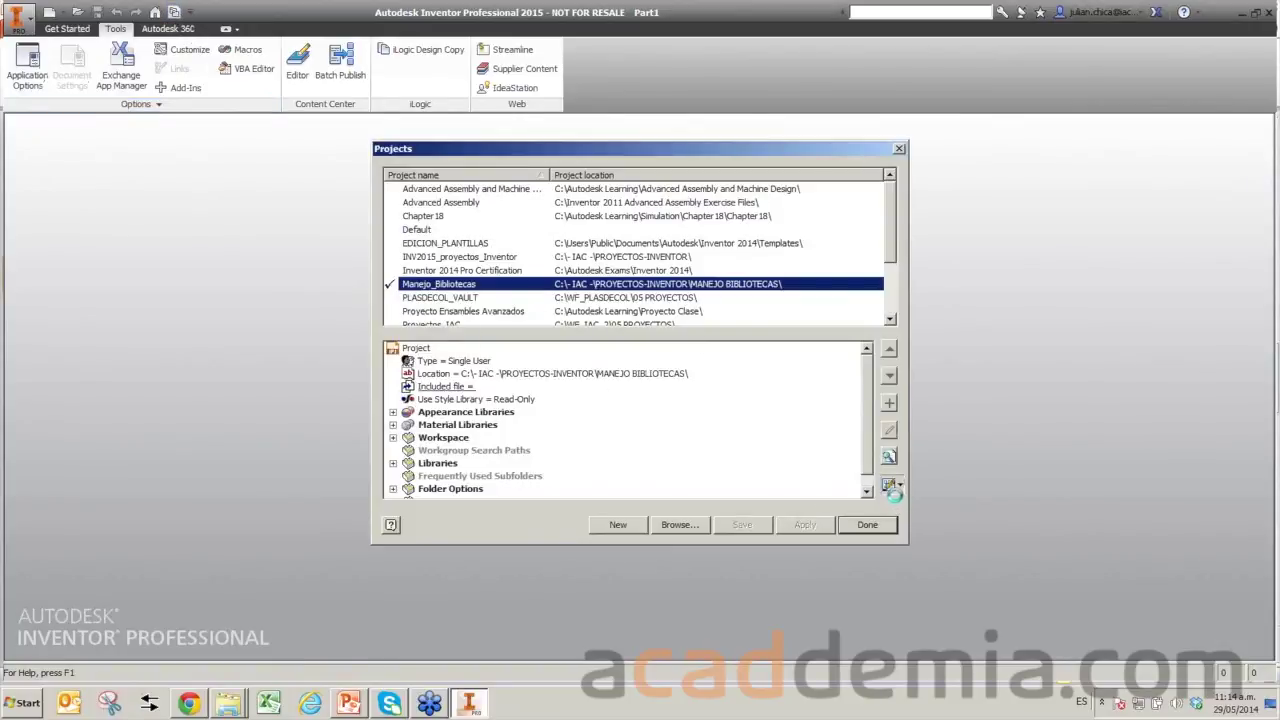
Show the Configure Libraries dialog for Manejo_Bibliotecas and shift it slightly left.
left_click(889, 488)
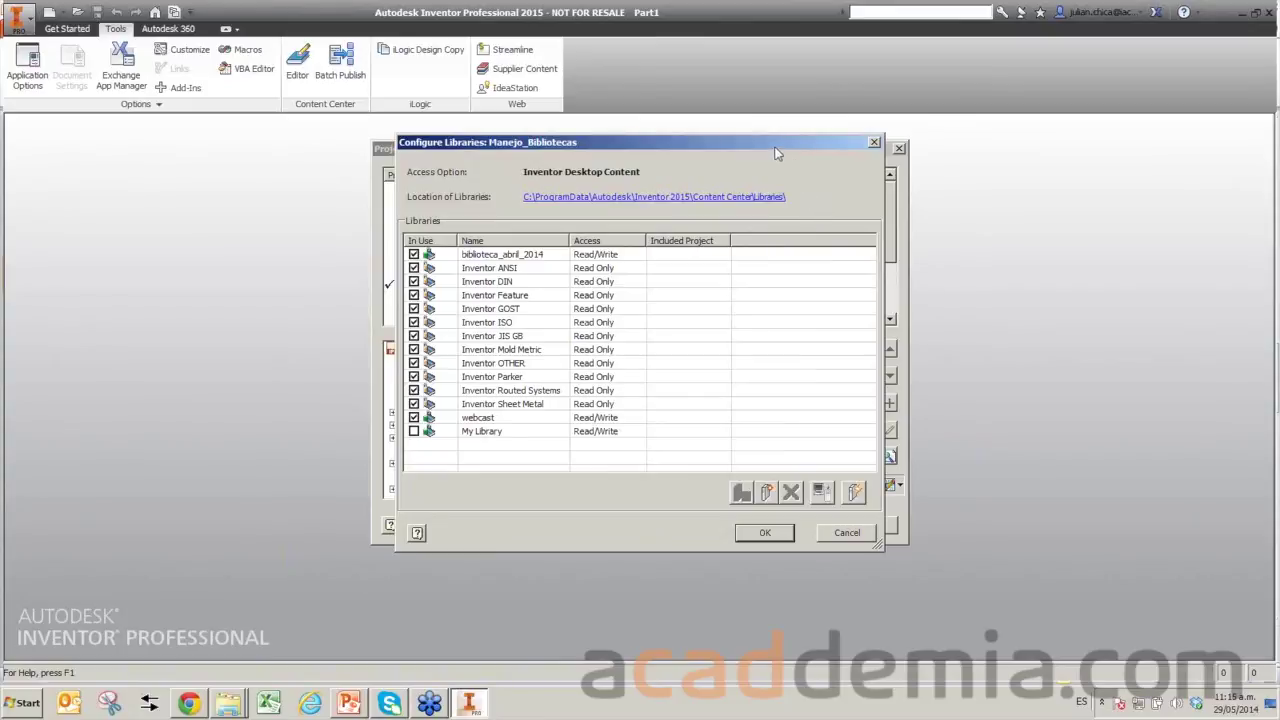
left_click_drag(752, 146, 711, 120)
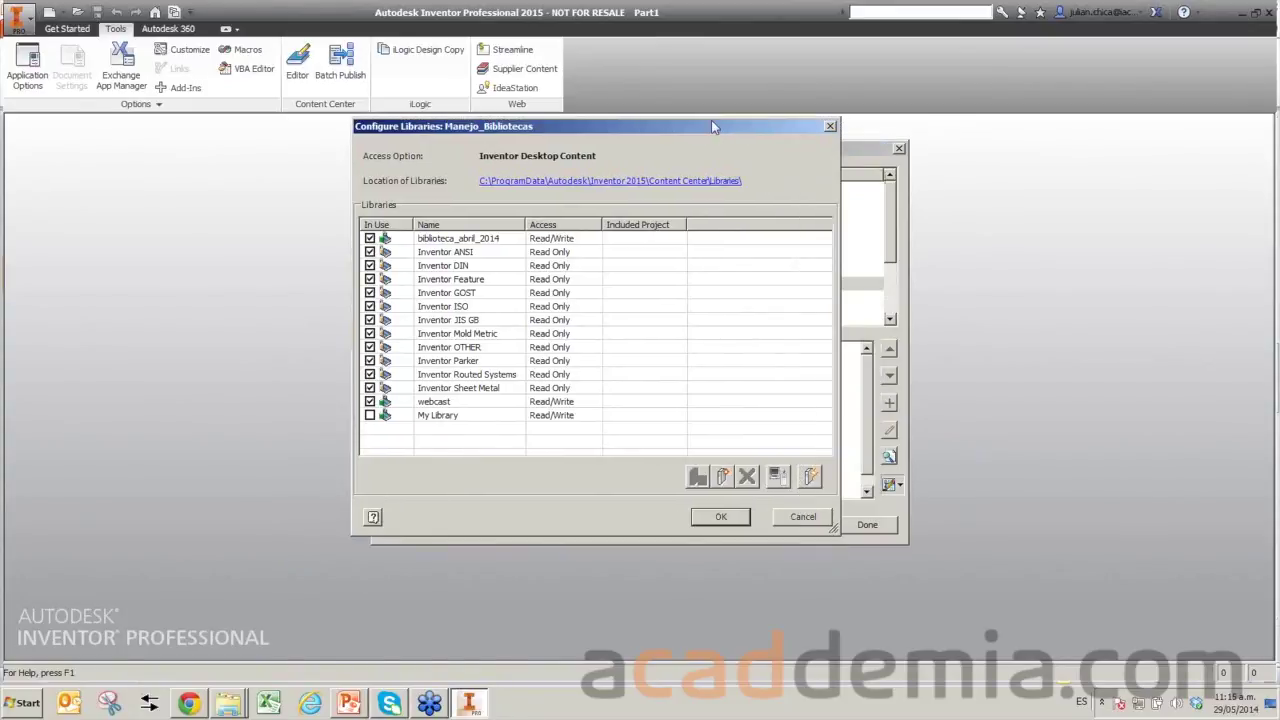